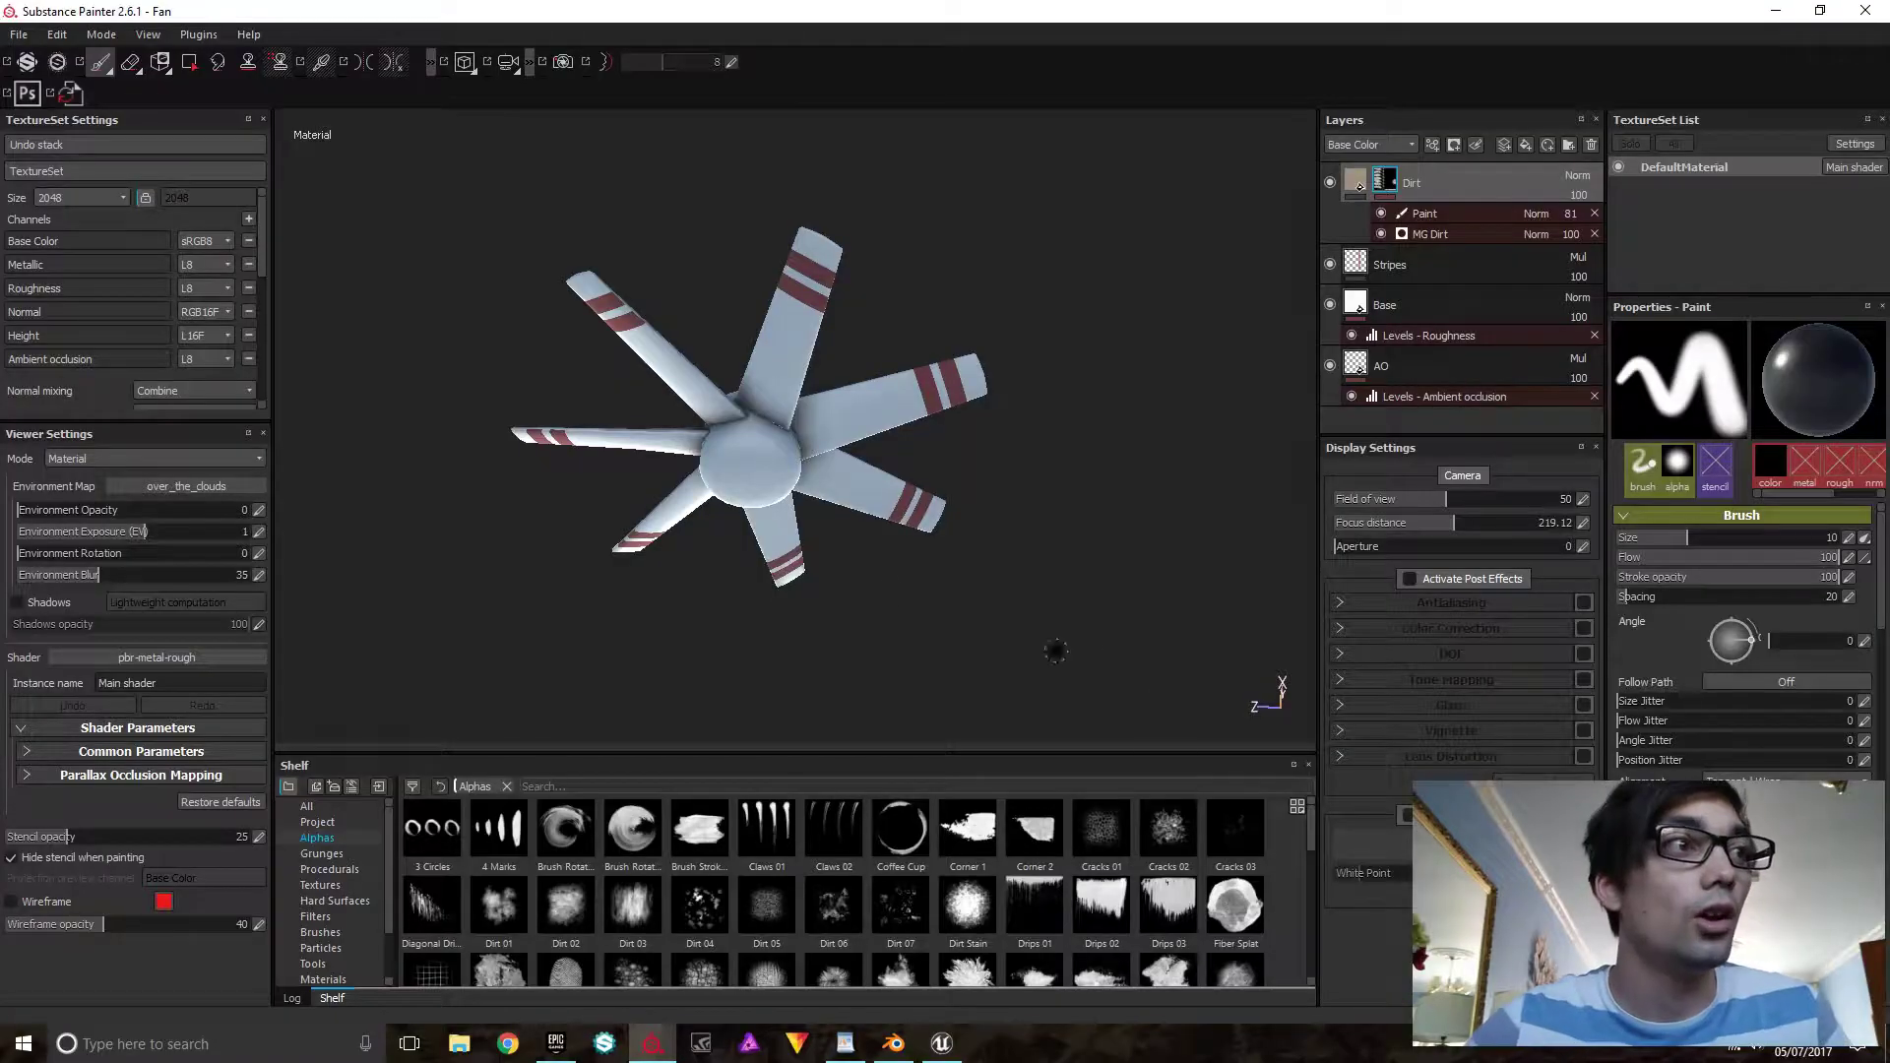
Switch to Blender and delete all the default objects from the new scene
left_click_drag(755, 485, 1026, 498, "alt")
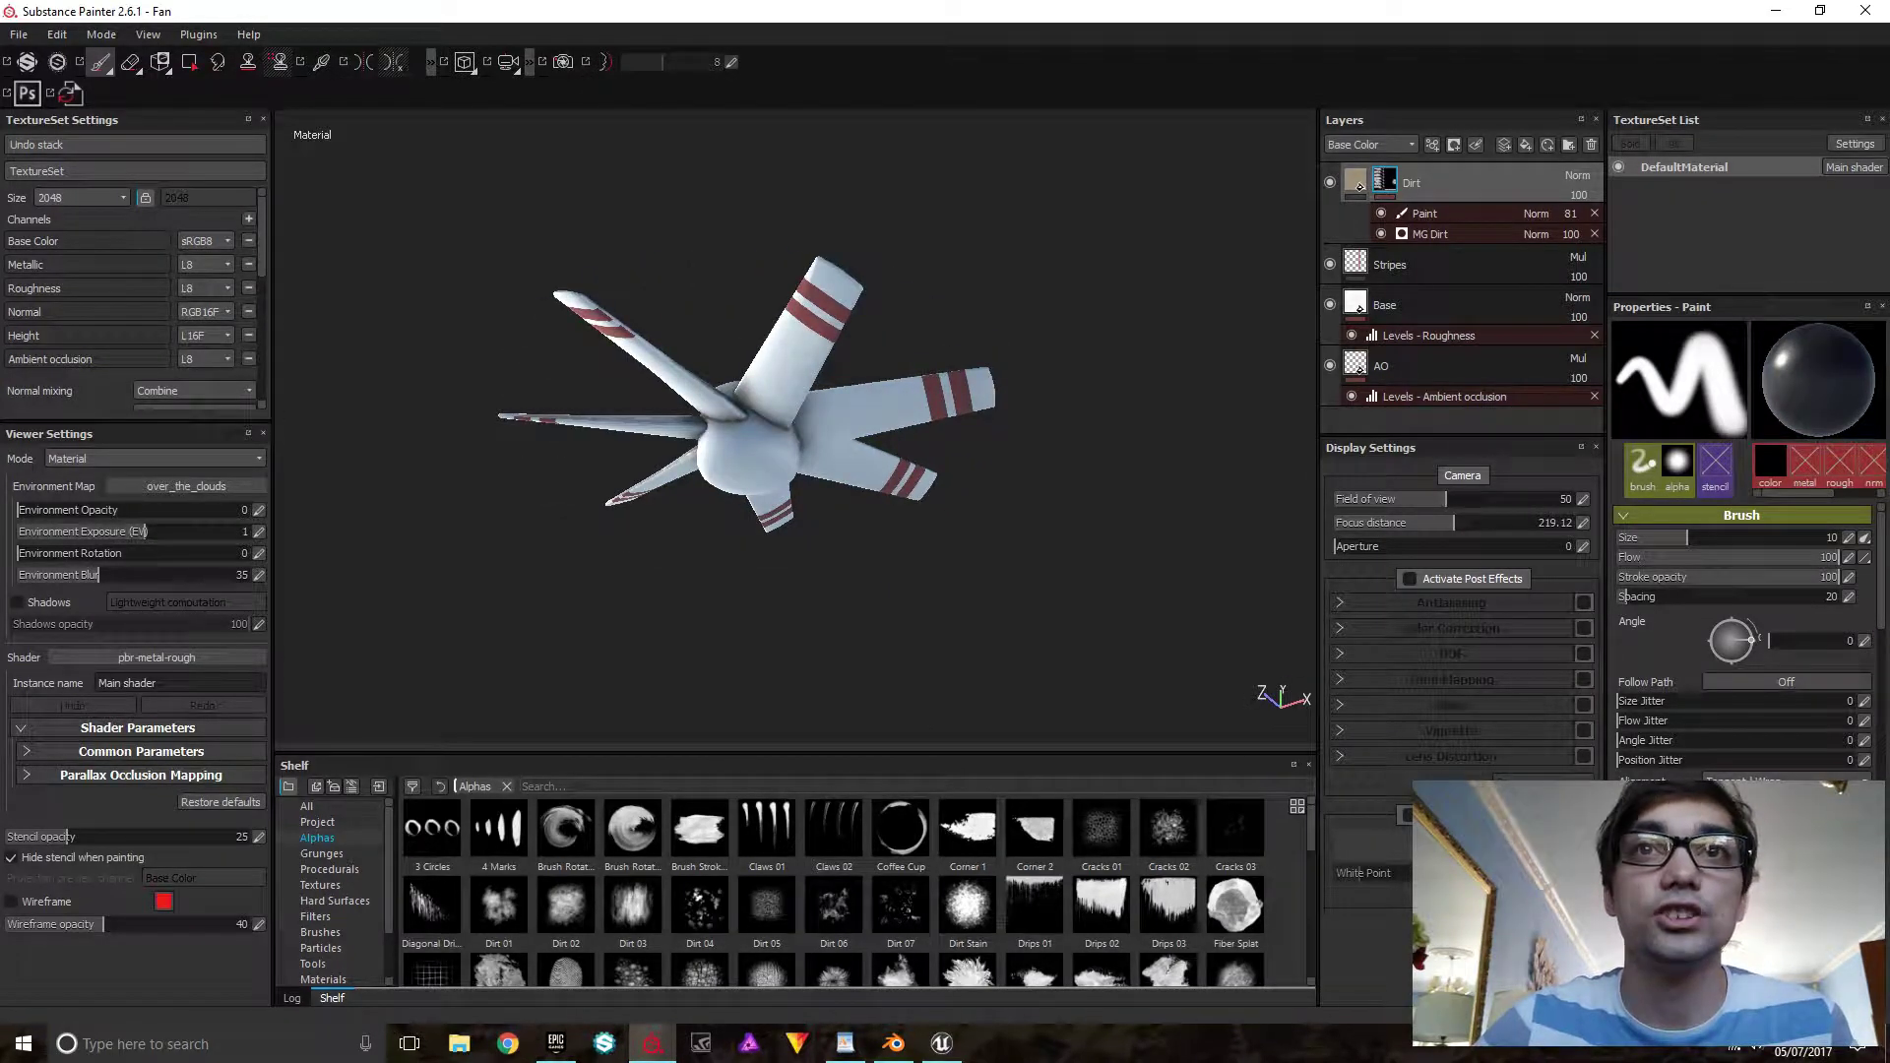
left_click(893, 1043)
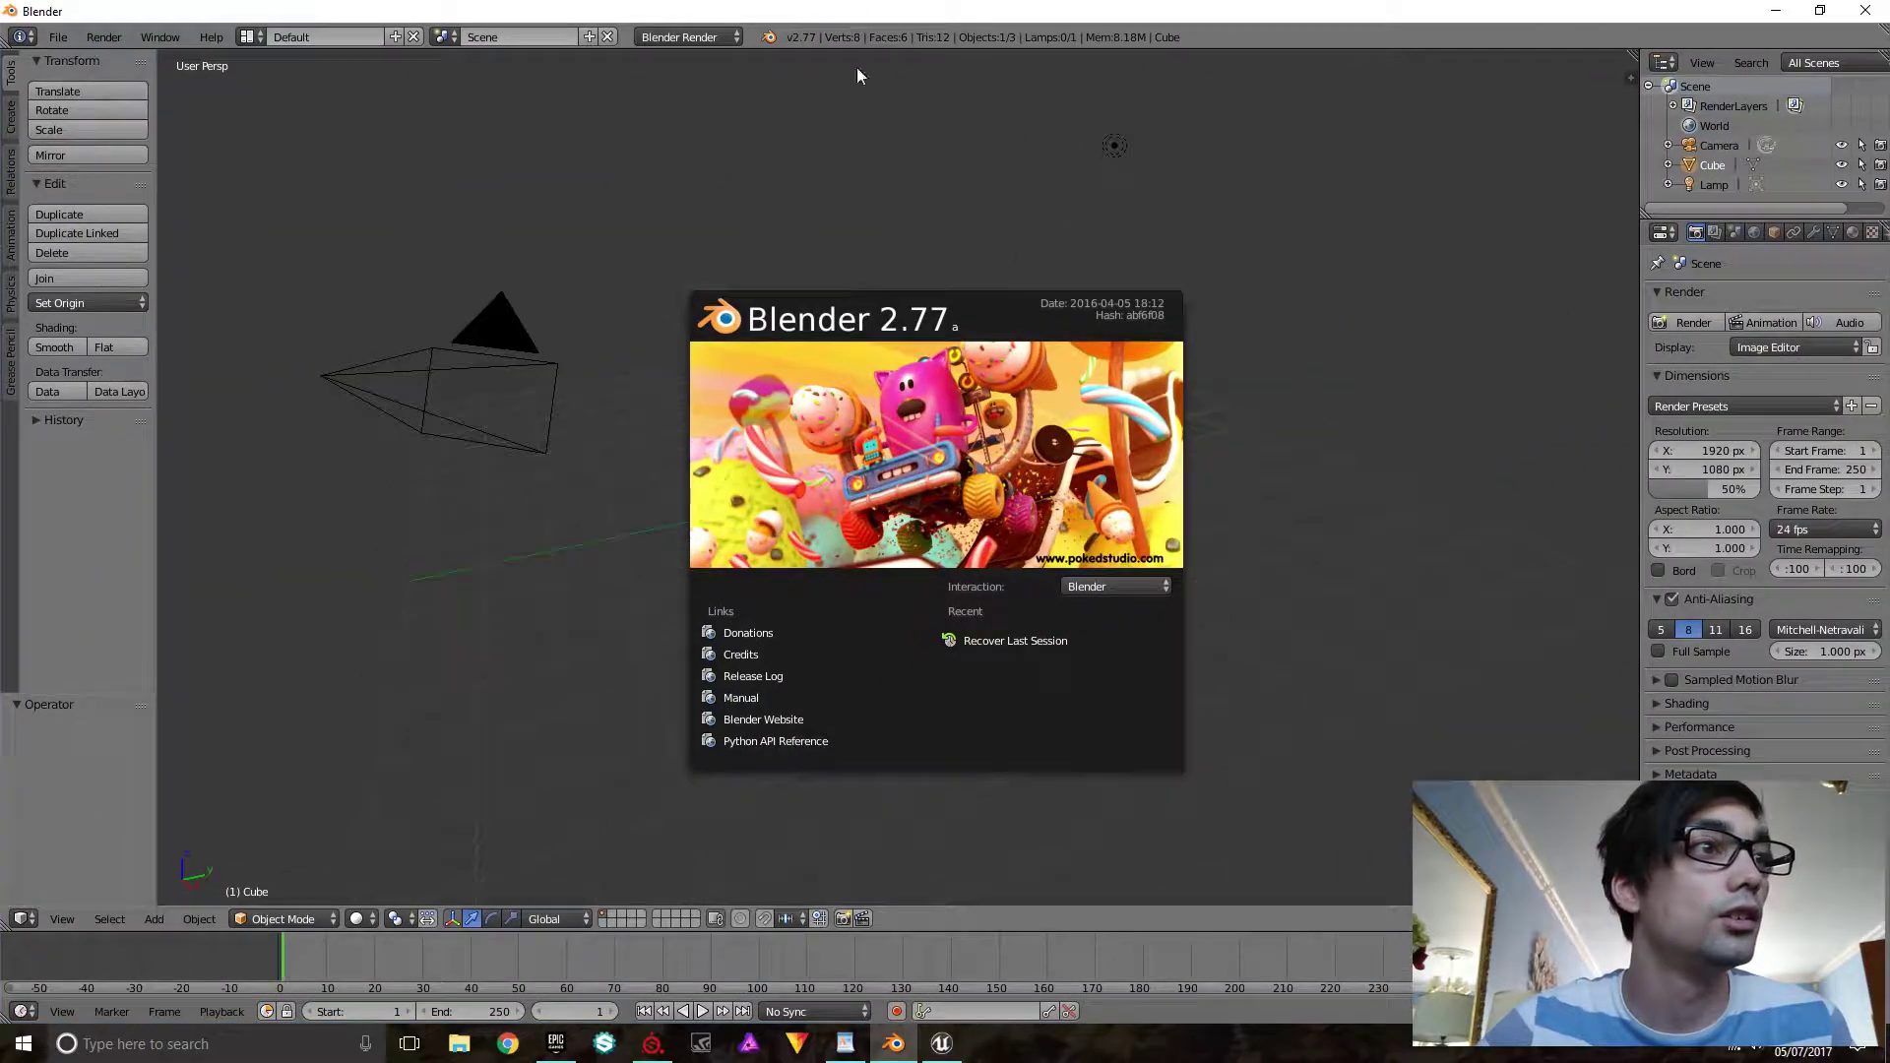
left_click(877, 172)
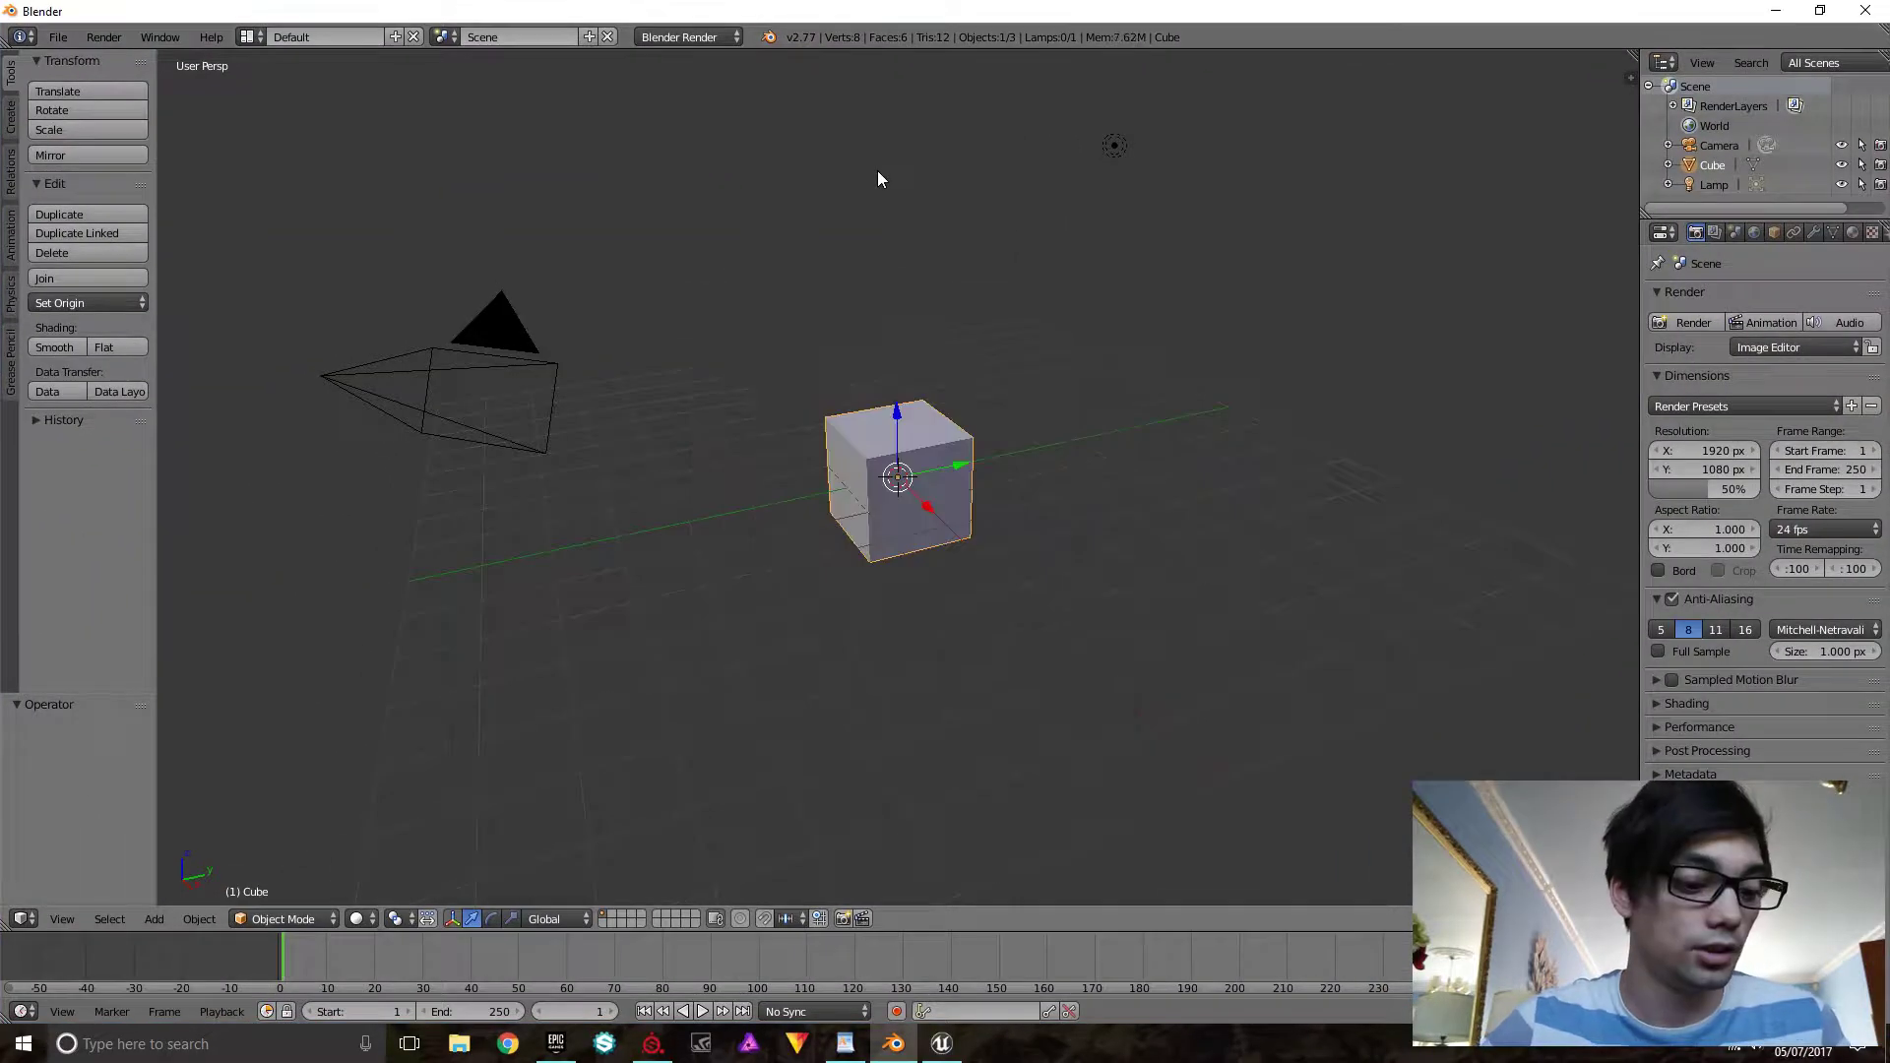
key("a")
key("x")
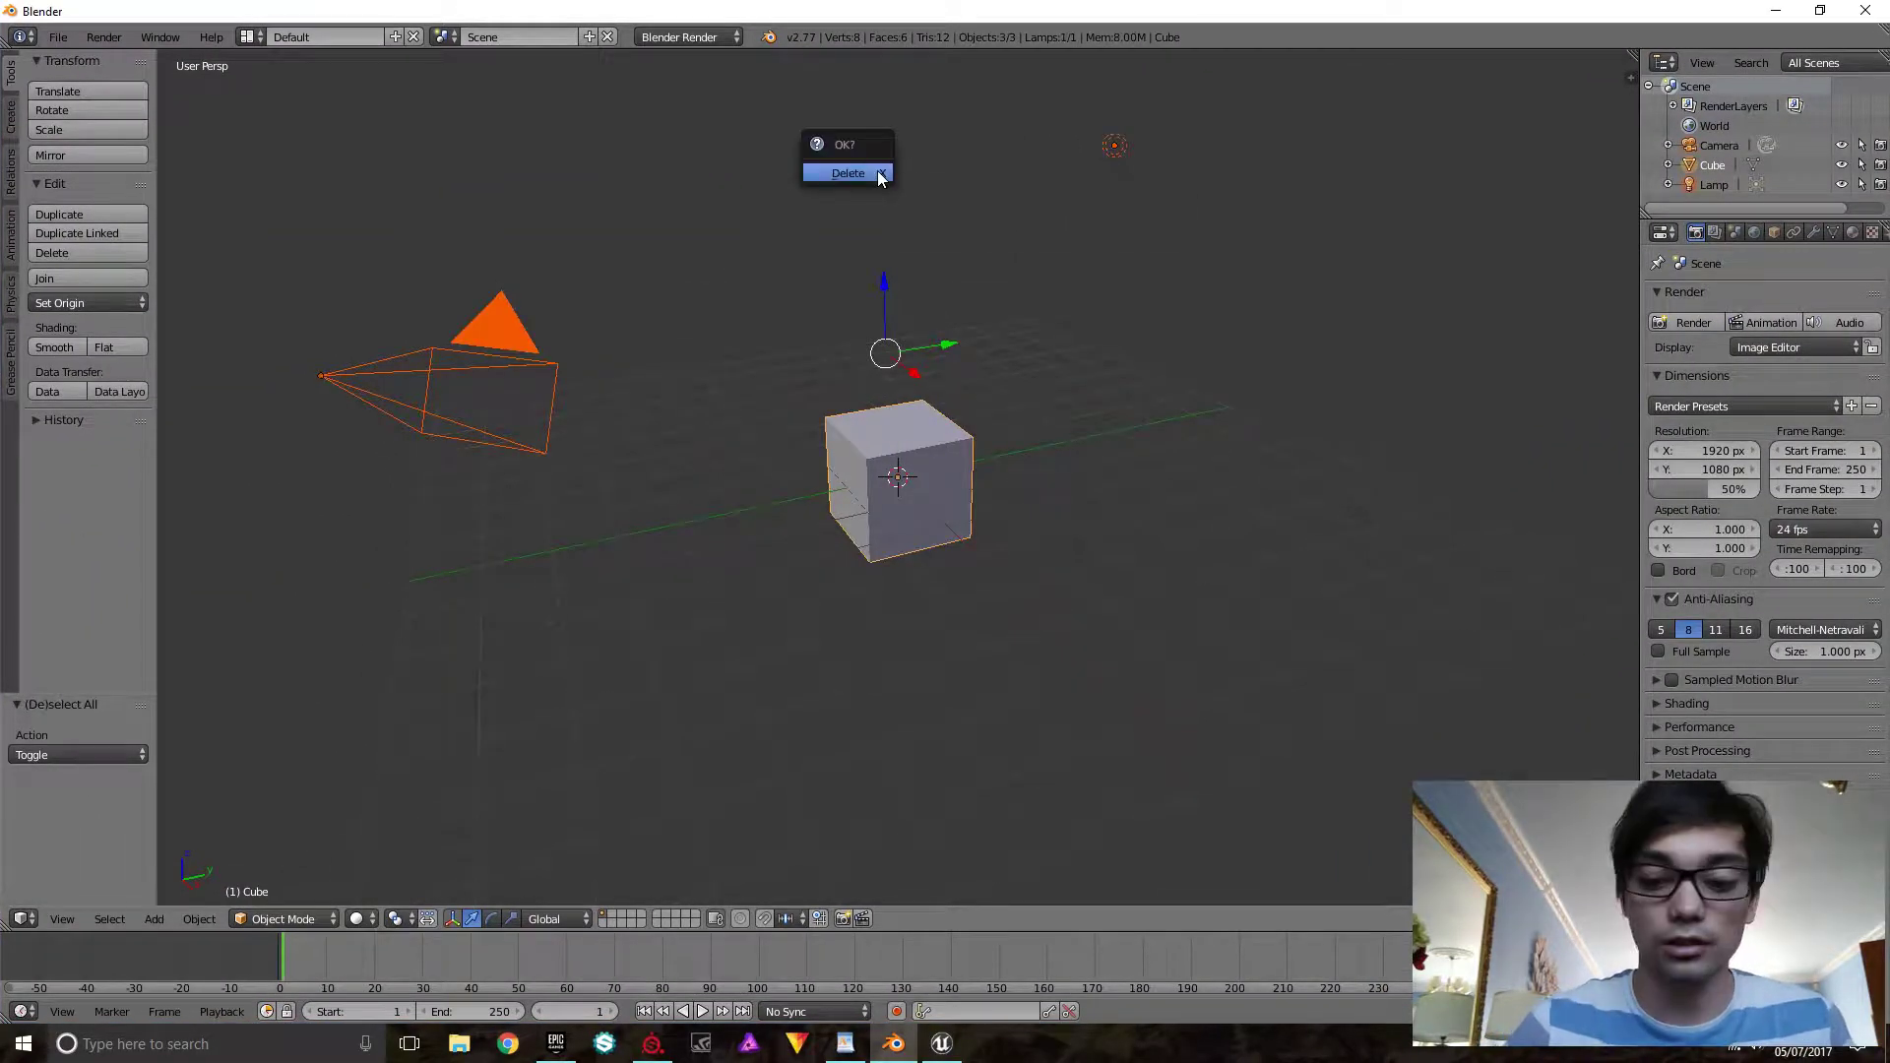
left_click(879, 175)
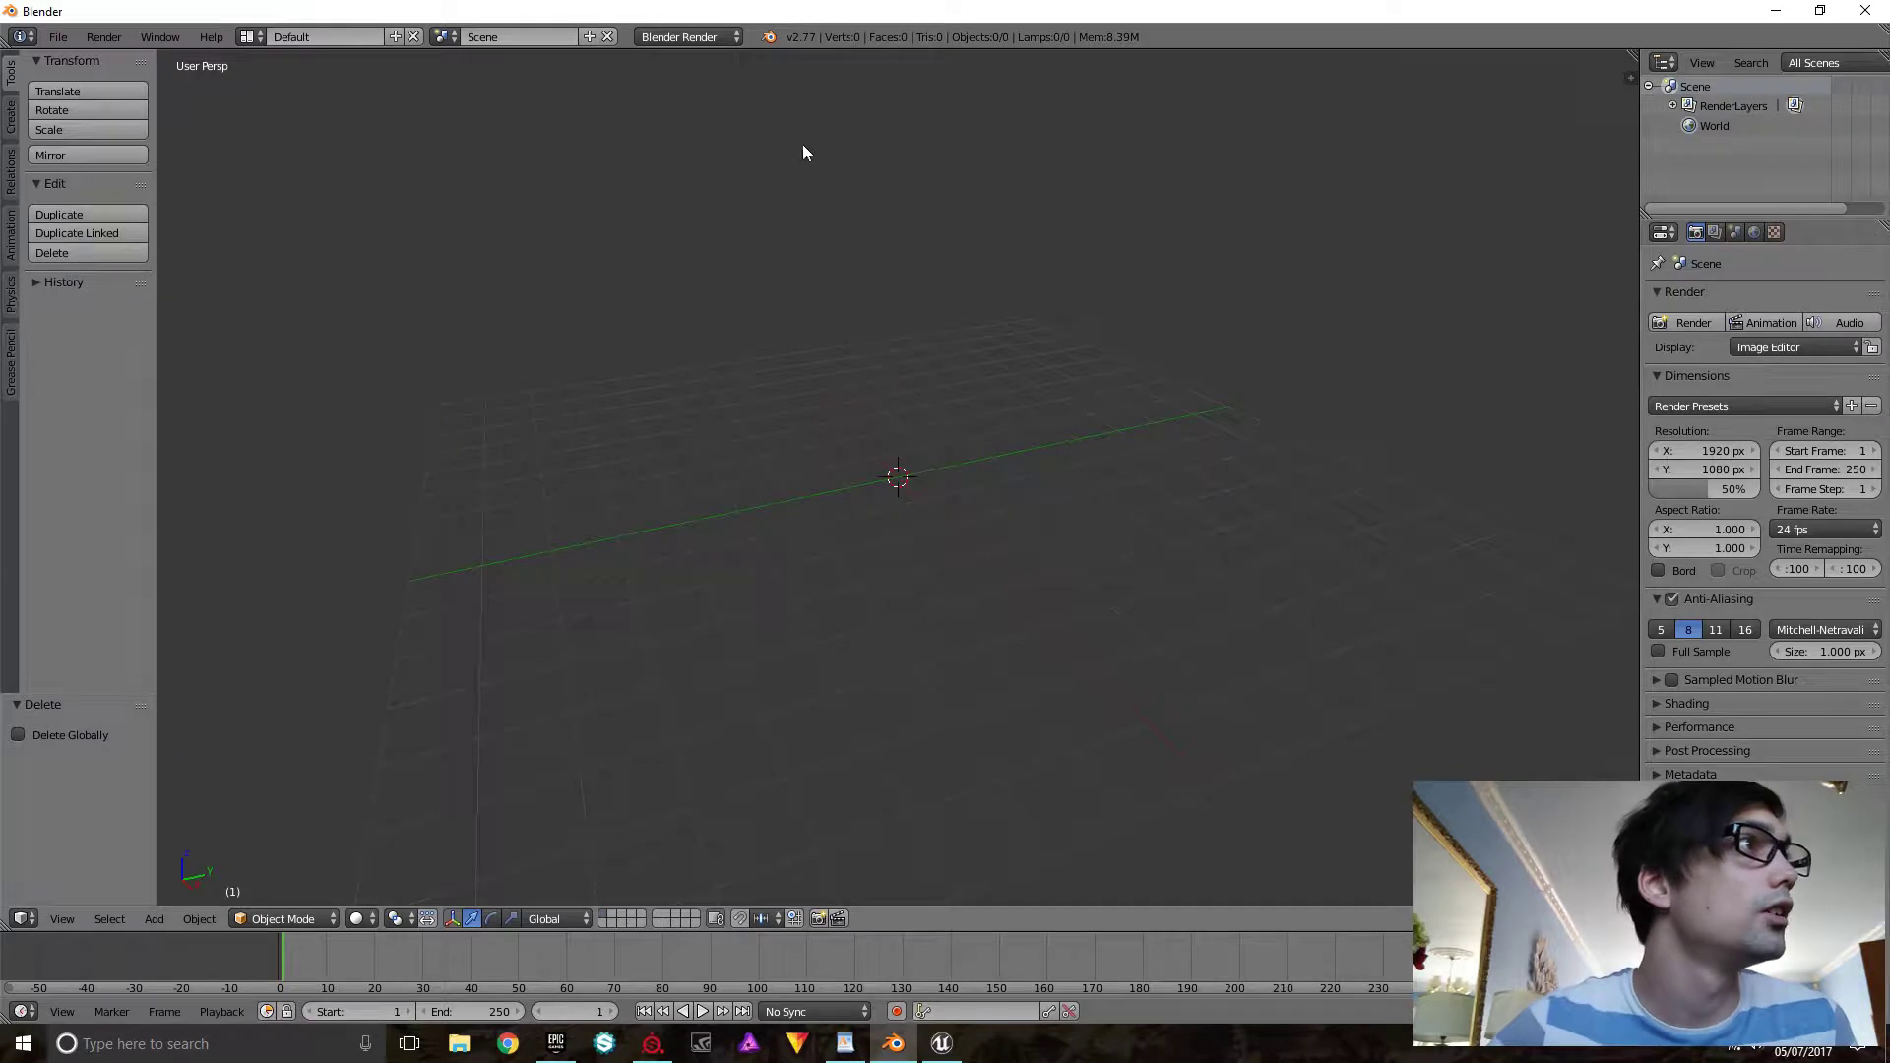
Import the fan model as FBX from the Models folder in X:\Projects\Archviz\Gallery
left_click(56, 36)
mouse_move(127, 392)
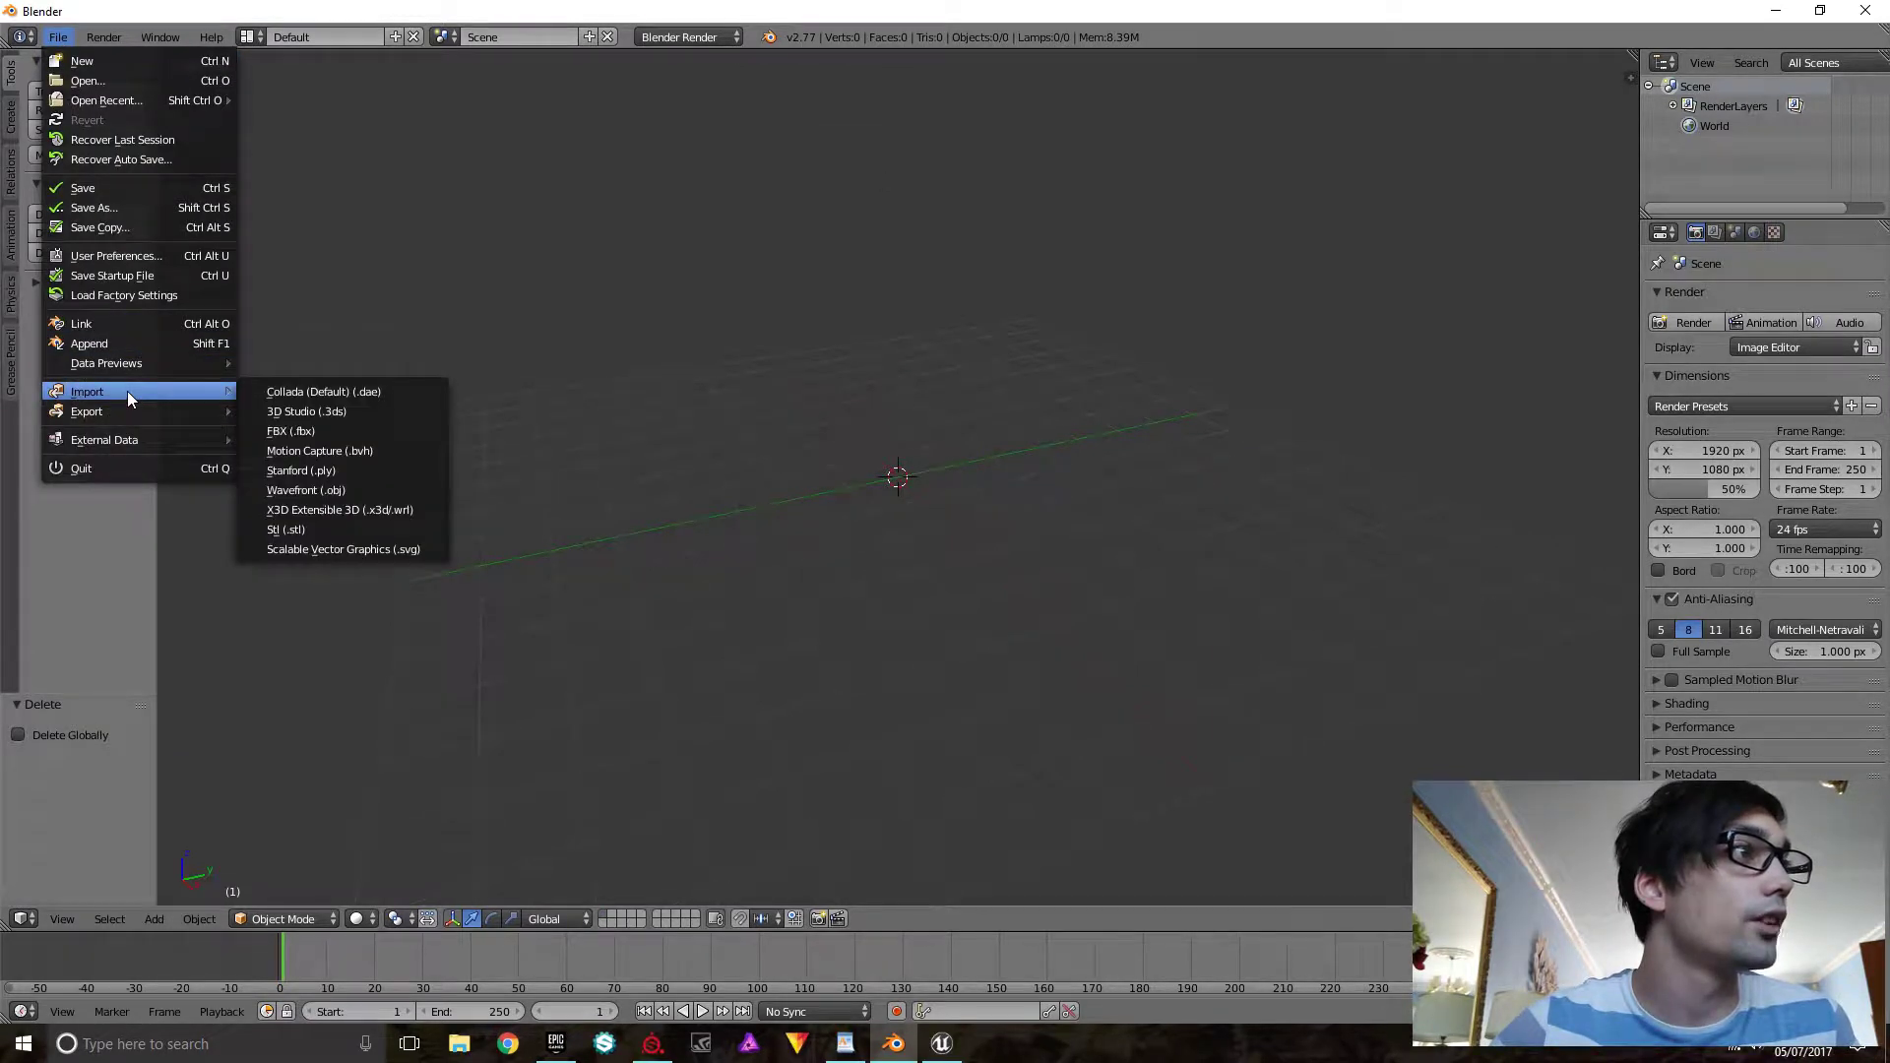
left_click(357, 433)
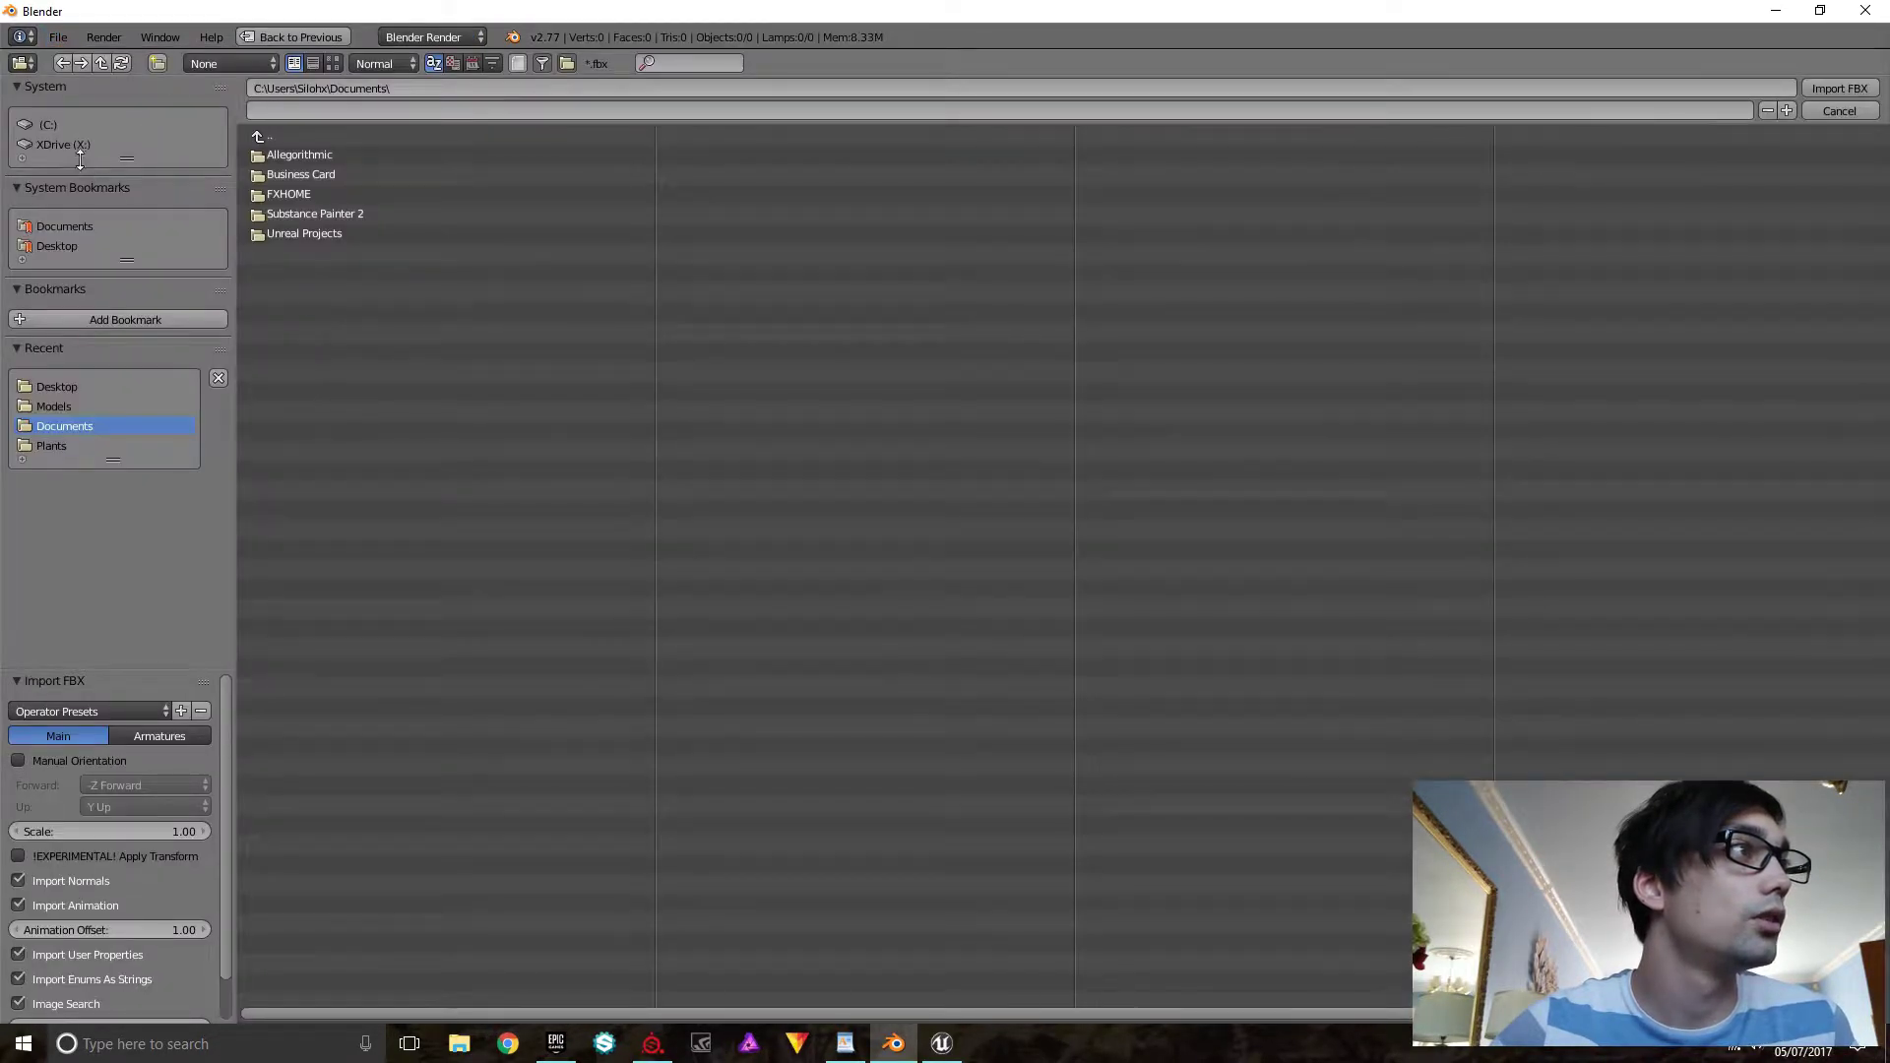
left_click(63, 246)
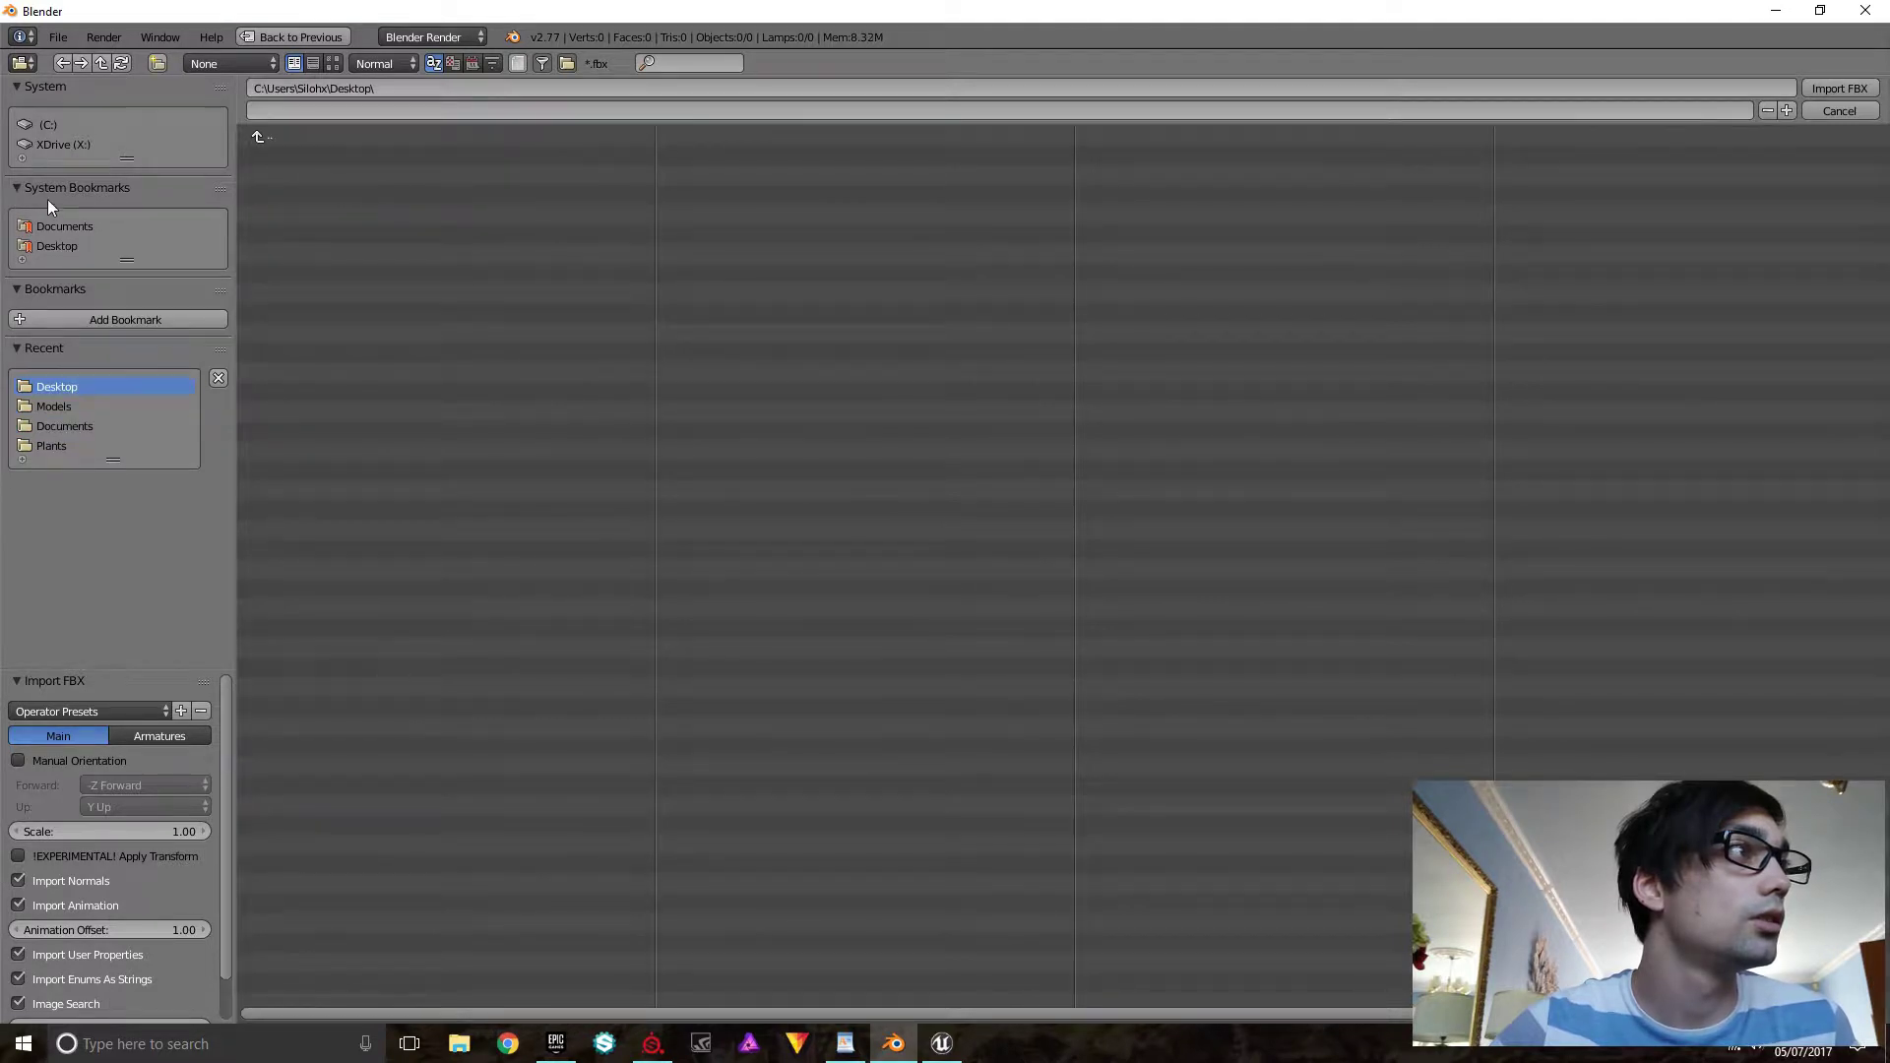
left_click(65, 143)
left_click(308, 244)
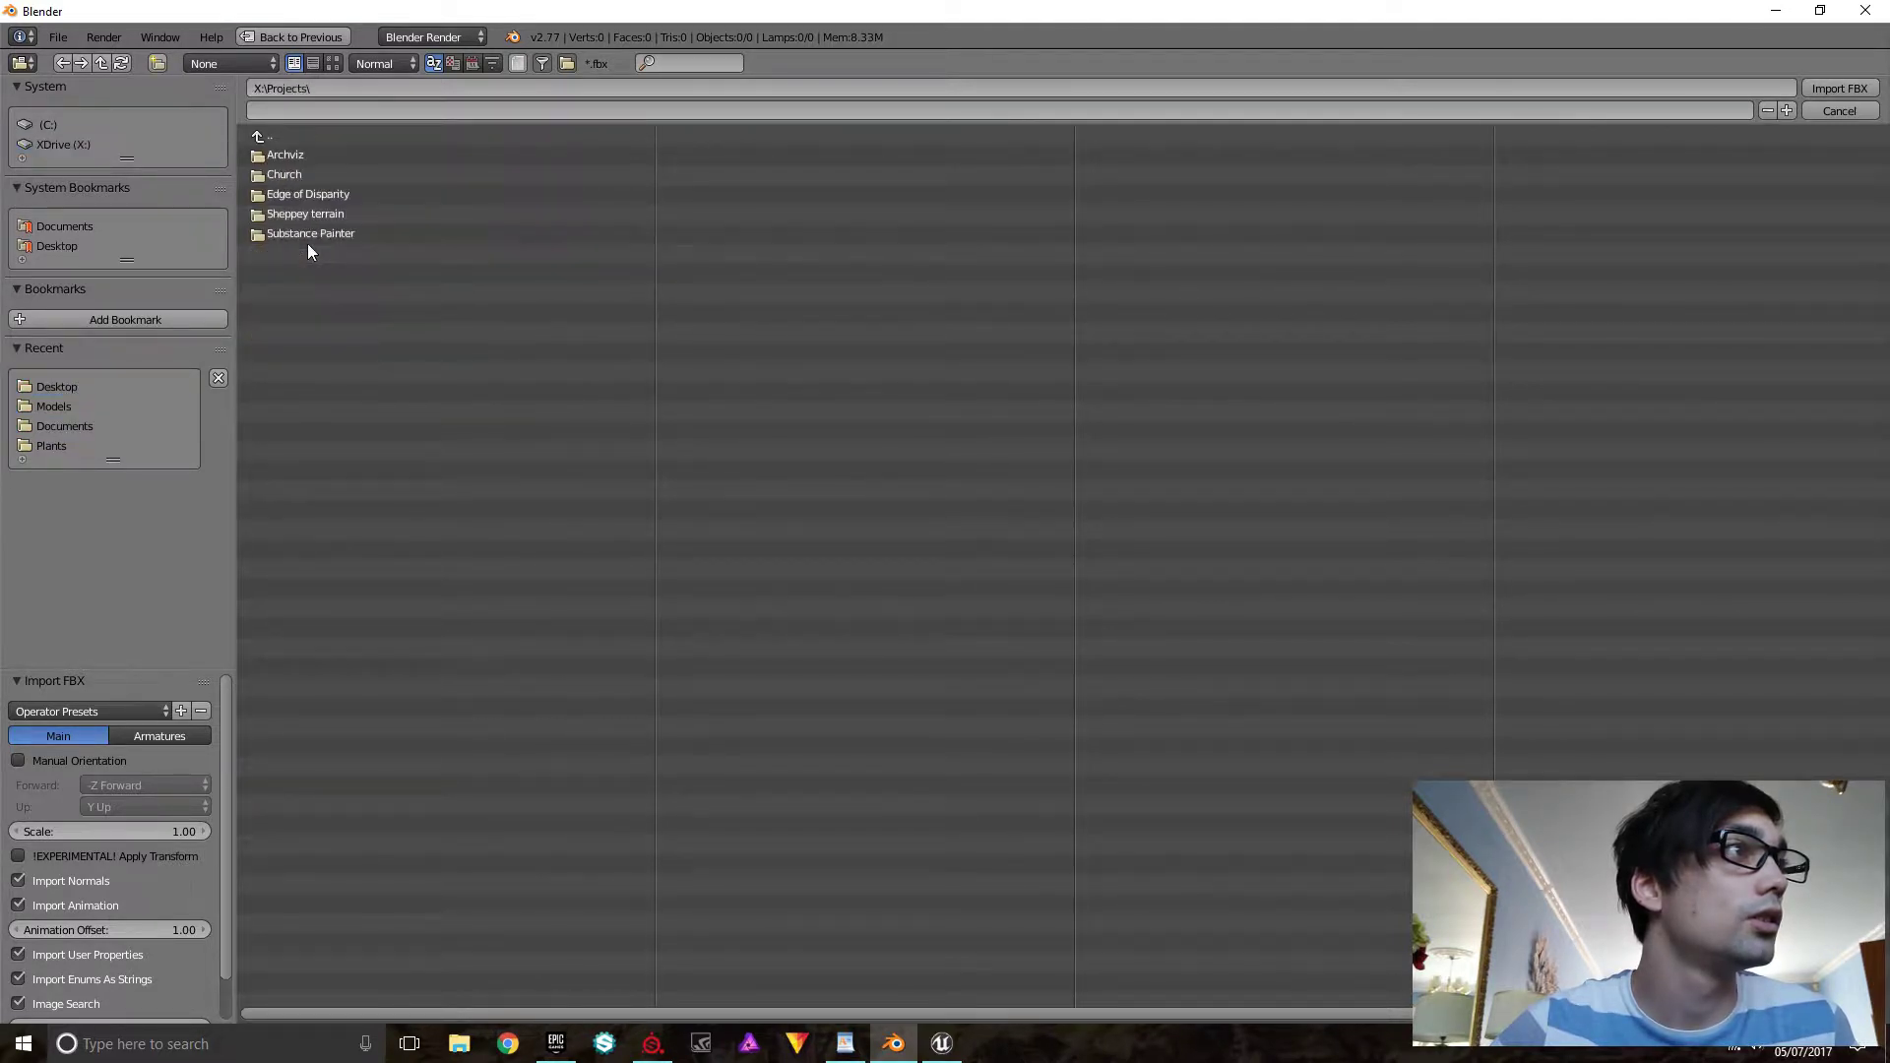
left_click(289, 154)
left_click(289, 154)
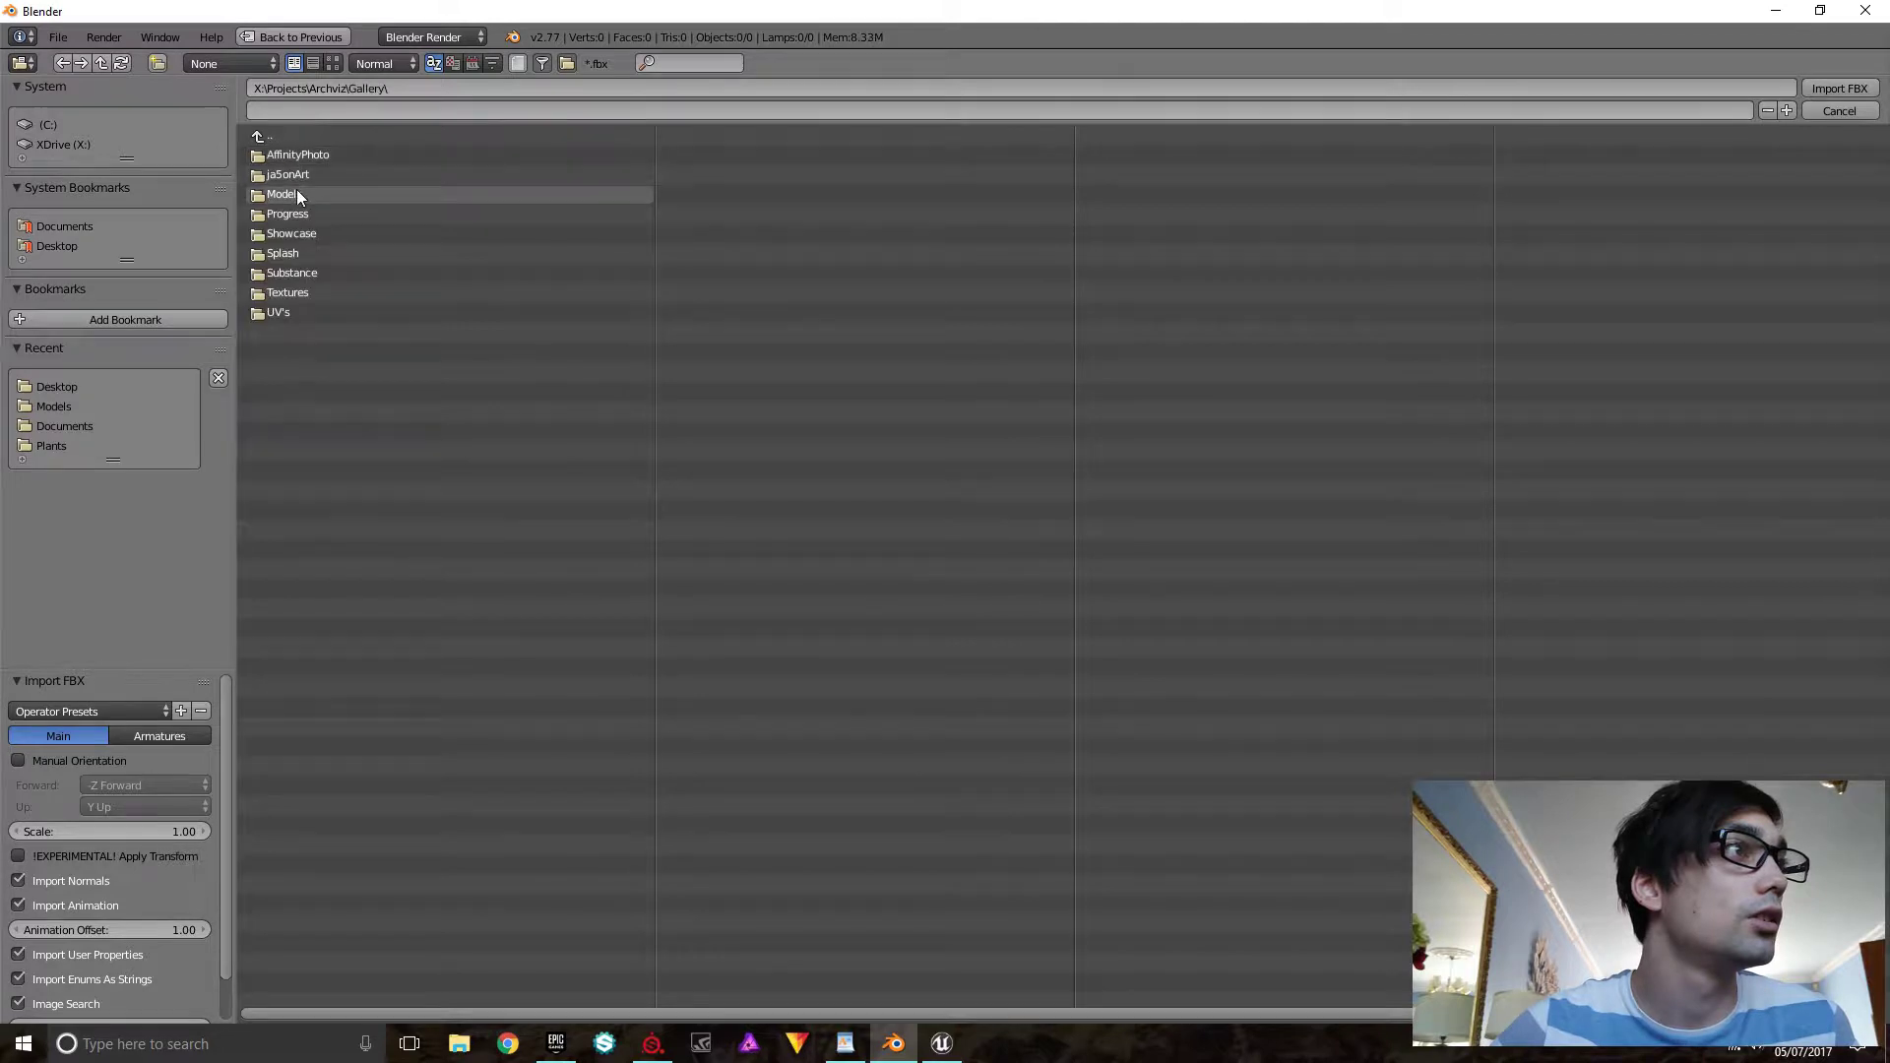
left_click(297, 192)
double_click(311, 274)
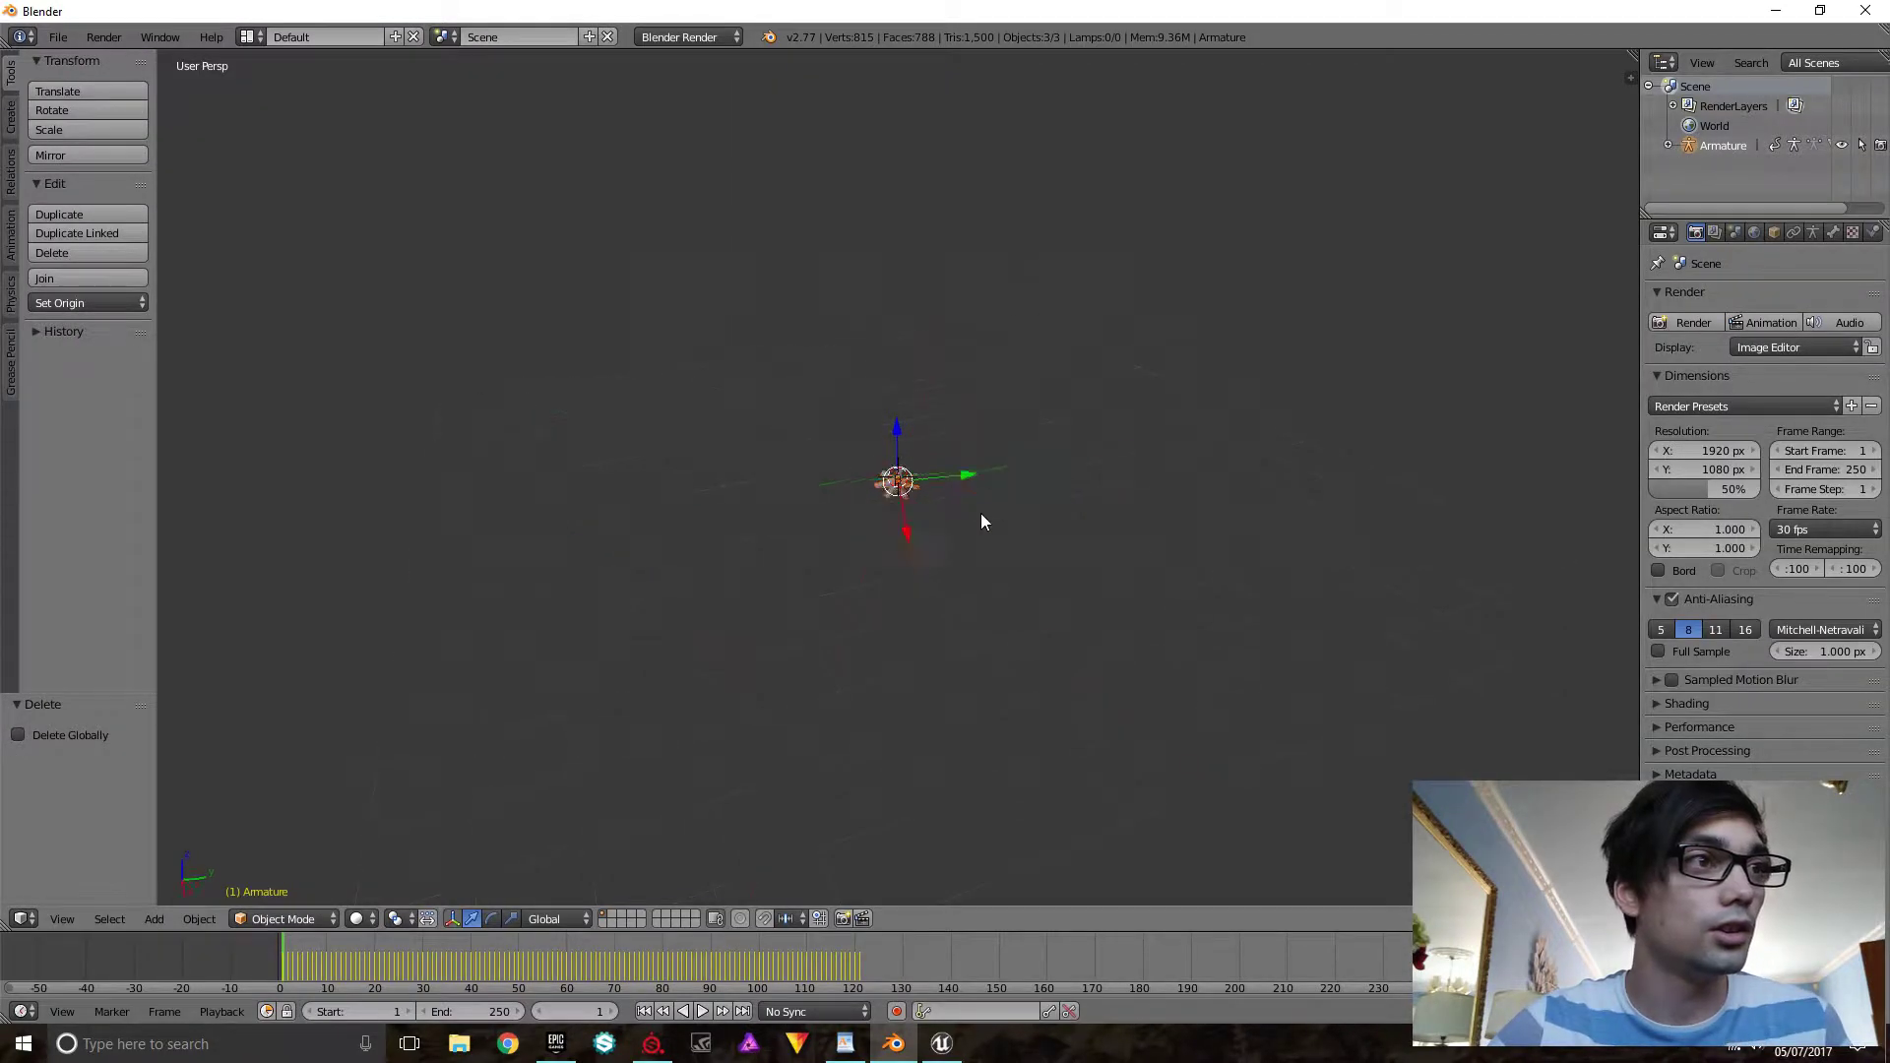
Play back the imported fan's animation to check its rotation, and stop playback
middle_click_drag(925, 530, 978, 441)
left_click(965, 479)
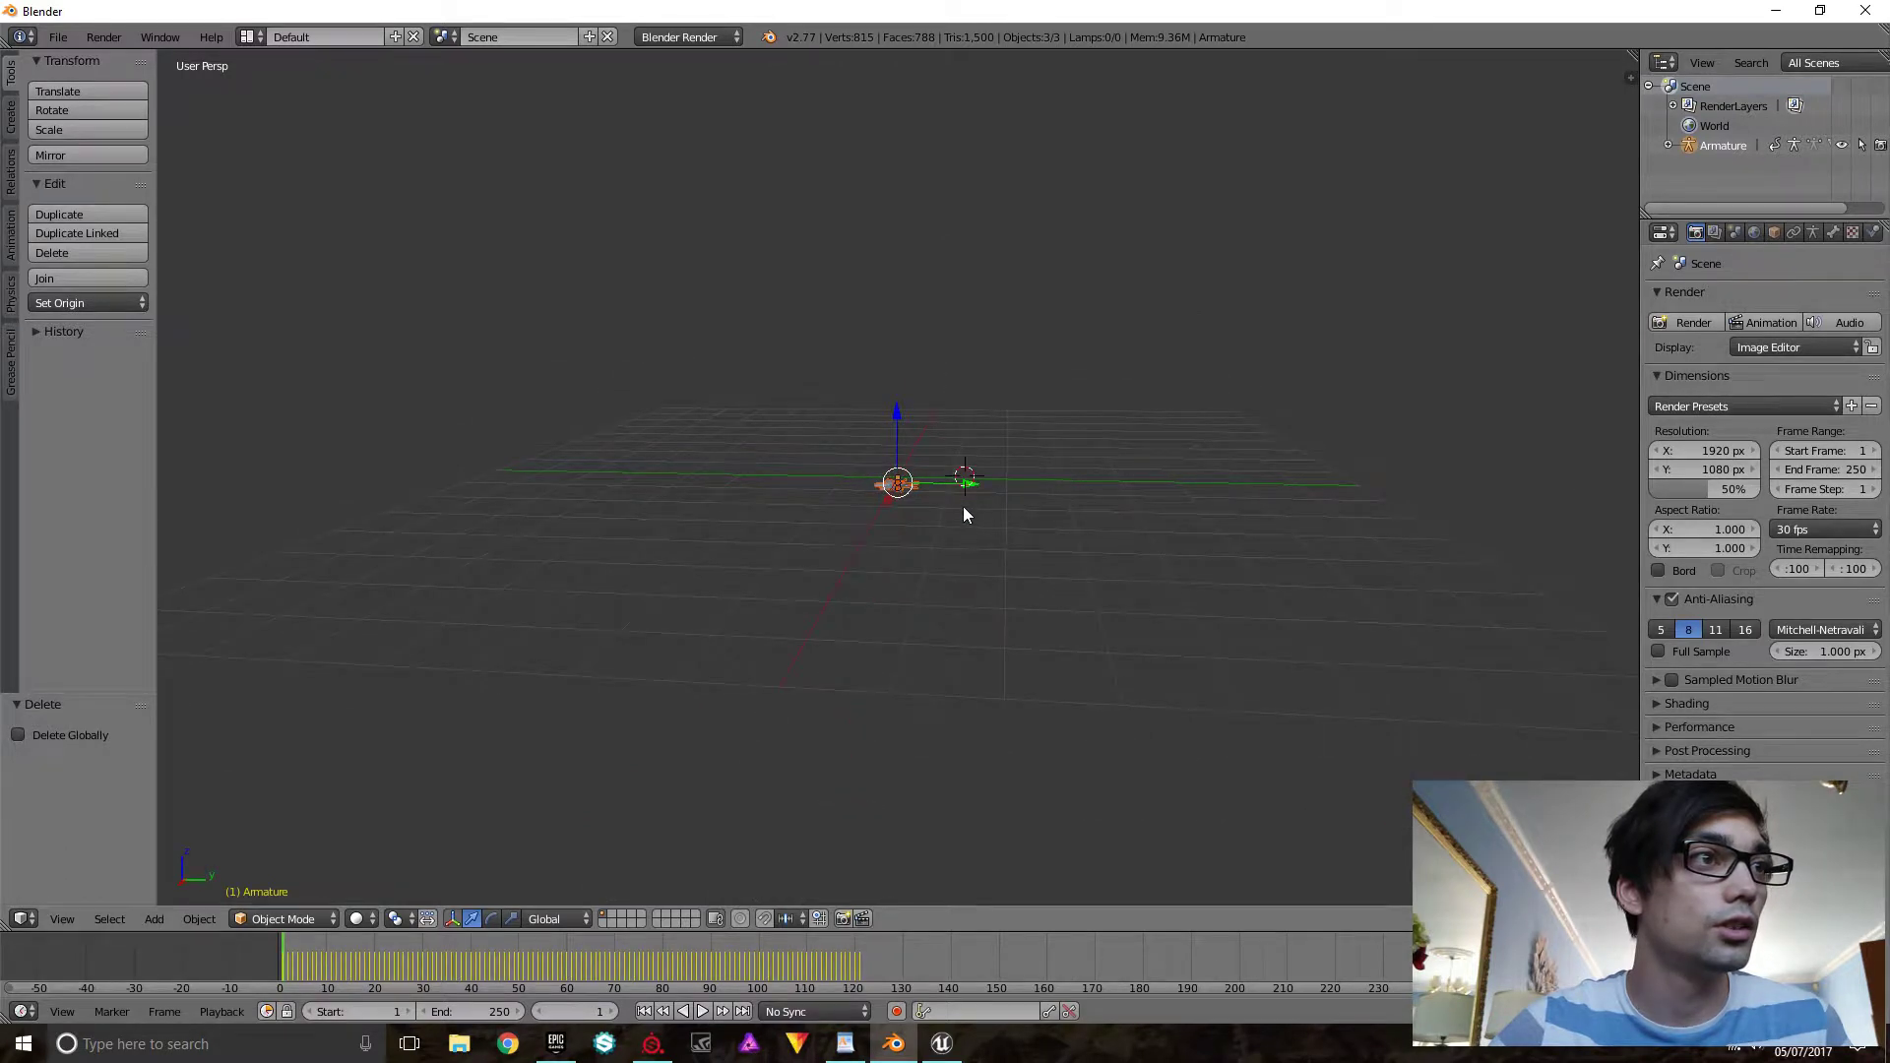
scroll(963, 507, "up", 7)
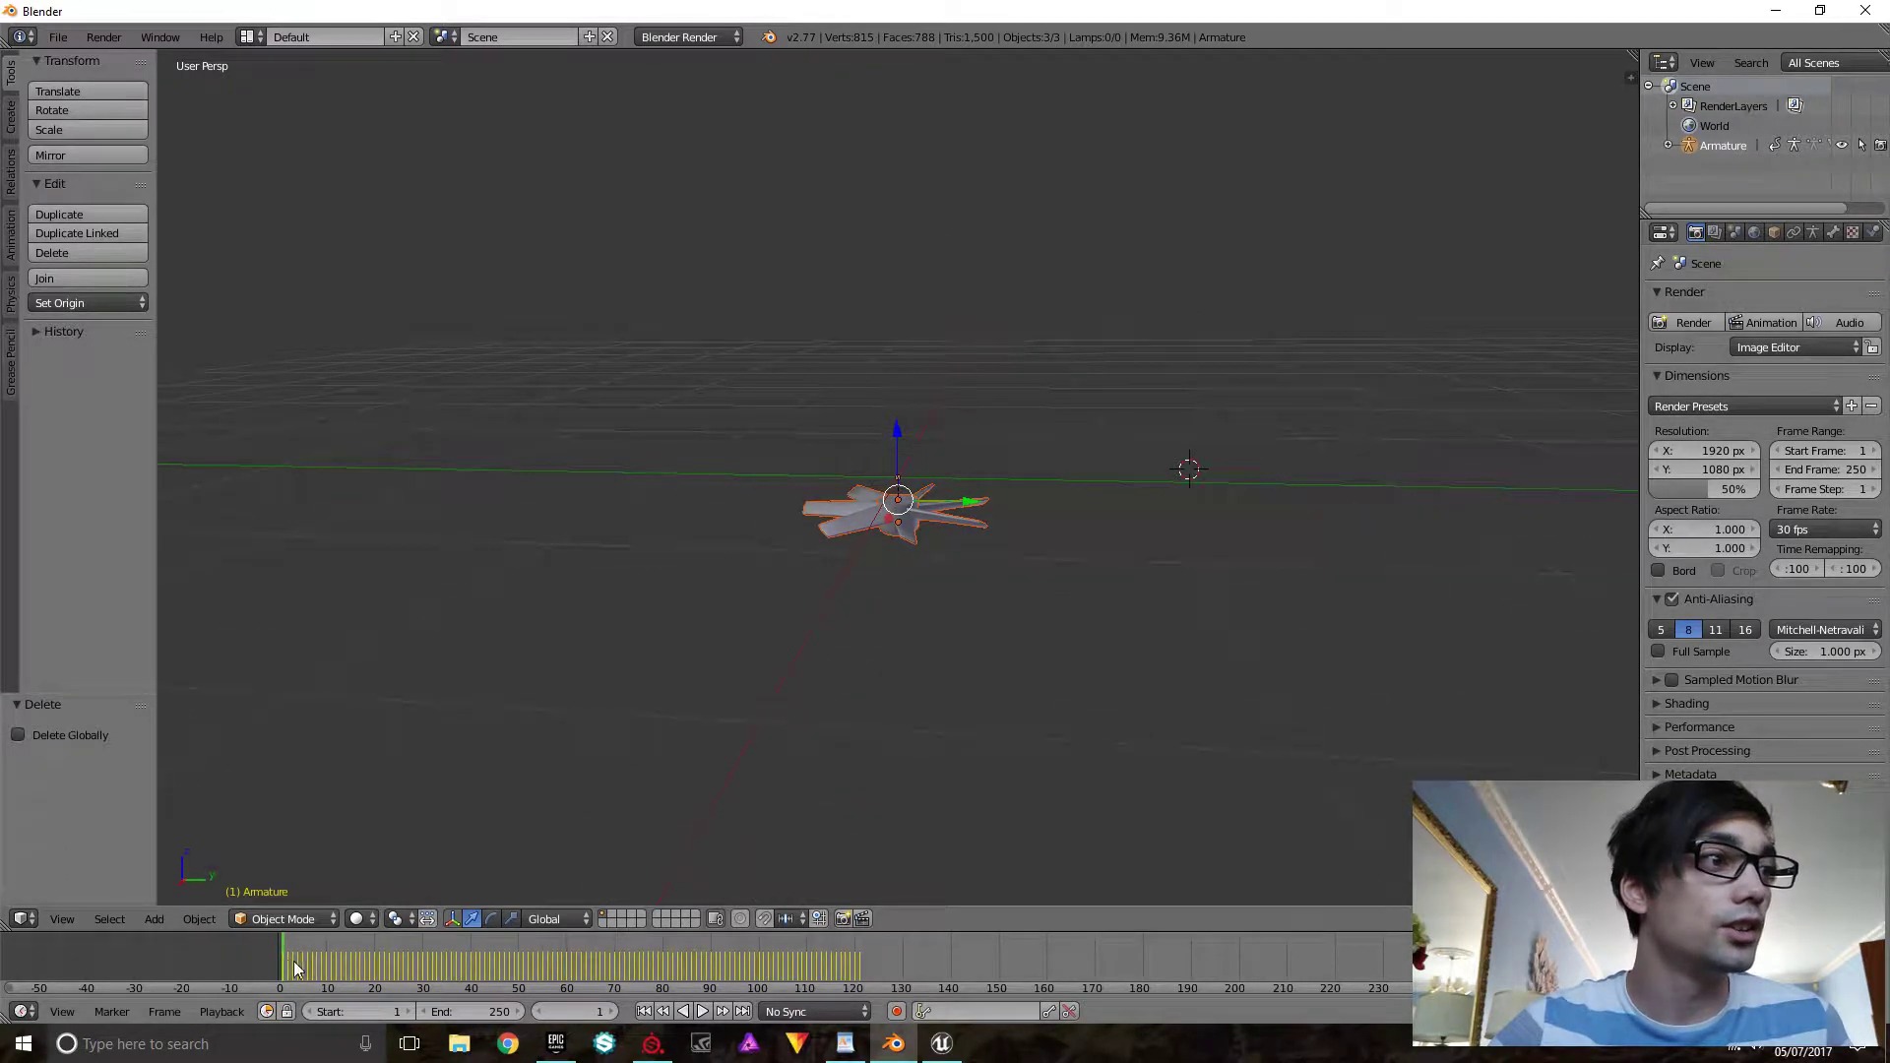
key("alt+a")
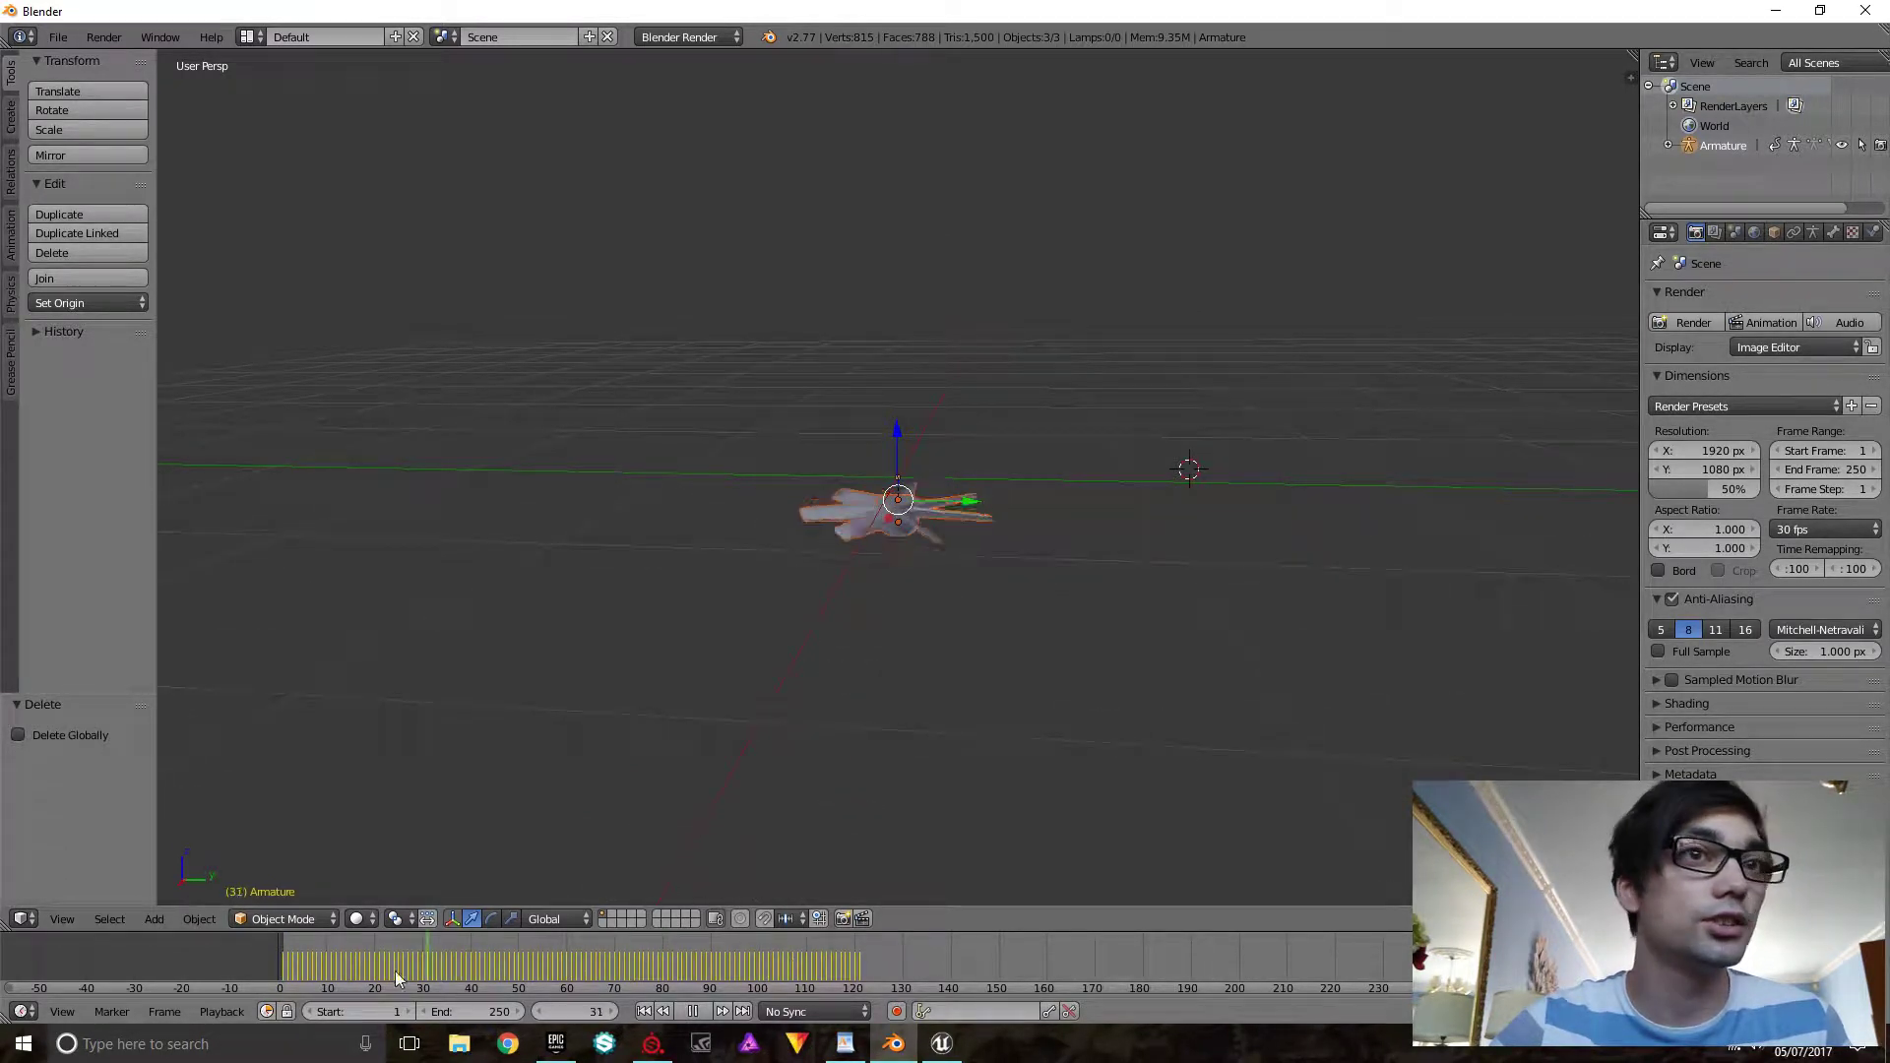
key("Escape")
Set the scene units to Metric with a unit scale of 10
left_click(1718, 234)
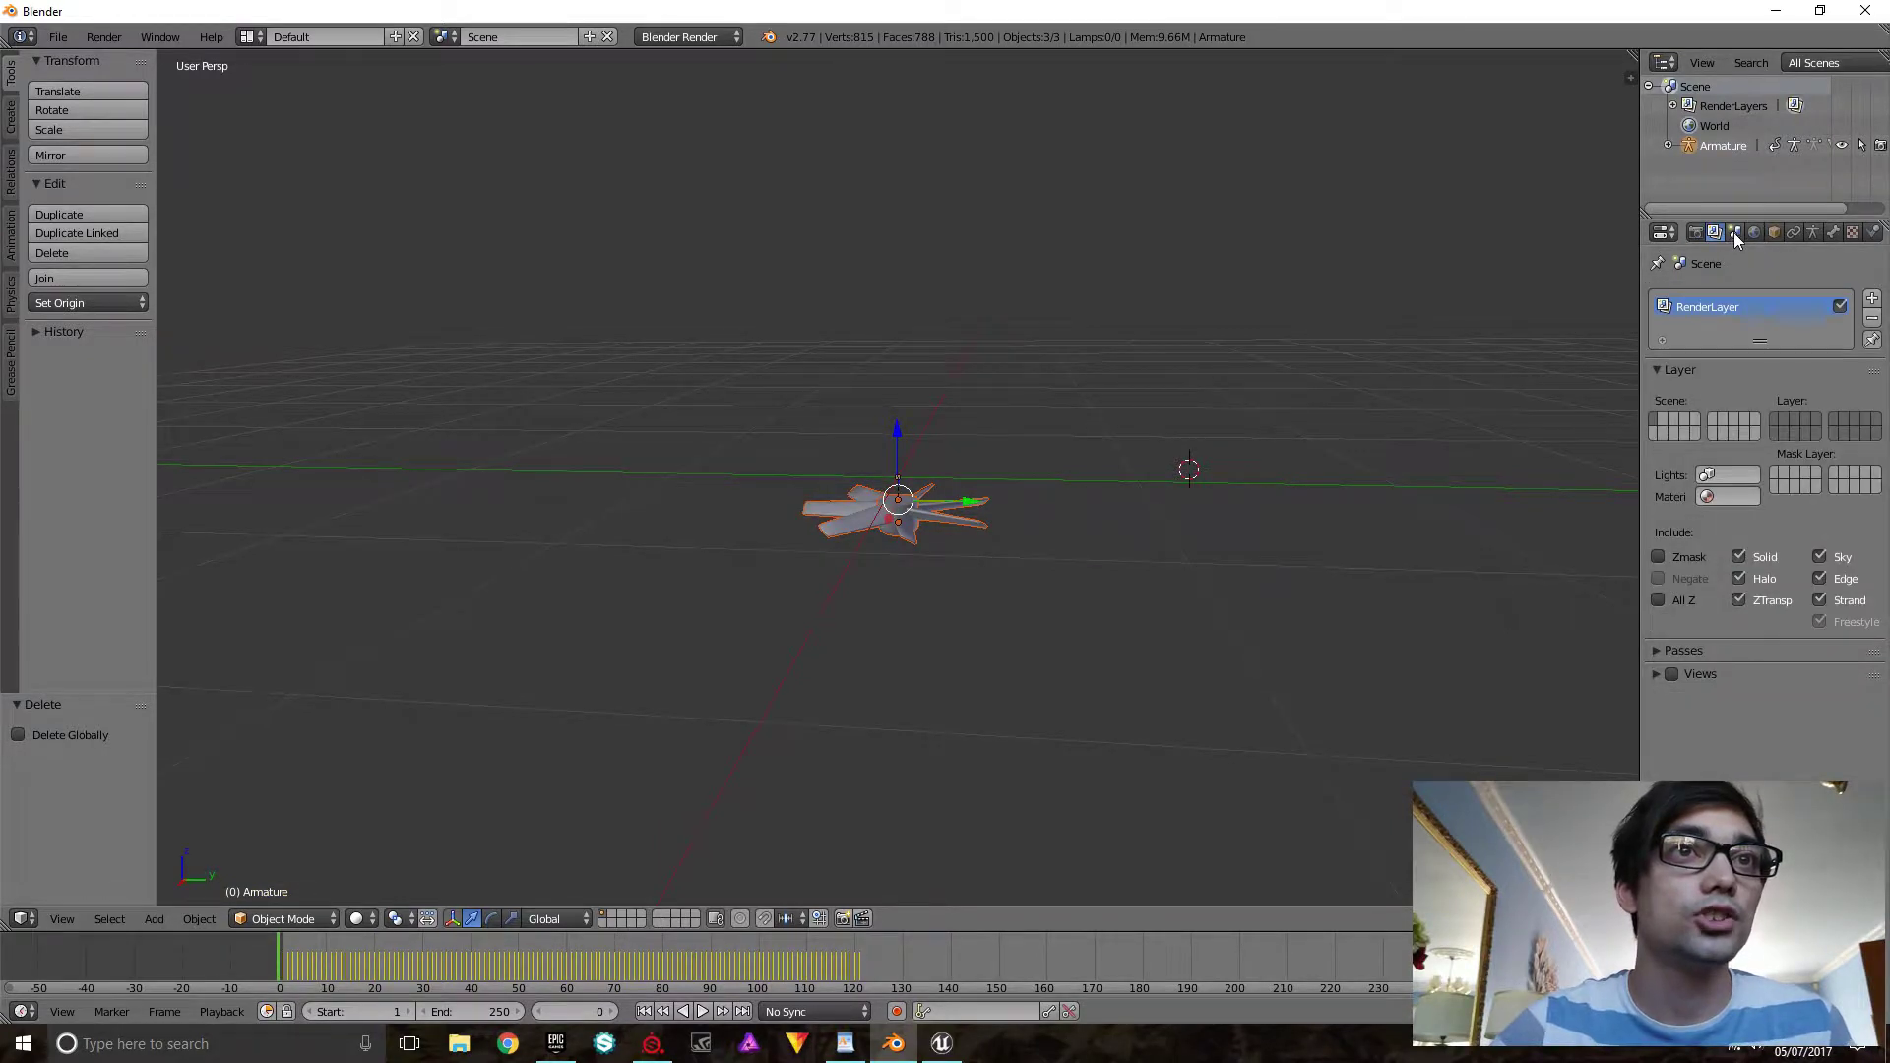
left_click(1736, 233)
left_click(1762, 431)
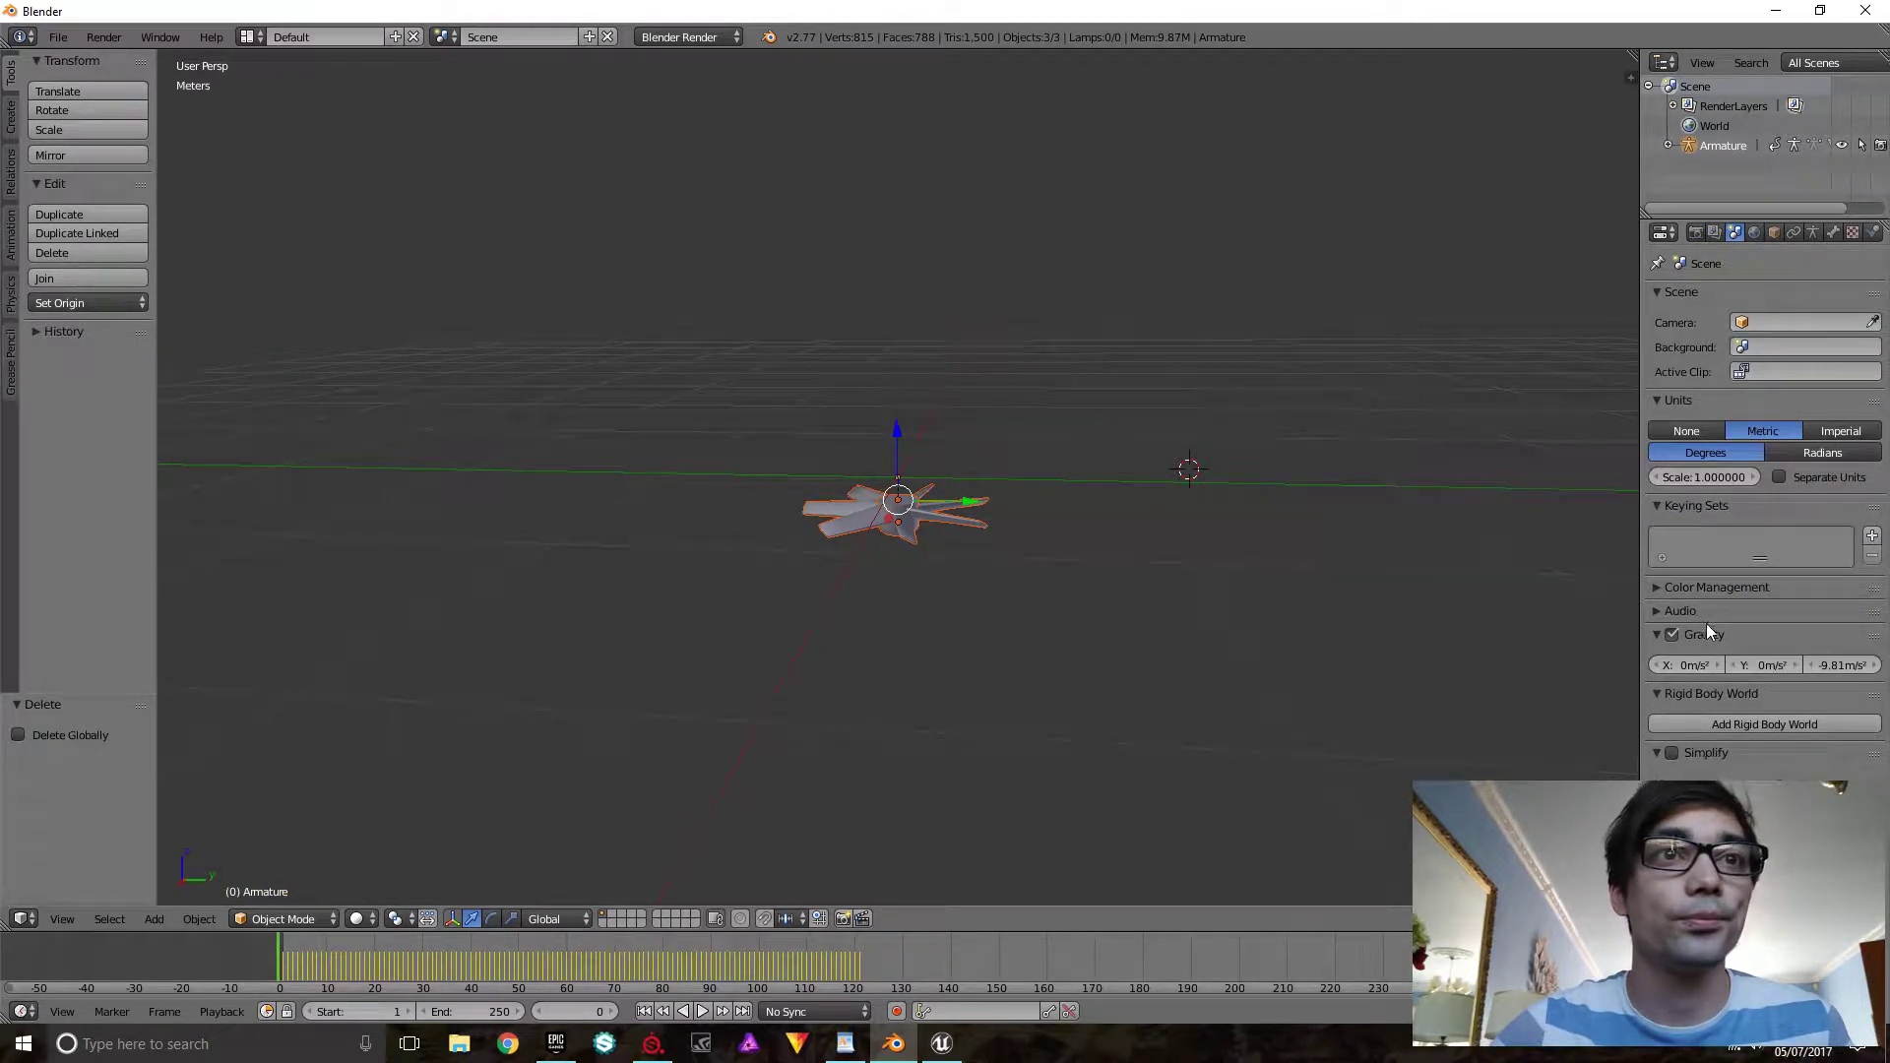
left_click(1713, 477)
key("Return")
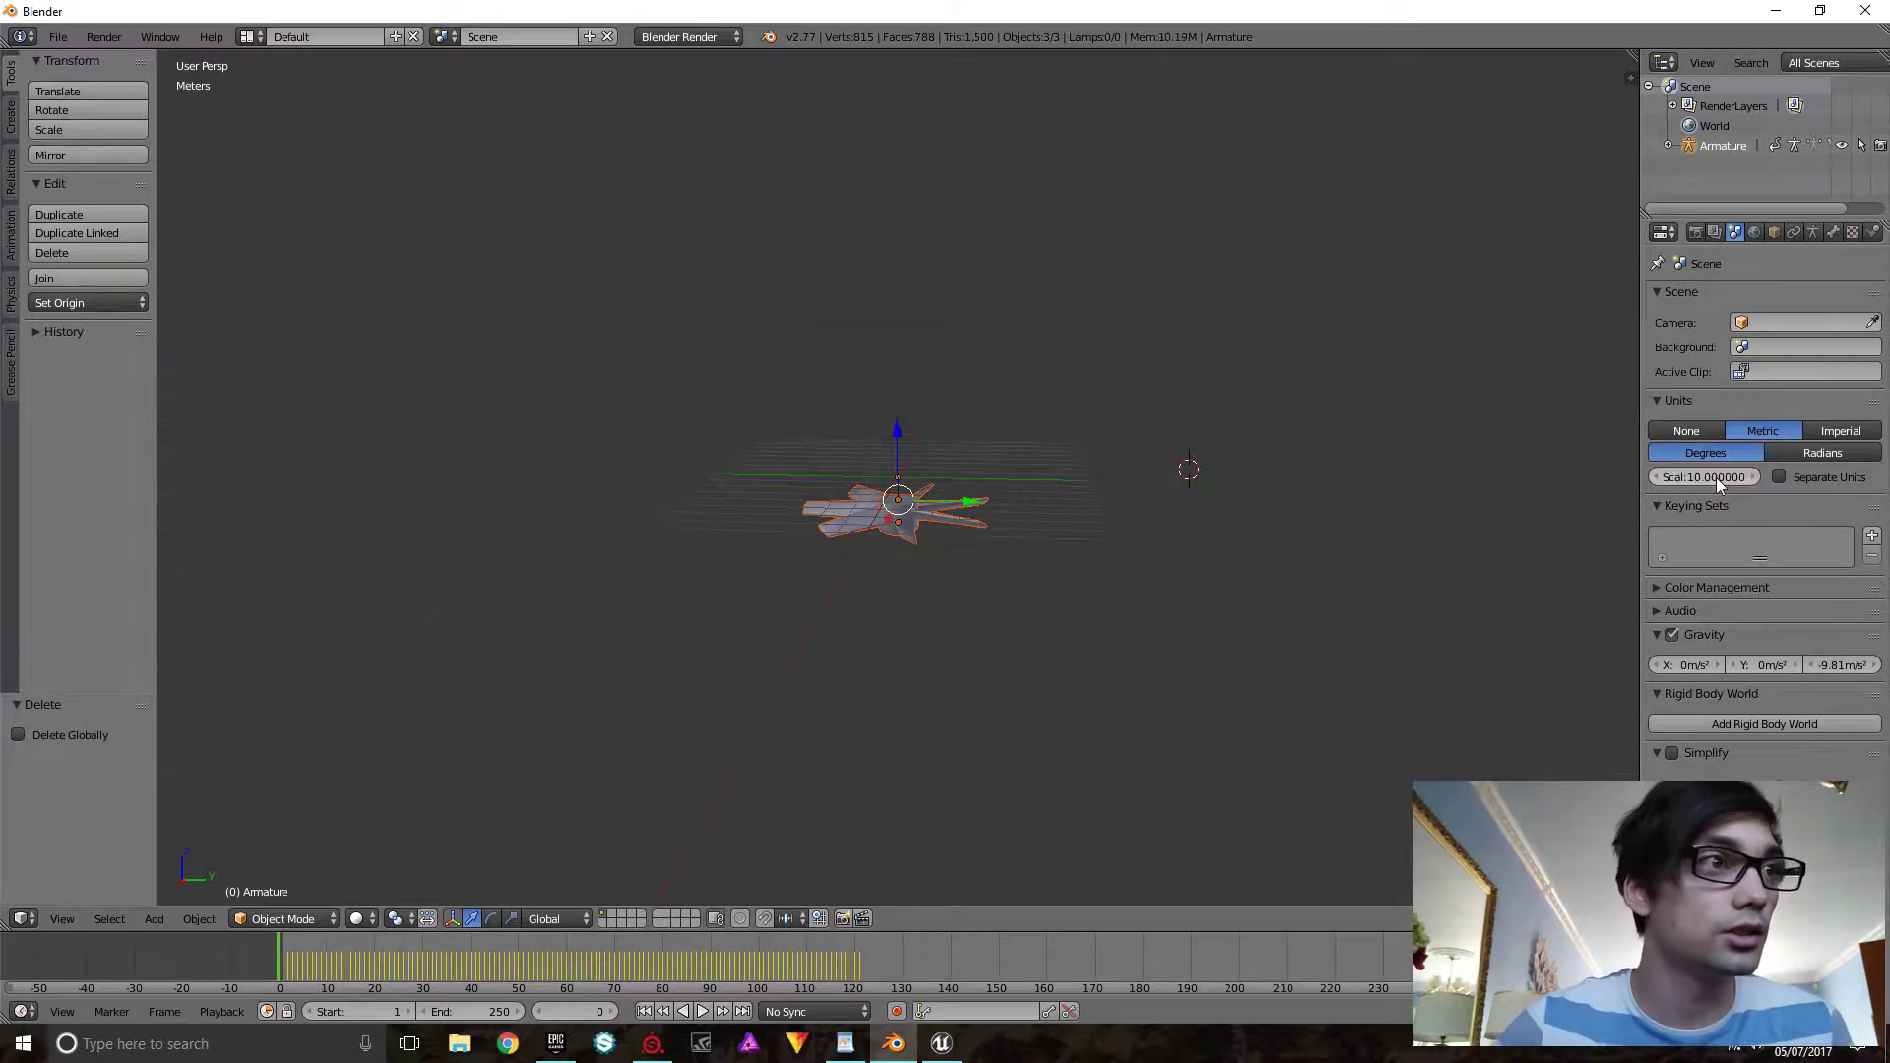
Try to join all the fan's objects with the armature as the active object
scroll(1148, 533, "up", 7)
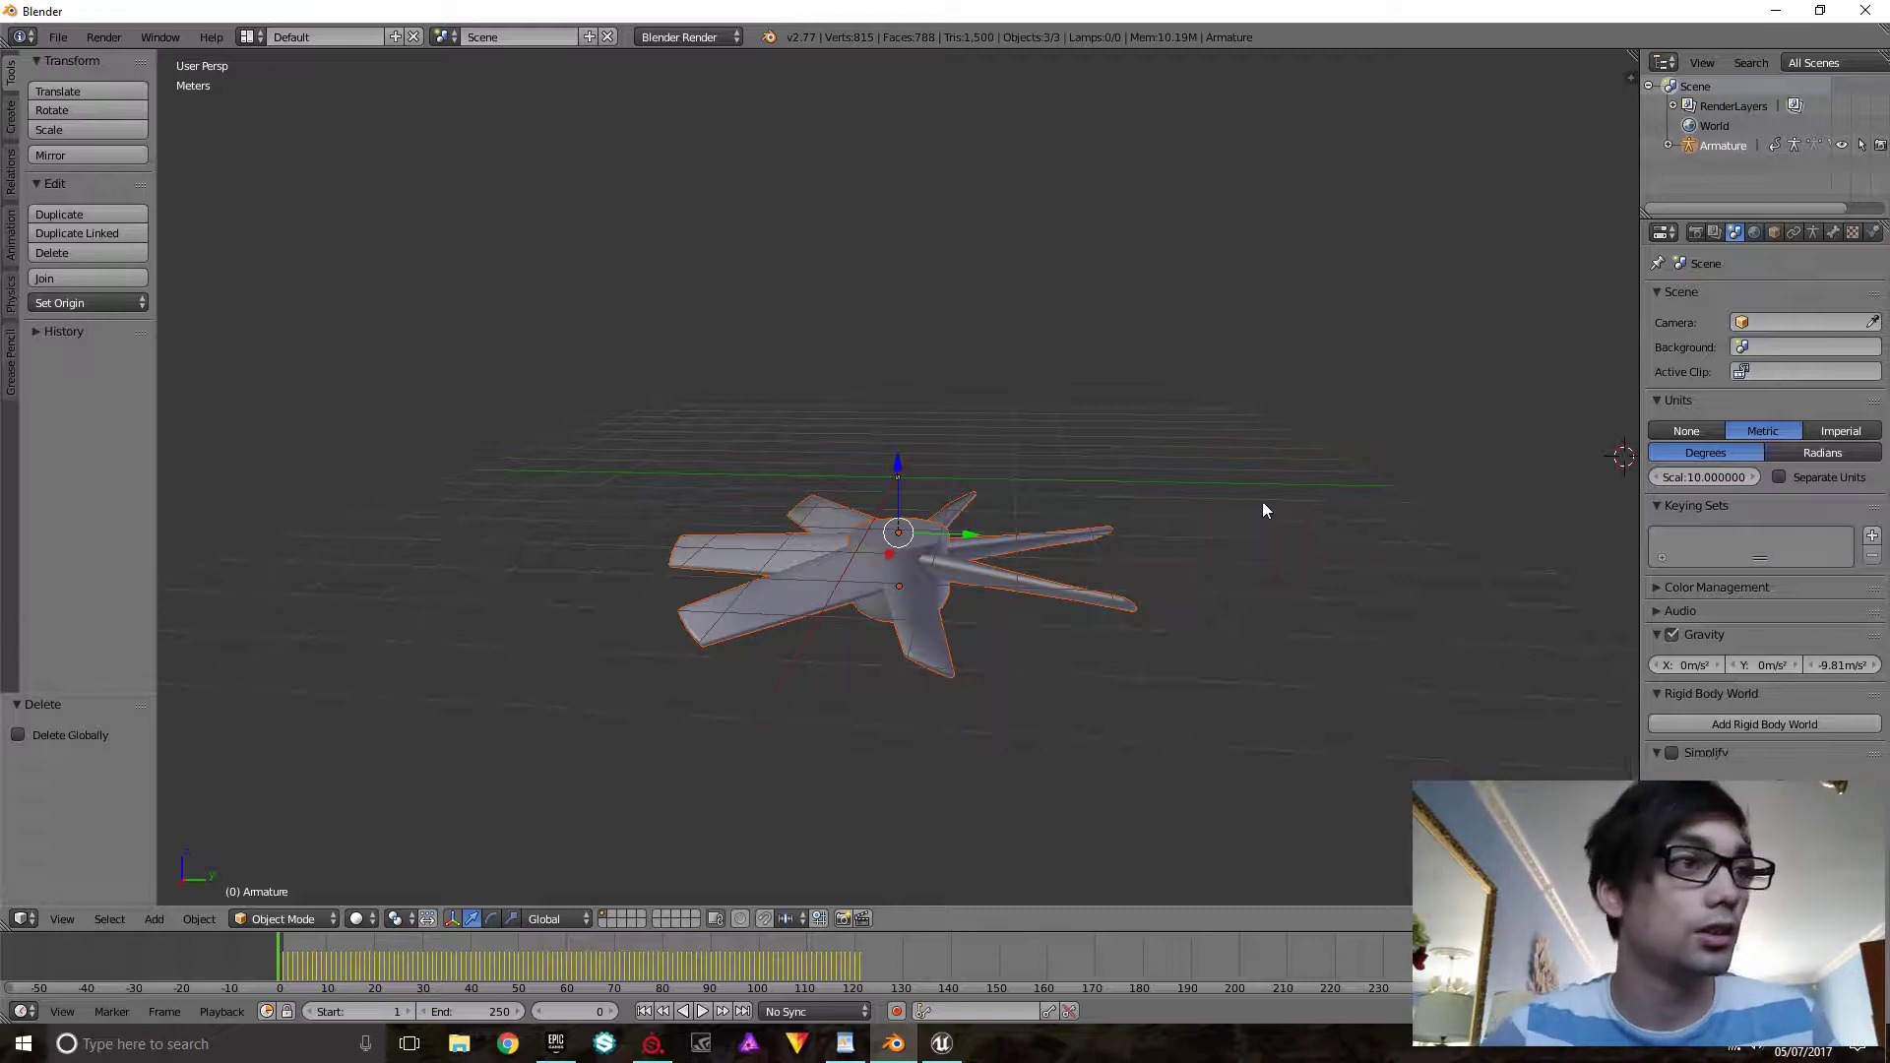
middle_click_drag(1134, 654, 1110, 691)
key("a")
key("a")
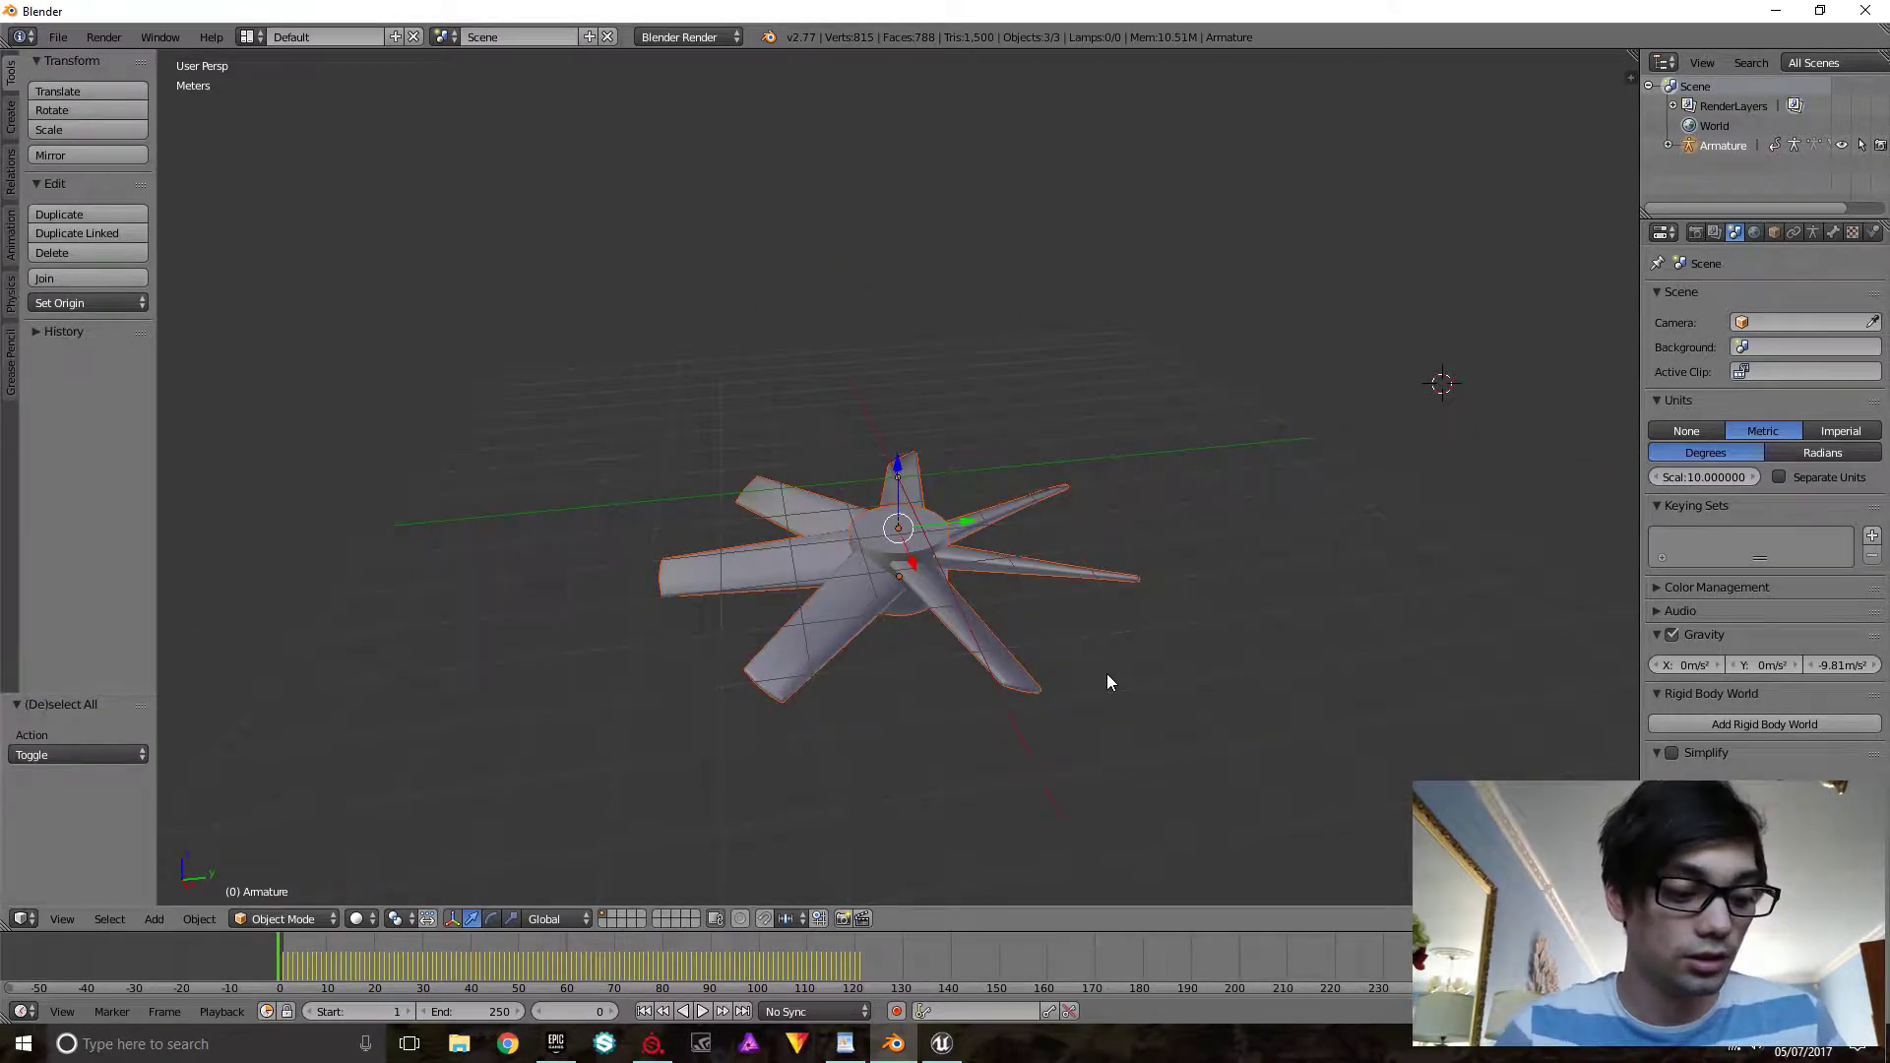
key("ctrl+j")
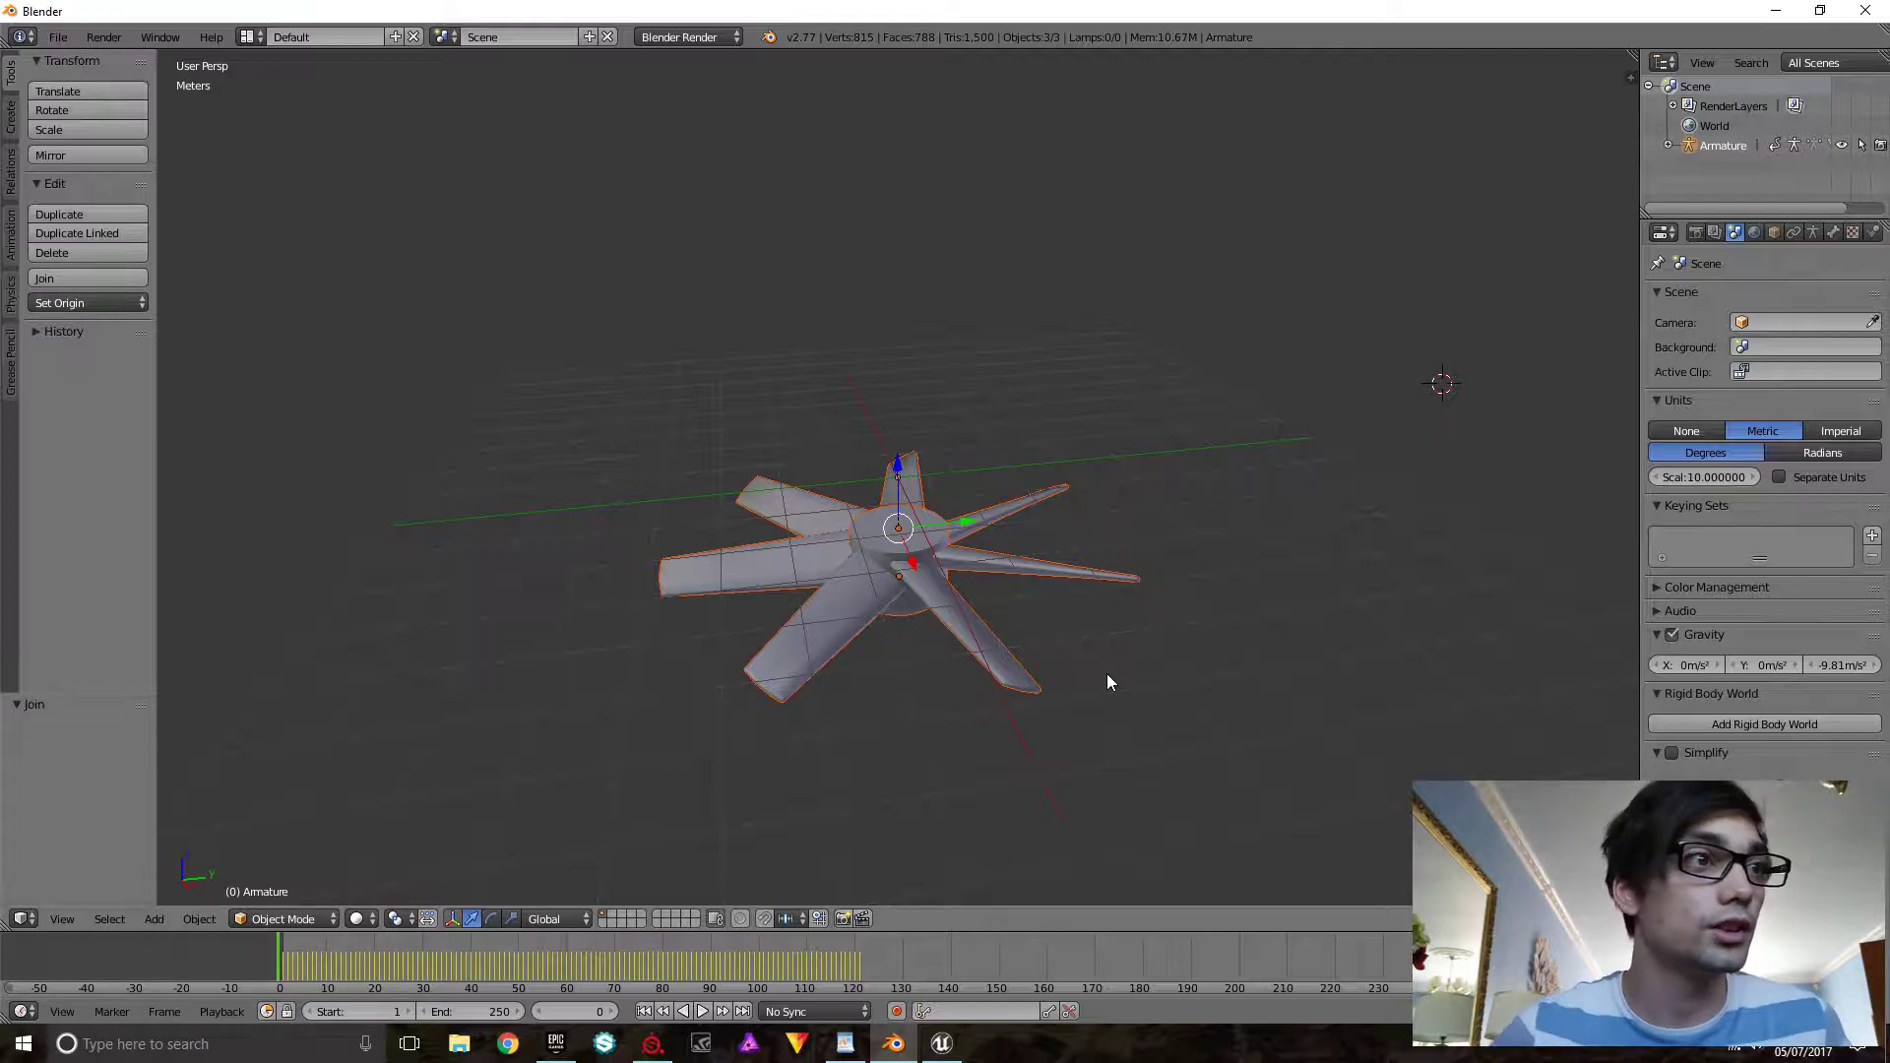
Make the fan head mesh the active object and join all the fan's meshes into it
right_click(902, 620)
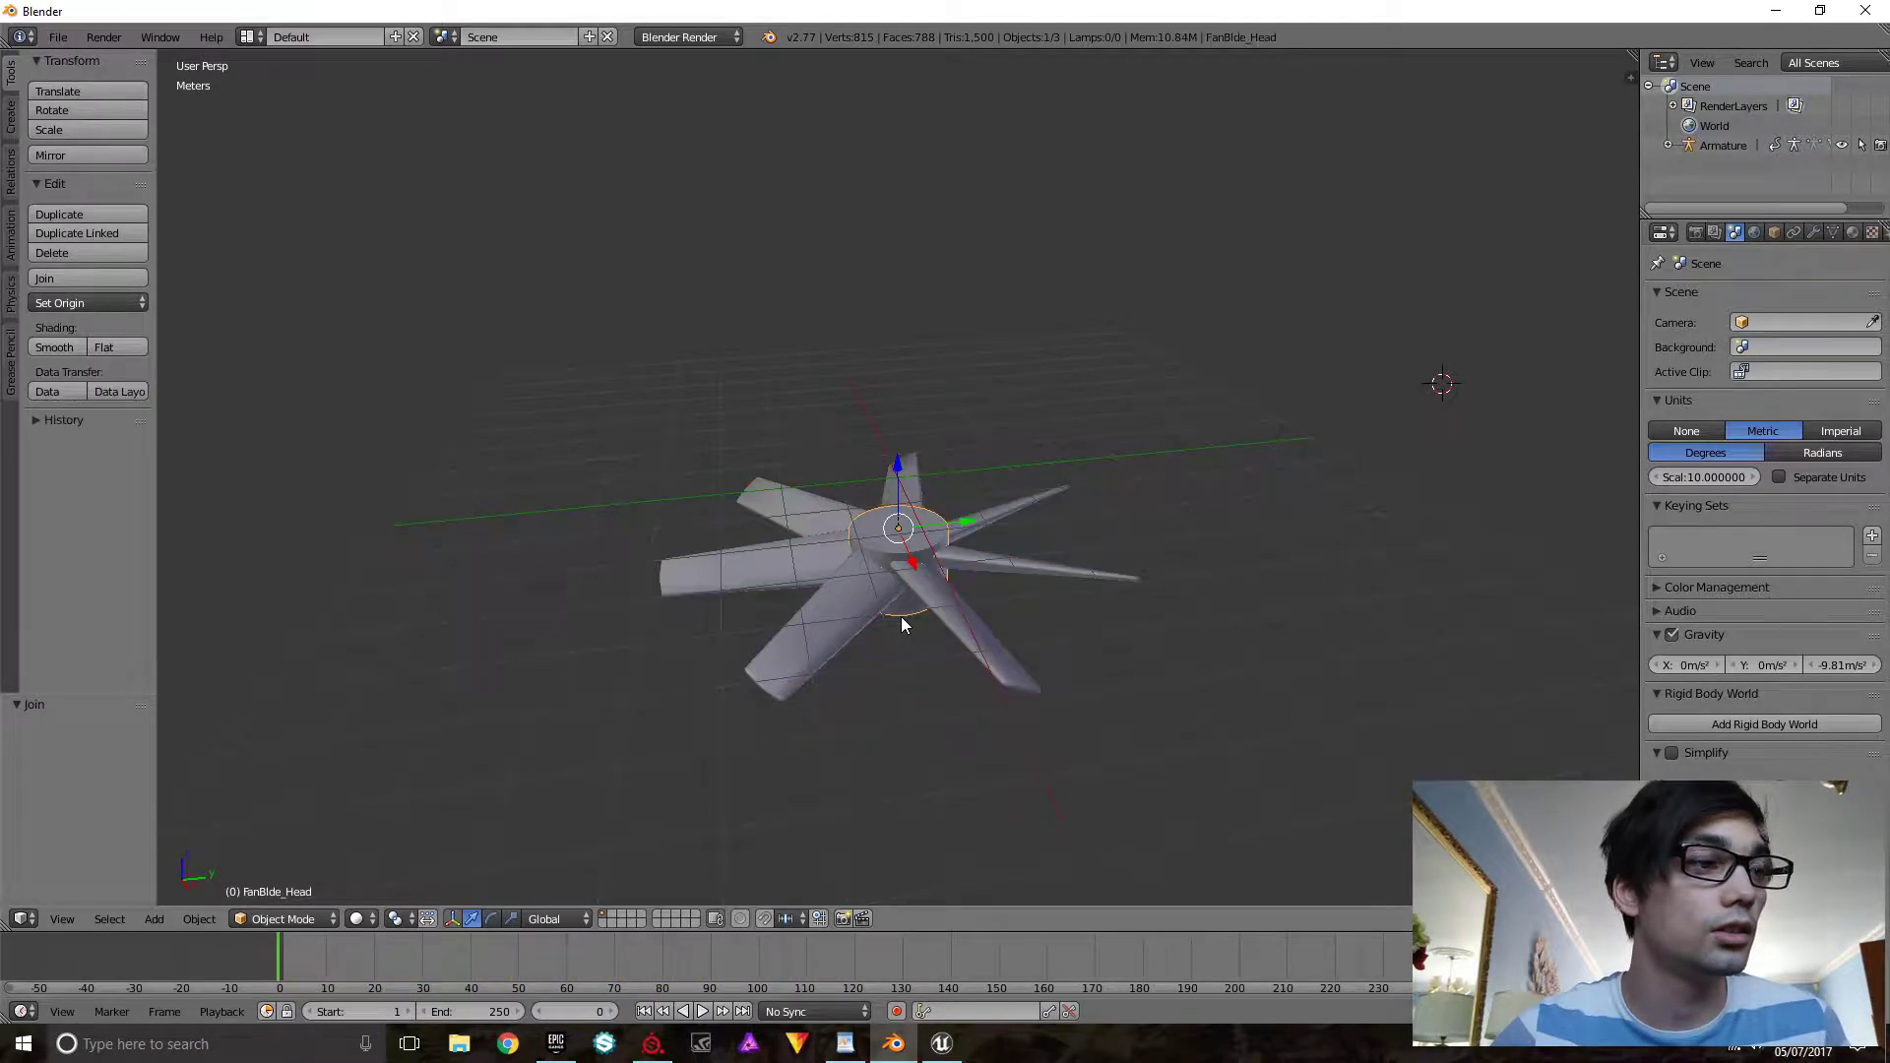
key("a")
key("a")
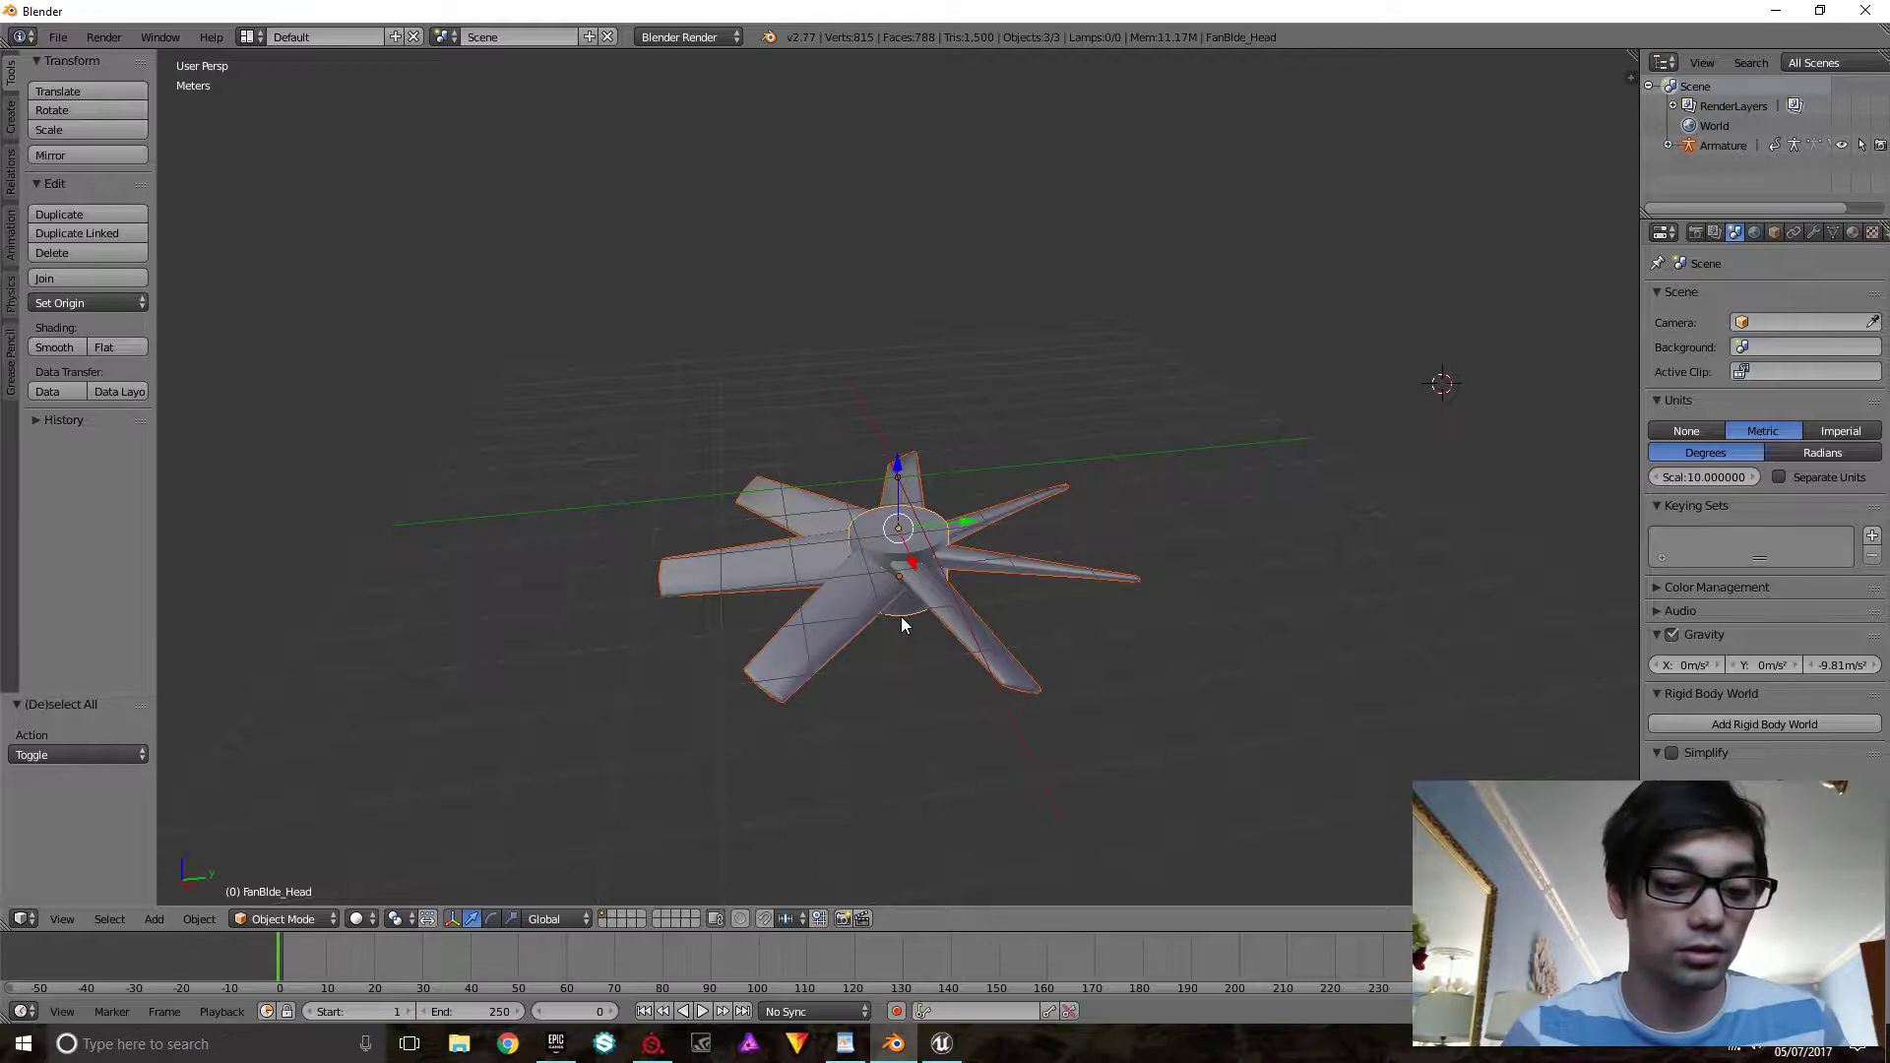
key("ctrl+j")
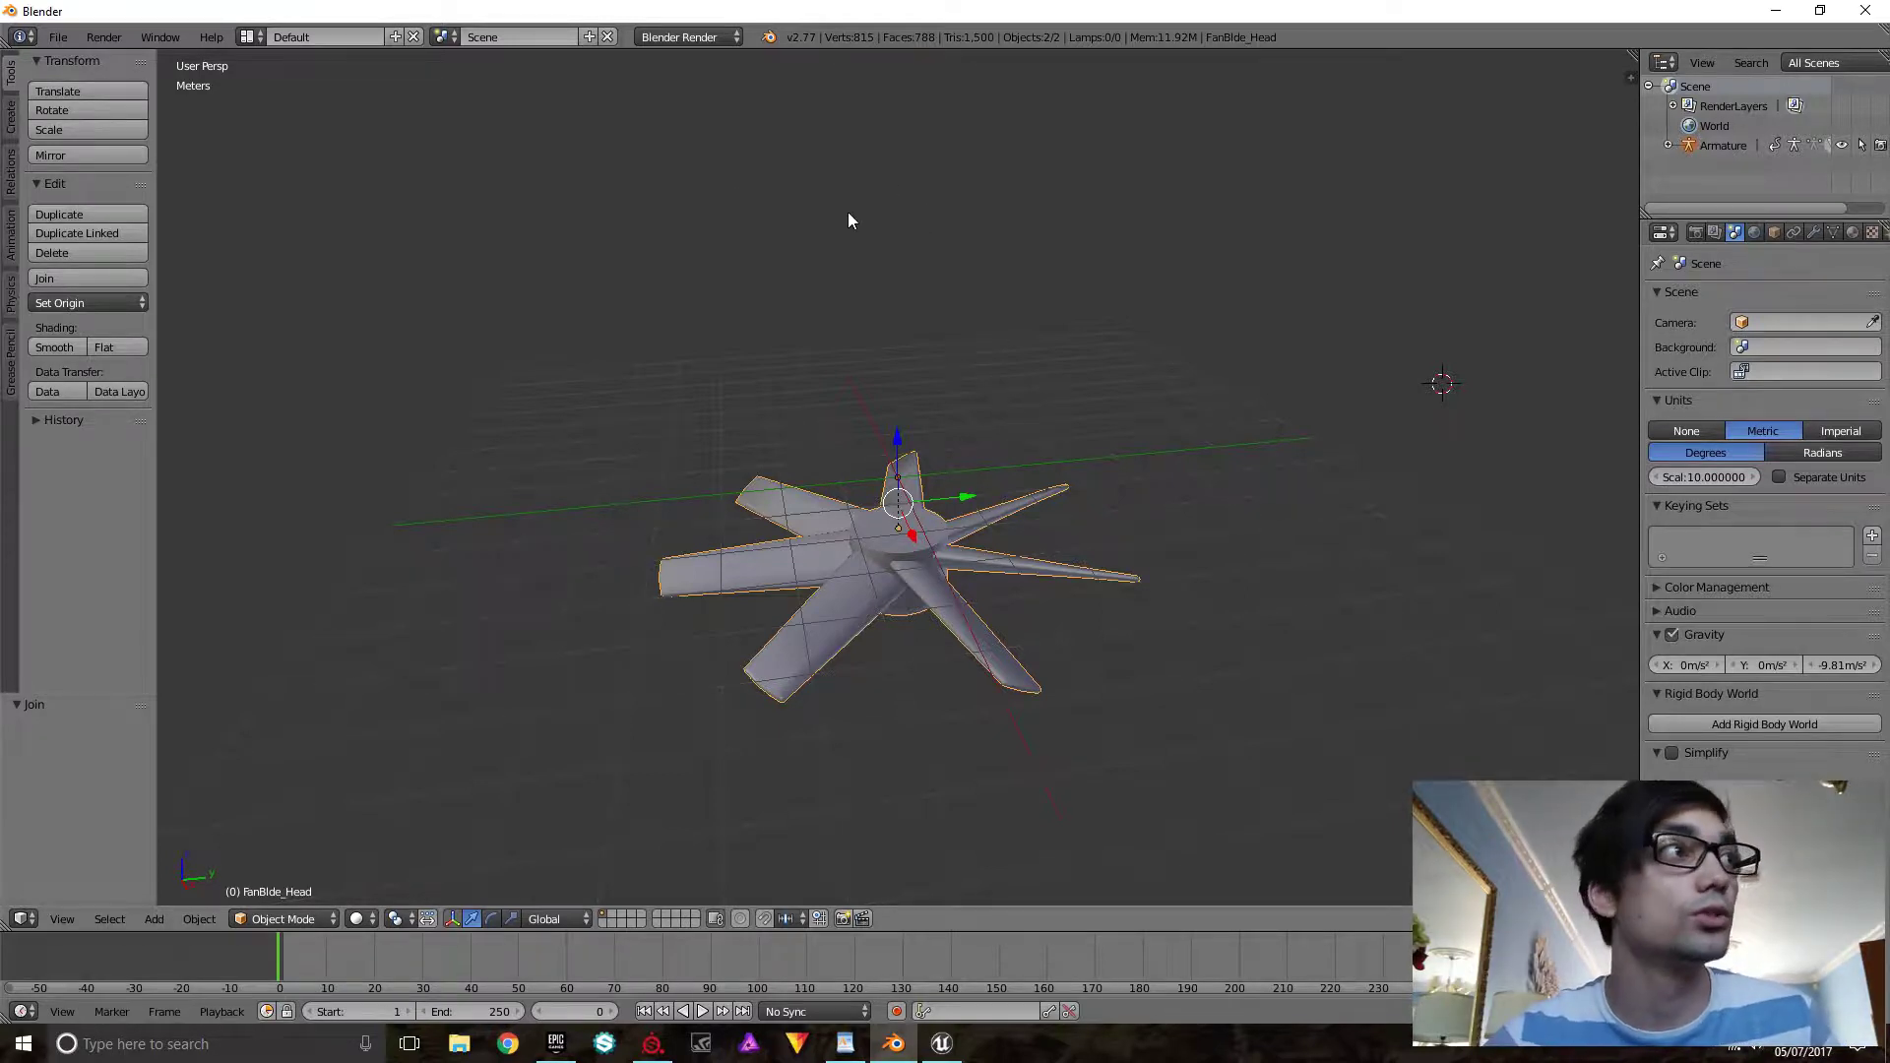
Switch to the UV Editing screen layout and put the joined fan mesh into edit mode
left_click(248, 36)
left_click(305, 199)
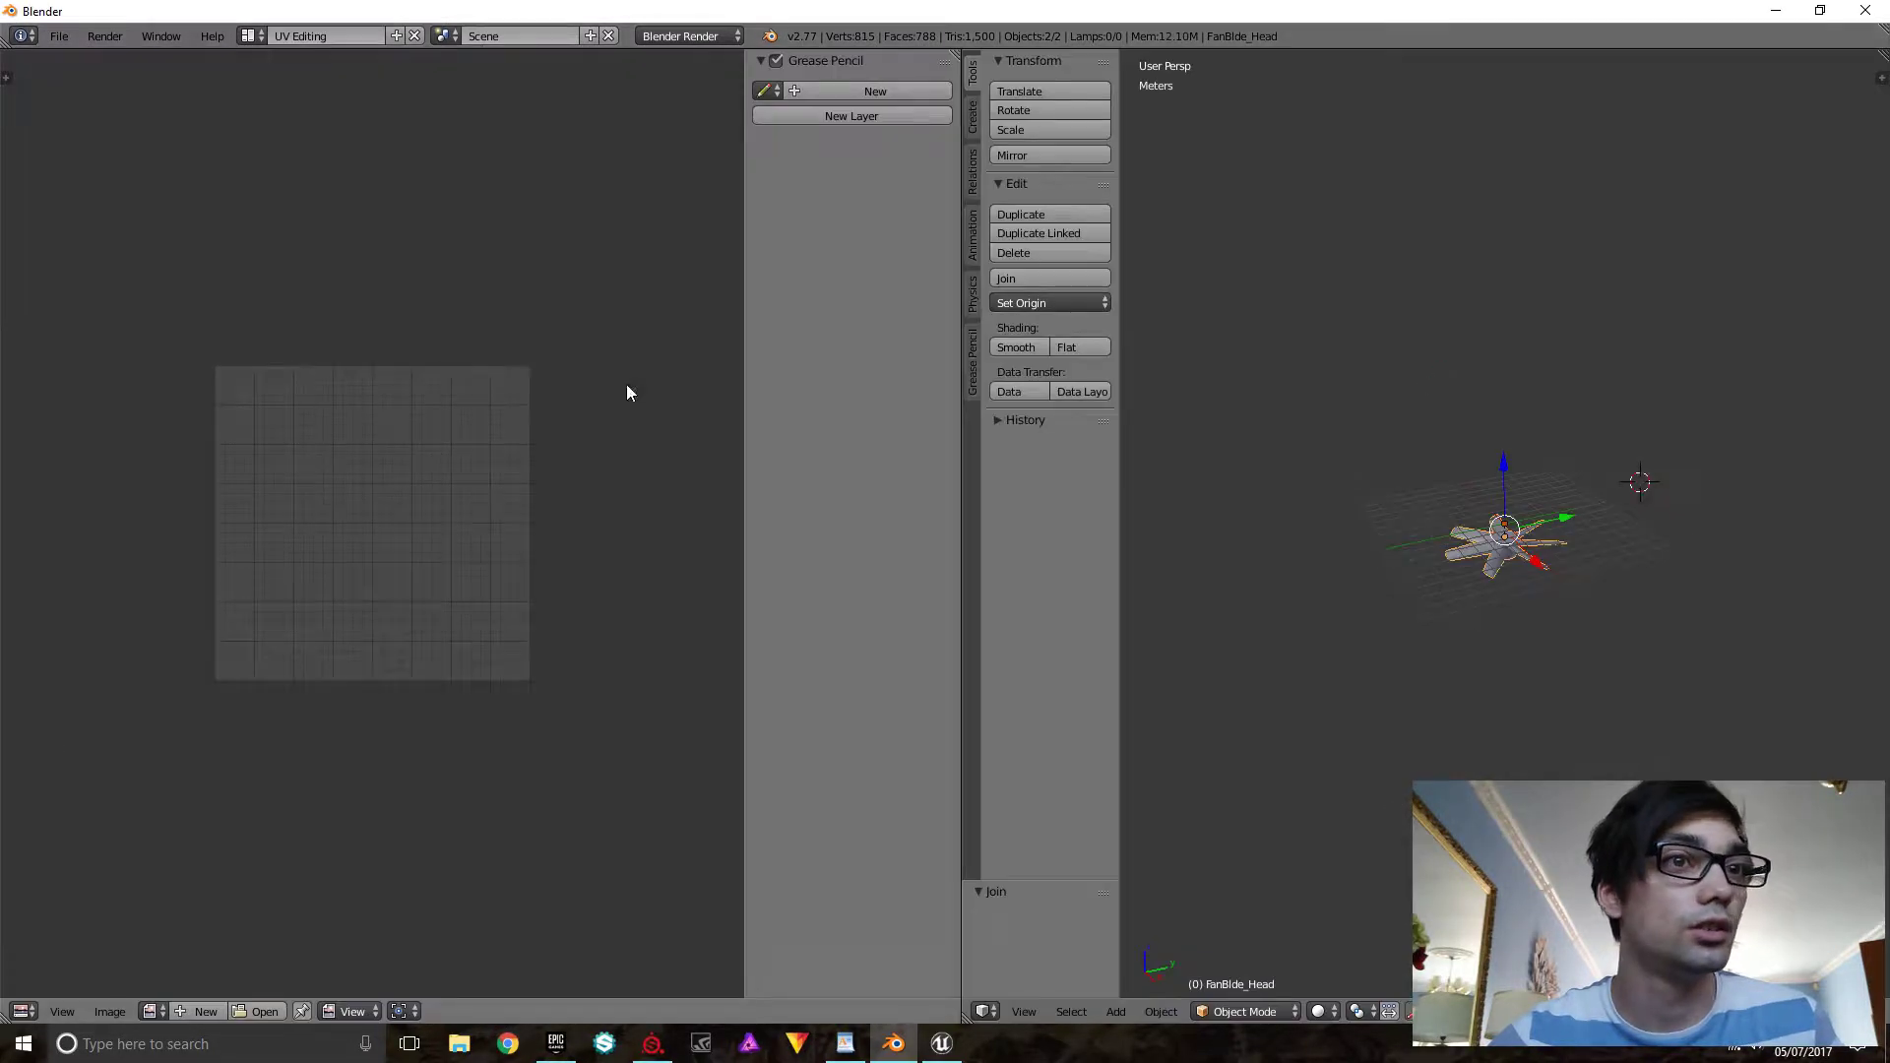
key("Tab")
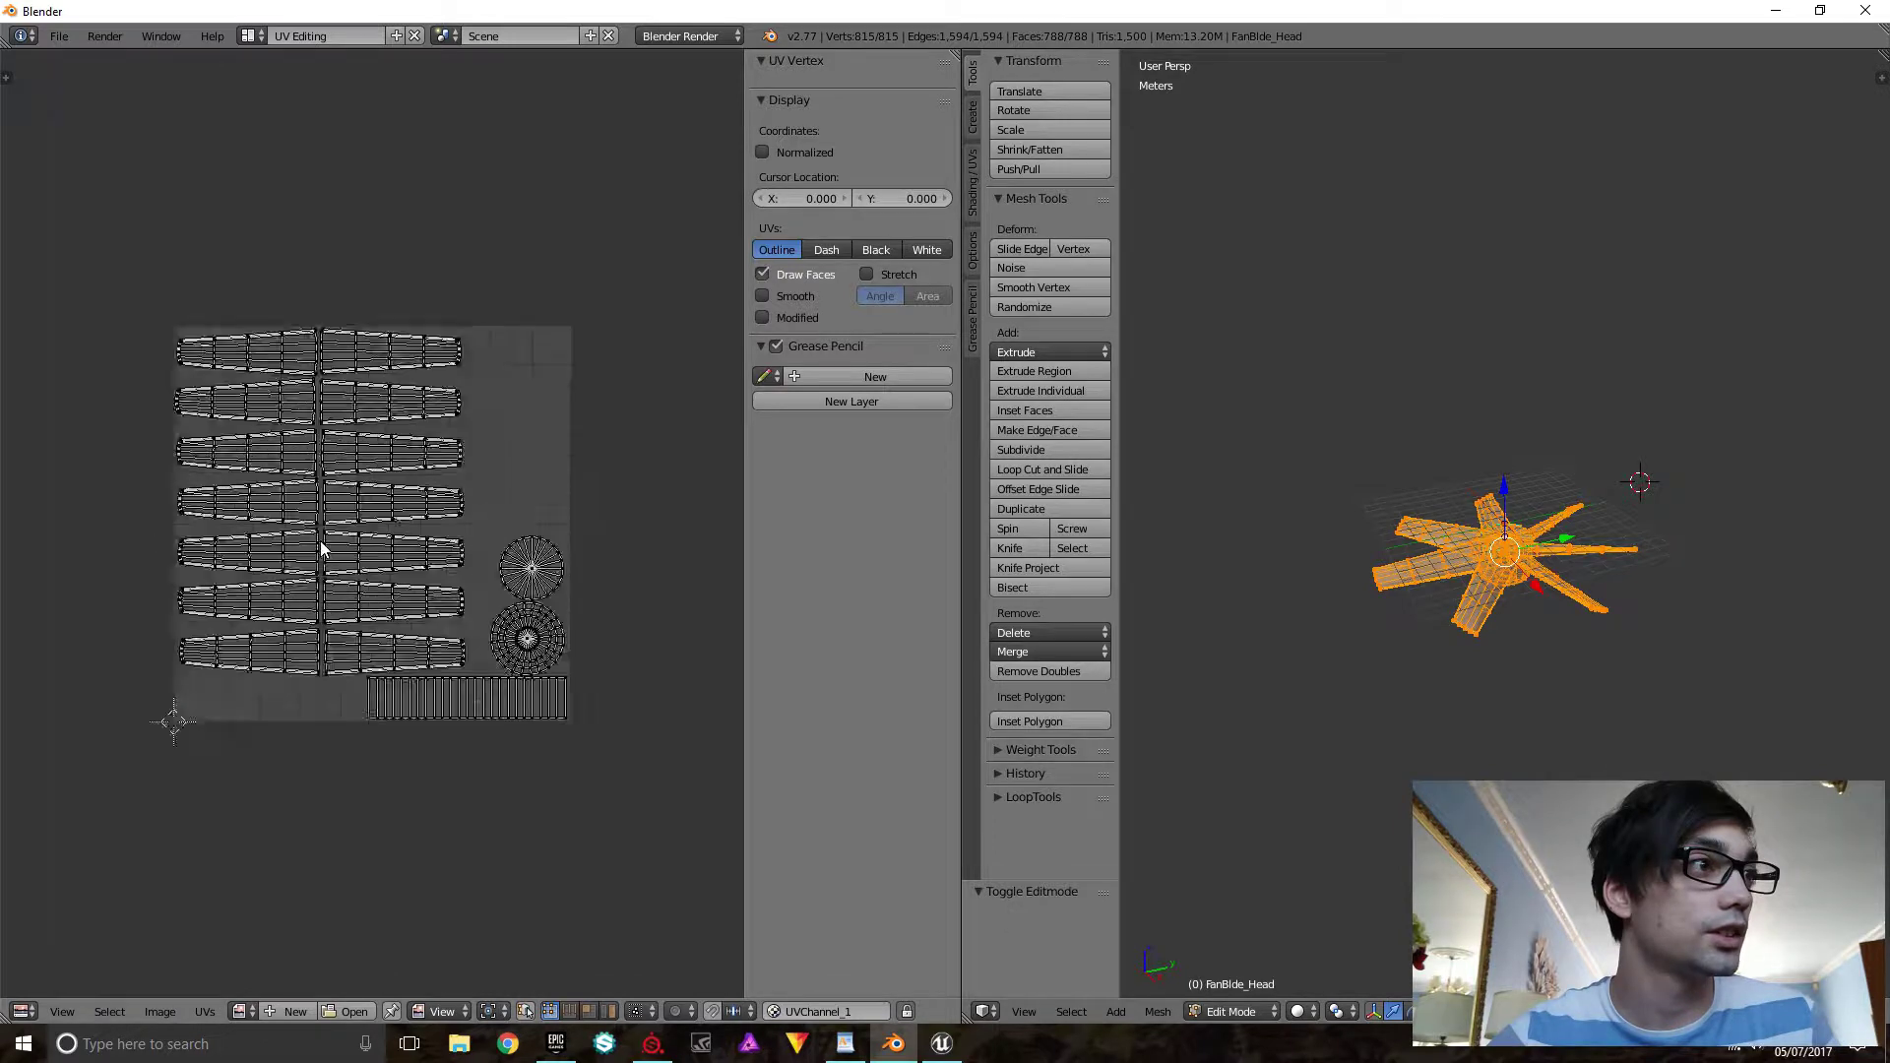
scroll(321, 548, "up", 1)
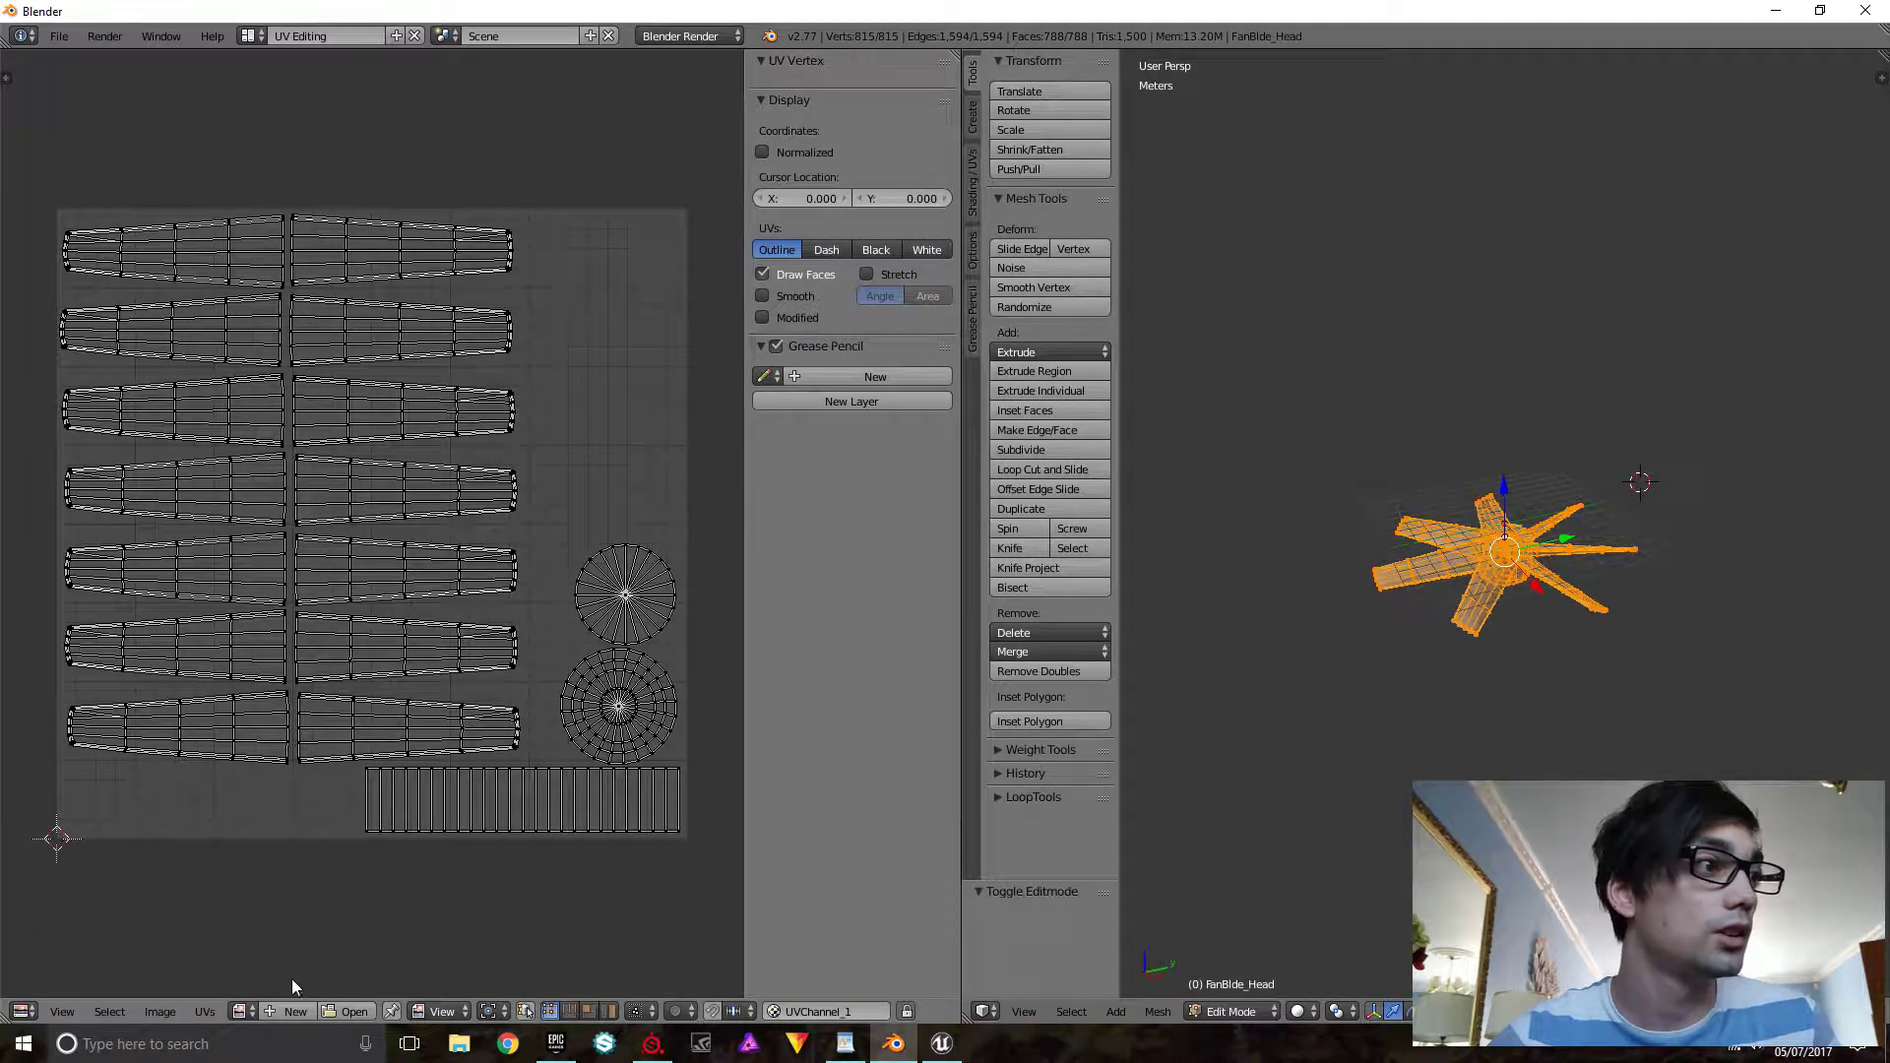
Export the fan's UV layout to the Desktop as the PNG image vfjhgjhgj.png
left_click(204, 1014)
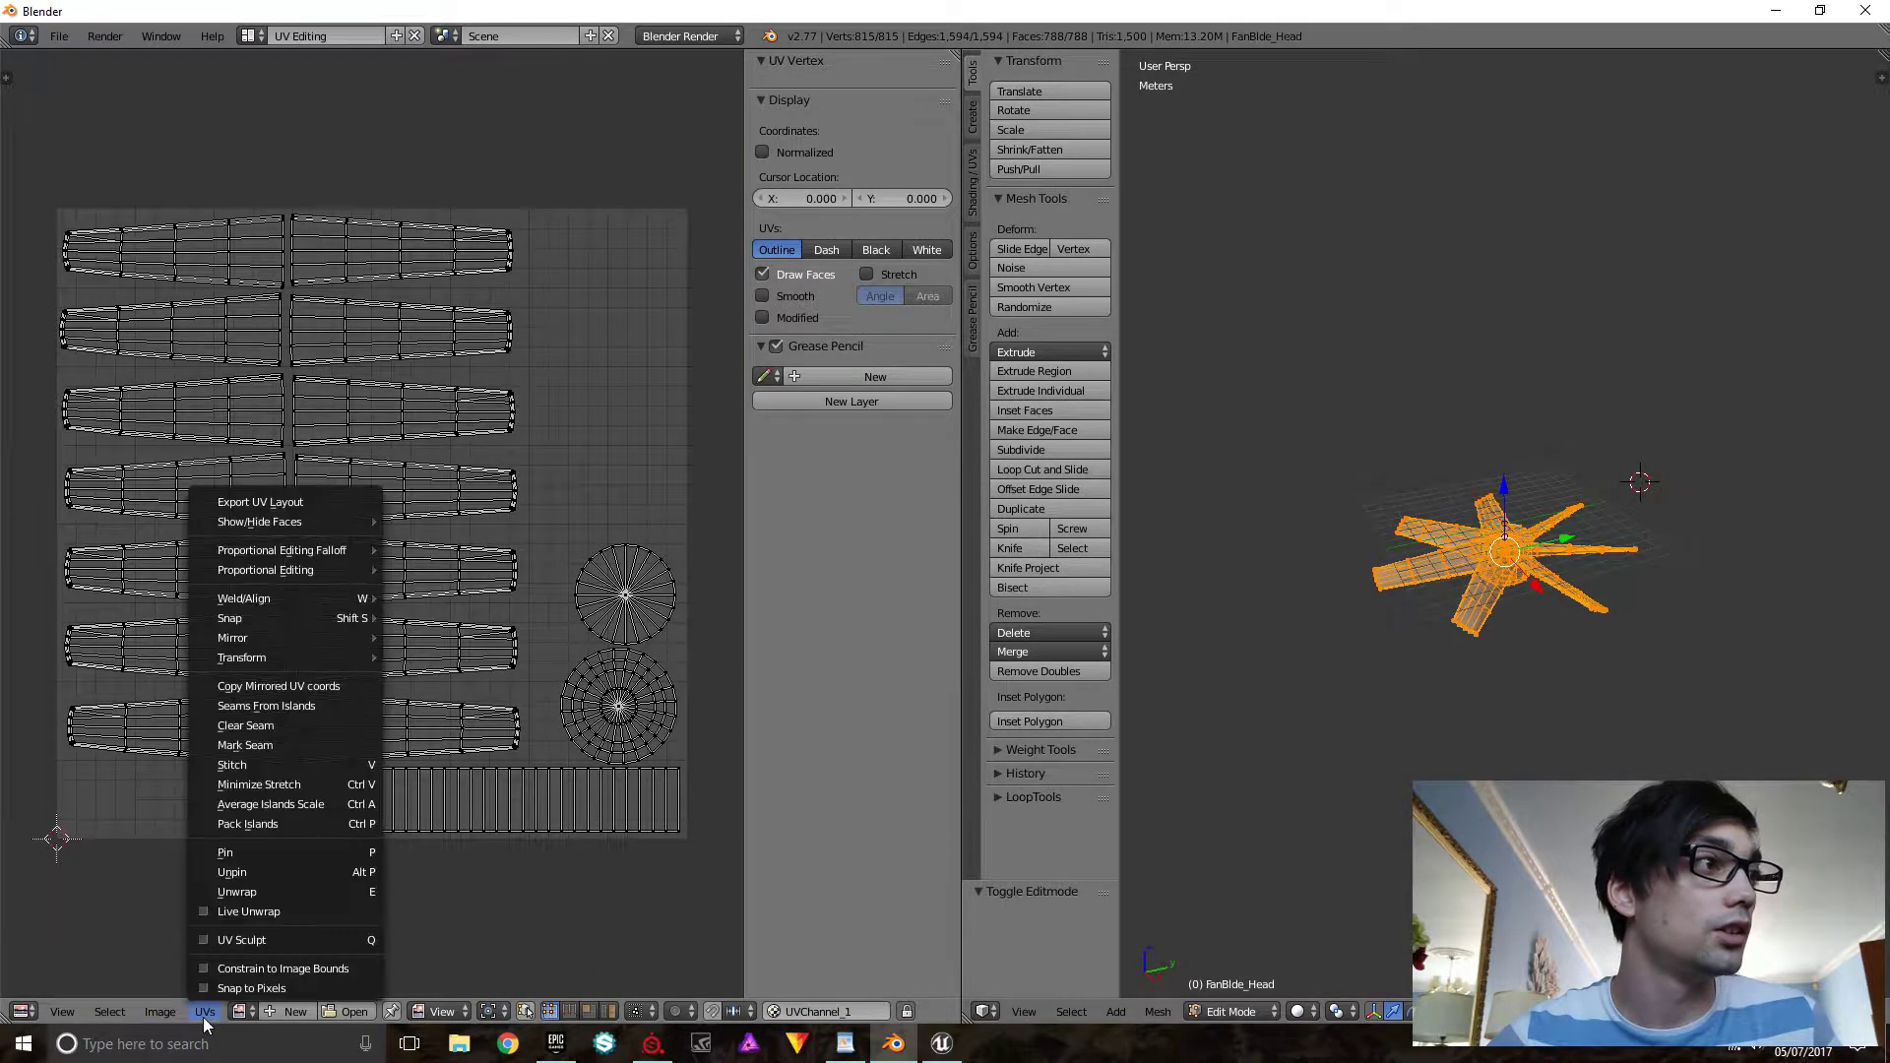
left_click(262, 504)
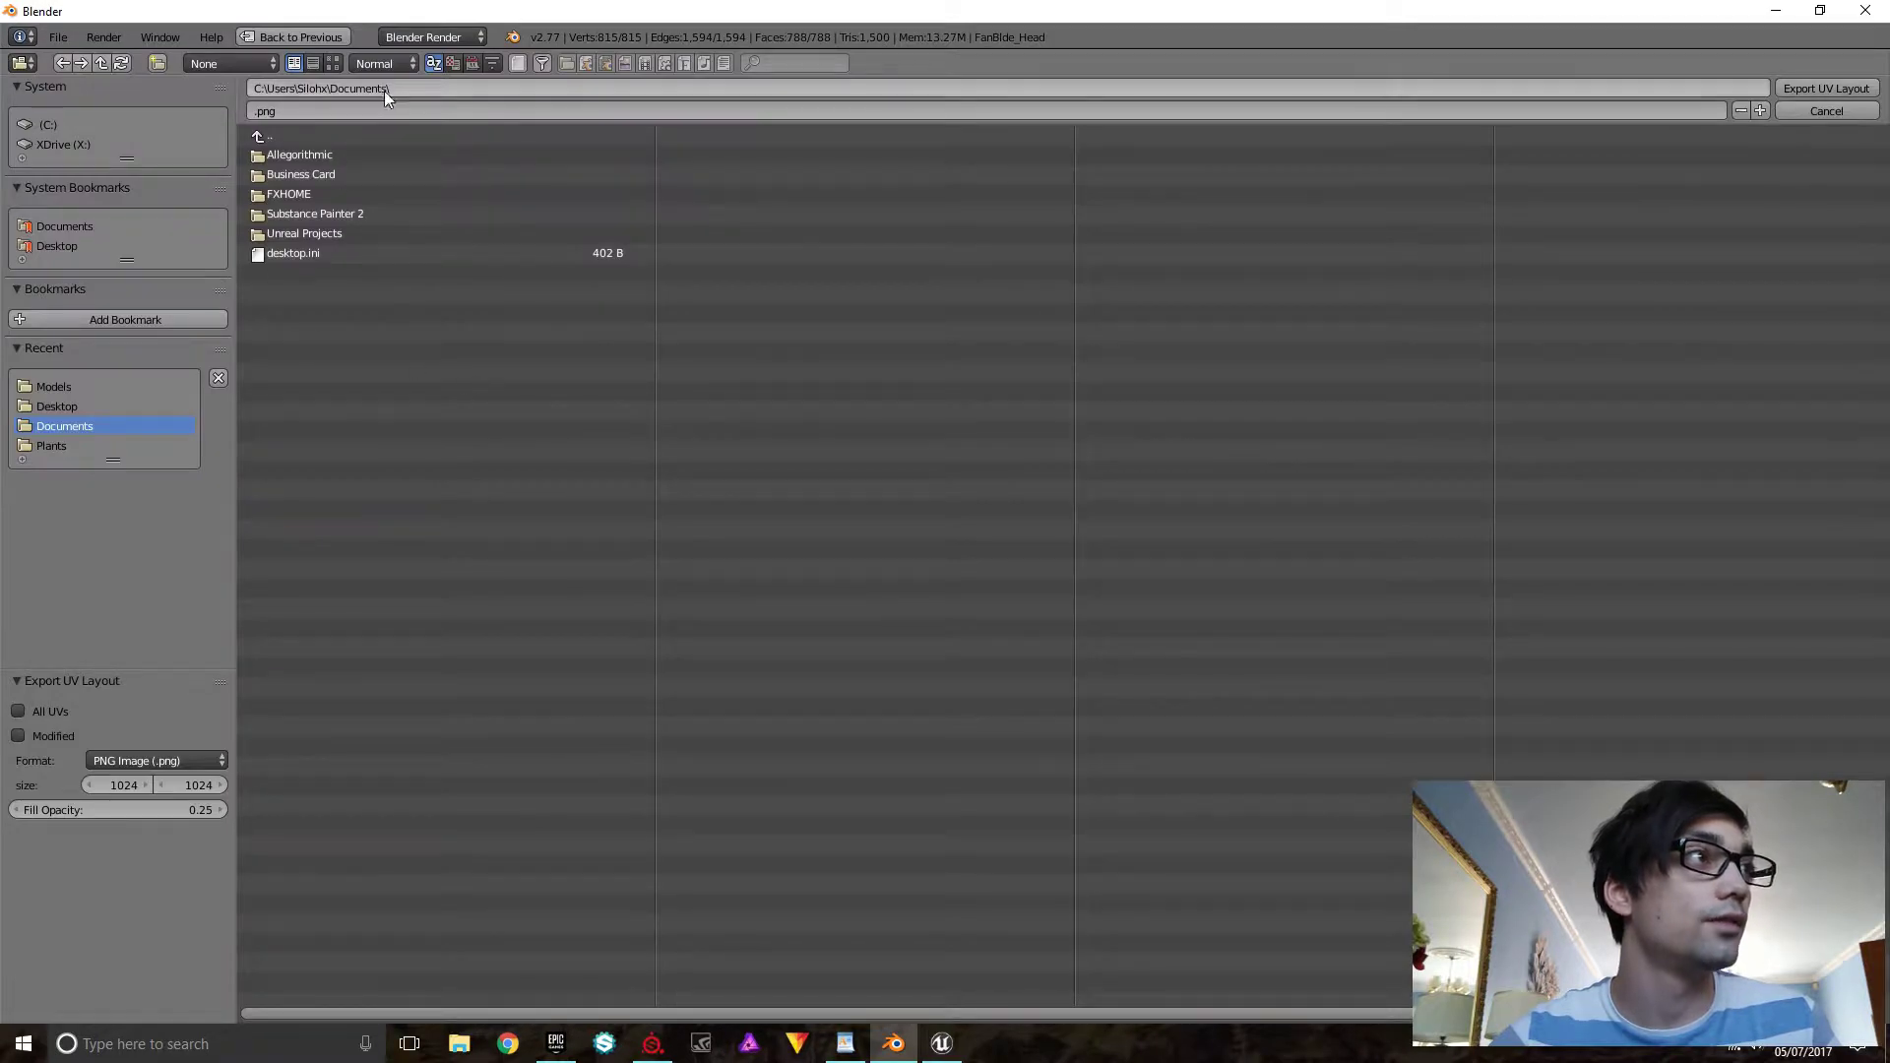
left_click(273, 110)
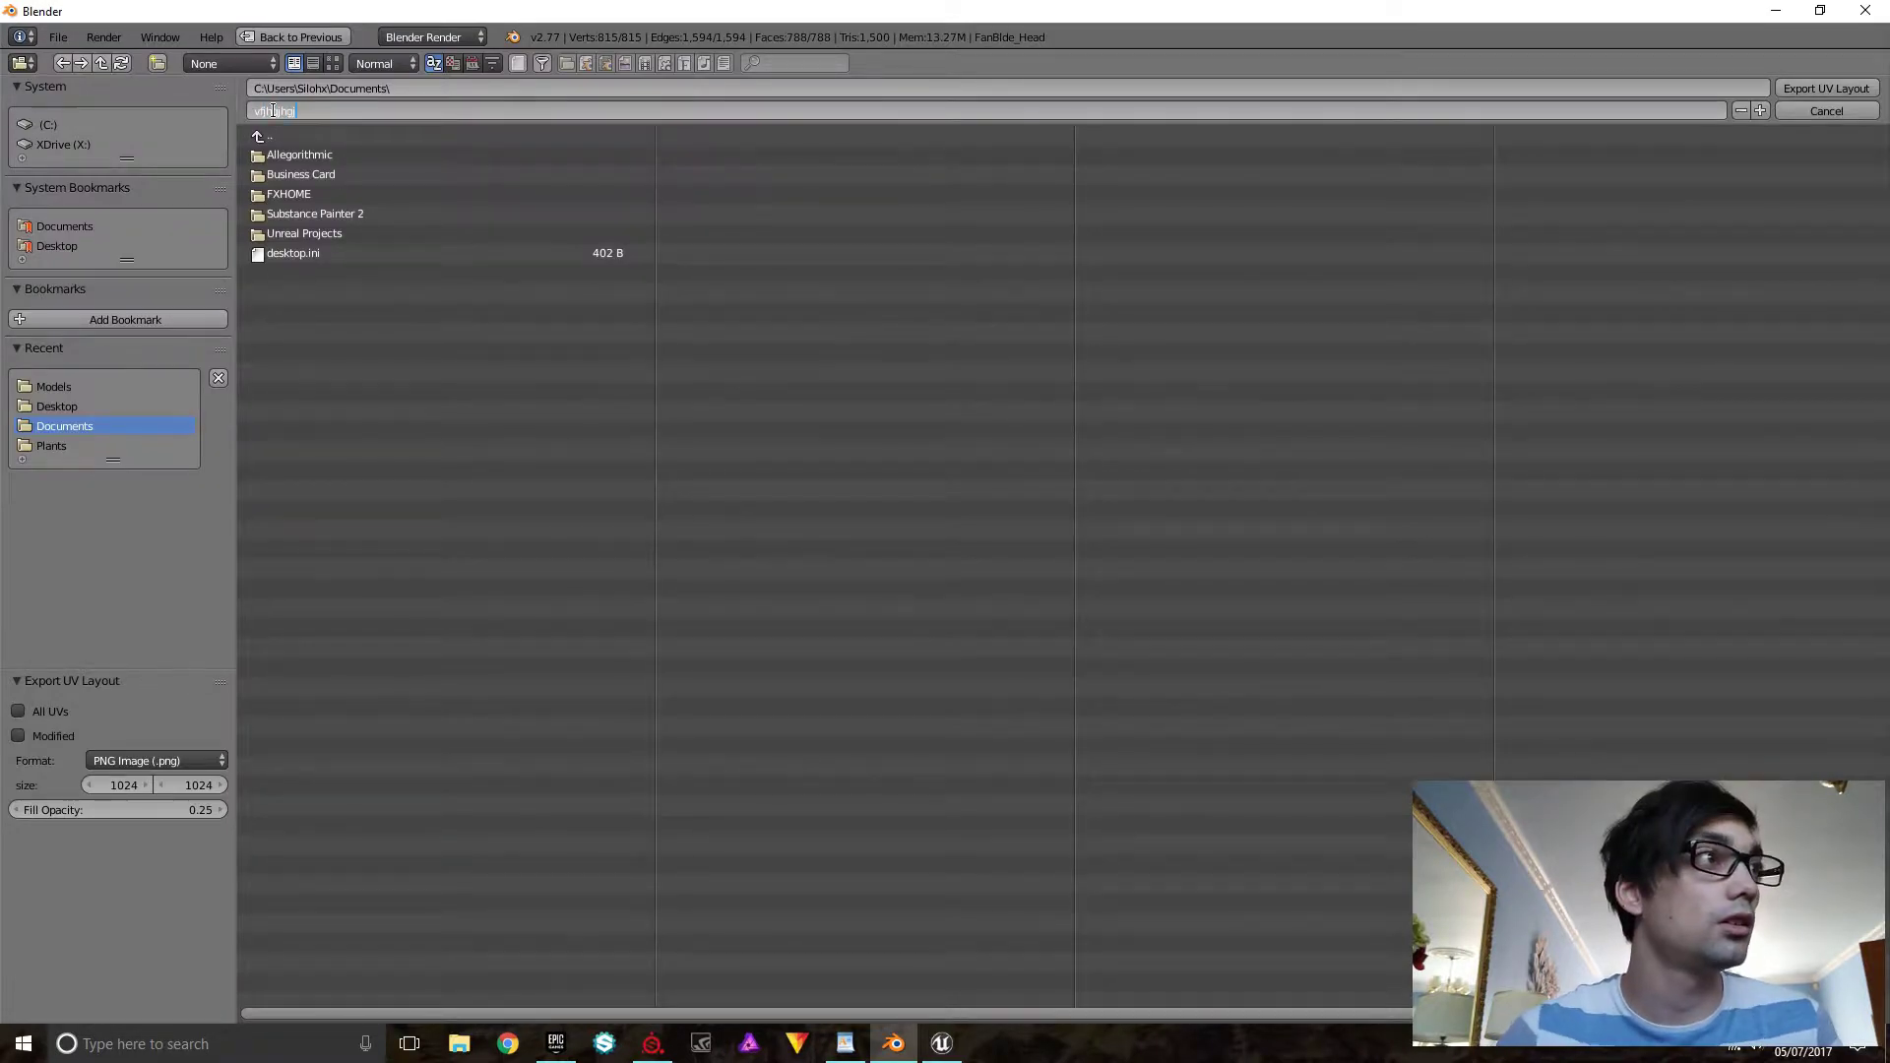
left_click(77, 247)
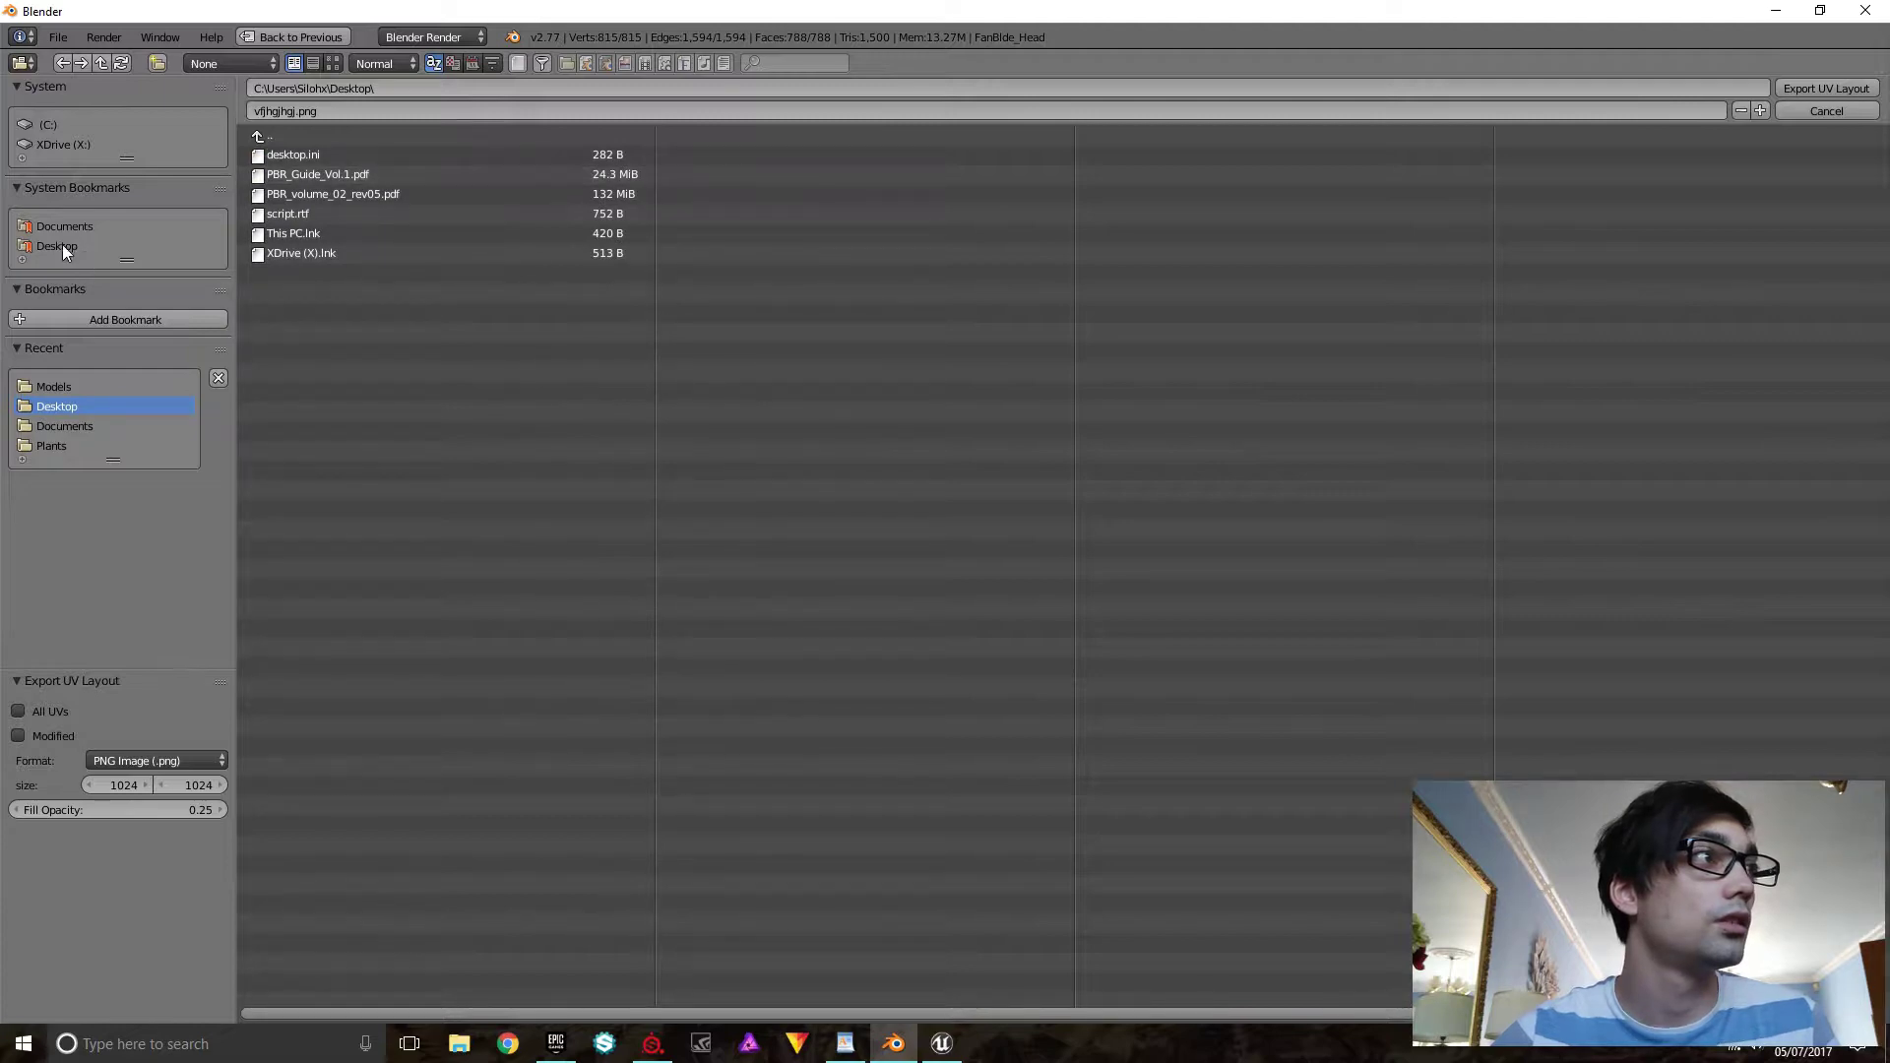
left_click(1819, 86)
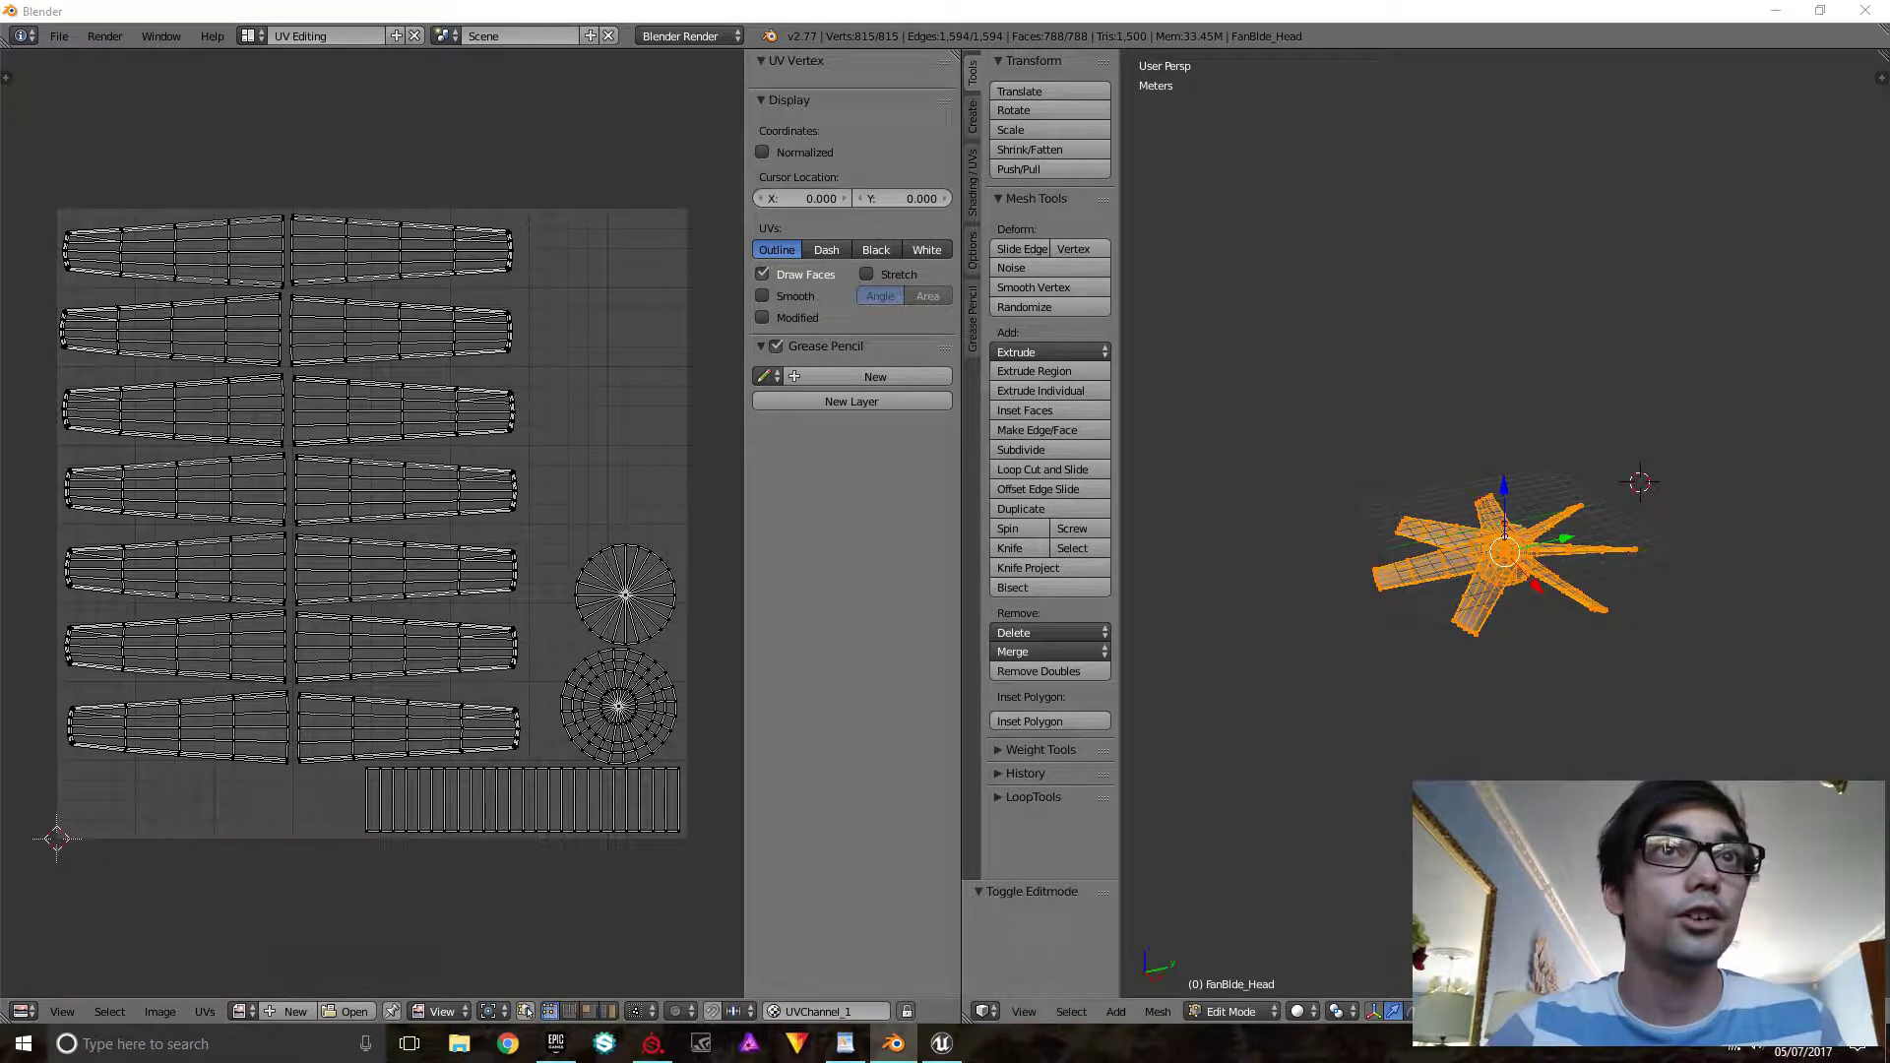
Open the exported UV layout image vfjhgjhgj.png from the desktop in Affinity Photo
left_click(1774, 11)
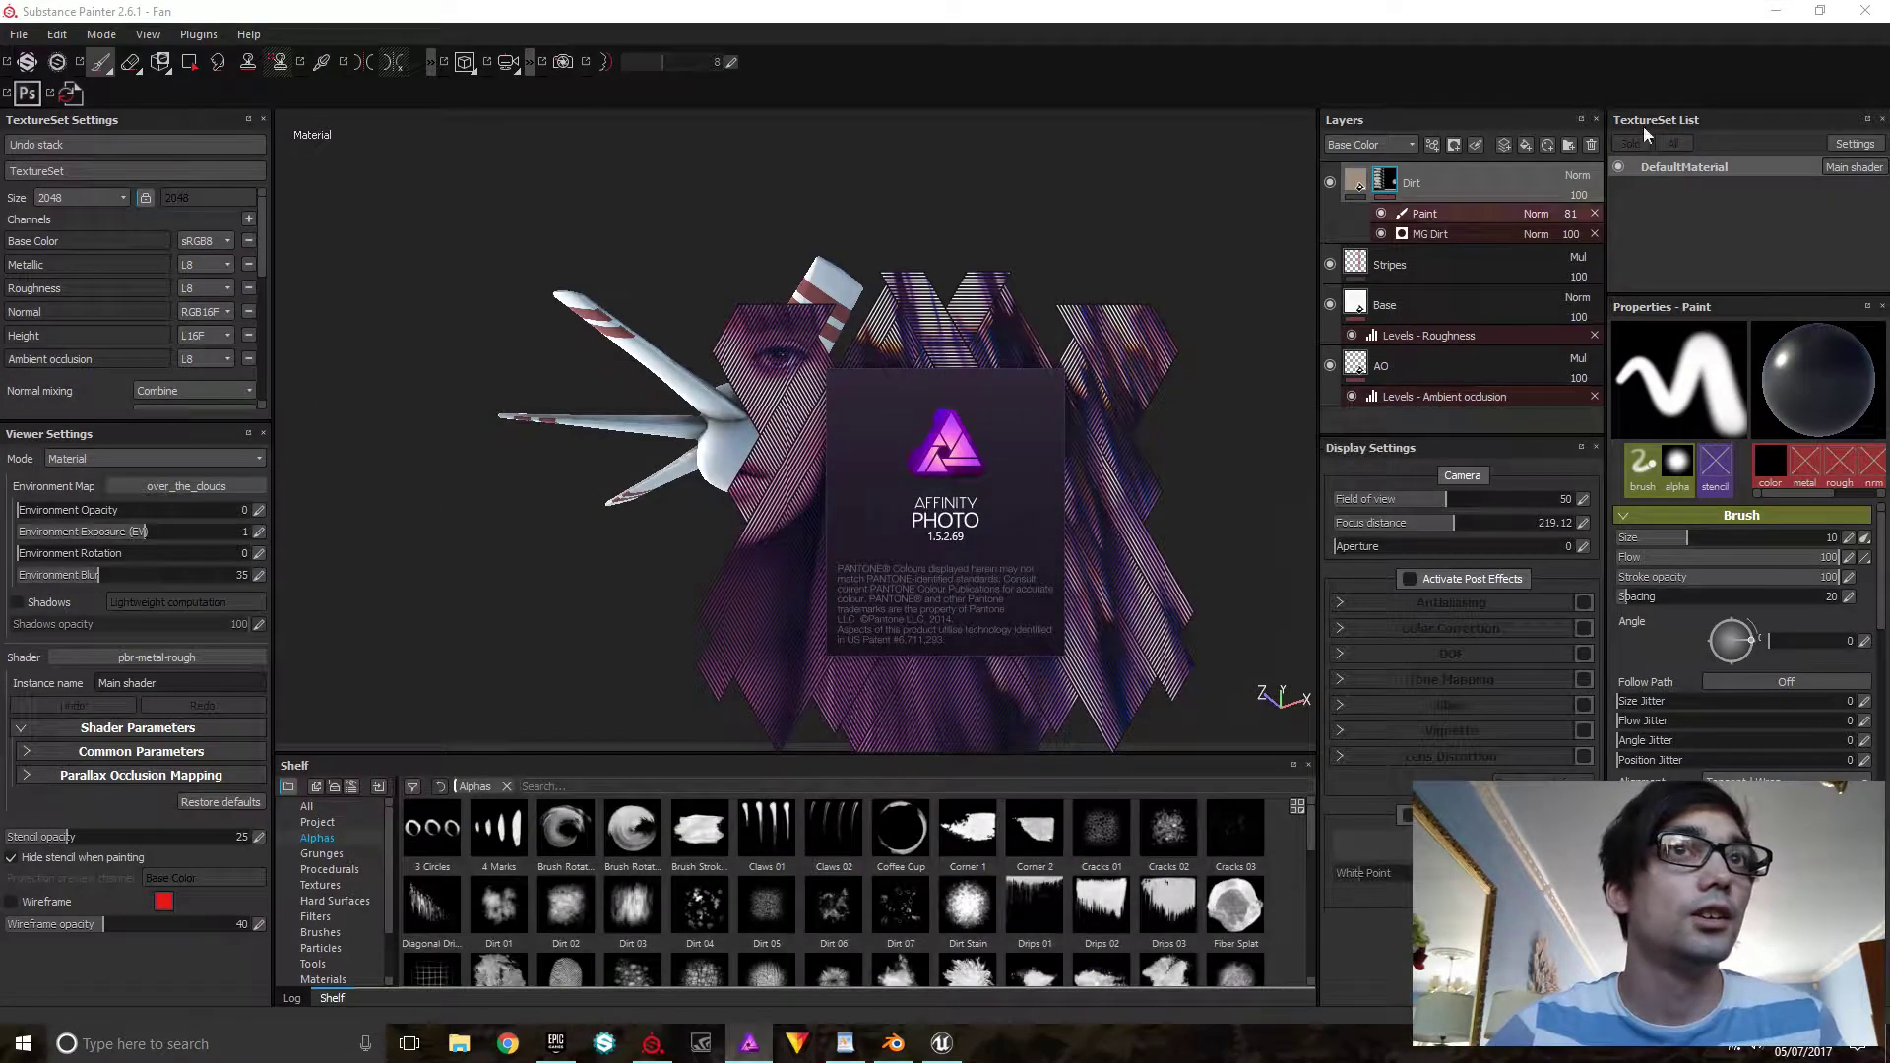
left_click(1774, 10)
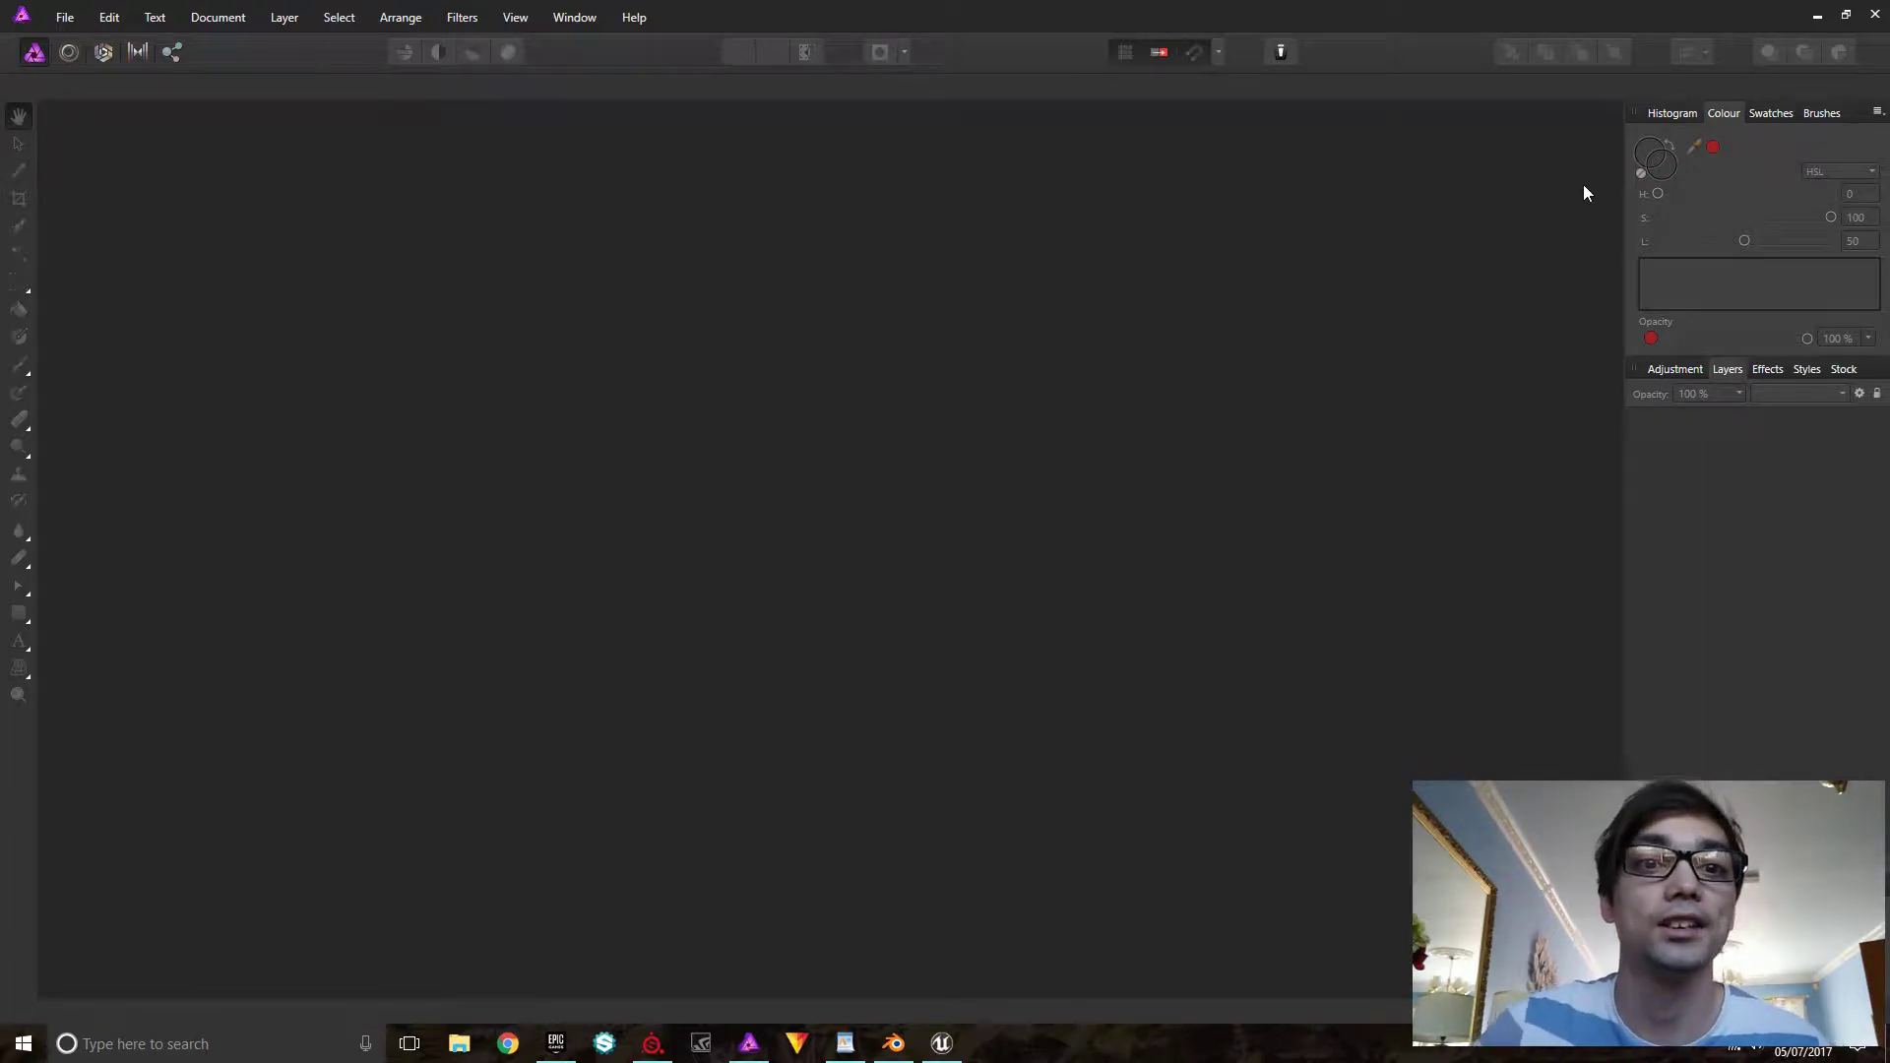
left_click(1825, 27)
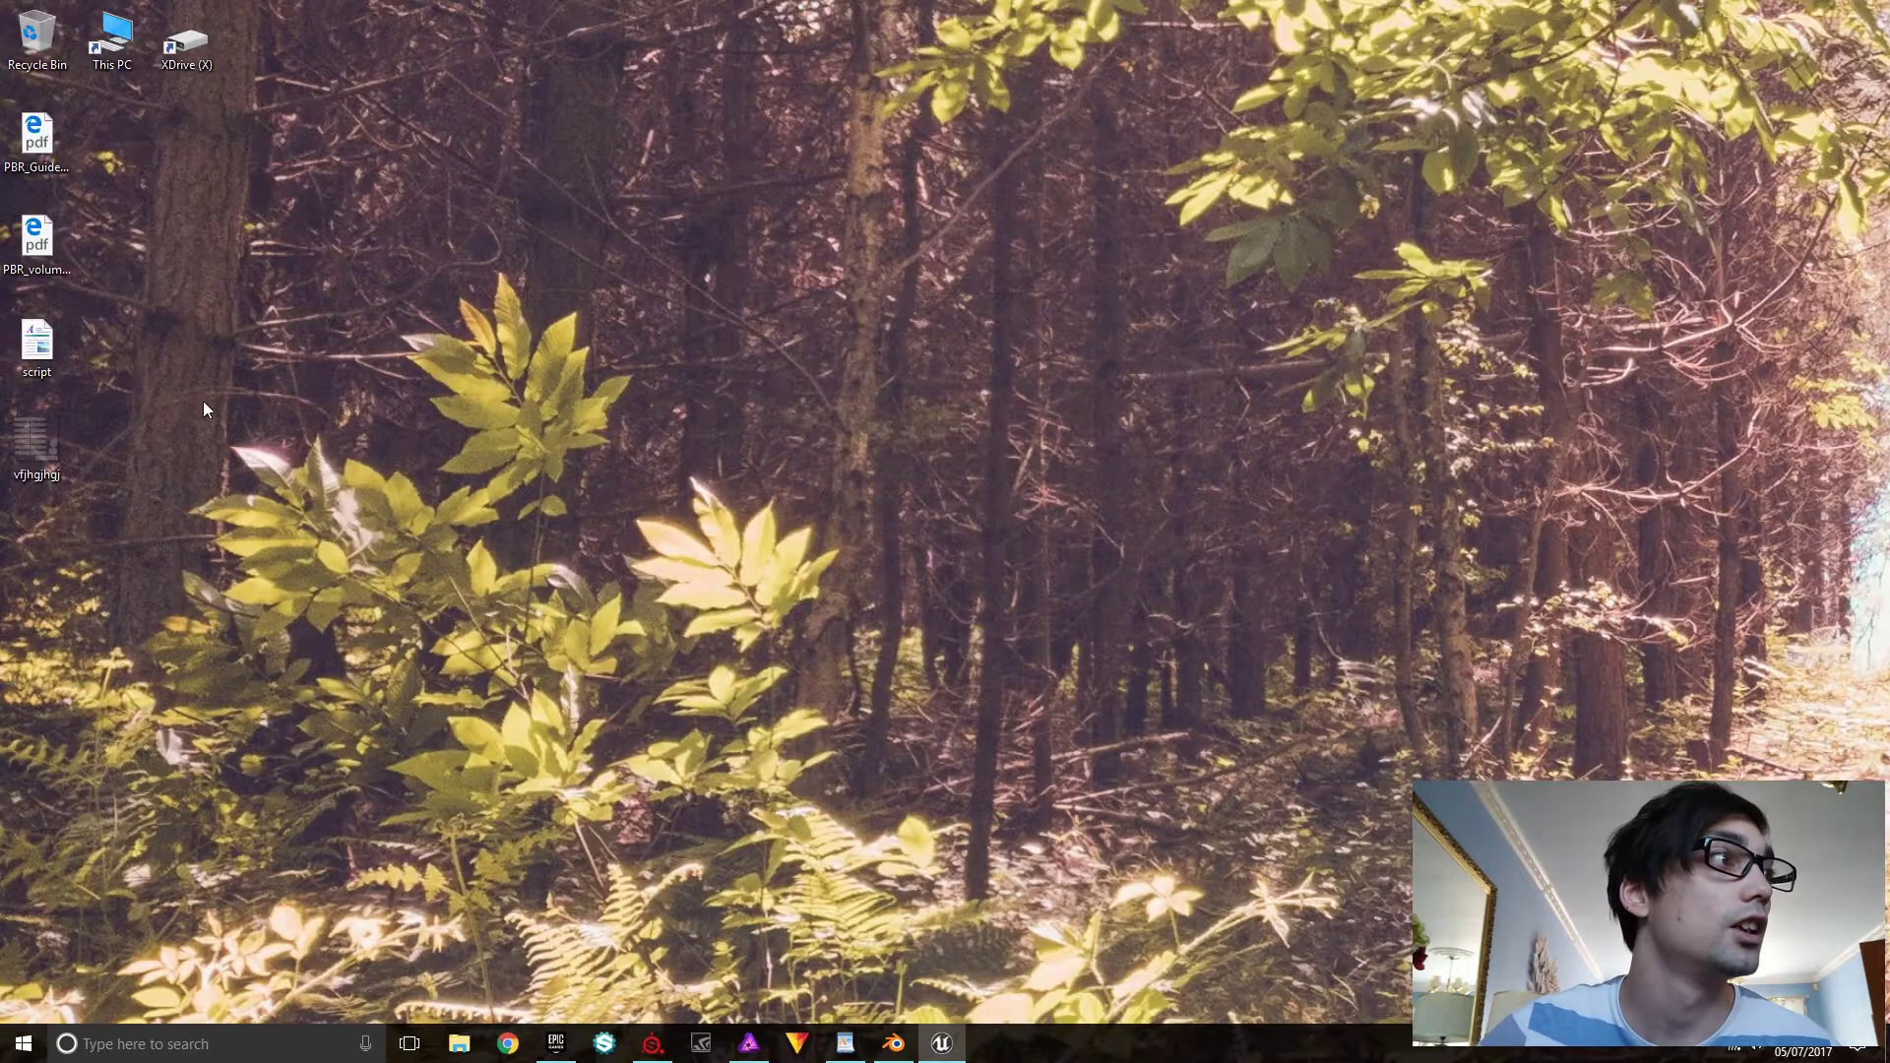
left_click(43, 449)
left_click_drag(898, 716, 861, 663)
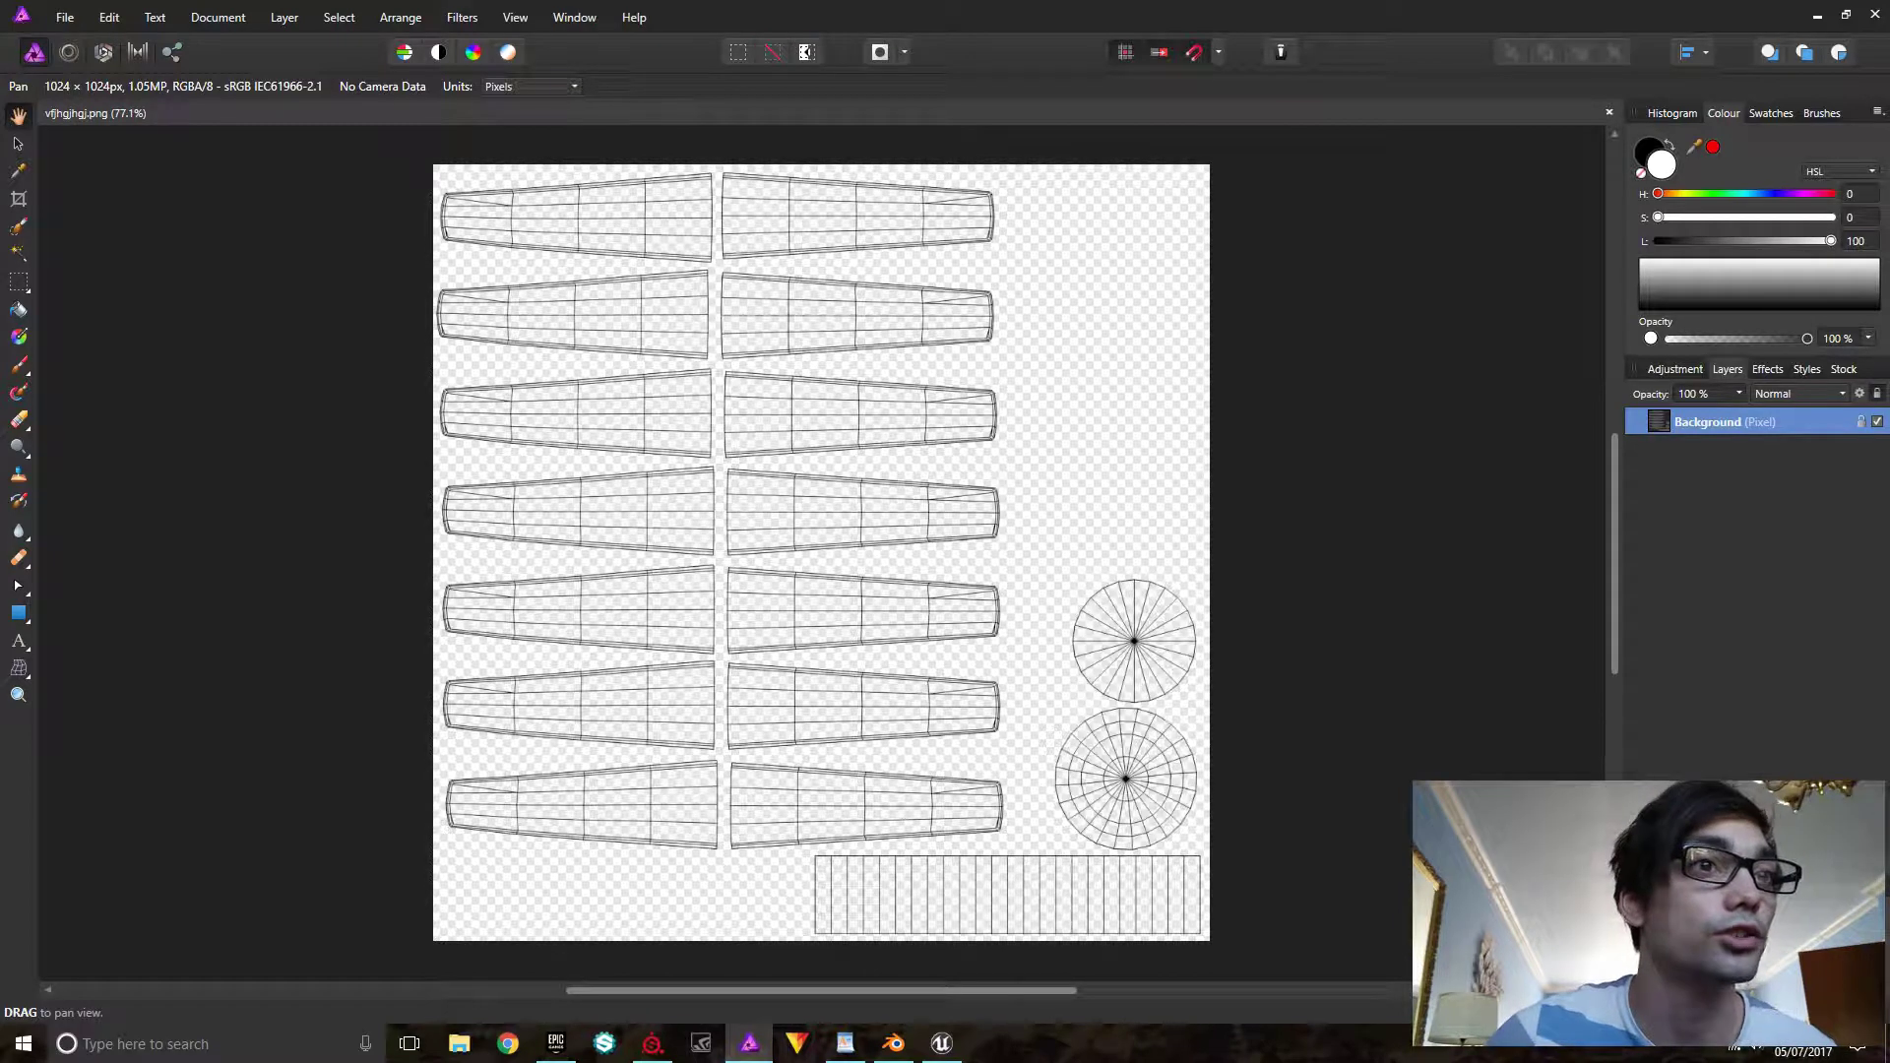
Add a pixel layer beneath the UV wireframe layer and flood fill it with a light grey of lightness 60
key("ctrl+shift+n")
left_click_drag(1723, 435, 1729, 565)
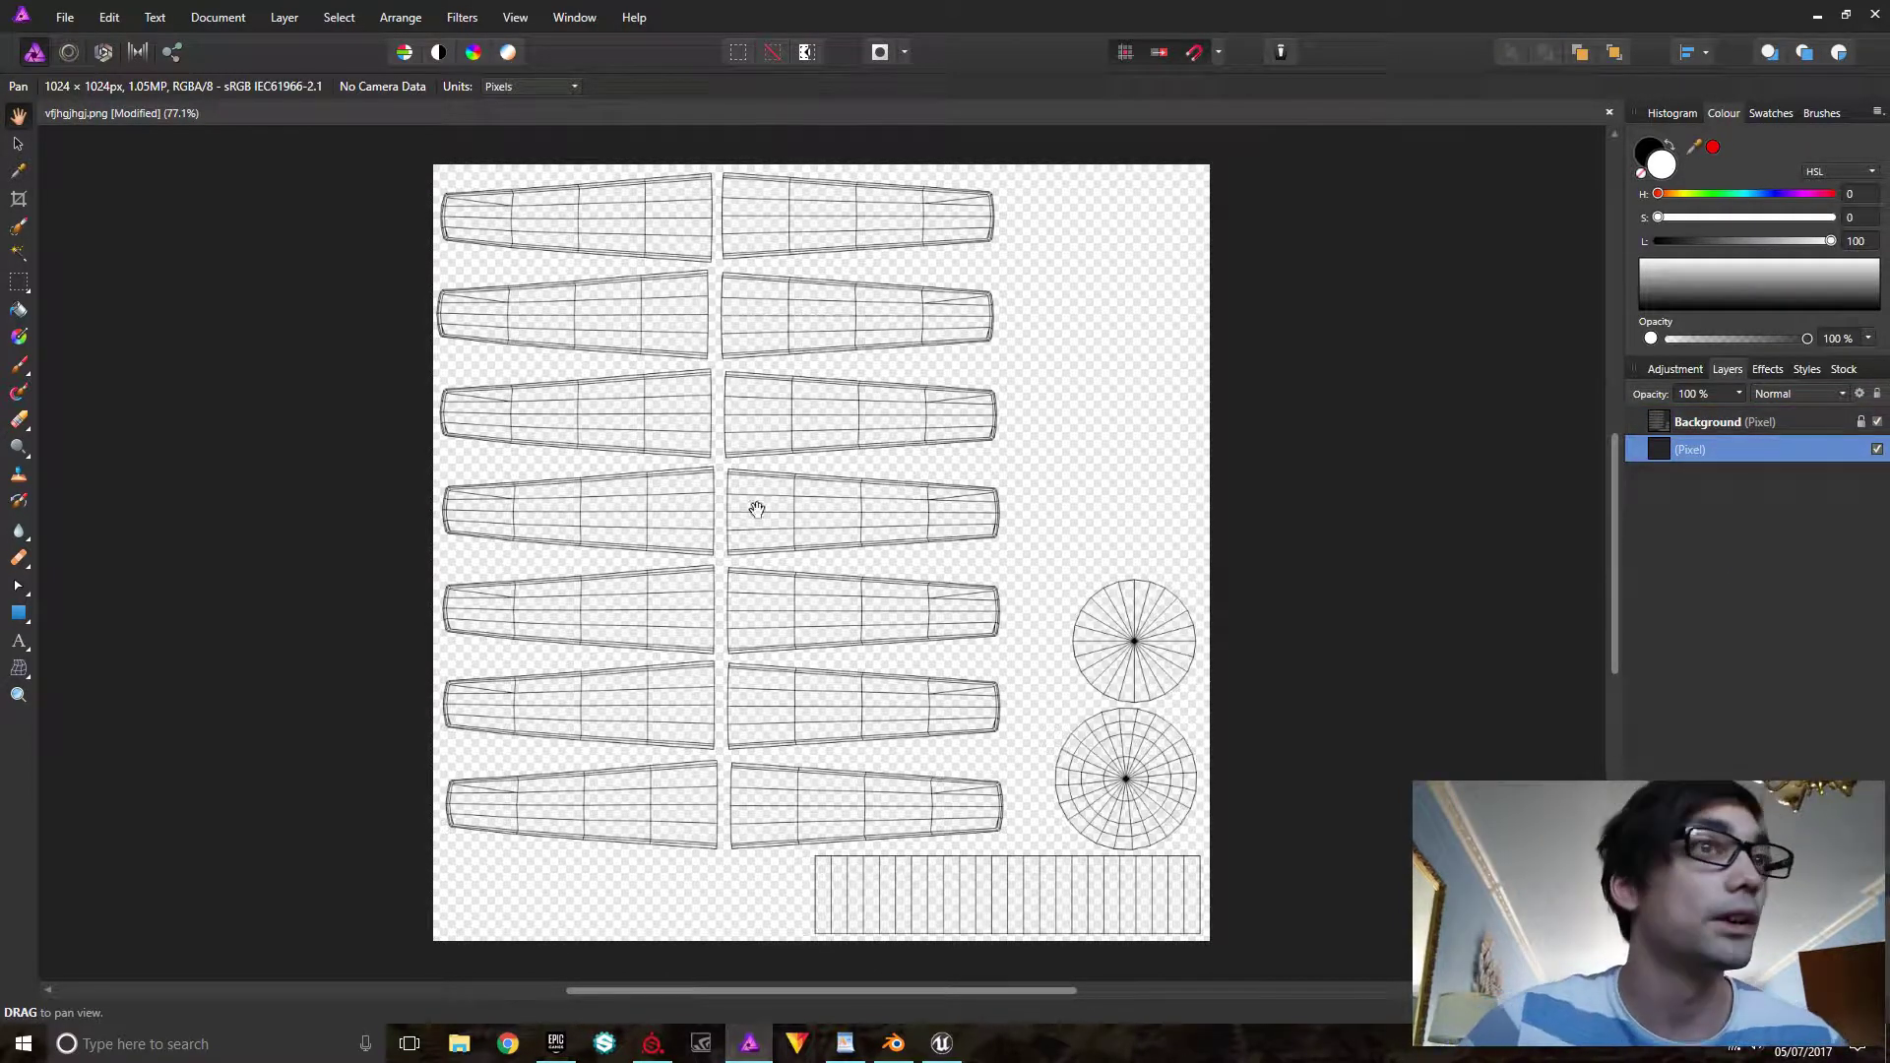
left_click(1666, 280)
left_click(1668, 295)
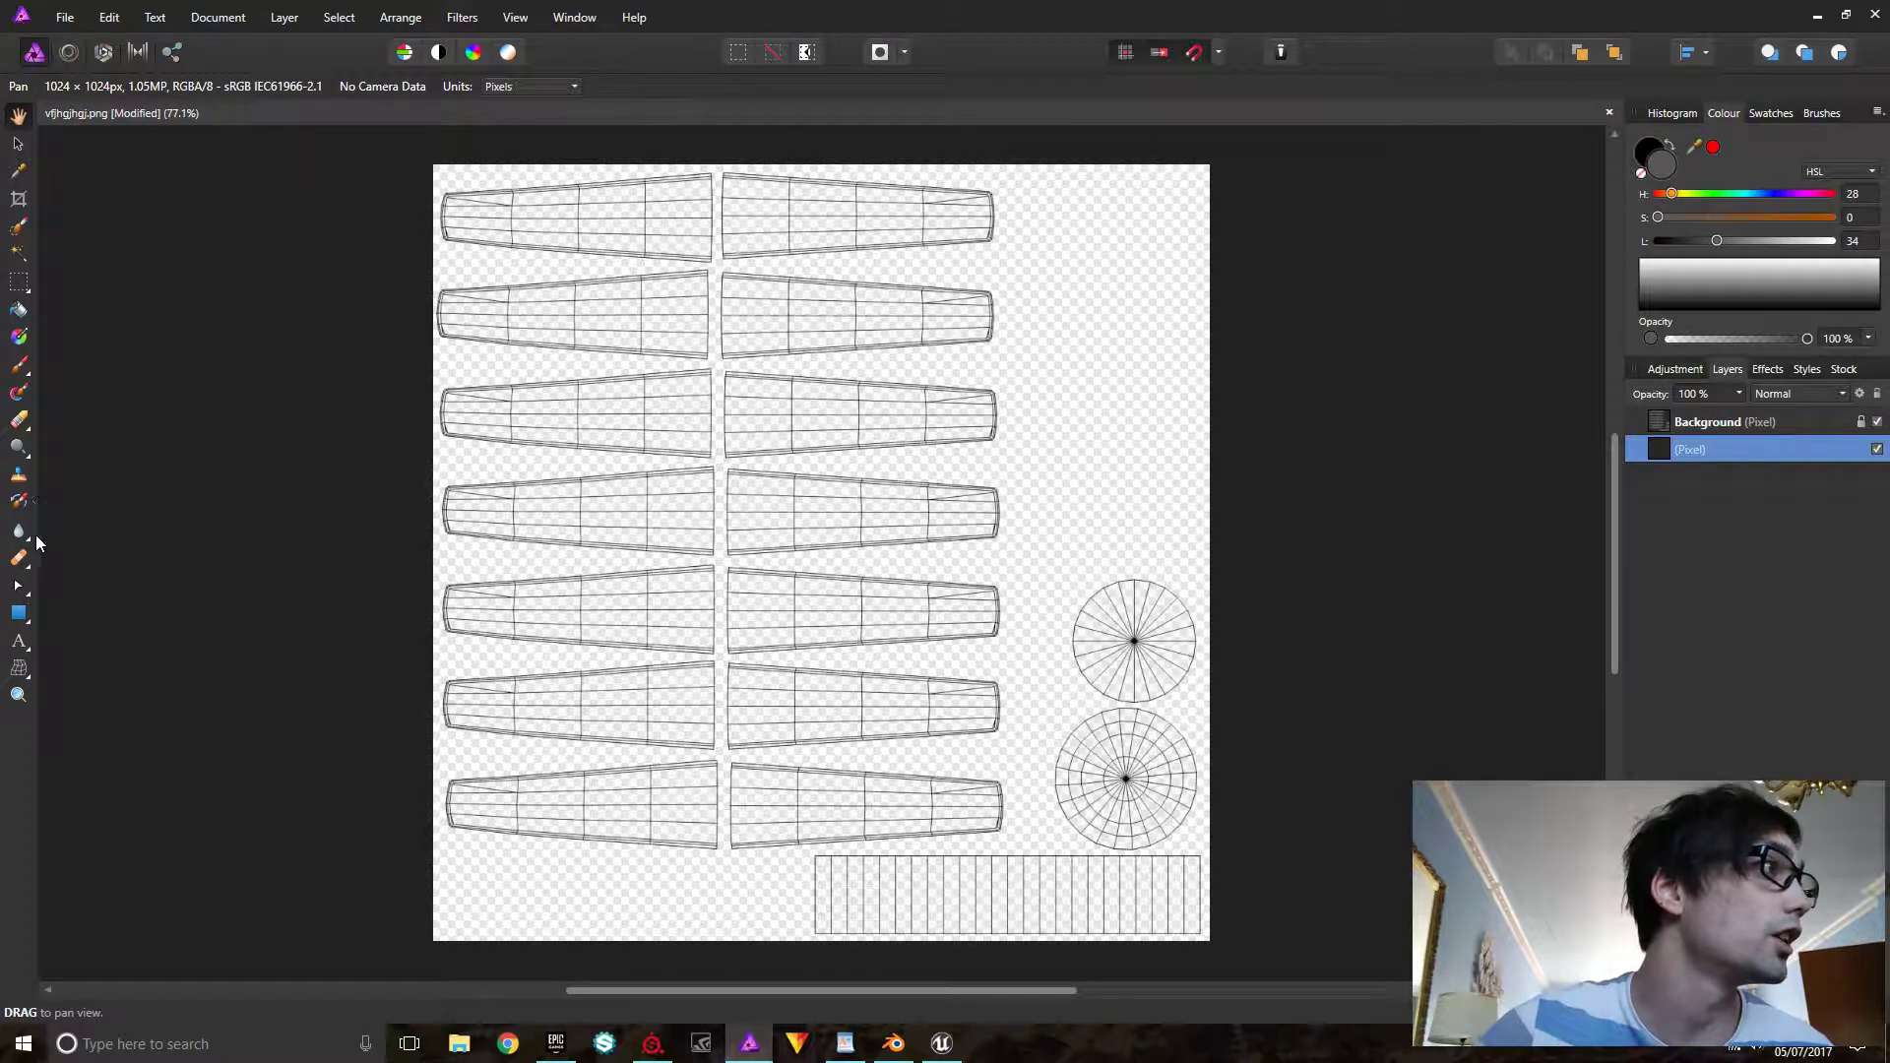
left_click(1660, 280)
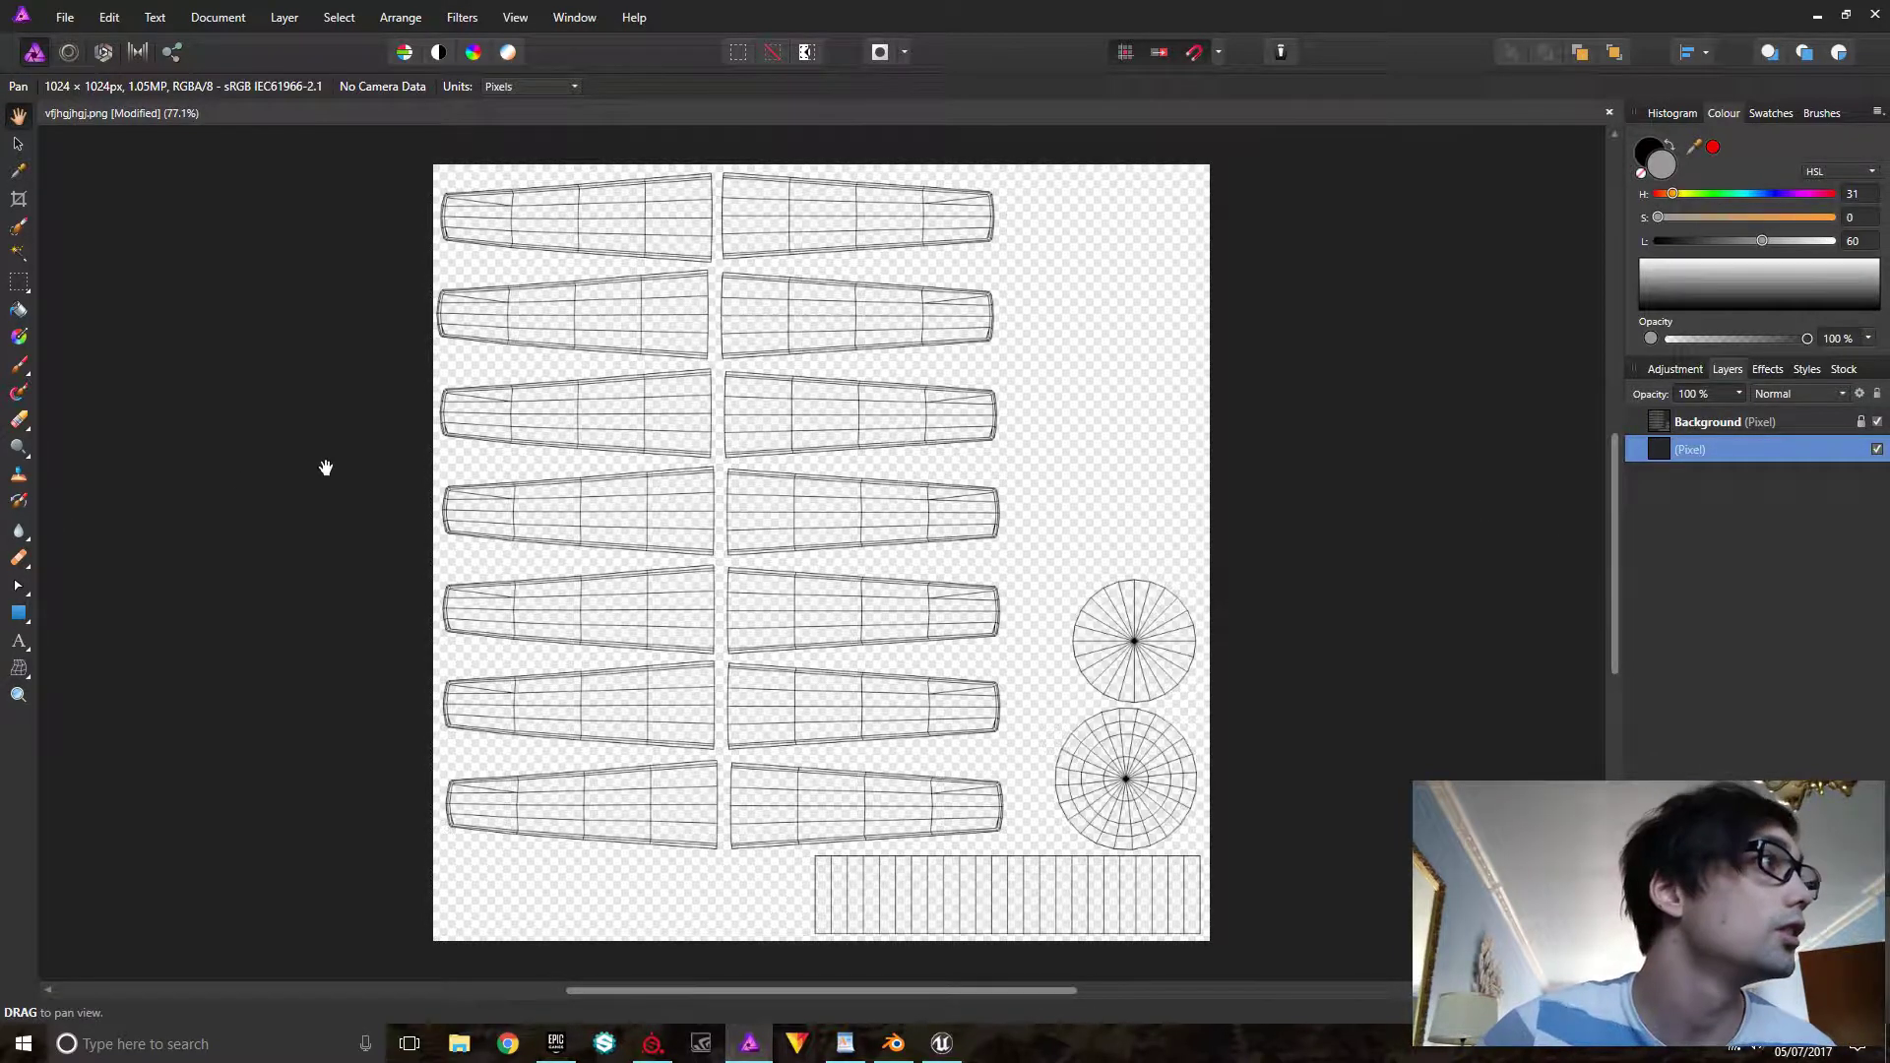
left_click(20, 312)
left_click(1012, 586)
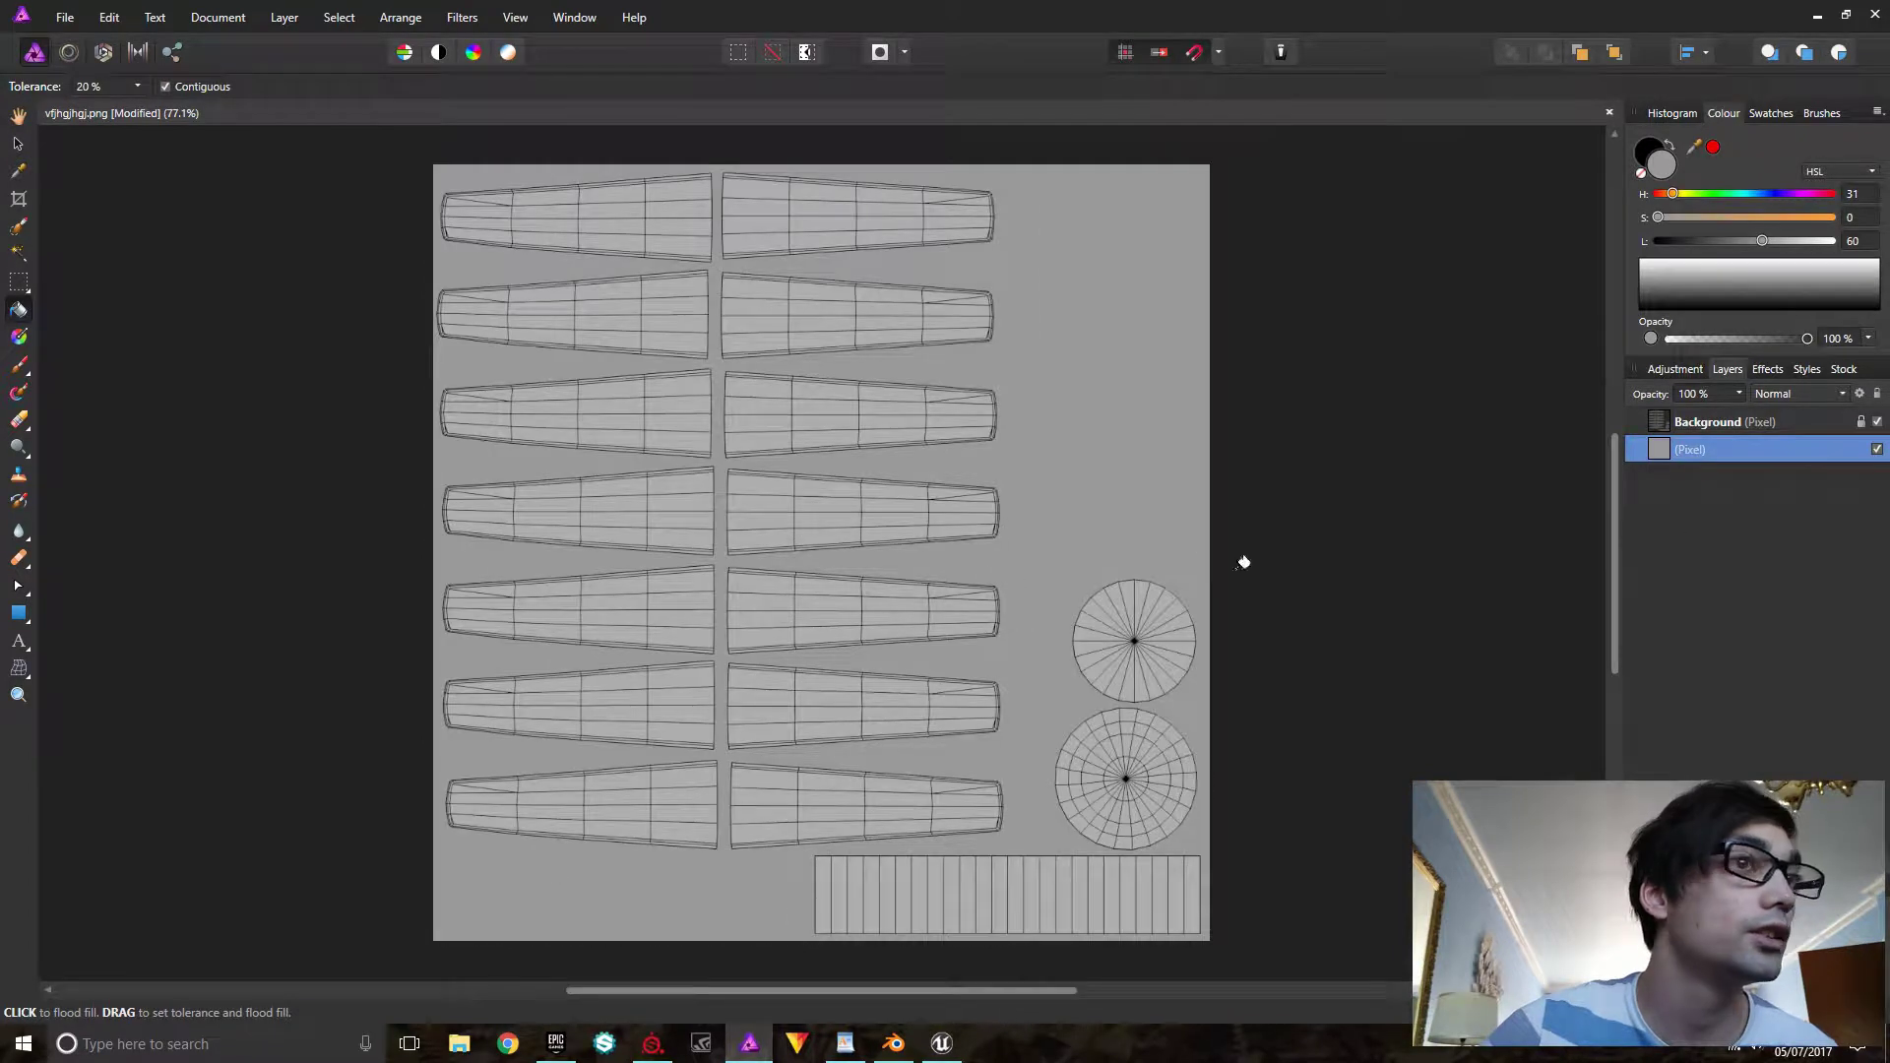
Add another pixel layer above the grey one and fill a rectangle over the inner end of the top right-hand blade with white
key("ctrl+shift+n")
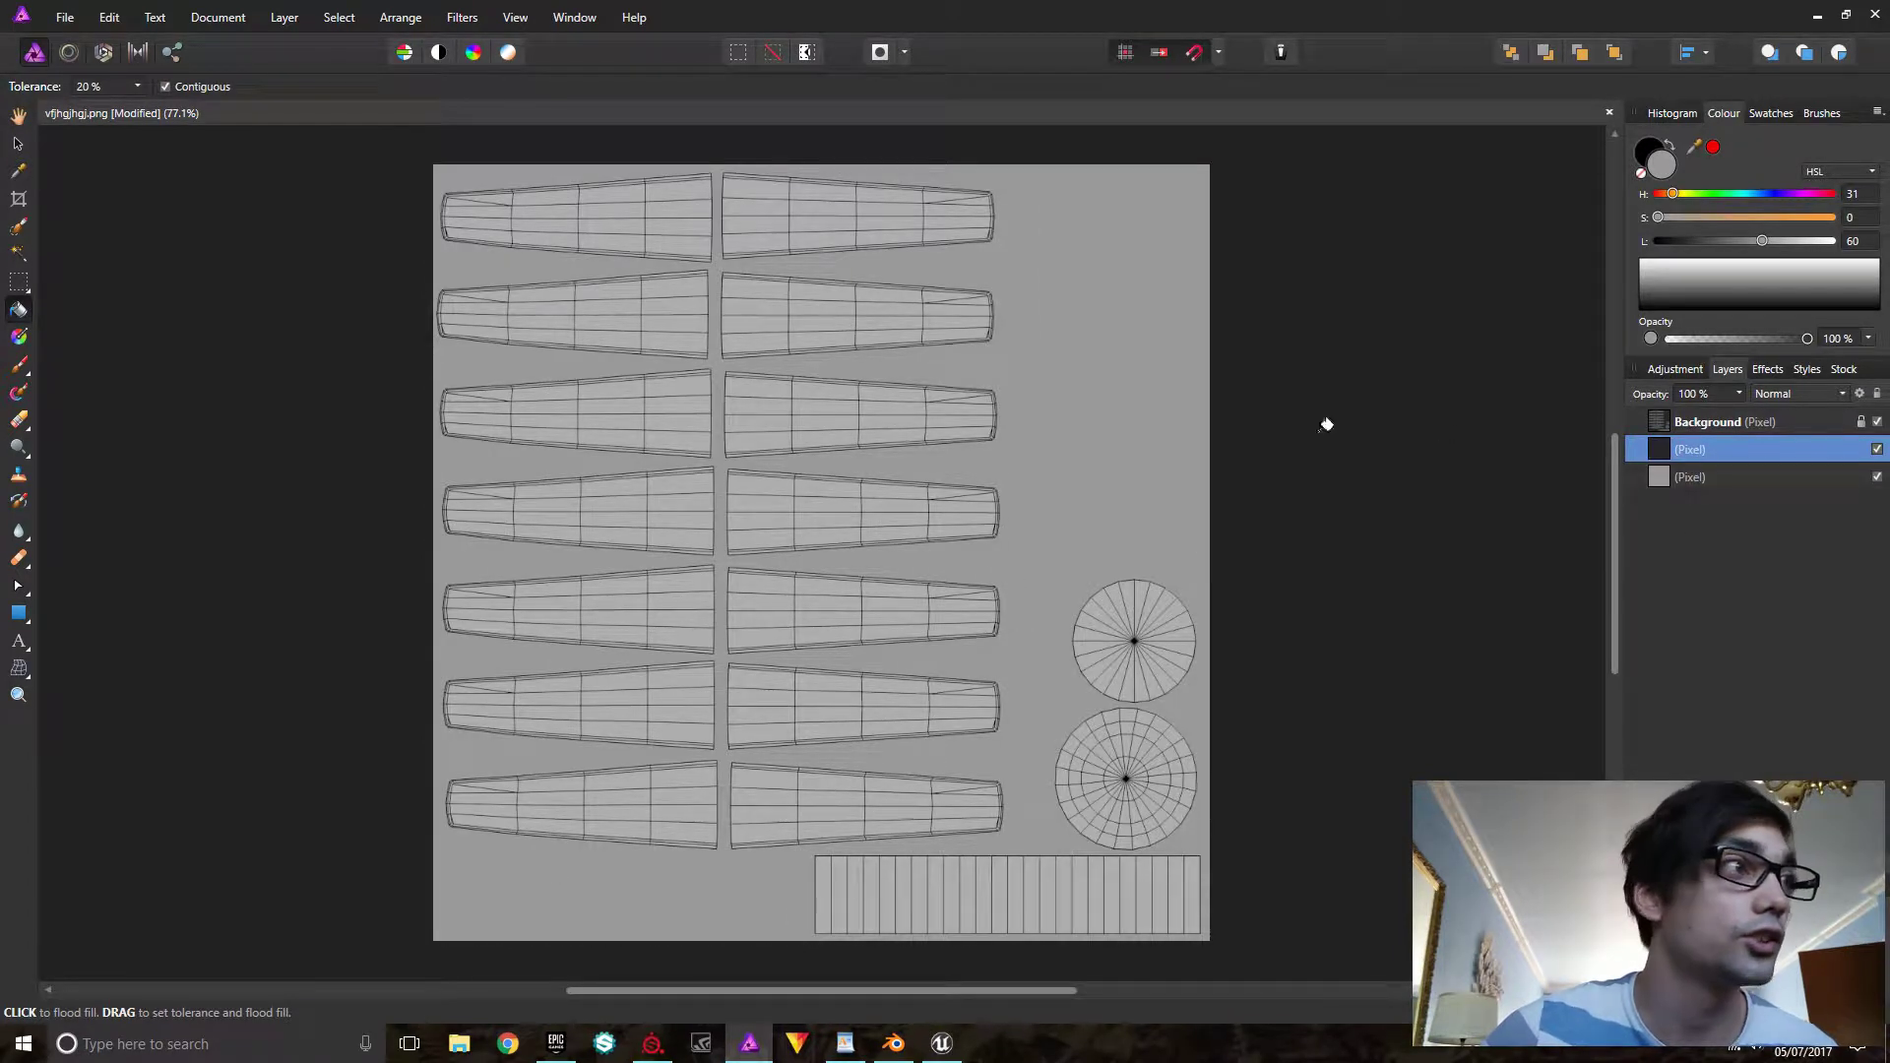
left_click(19, 282)
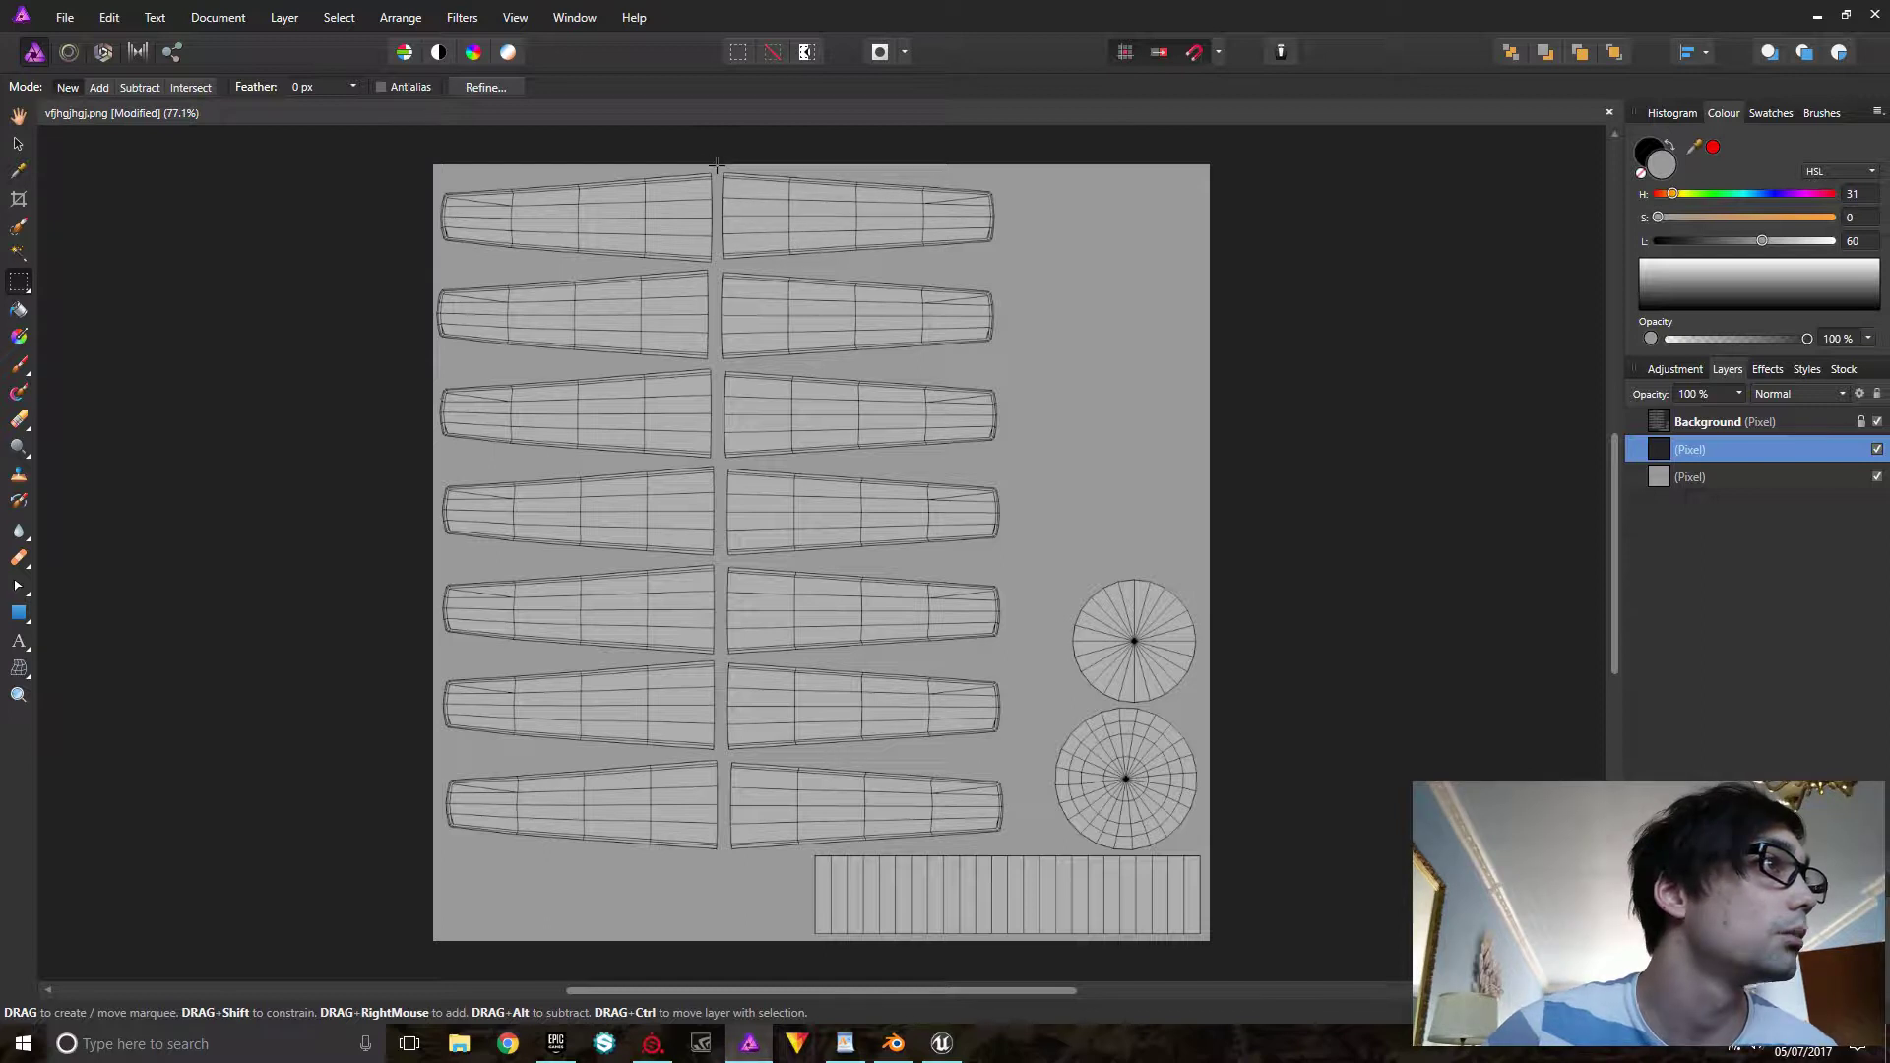
left_click_drag(718, 168, 796, 257)
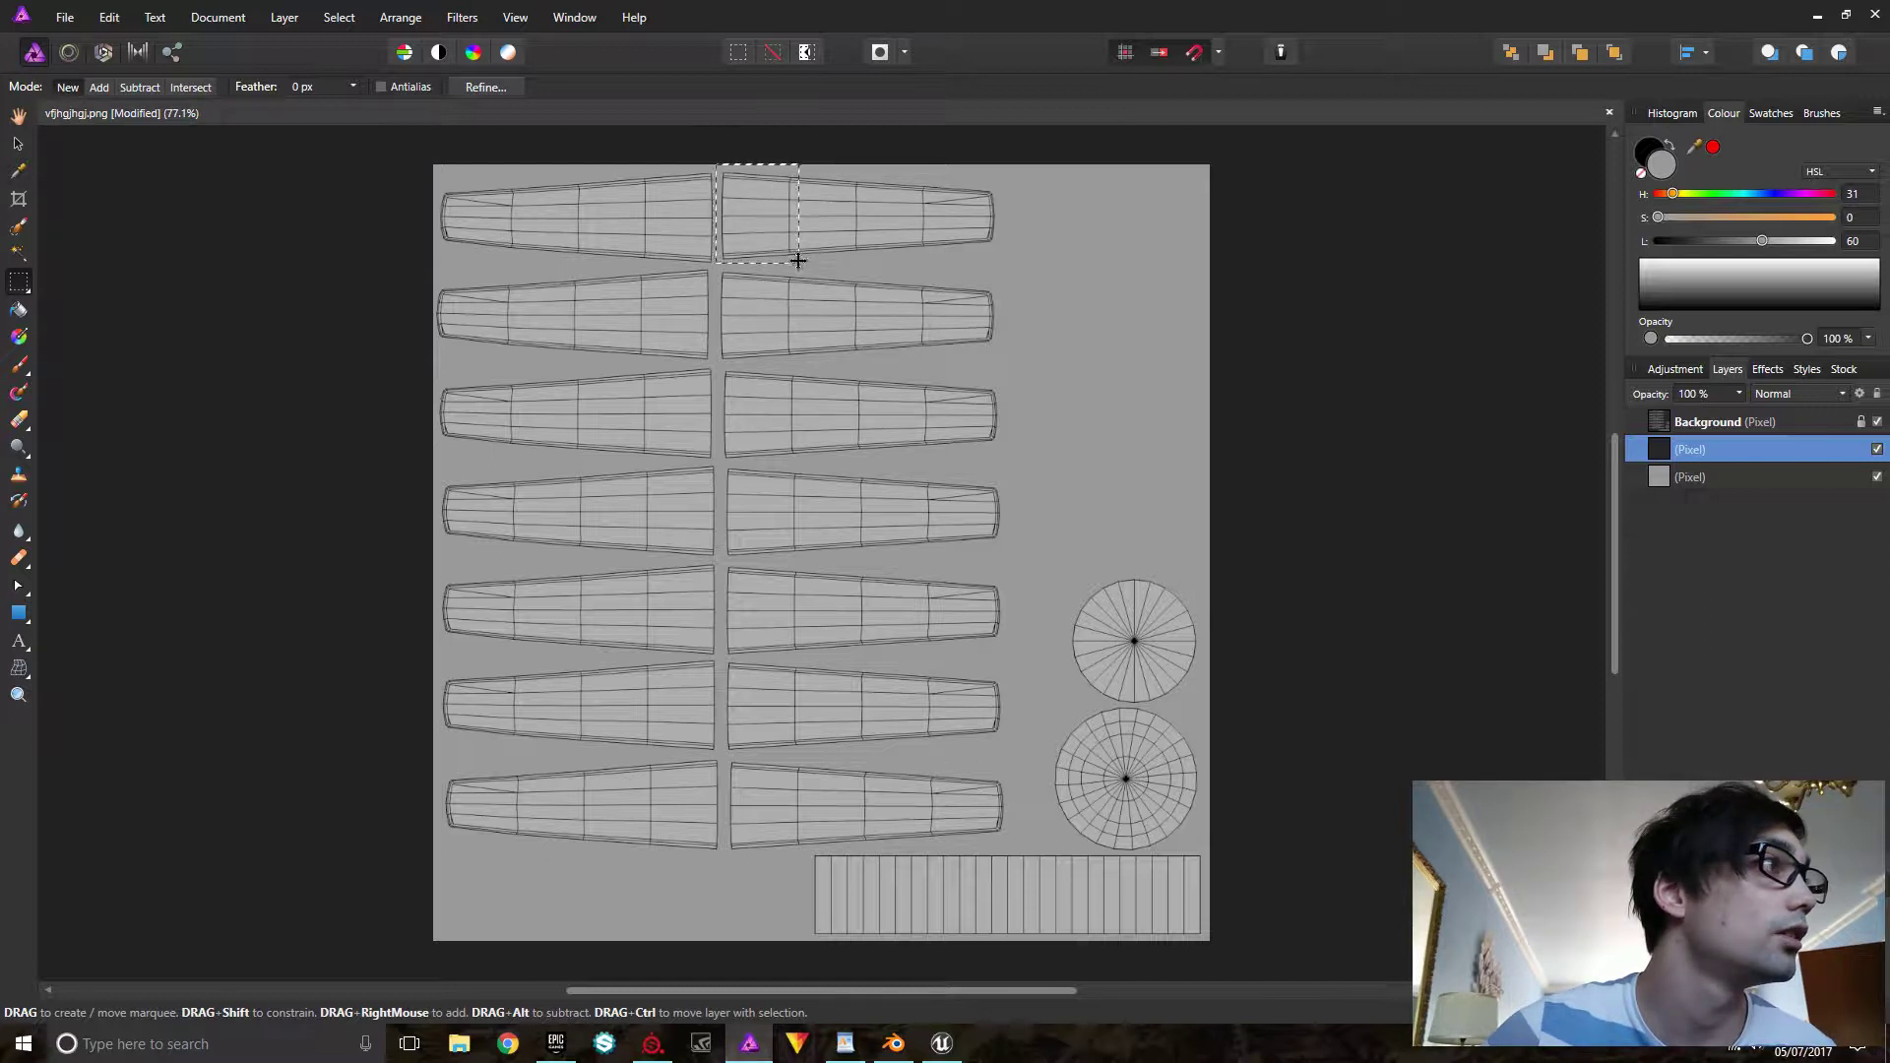
left_click_drag(1669, 286, 1623, 245)
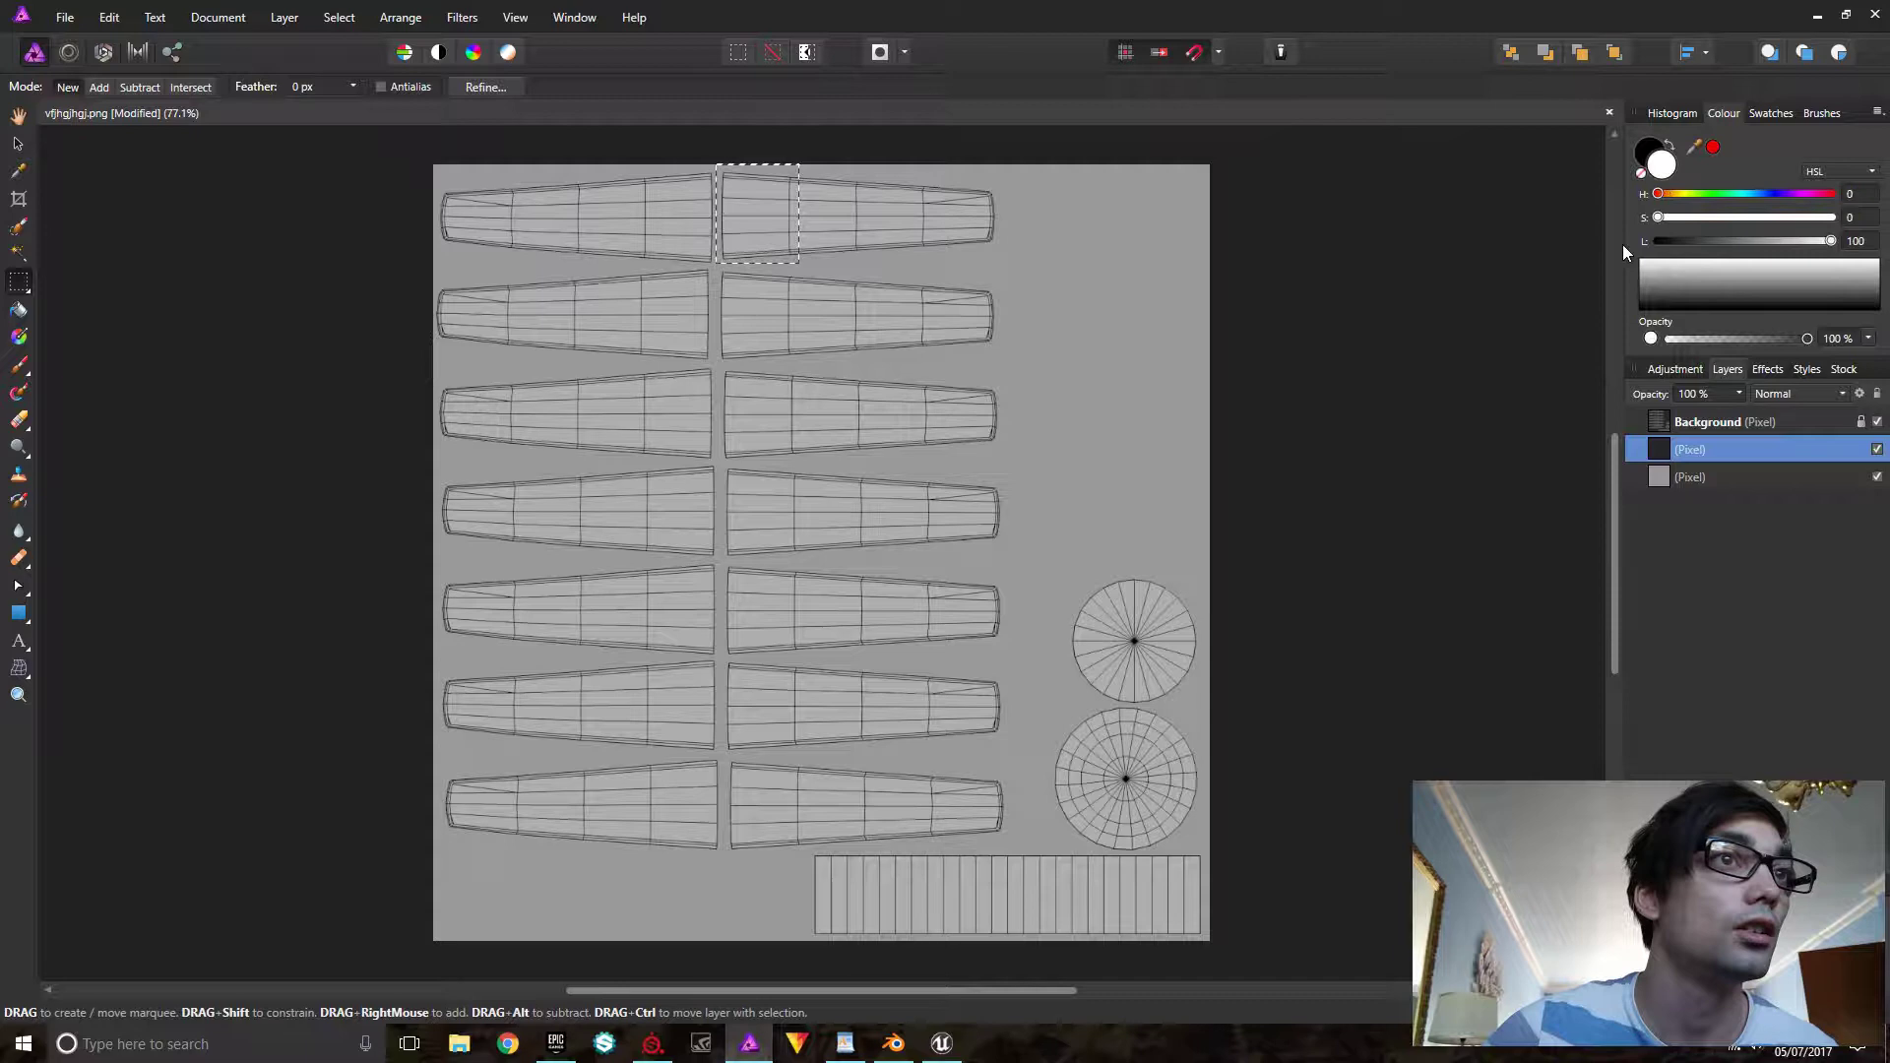
left_click(17, 310)
left_click(764, 221)
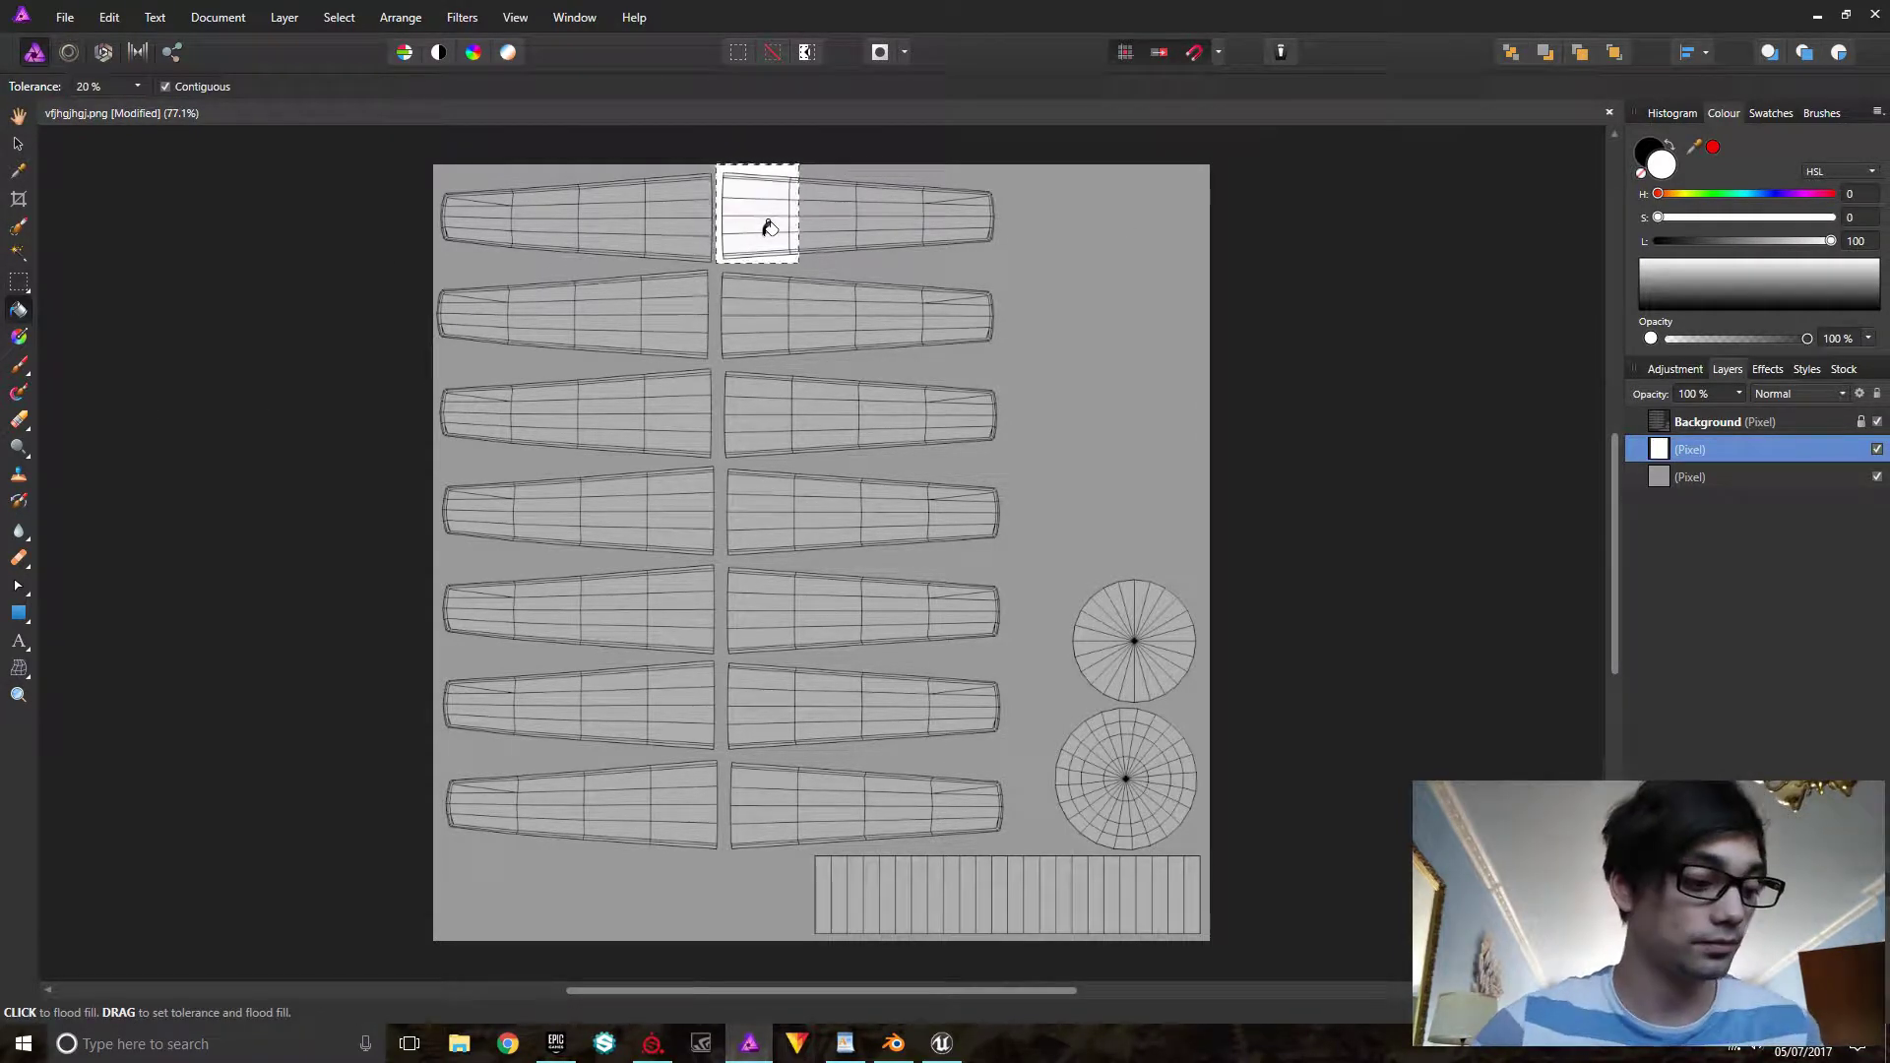
Select a thin horizontal strip along the centre line of the top right-hand blade and fill it with white
key("ctrl+1")
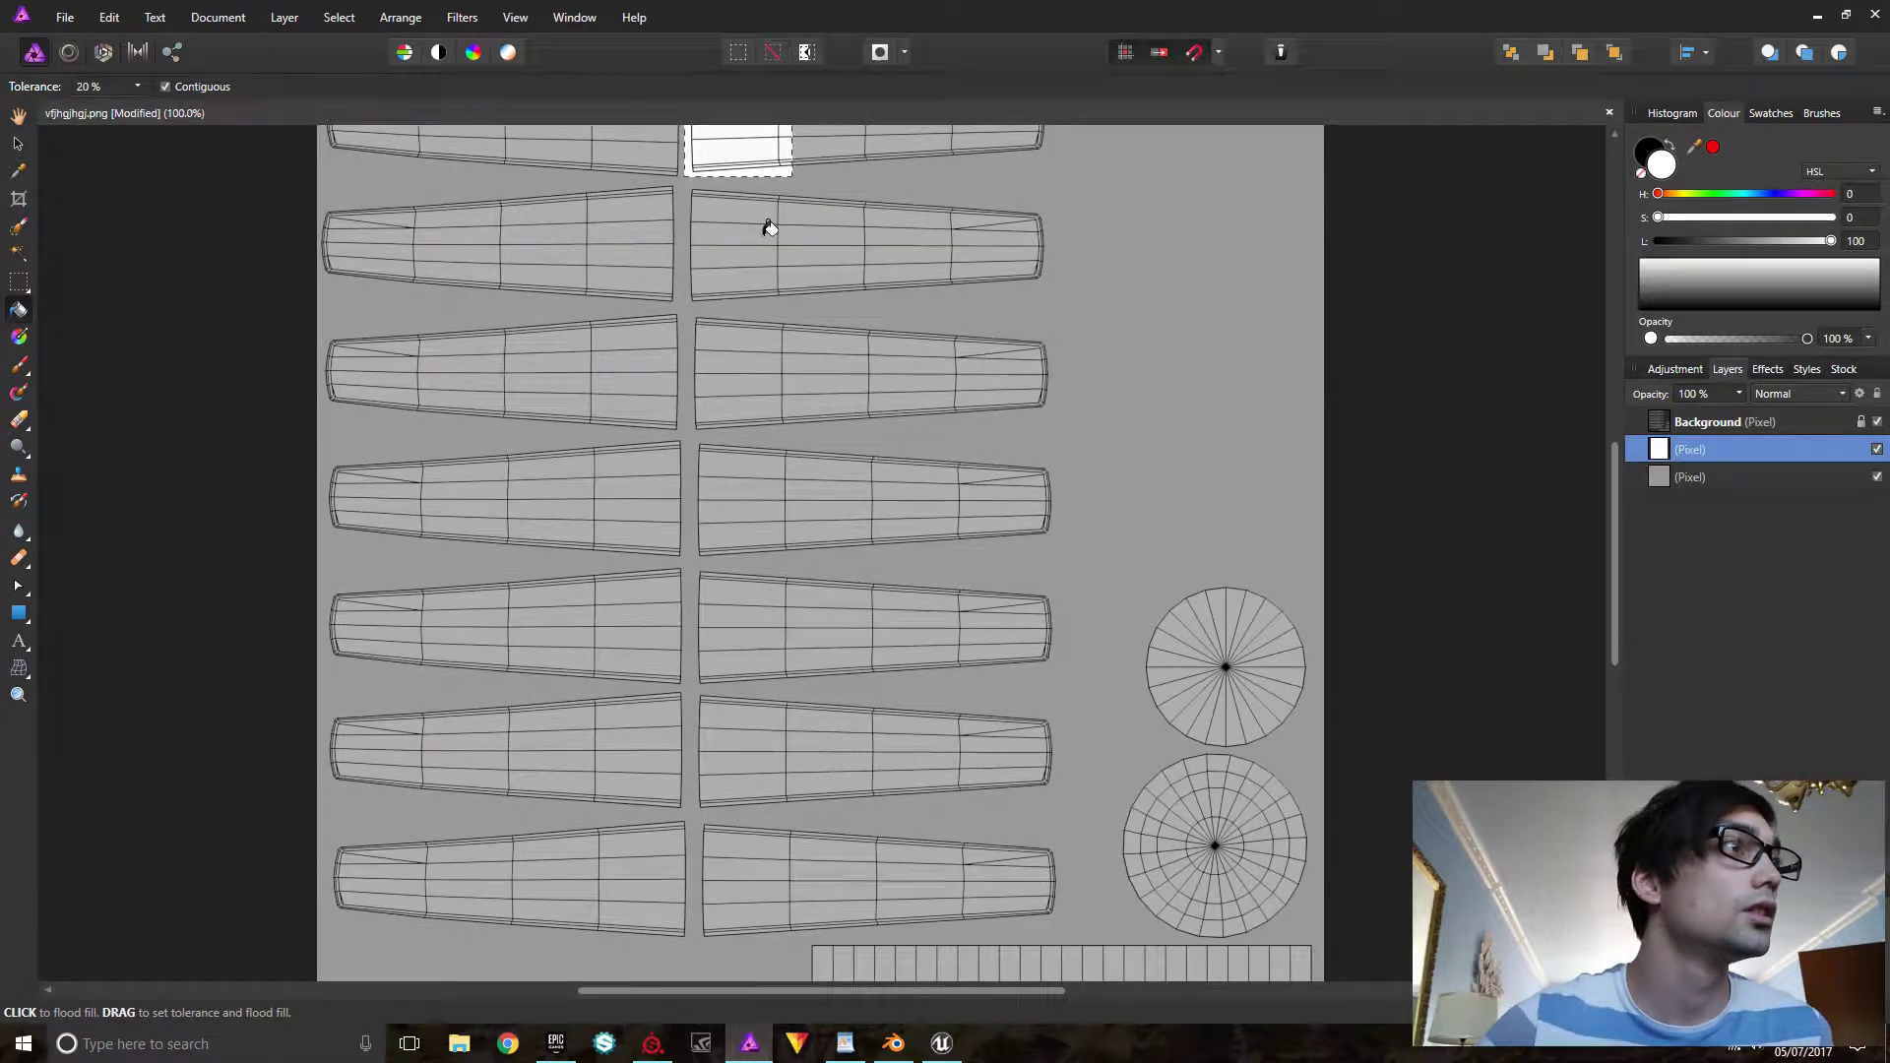
scroll(773, 217, "up", 5)
key("m")
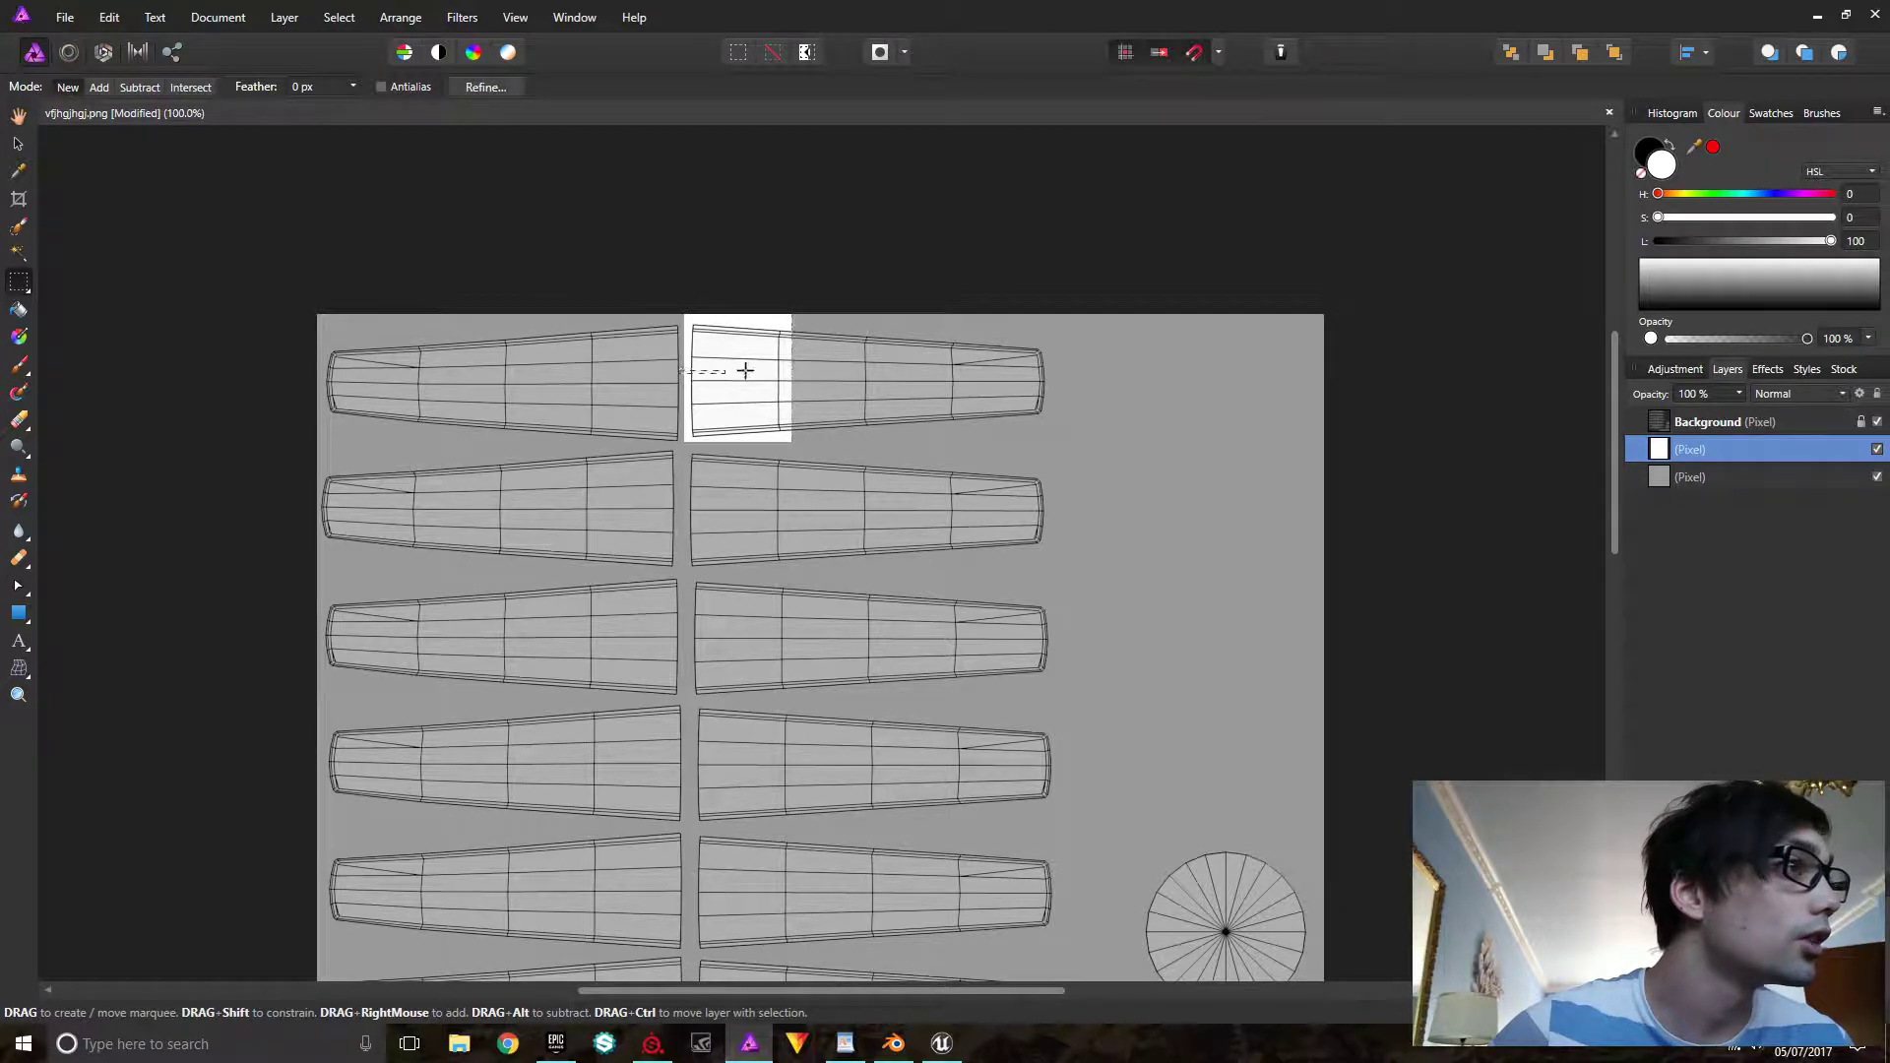
left_click_drag(764, 369, 1065, 381)
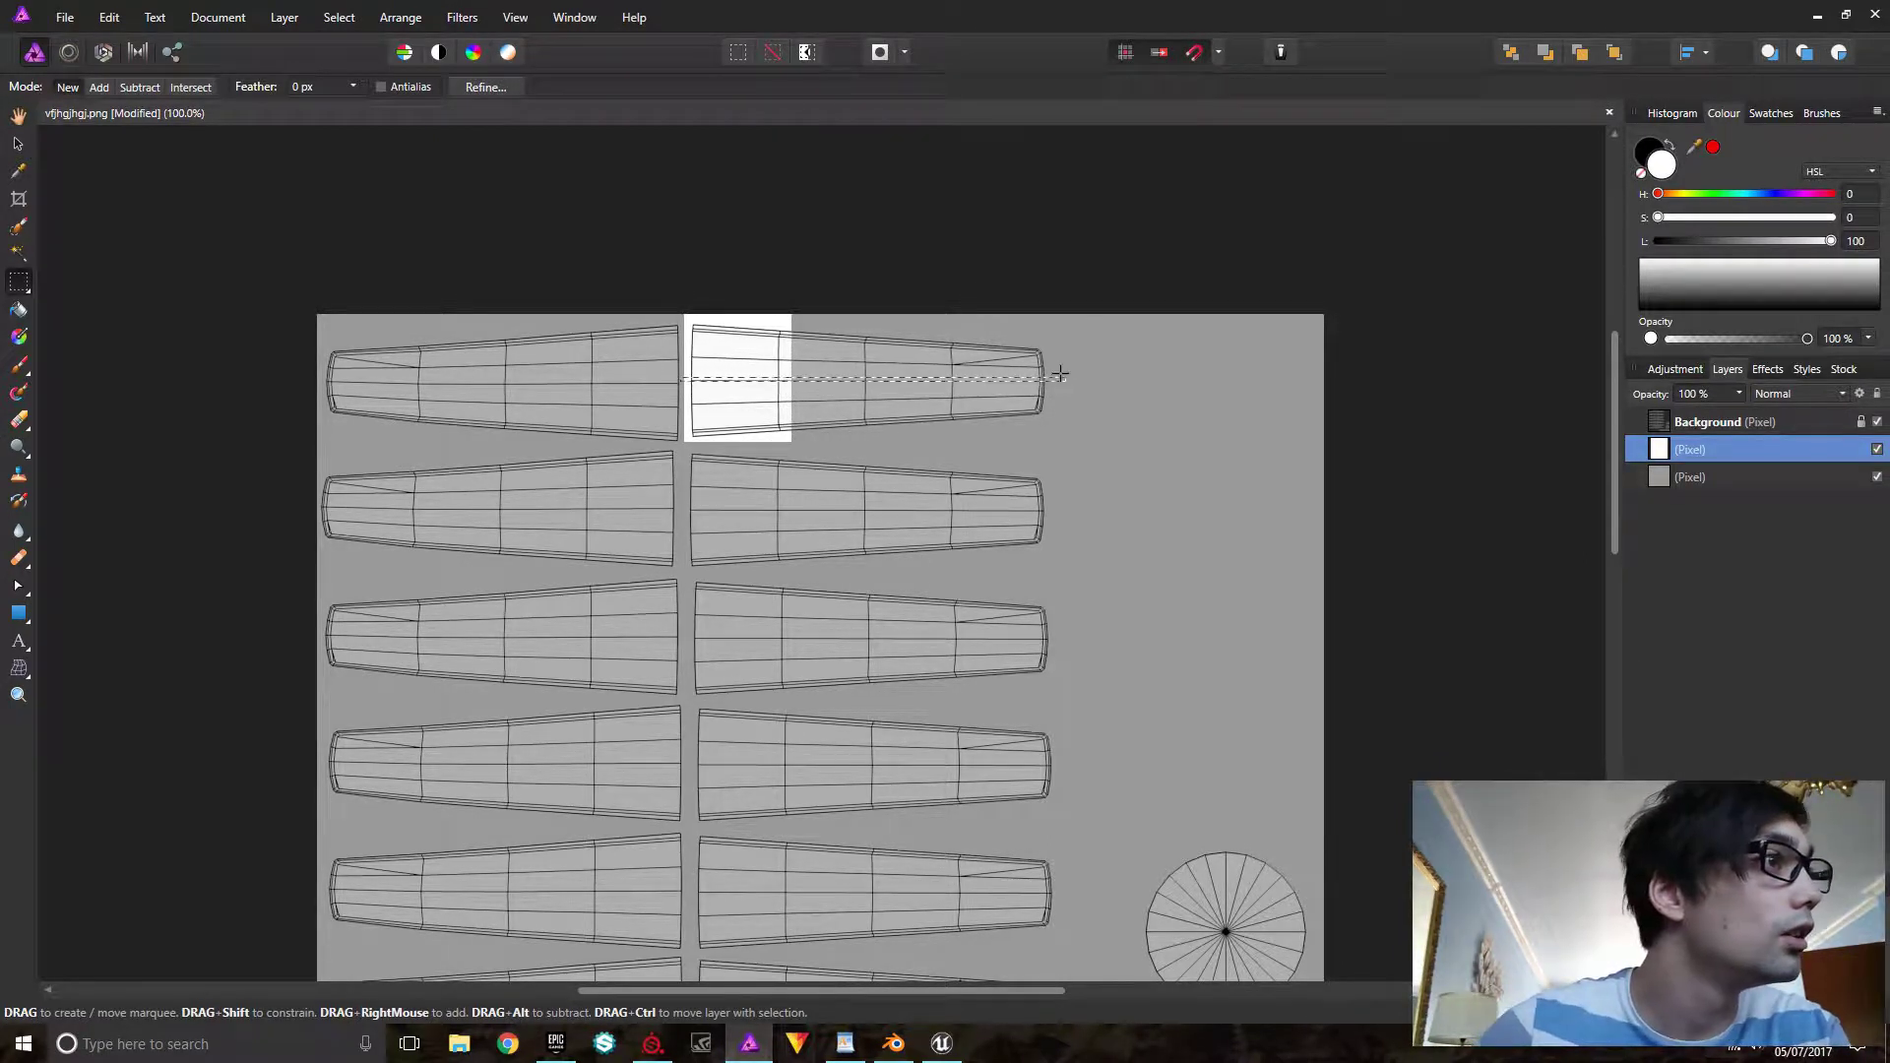
left_click(19, 311)
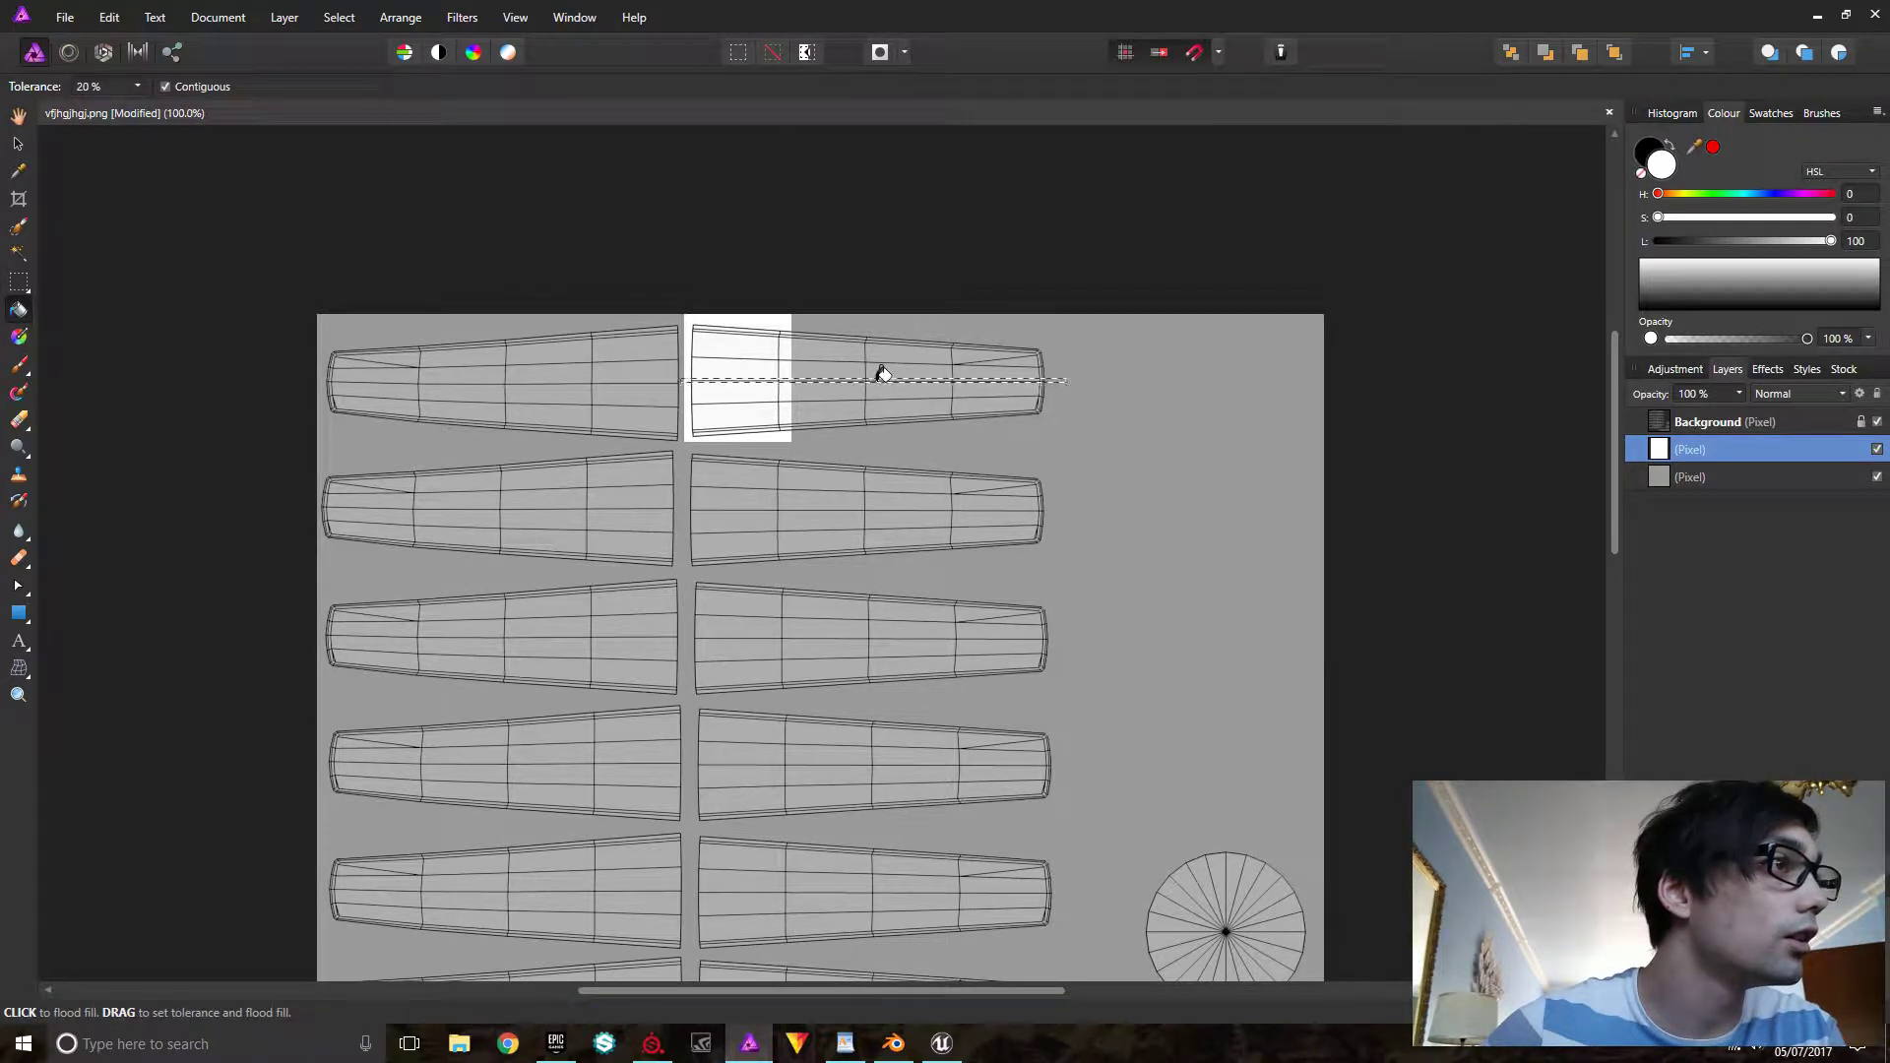
key("ctrl+plus")
key("ctrl+plus")
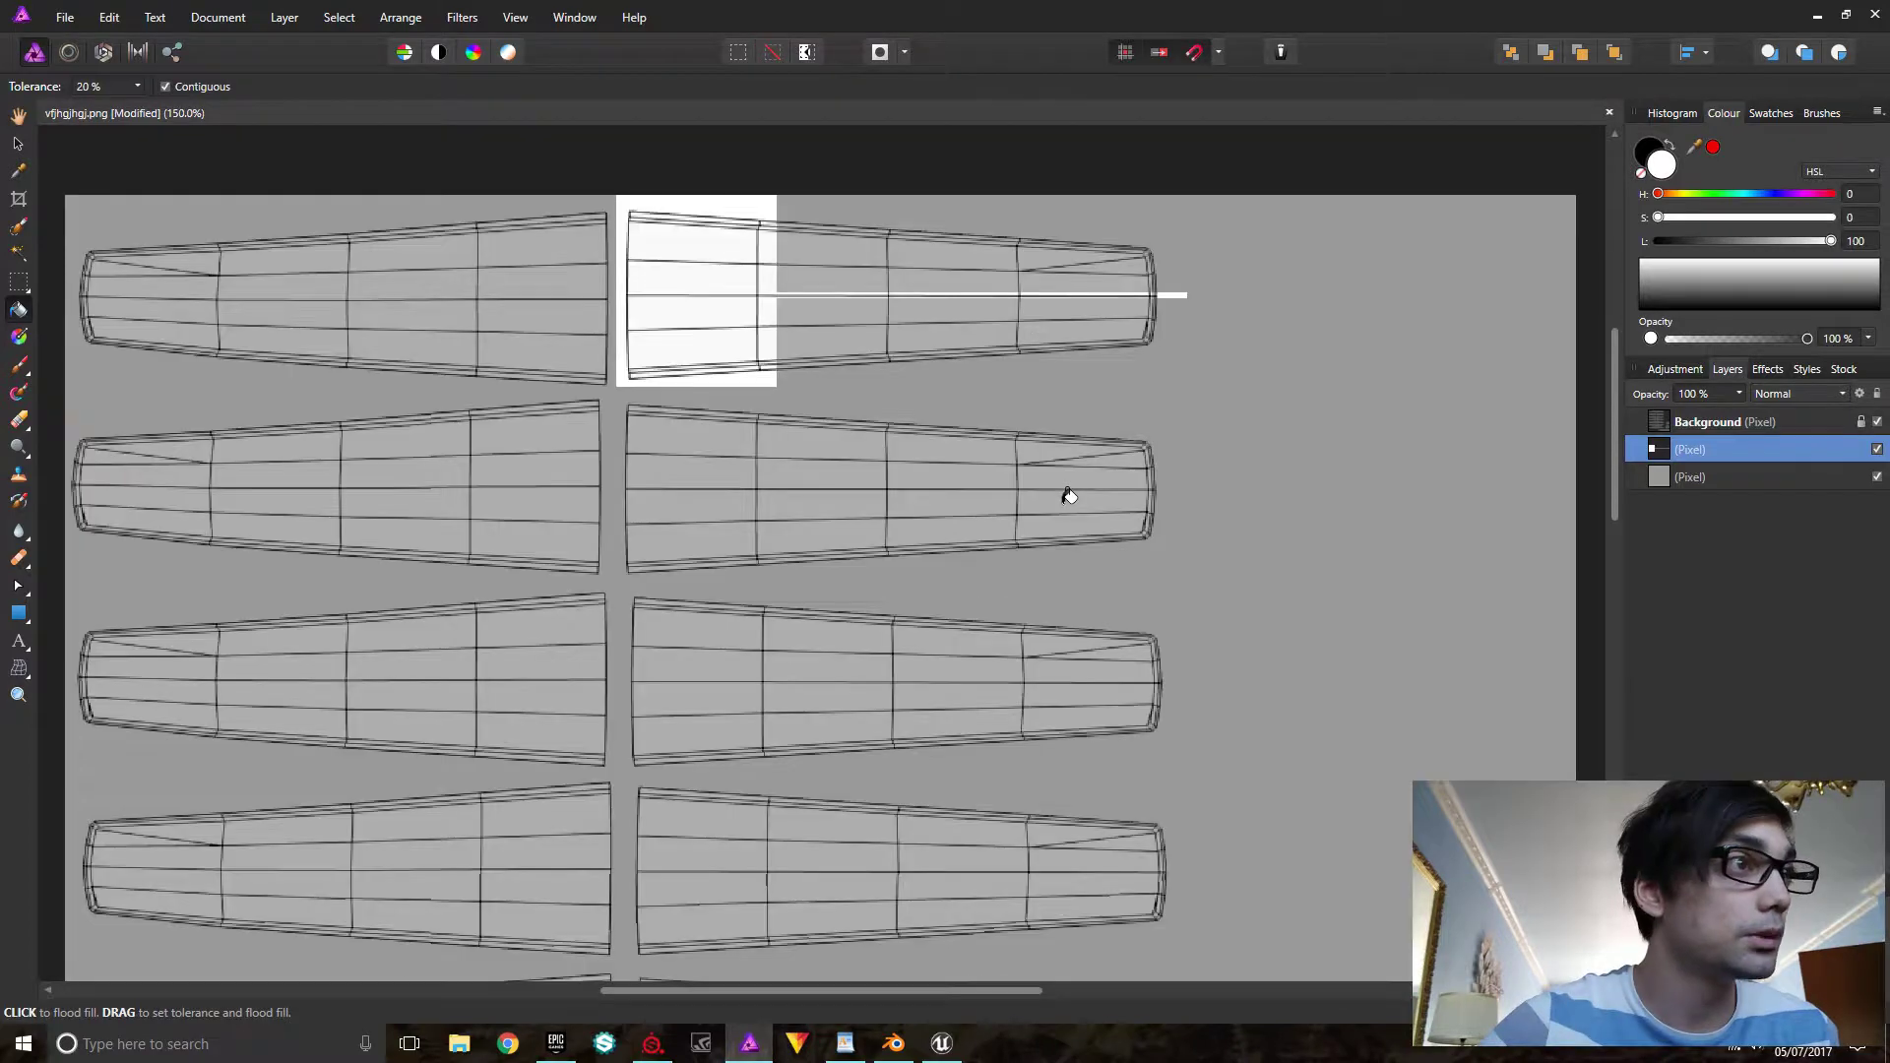
Select a narrow vertical band across the blade near its outer tip and fill it with white
scroll(1123, 276, "up", 2)
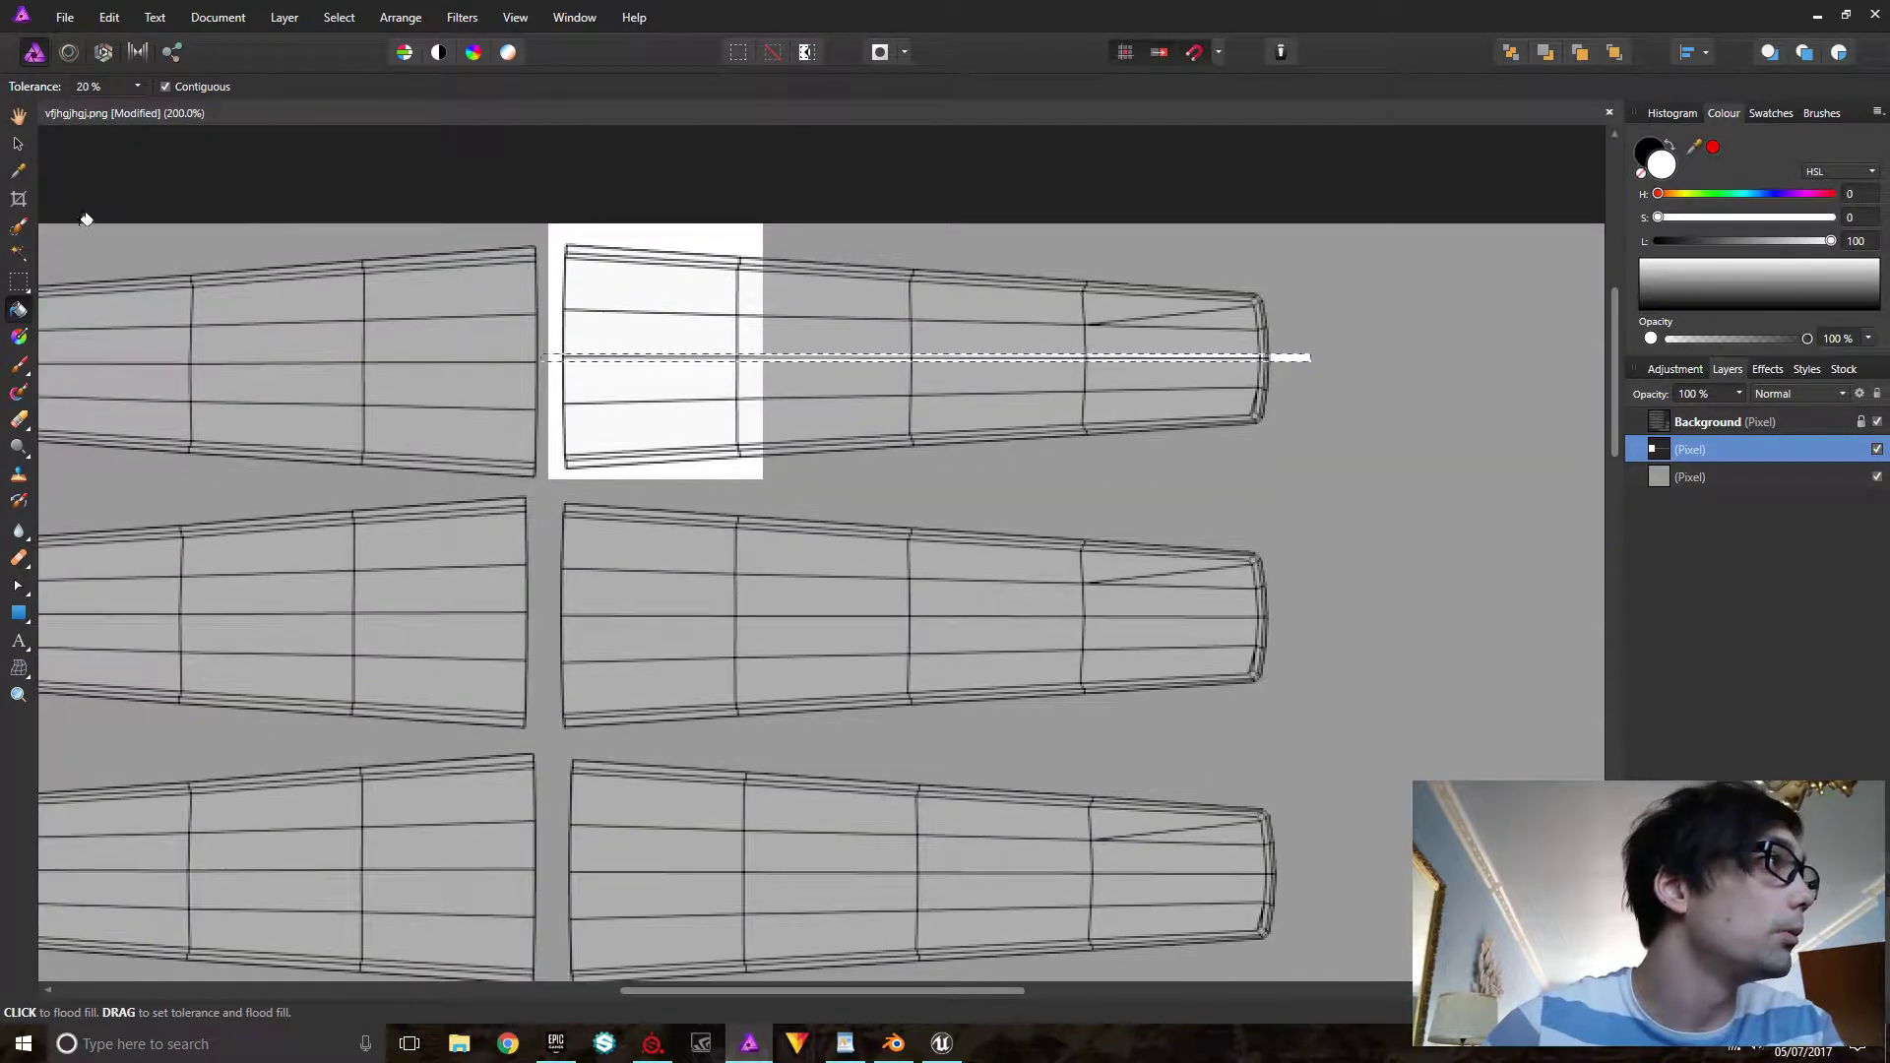
left_click(18, 282)
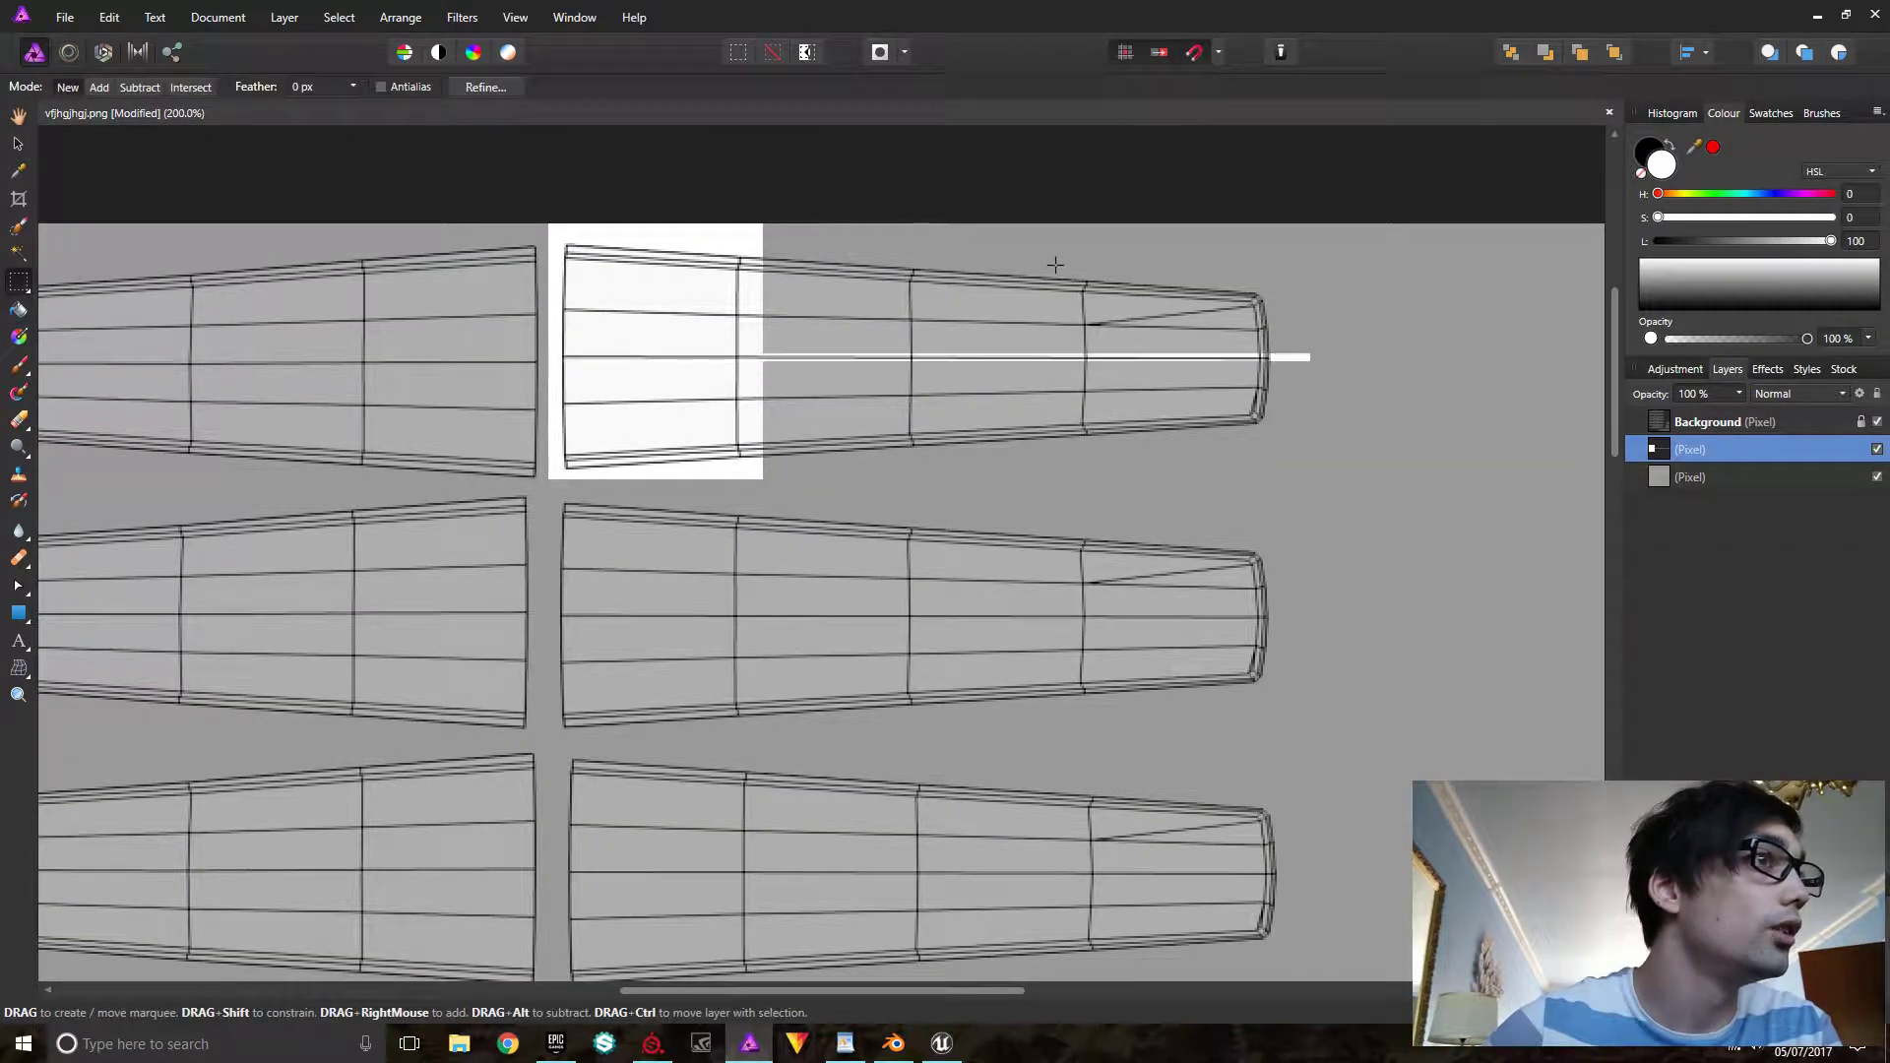
left_click_drag(1065, 254, 1083, 463)
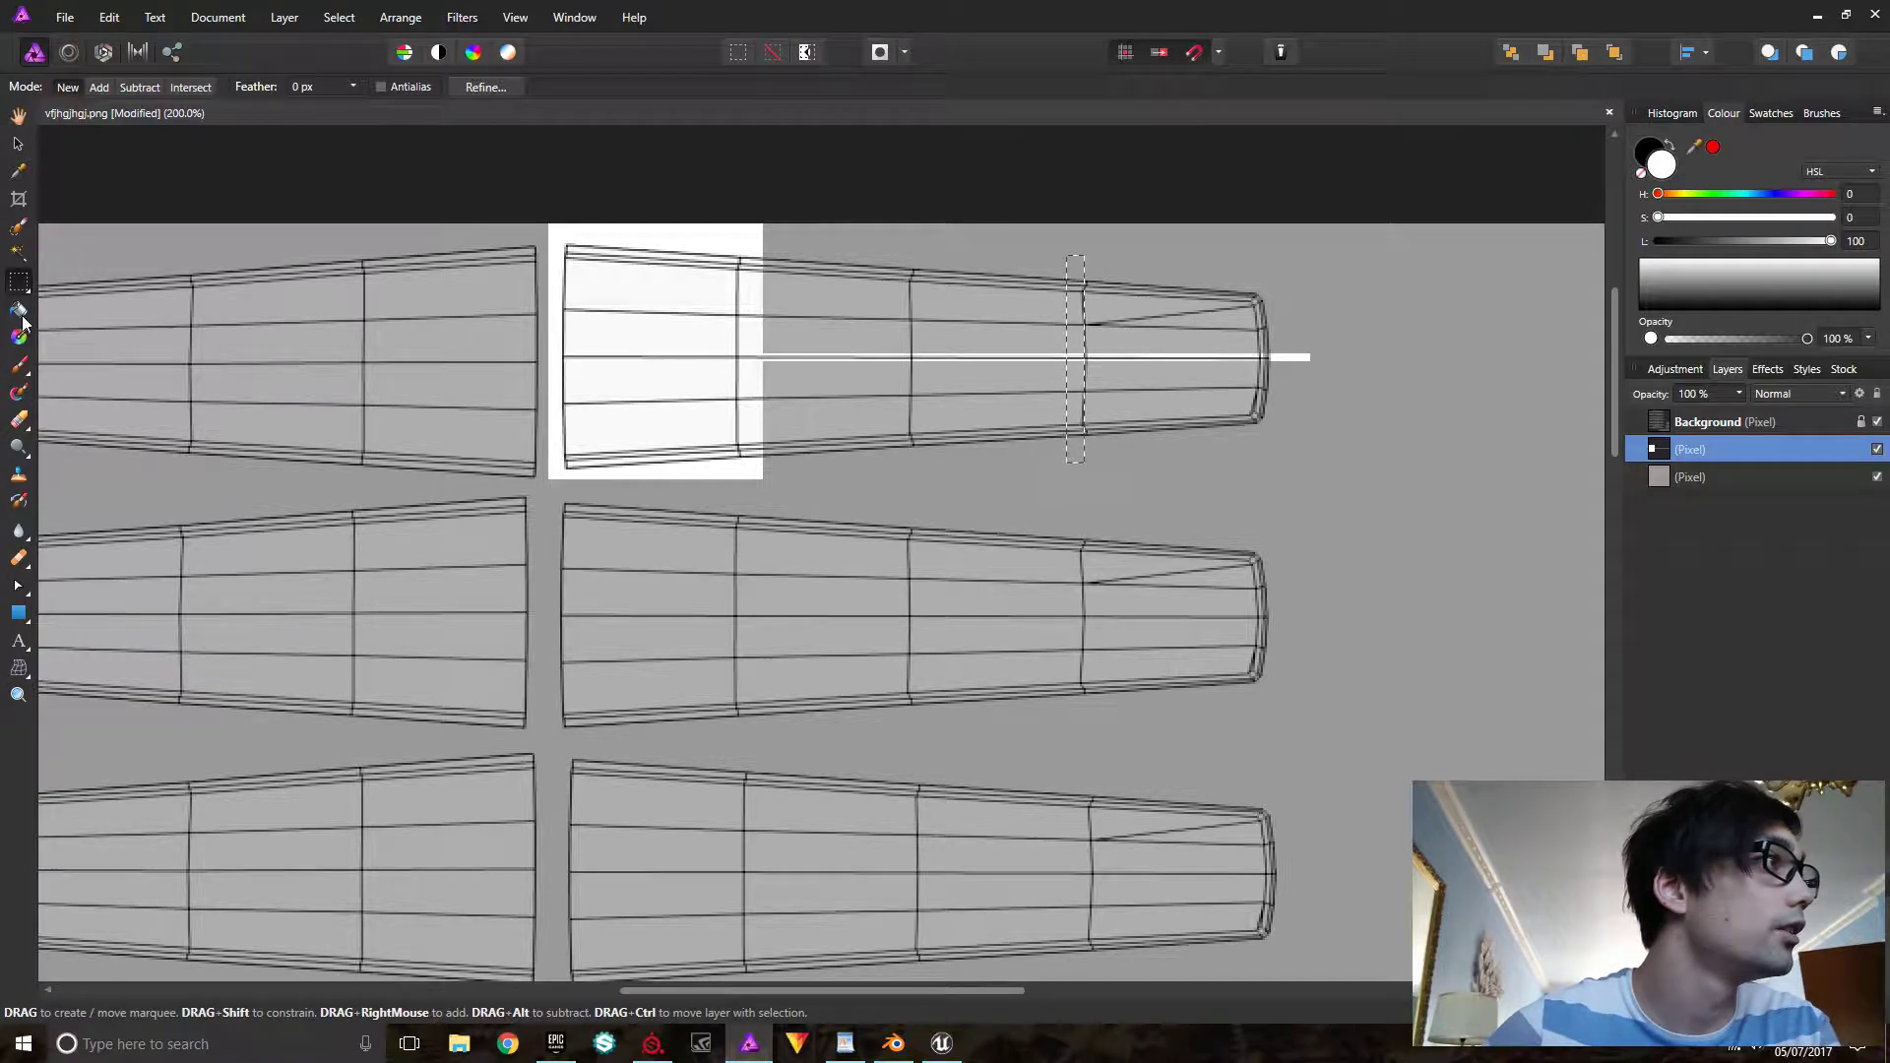
key("g")
left_click(1078, 320)
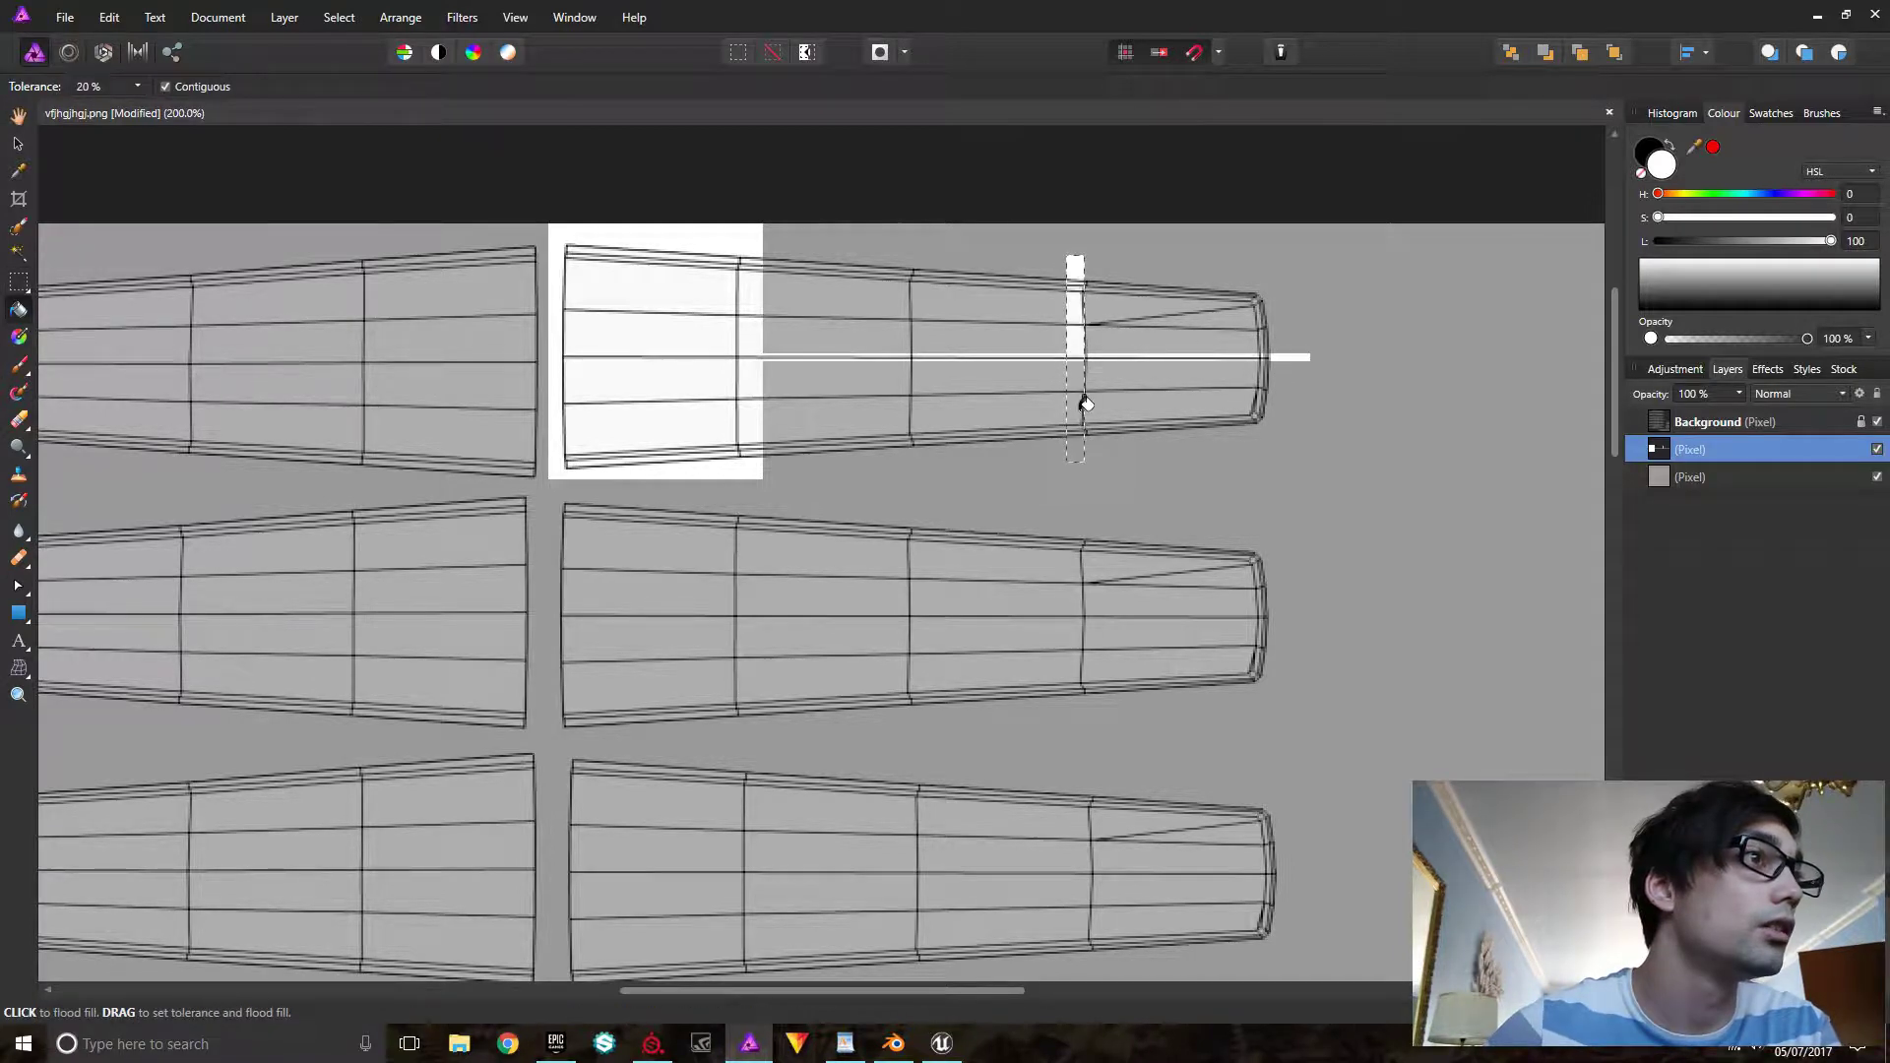
left_click(1080, 408)
Select a thinner vertical strip just beyond the white band, closer to the blade tip, and fill it with white
left_click(16, 279)
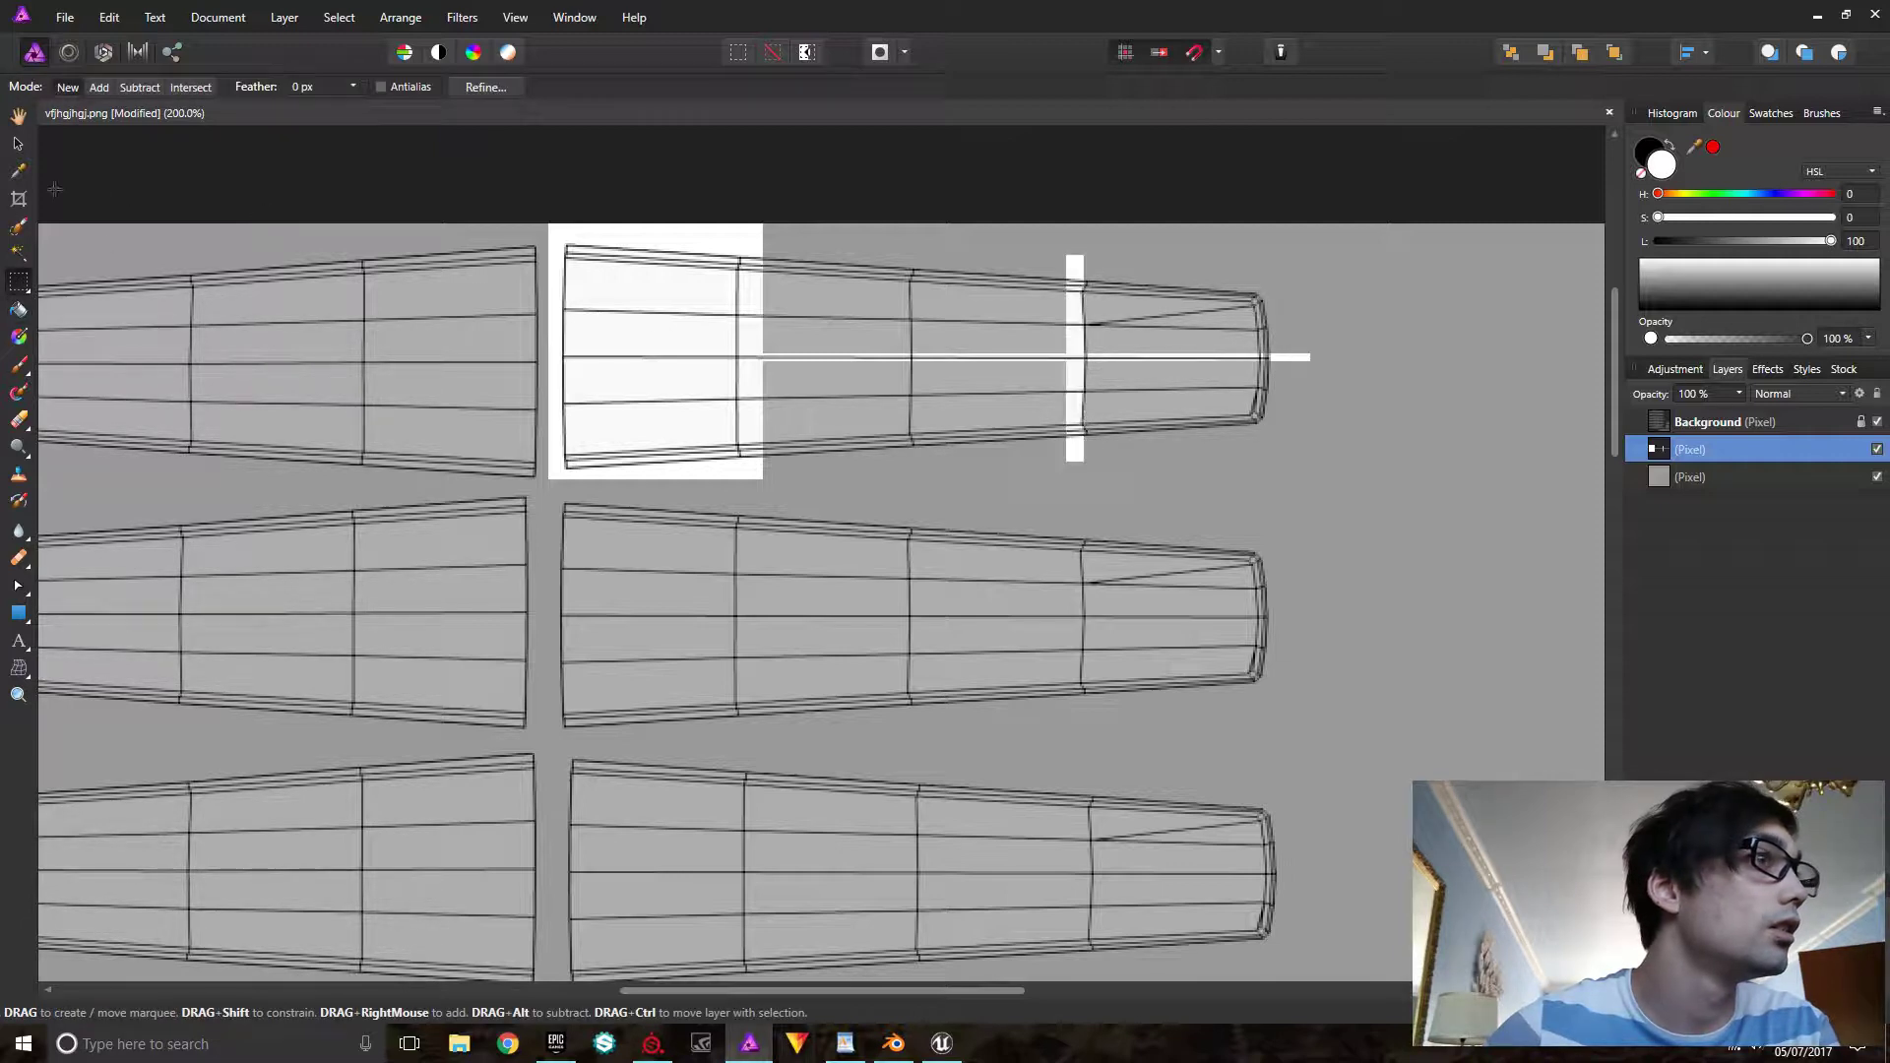
left_click_drag(1137, 262, 1148, 466)
left_click(17, 311)
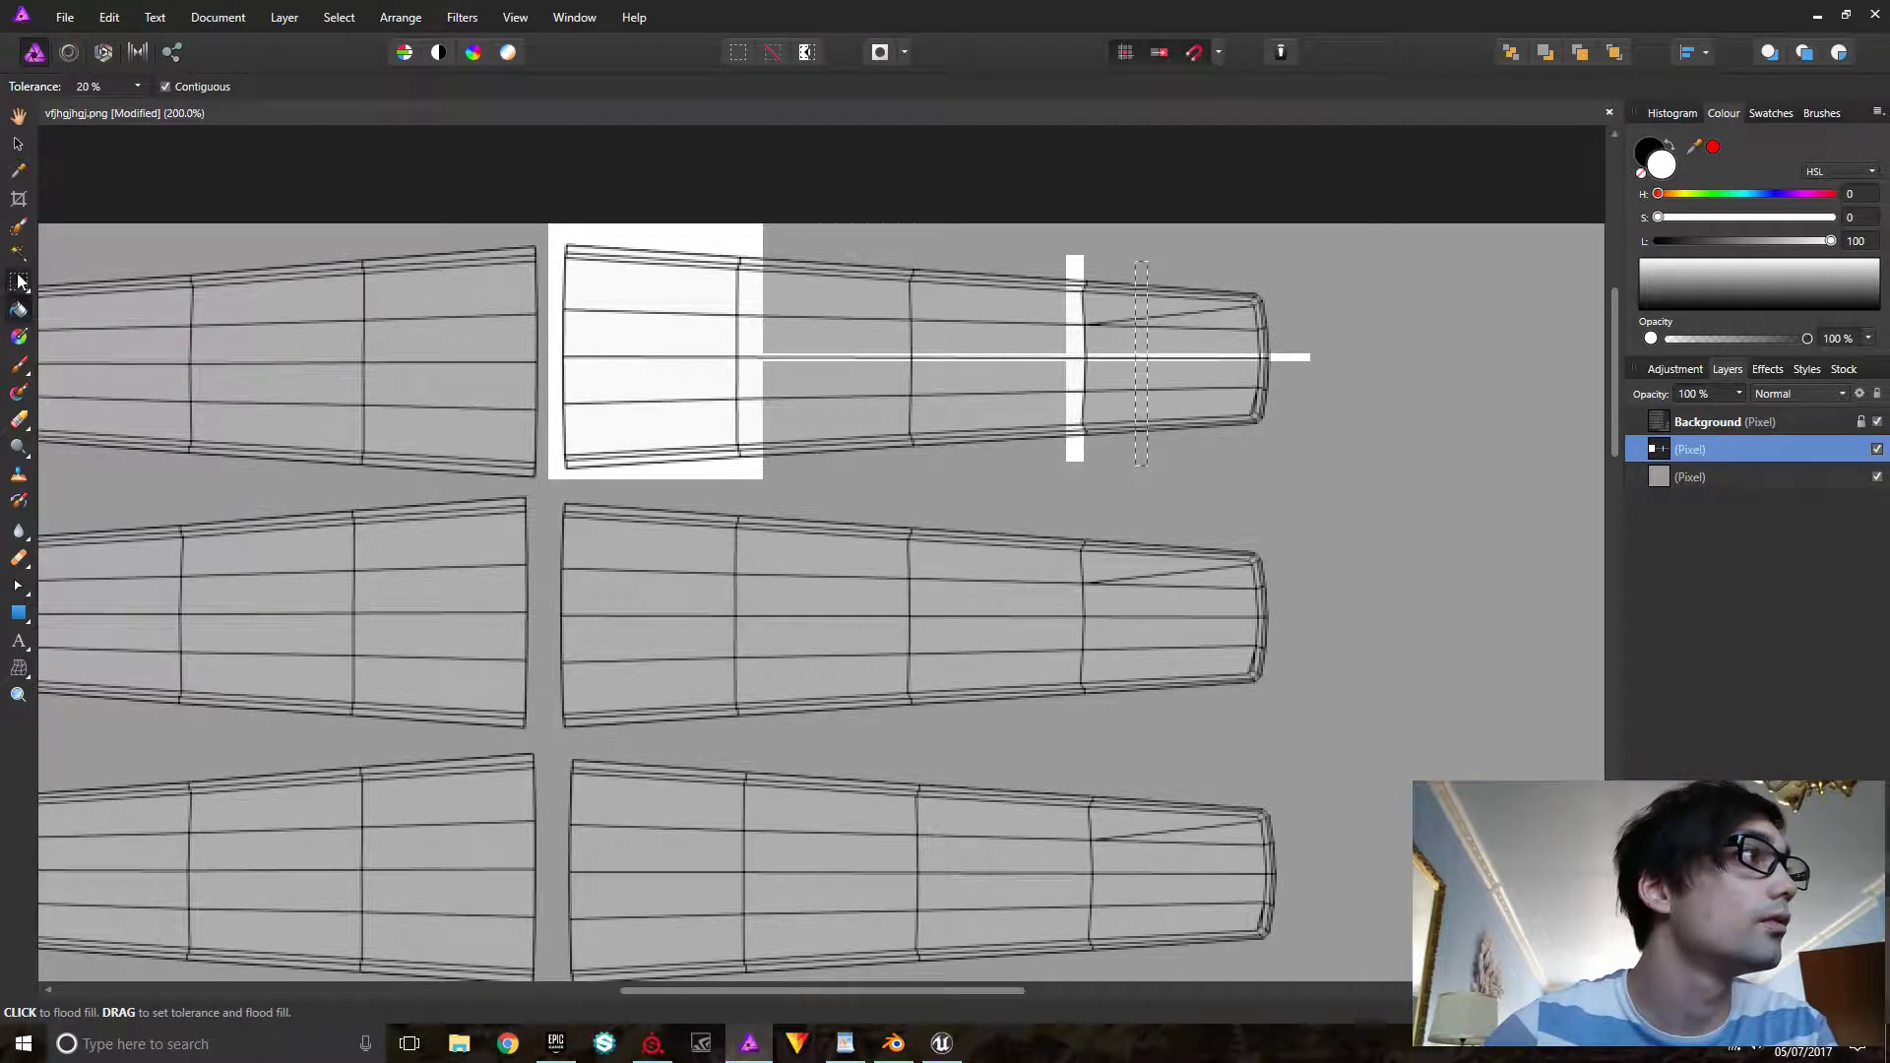
key("m")
left_click_drag(1113, 268, 1122, 479)
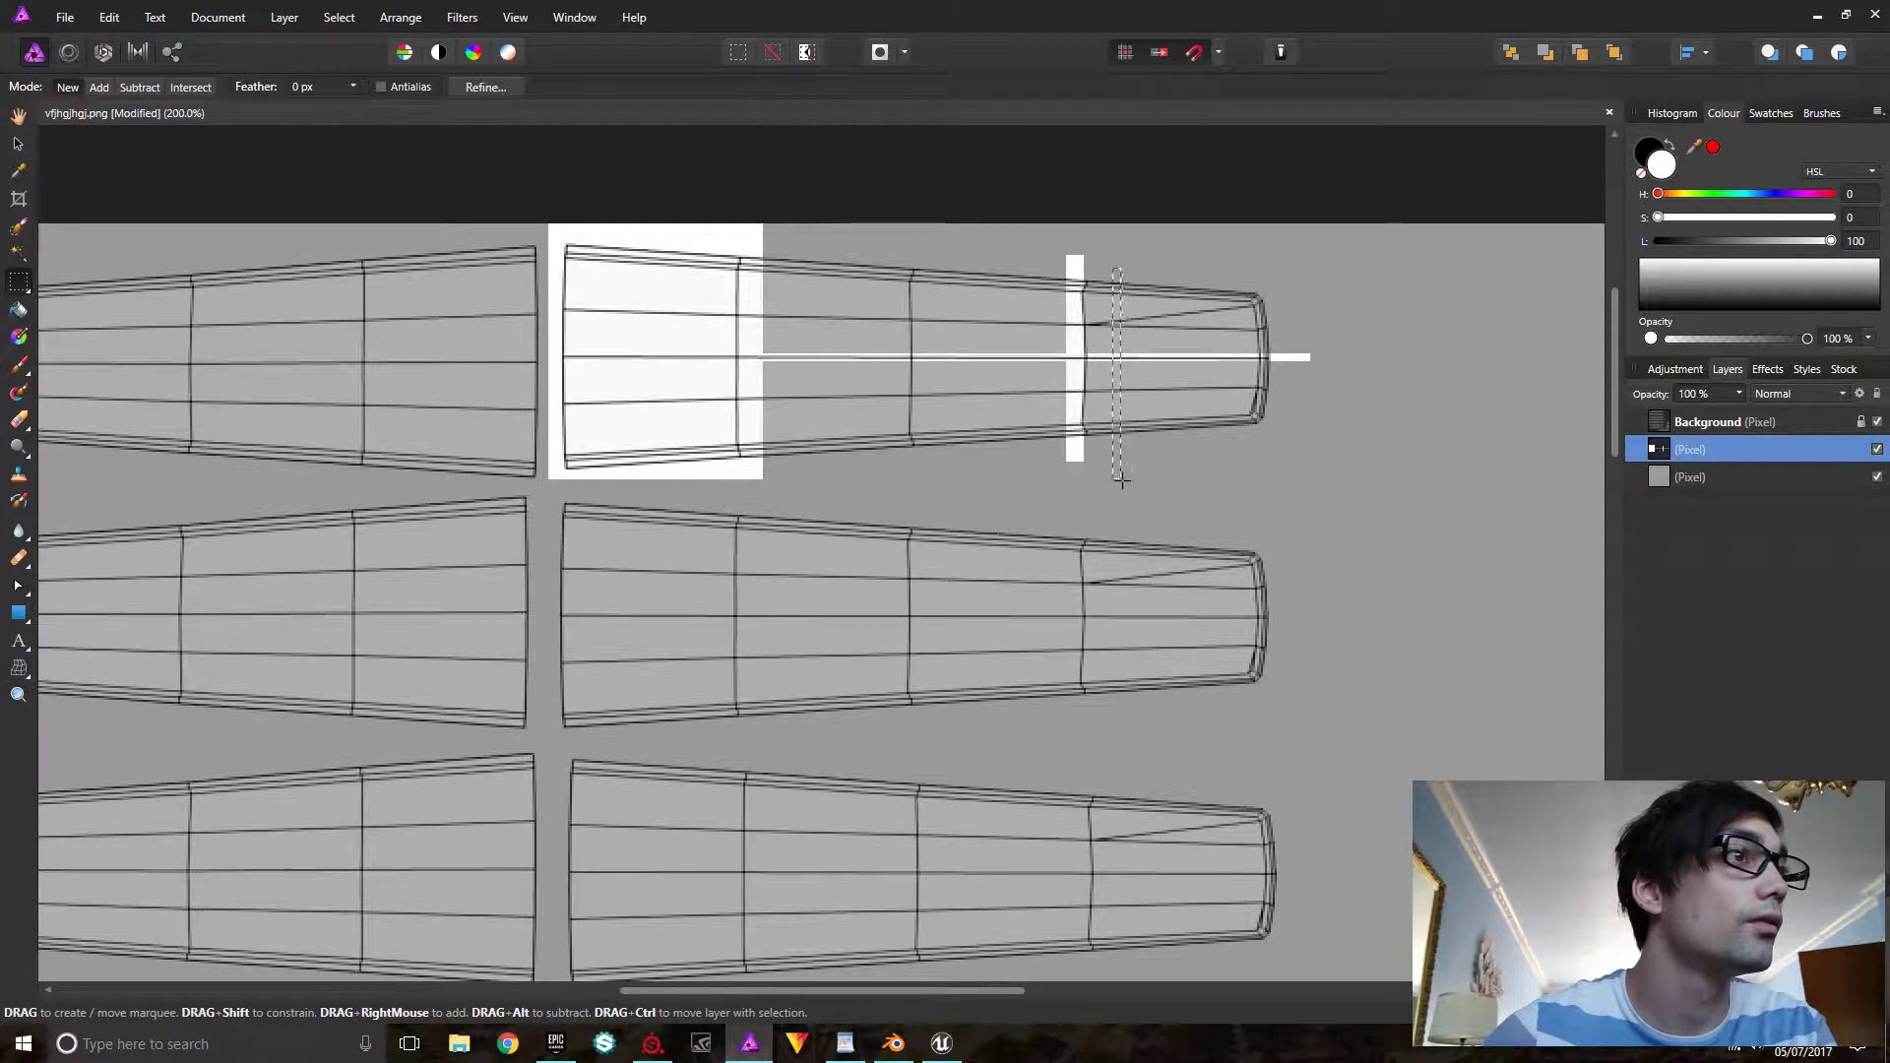
left_click(17, 311)
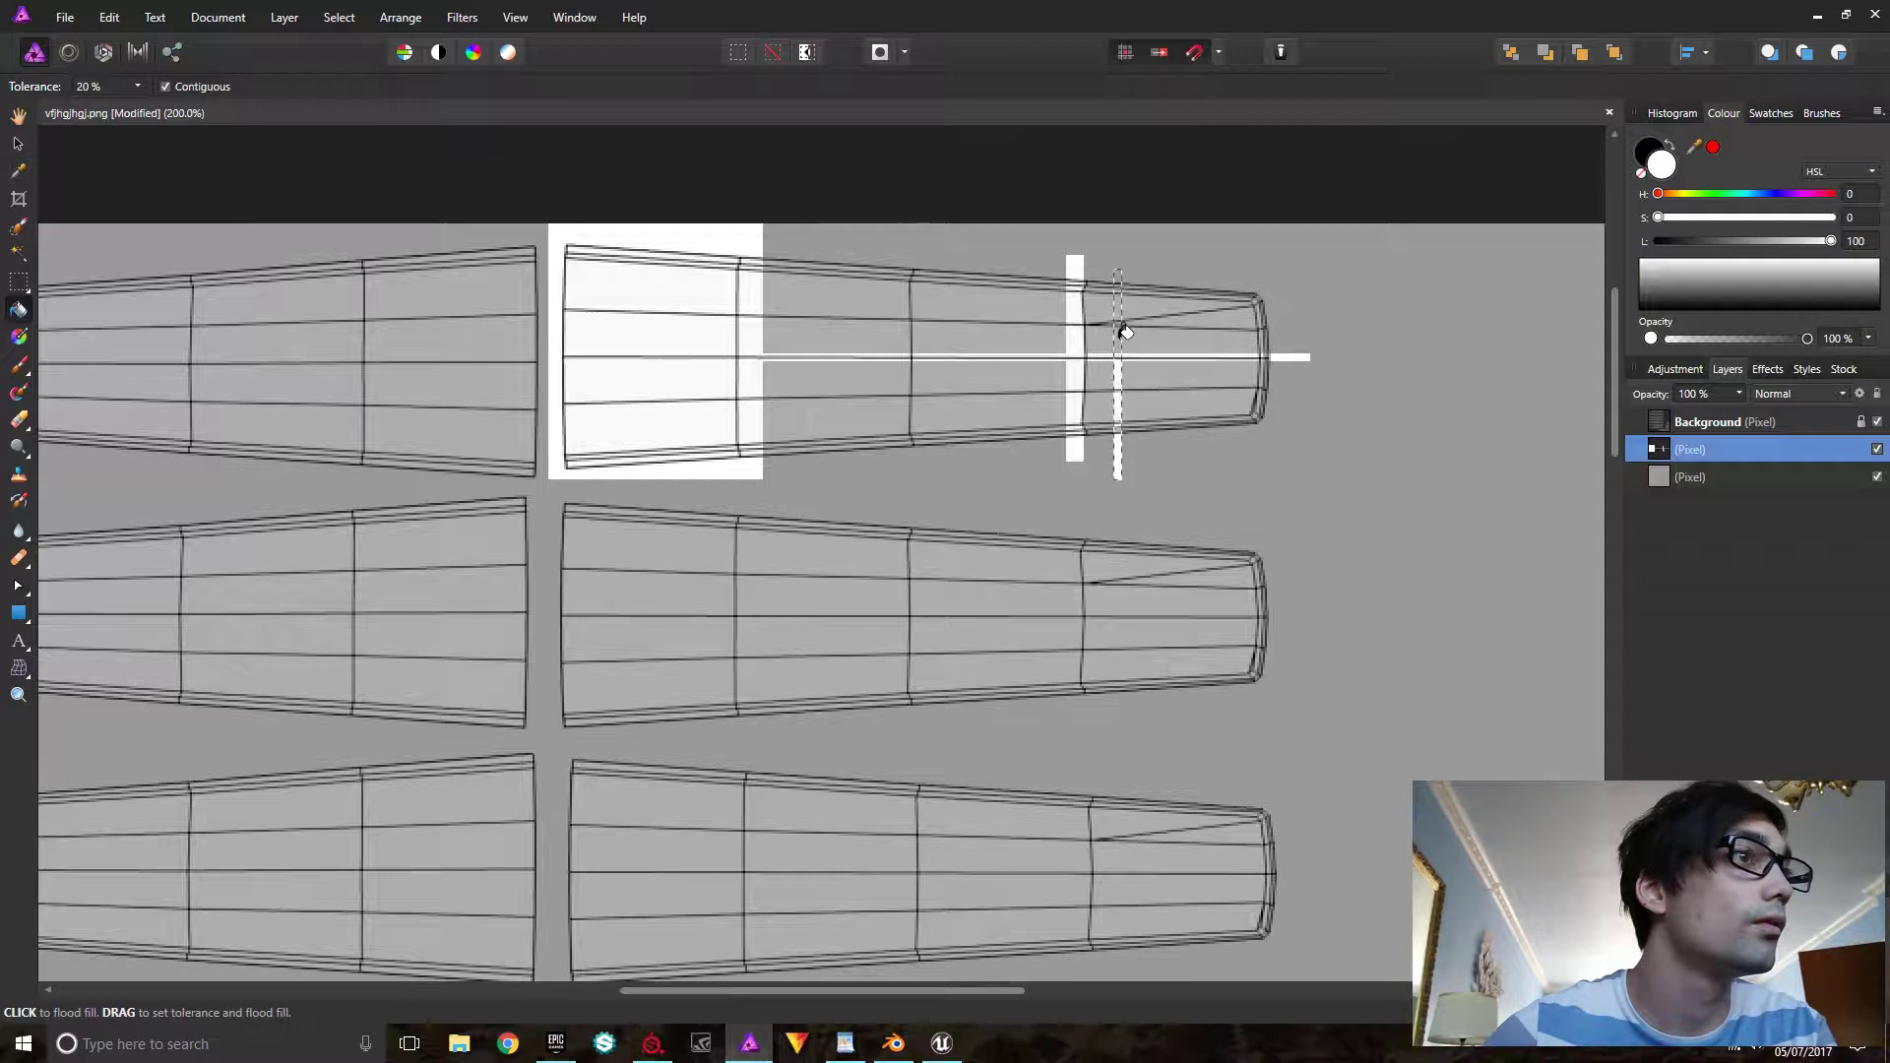
left_click(19, 283)
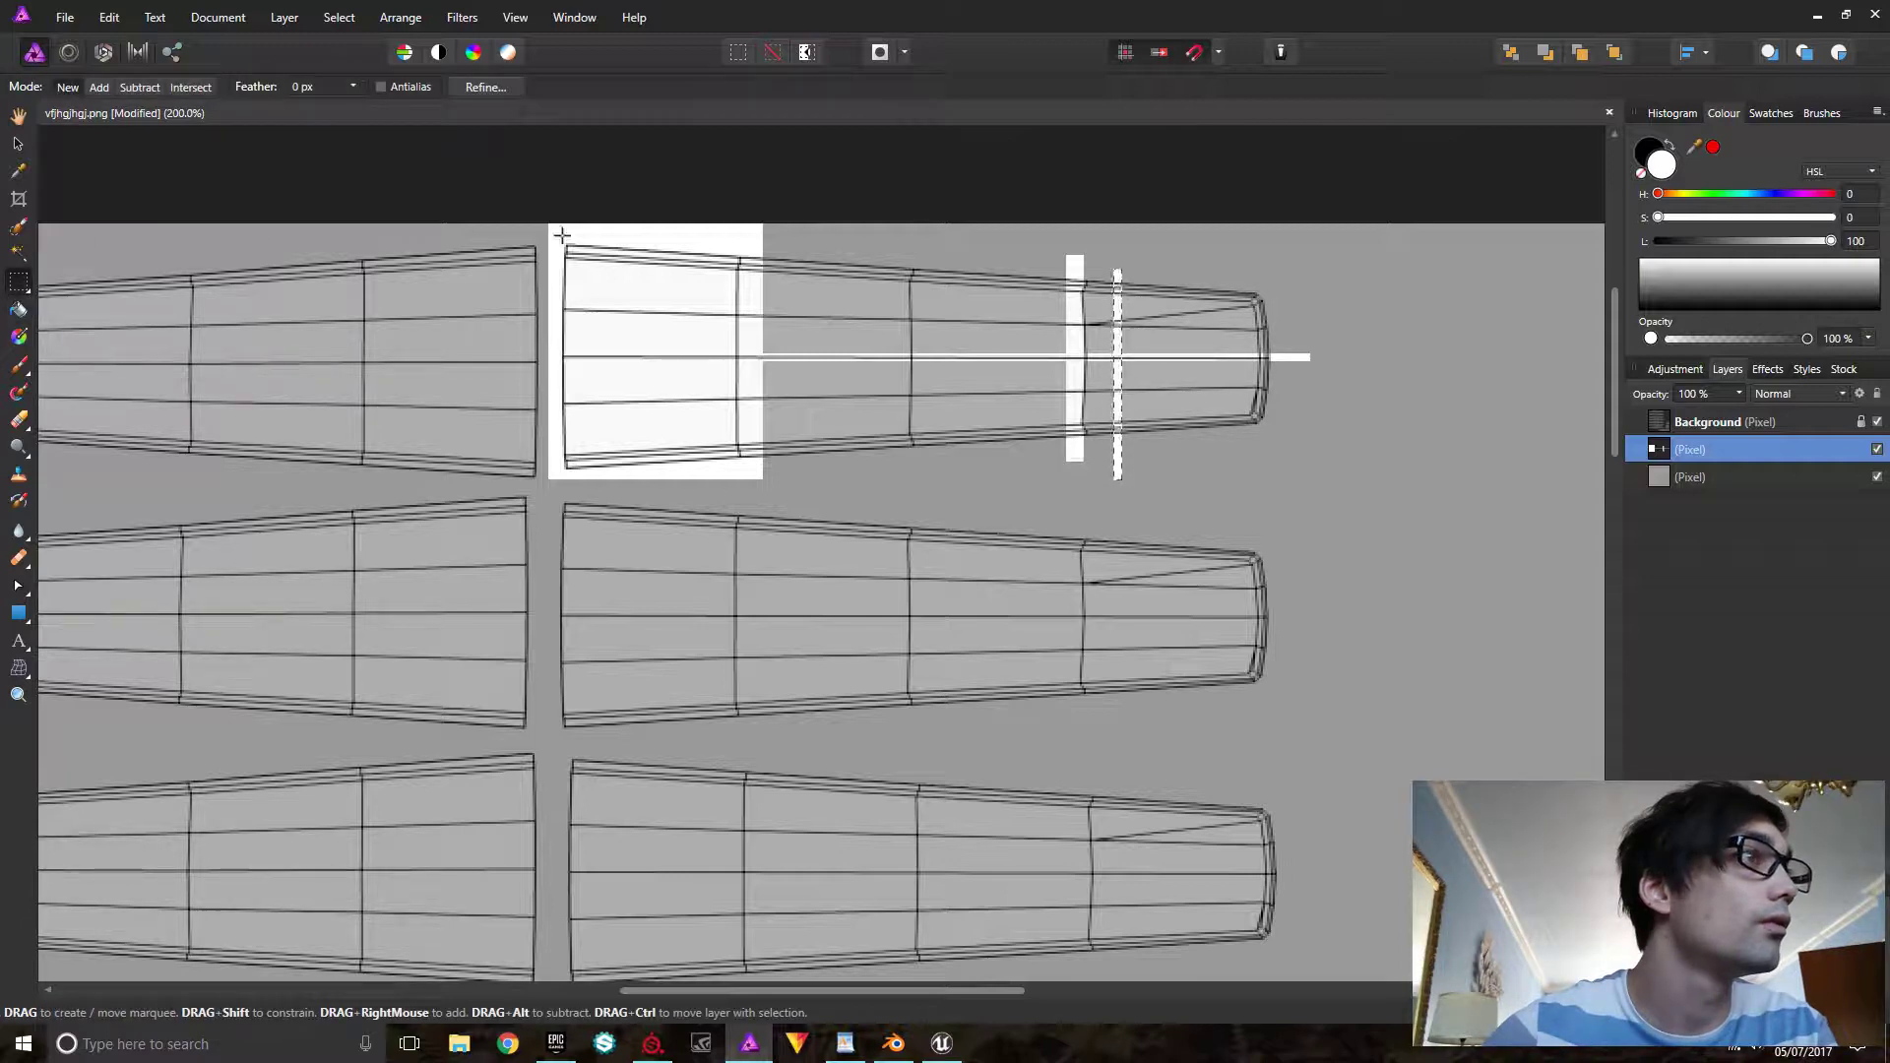
scroll(1184, 404, "down", 1)
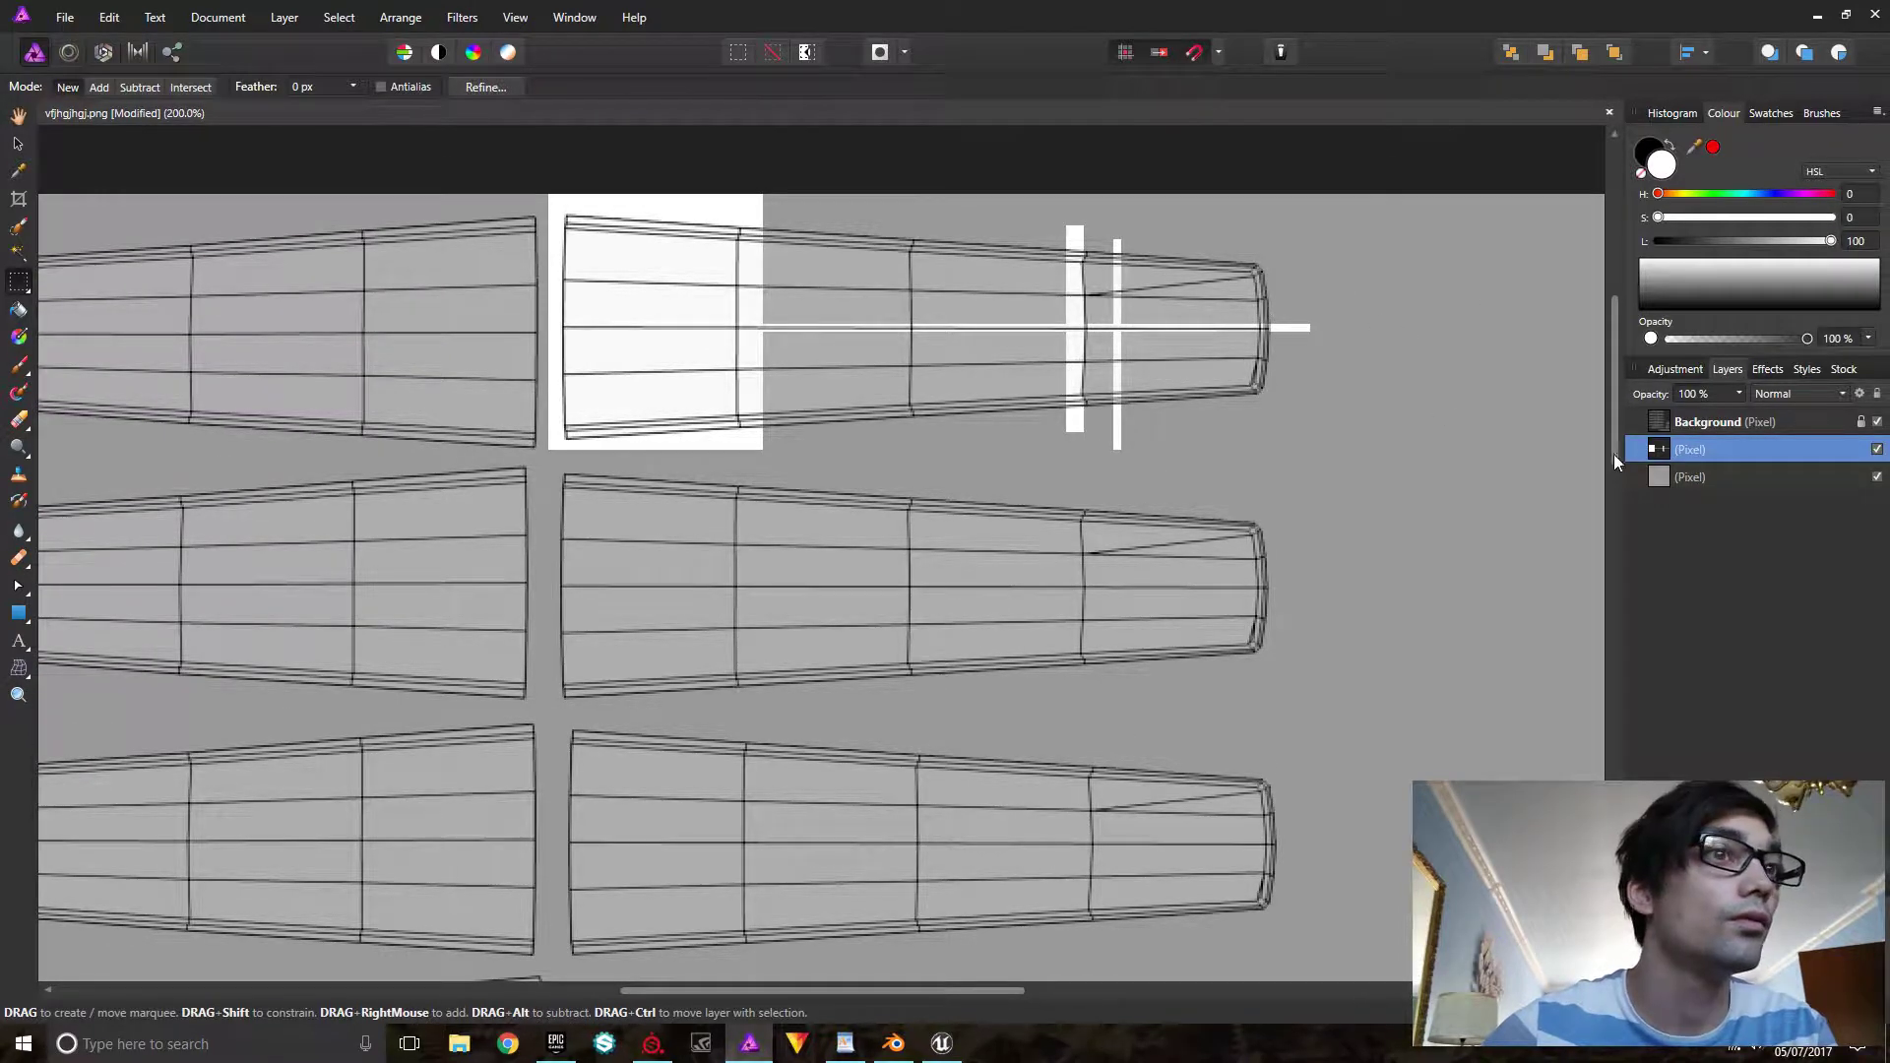
Duplicate the white mask layer and align the copy over the second right-hand blade
right_click(1744, 451)
left_click(1718, 606)
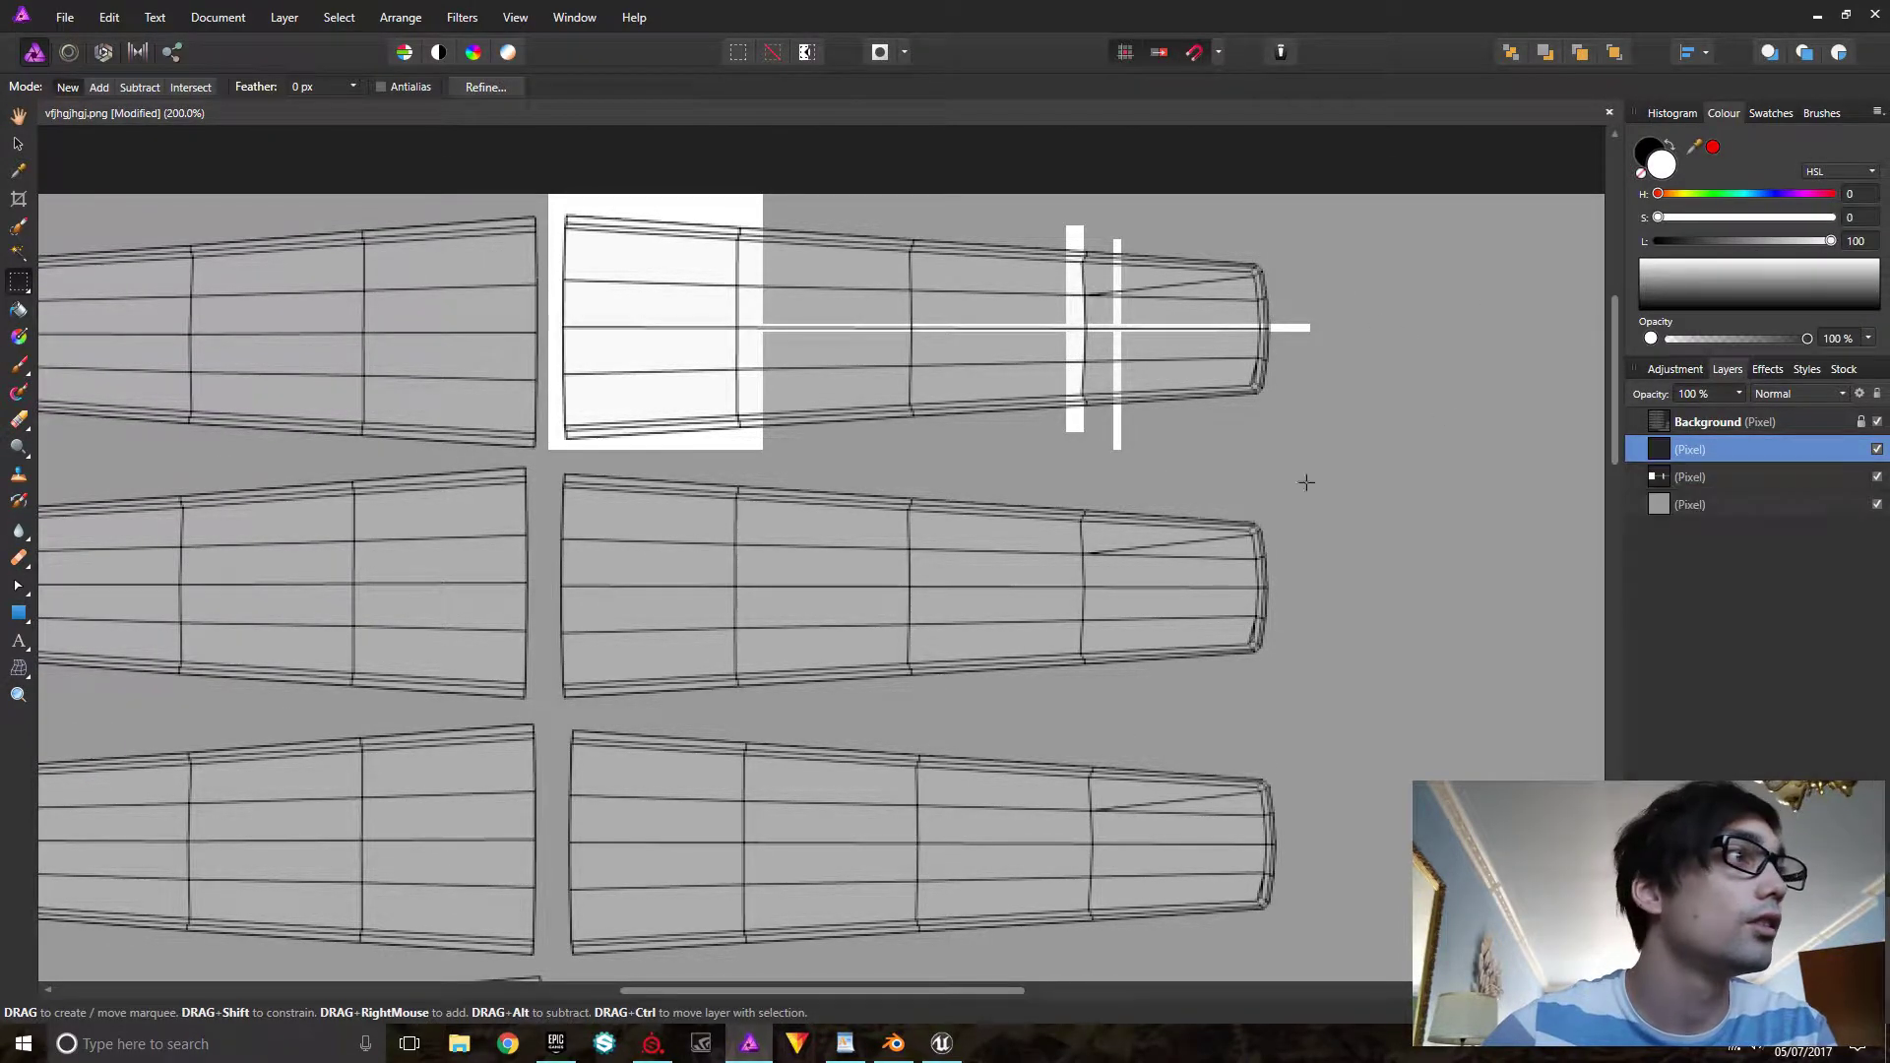
left_click(18, 145)
left_click_drag(676, 316, 695, 569)
key("Left")
key("Left")
key("Left")
scroll(696, 562, "down", 2)
Duplicate both blade mask layers together and position the copies over the third and fourth right-hand blades
left_click(1735, 476, "shift")
key("ctrl+j")
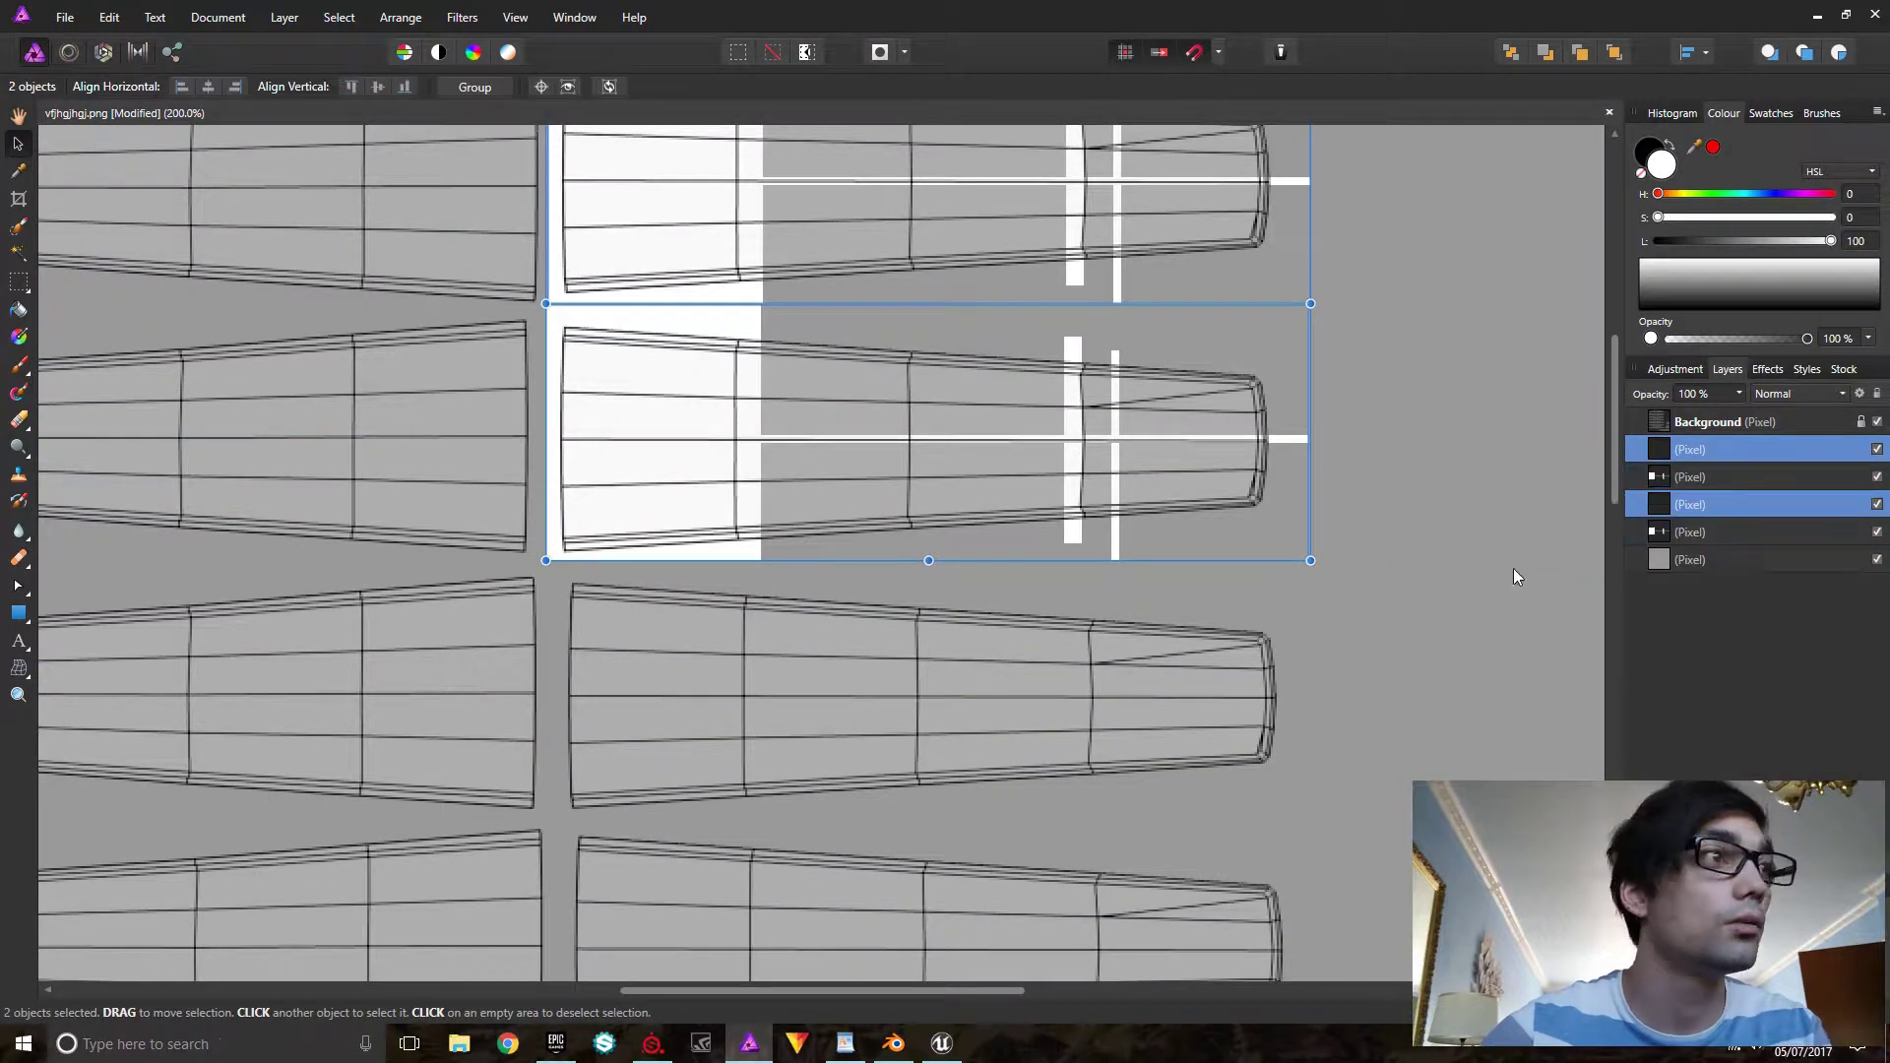
left_click_drag(797, 394, 782, 883)
scroll(781, 617, "down", 3)
key("Right")
key("Right")
key("Right")
key("Right")
key("Right")
key("Right")
key("Down")
key("Down")
key("Right")
key("Right")
key("Right")
key("Right")
key("Right")
key("Down")
key("Down")
key("Down")
key("Down")
key("Down")
key("Down")
key("Down")
key("Down")
key("Down")
key("Down")
key("Down")
key("Down")
scroll(1358, 485, "down", 4)
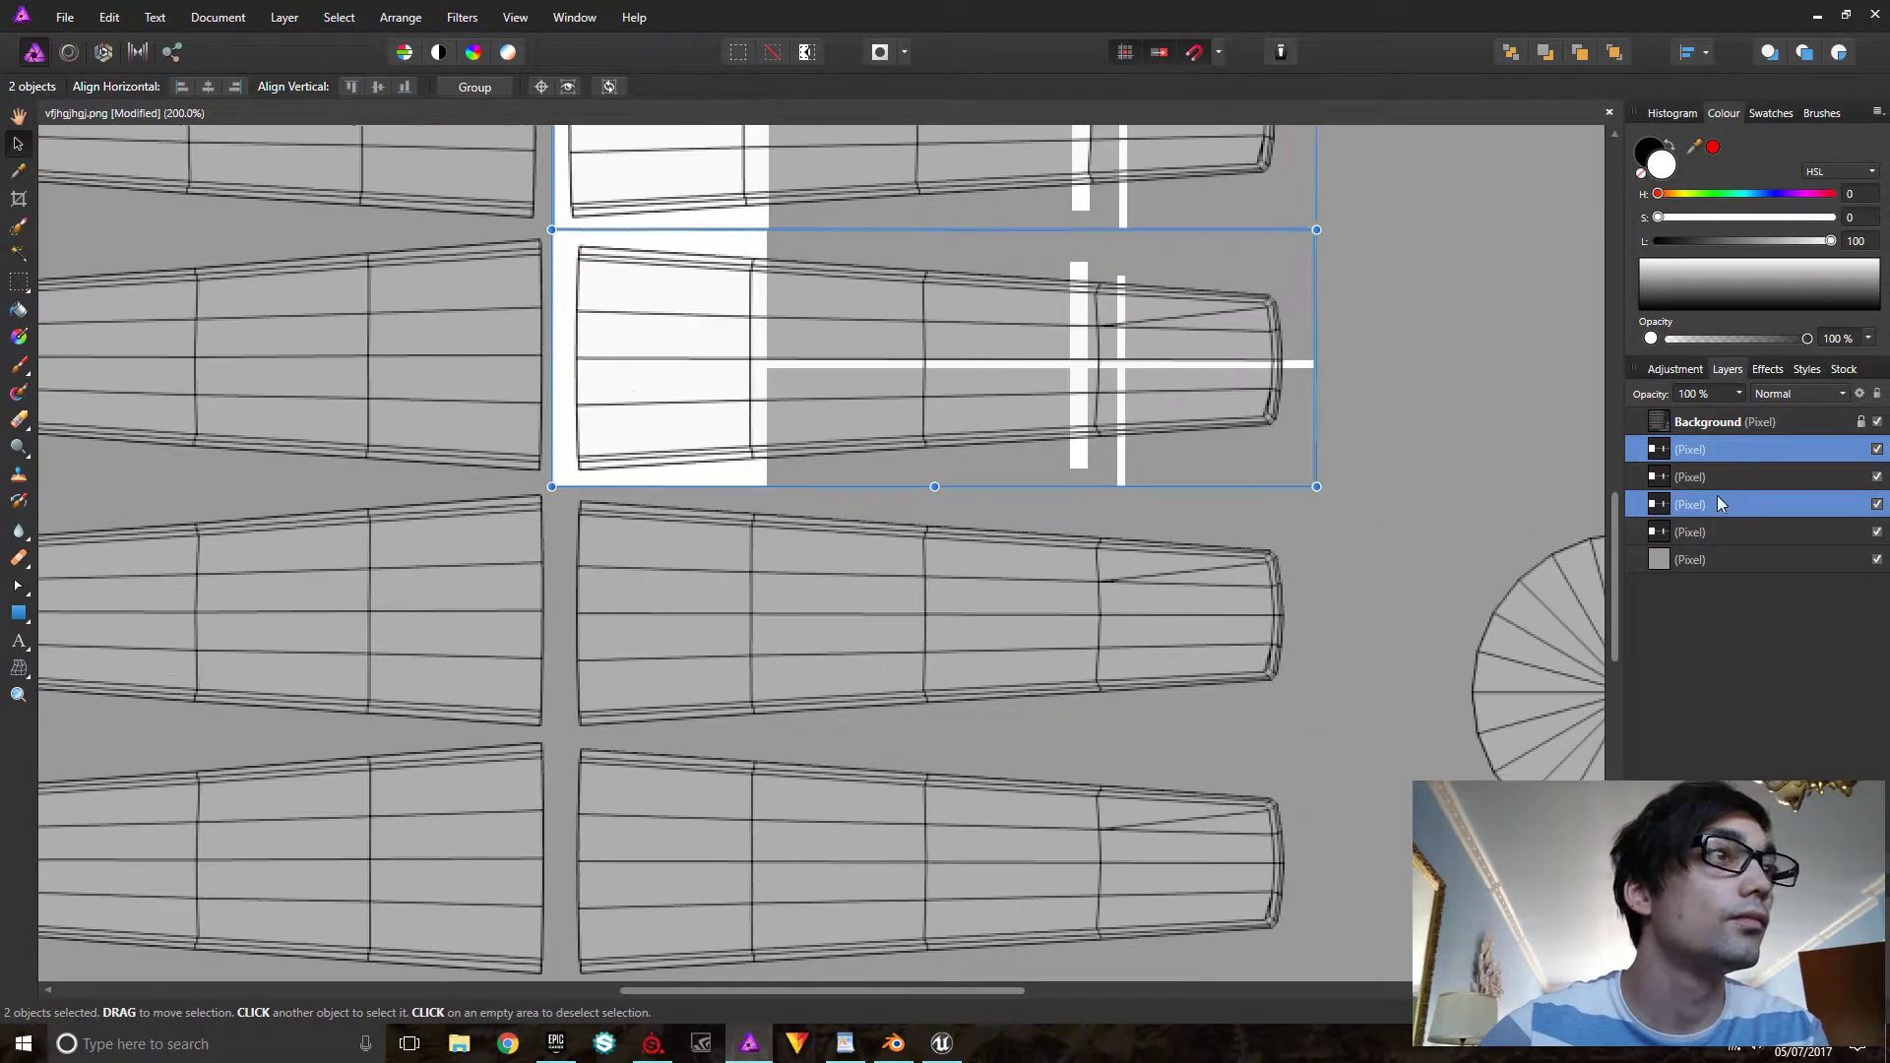
Nudge the mask copy on the fourth blade upward and to the right so it lines up with the blade
left_click(627, 380)
key("Up")
key("Up")
key("Up")
key("Right")
key("Right")
key("Right")
key("Right")
Duplicate the fourth blade's mask layer and align the copy over the fifth right-hand blade
right_click(1630, 459)
left_click(1713, 608)
left_click_drag(684, 358, 684, 611)
key("Right")
scroll(1337, 569, "down", 2)
Duplicate the two topmost mask layers together and move the copies onto the sixth and seventh right-hand blades
right_click(1717, 455)
left_click(1717, 476, "shift")
right_click(1717, 457)
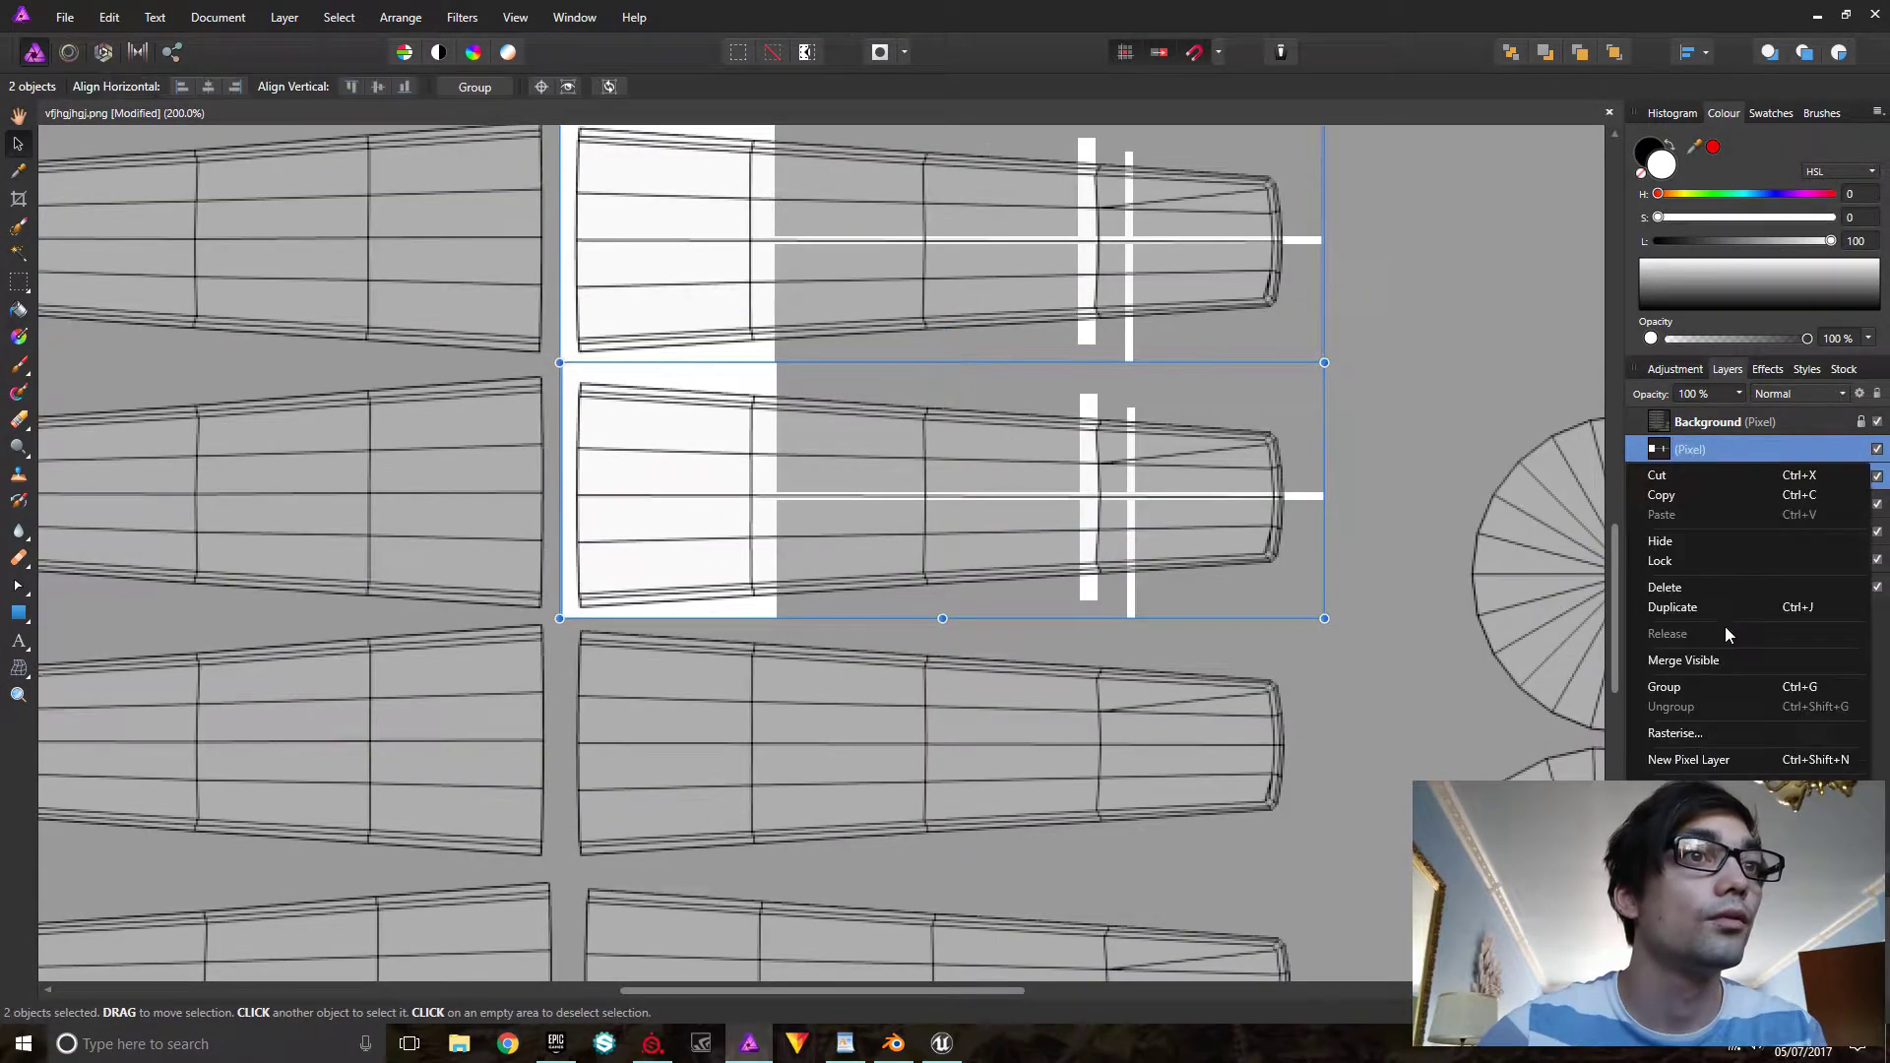
left_click(1721, 607)
left_click_drag(662, 251, 677, 763)
scroll(677, 630, "down", 6)
Fine-tune the positions of the sixth and seventh blades' masks individually, and deselect them
left_click_drag(645, 363, 638, 358)
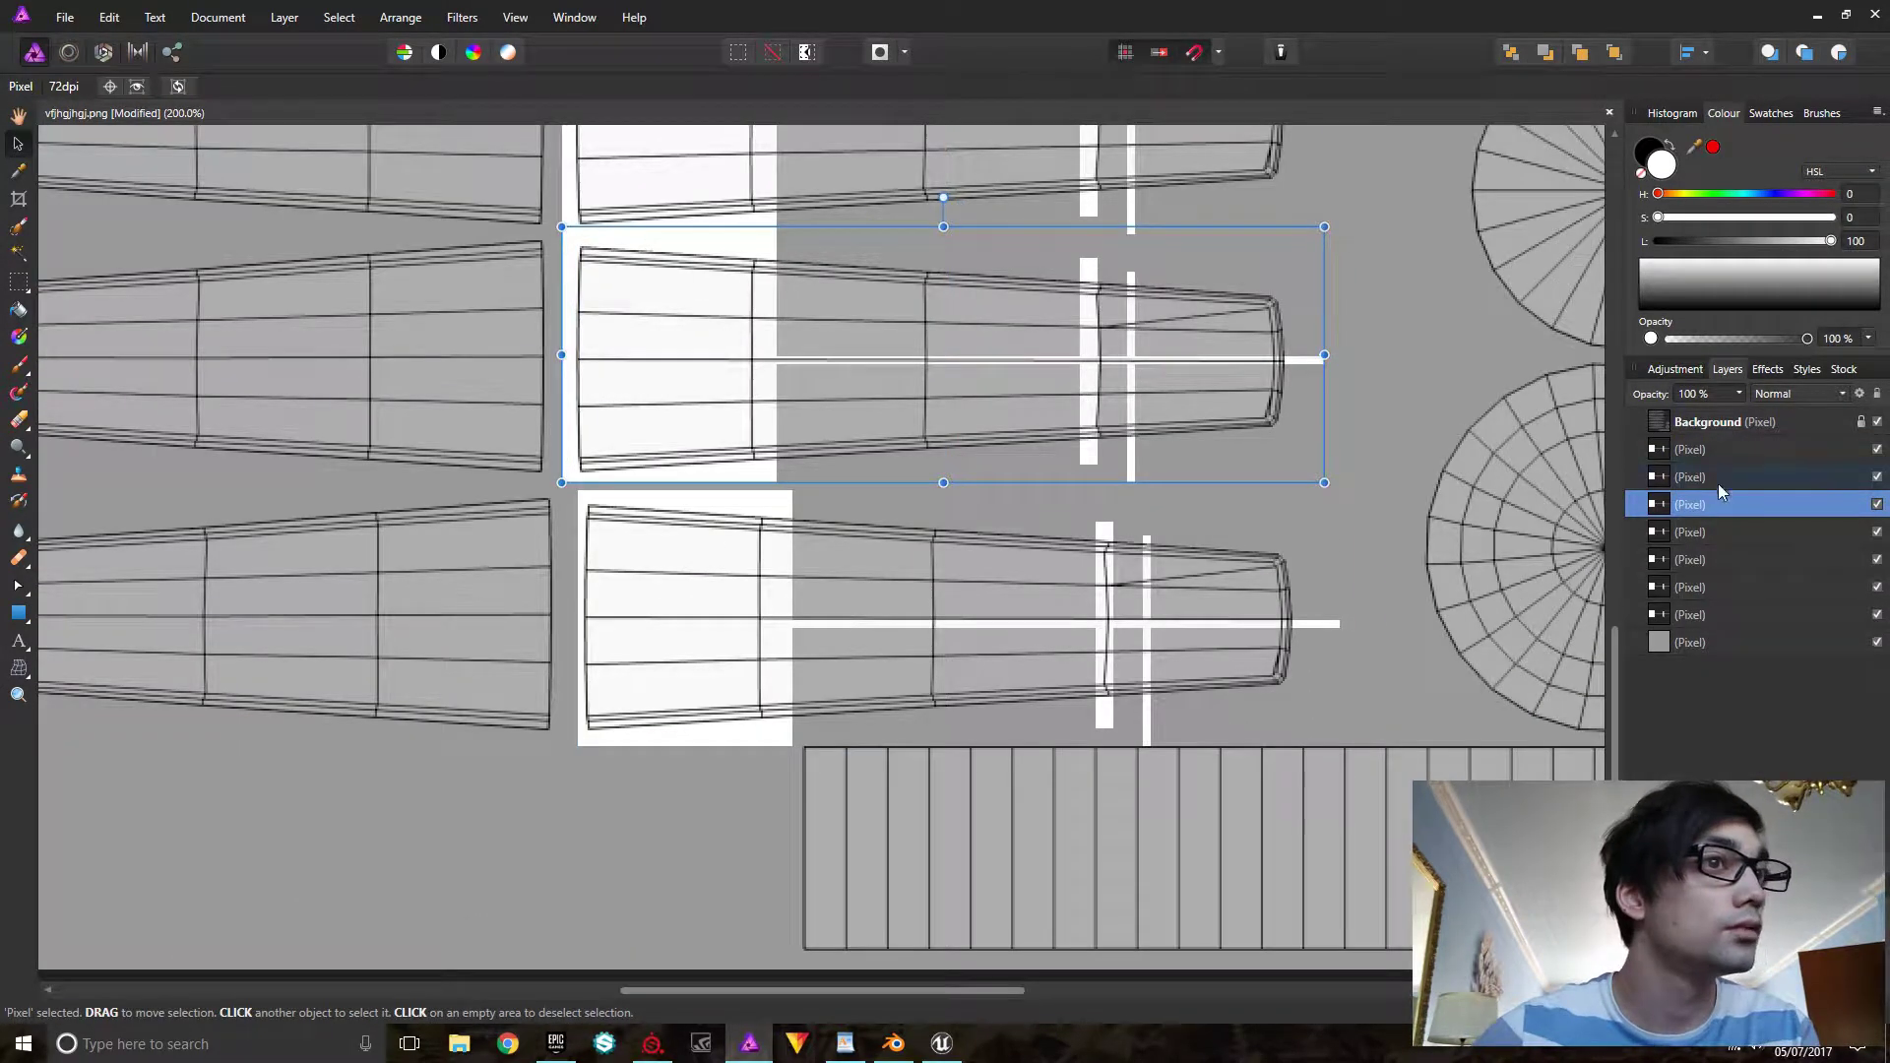
left_click(1716, 450)
left_click_drag(675, 618, 668, 612)
left_click(1398, 365)
key("ctrl+0")
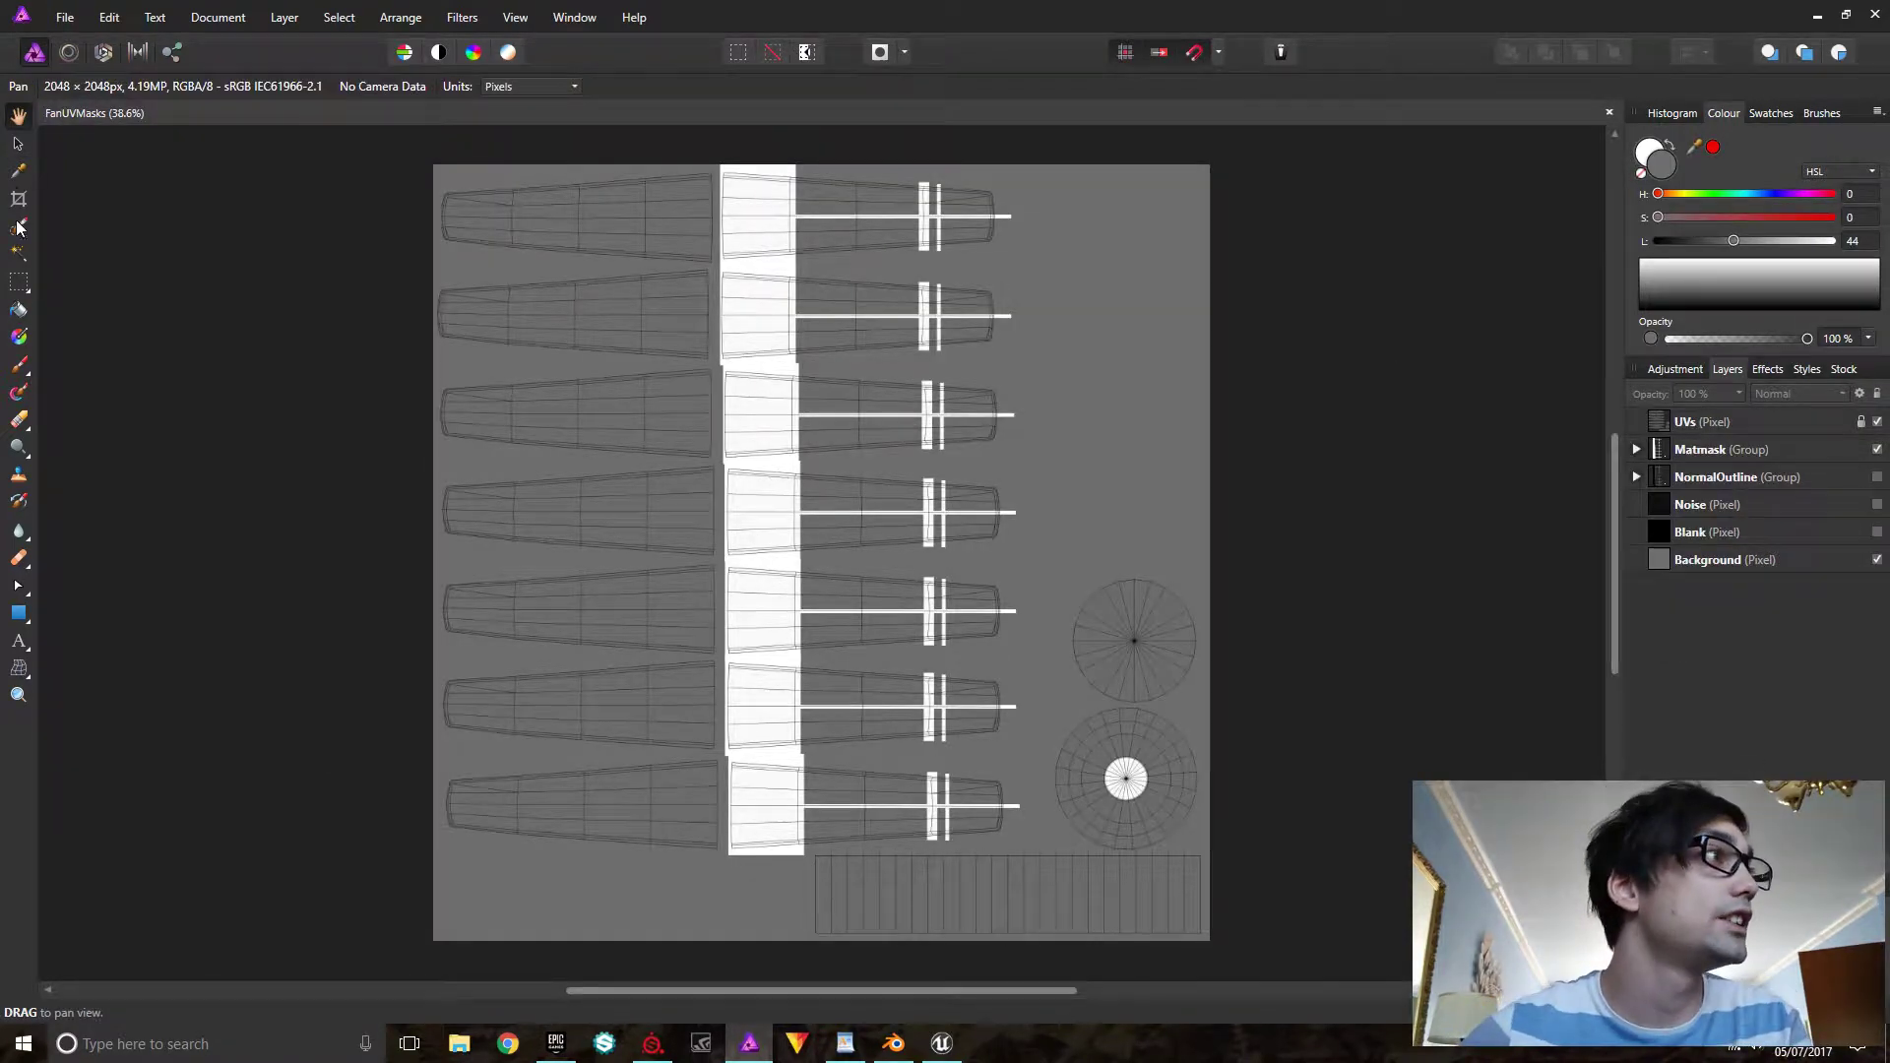
In the FanUVMasks document, show the black Blank layer and hide the UVs layer to leave the white Matmask shapes on black
left_click(17, 283)
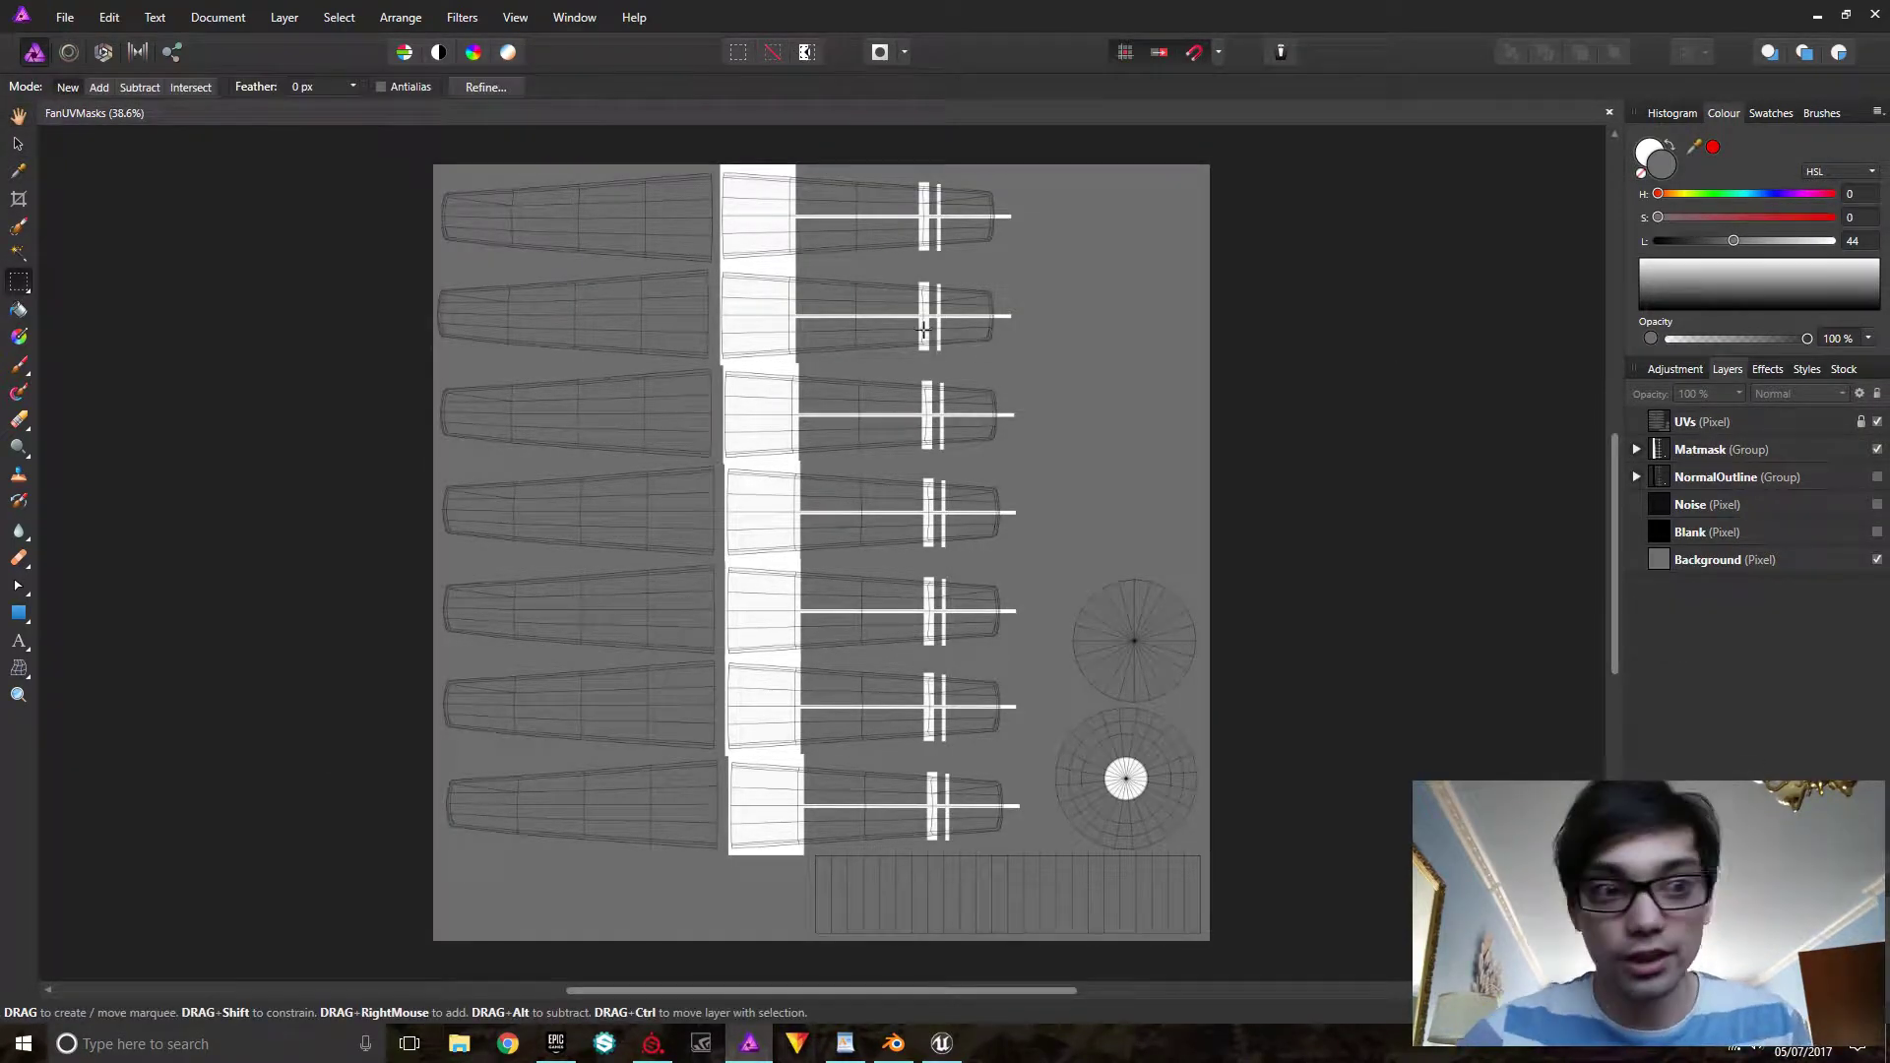
left_click(1877, 533)
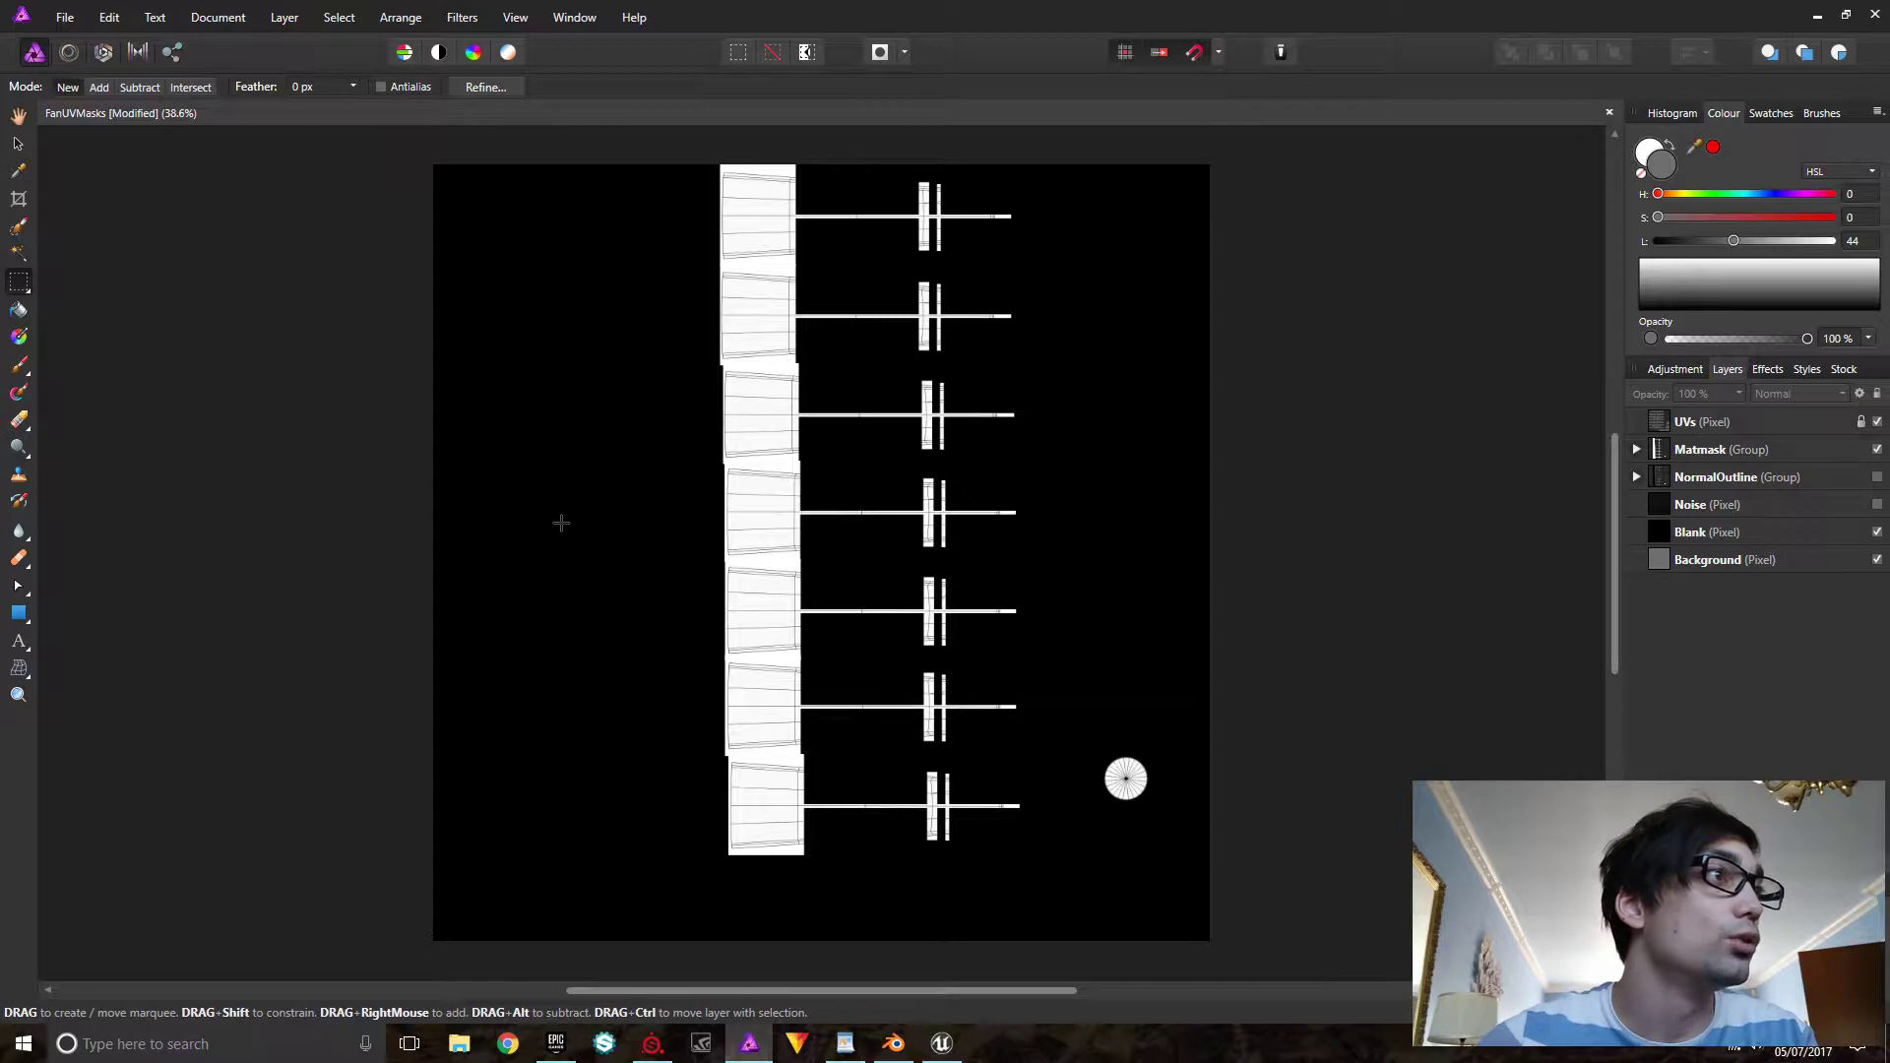
left_click(1877, 423)
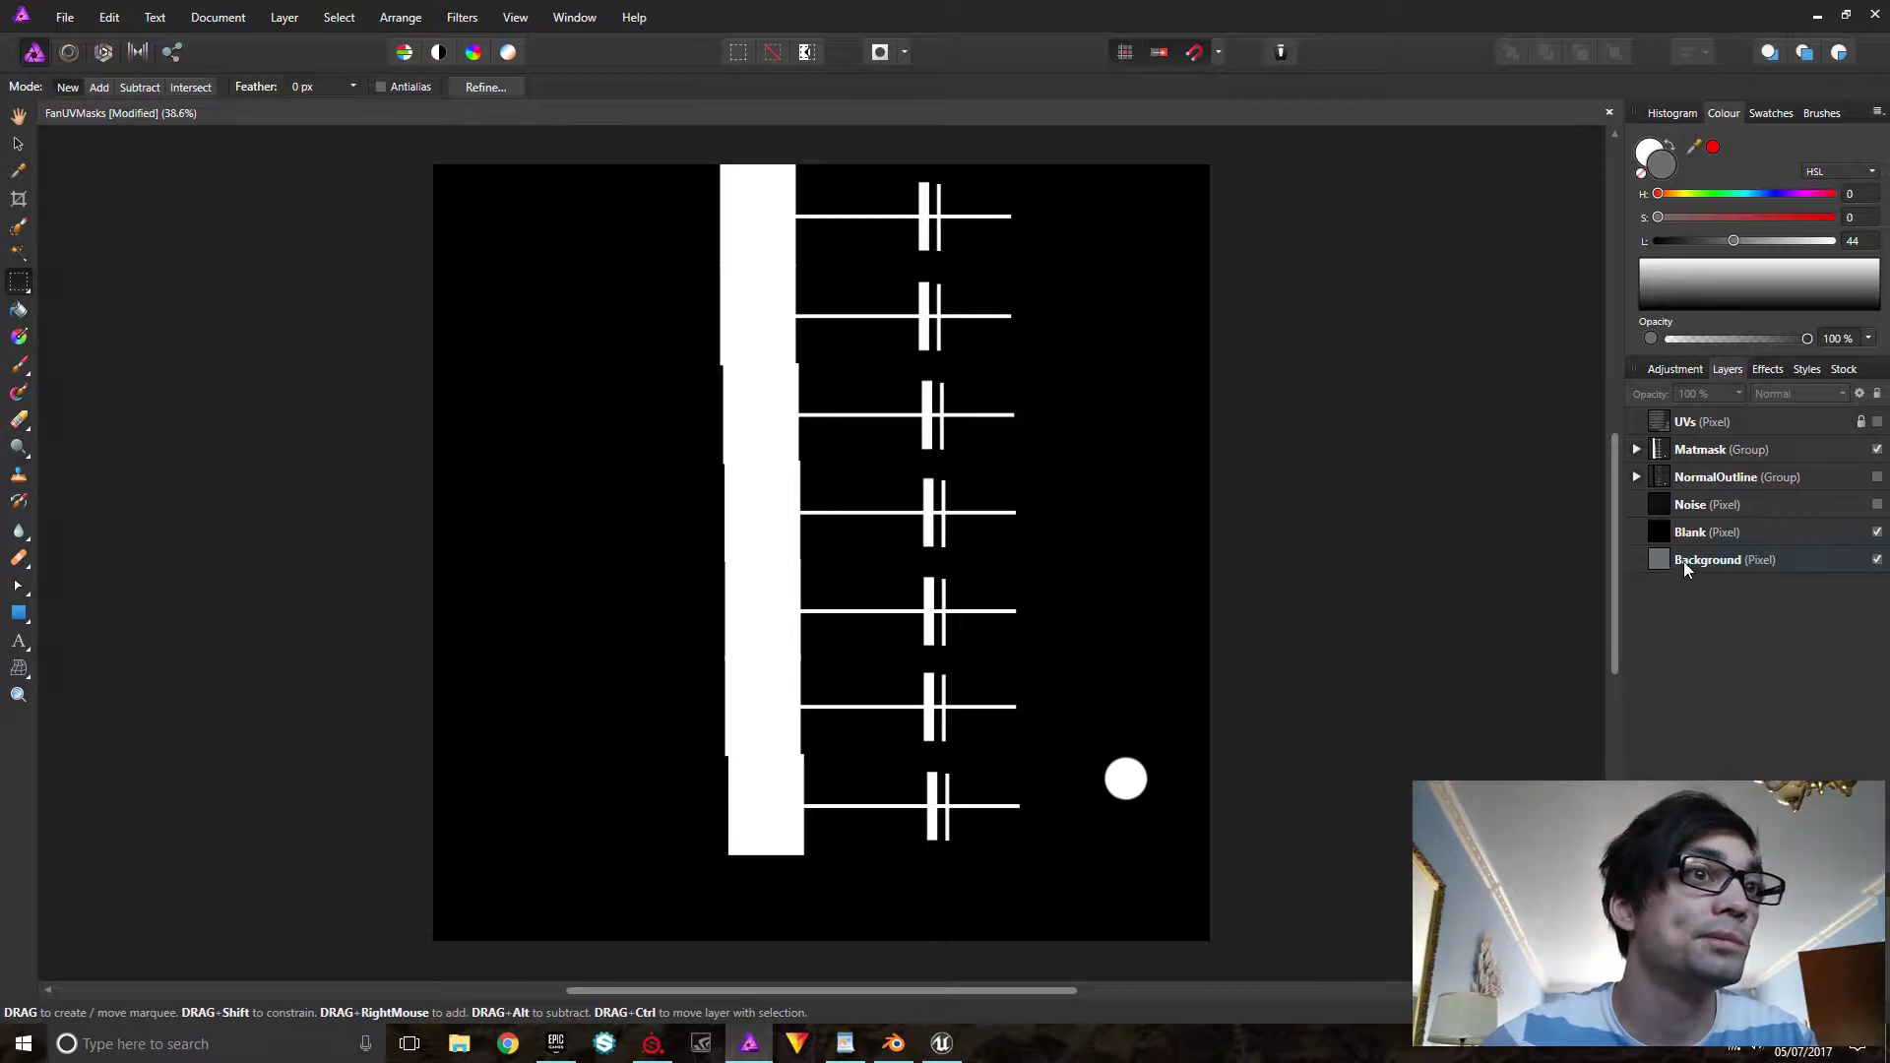
Hide the Matmask group and Background layer, show the NormalOutline group, and examine its outlines up close
left_click(1877, 449)
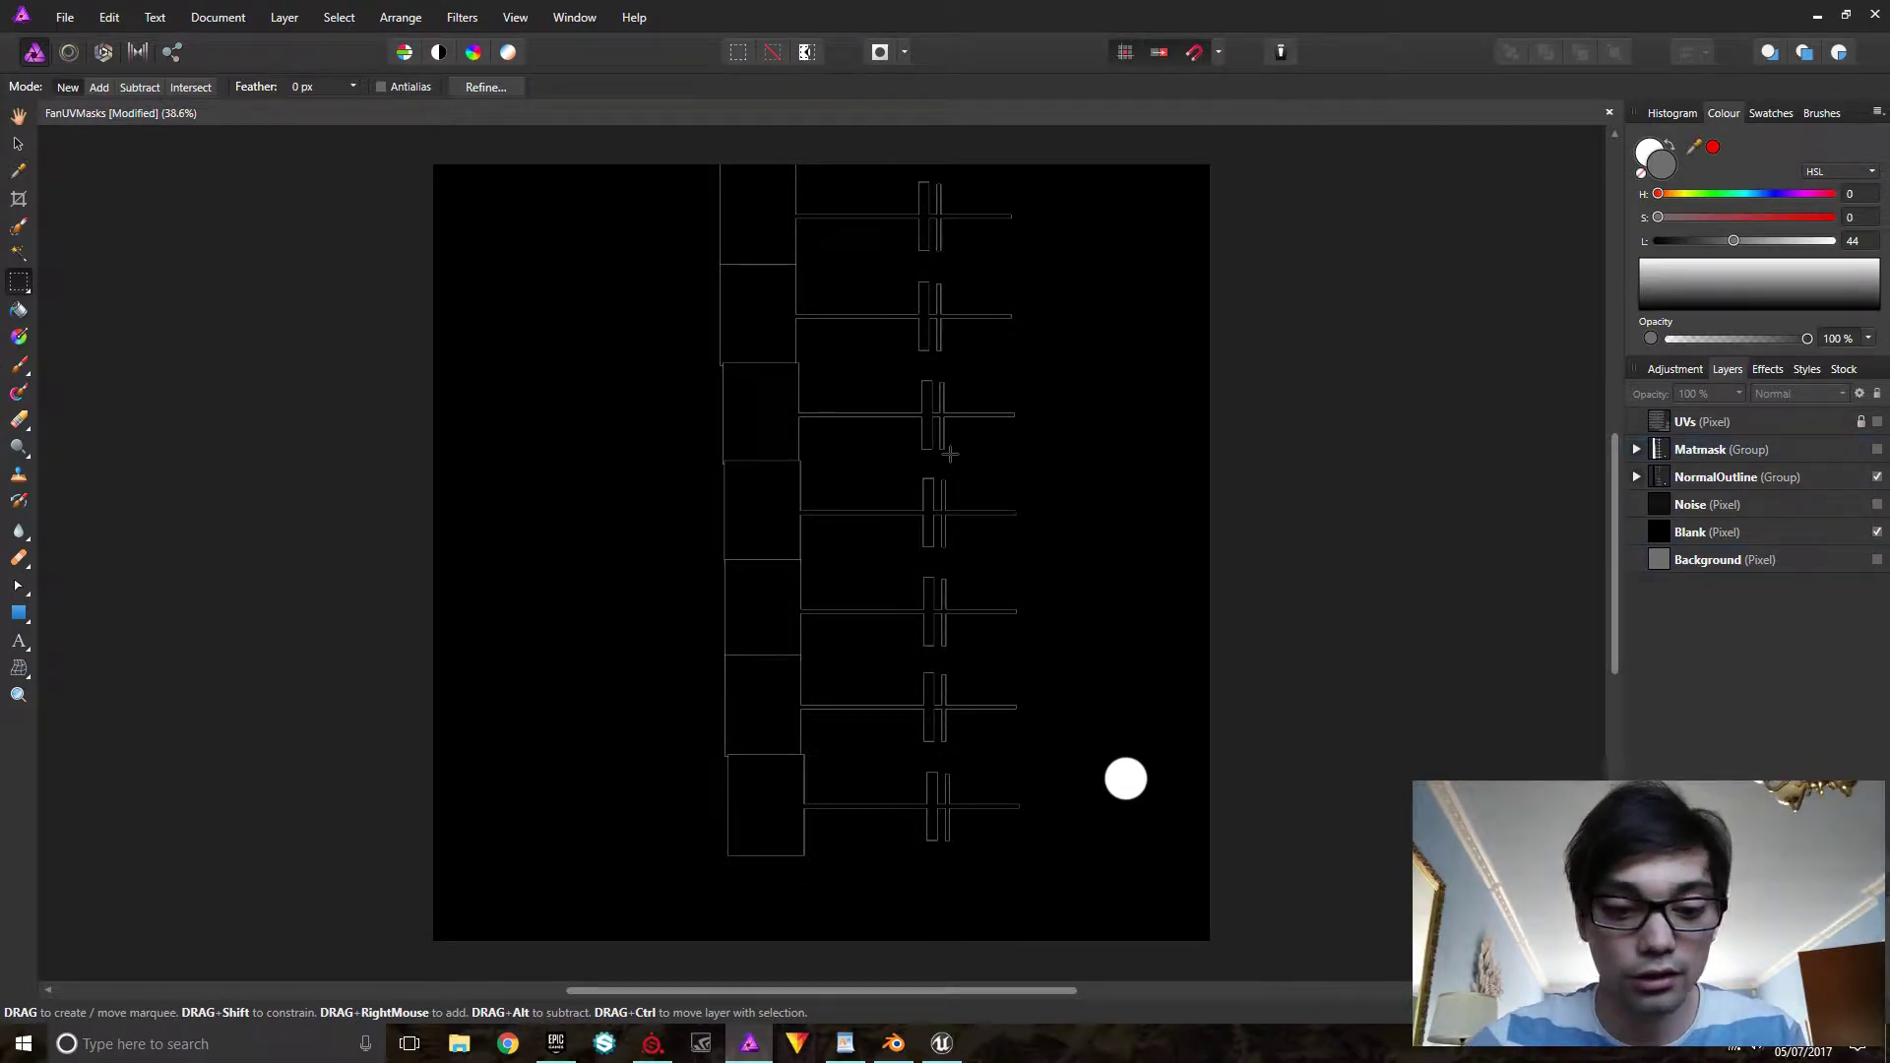
scroll(950, 452, "up", 8, "ctrl")
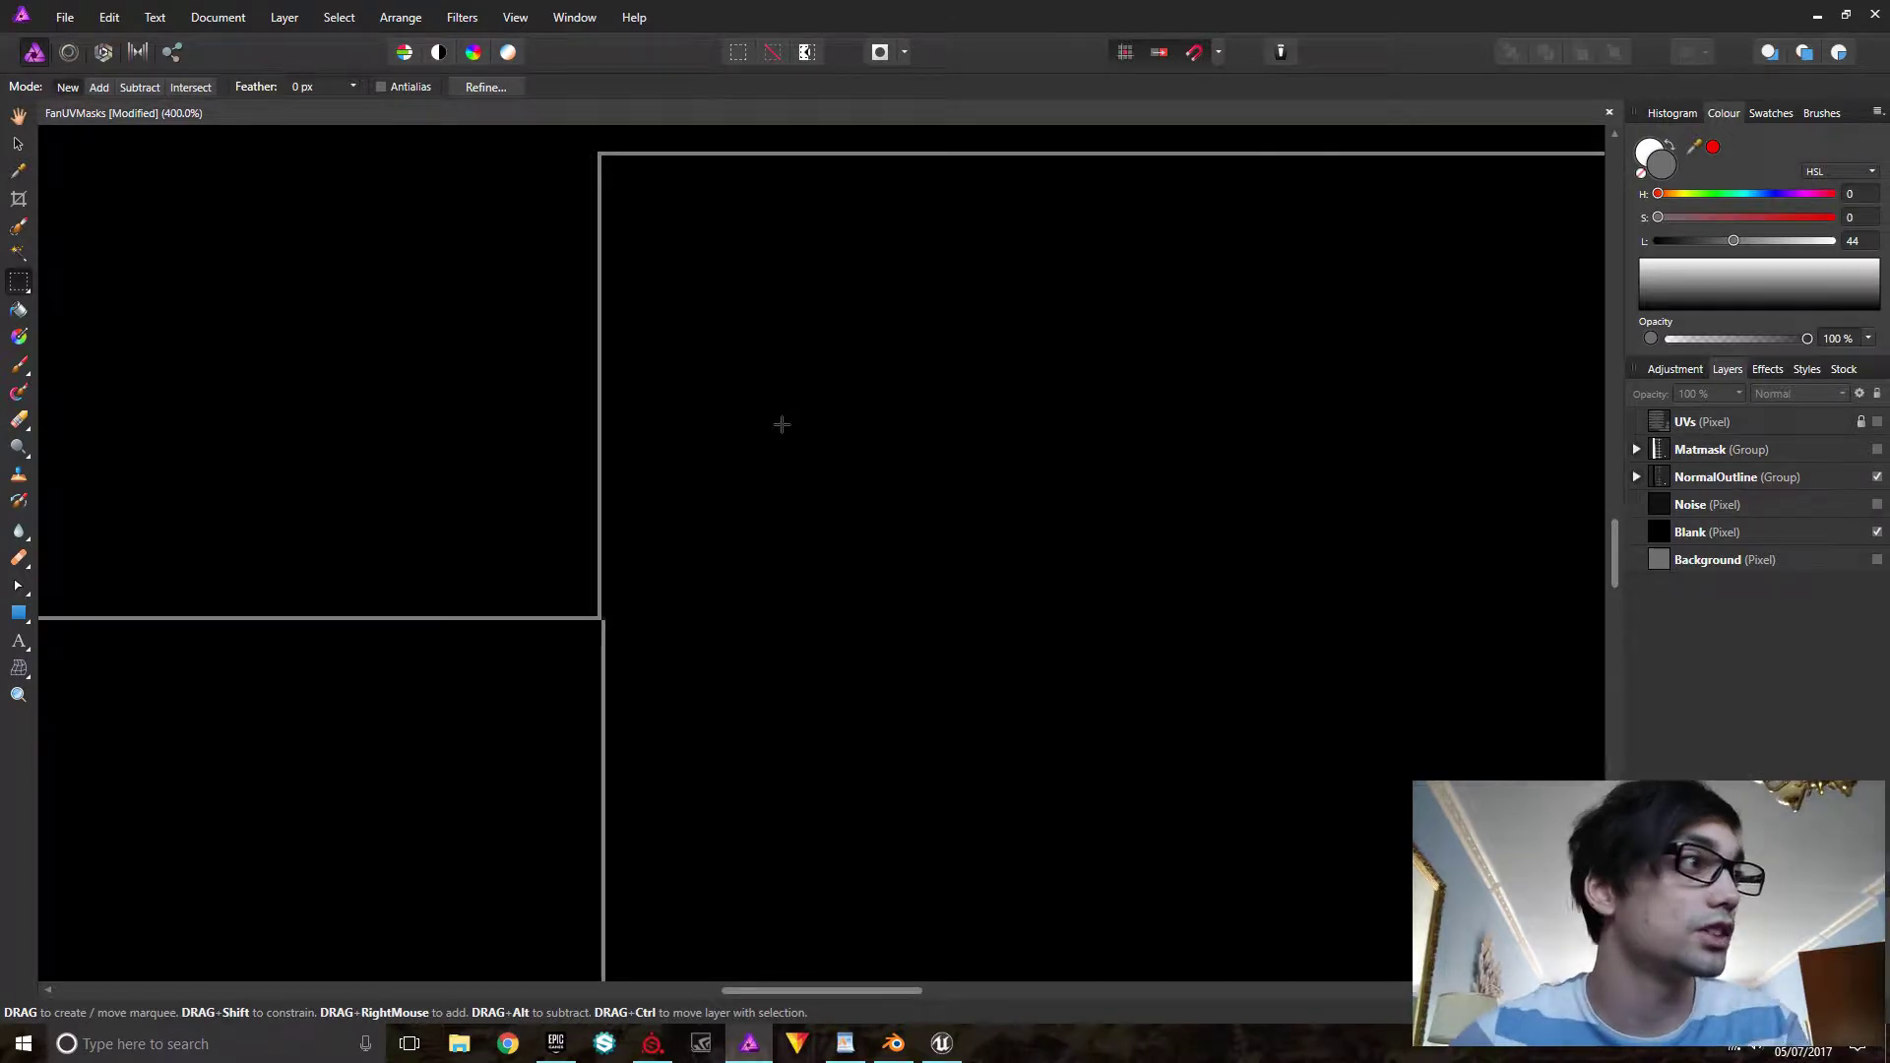
Examine the NormalOutline shapes further down the blade layout, and view them zoomed out
scroll(768, 398, "down", 3)
scroll(764, 370, "down", 3)
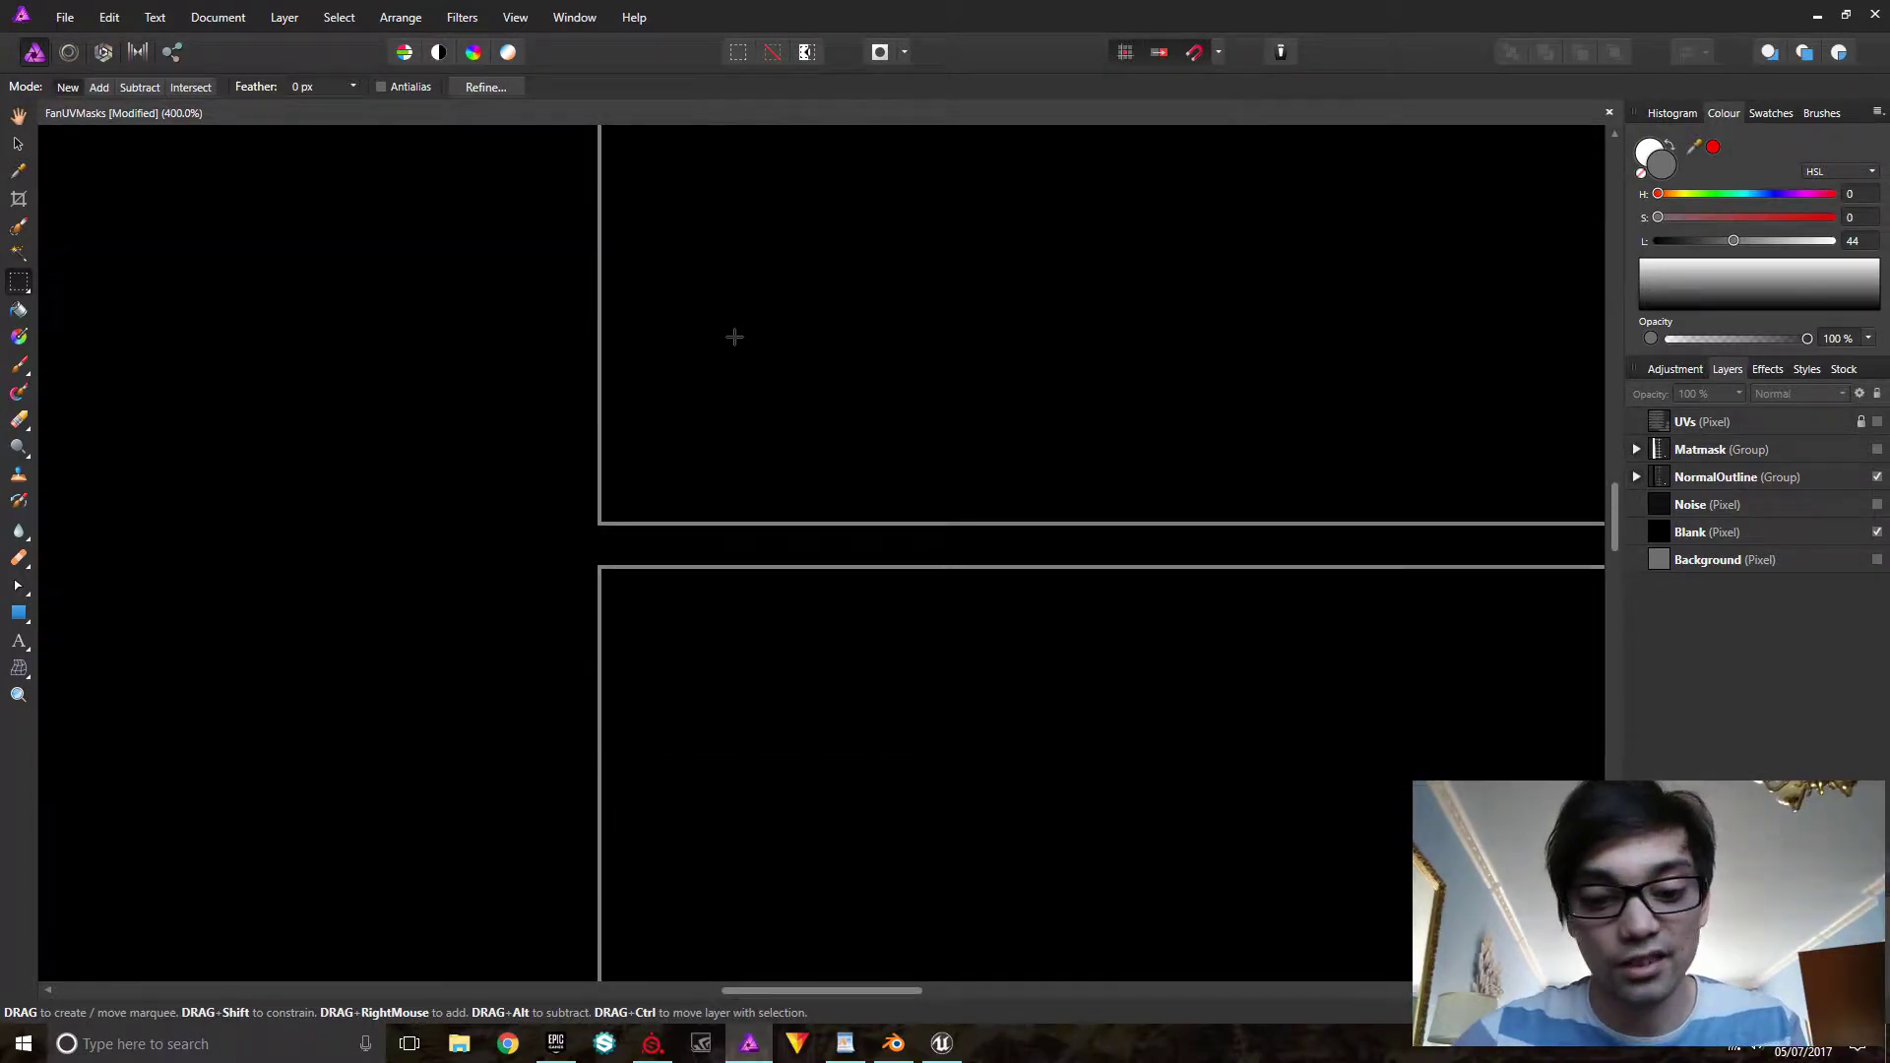
scroll(734, 337, "down", 8, "ctrl")
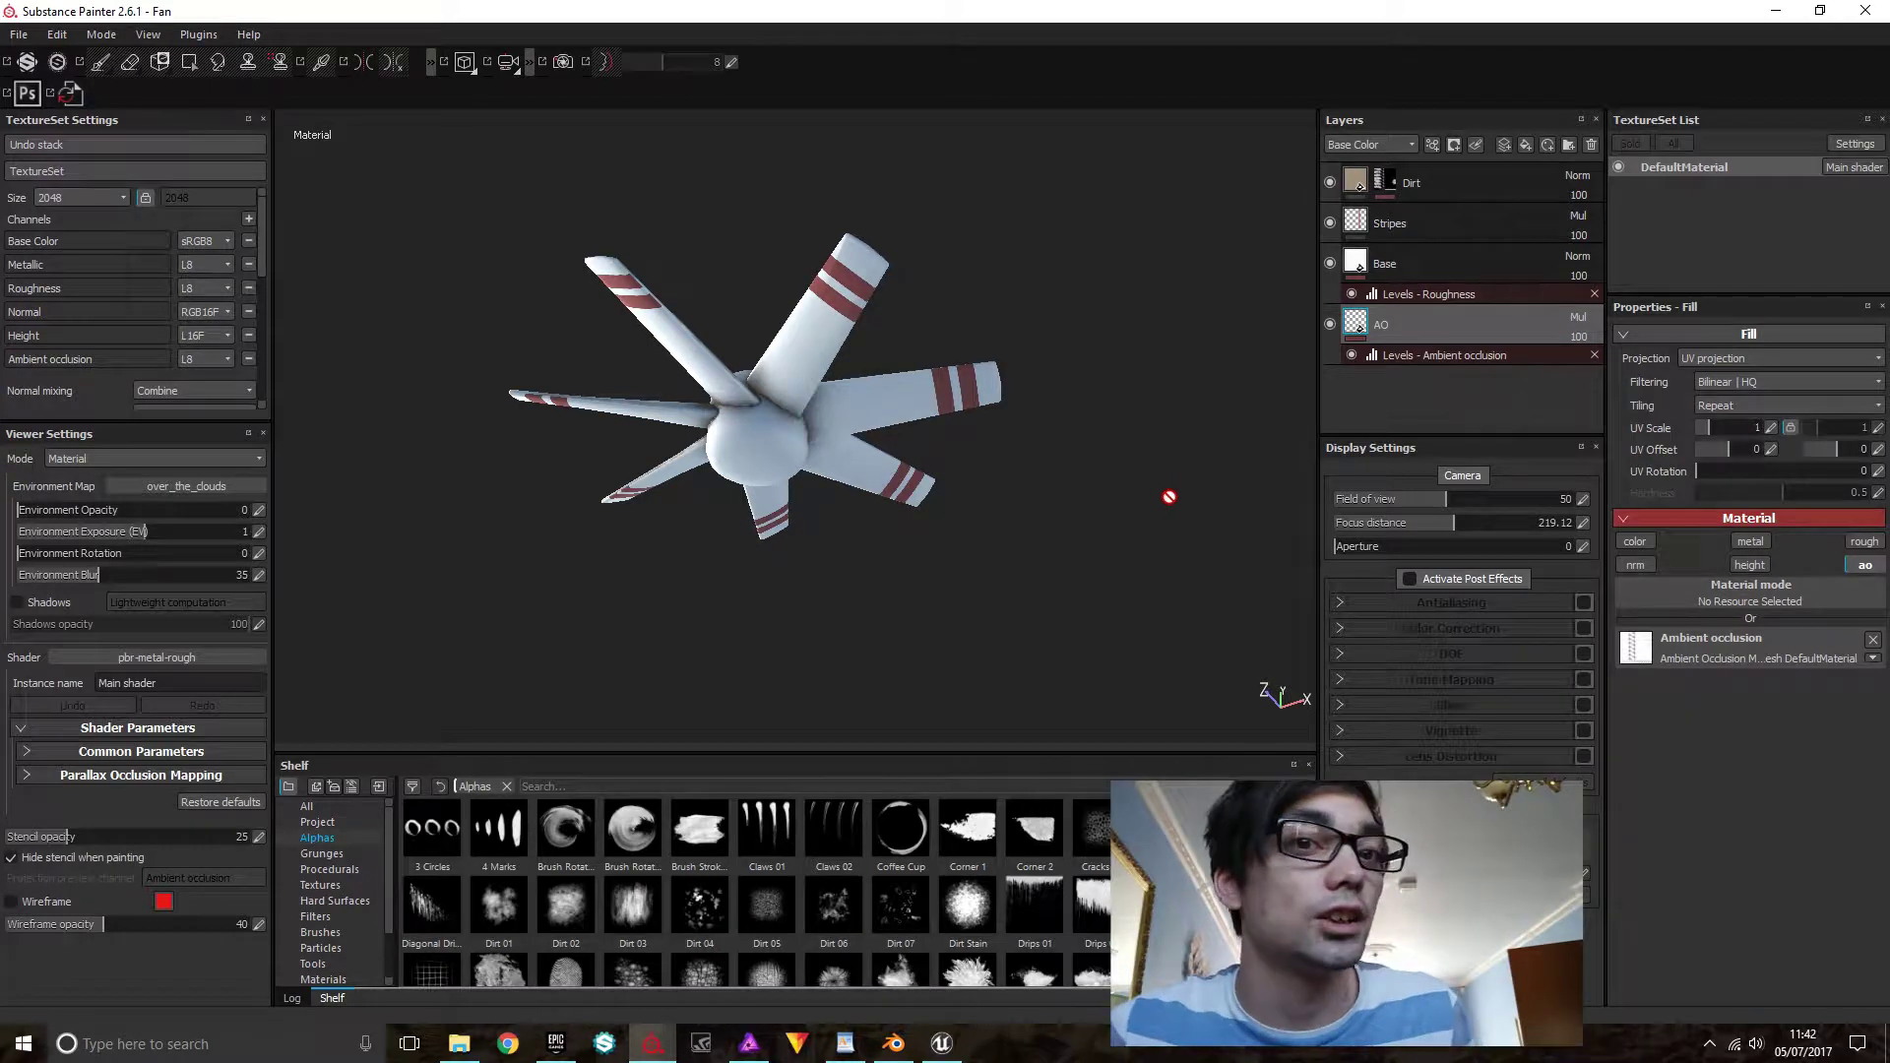
Switch to the Fan project in Substance Painter and delete the Dirt, Stripes and Base layers, leaving only the AO layer
left_click_drag(773, 465, 926, 418, "alt")
left_click(1467, 186)
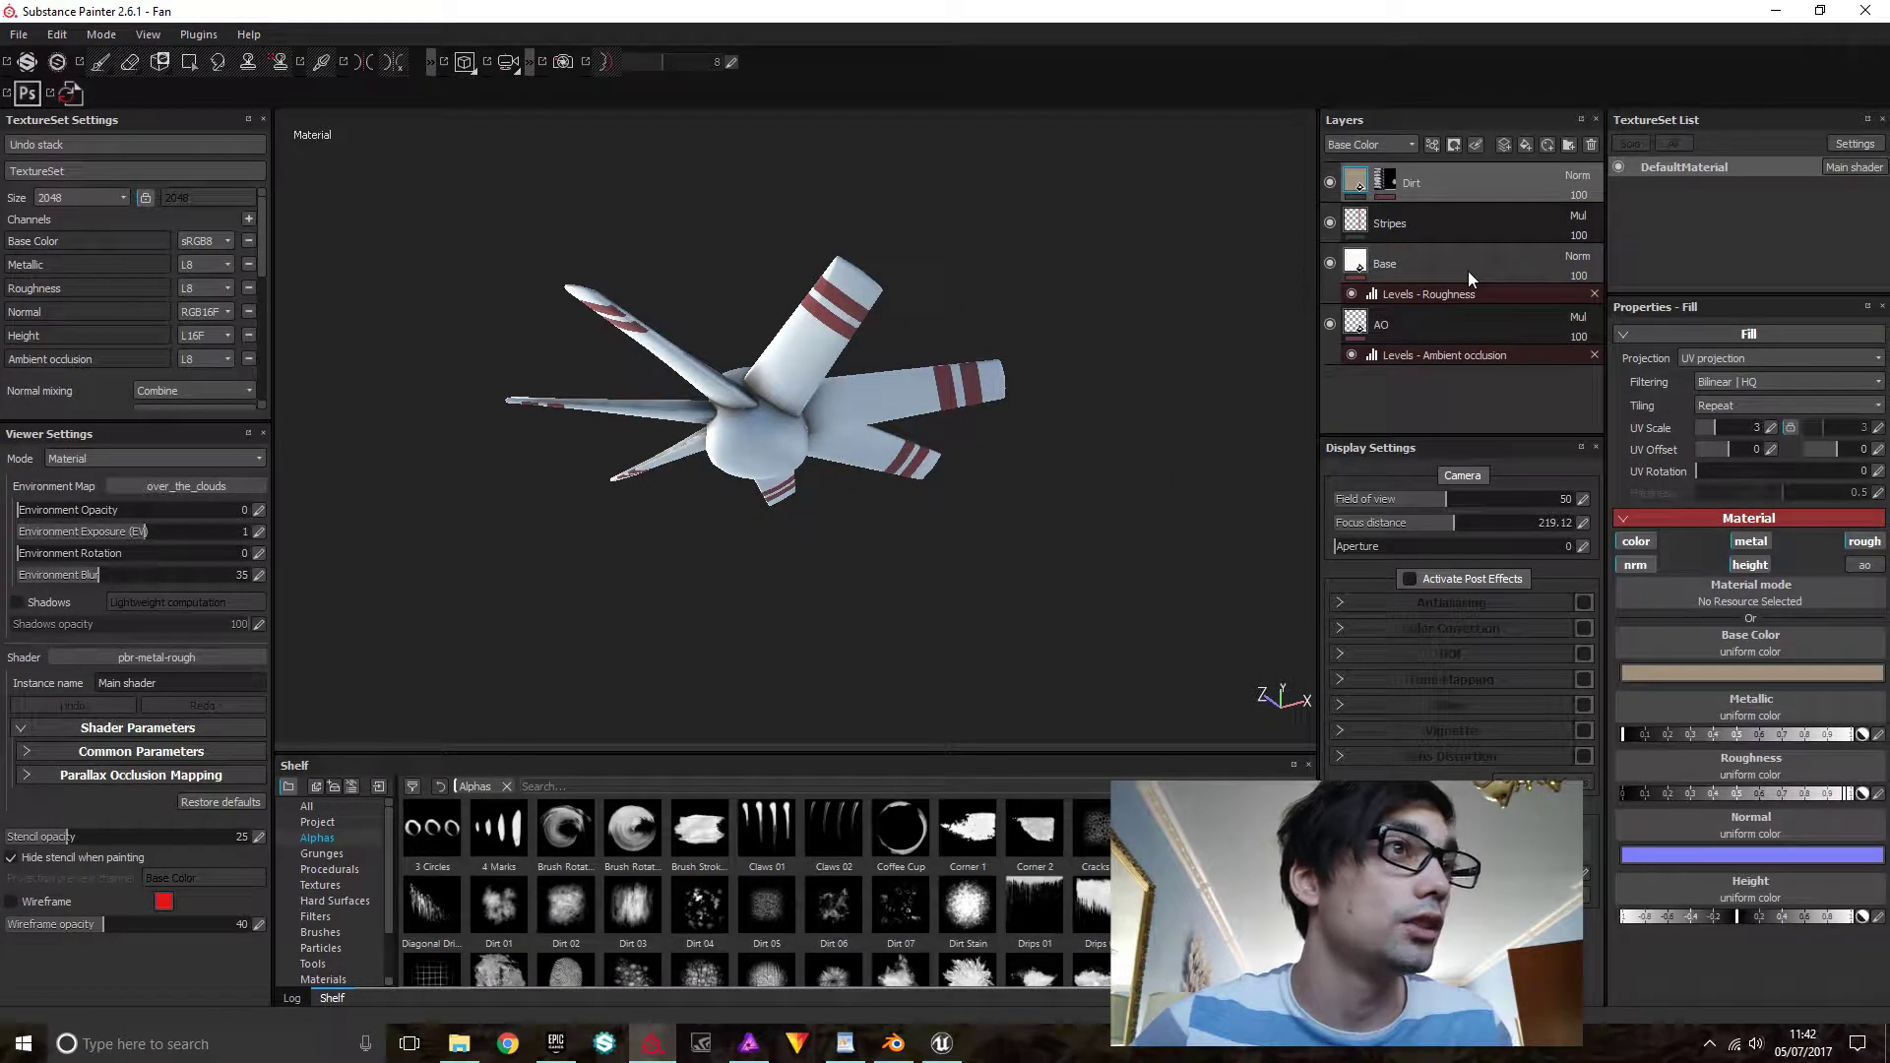
left_click(1468, 272, "shift")
key("Delete")
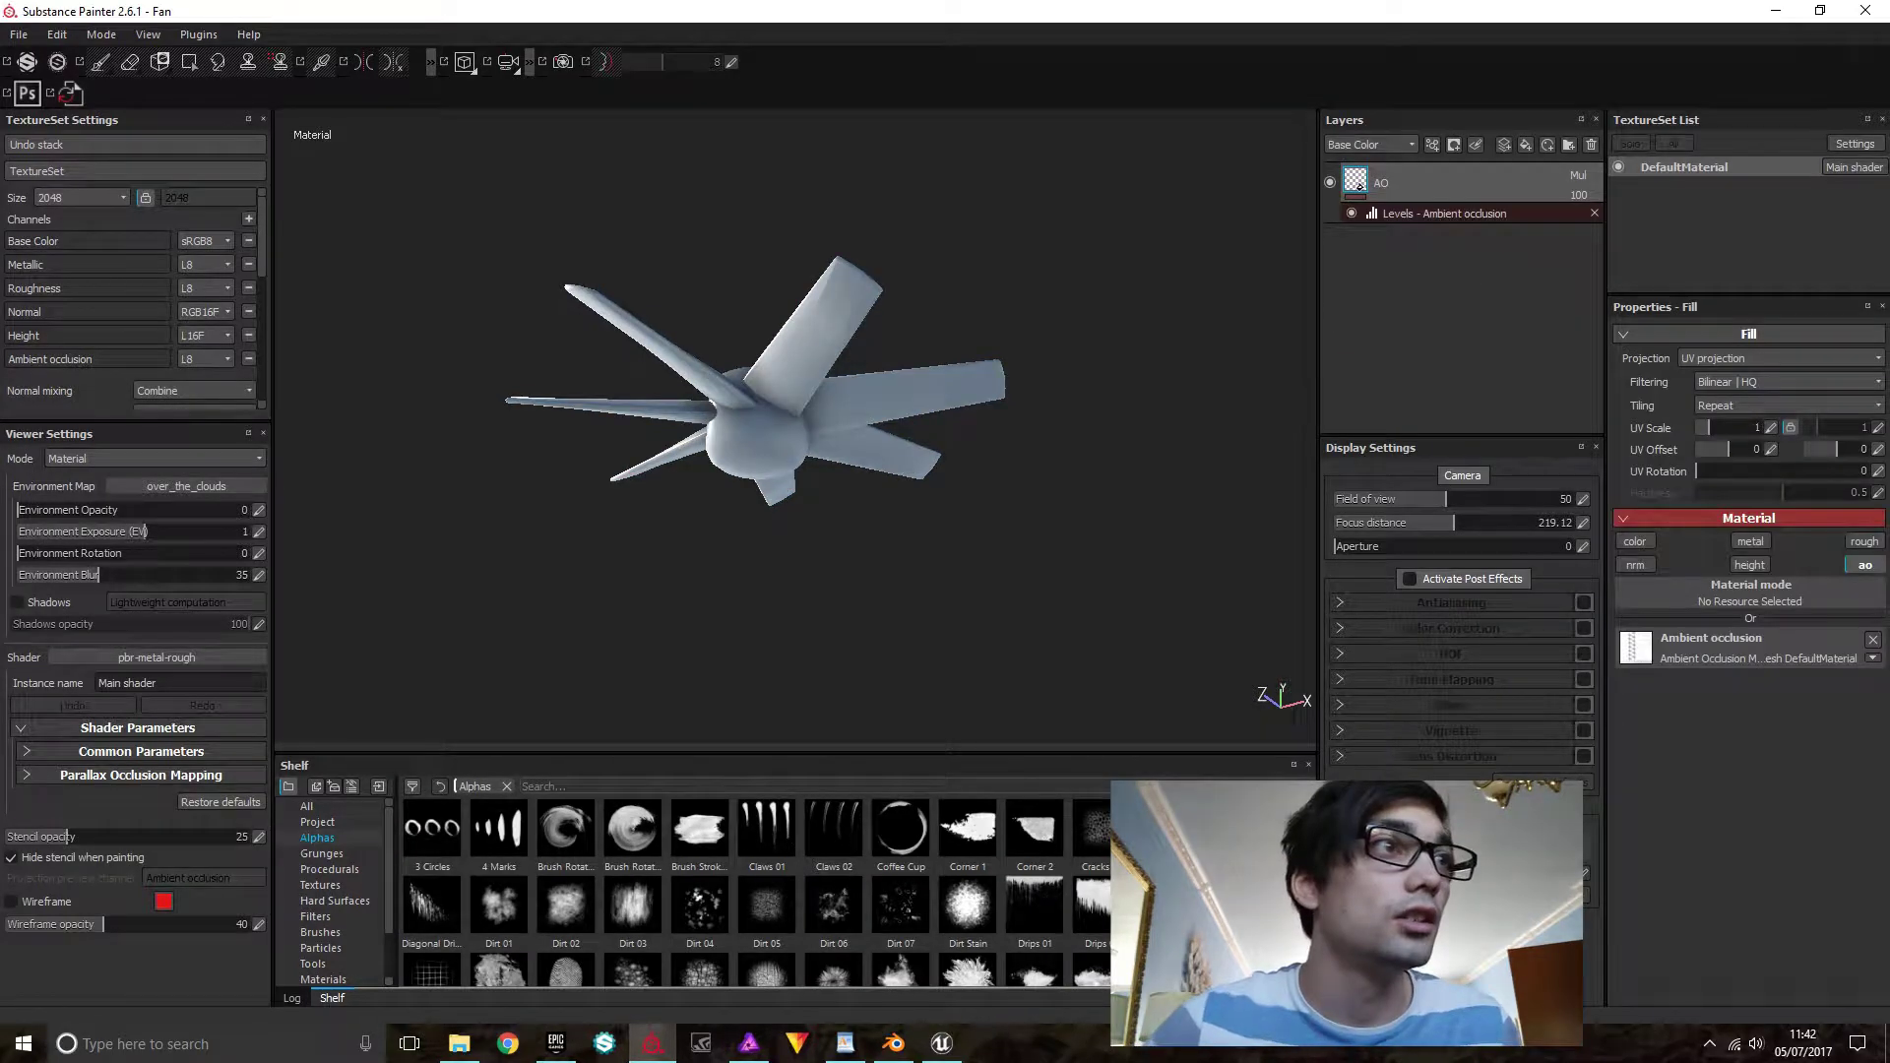
Open the Masks > Fan folder in File Explorer and preview the FanUVNoiseMask and FanUVNormalMask images one after the other
key("alt+Tab")
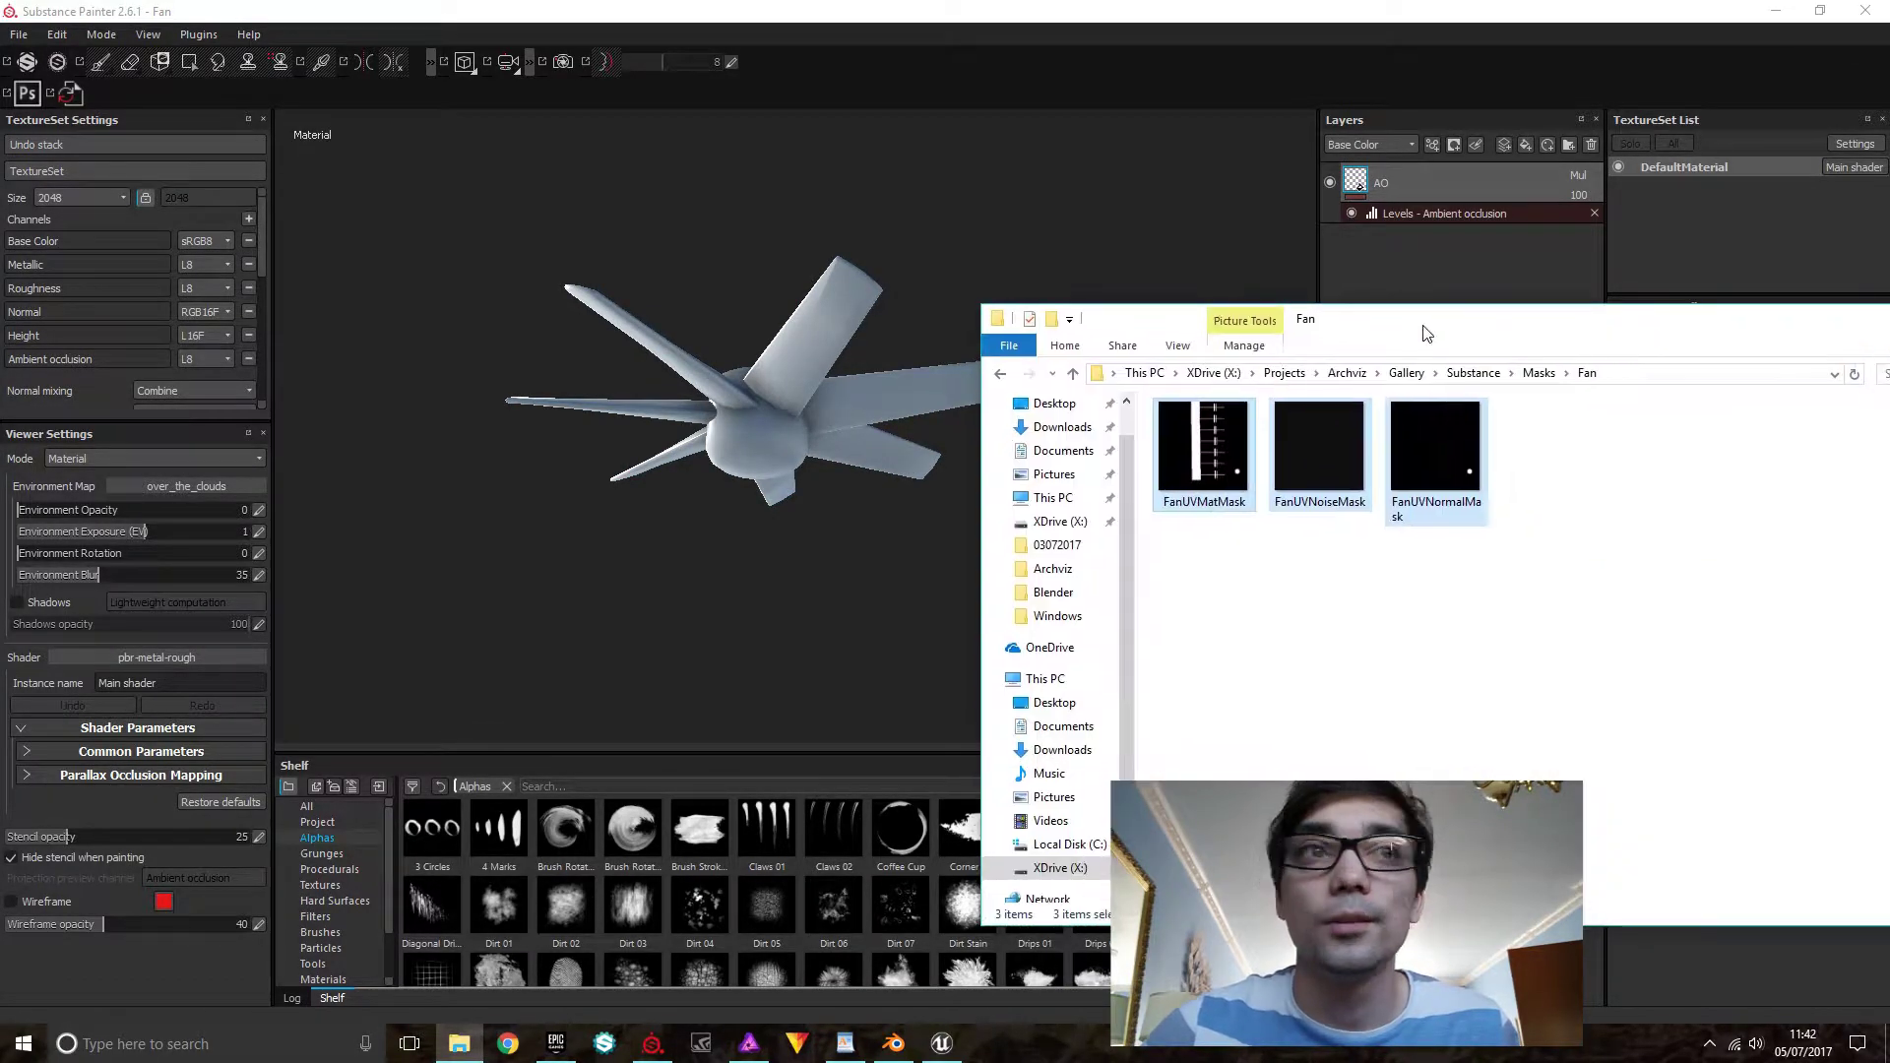
left_click(1119, 384)
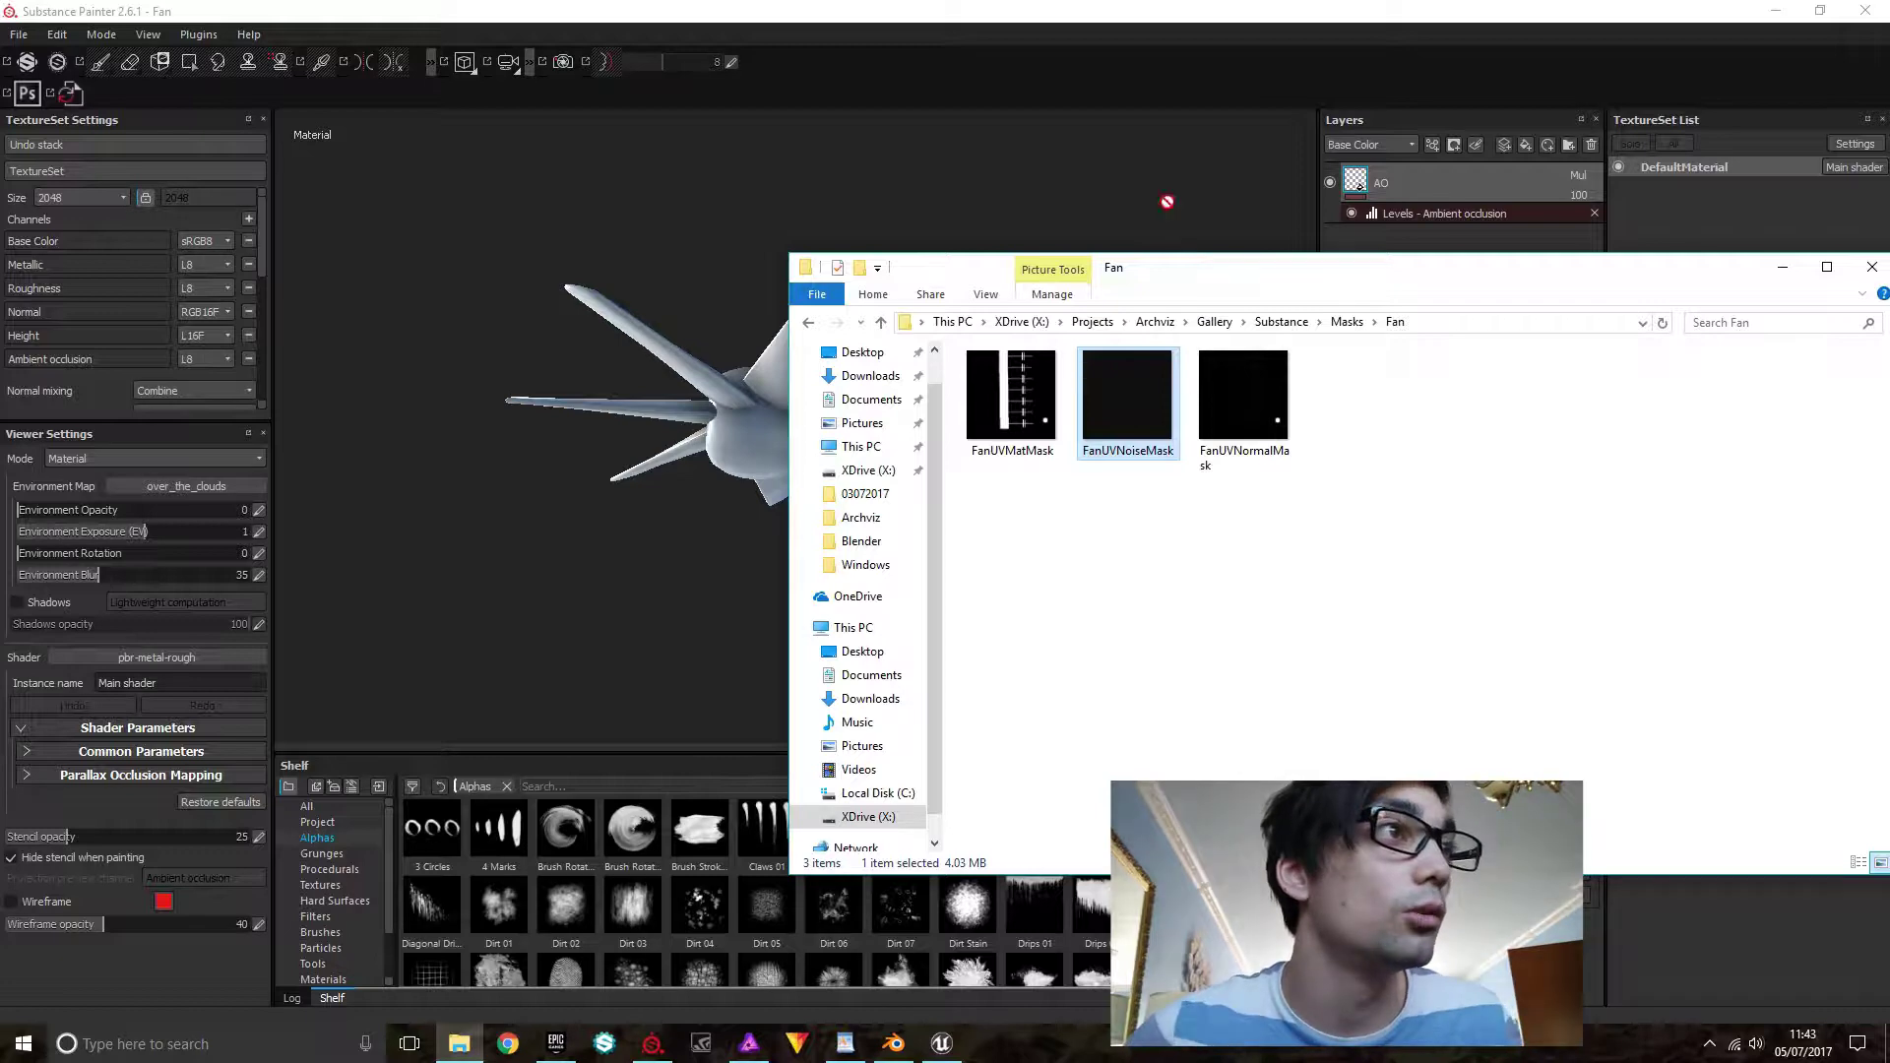
double_click(1134, 407)
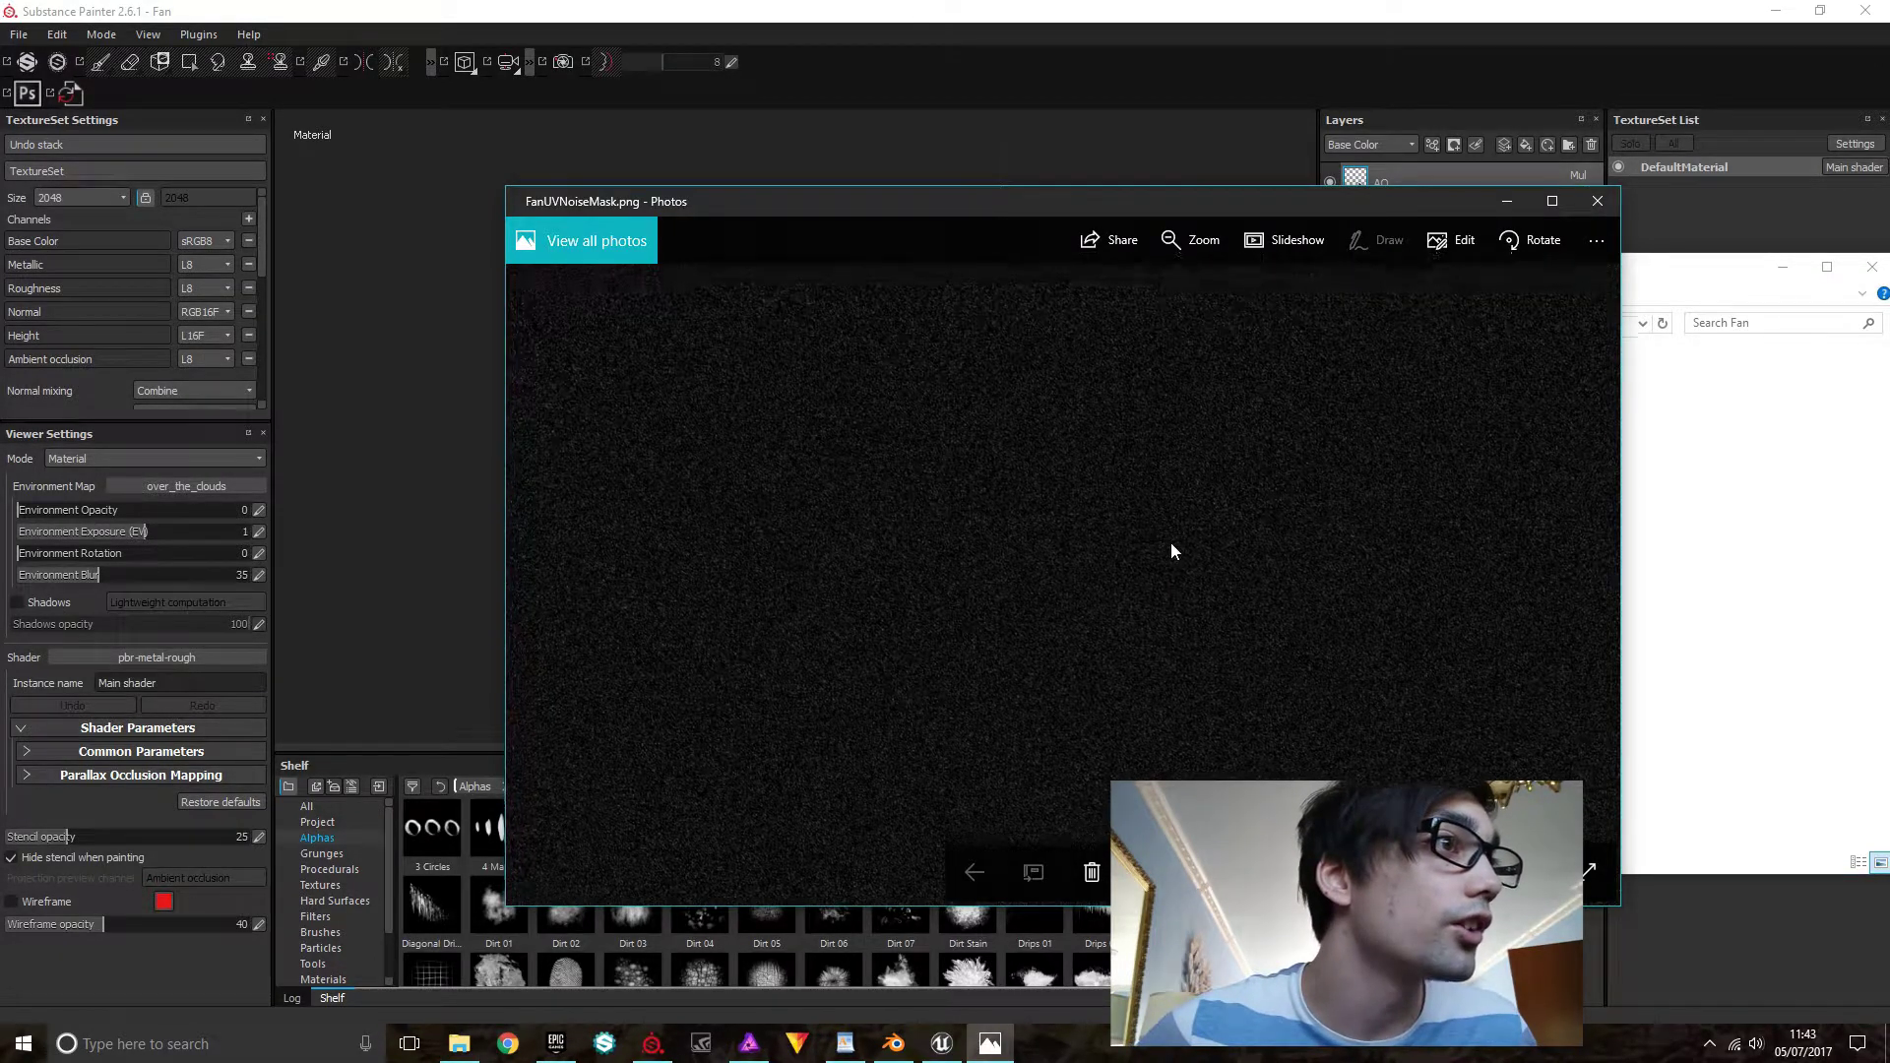
left_click(1597, 201)
left_click(1268, 396)
double_click(1268, 397)
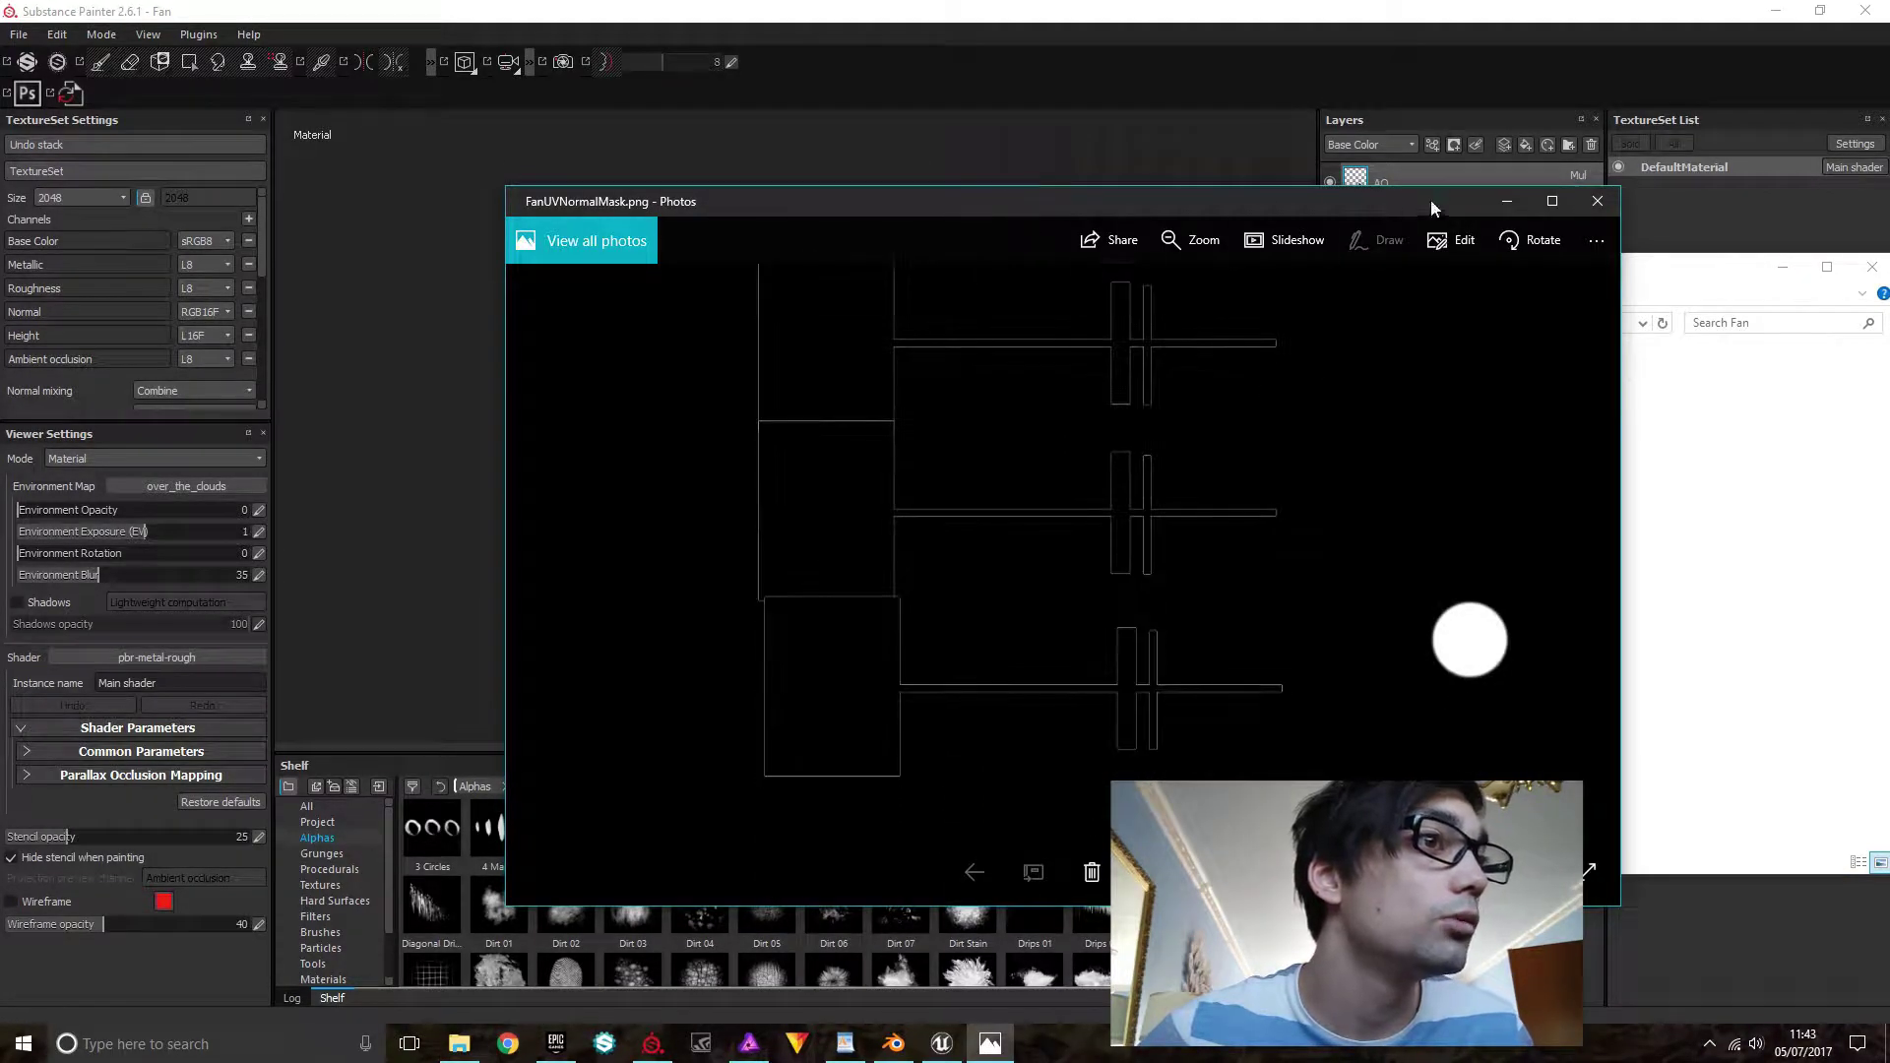
left_click(1600, 204)
Bring the three fan mask images from the folder into Substance Painter's shelf for import
left_click(1473, 515)
left_click_drag(1367, 271, 1889, 324)
mouse_move(1889, 590)
left_mouse_down()
mouse_move(1117, 643)
mouse_move(966, 927)
left_mouse_up()
Set the usage of FanUVMatMask, FanUVNoiseMask and FanUVNormalMask to texture and import them into the current session
left_click(1176, 313)
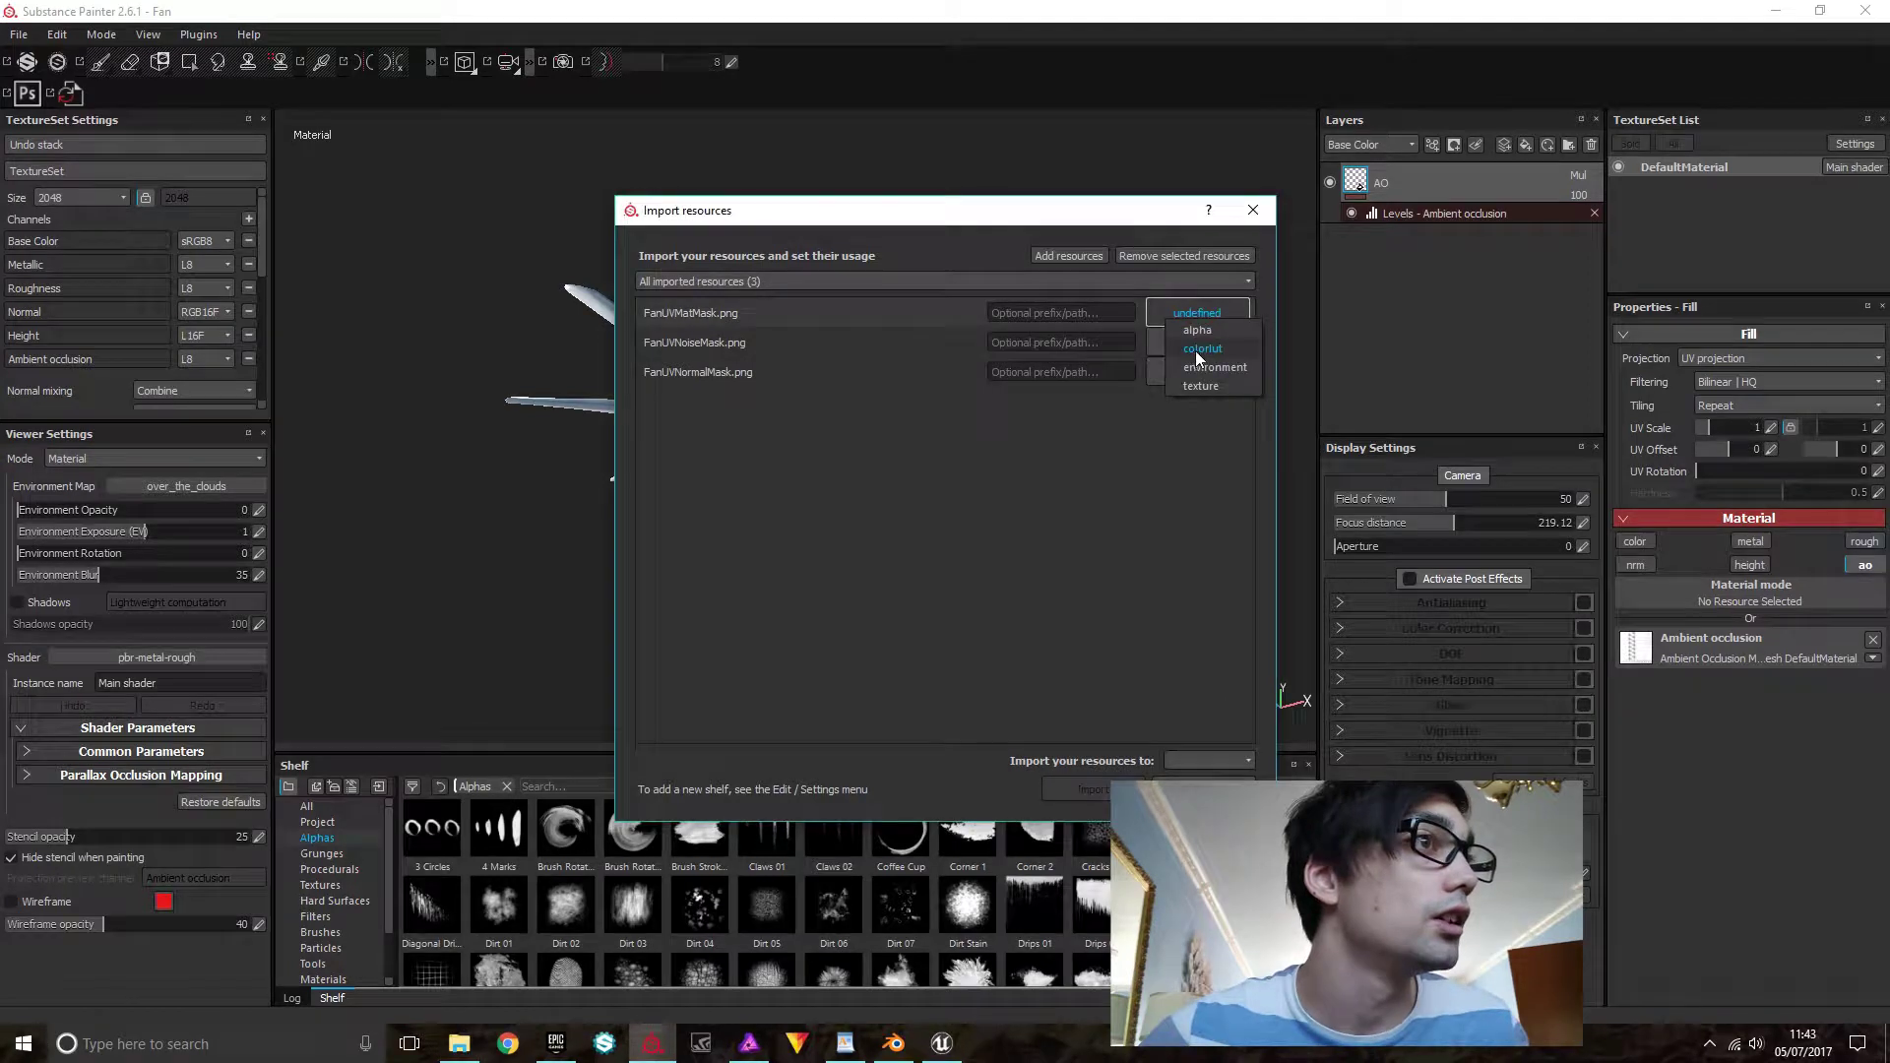
left_click(1205, 388)
left_click(1197, 342)
left_click(1211, 413)
left_click(1212, 379)
left_click(1249, 458)
left_click(1185, 760)
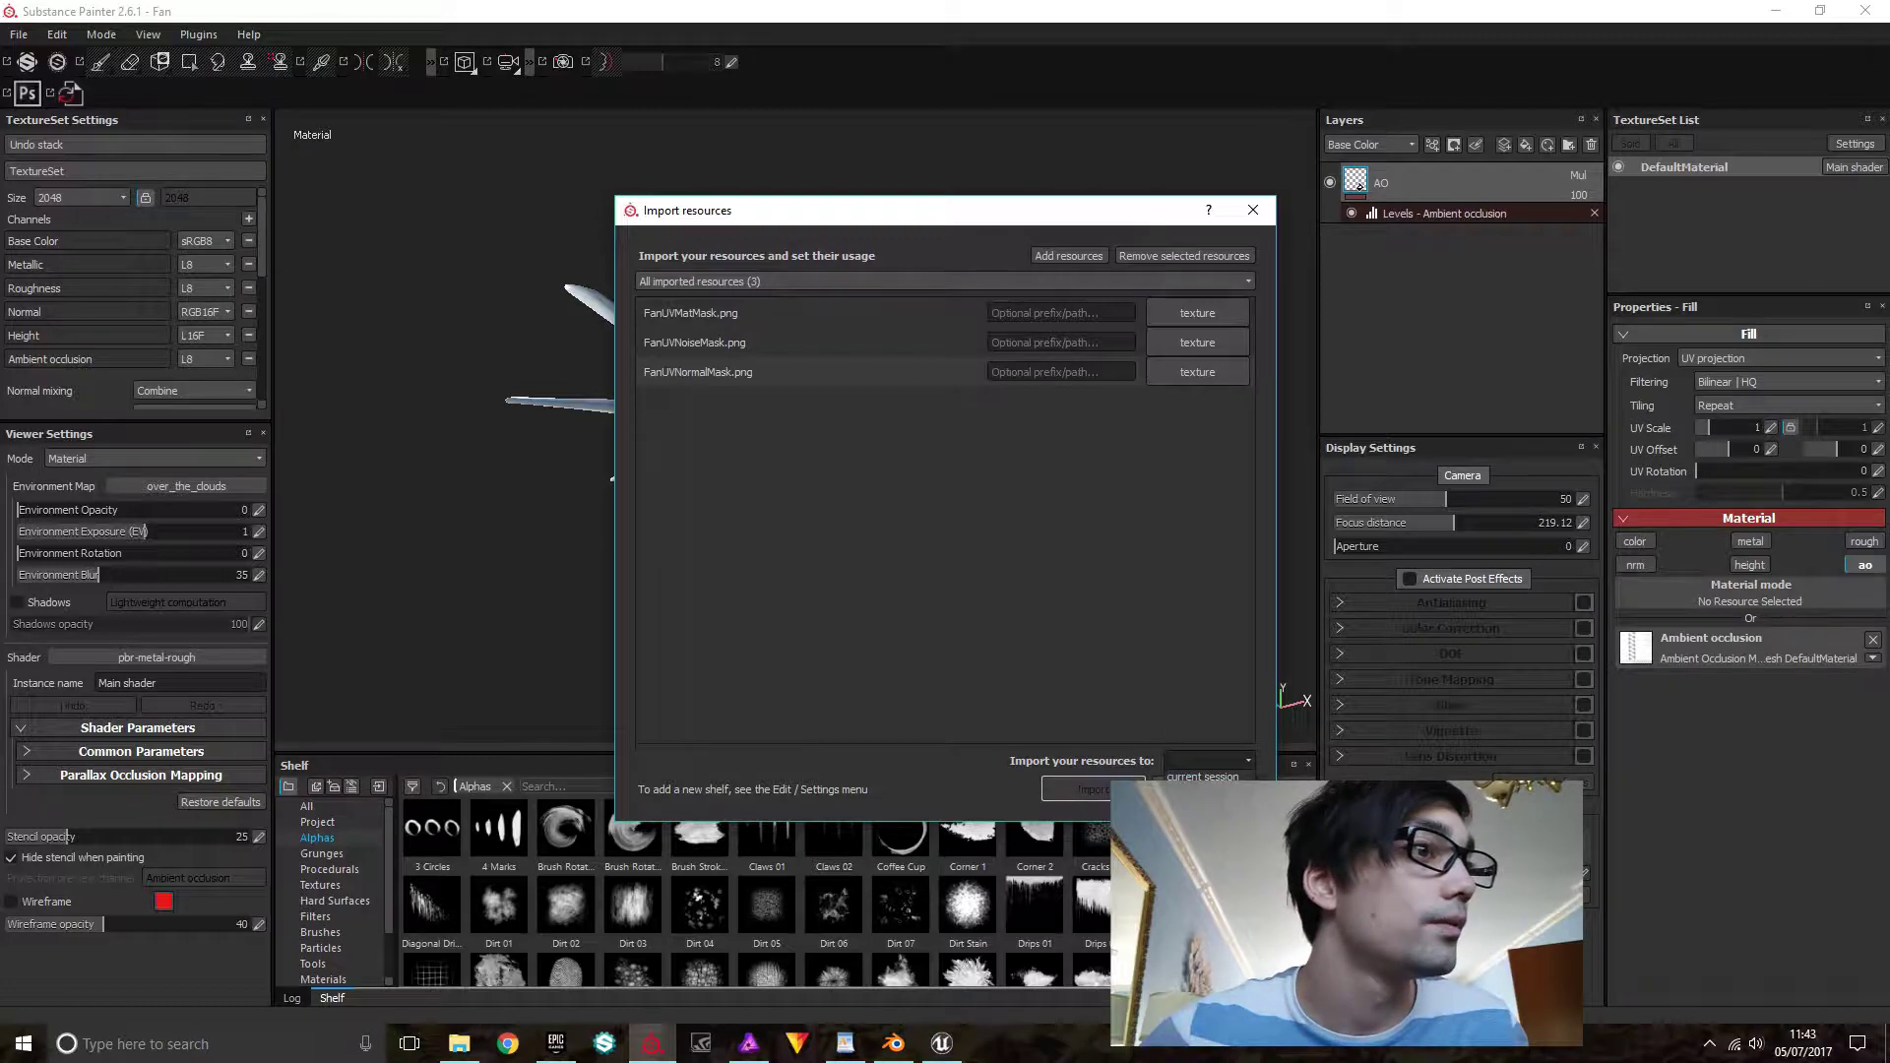
left_click(1202, 776)
left_click(1089, 792)
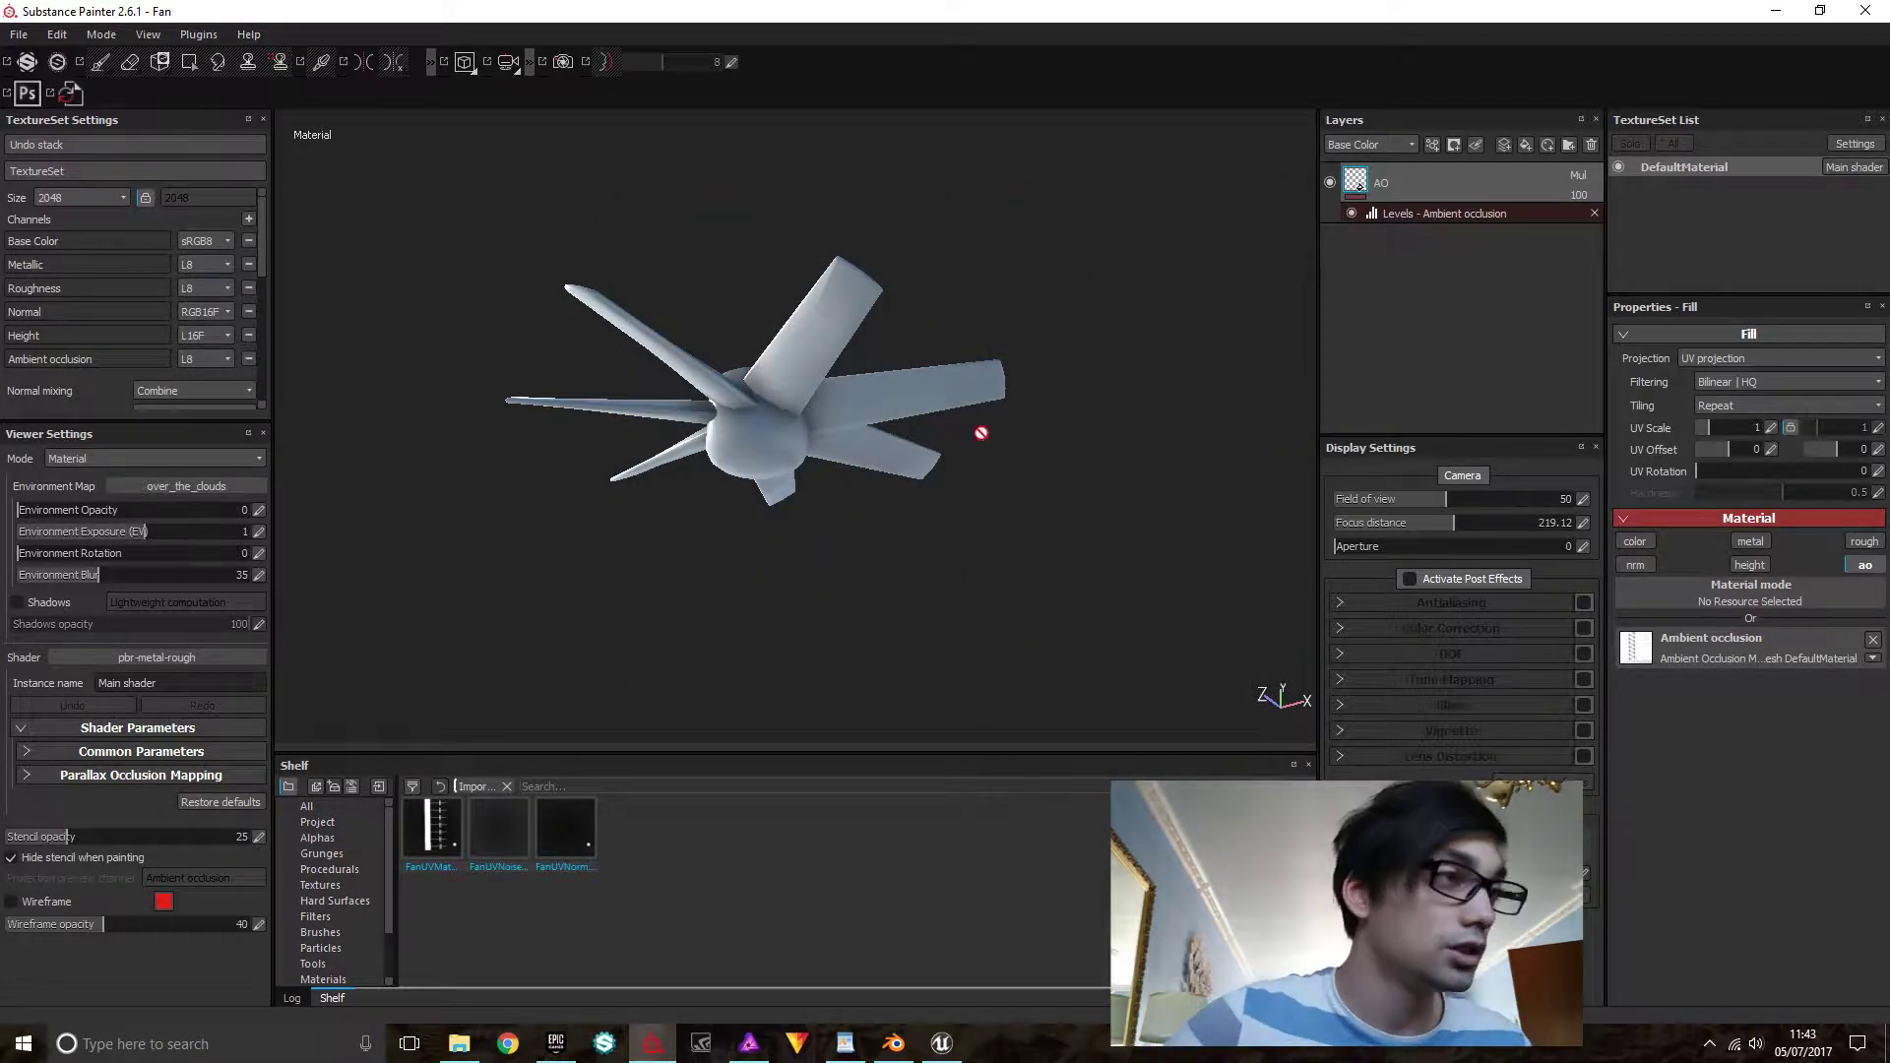
Assign FanUVMatMask as the ID map in the texture set's additional maps
mouse_move(821, 374)
left_mouse_down("alt")
mouse_move(882, 425)
mouse_move(877, 355)
left_mouse_up("alt")
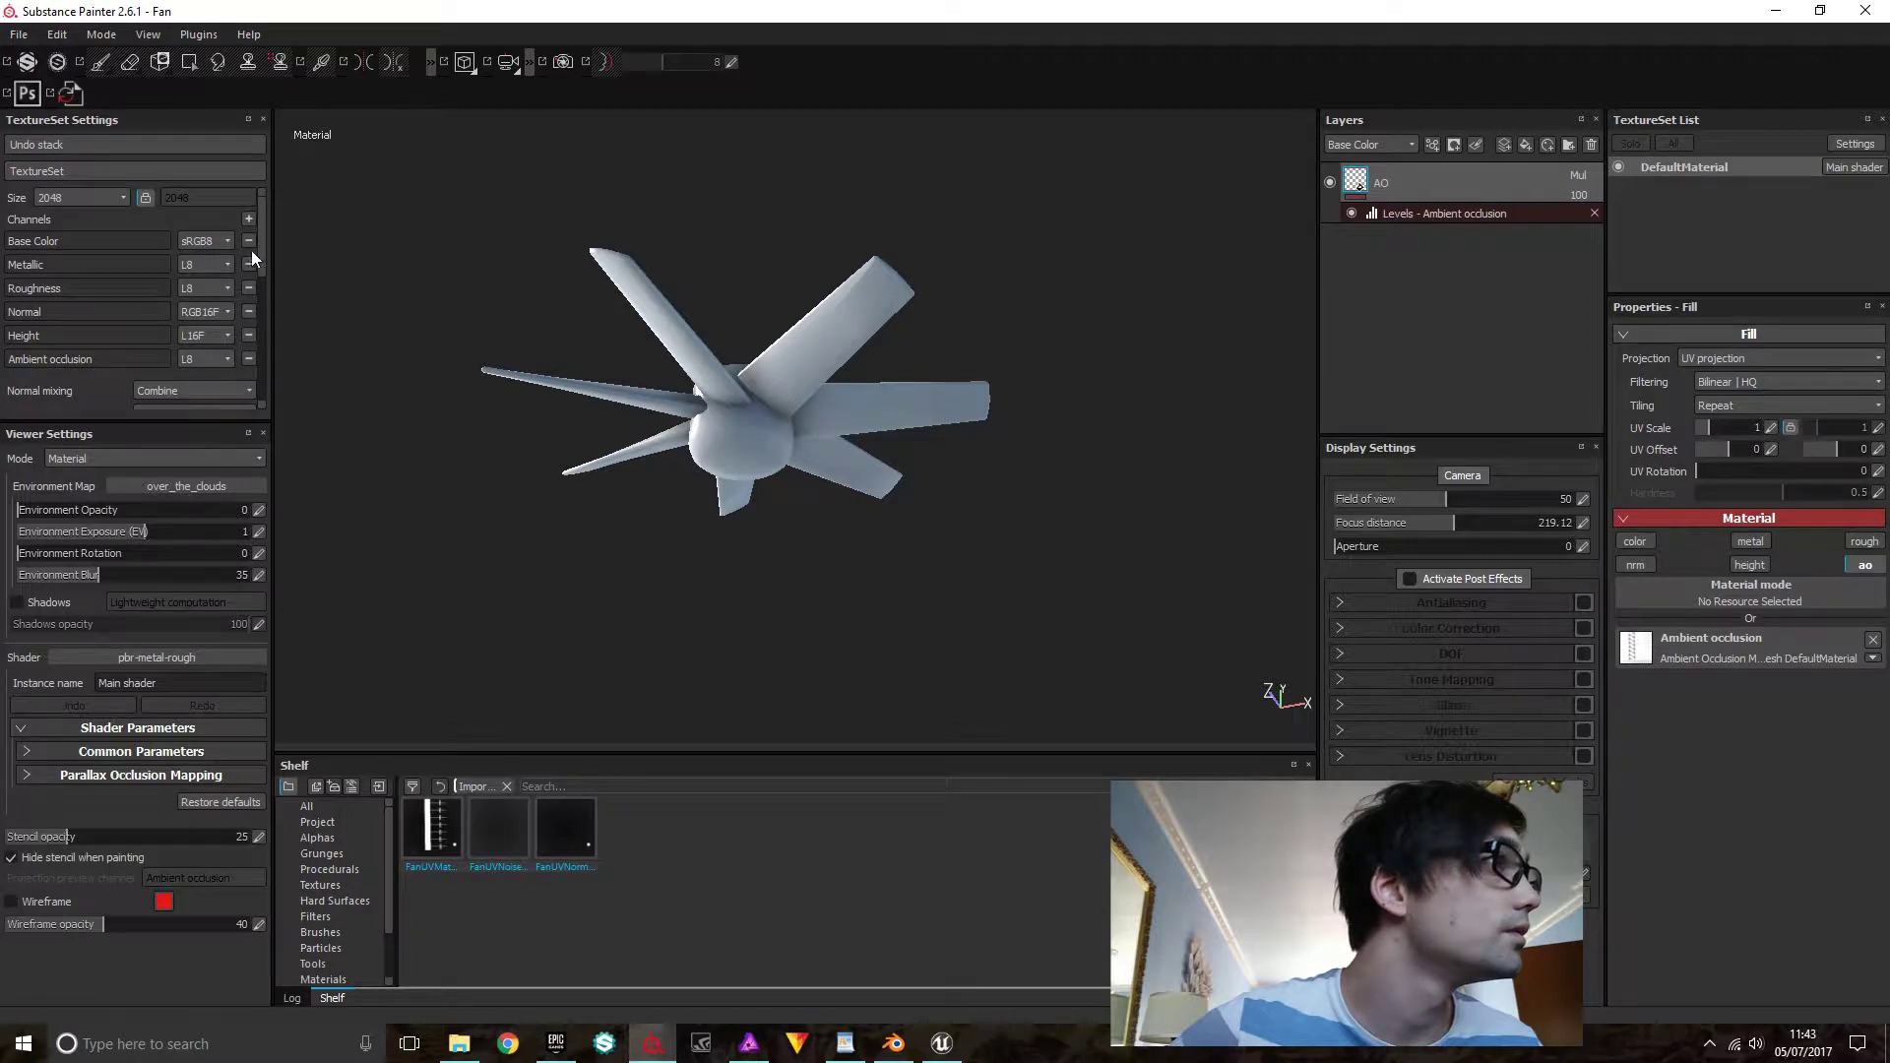
left_click_drag(262, 240, 258, 321)
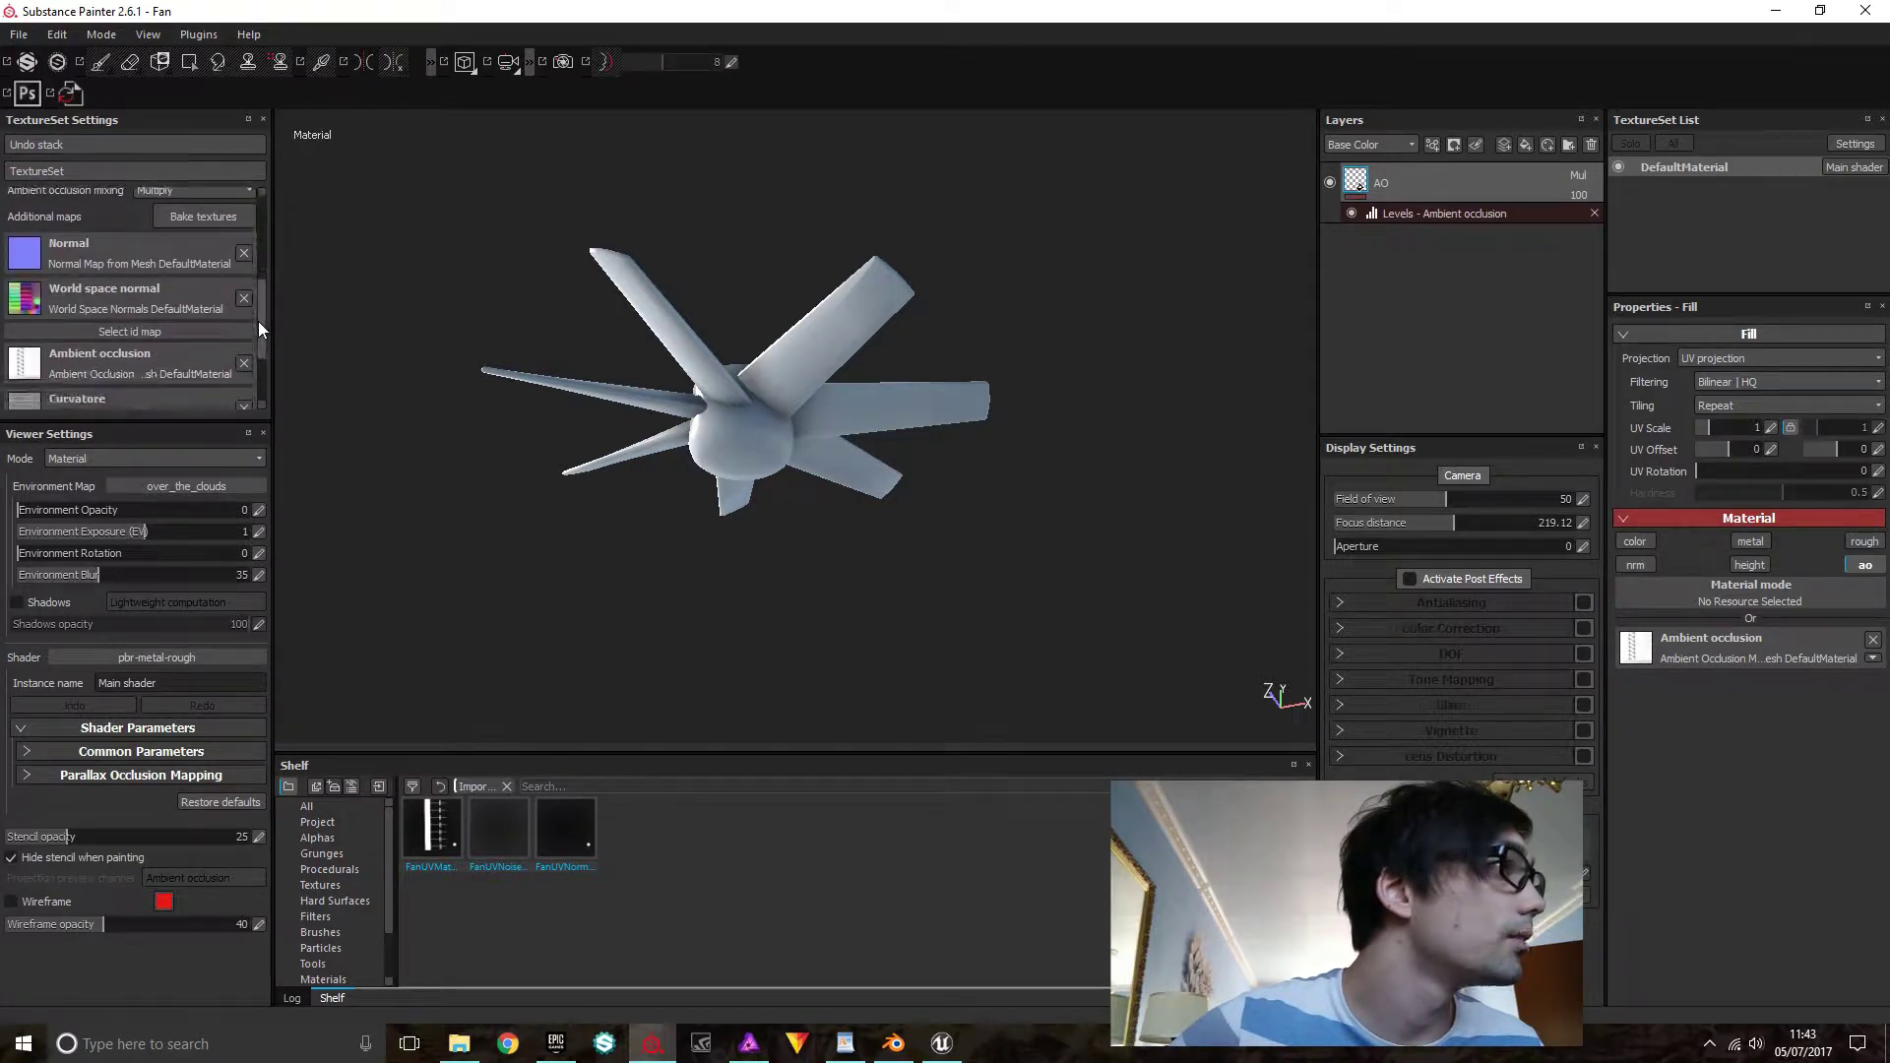
left_click(139, 330)
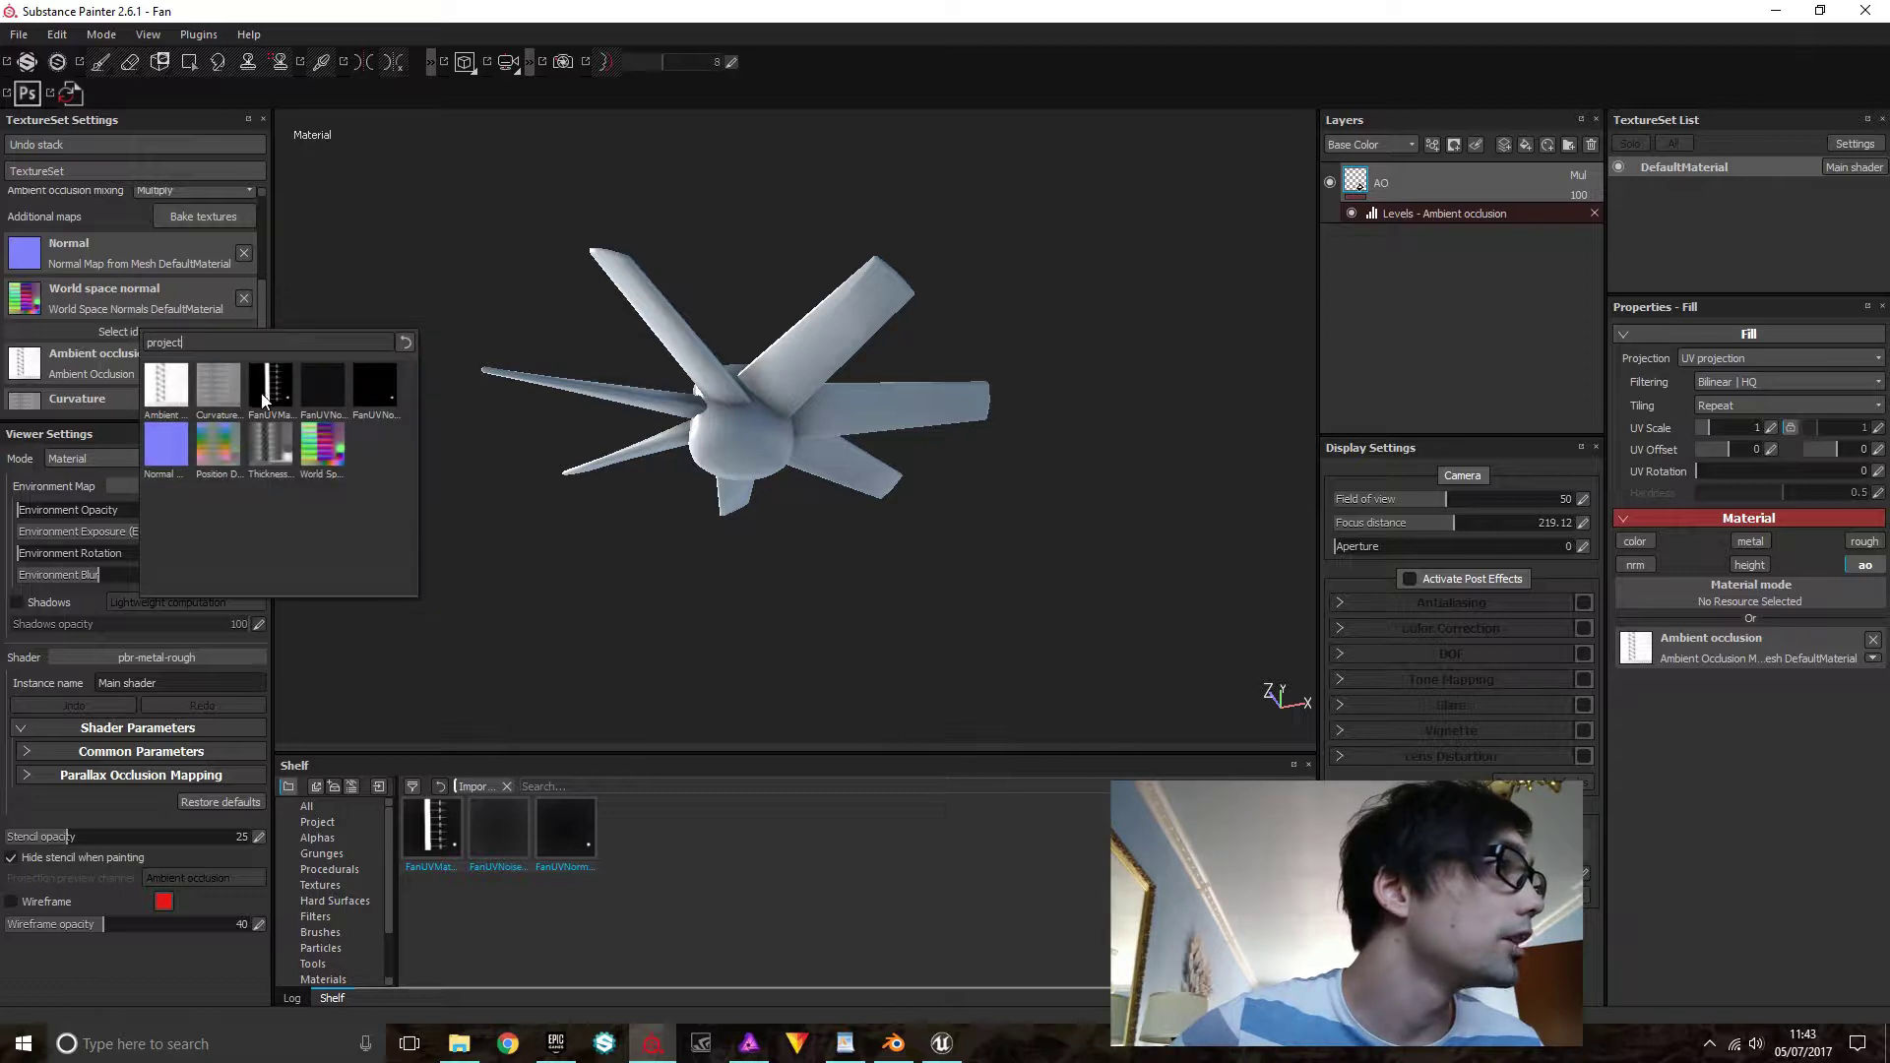
mouse_move(275, 388)
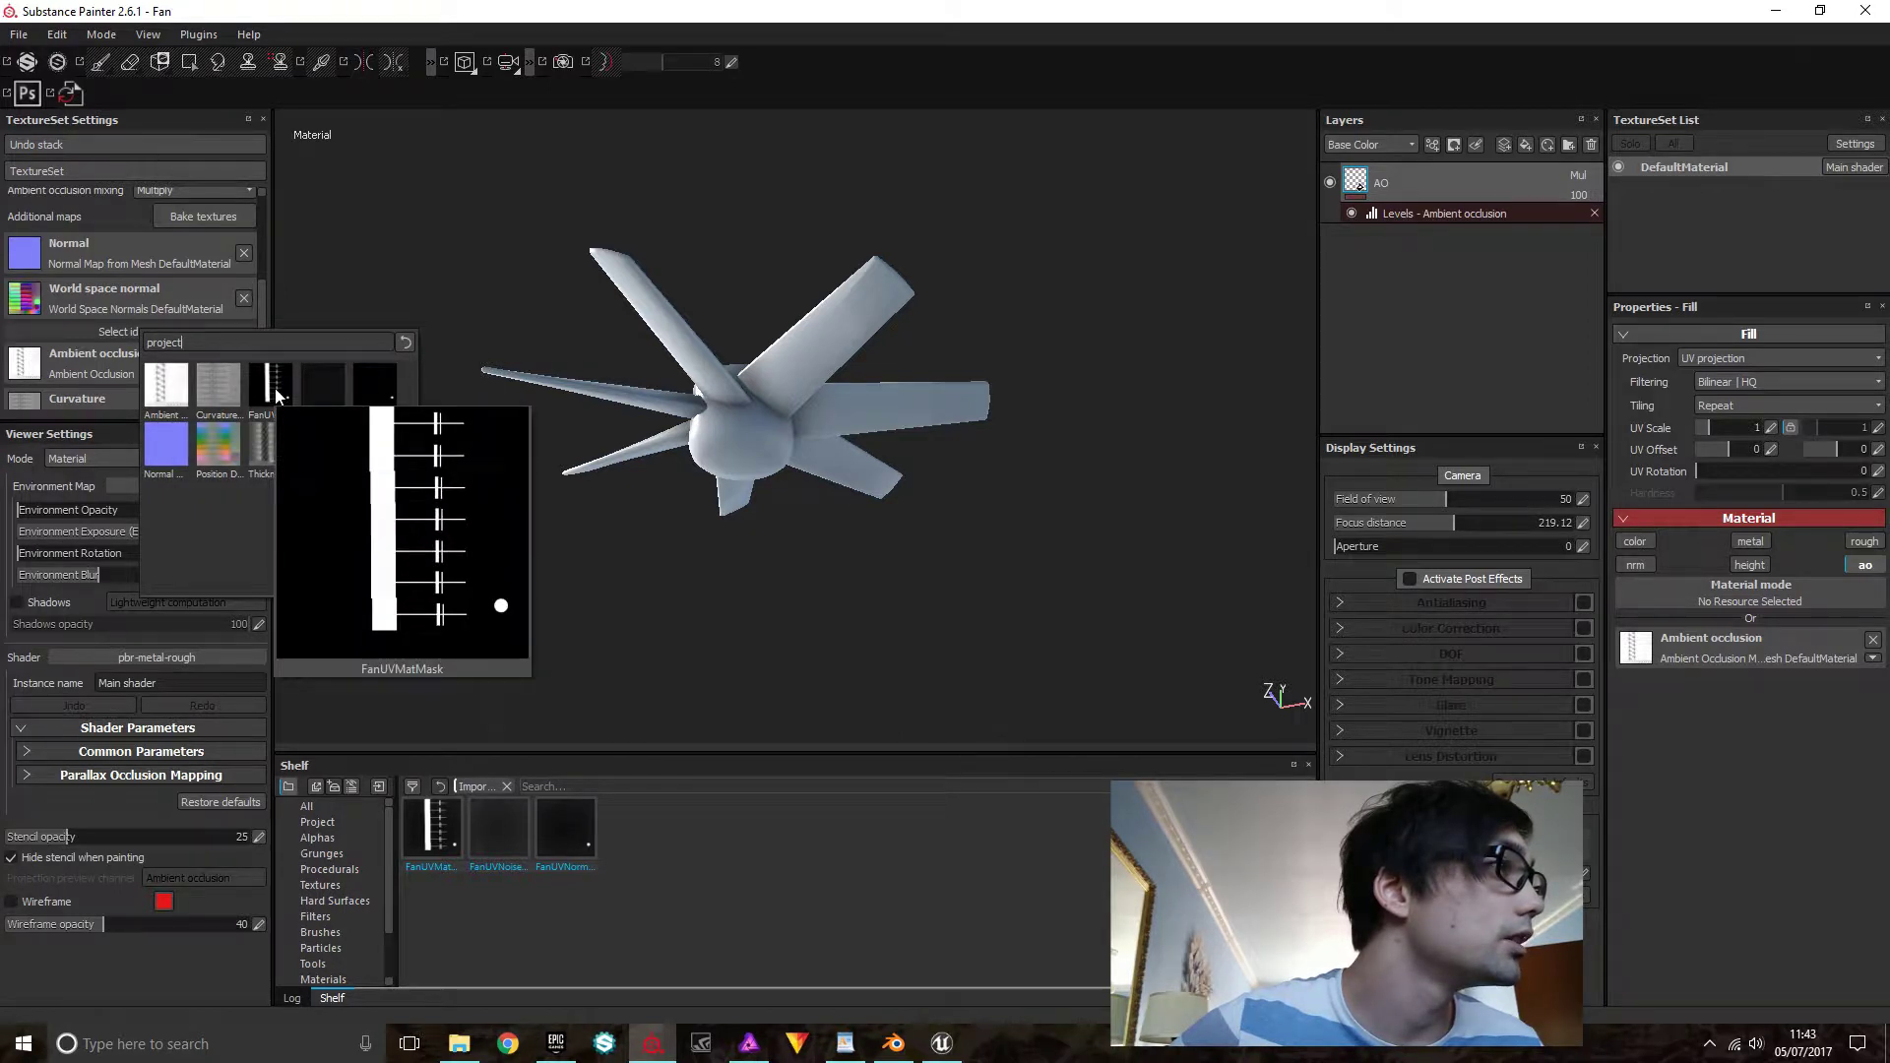
left_click(275, 387)
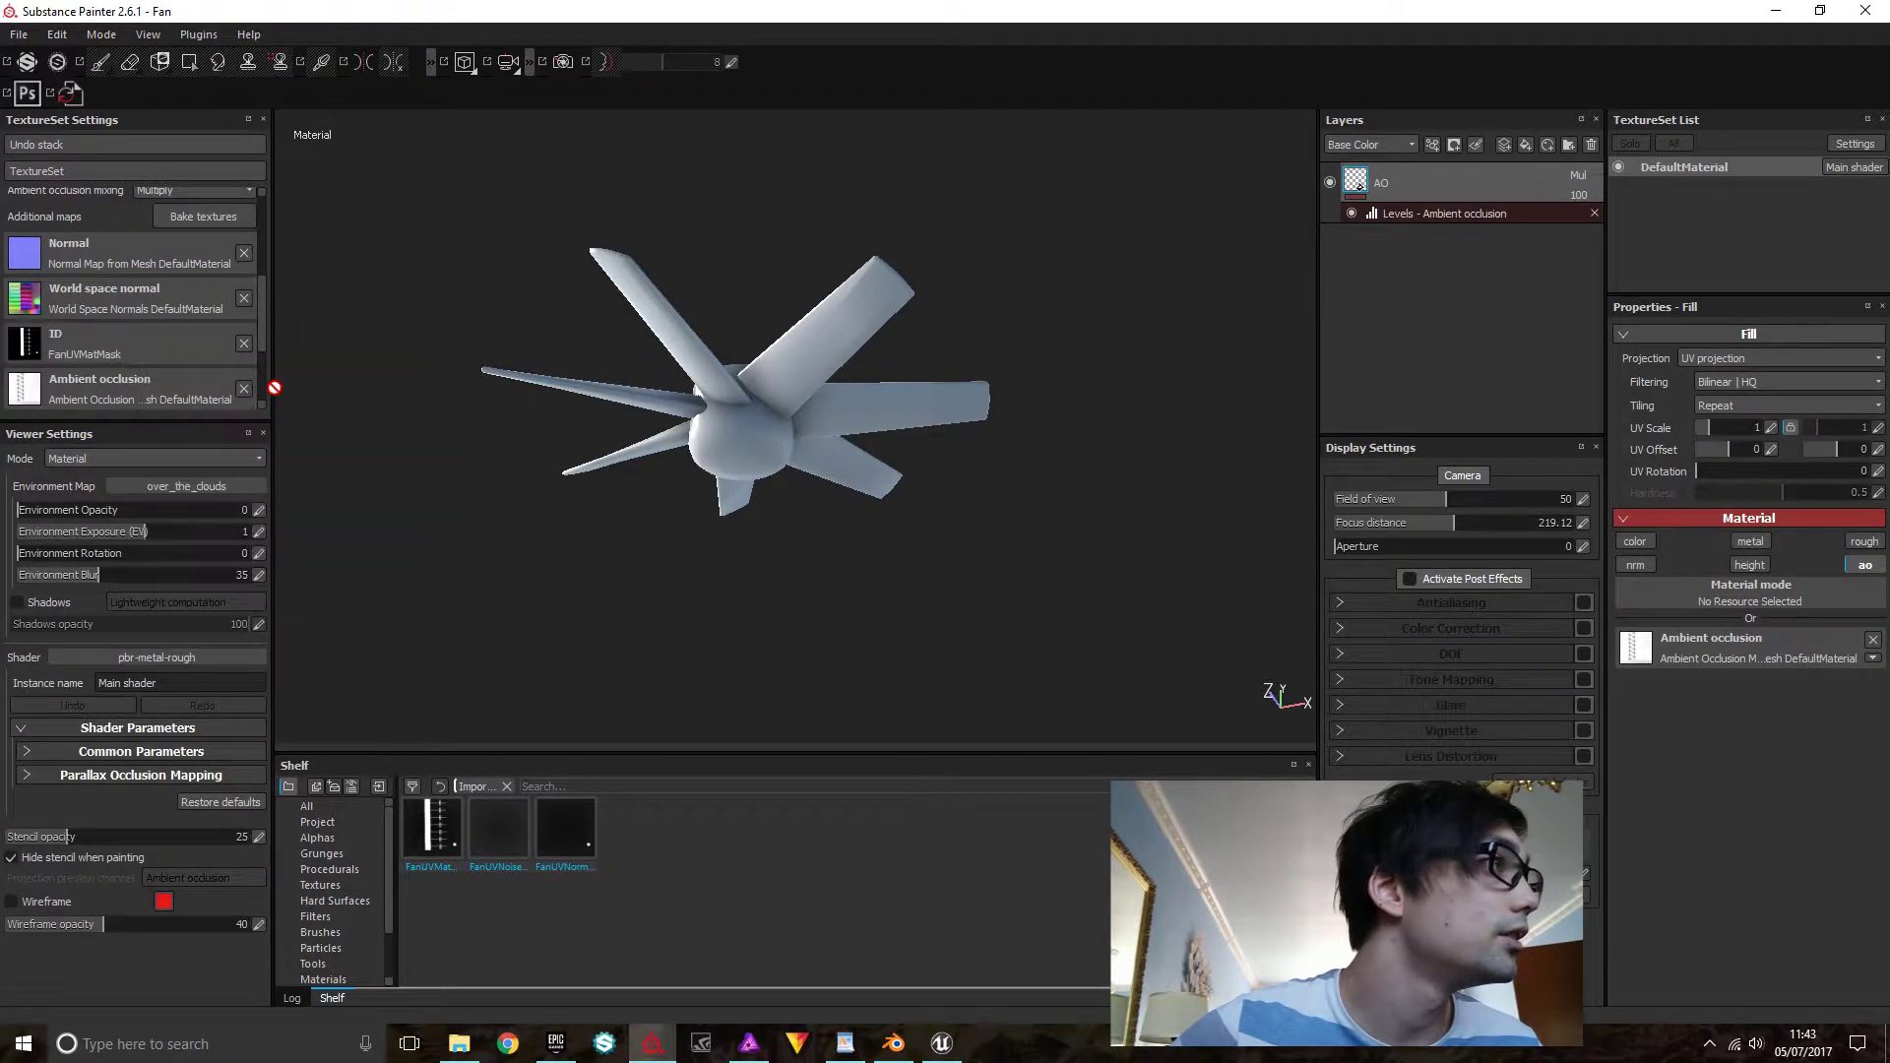
Add a fill layer above the AO layer and raise its roughness slightly to about 0.4
left_click(1528, 142)
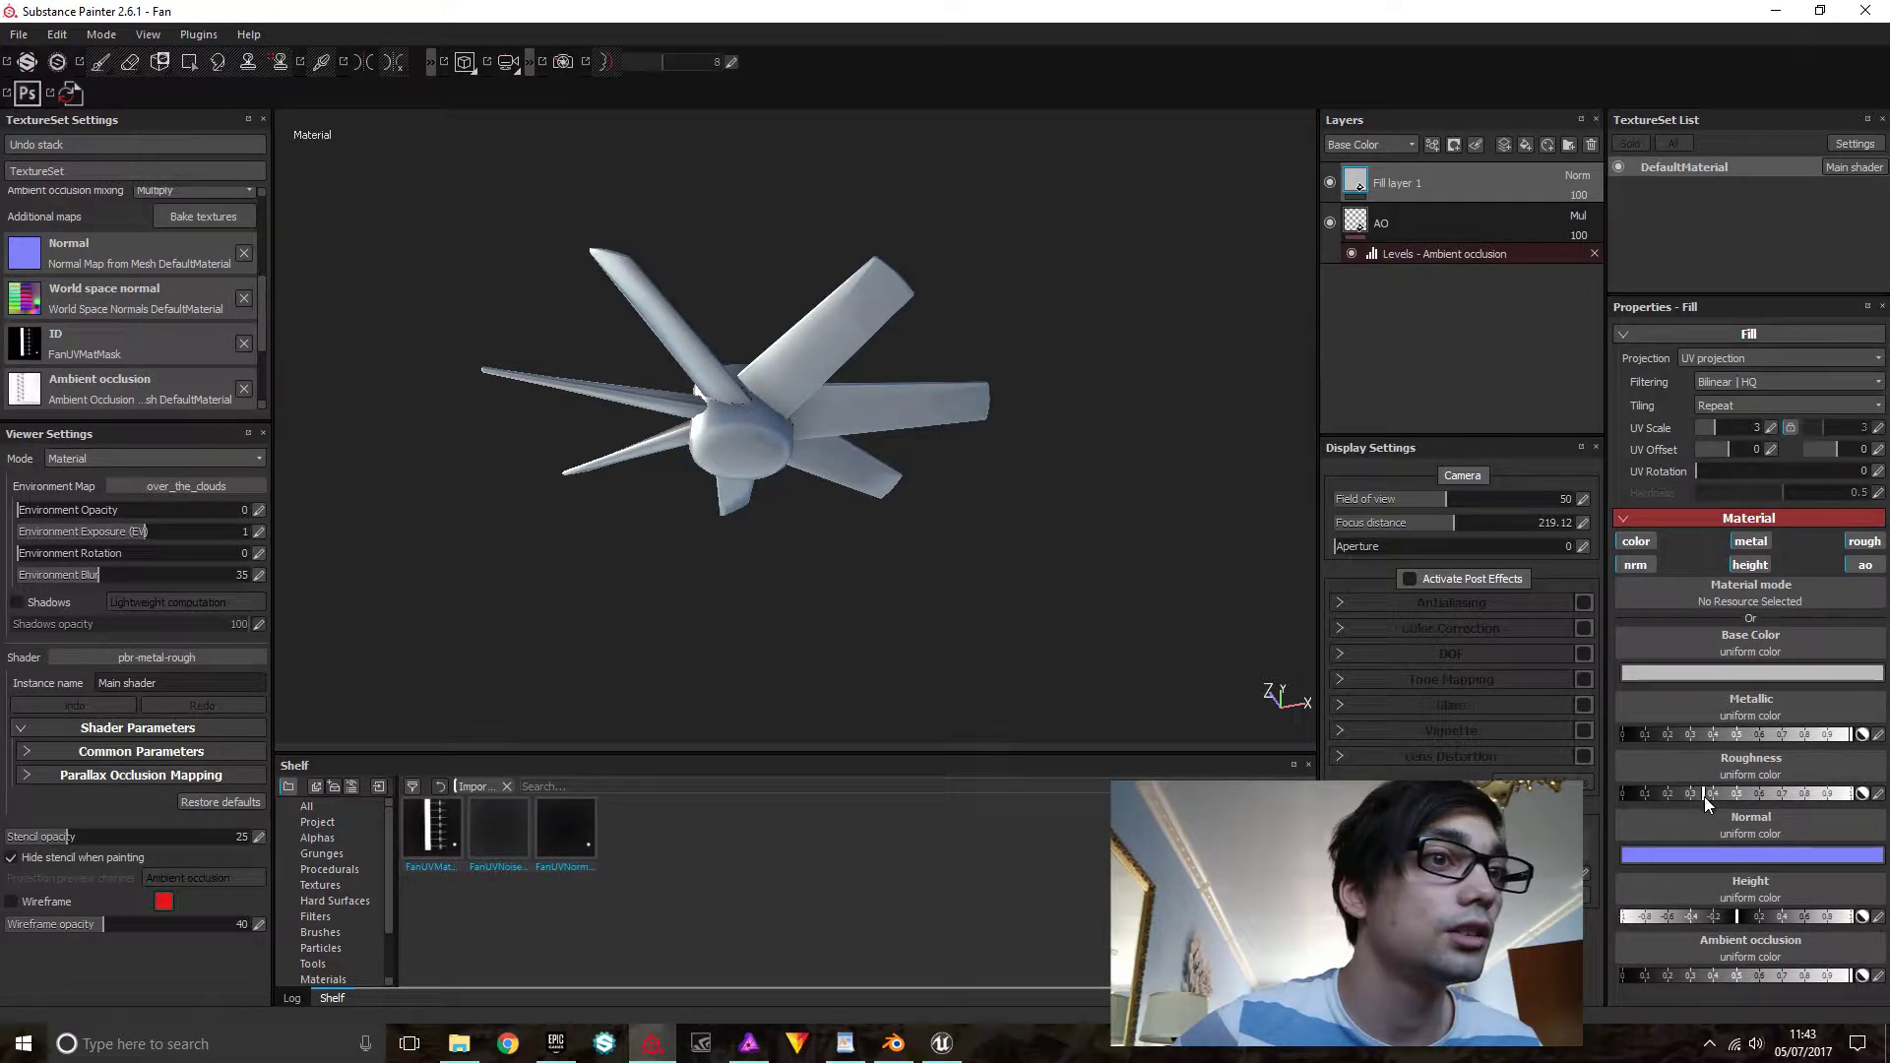
left_click_drag(1704, 795, 1710, 801)
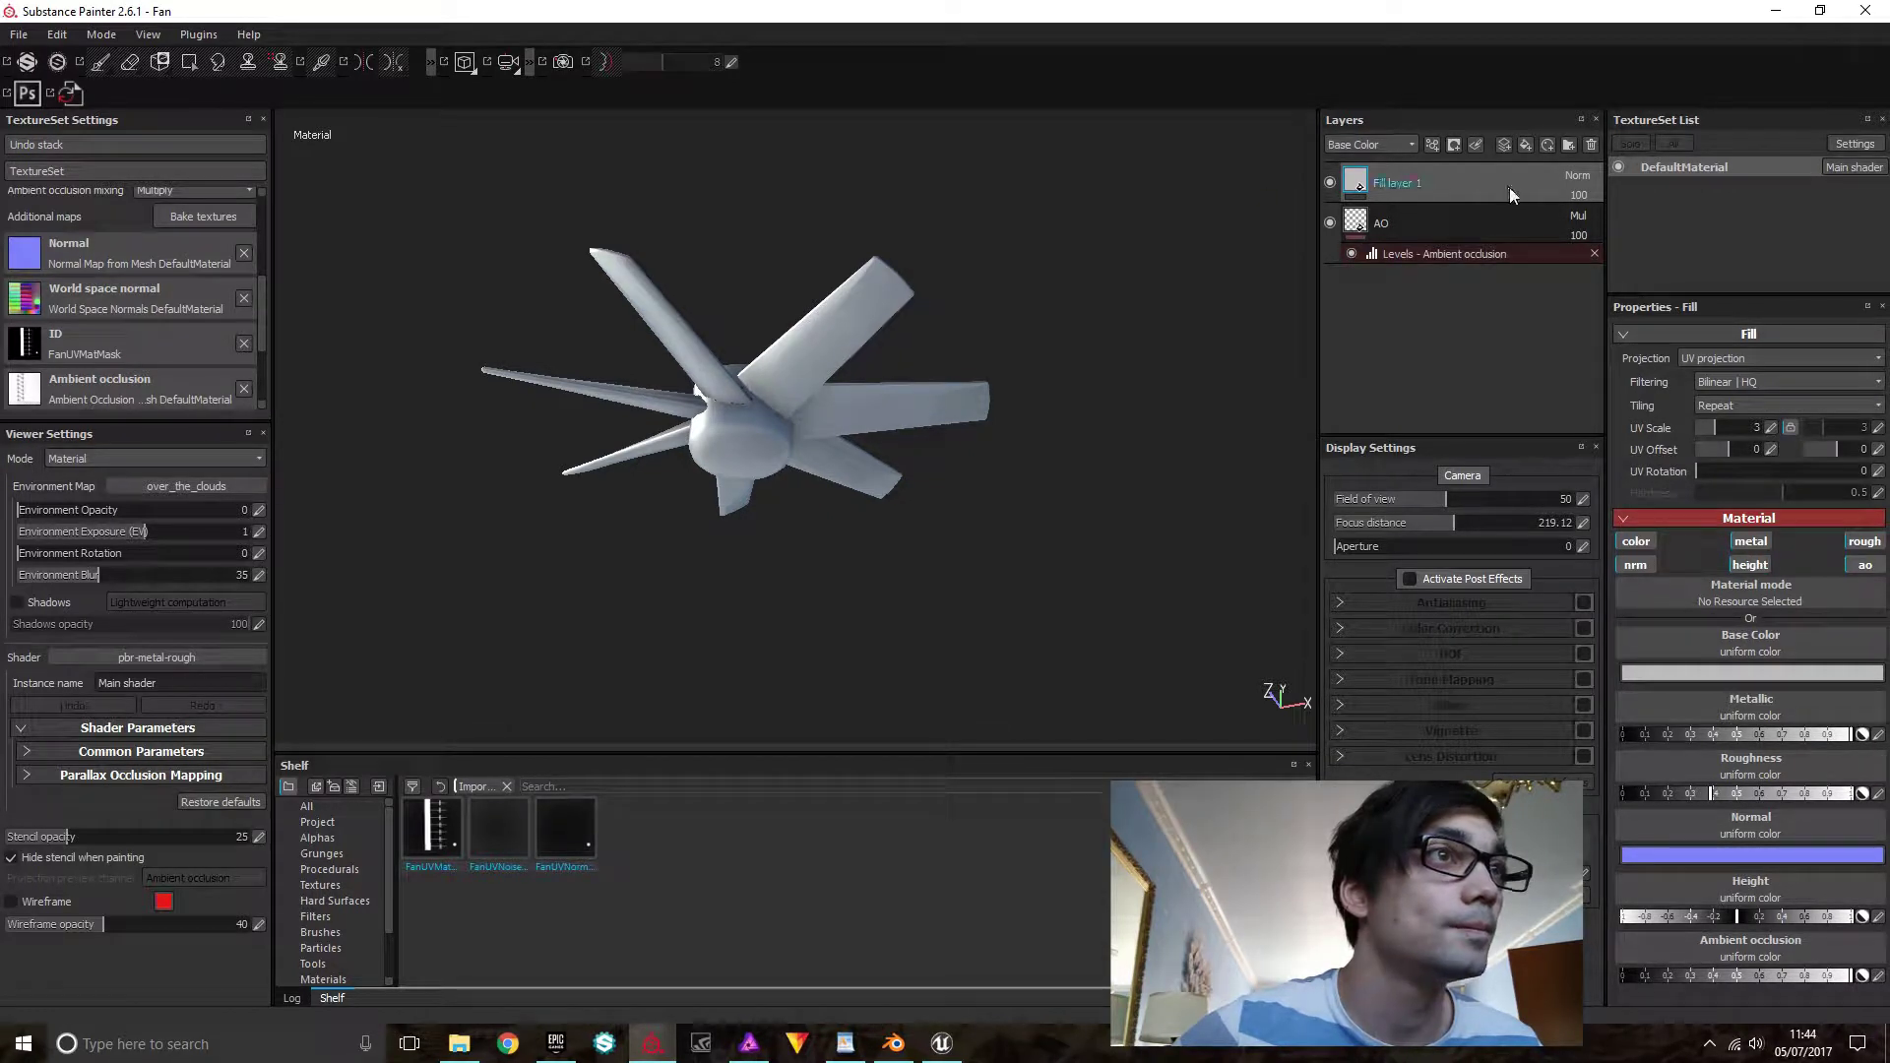
Add a second fill layer with a red base color (0.502, 0.035, 0.035) and roughness raised to about two thirds
left_click(1524, 146)
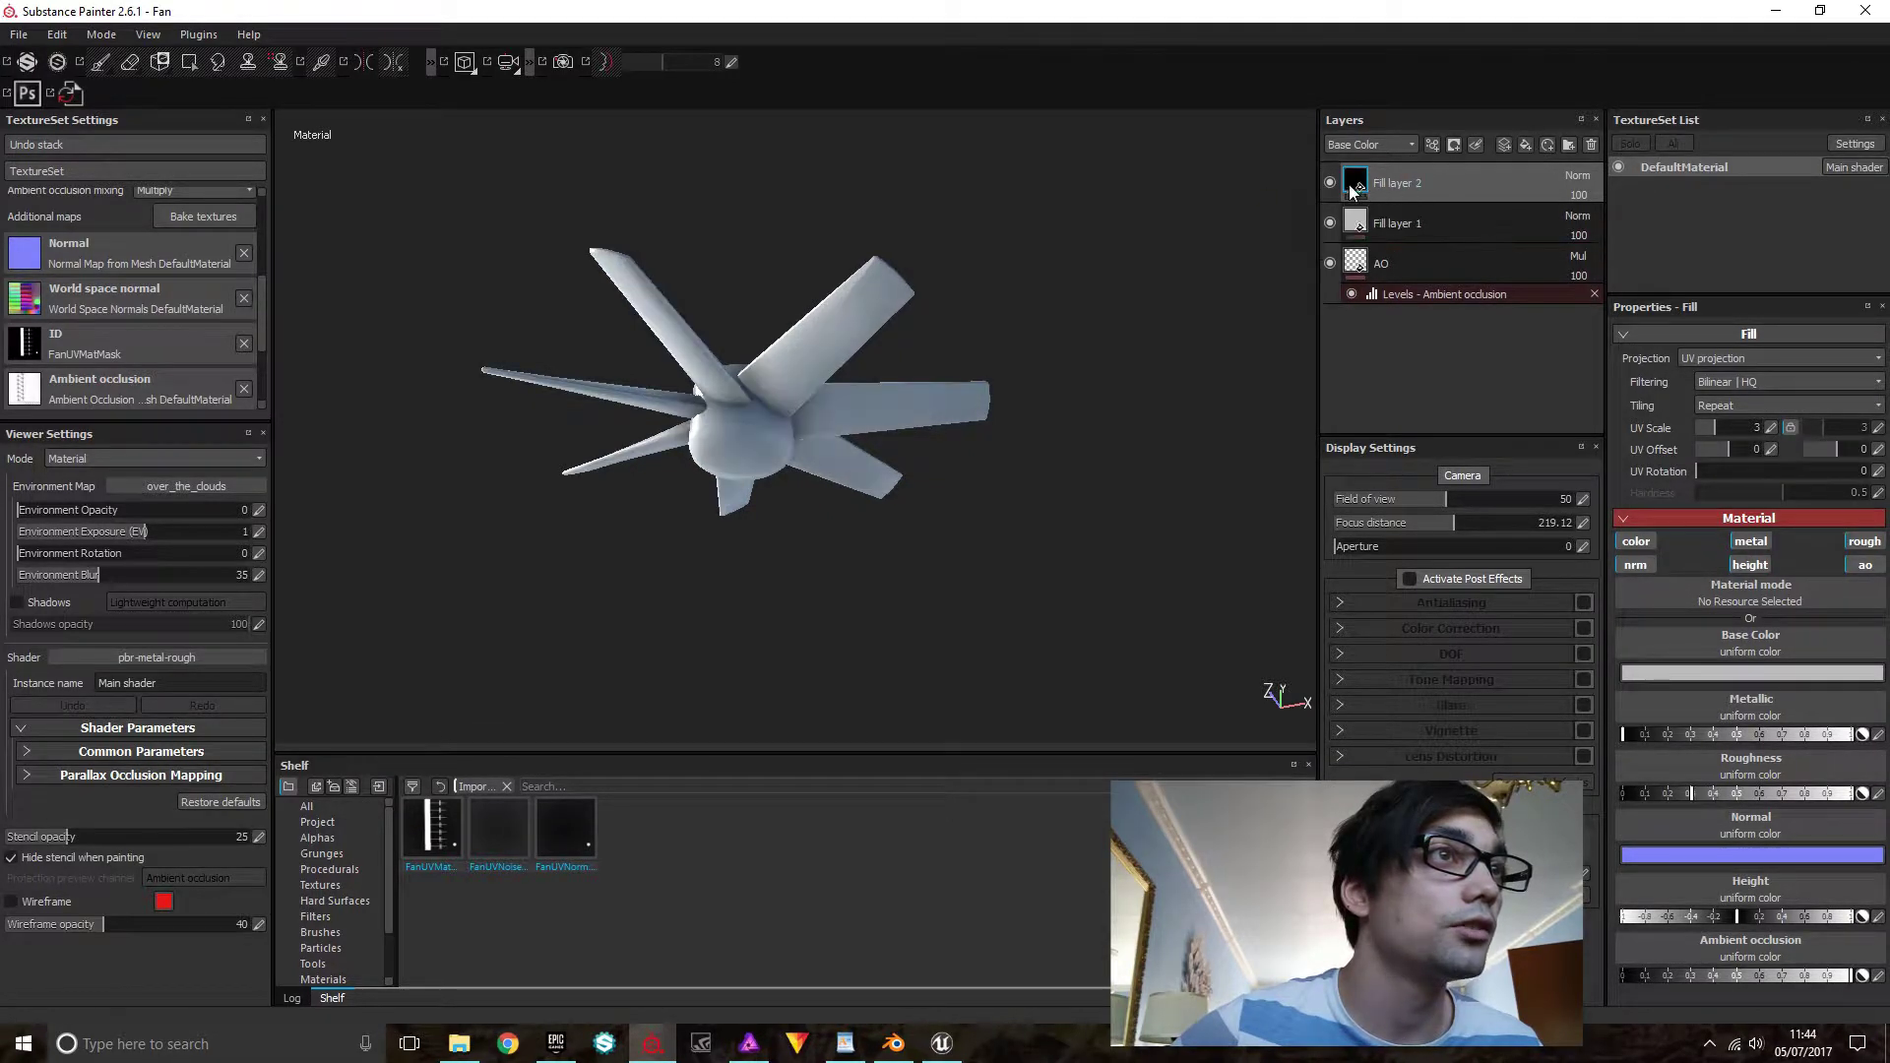
left_click(1726, 677)
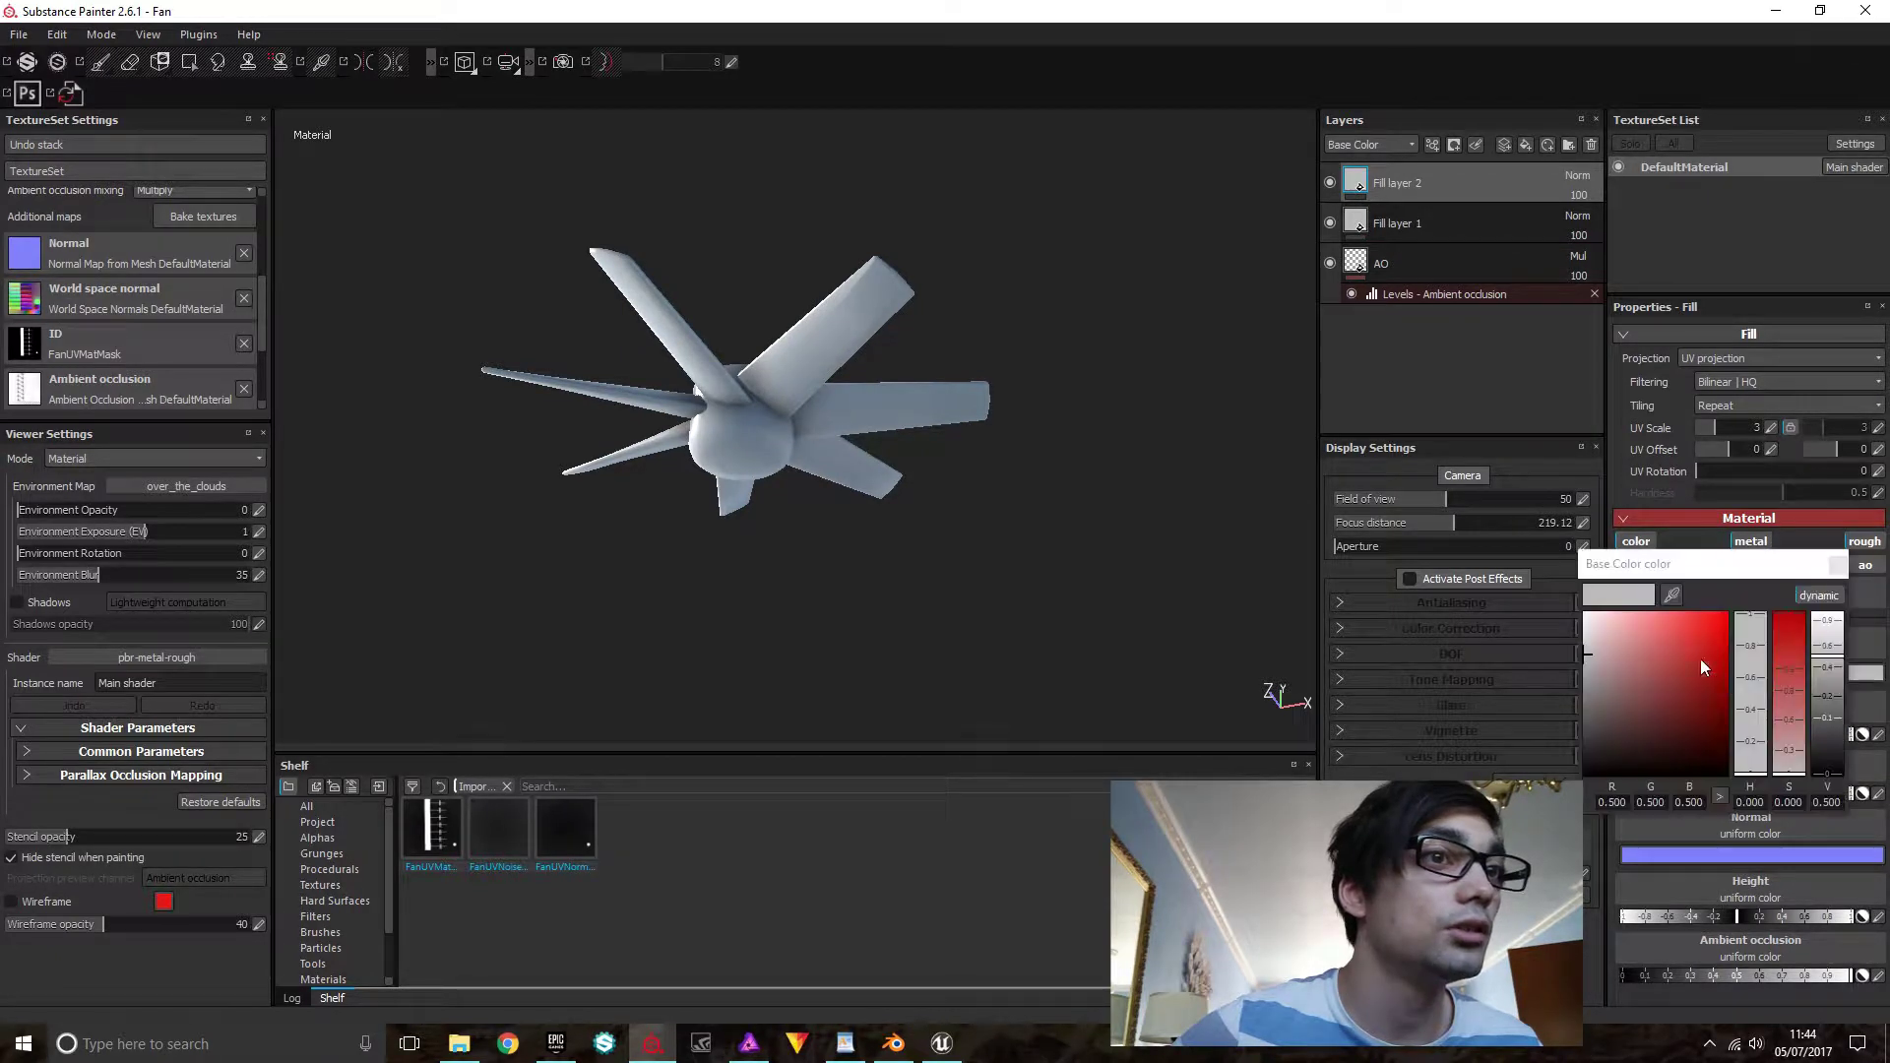
left_click(1689, 652)
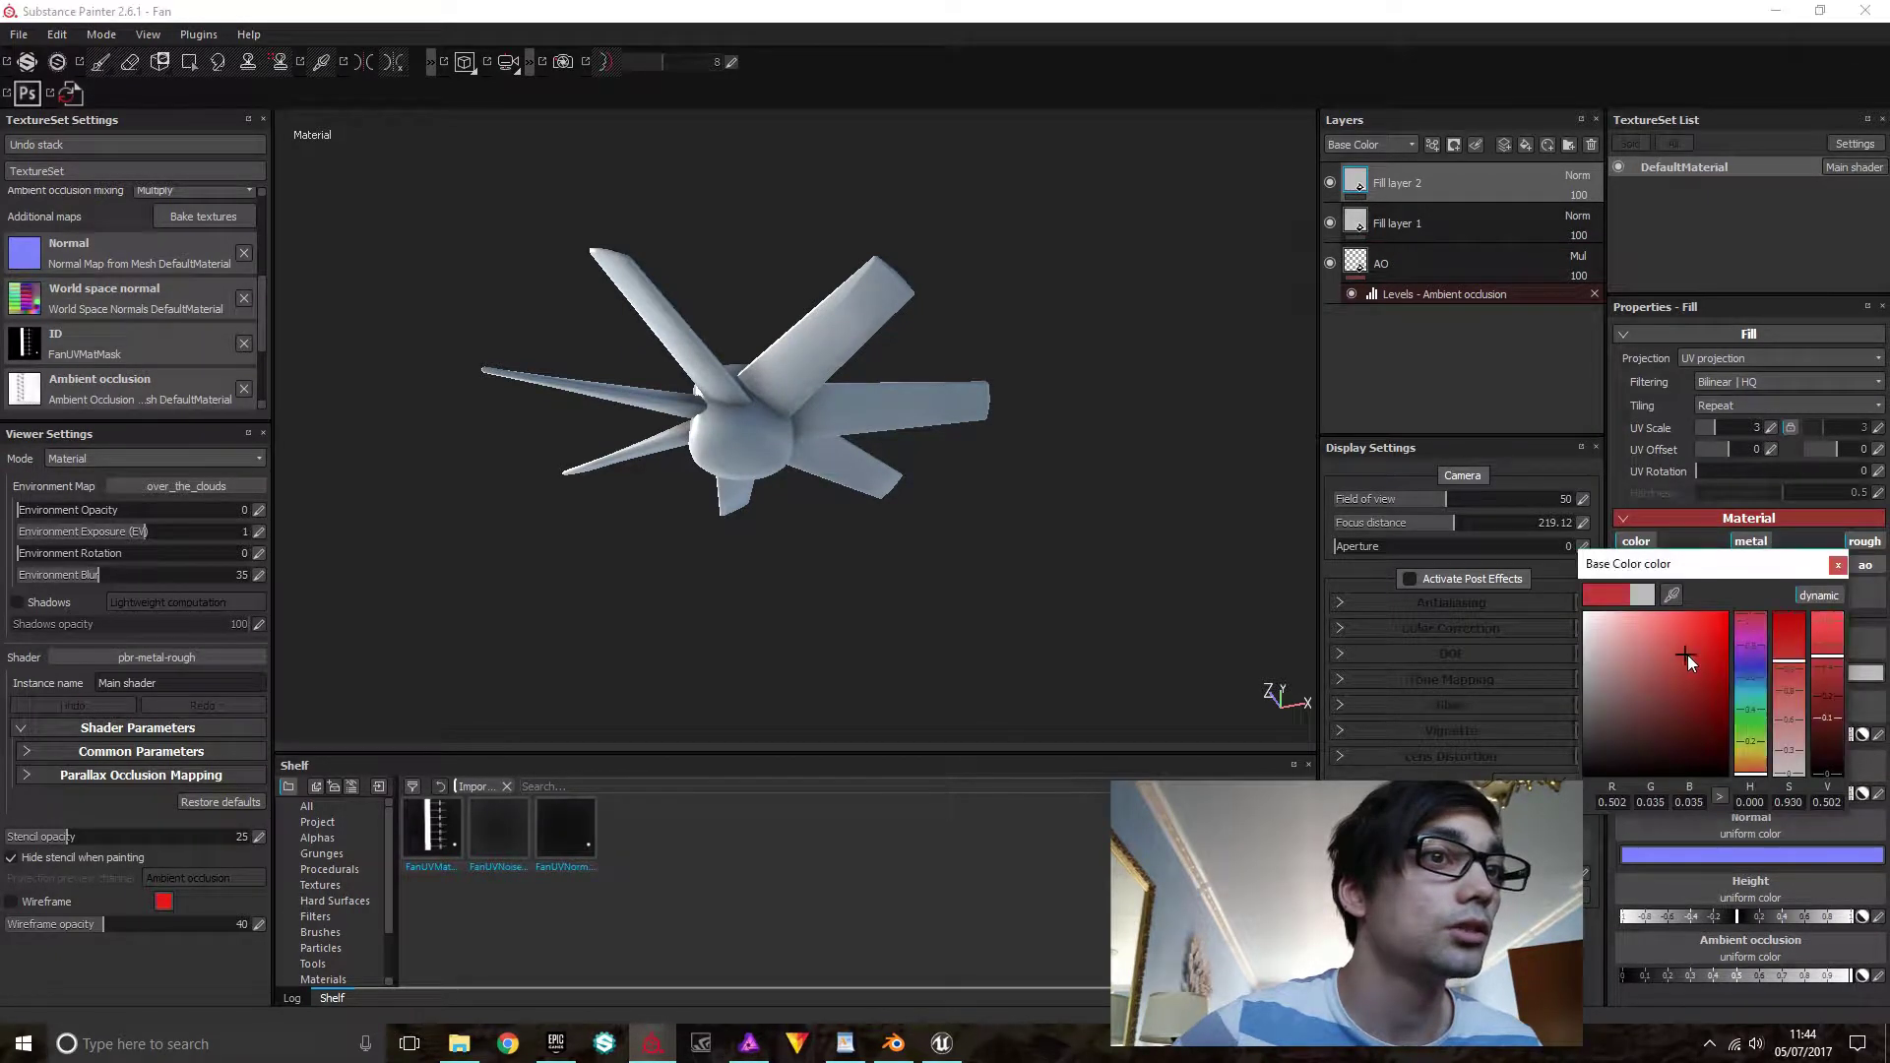
left_click(1836, 565)
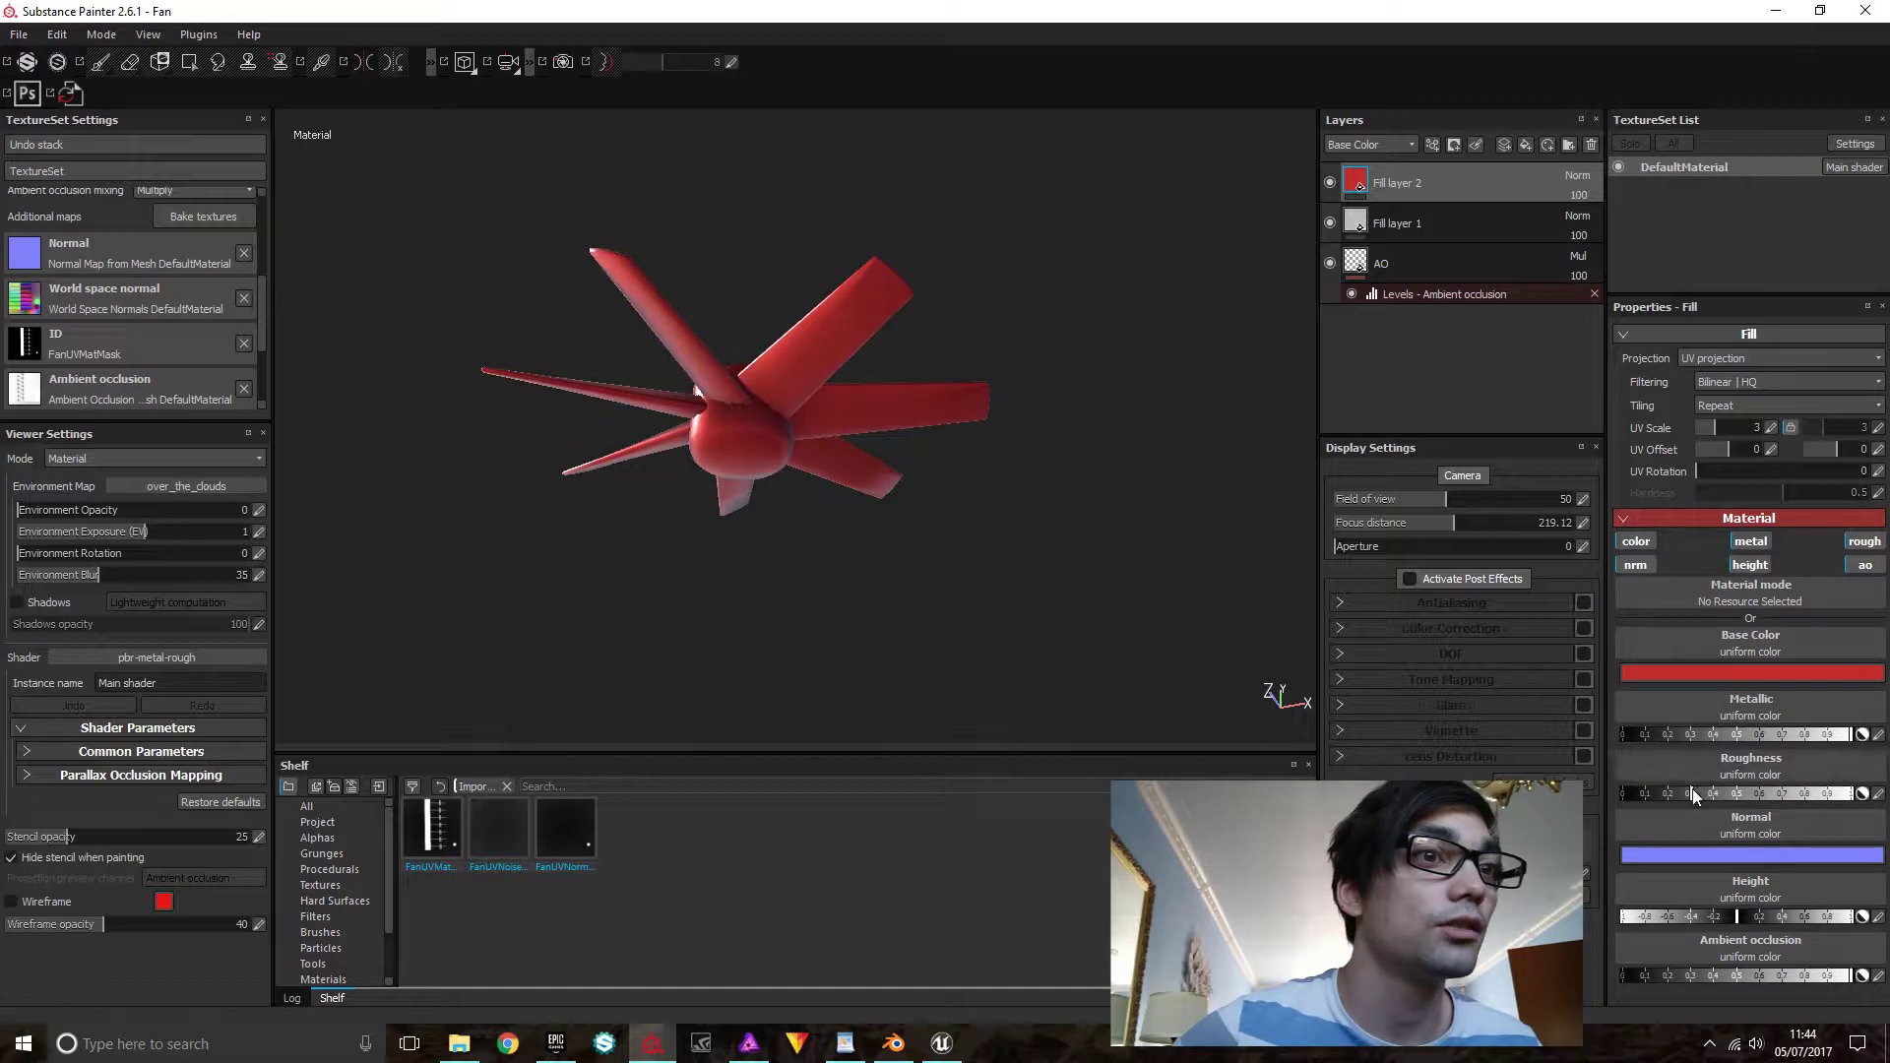
left_click_drag(1762, 799, 1775, 800)
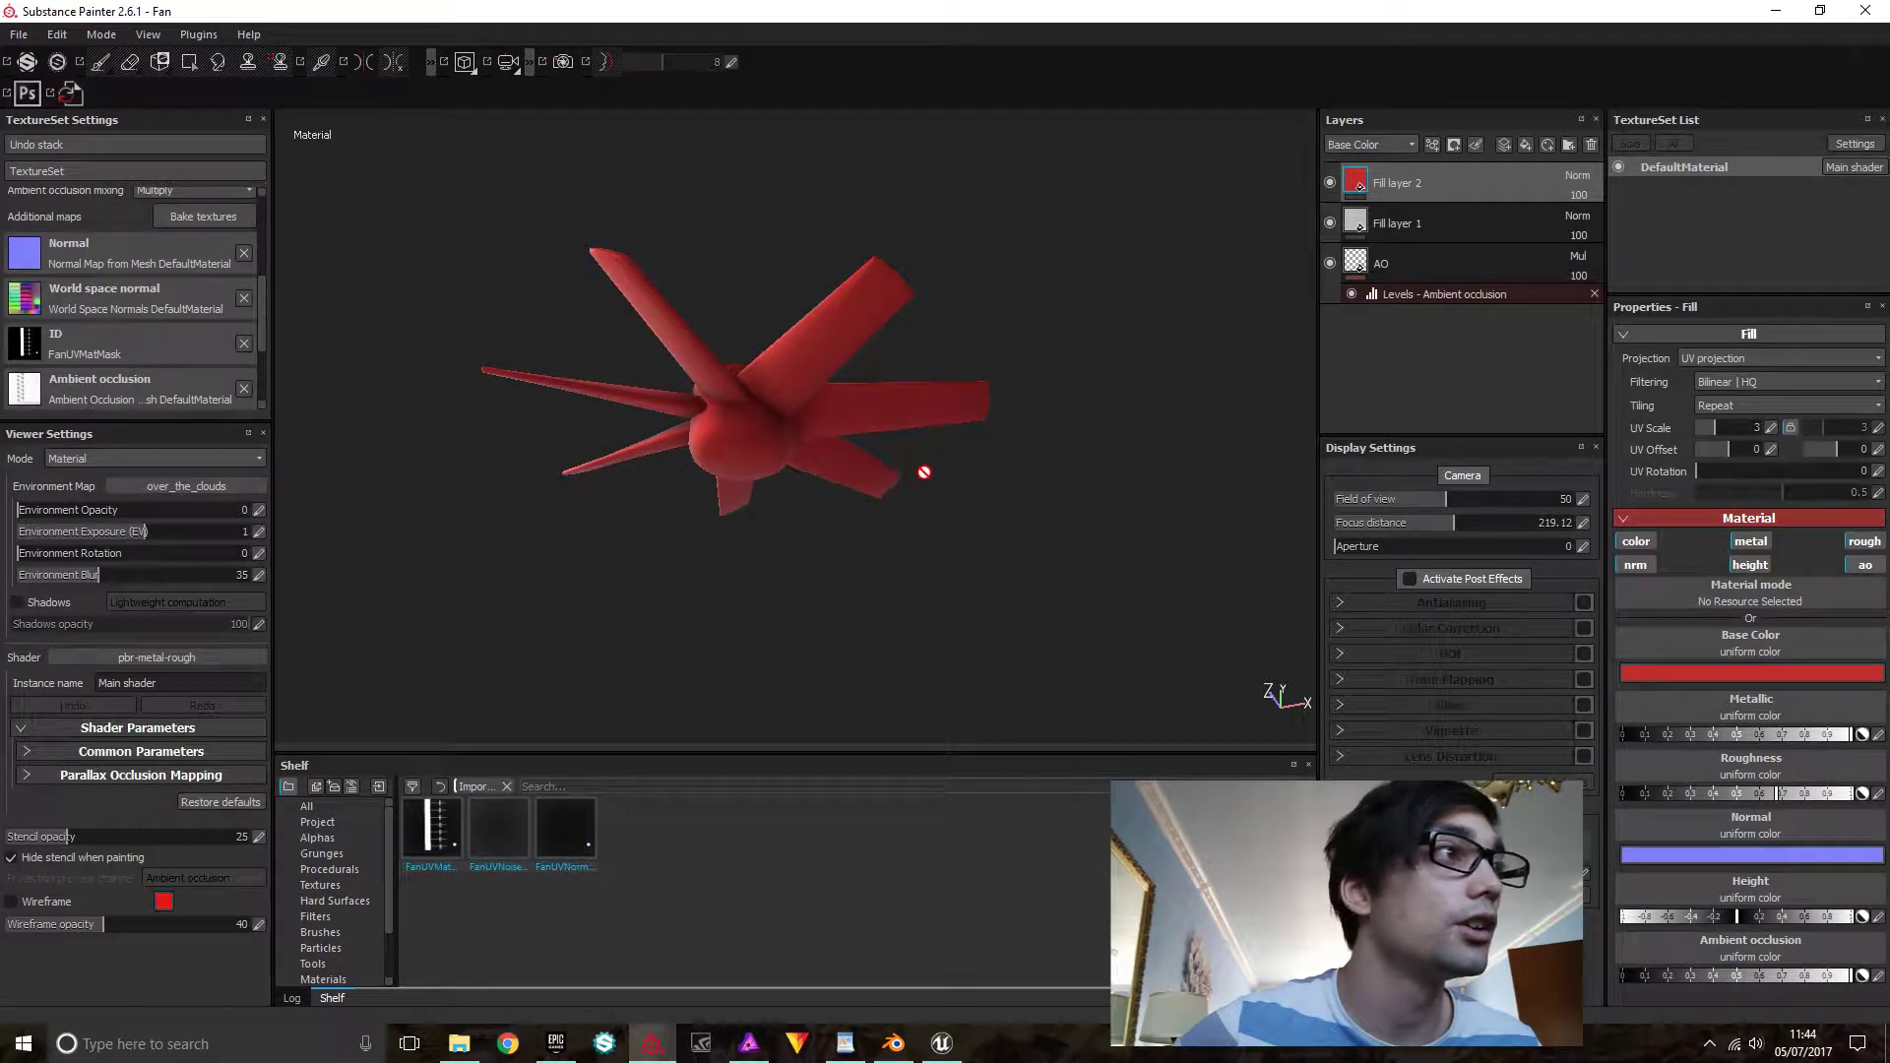
Mask the red fill layer with a color selection that picks white from the ID map, and inspect the striped fan up close
left_click_drag(911, 493, 950, 452, "alt")
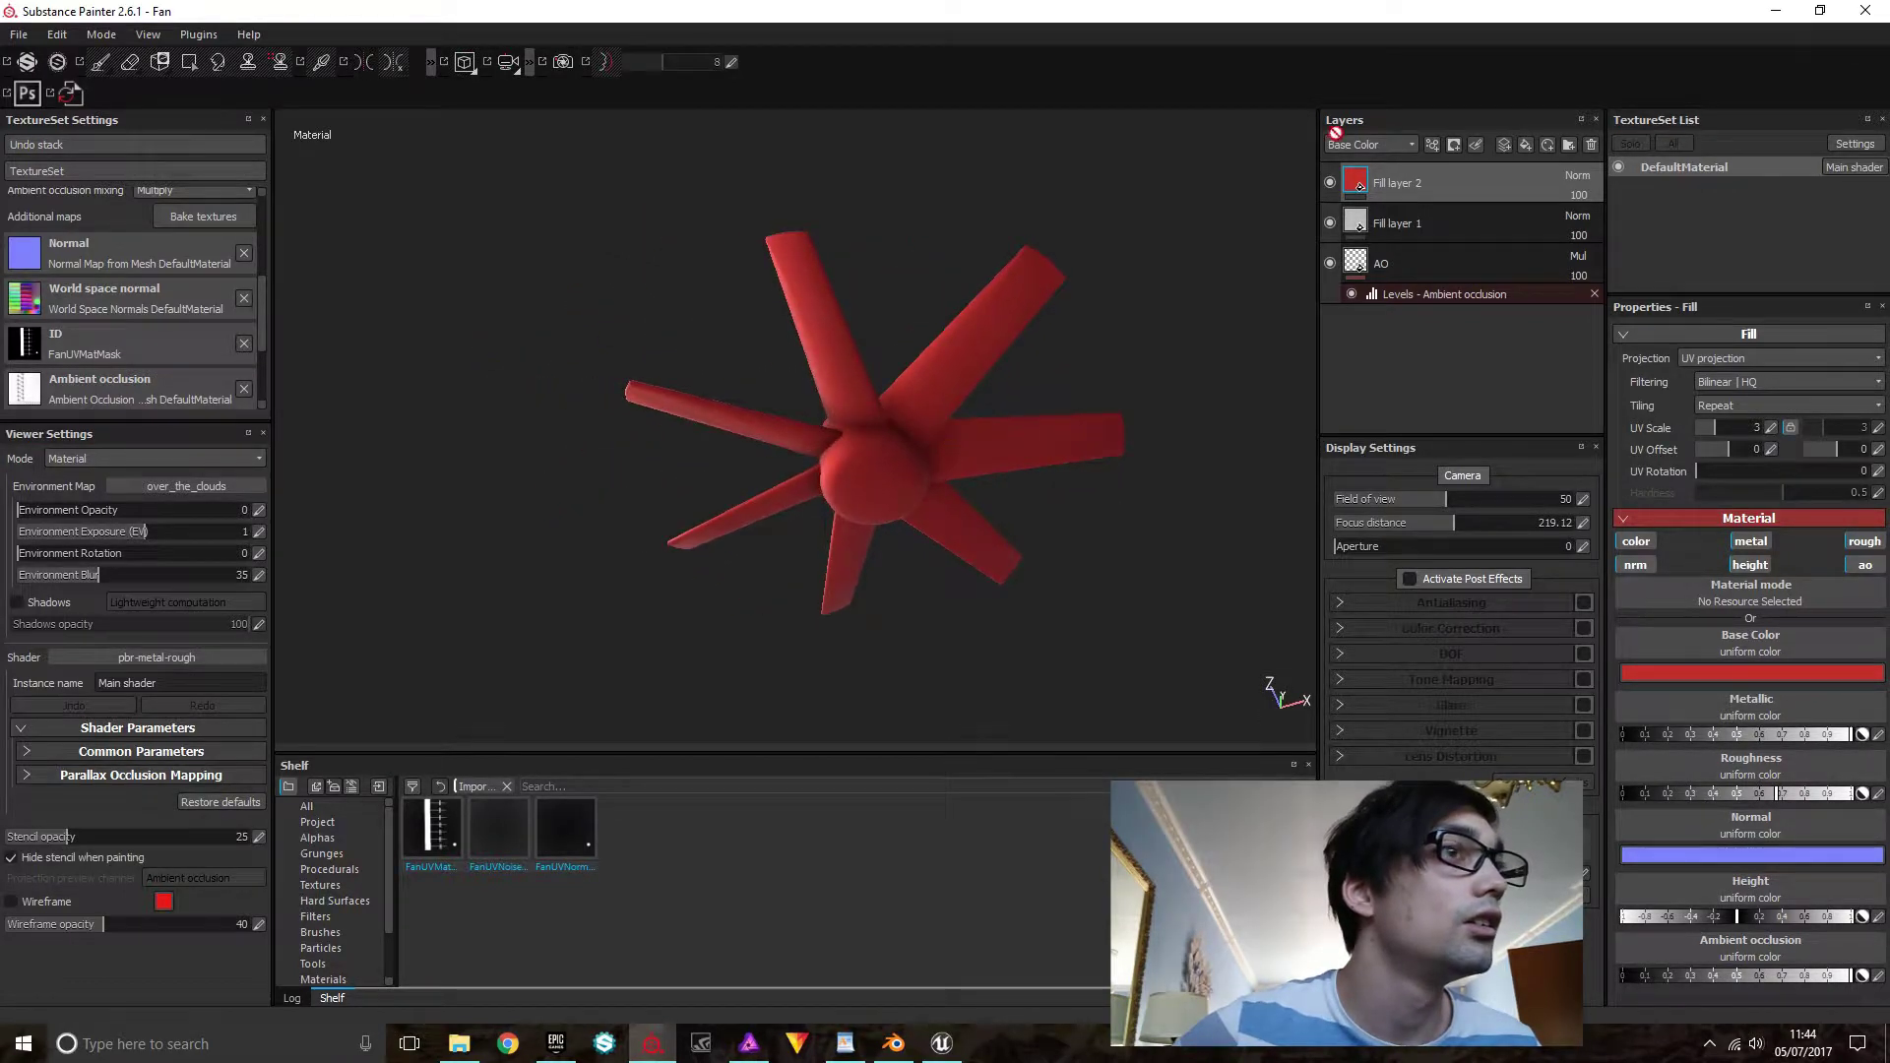
right_click(1362, 189)
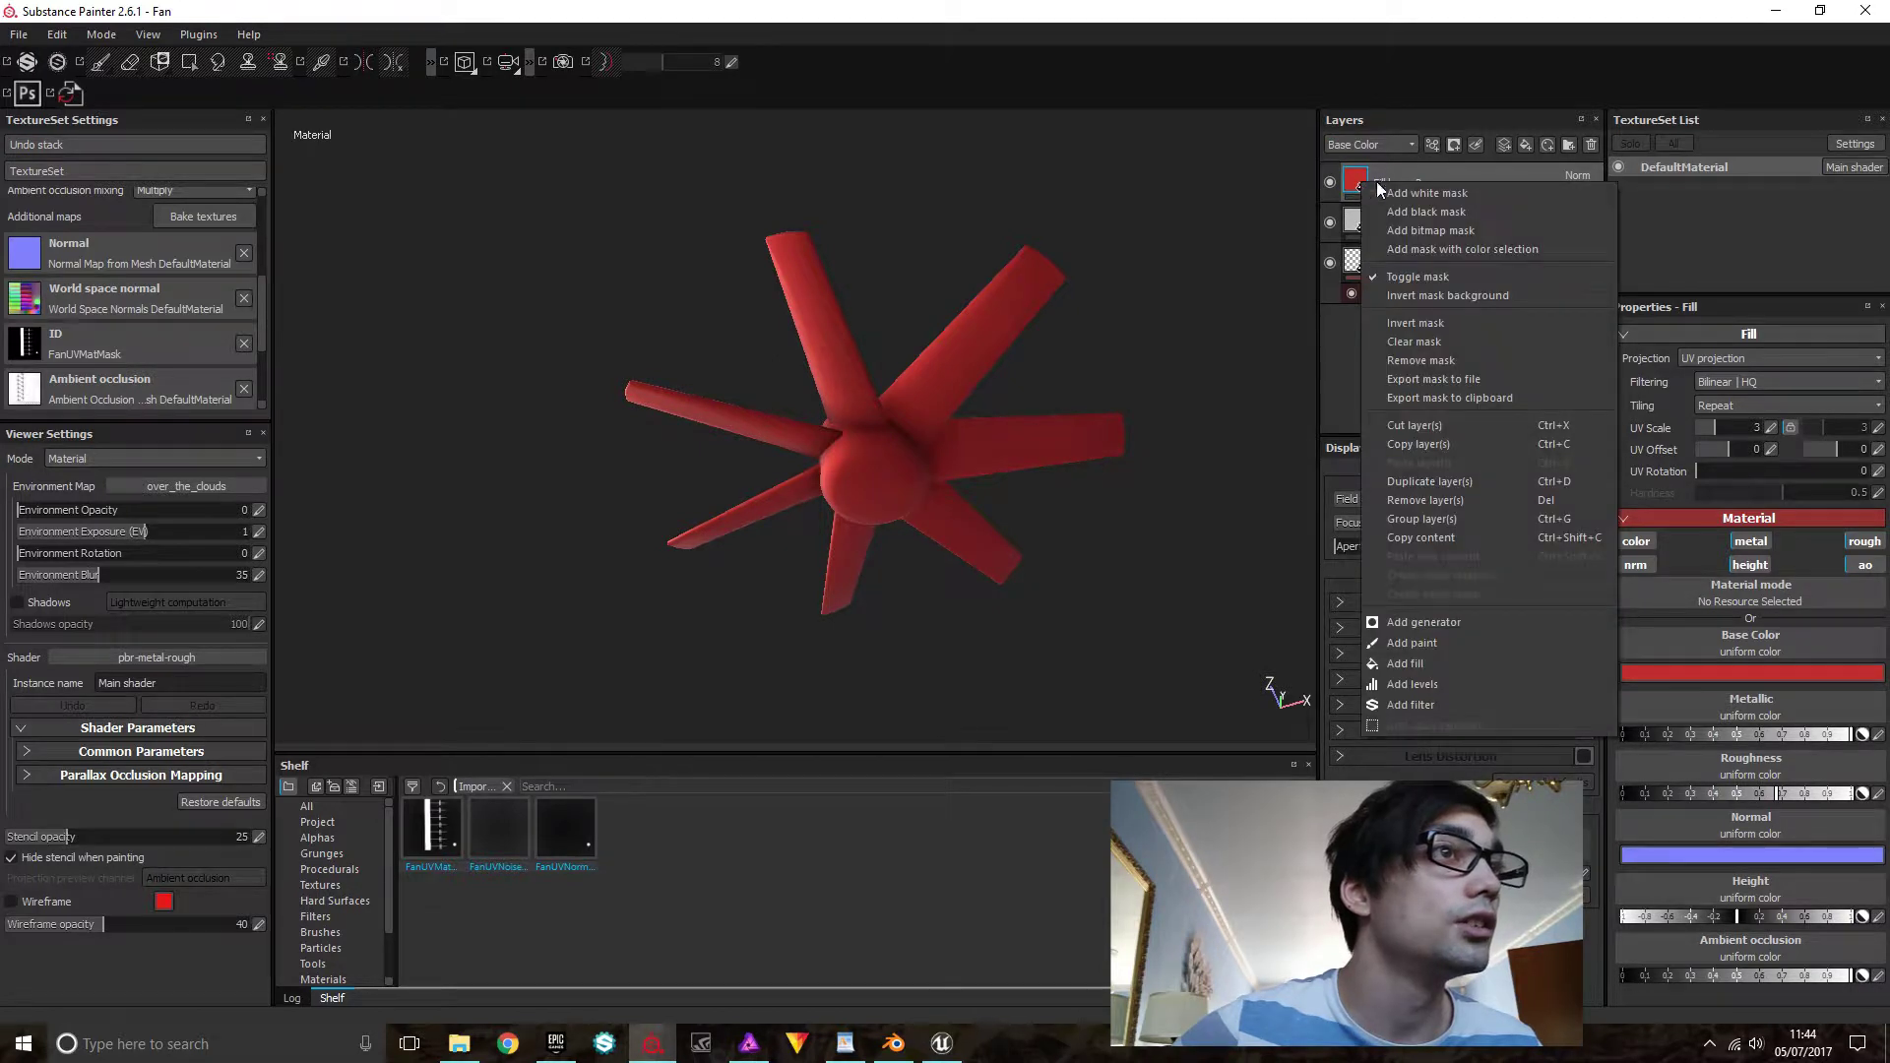
left_click(1510, 248)
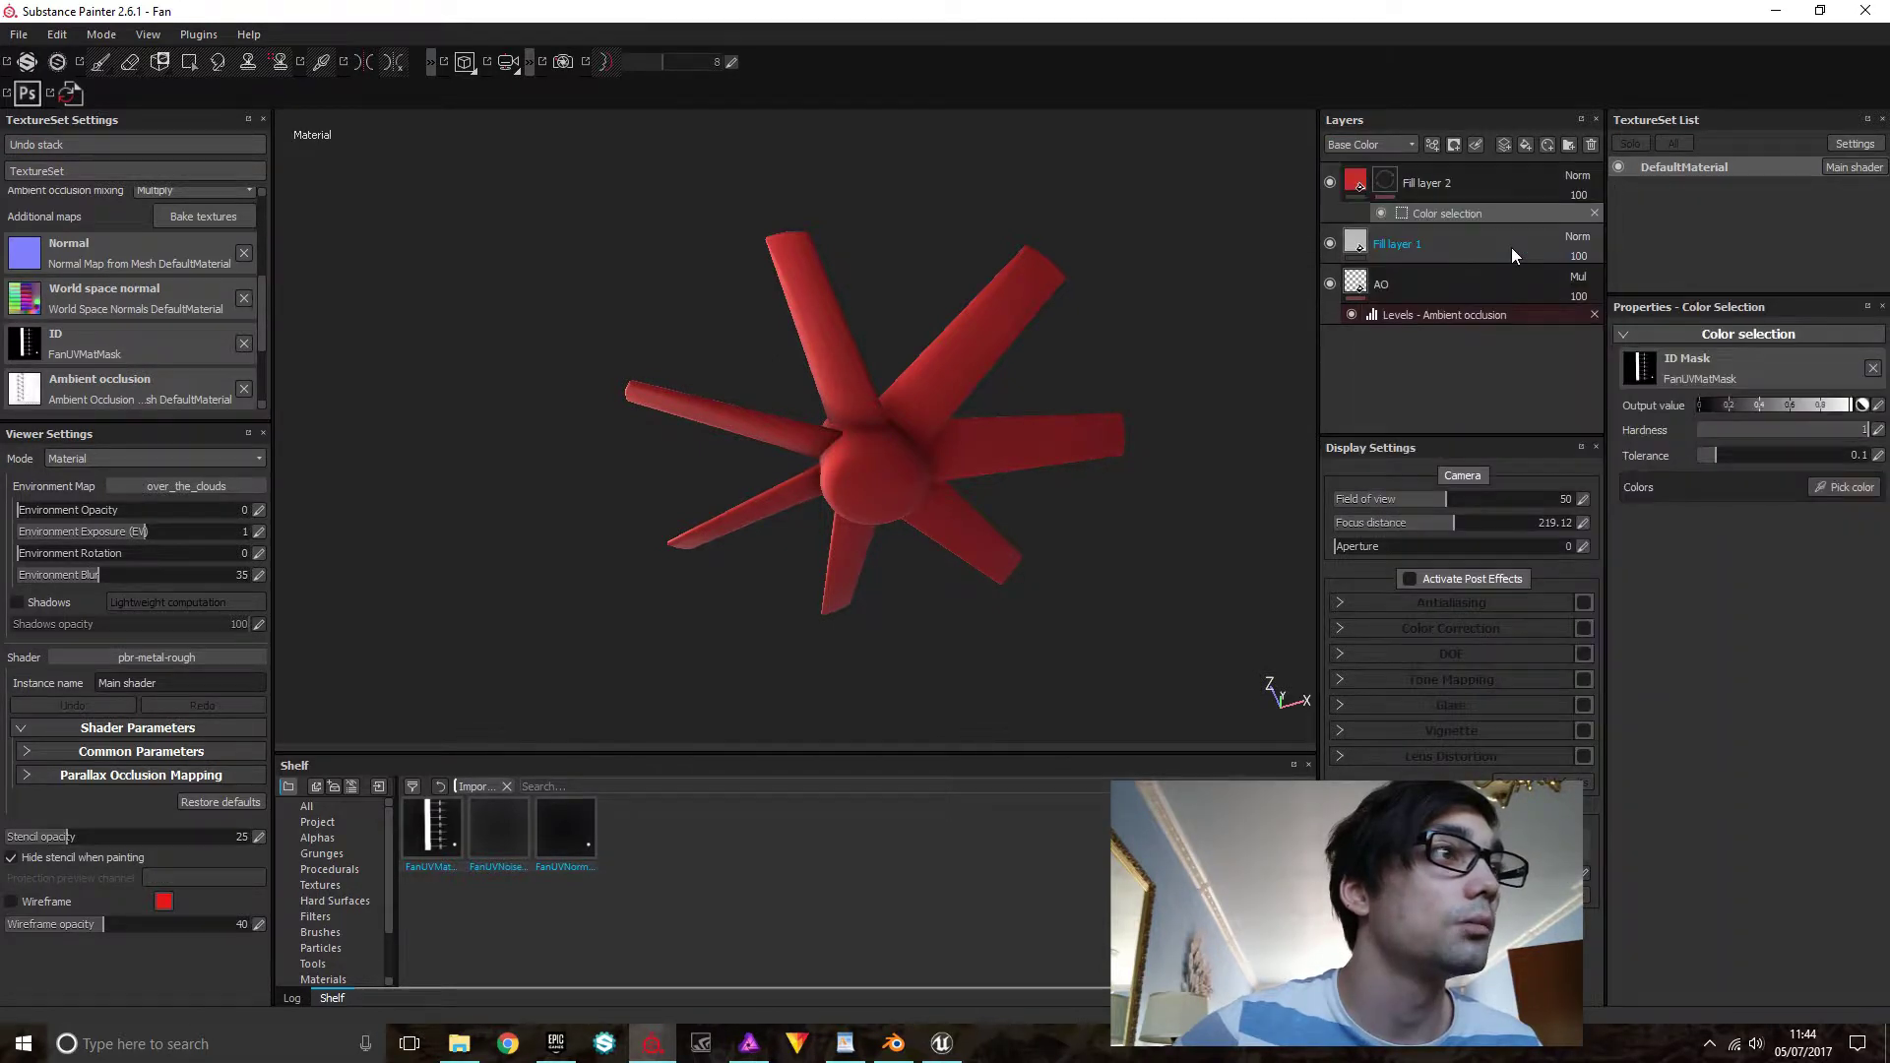
left_click(1829, 486)
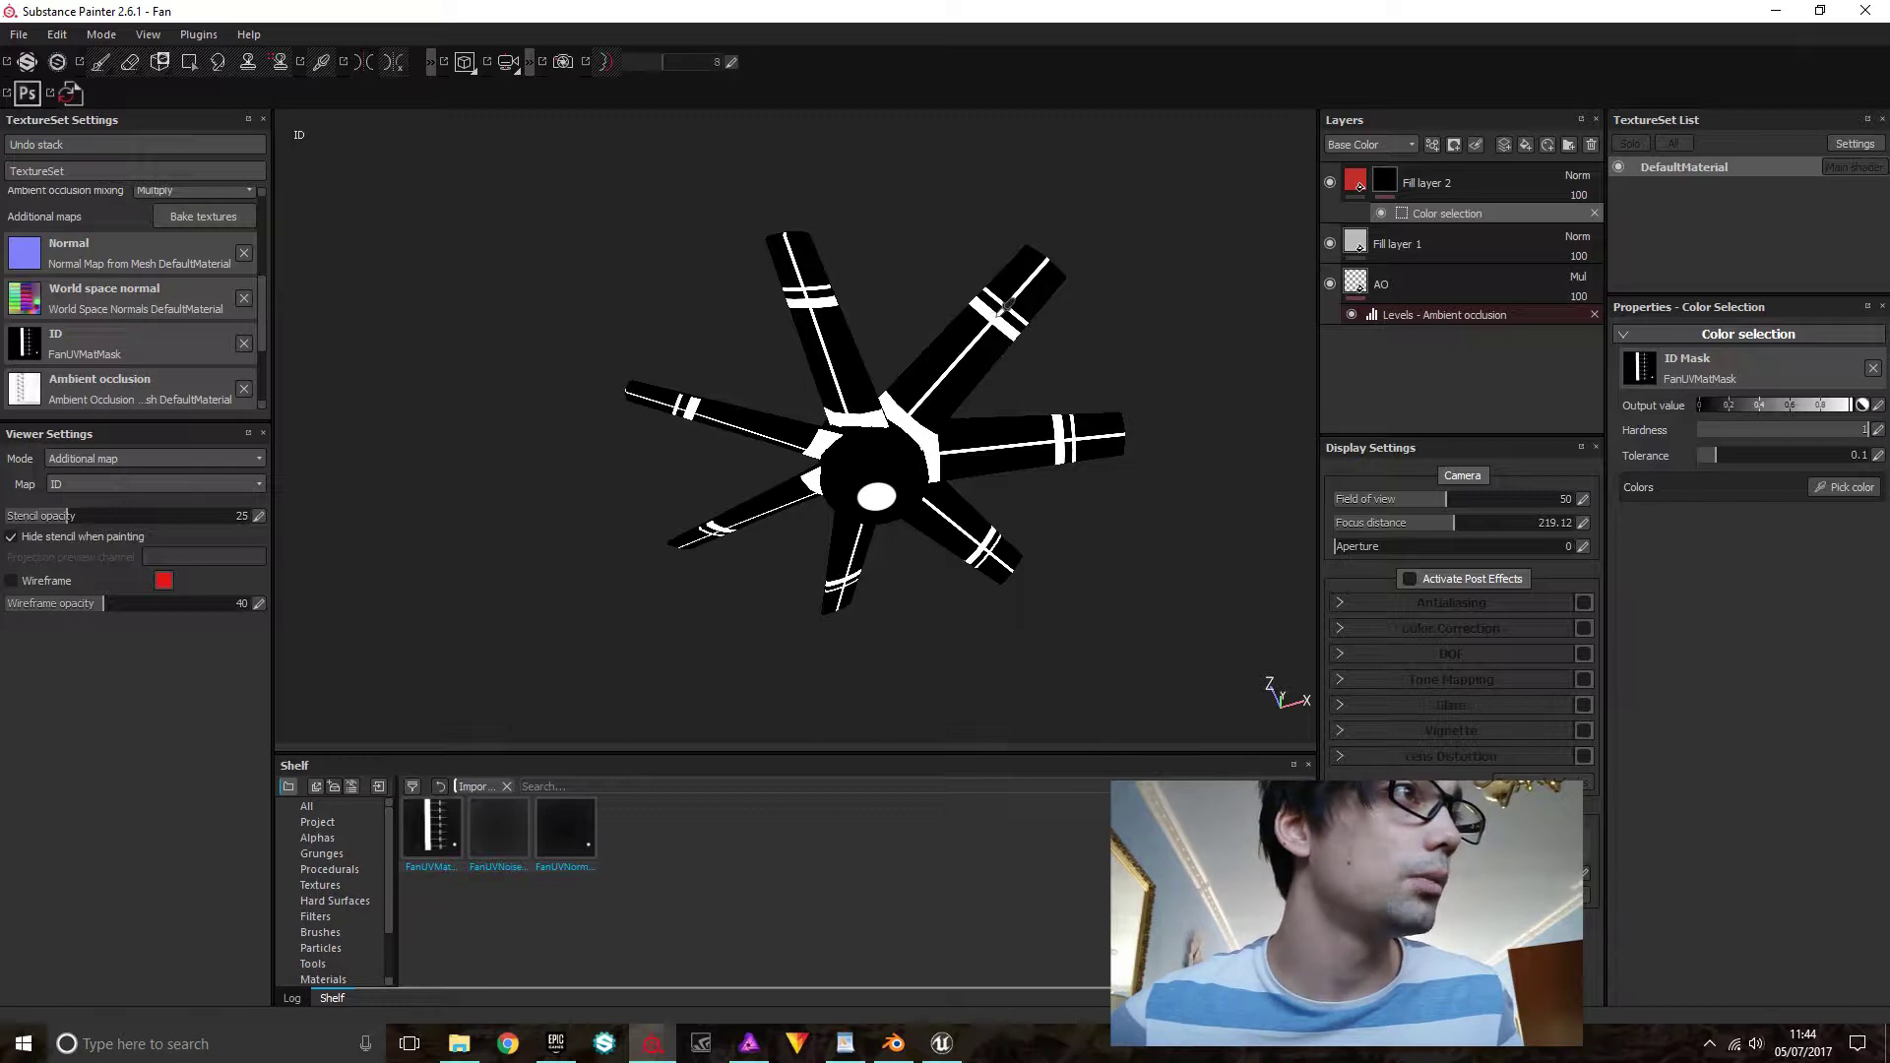
left_click(993, 317)
left_click_drag(1089, 367, 1079, 535, "alt")
scroll(1044, 340, "up", 6)
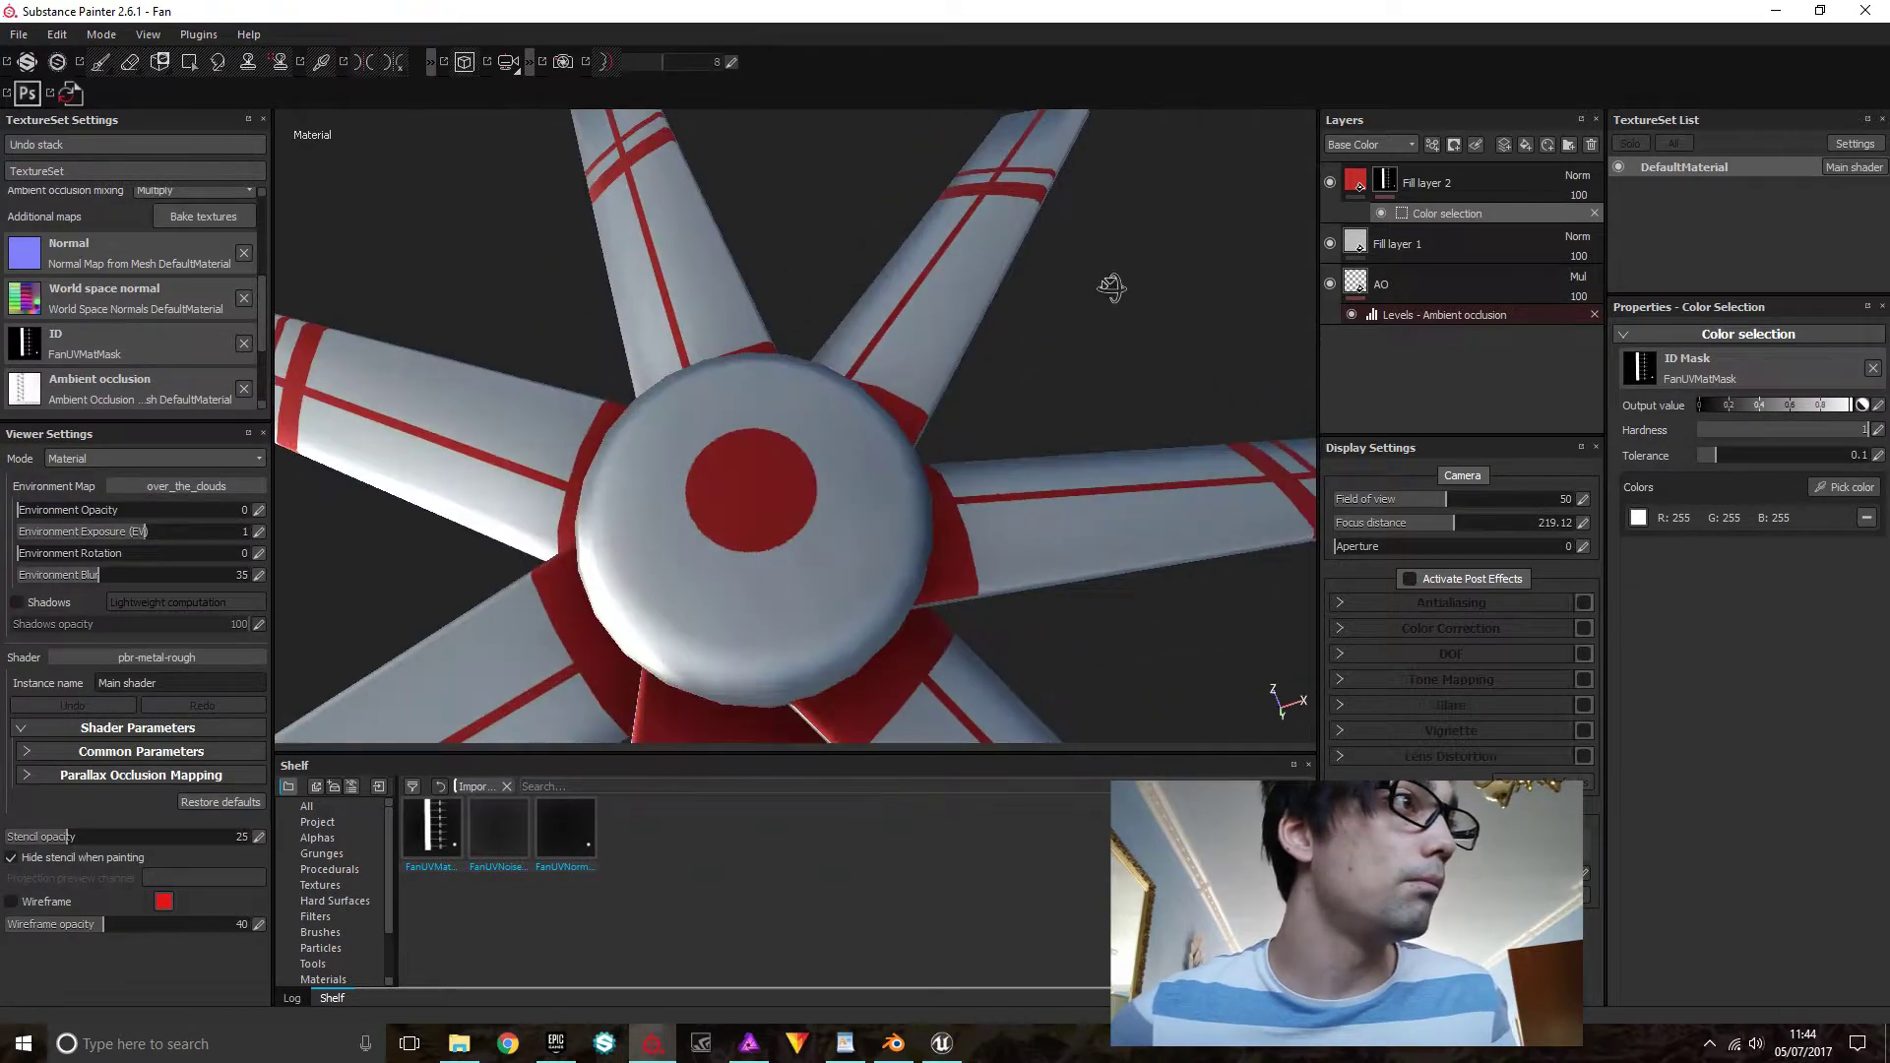
left_click_drag(1112, 287, 1090, 522, "alt")
scroll(1095, 508, "down", 3)
middle_click_drag(1090, 520, 1043, 504, "alt")
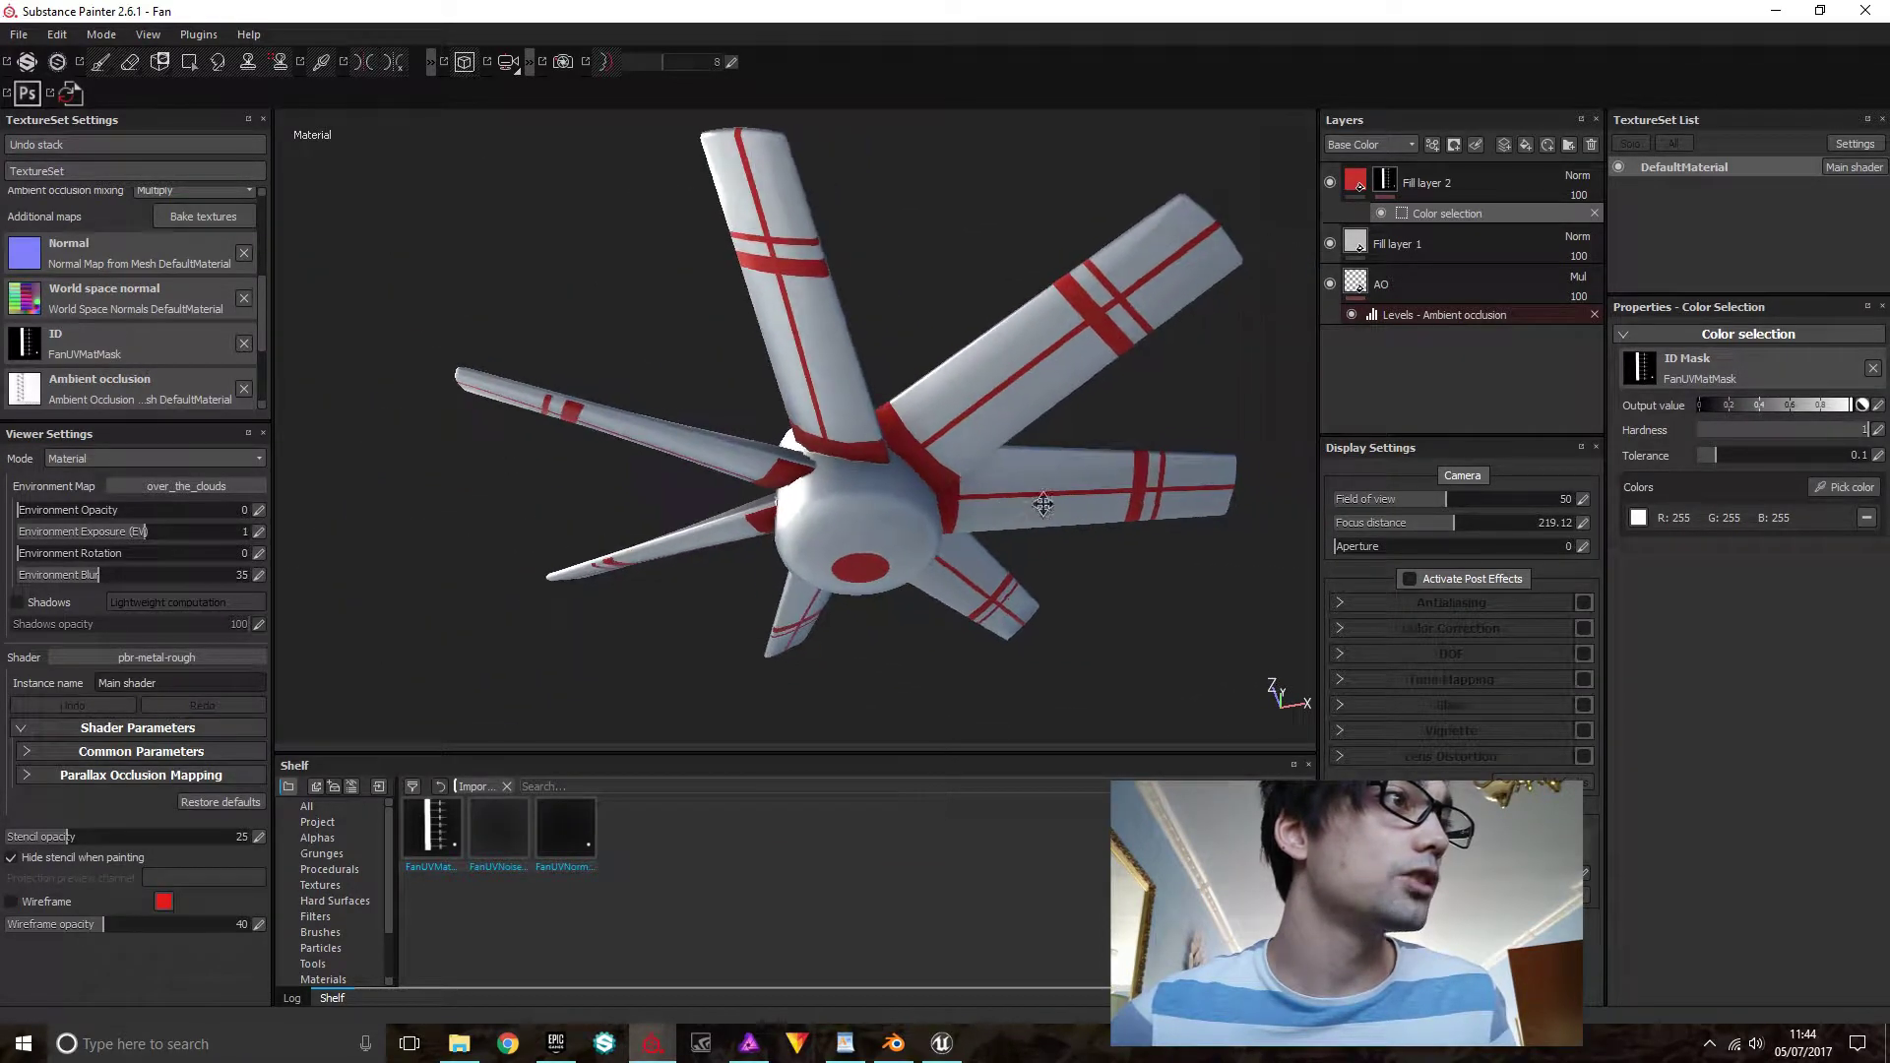
Add a paint layer above the red fill layer and disable its color, metallic and roughness channels
left_click(1506, 144)
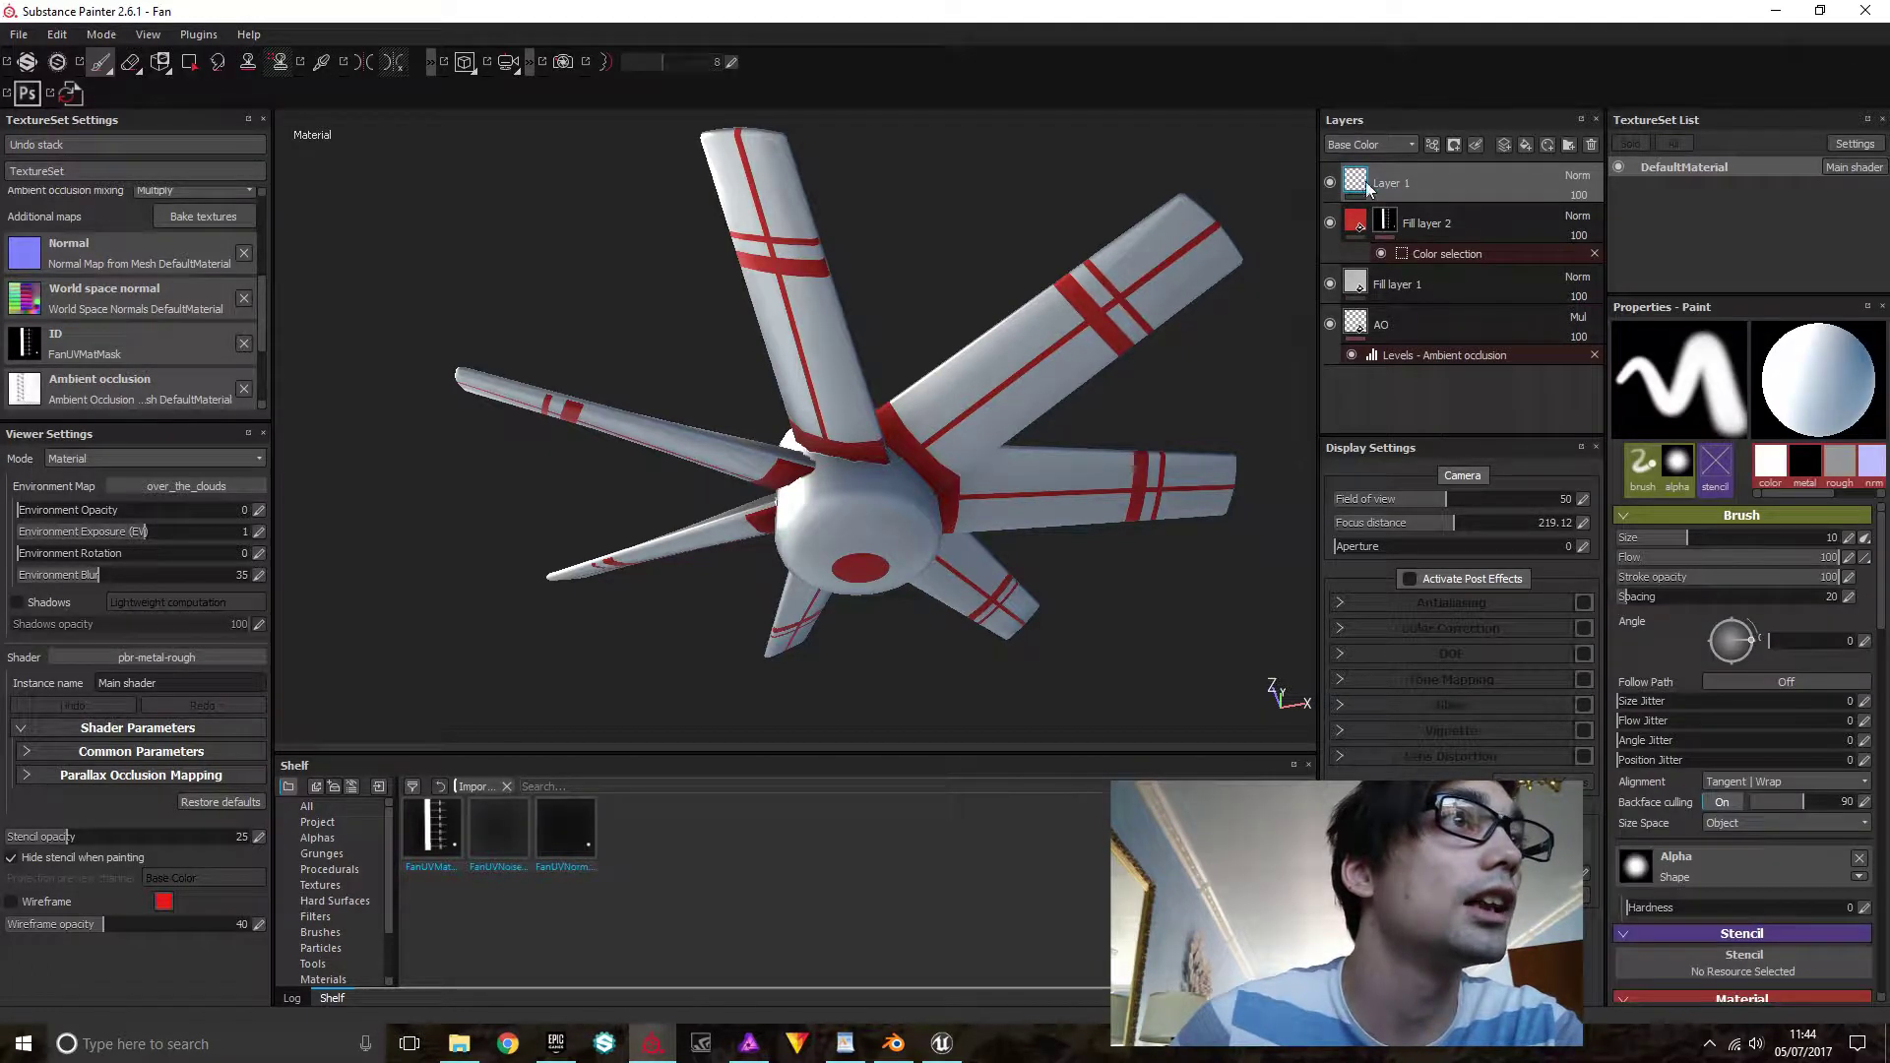
scroll(1810, 514, "down", 5)
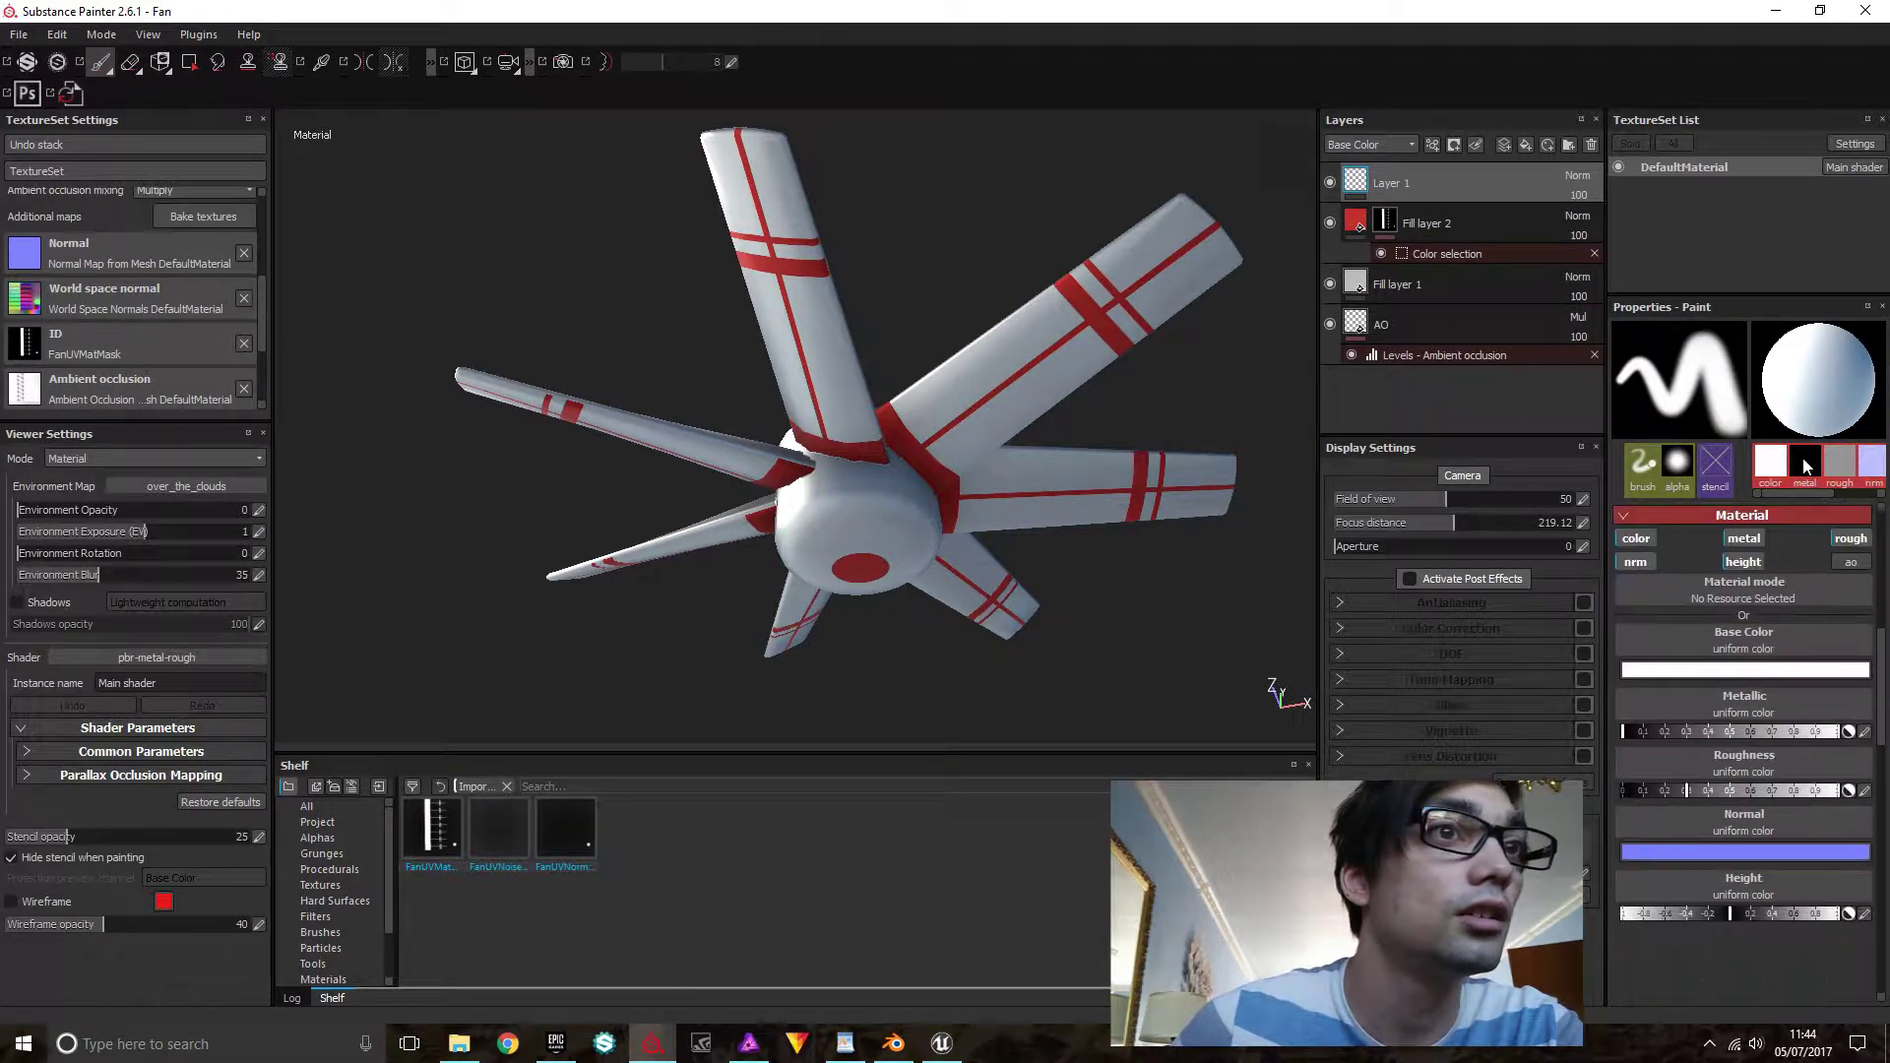
left_click(1637, 540)
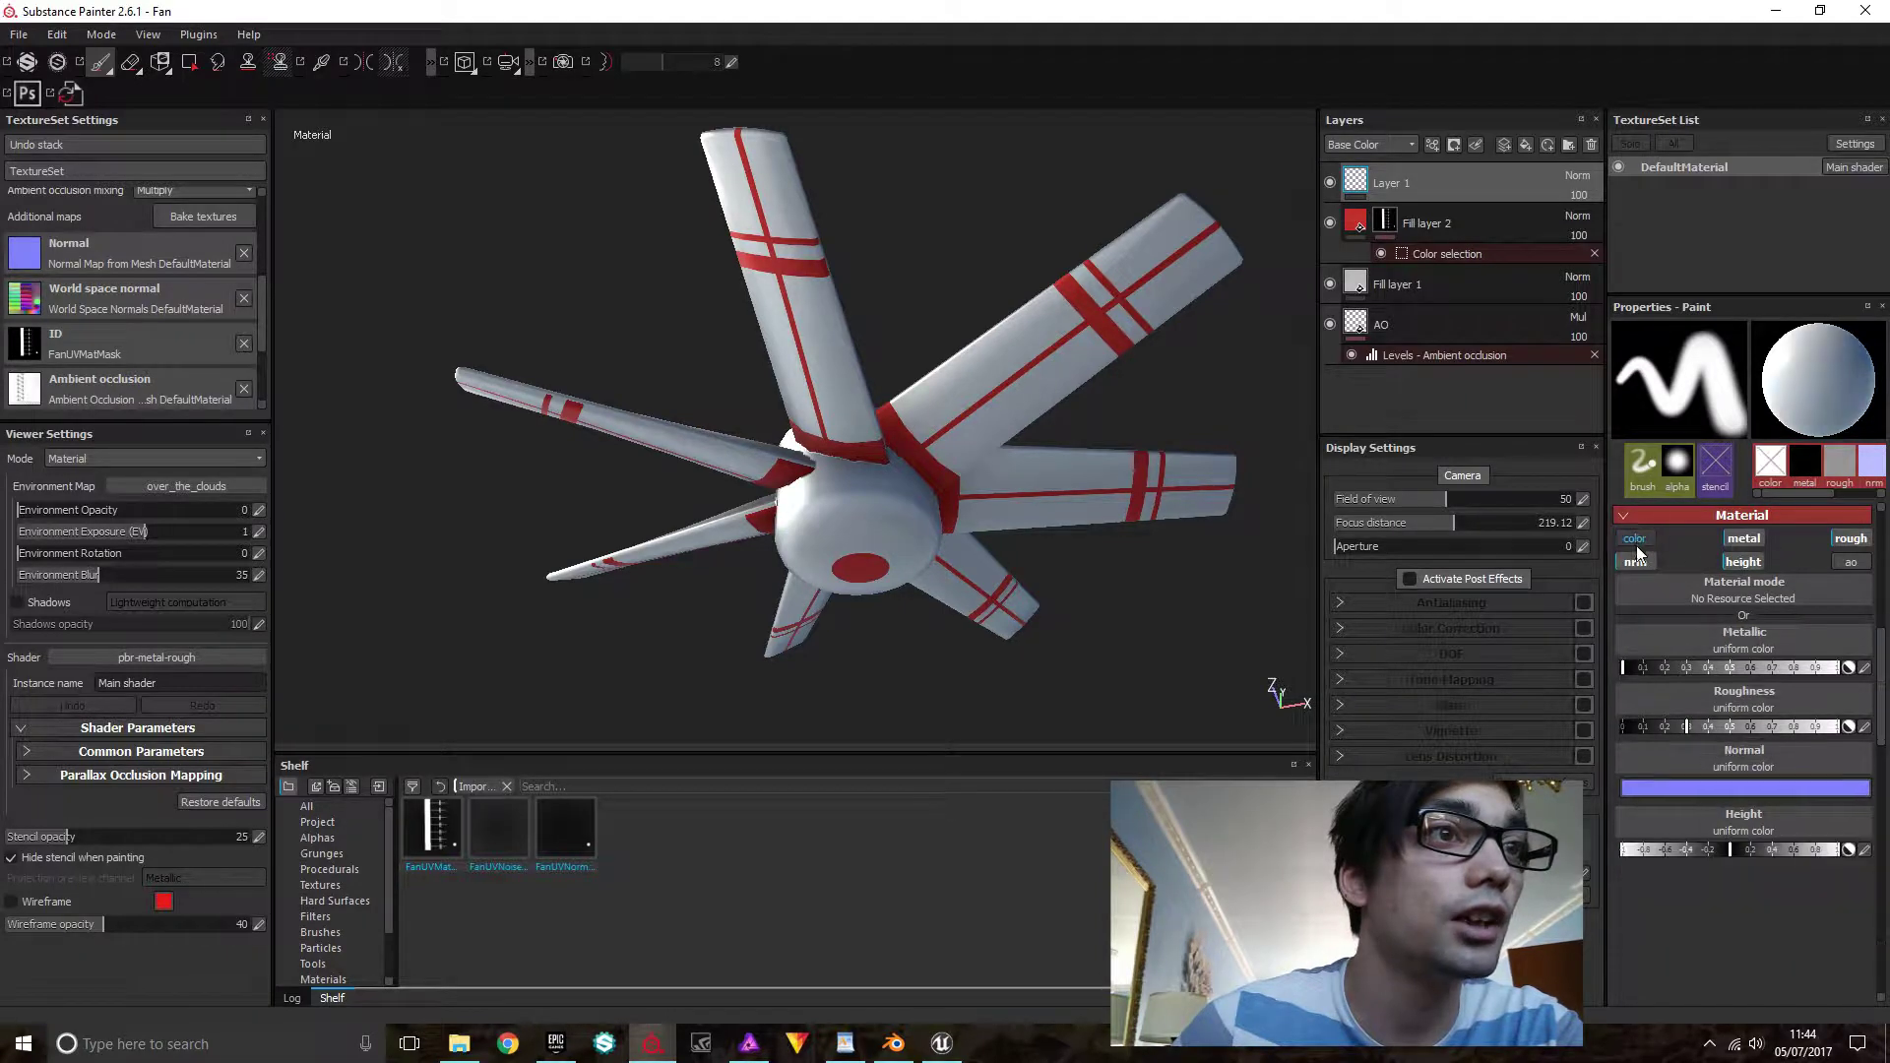
left_click(1745, 540)
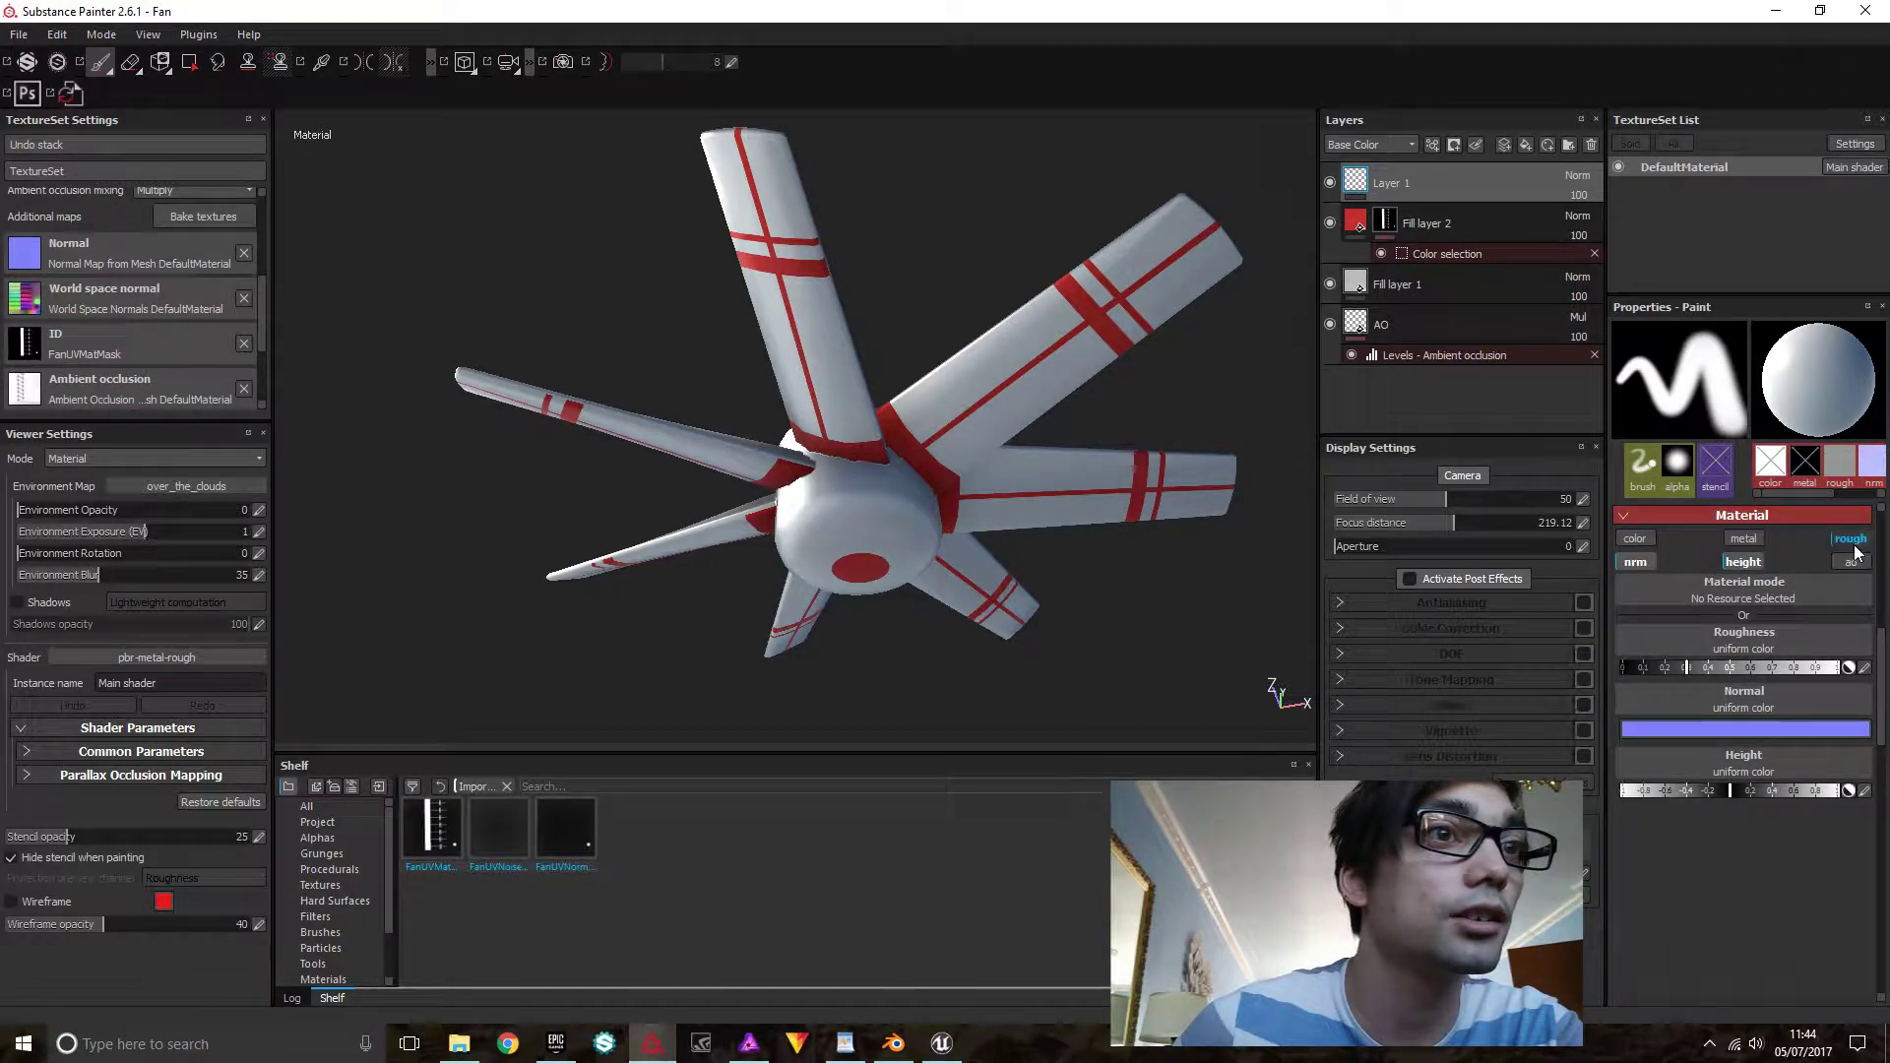
left_click(1851, 540)
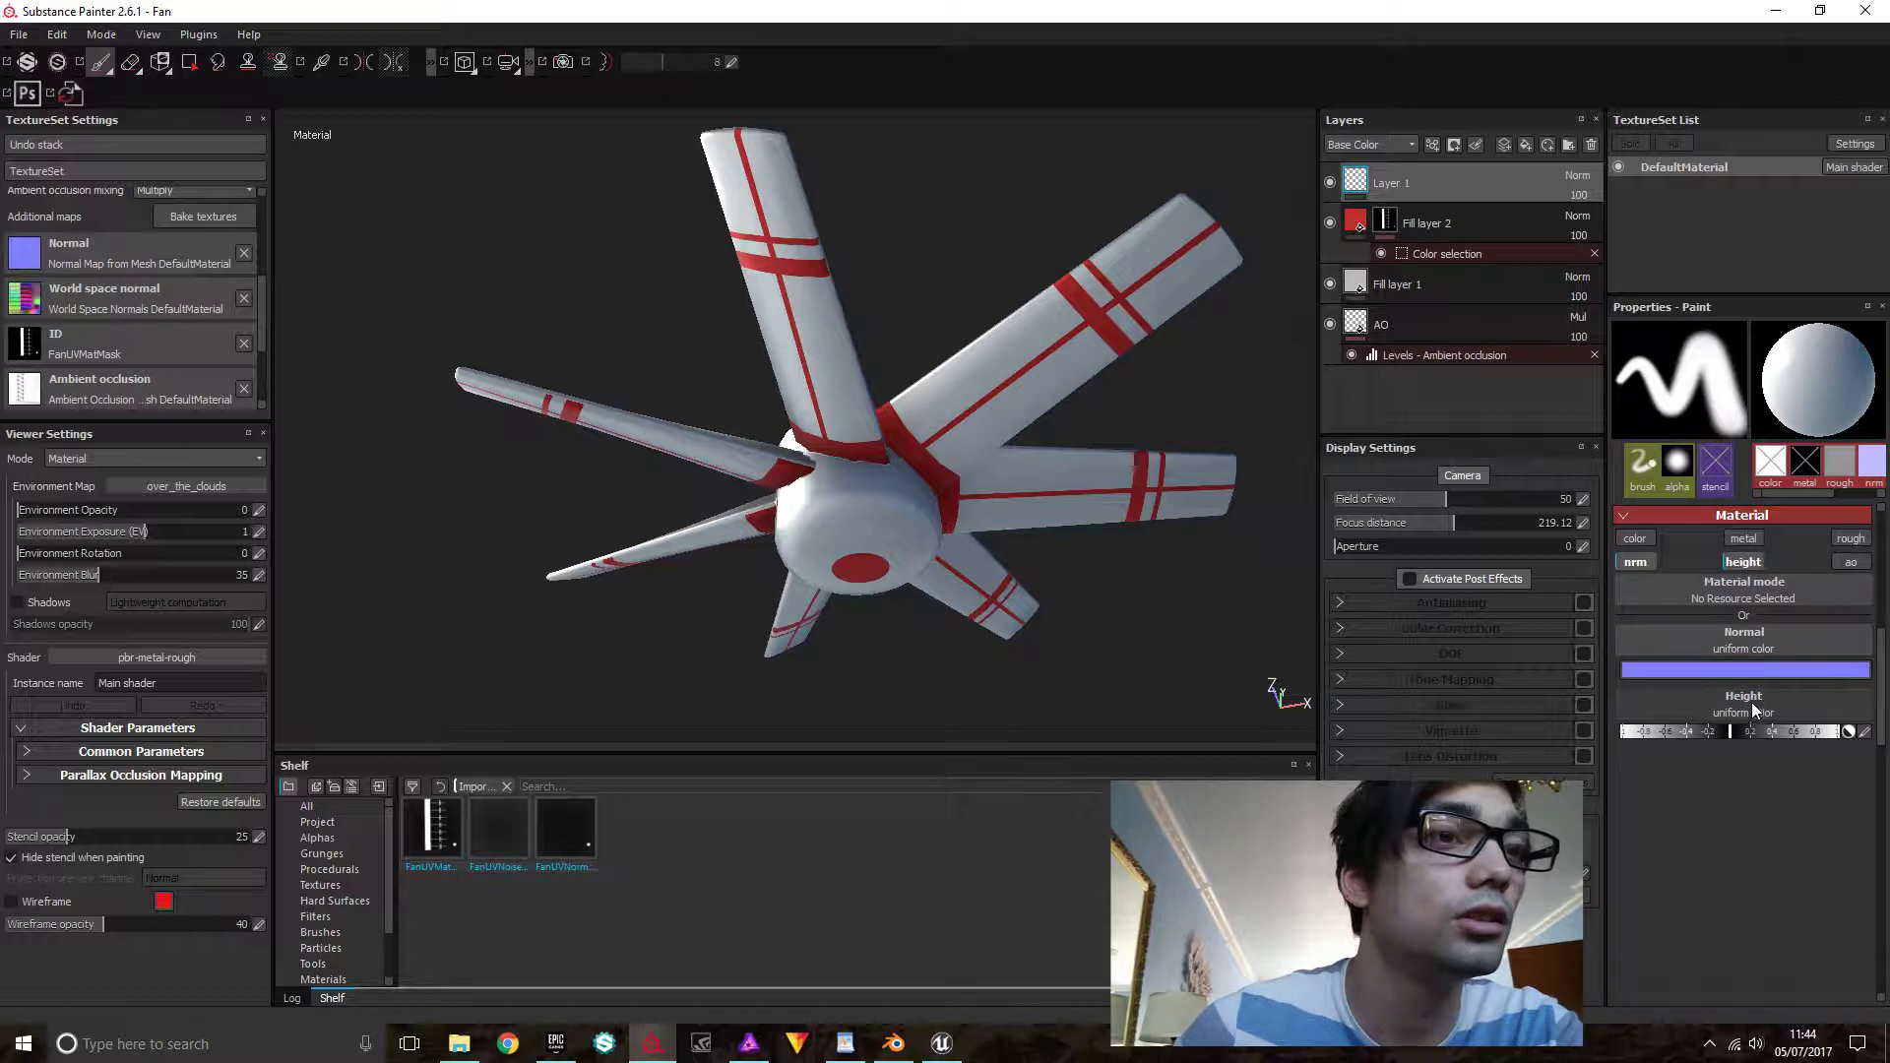
Assign FanUVNormalMask as the height texture of the paint layer's material
left_click(1703, 699)
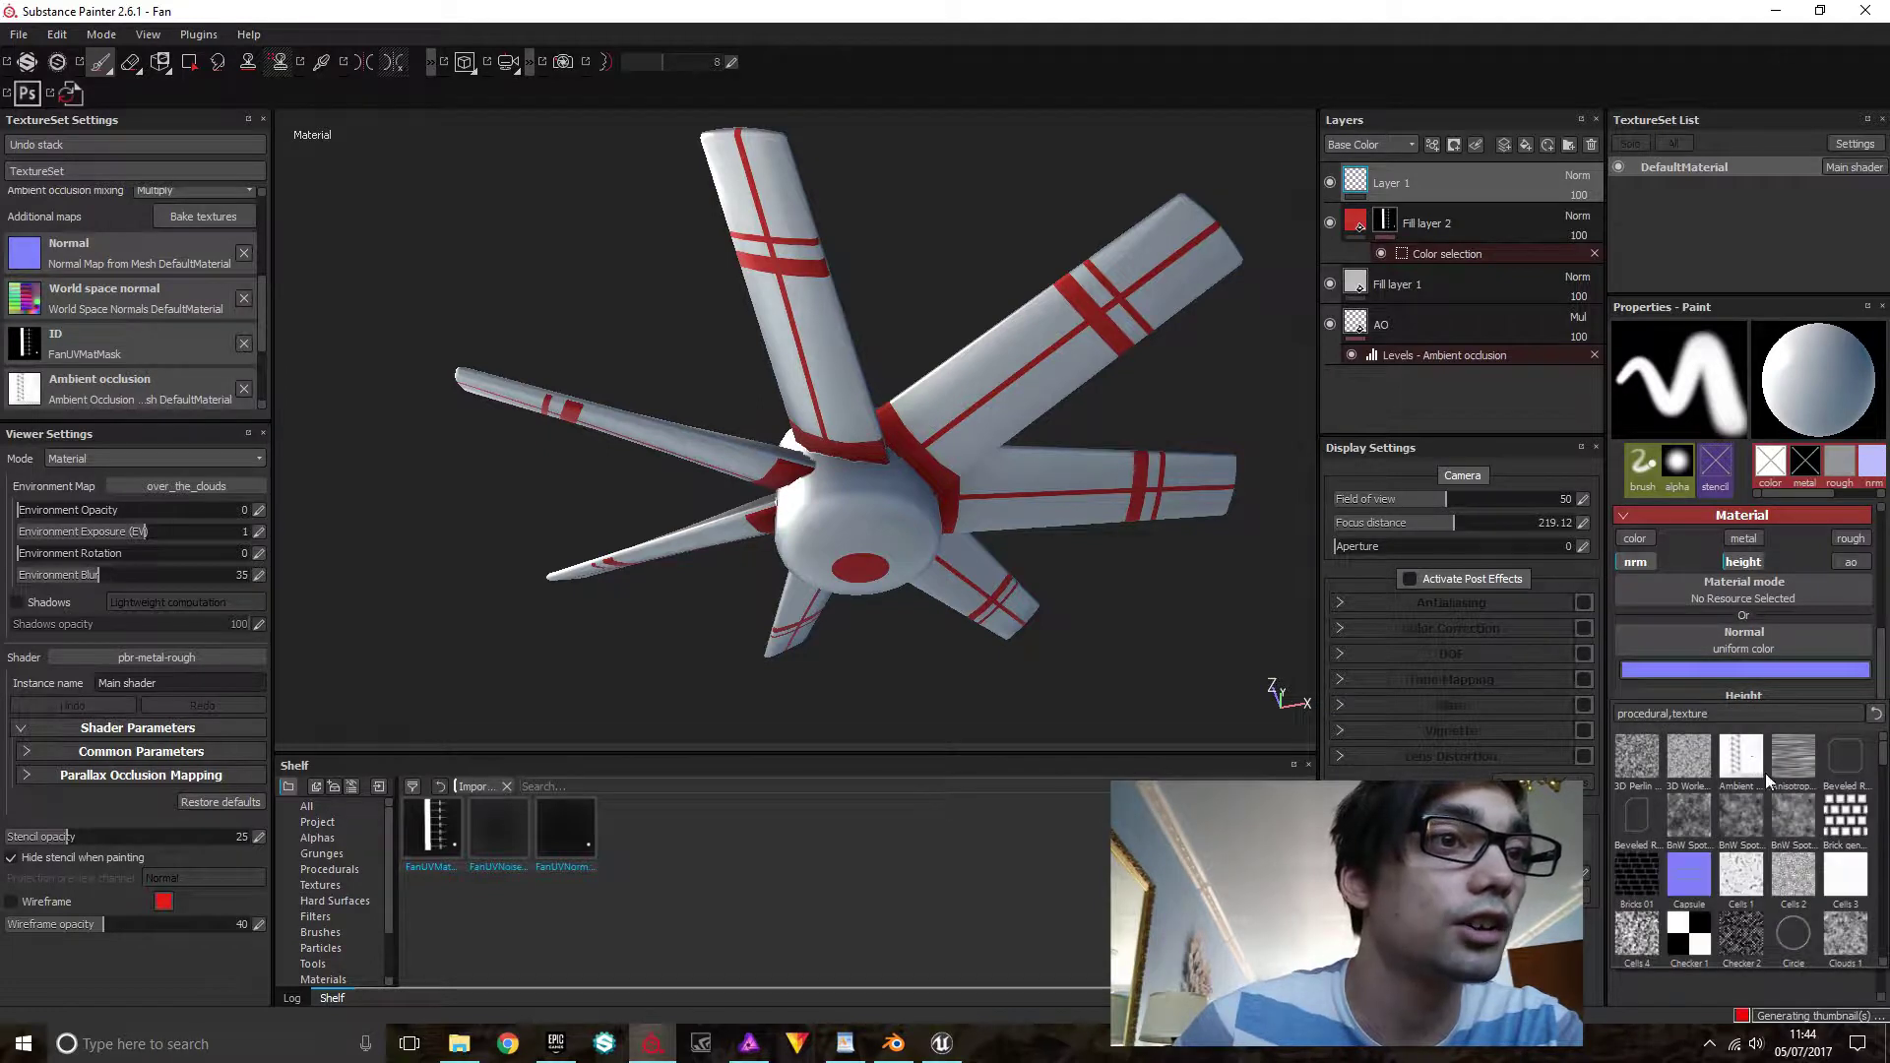
scroll(1775, 811, "down", 5)
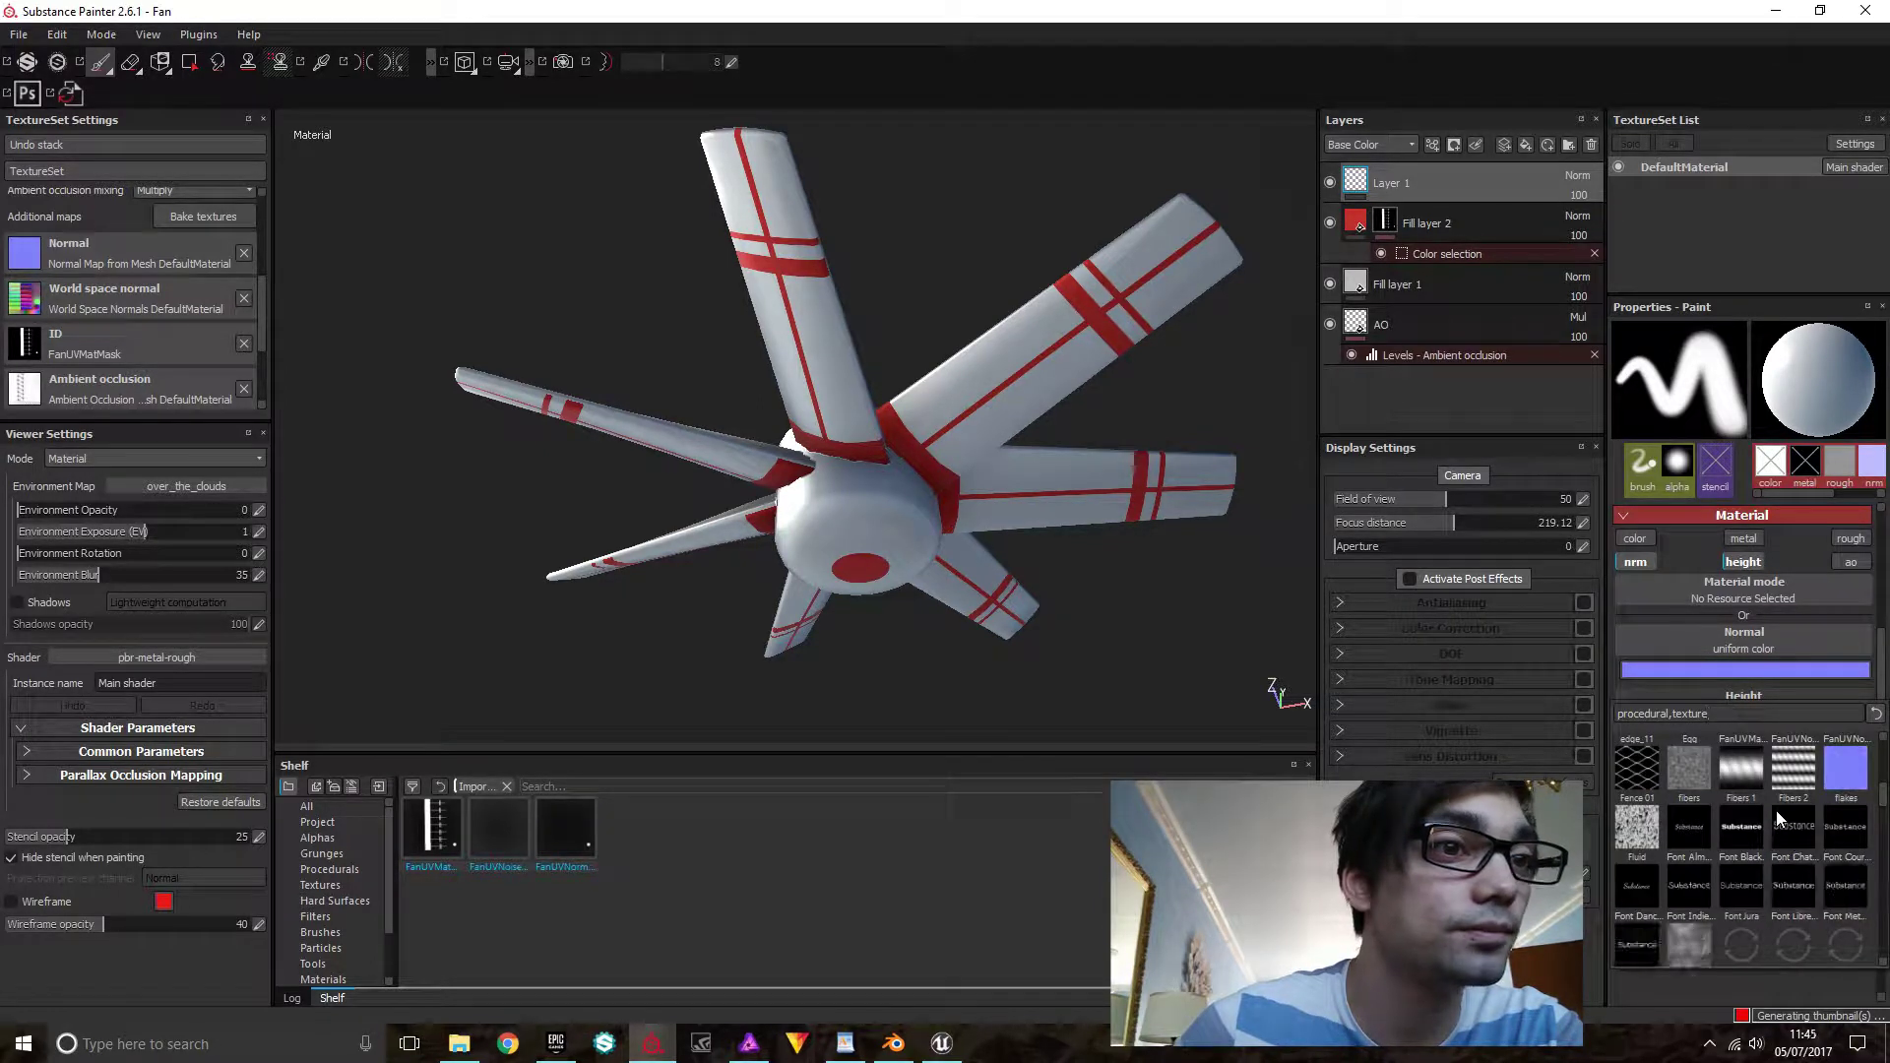
scroll(1776, 812, "down", 3)
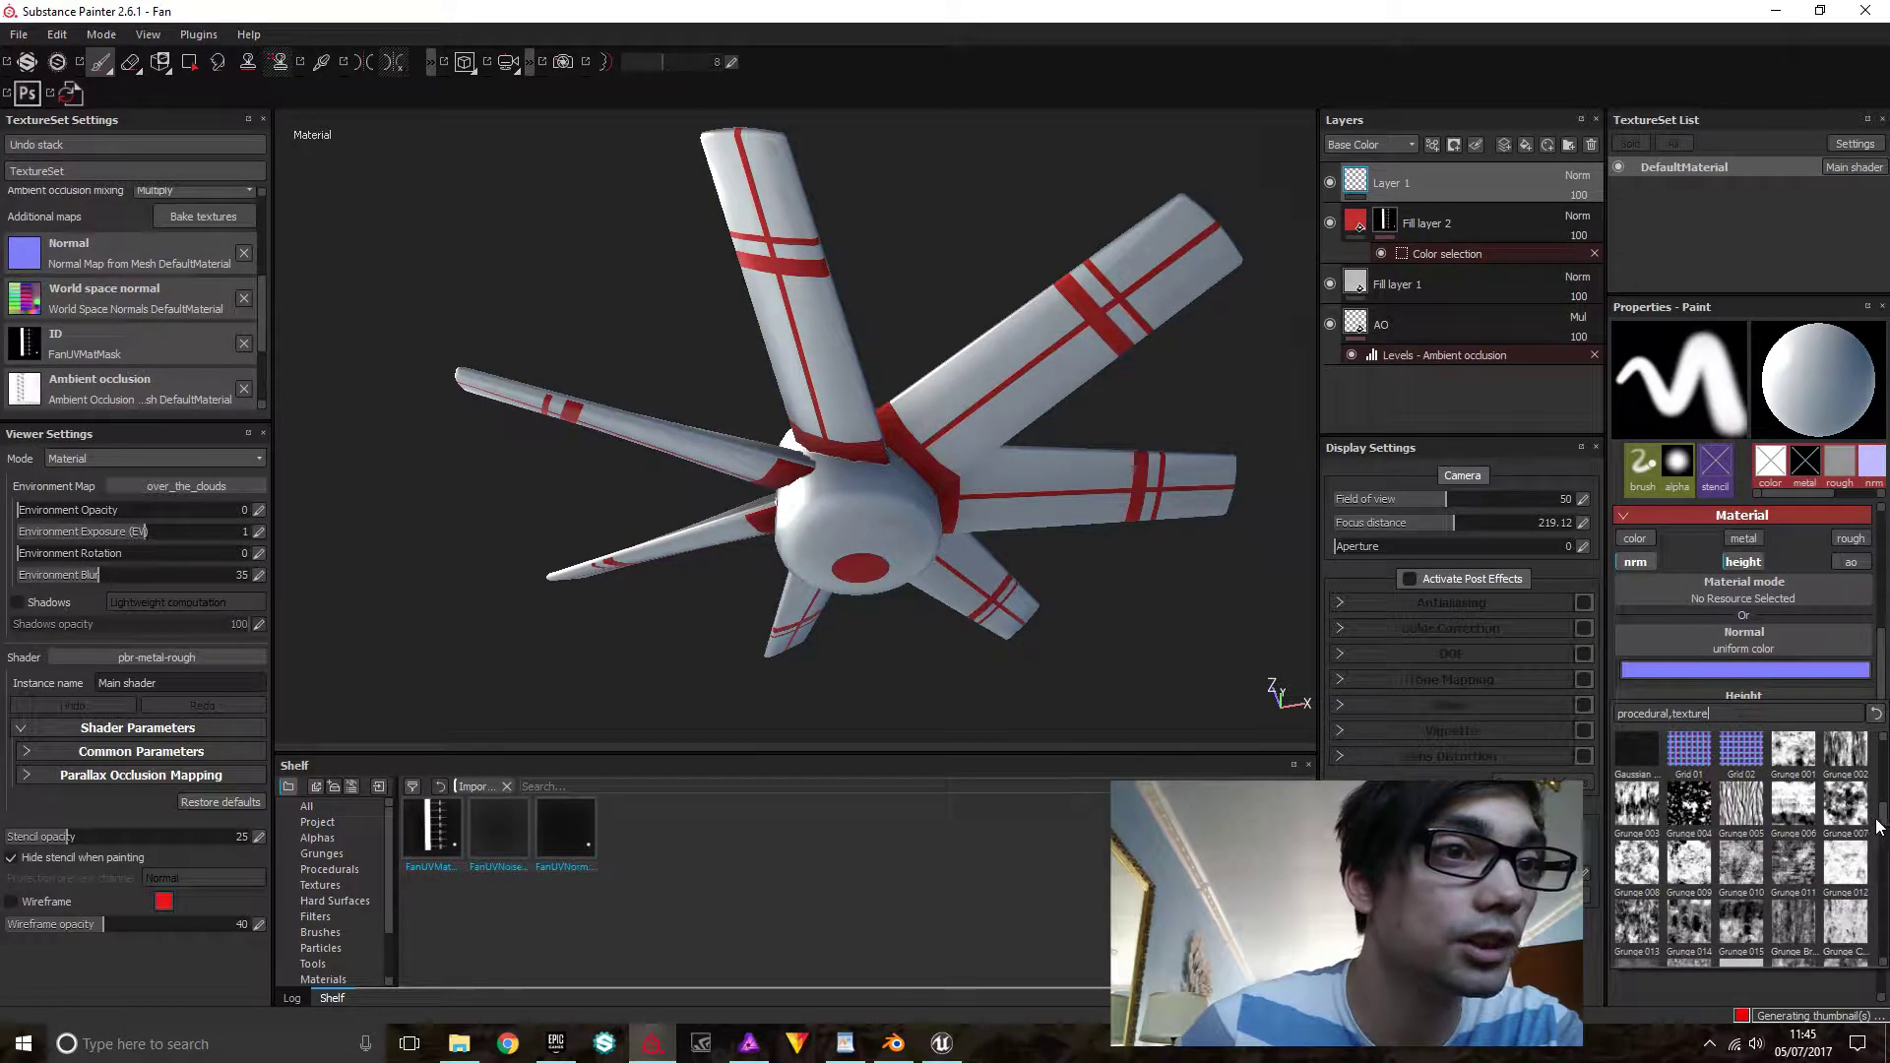
scroll(1884, 822, "up", 1)
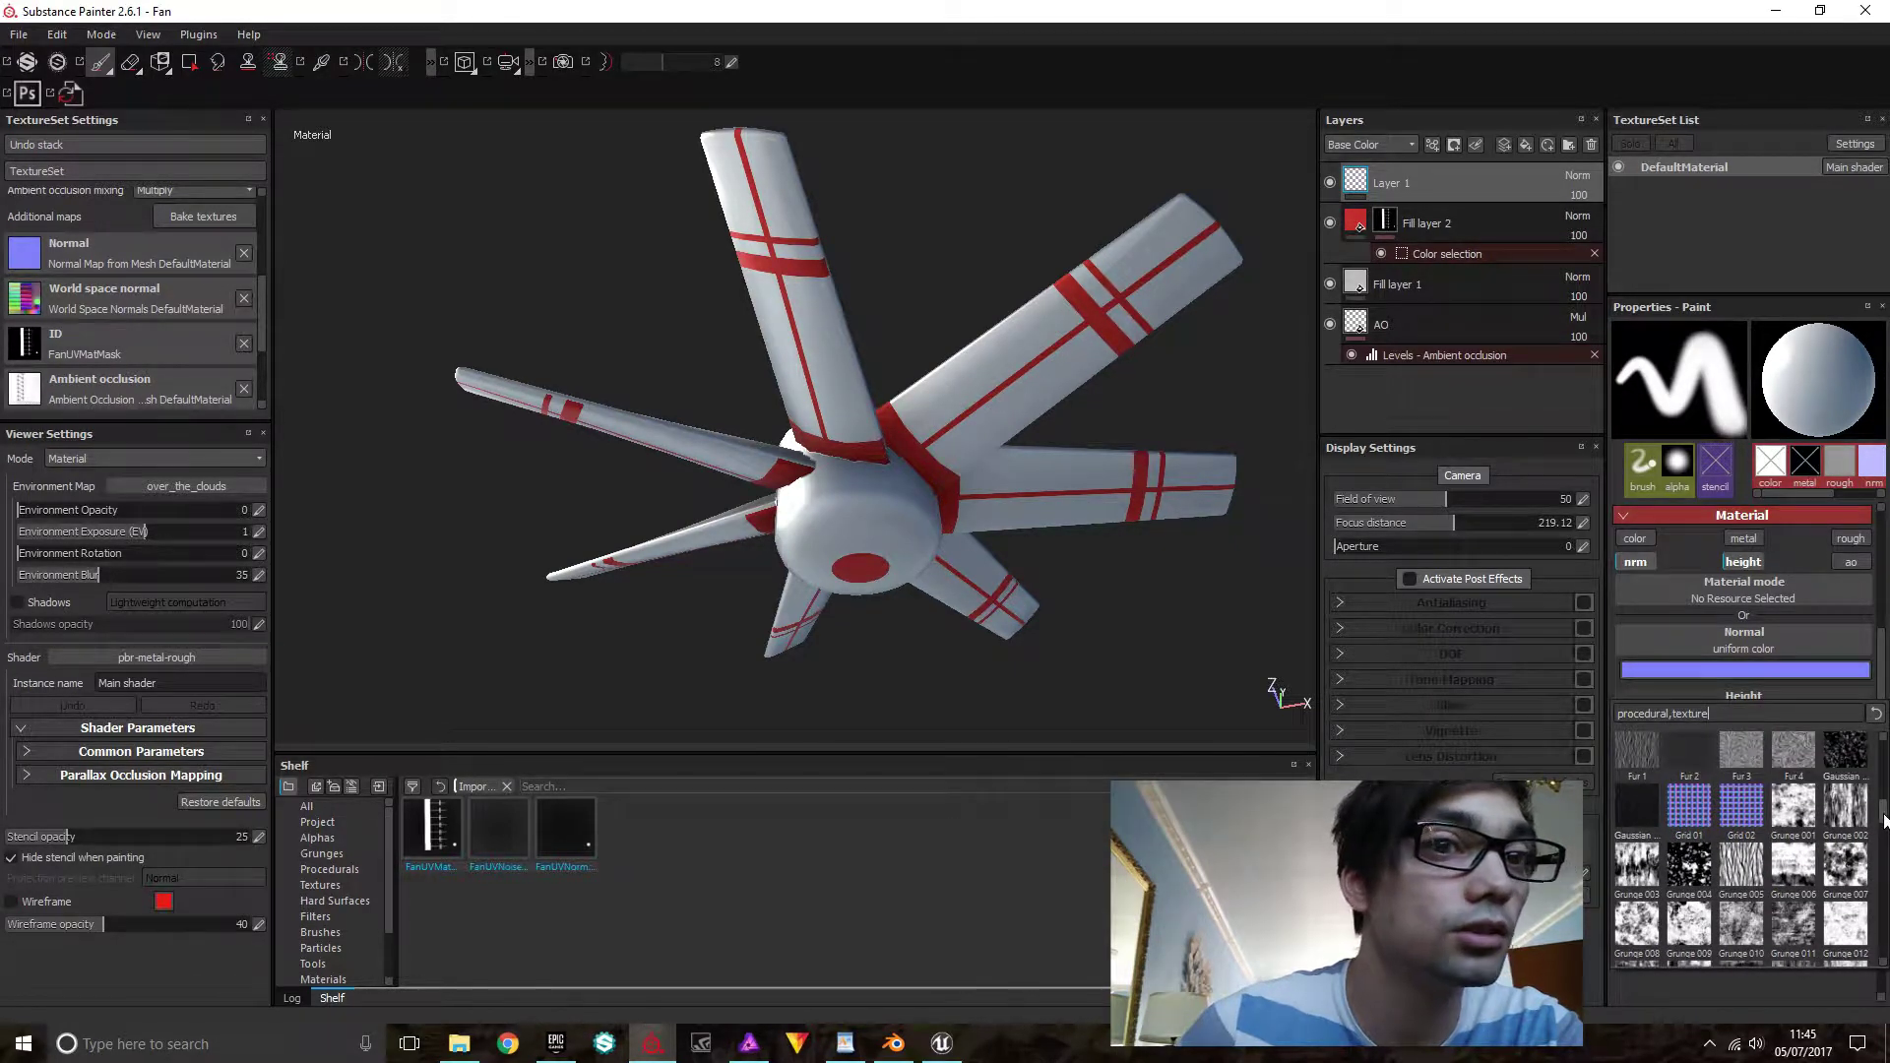
scroll(1884, 822, "up", 5)
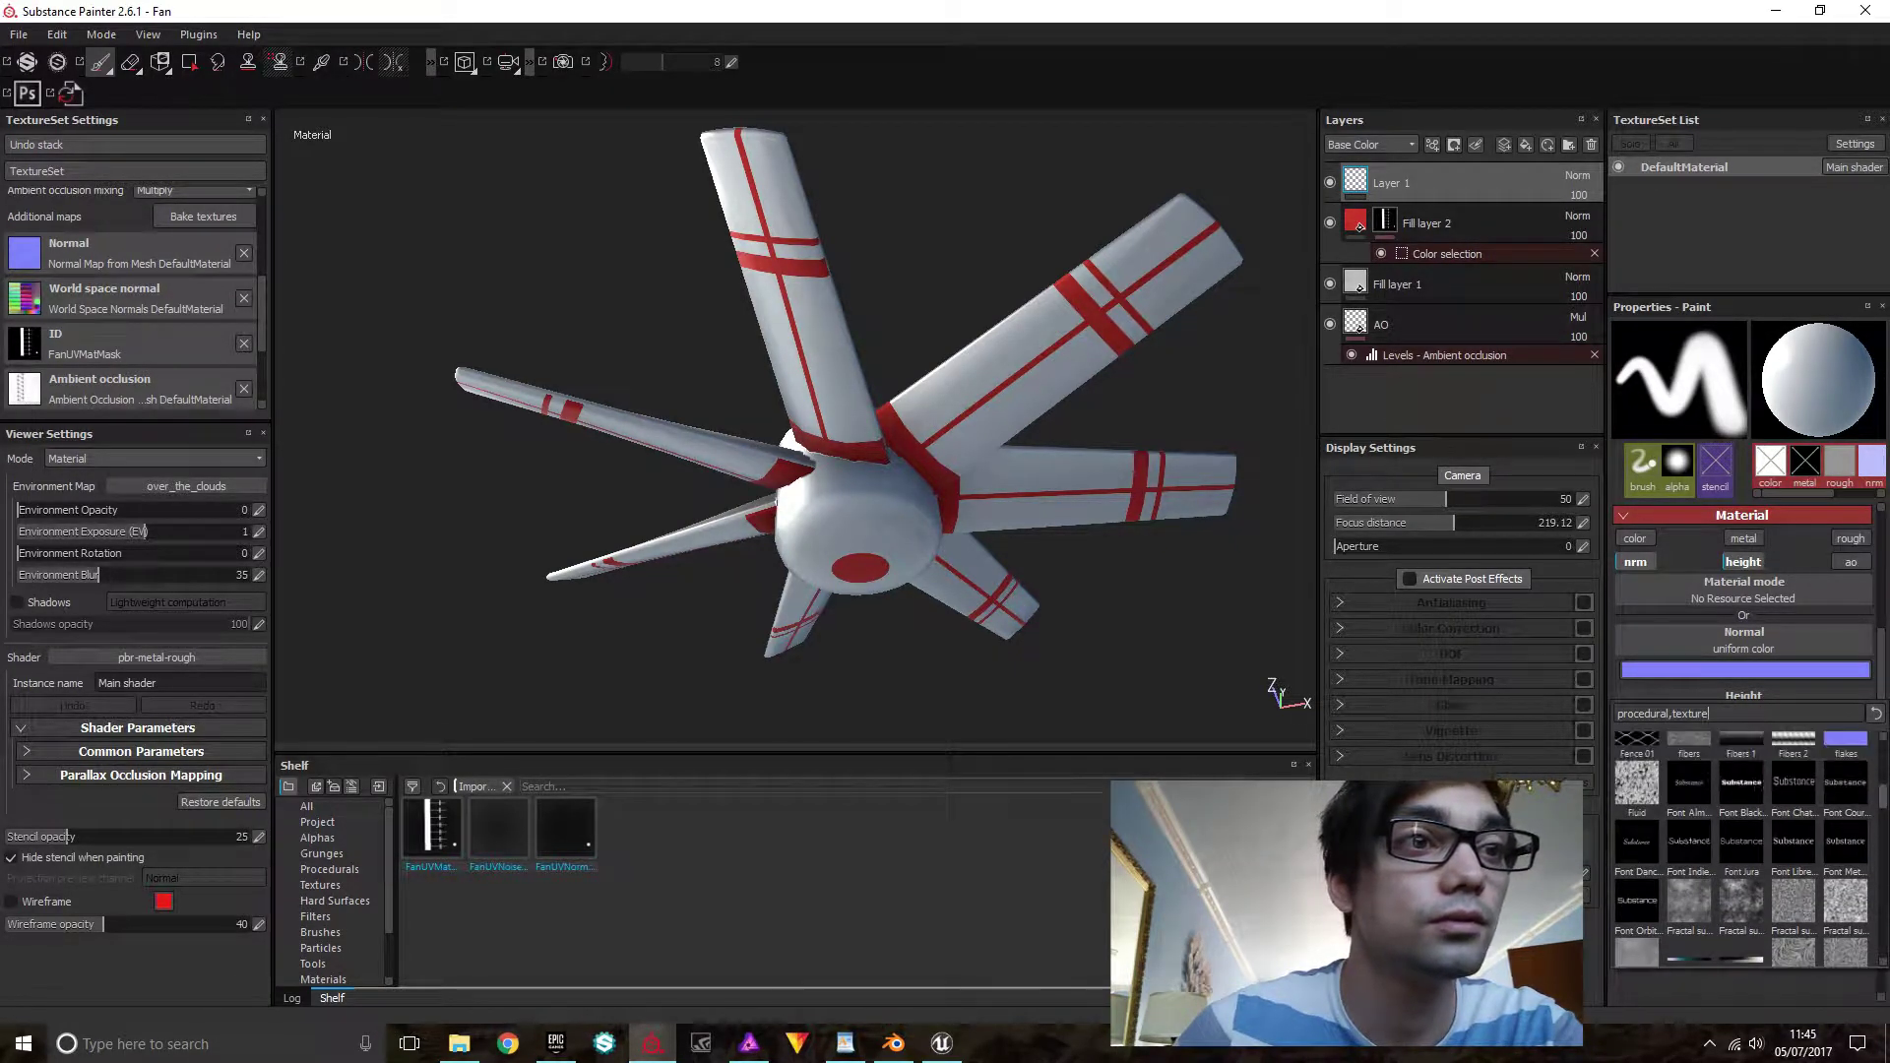
scroll(1884, 822, "up", 2)
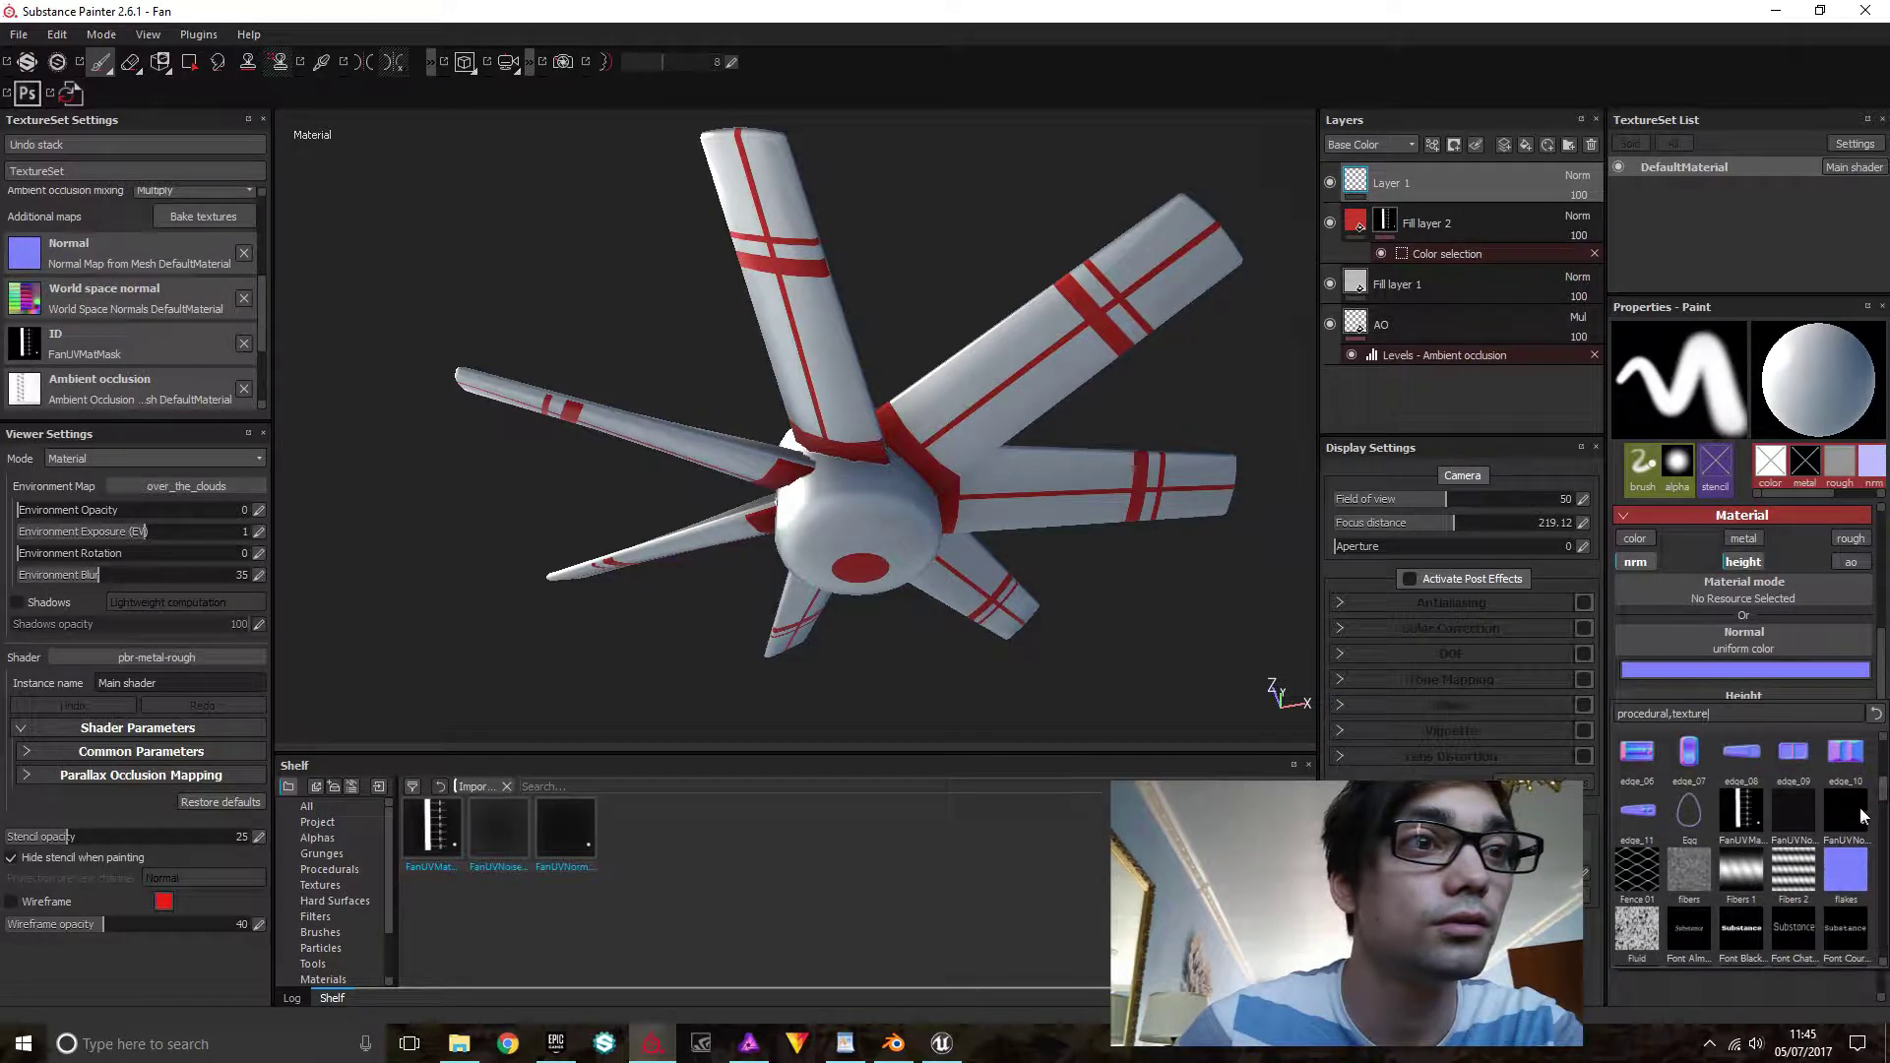
left_click(1856, 813)
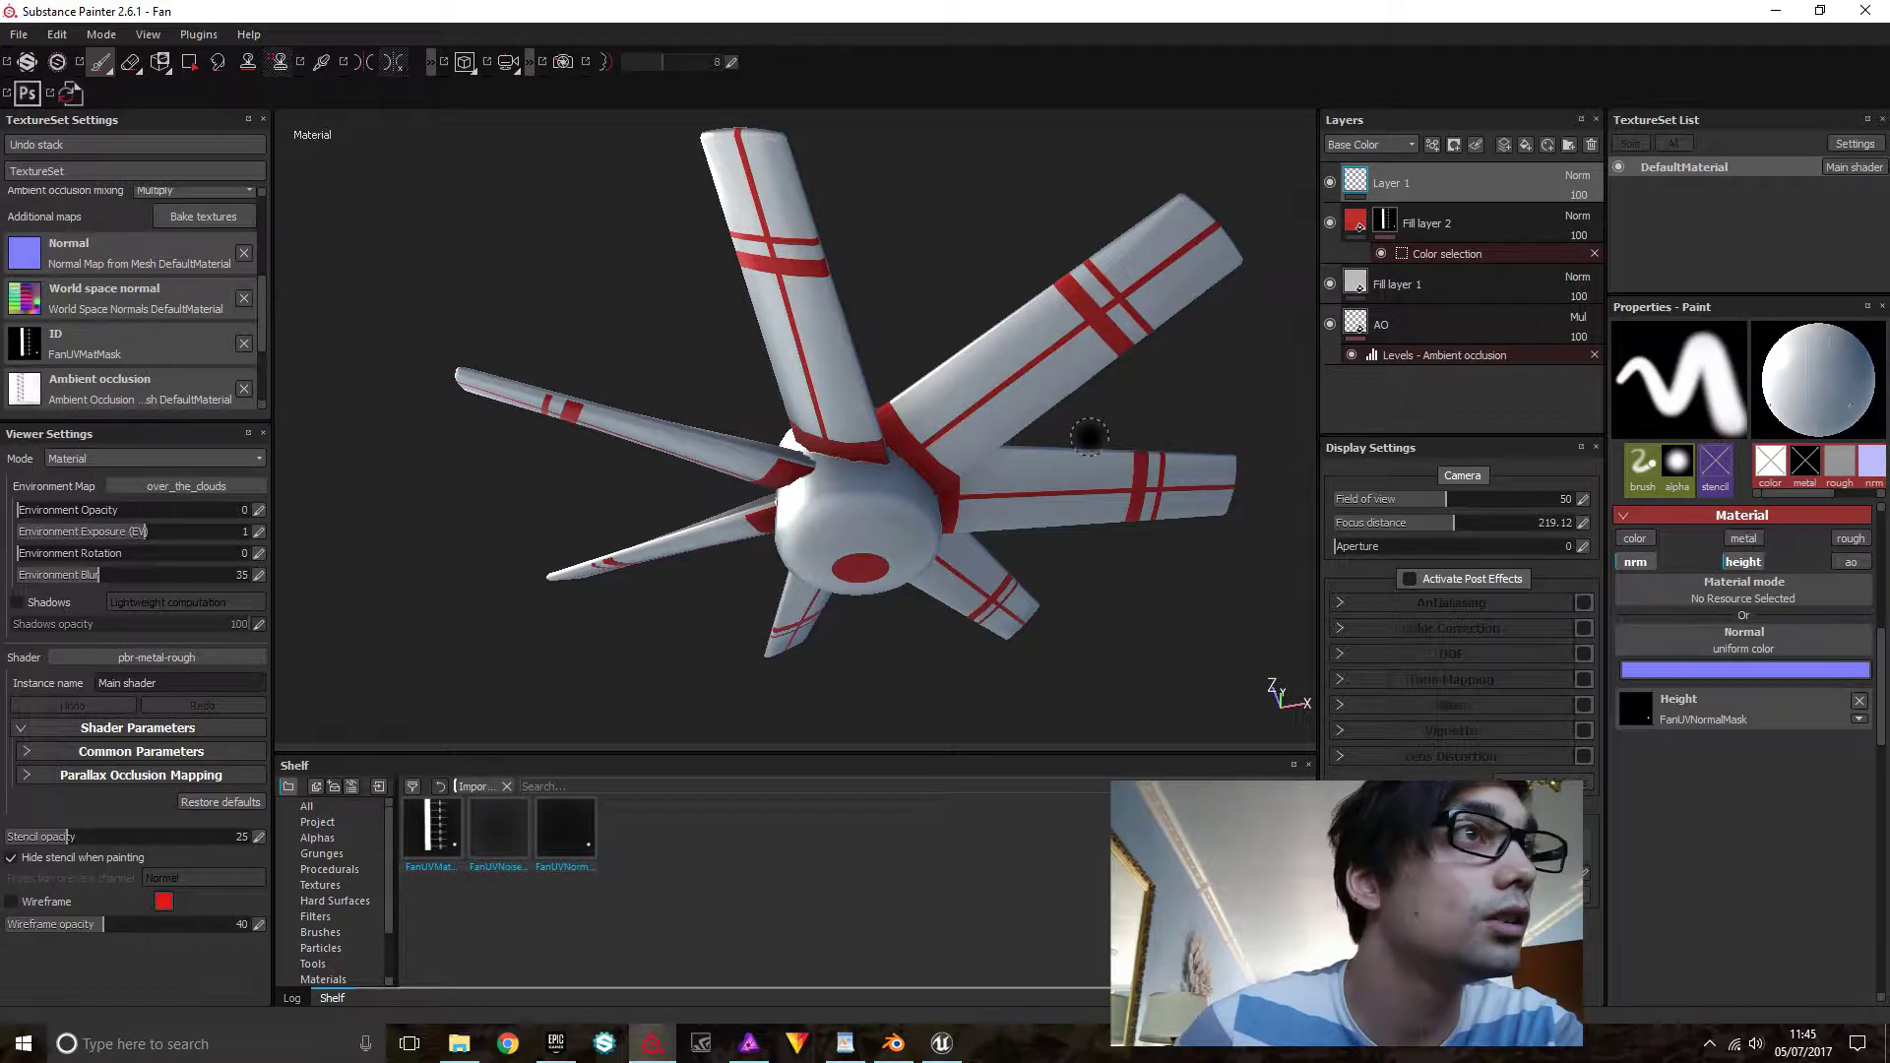
Disable the paint layer's normal channel so only height is active, and check the fan for the mask's effect
scroll(1000, 480, "up", 2)
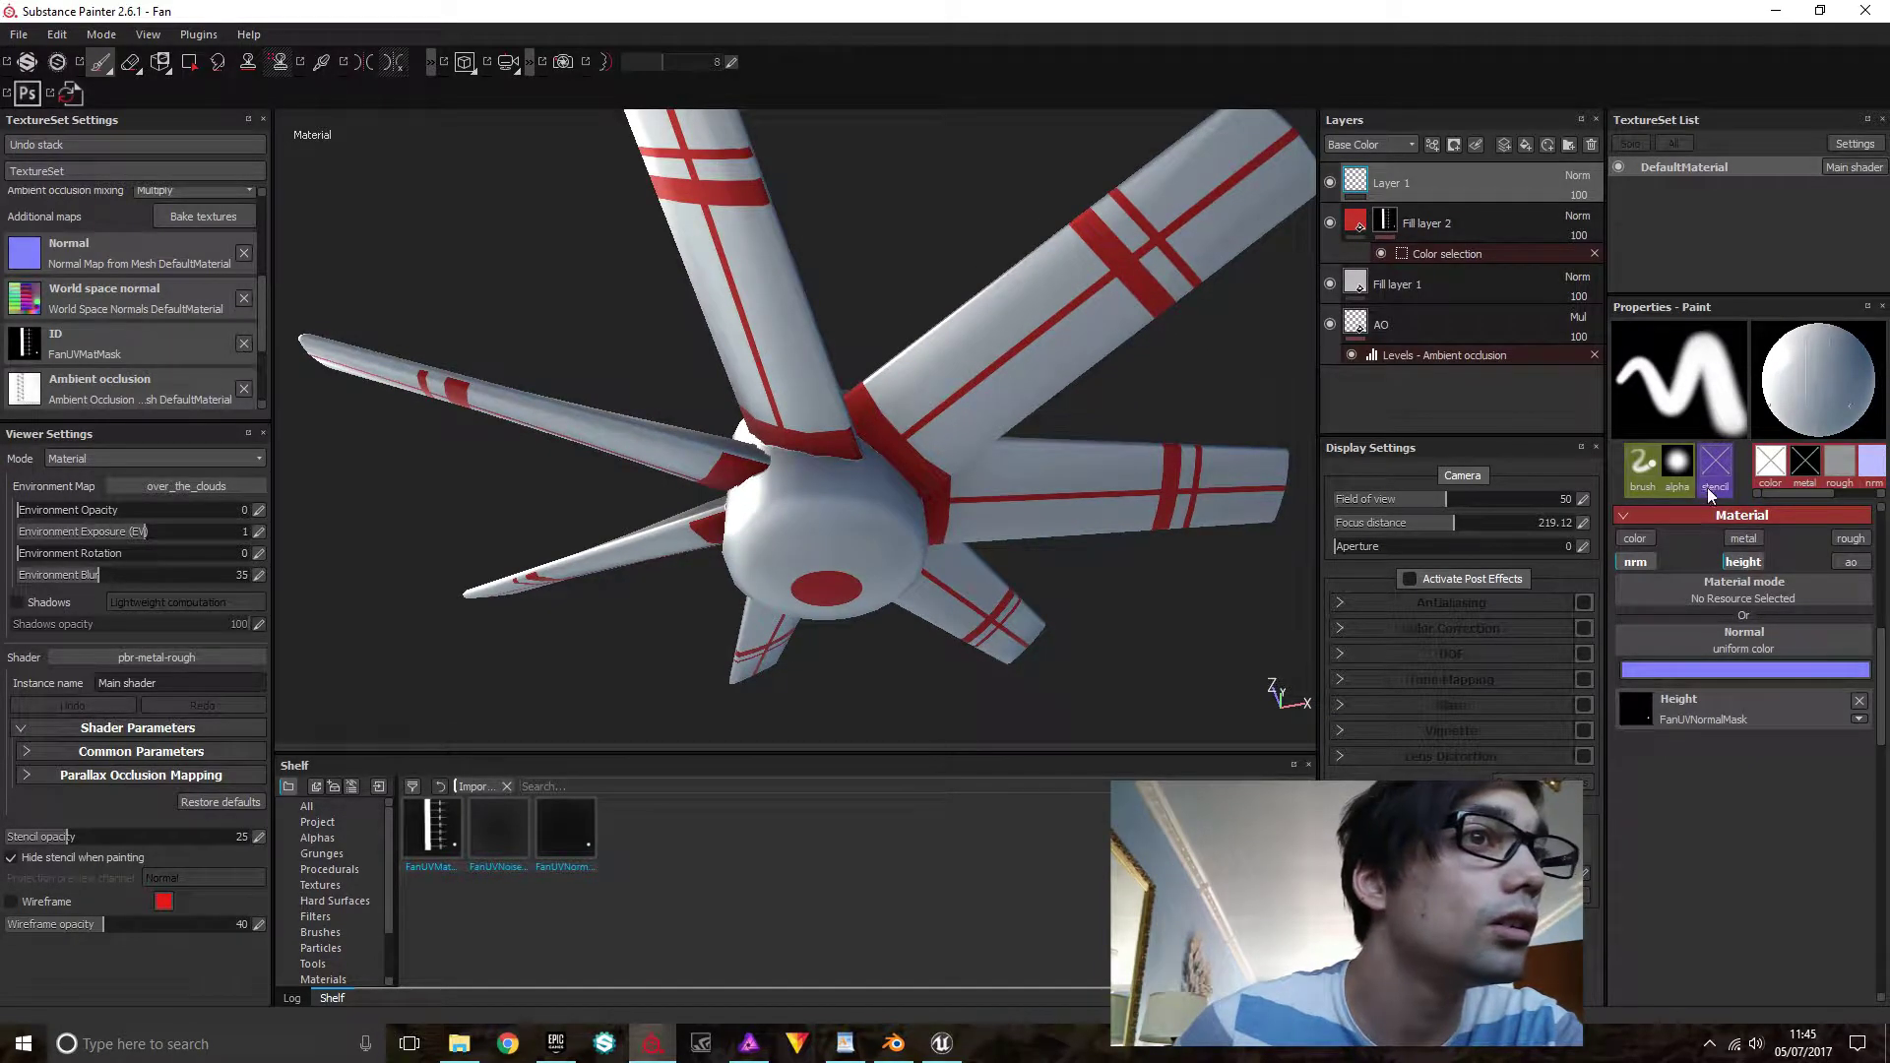
left_click(1671, 470)
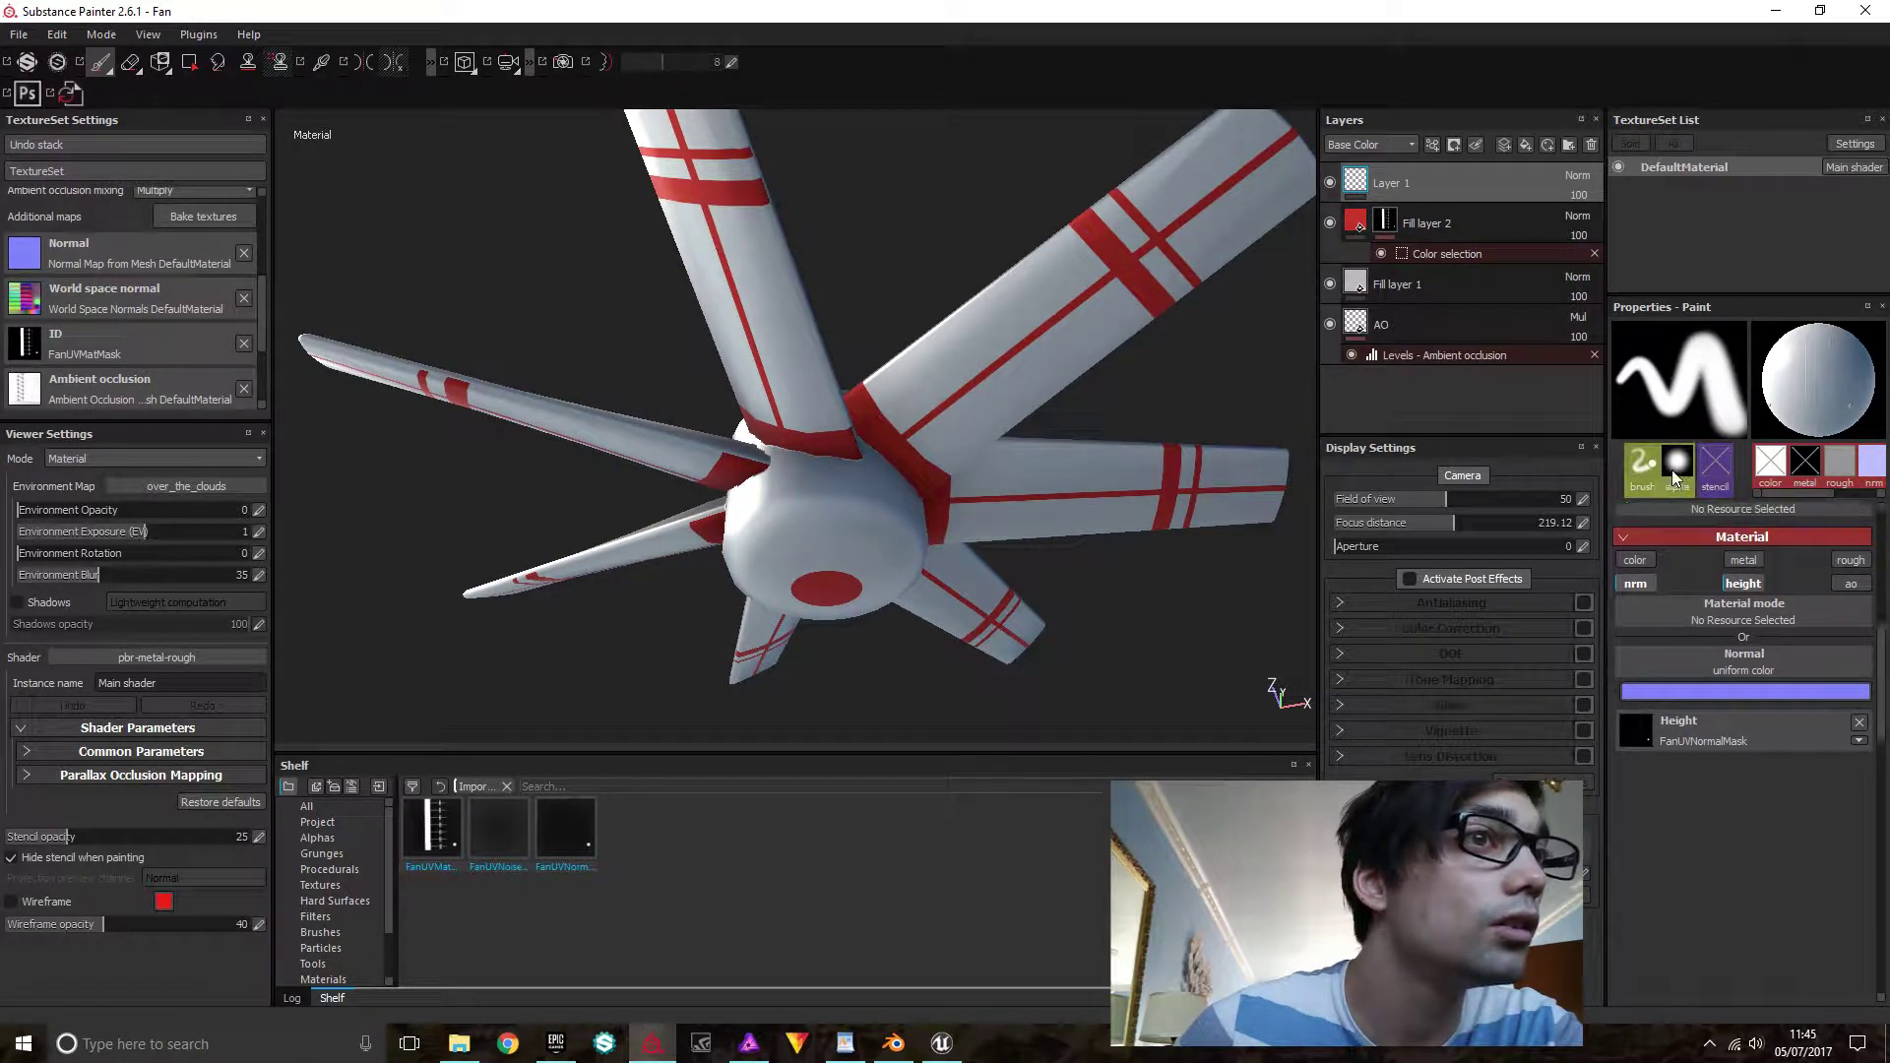
left_click(1808, 474)
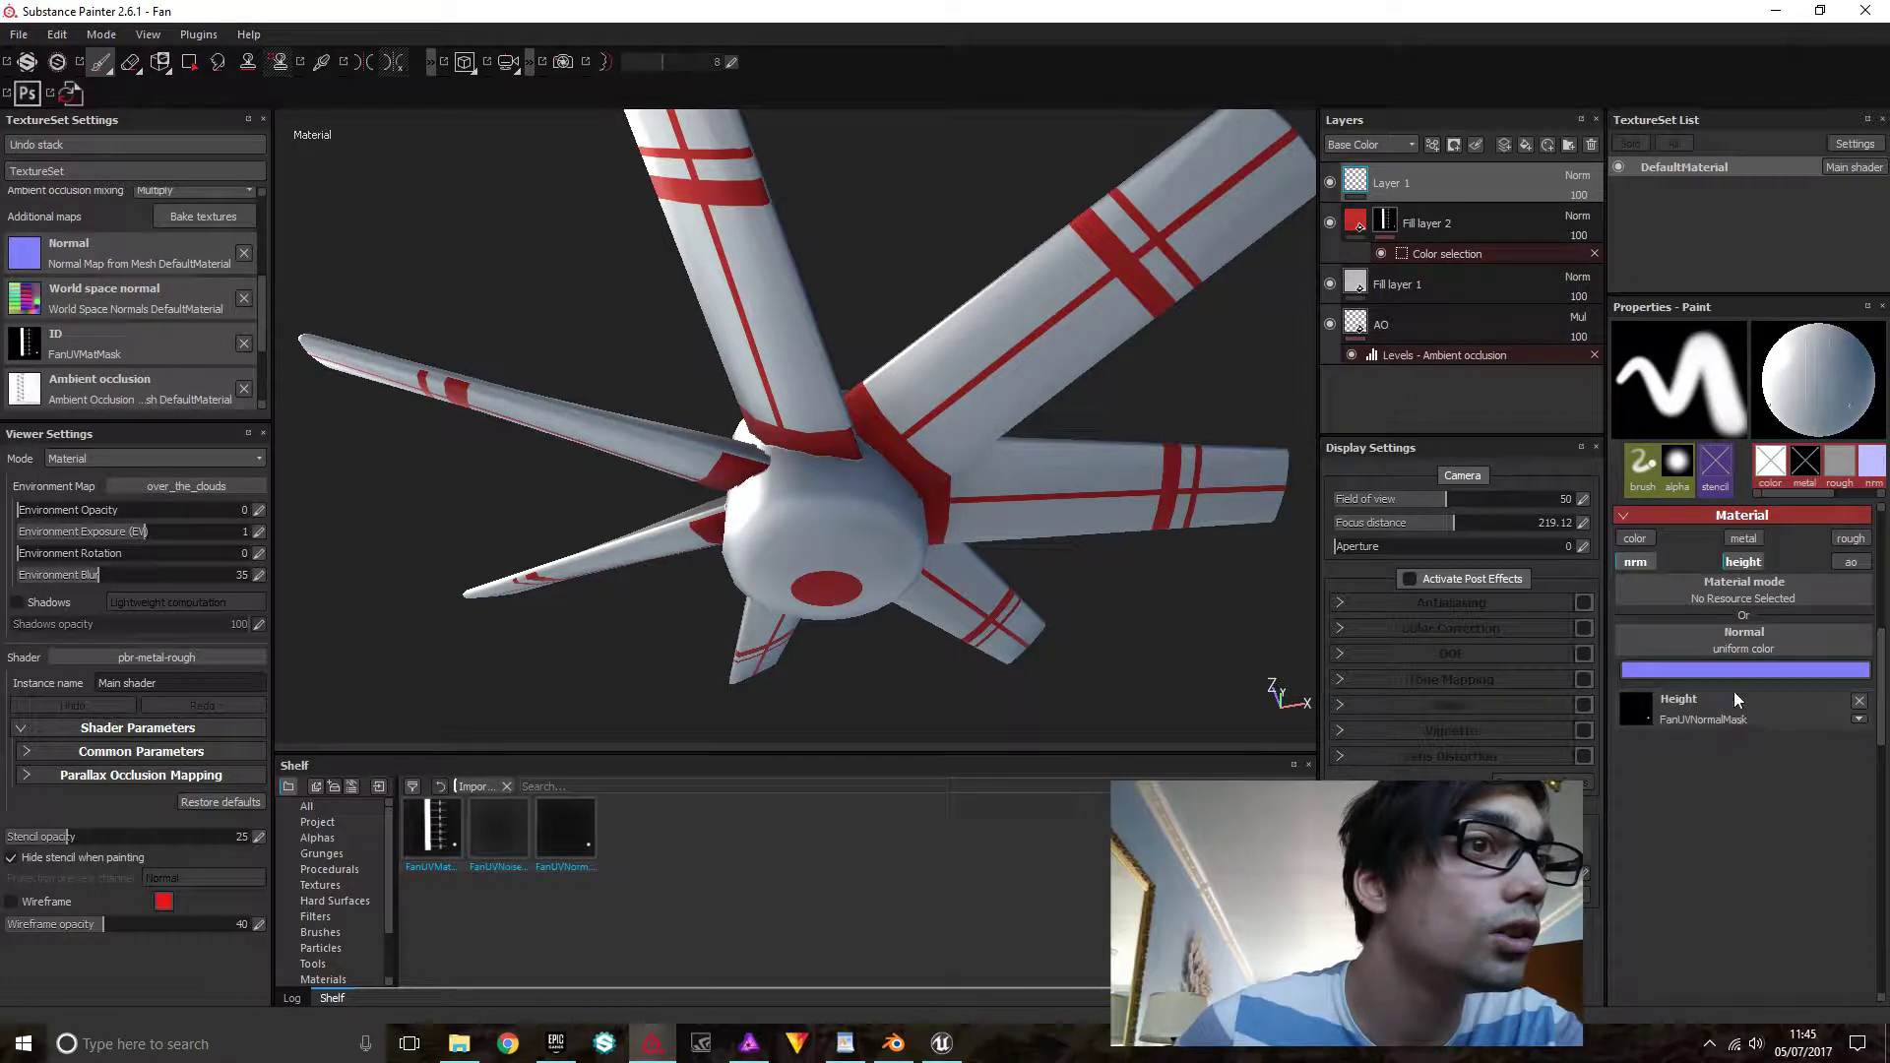
left_click(1638, 563)
scroll(1216, 508, "up", 5)
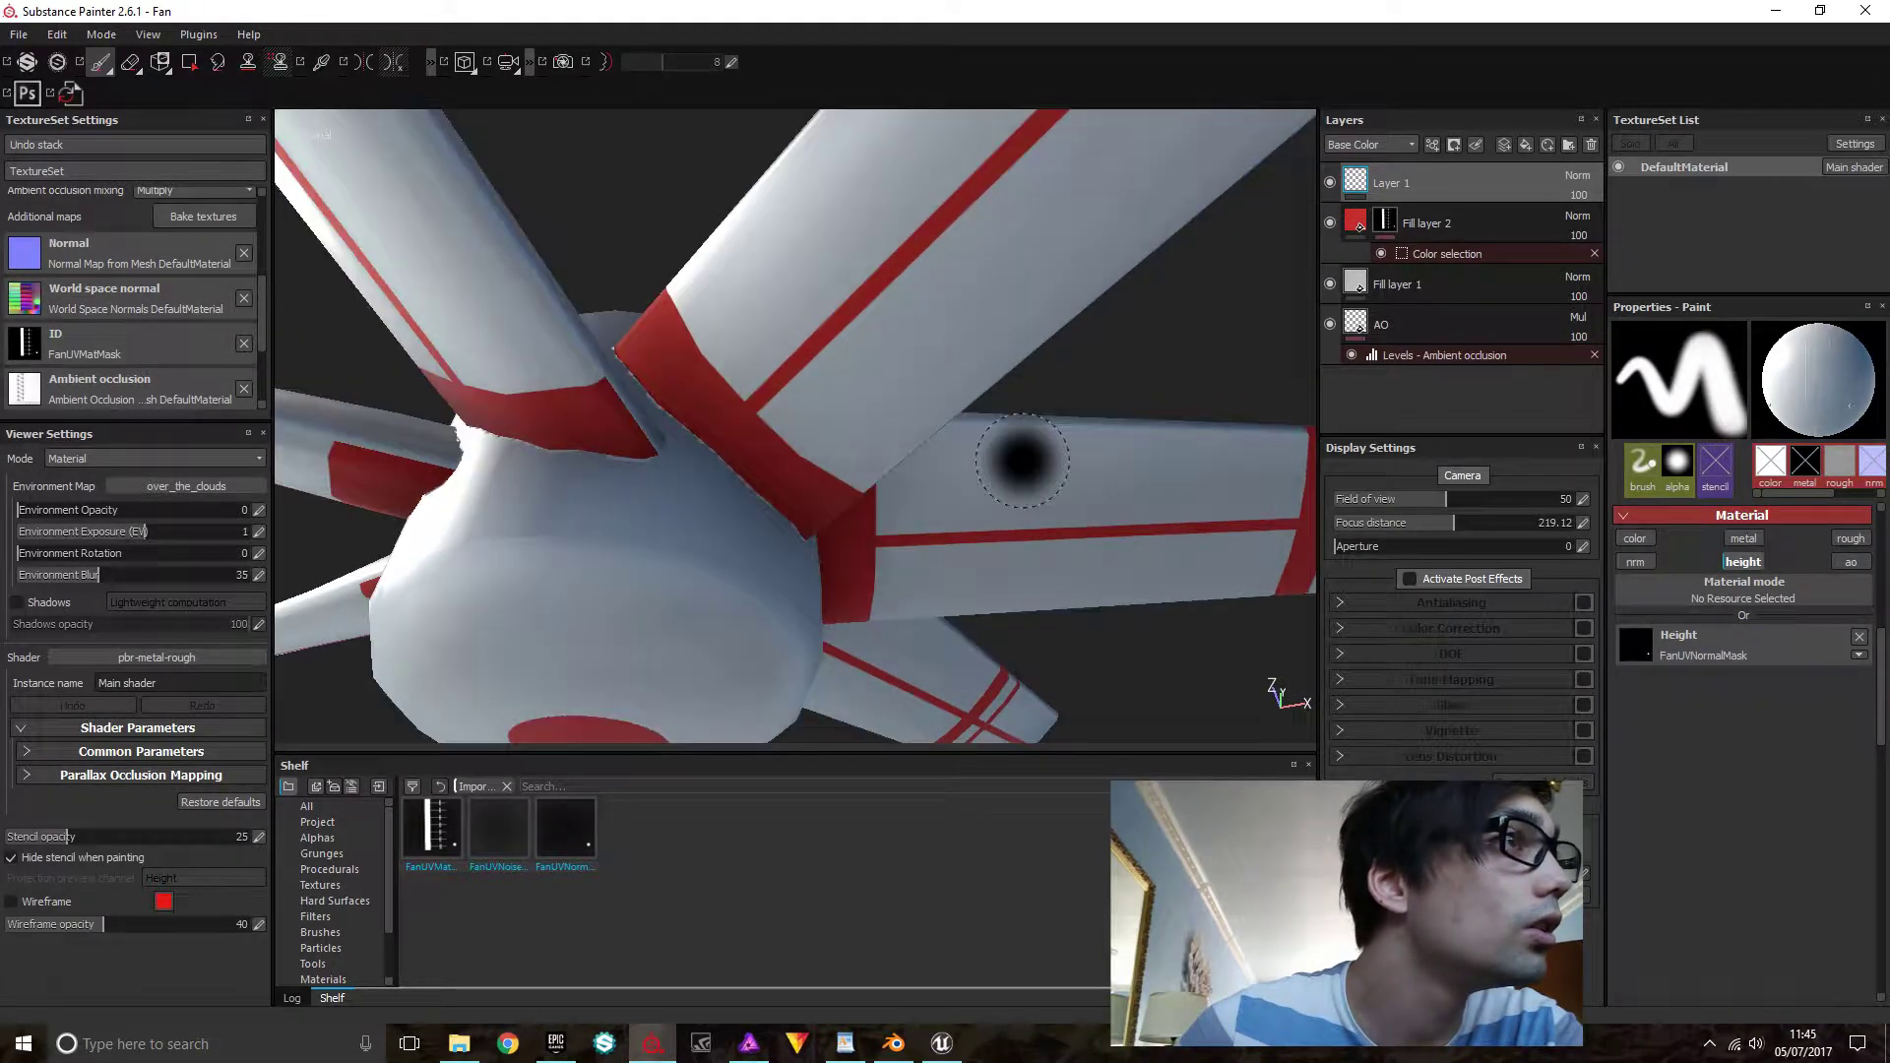
scroll(1278, 687, "down", 5)
left_click(1409, 579)
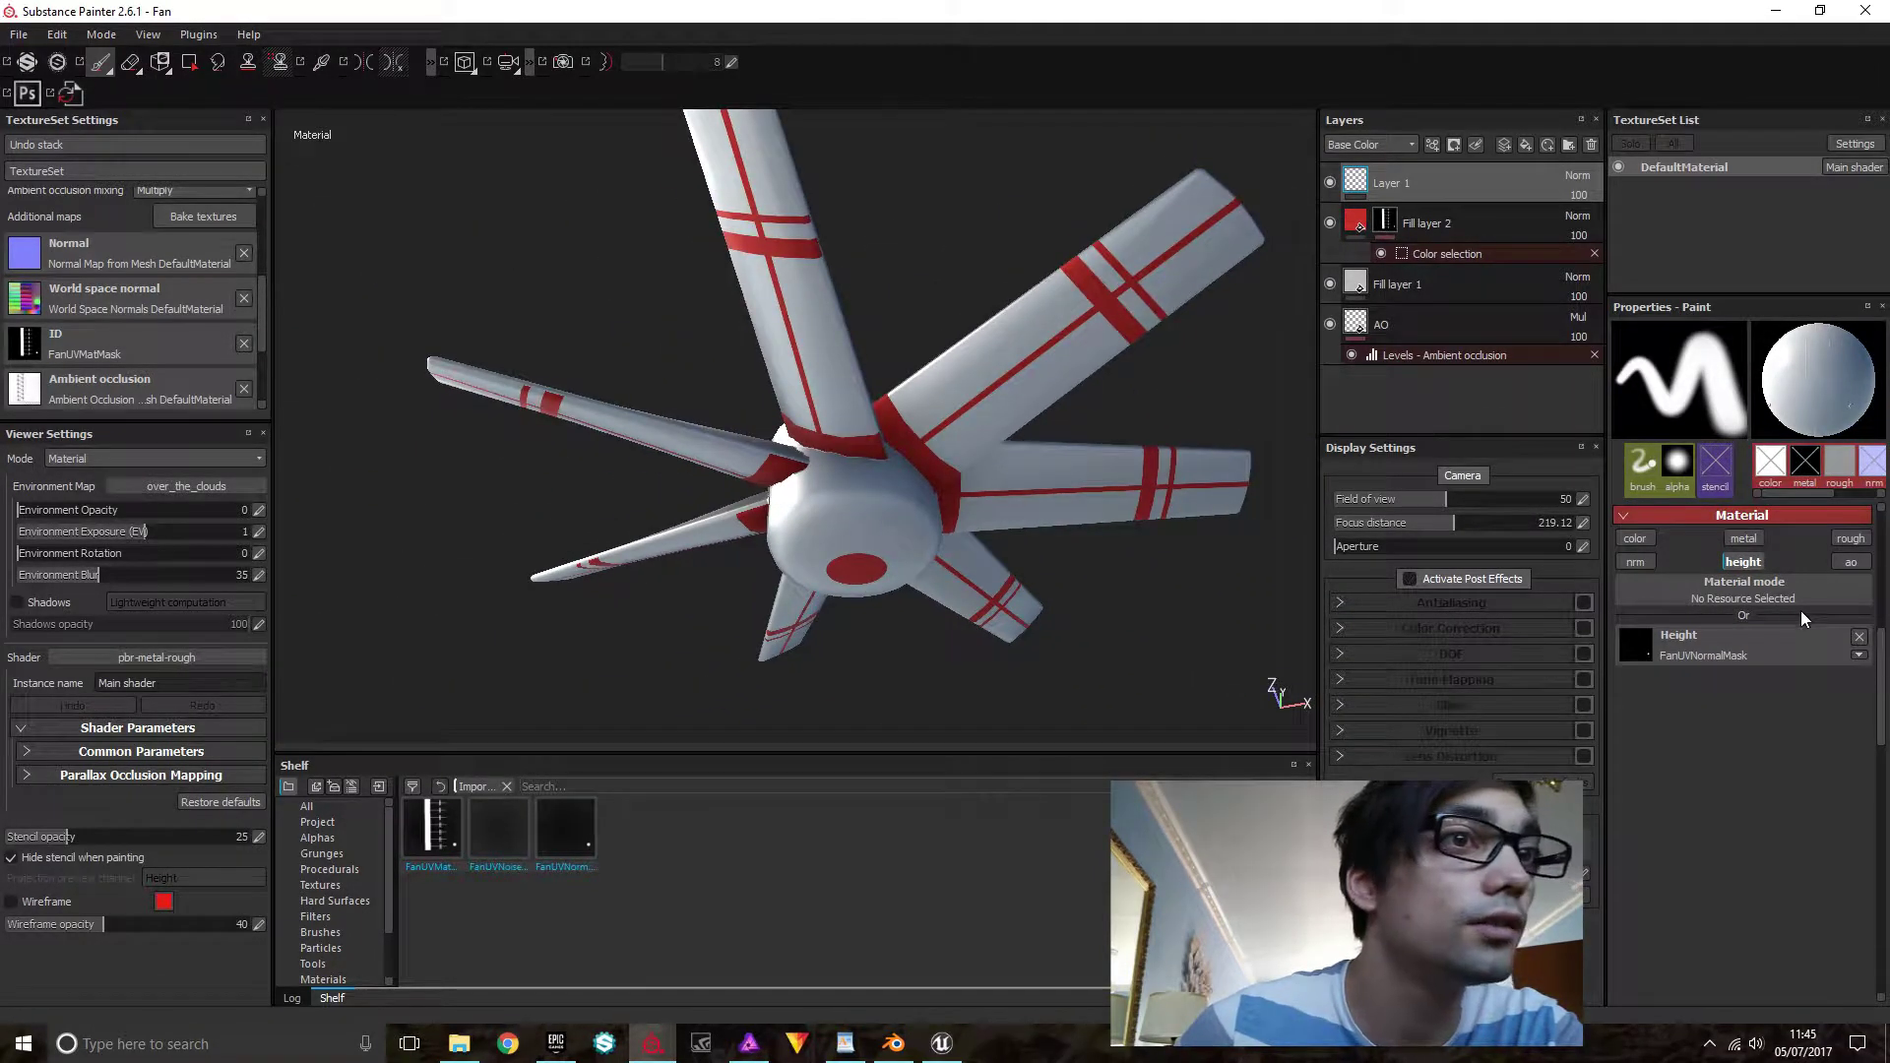
Add a fill layer at the top of the stack and assign FanUVNormalMask as its height texture
left_click(1524, 146)
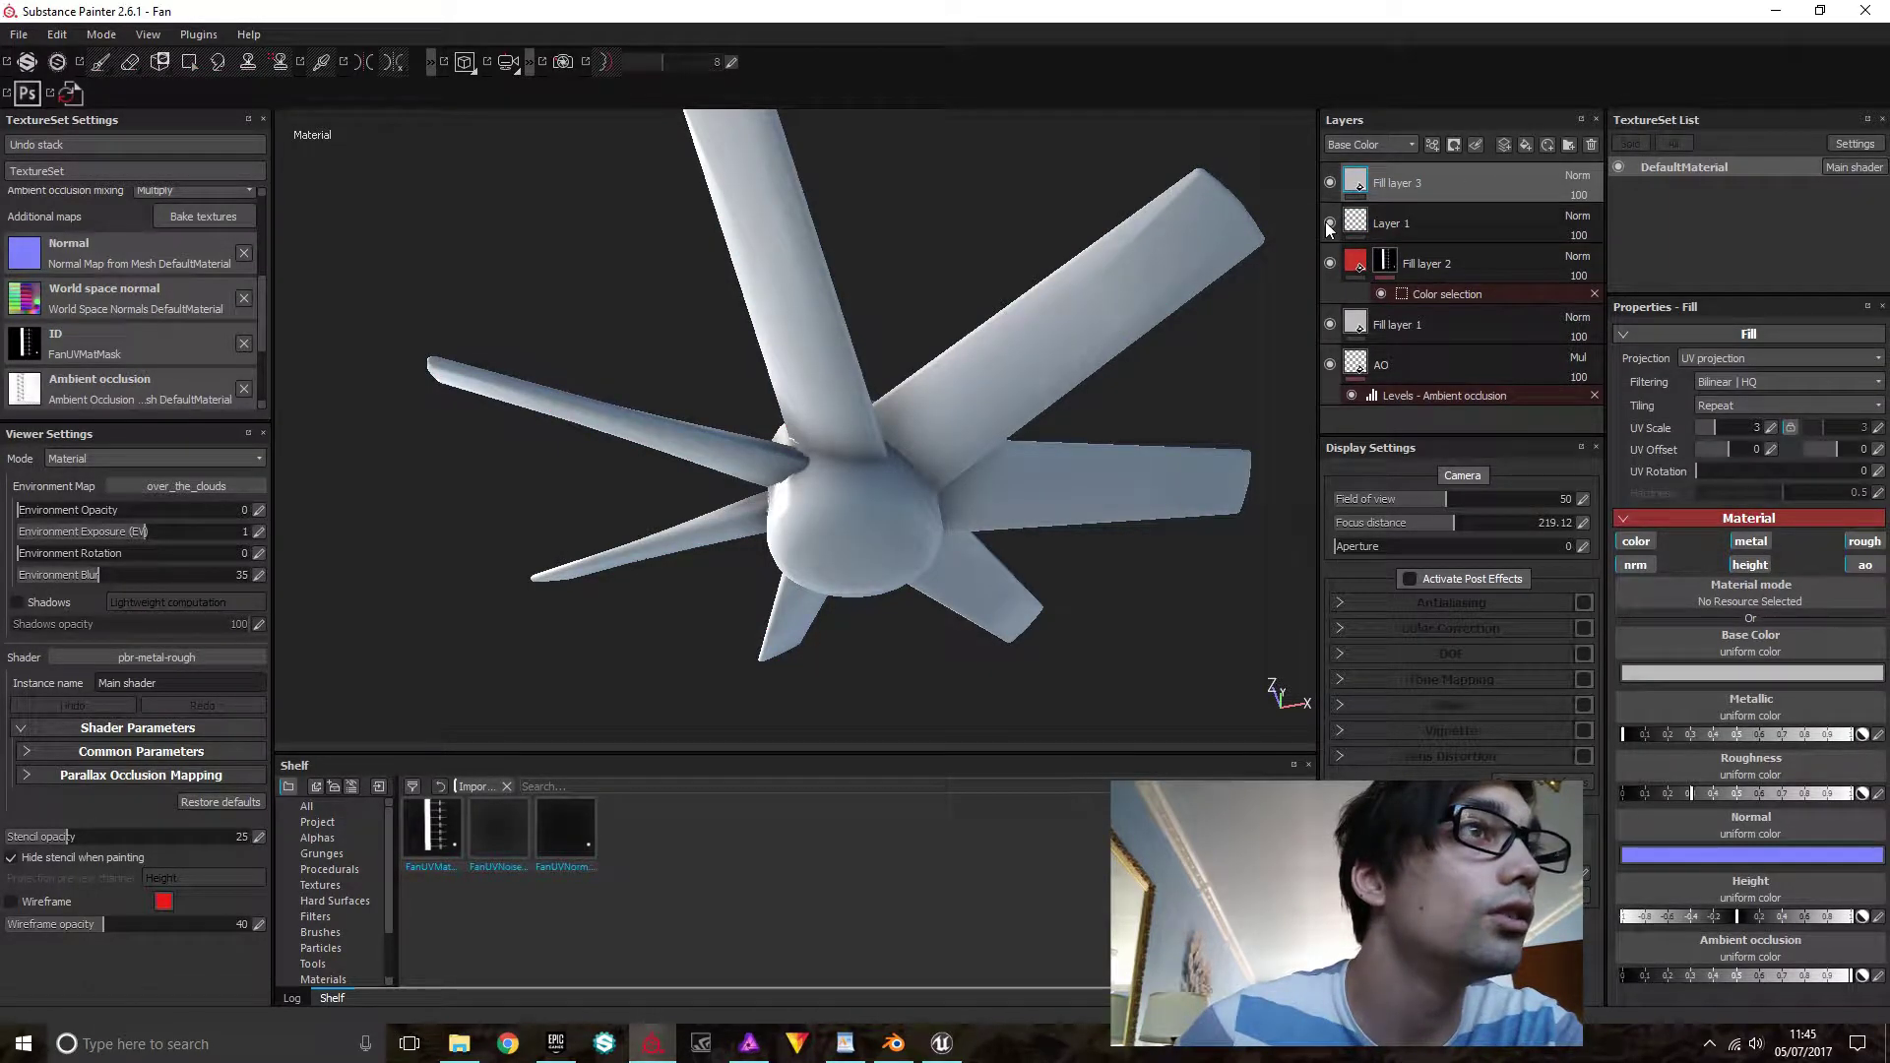
left_click(1767, 890)
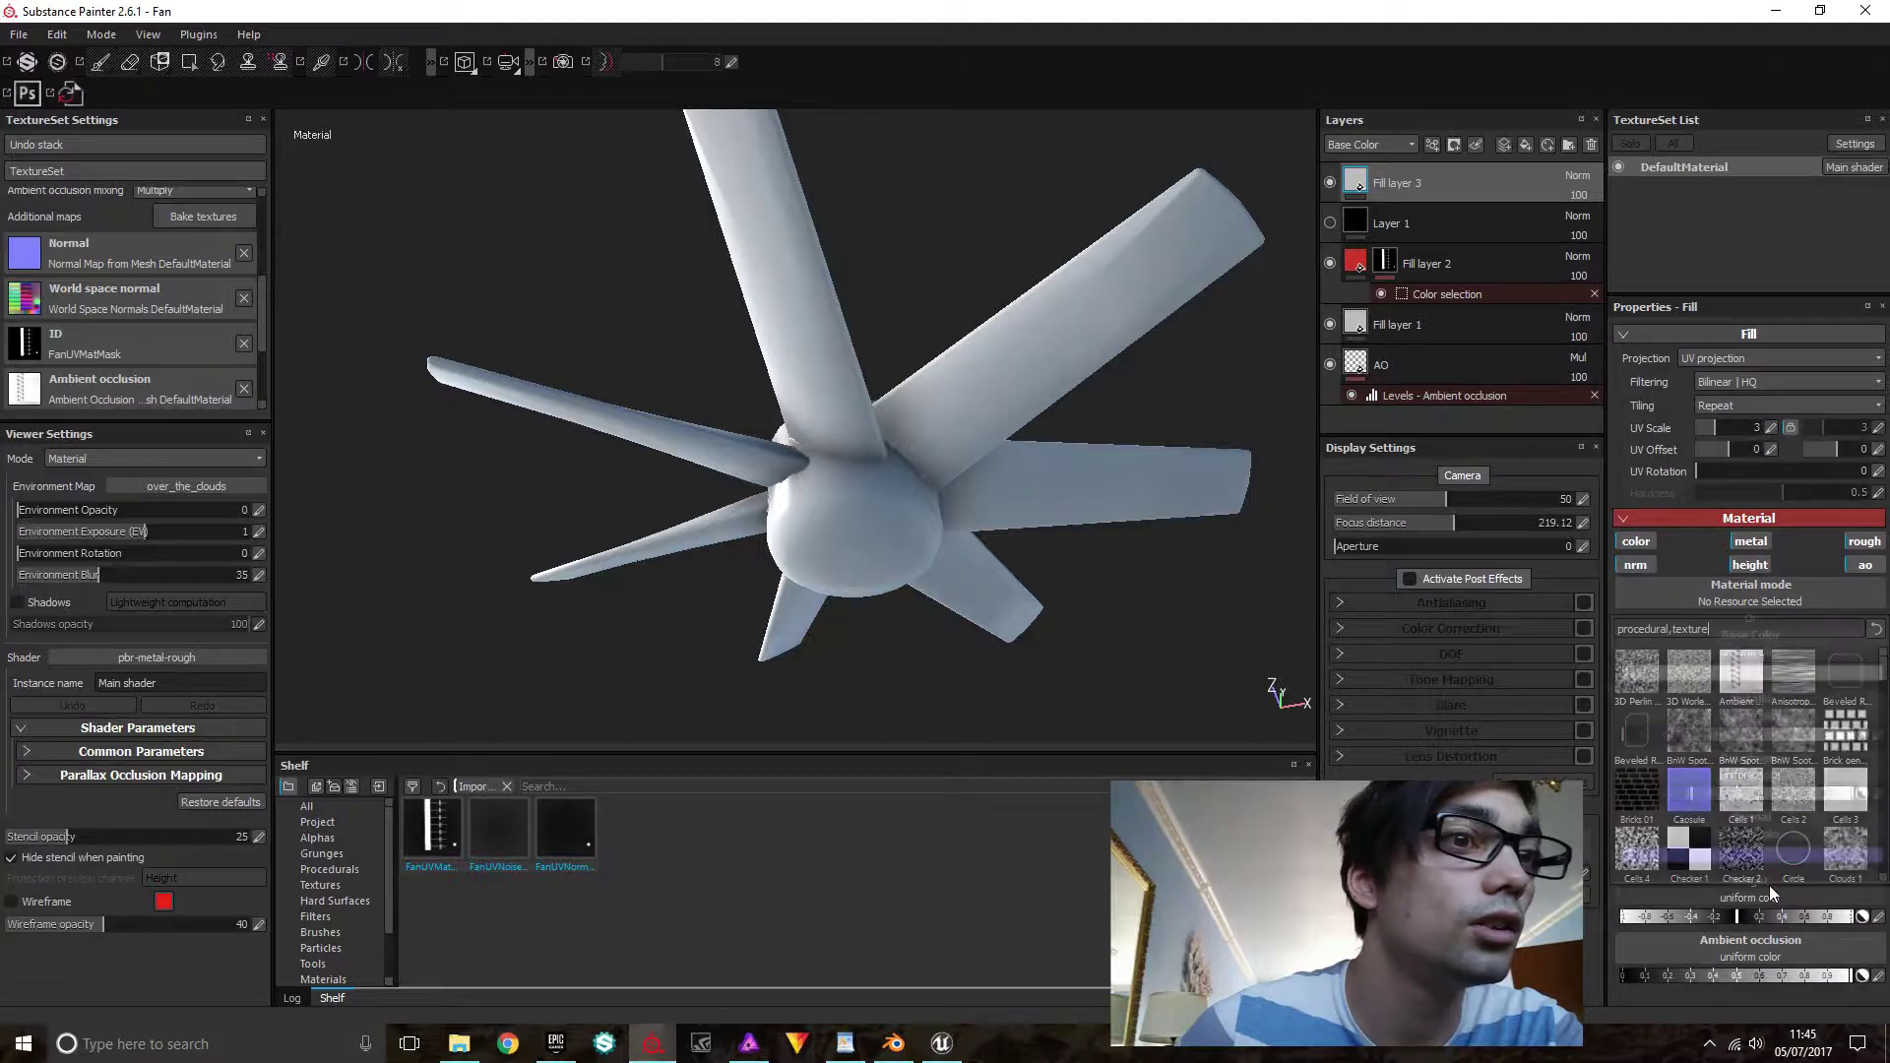
scroll(1797, 828, "down", 5)
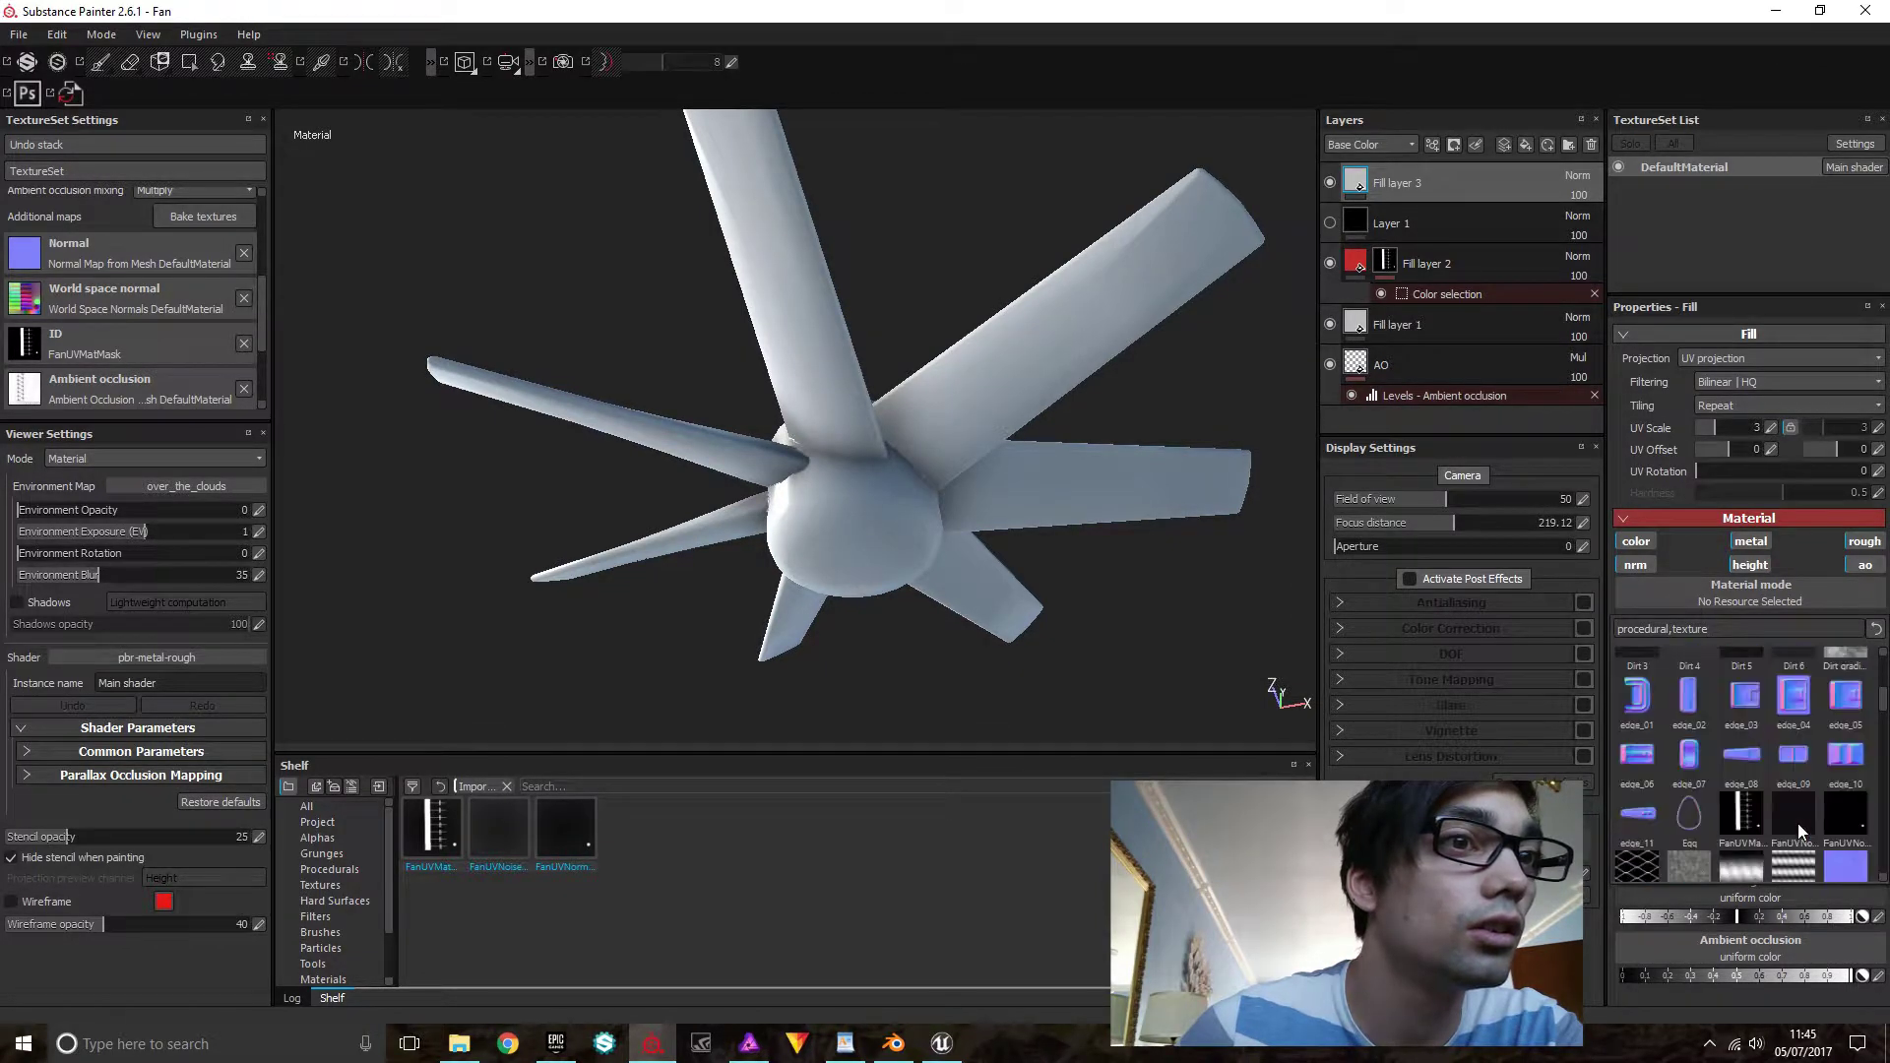
left_click(1860, 815)
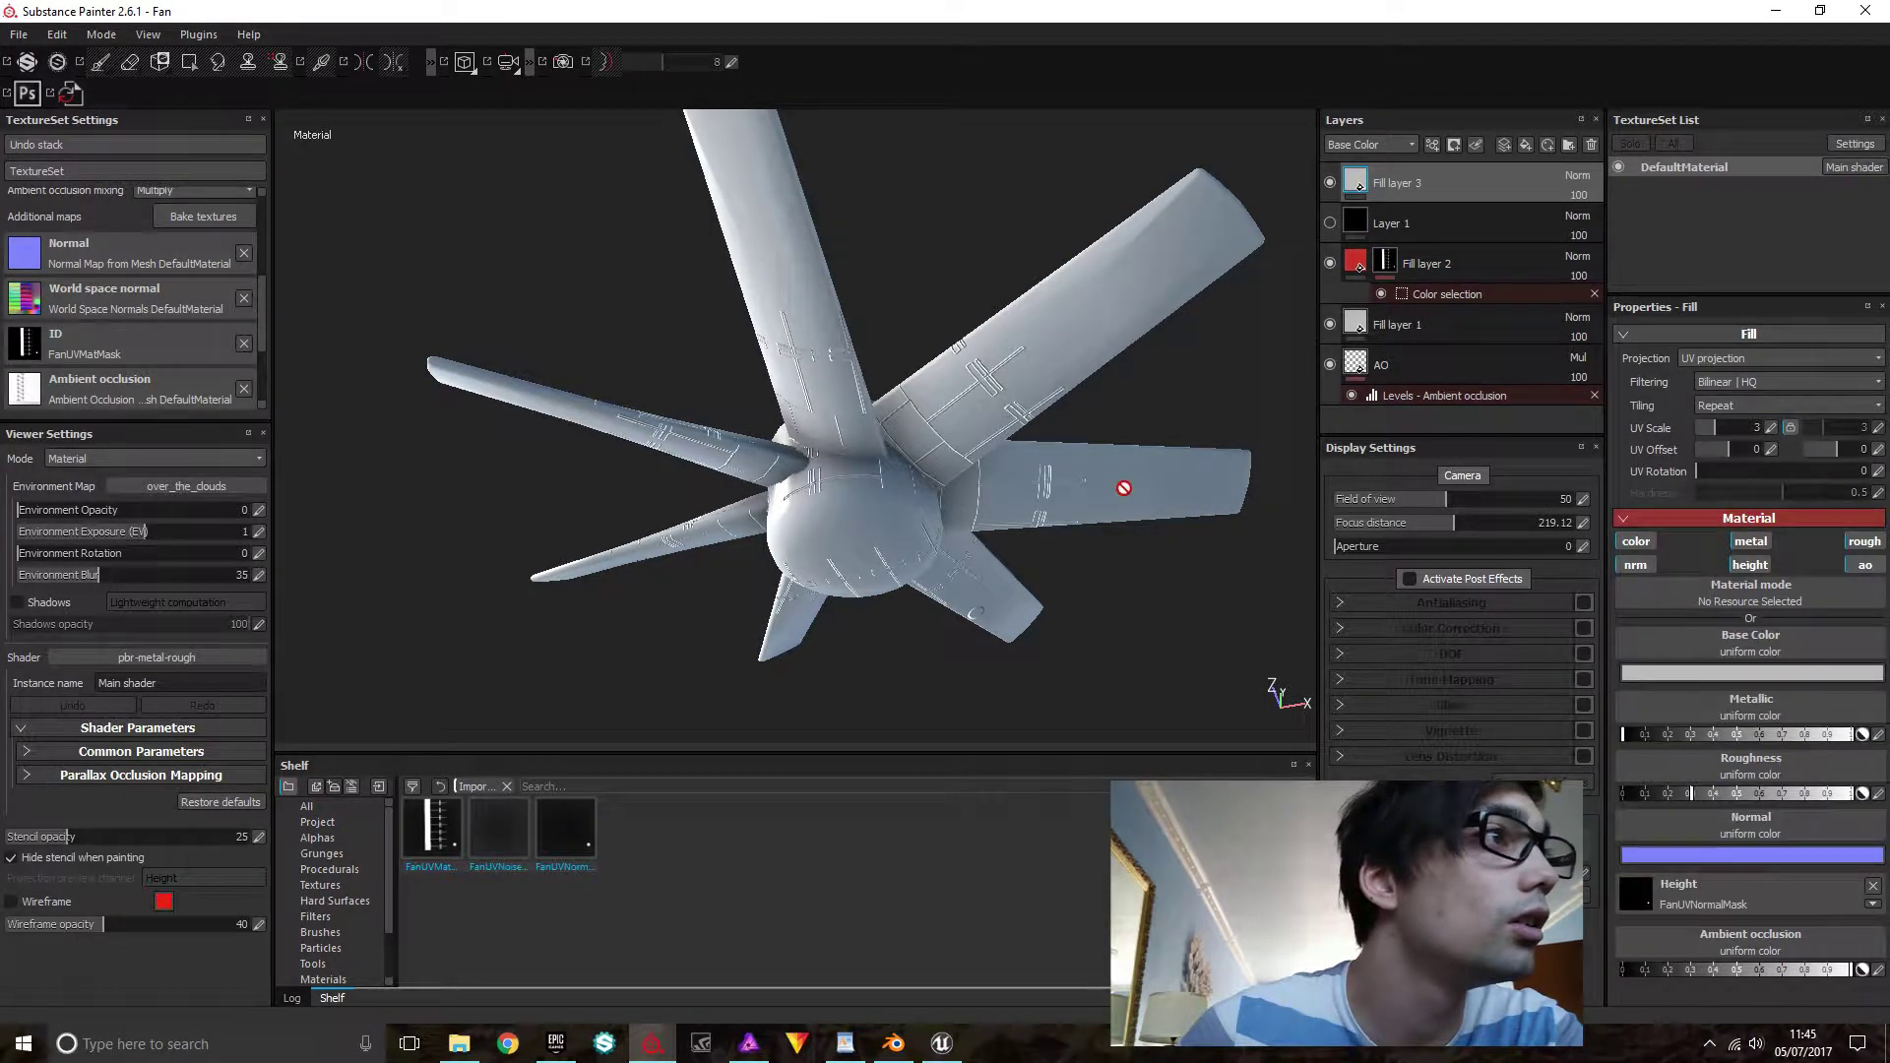
Delete the paint layer between the new fill layer and the red fill layer
left_click(1451, 210)
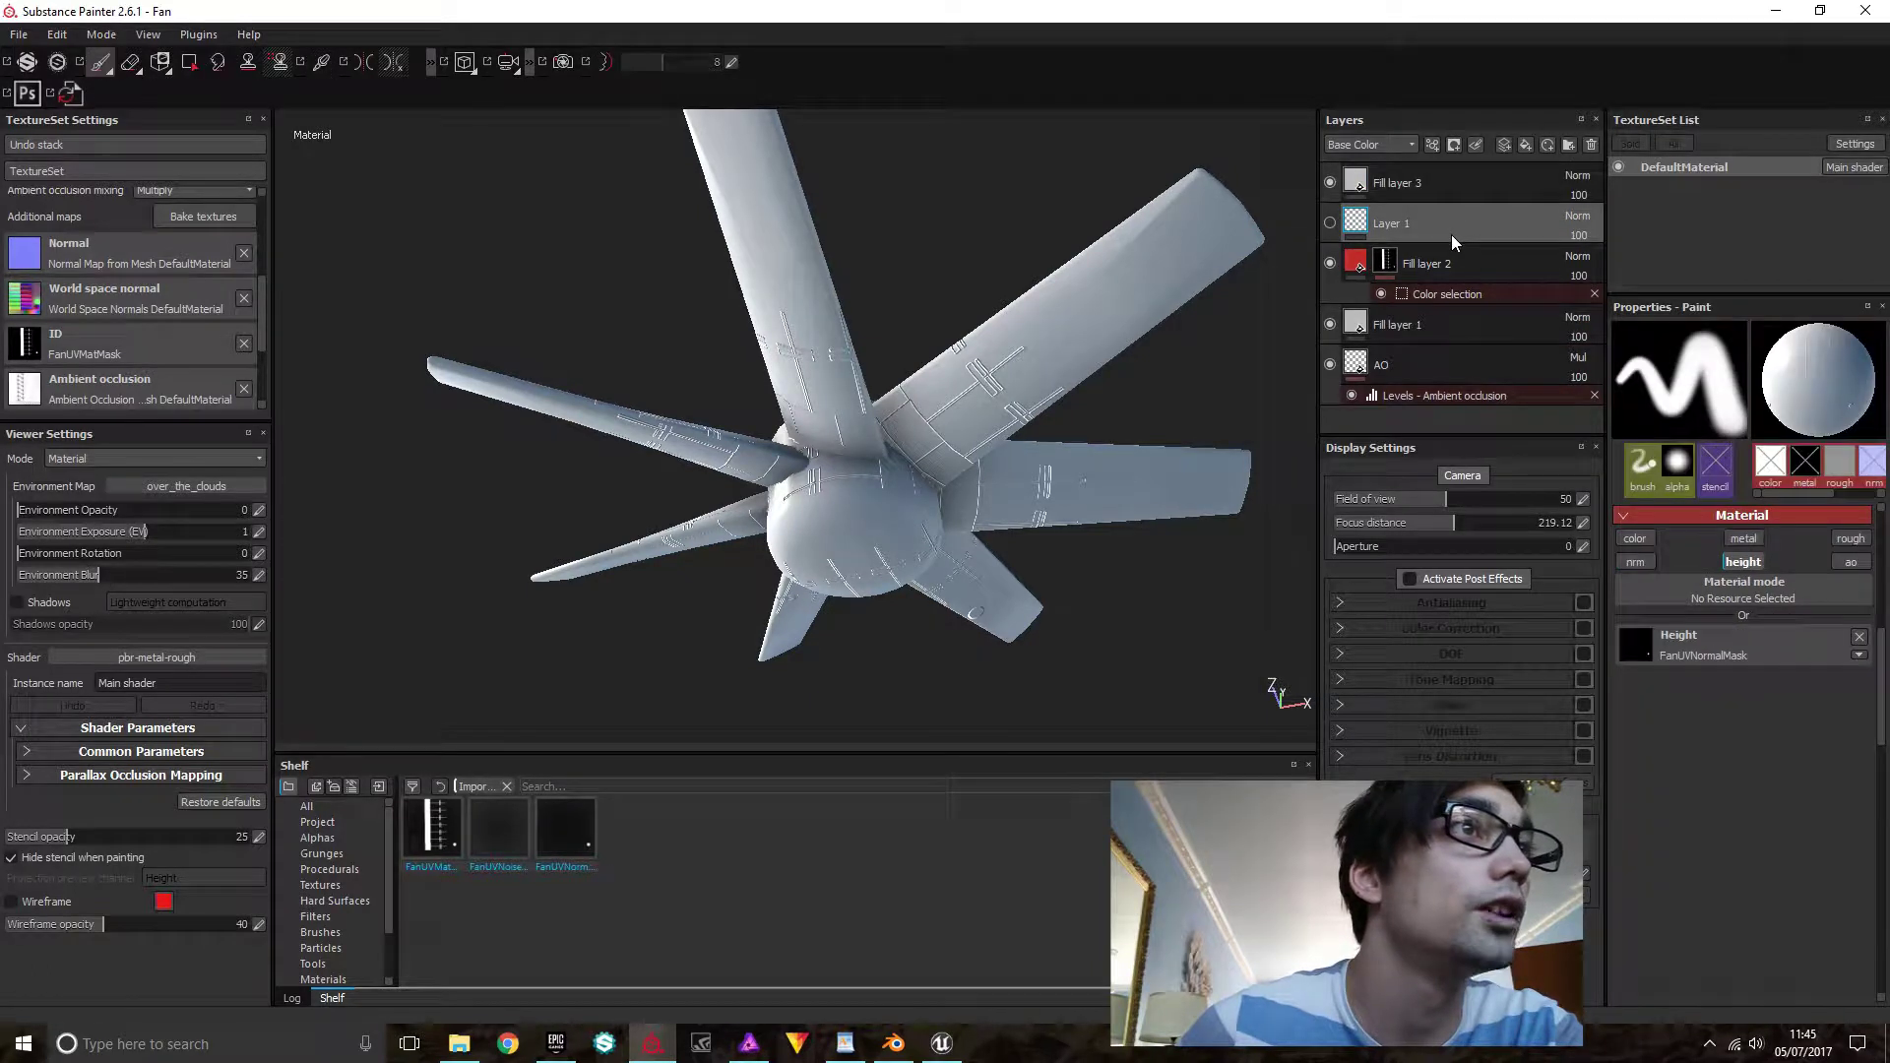
key("Delete")
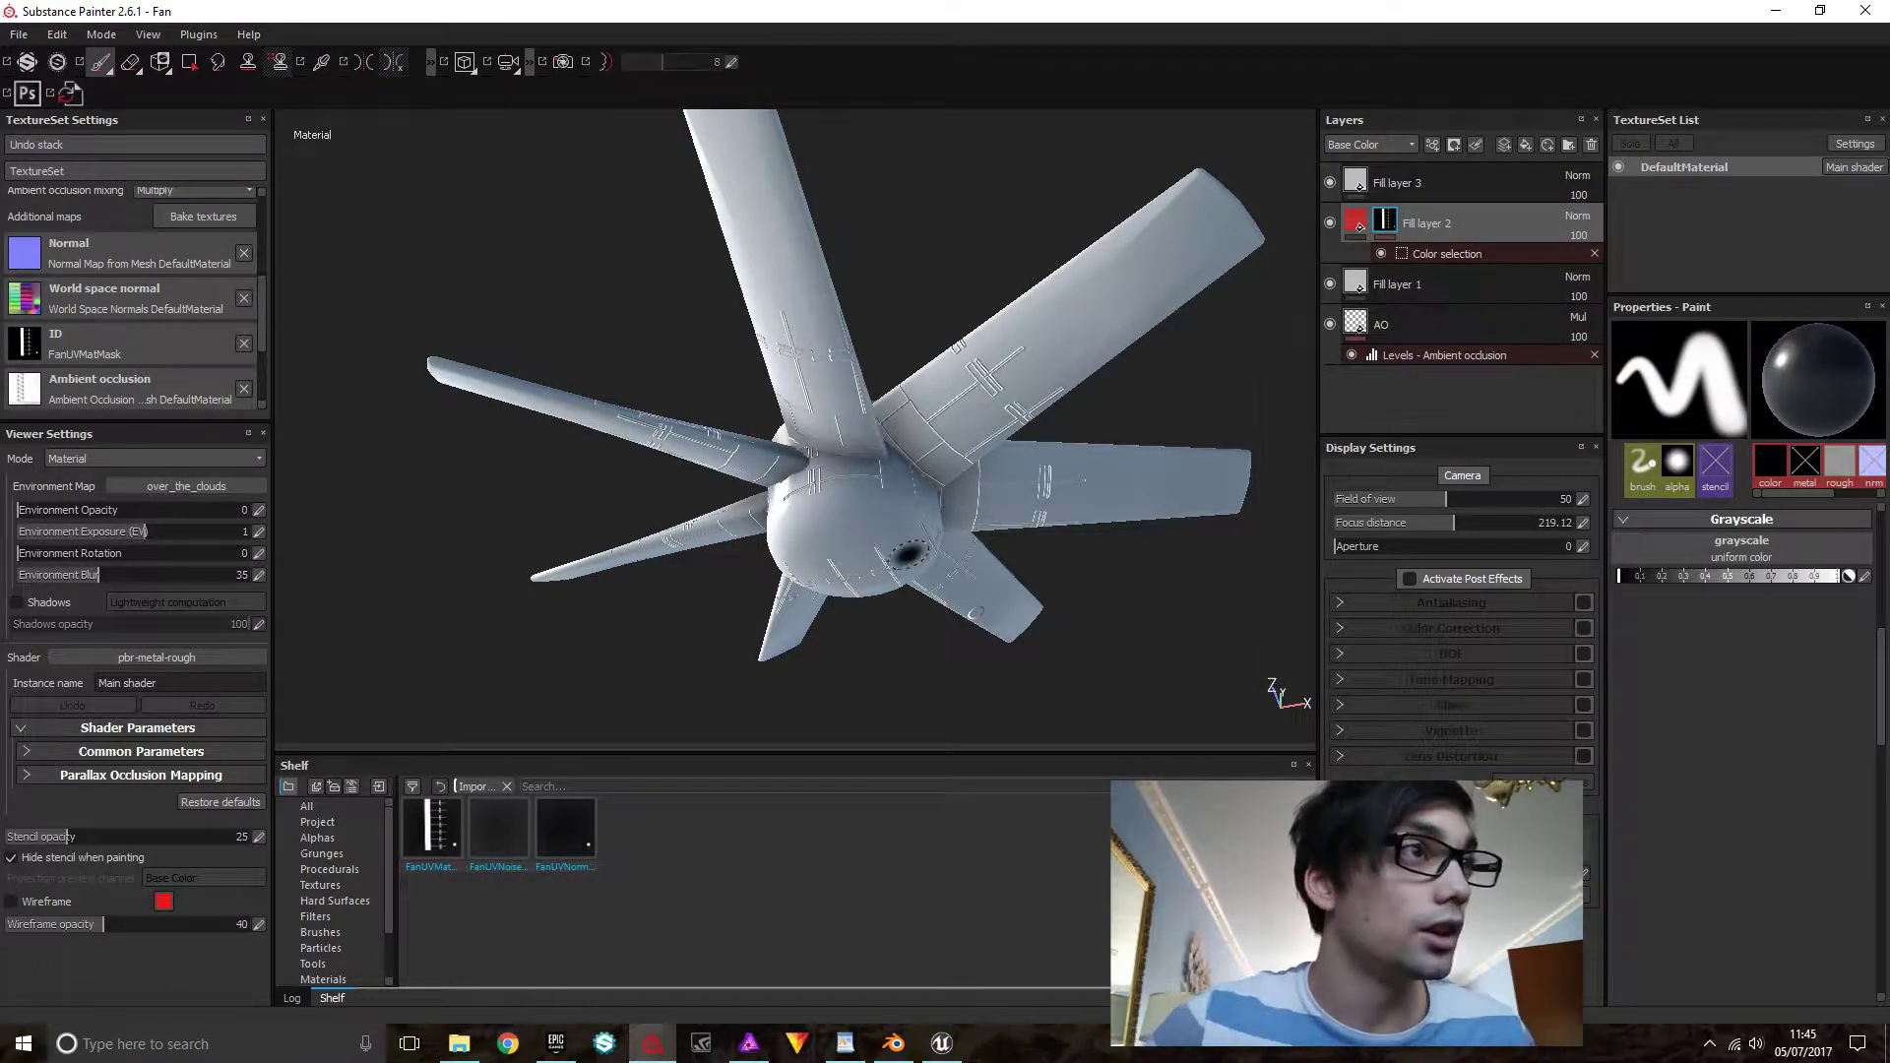
left_click_drag(906, 555, 1112, 517, "alt")
Set the top fill layer's UV scale to 1
left_click(1357, 185)
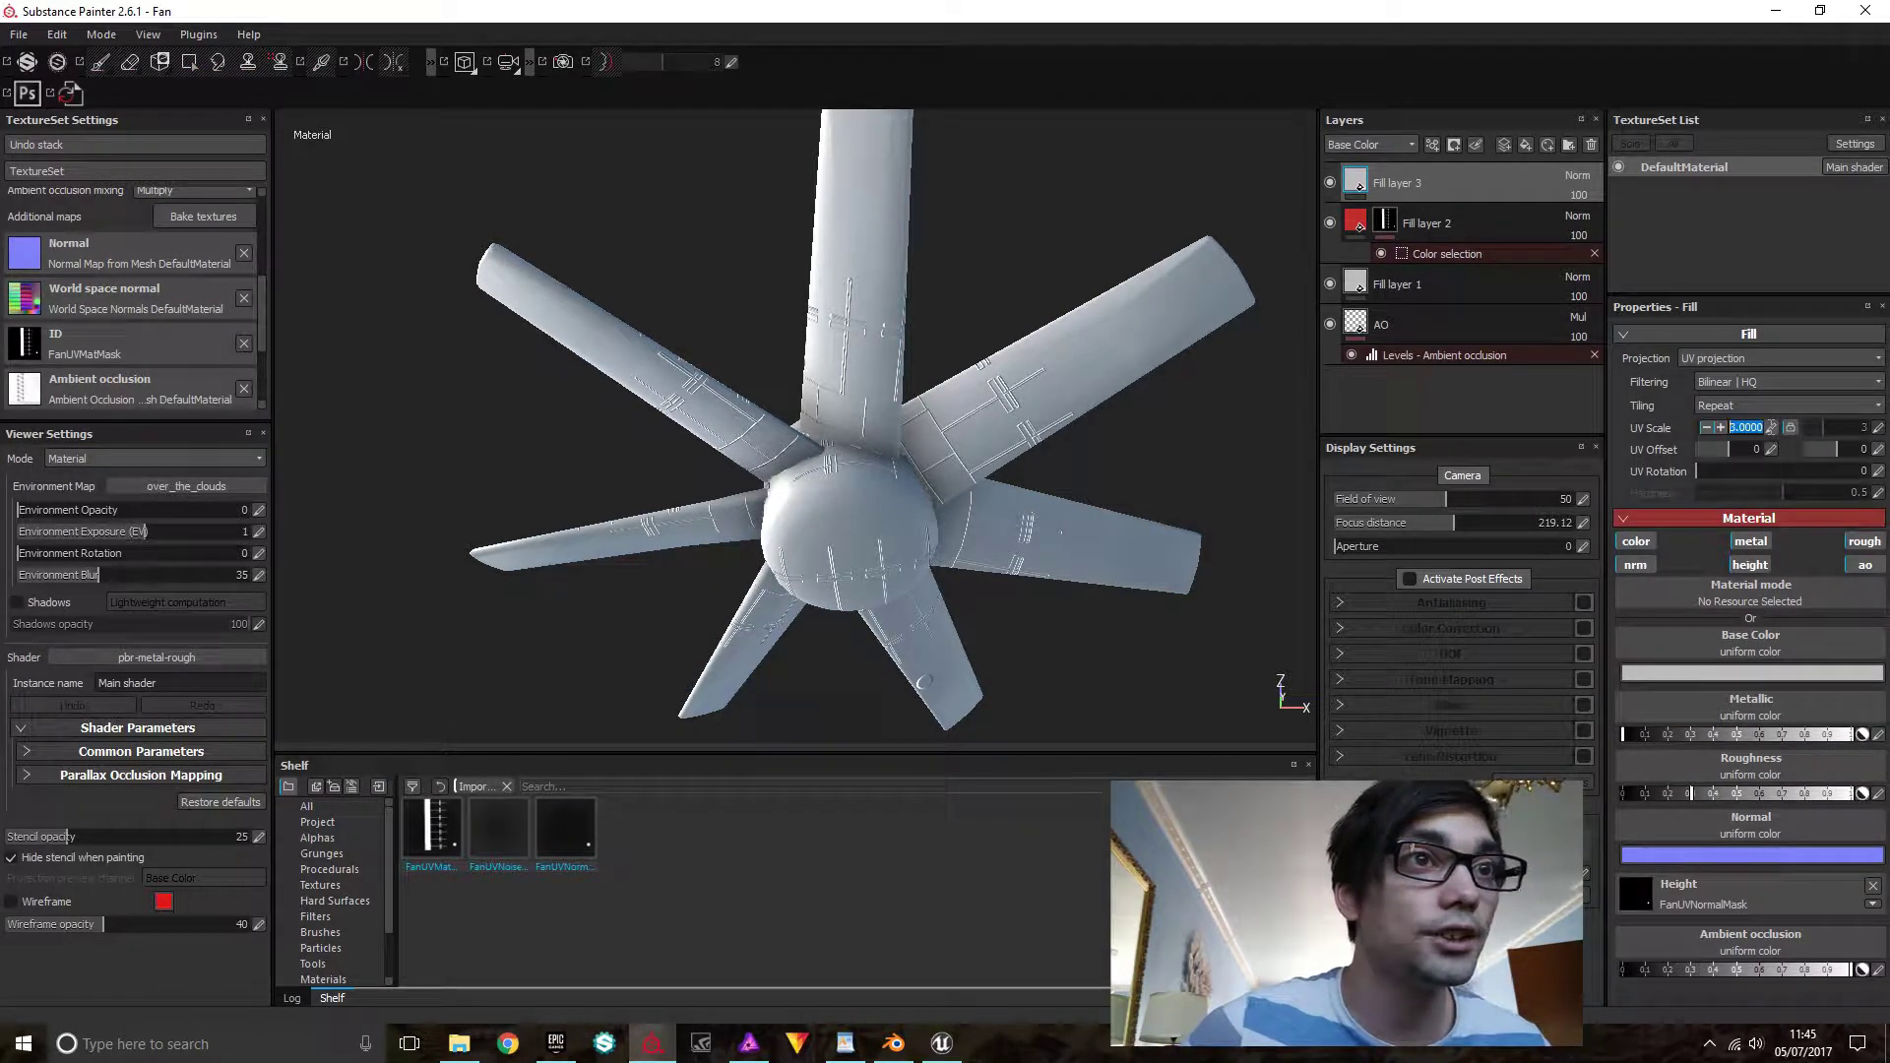
left_click(1790, 427)
left_click_drag(1232, 562, 1120, 520, "alt")
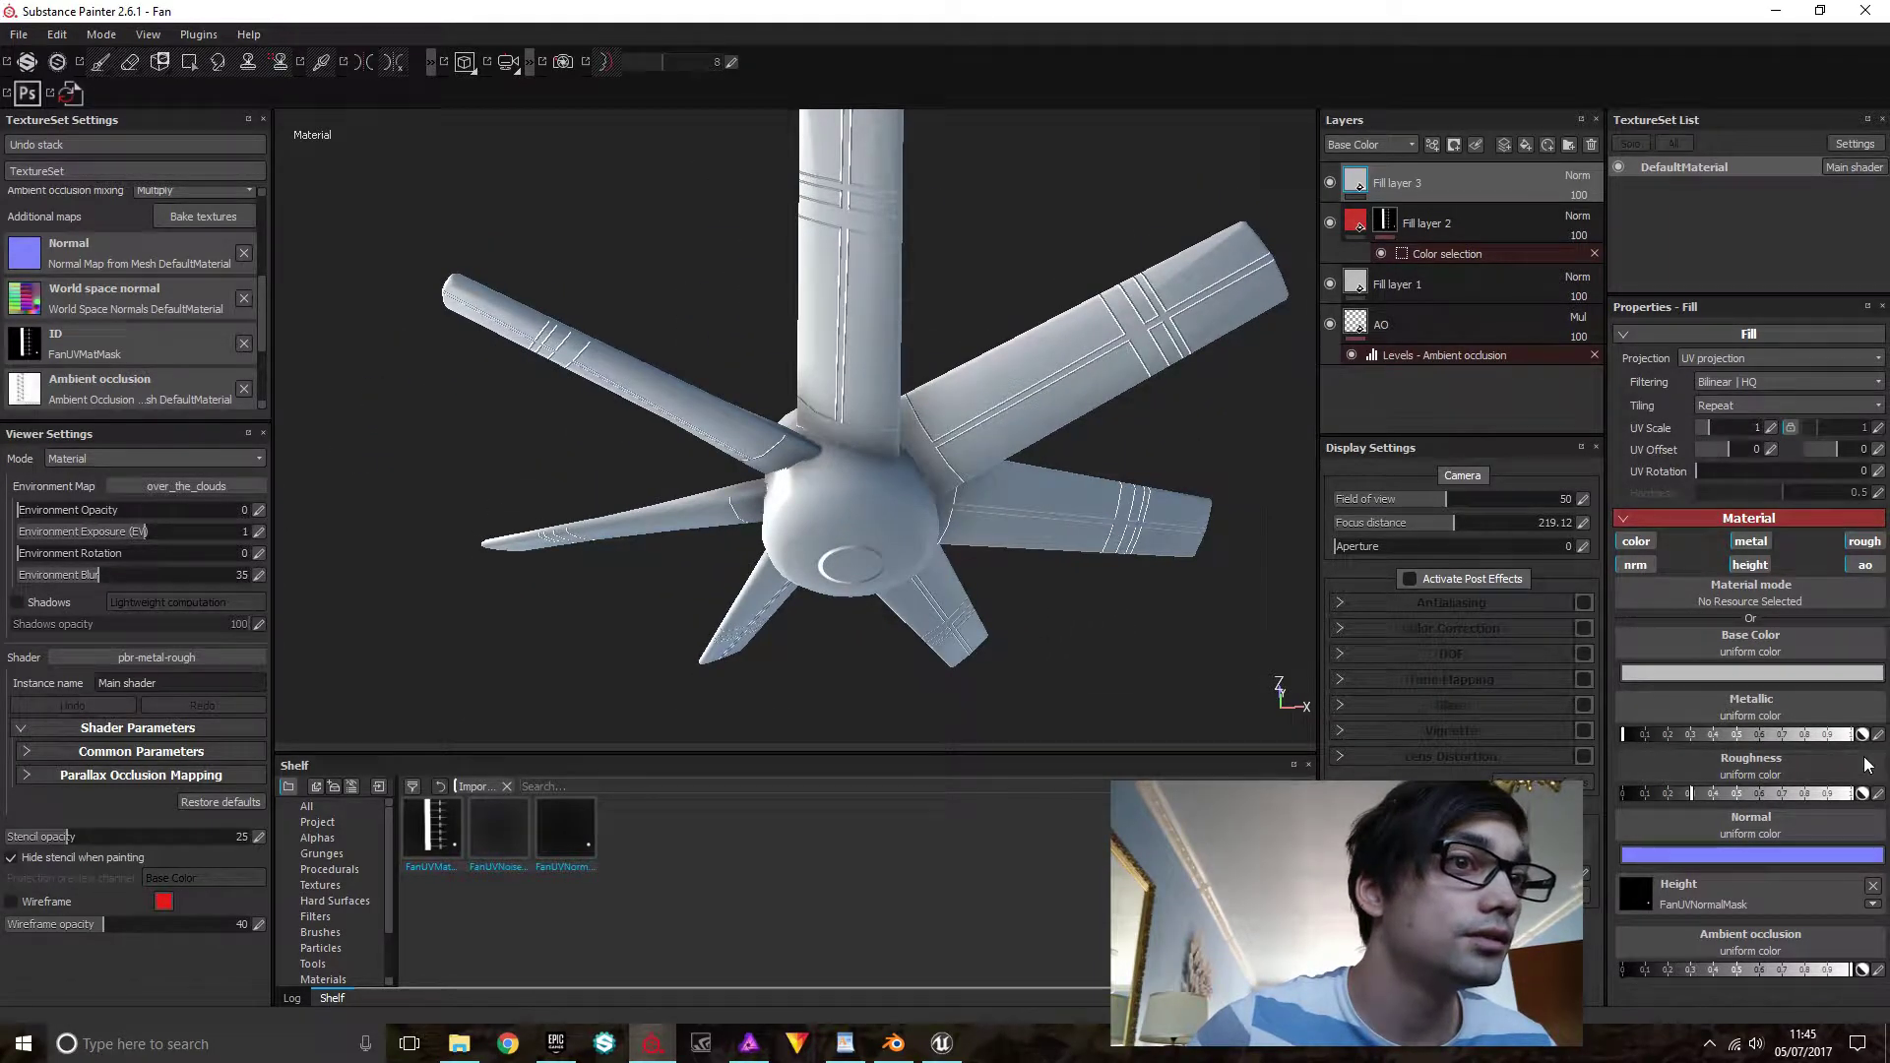
Disable the color, metallic, roughness, normal and ambient occlusion channels of the top fill layer, leaving only height
left_click(1634, 541)
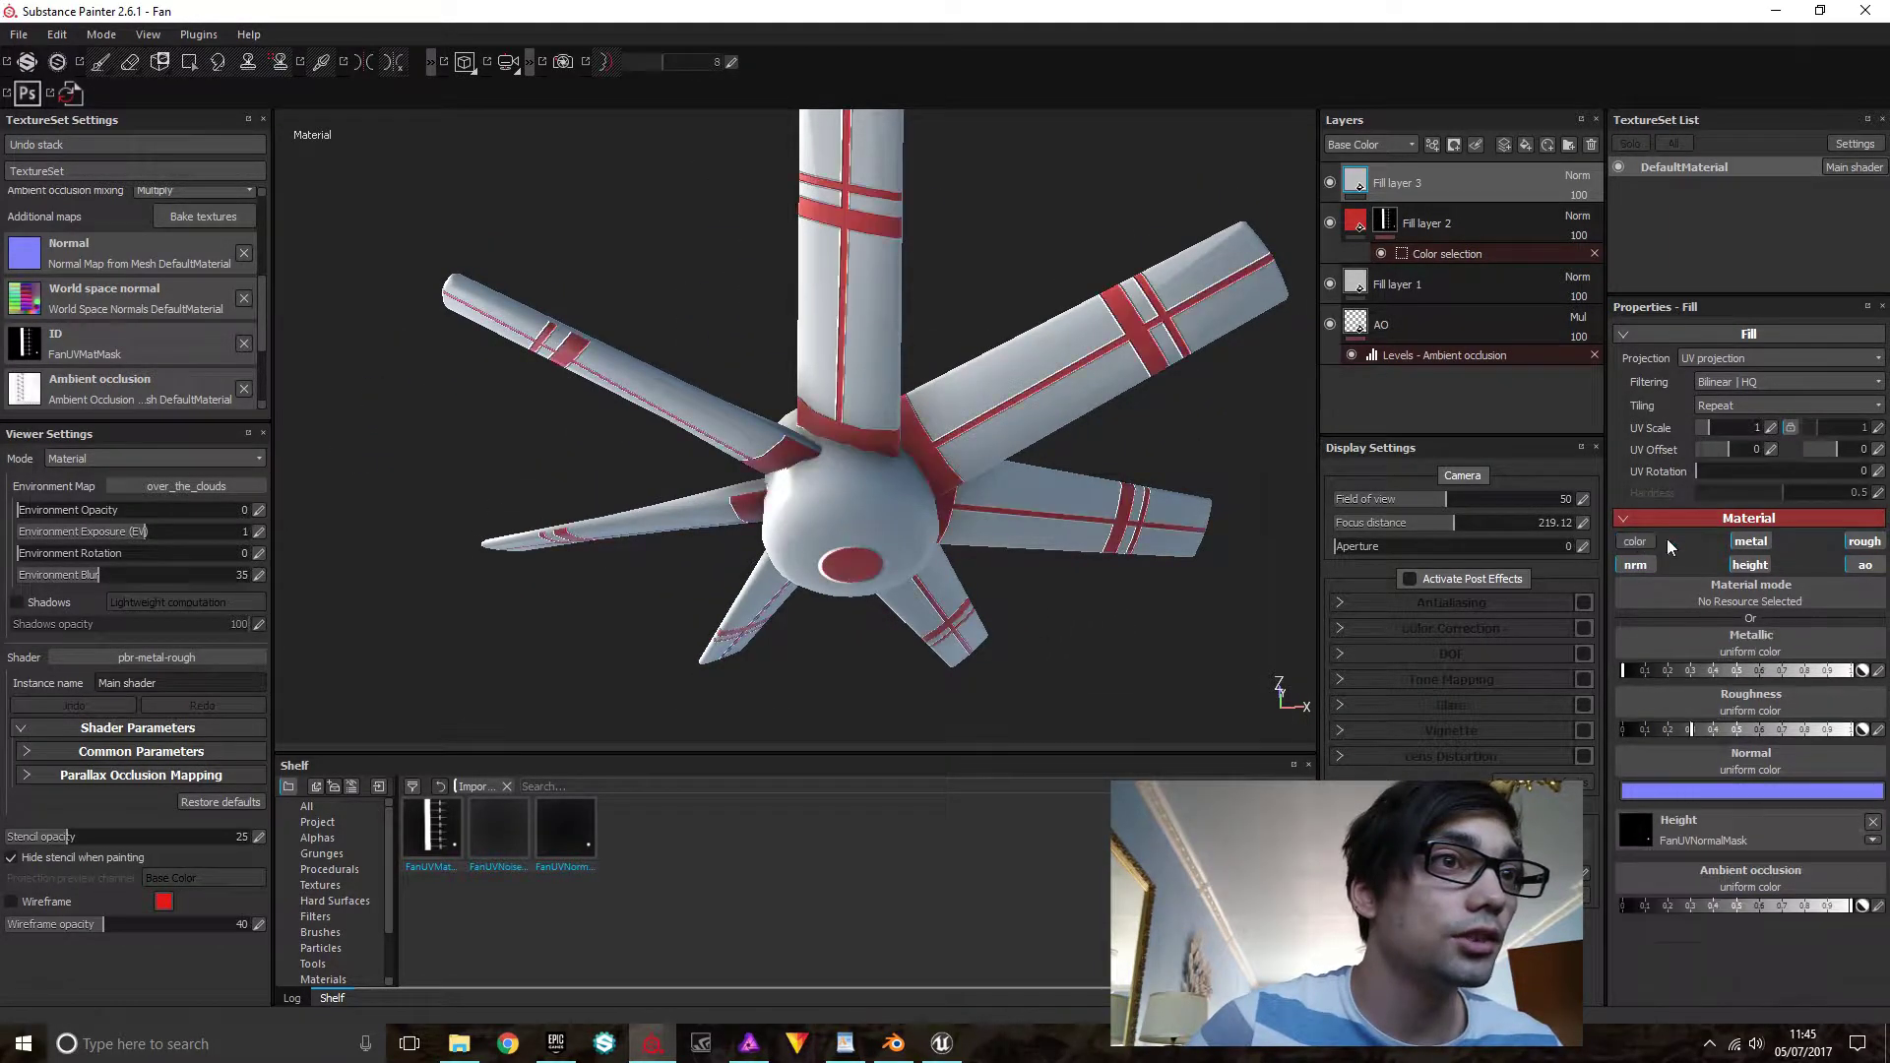
left_click(1752, 541)
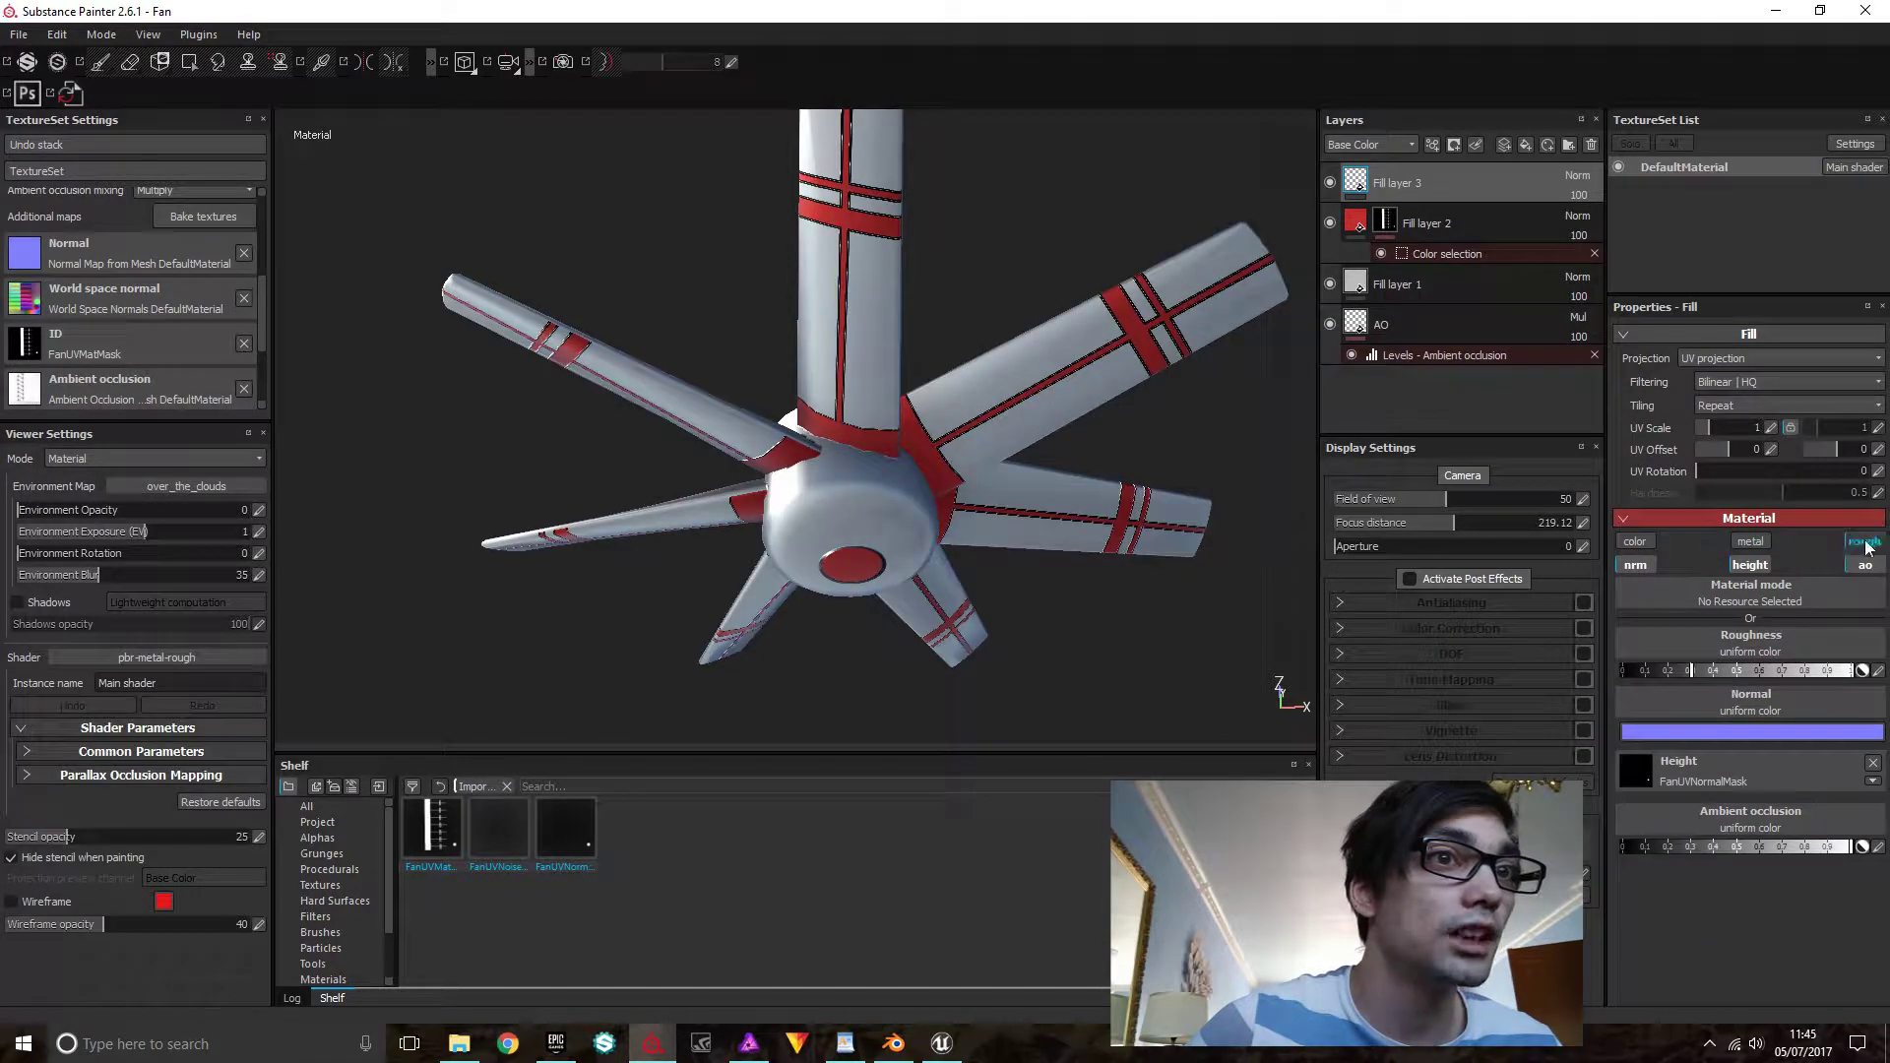
left_click(1865, 542)
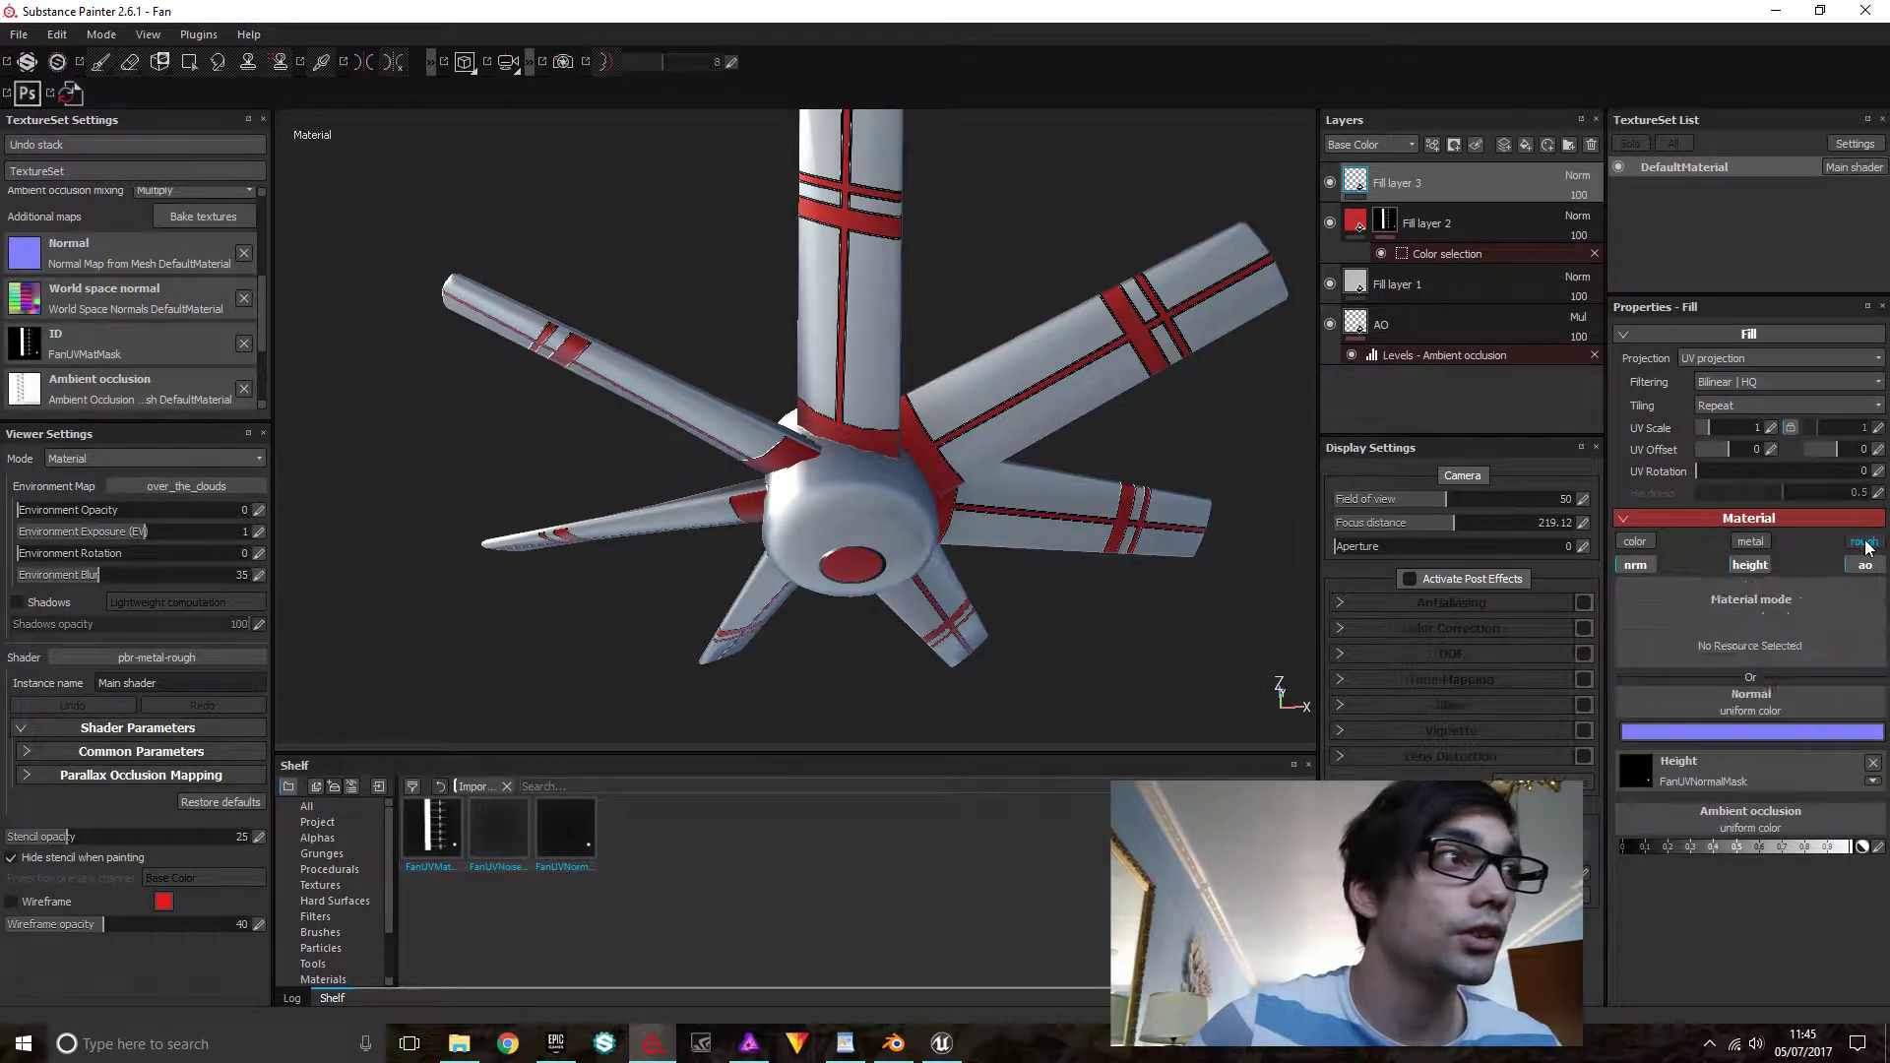
left_click(1647, 569)
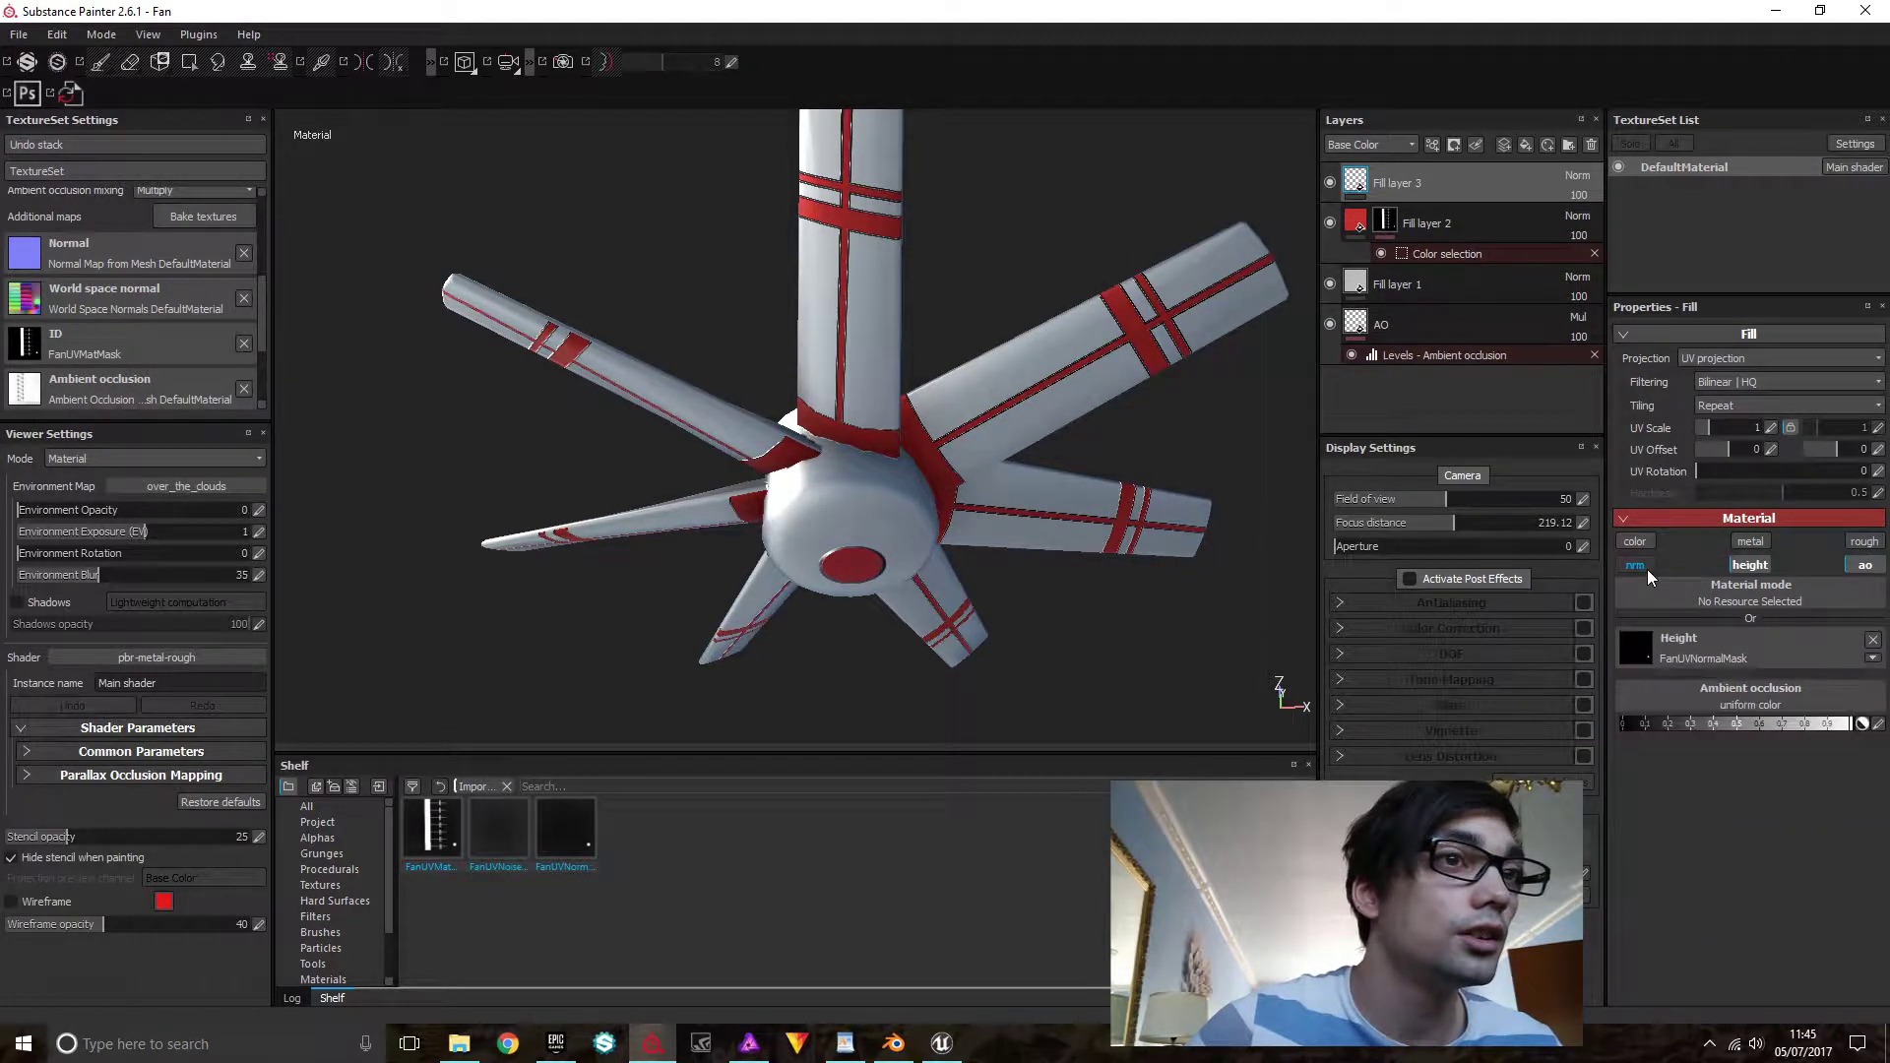
left_click(1865, 565)
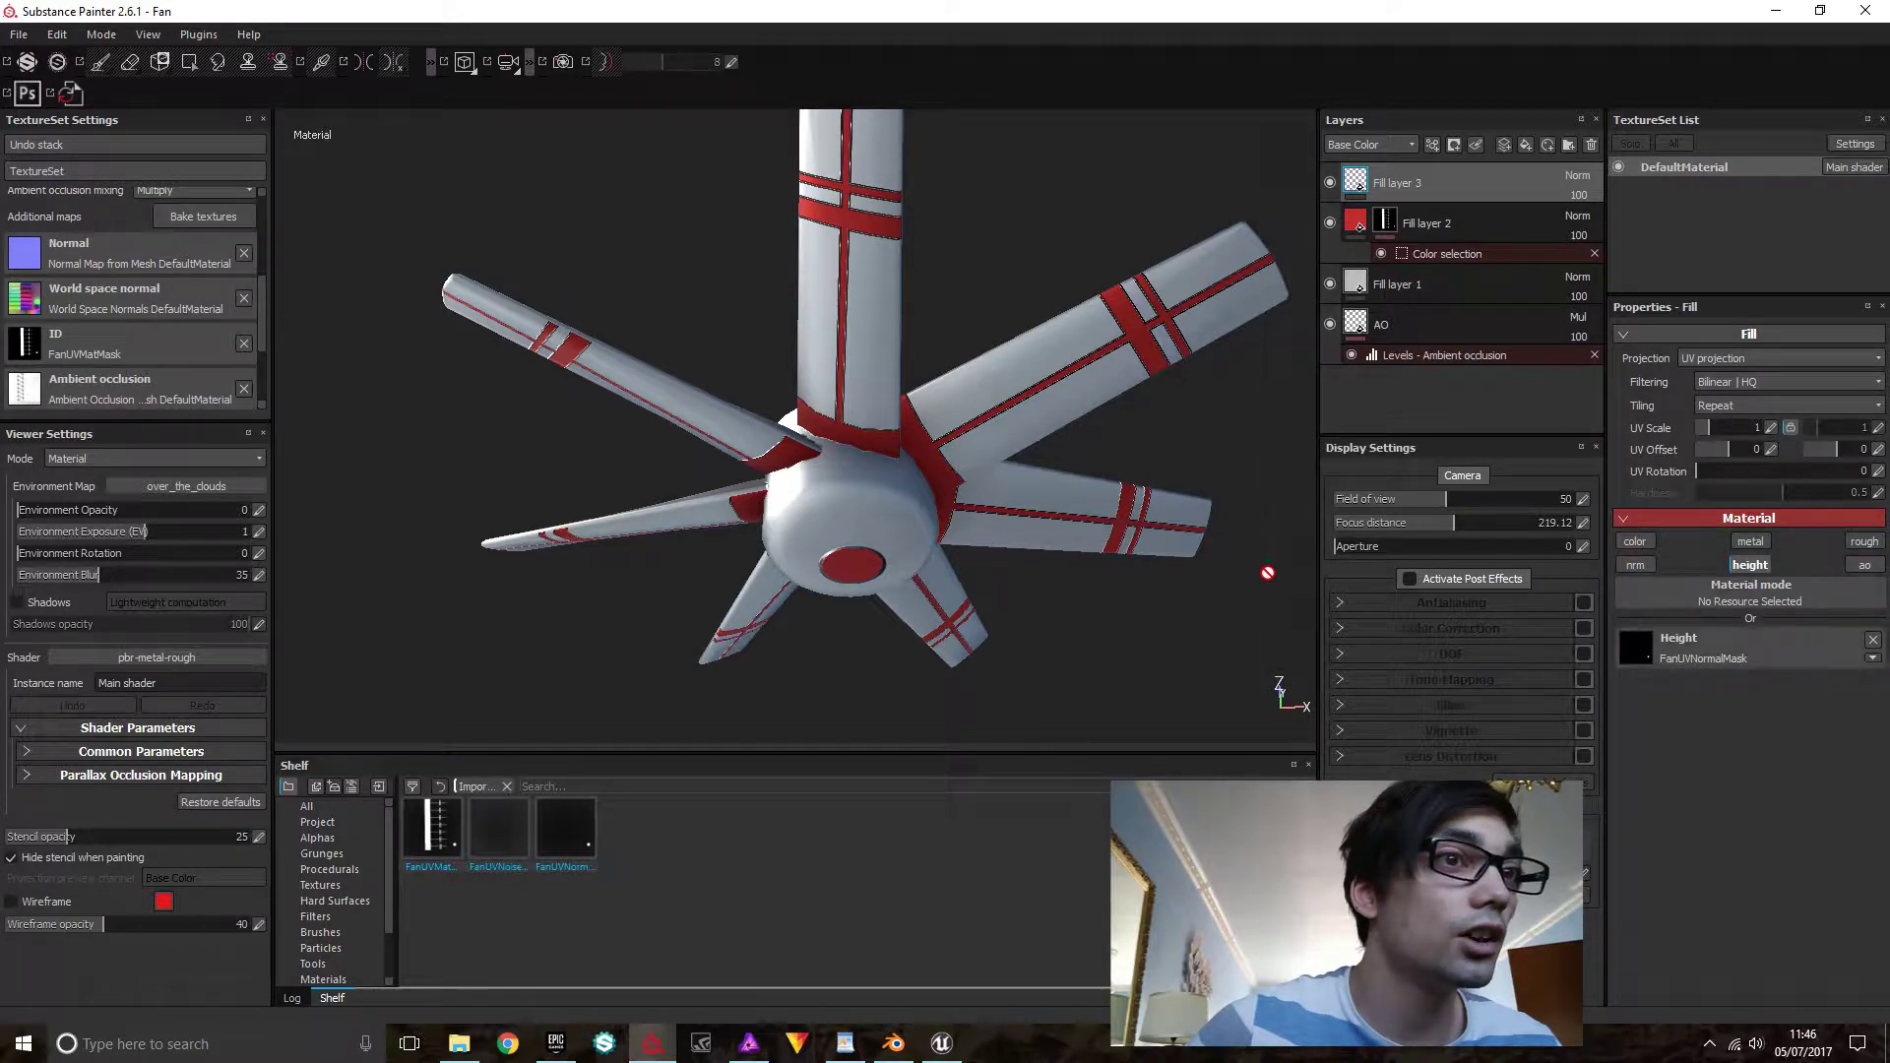
Inspect the blade outlines up close, add a Levels effect on the top fill layer's Height channel and invert it
left_click_drag(1161, 547, 1135, 519, "alt")
right_click_drag(1135, 519, 1025, 617, "alt")
left_click_drag(1025, 616, 944, 665, "alt")
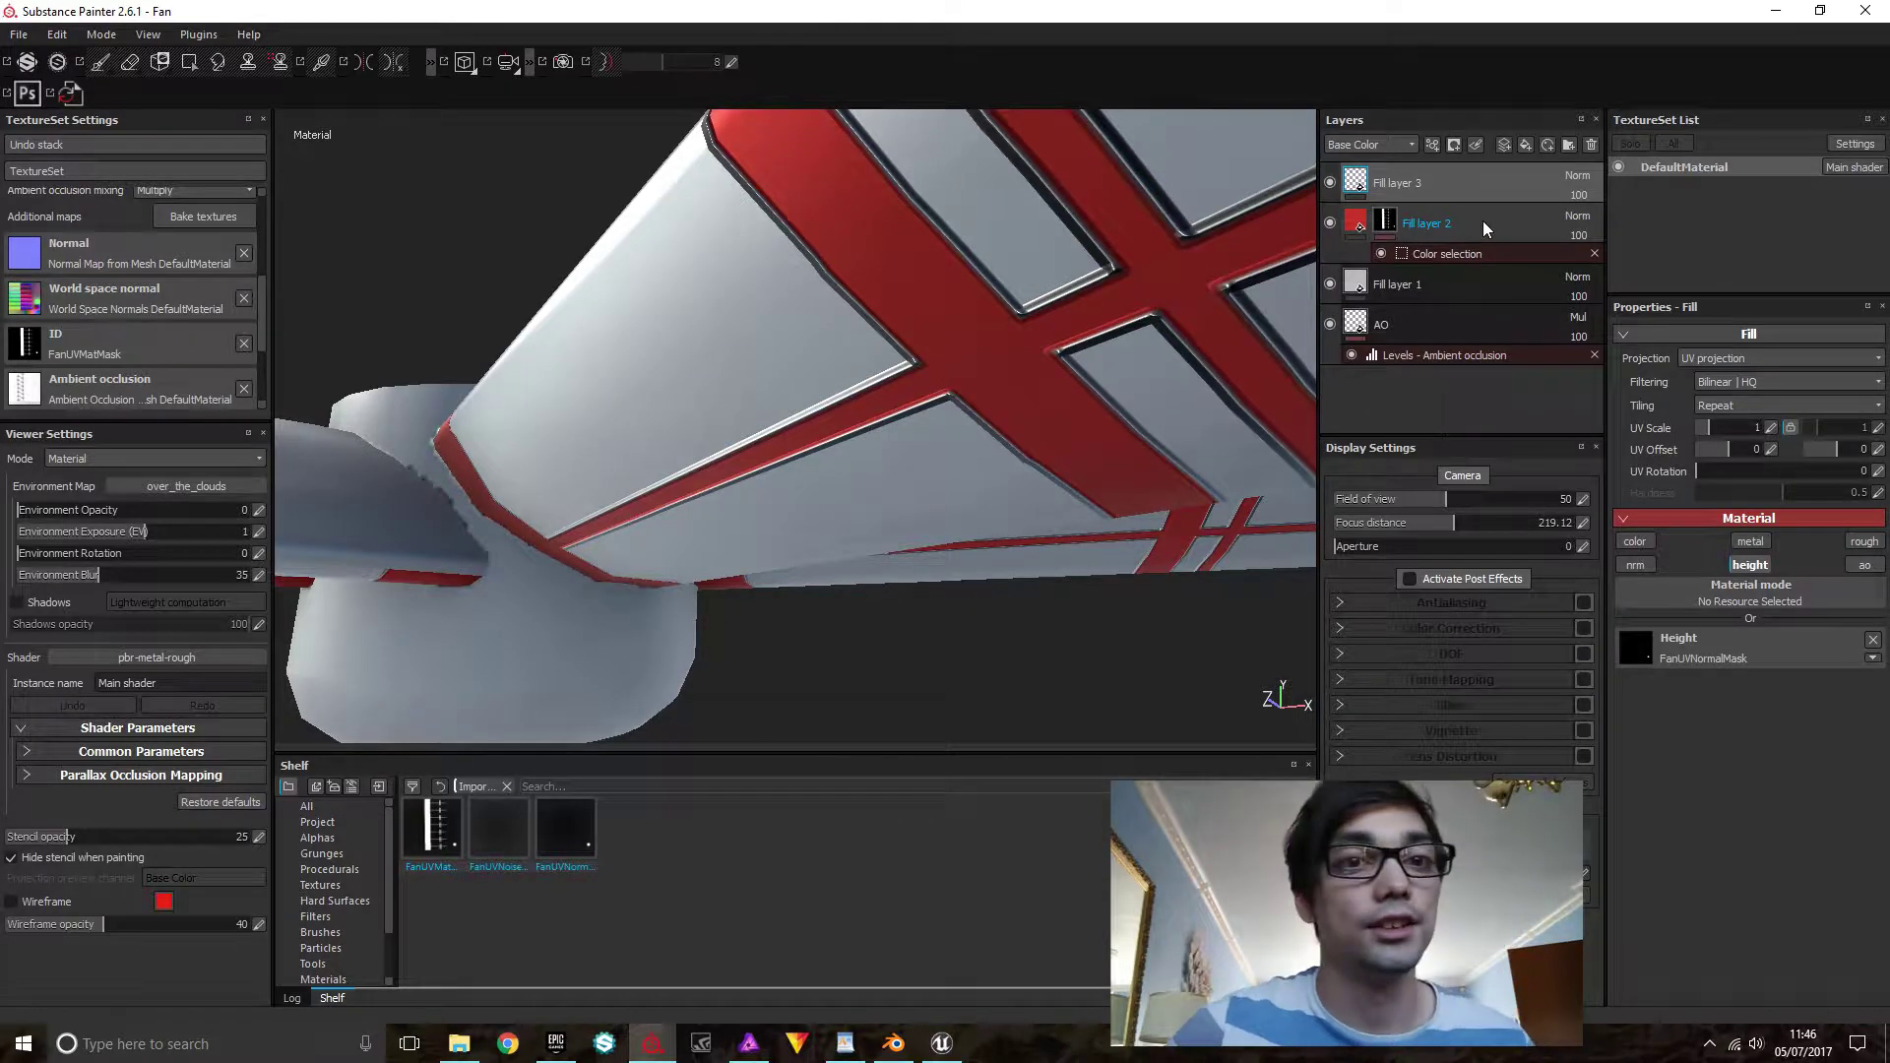
right_click(1384, 223)
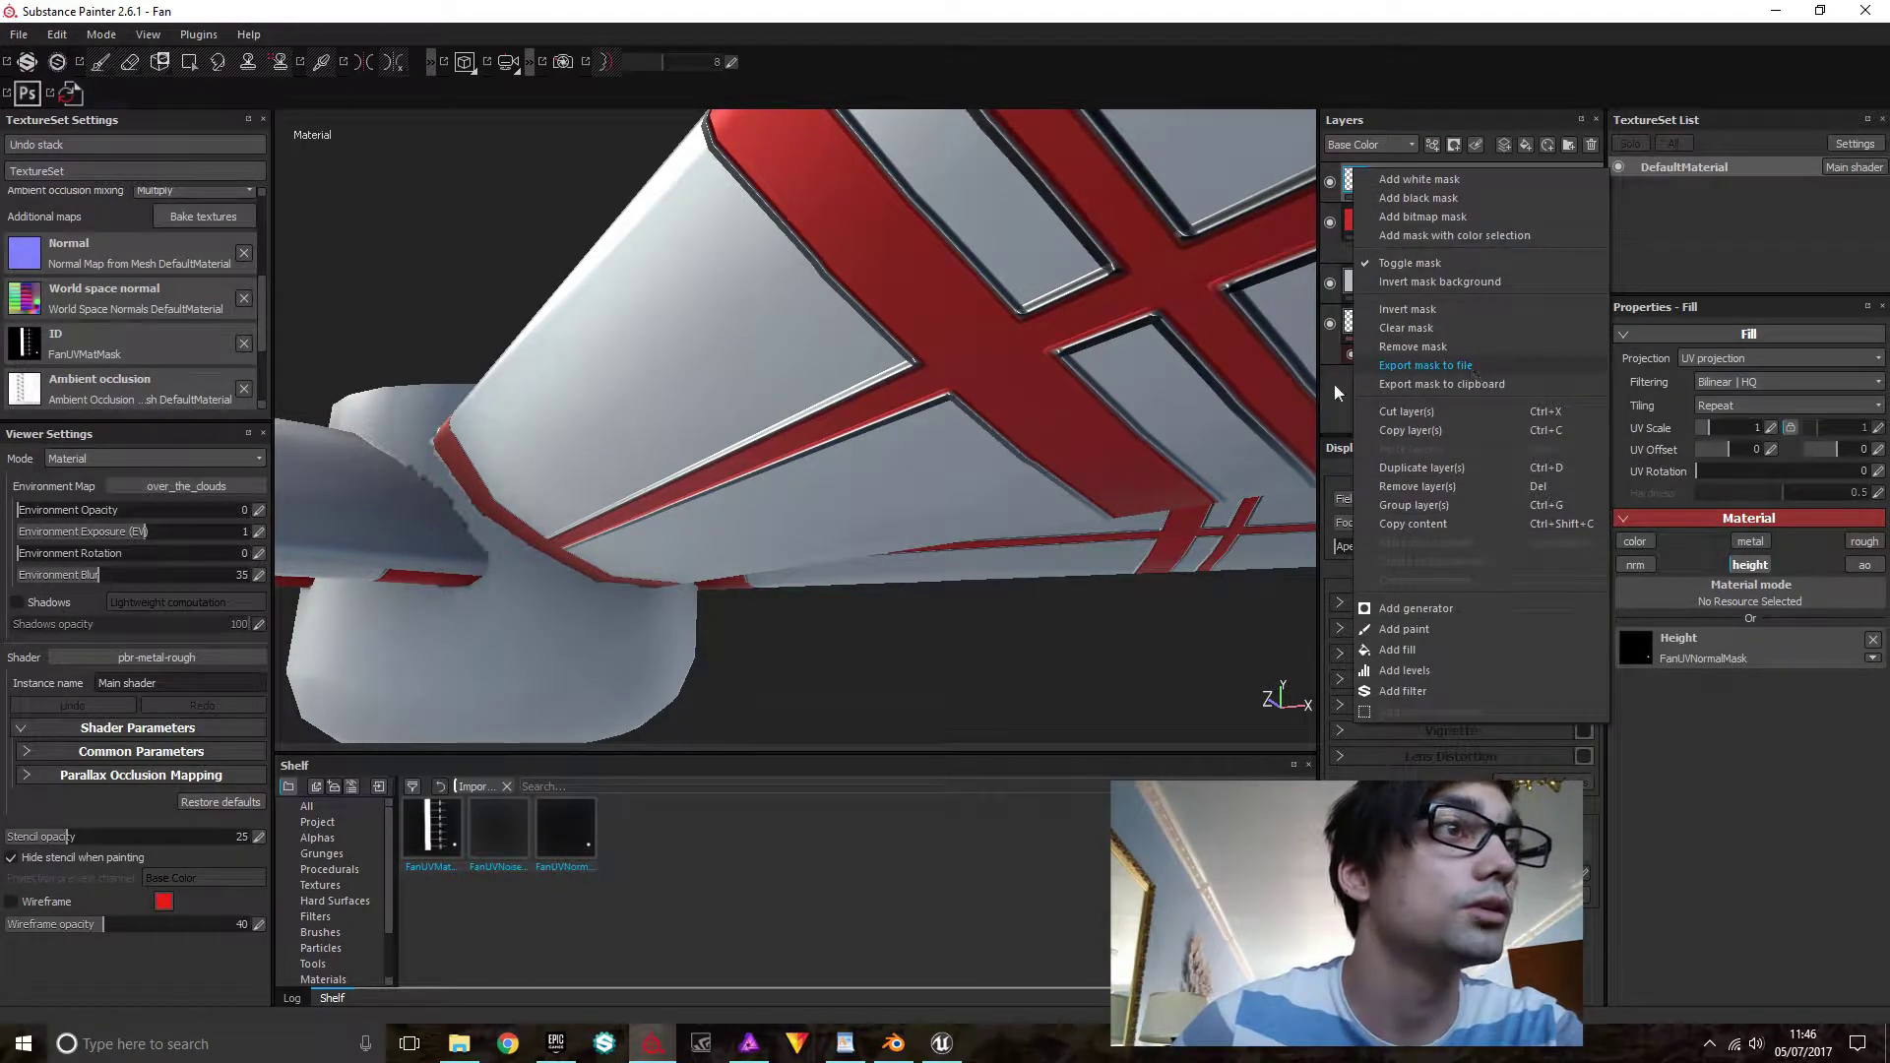
left_click(1427, 673)
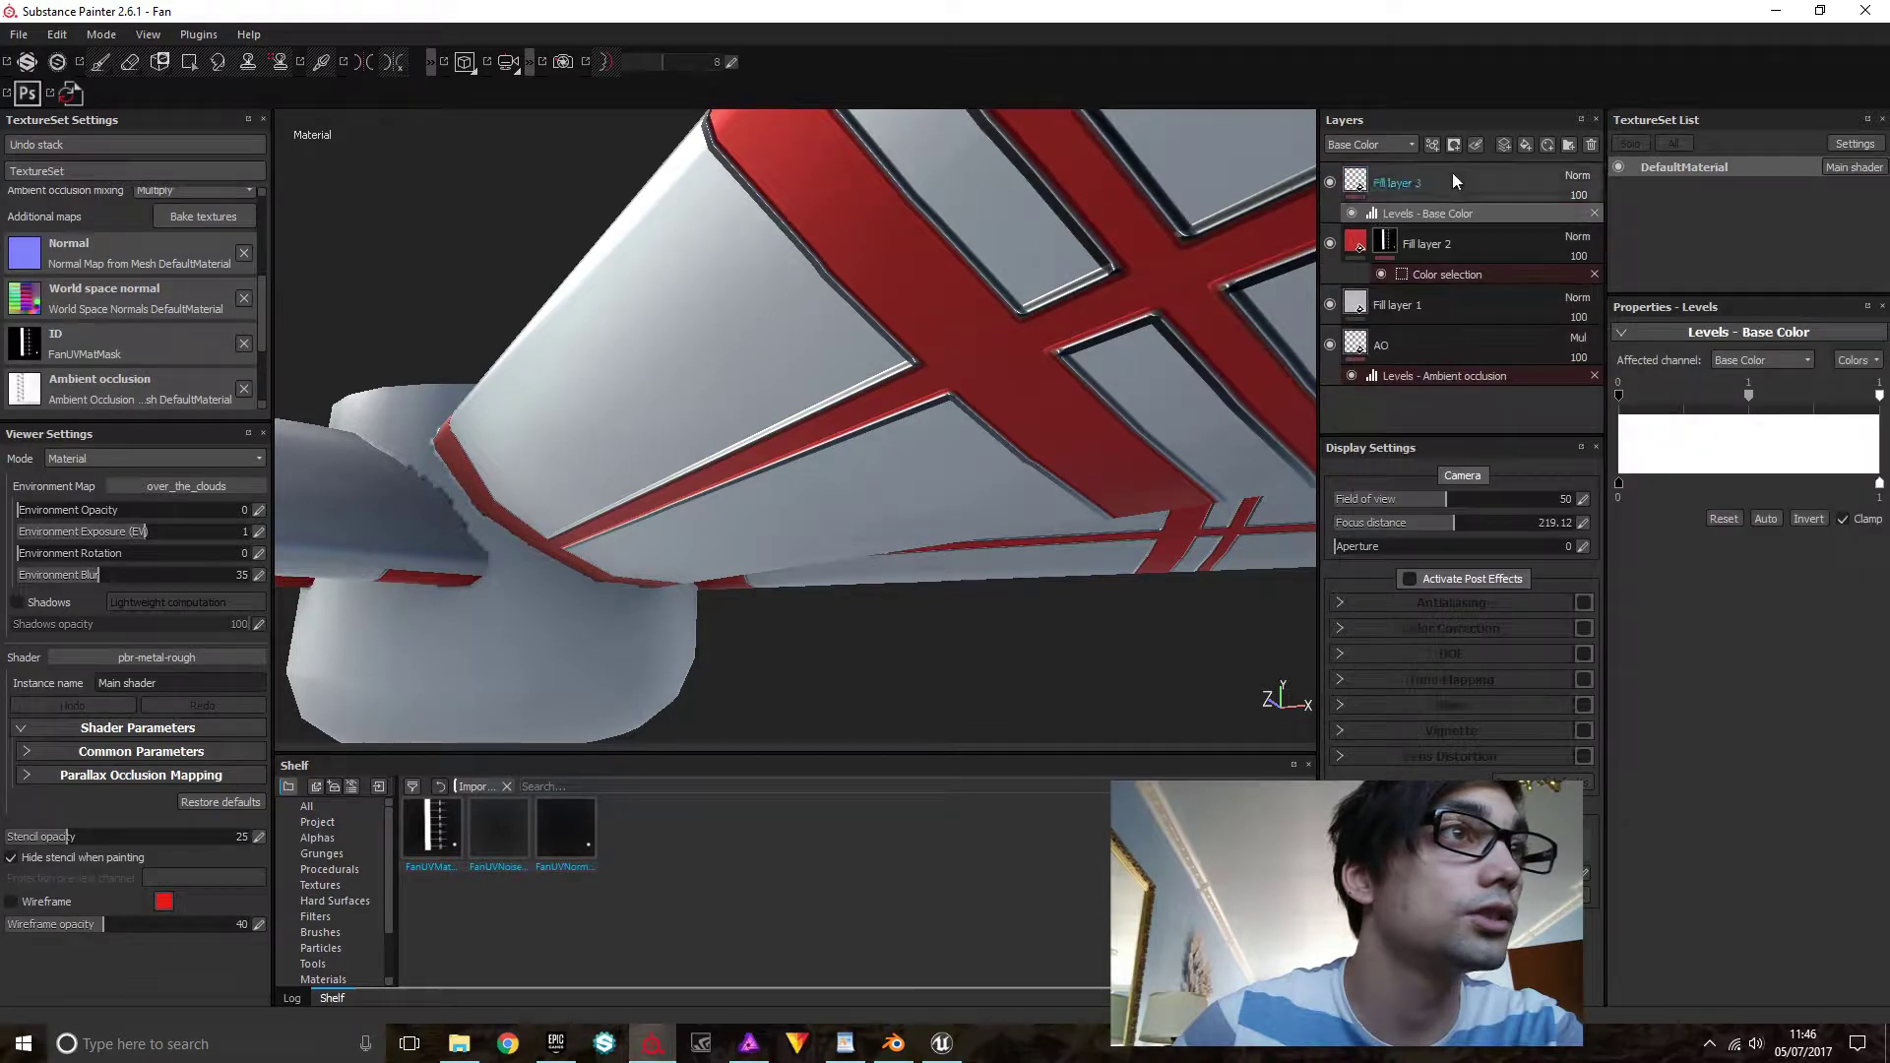
left_click(1770, 360)
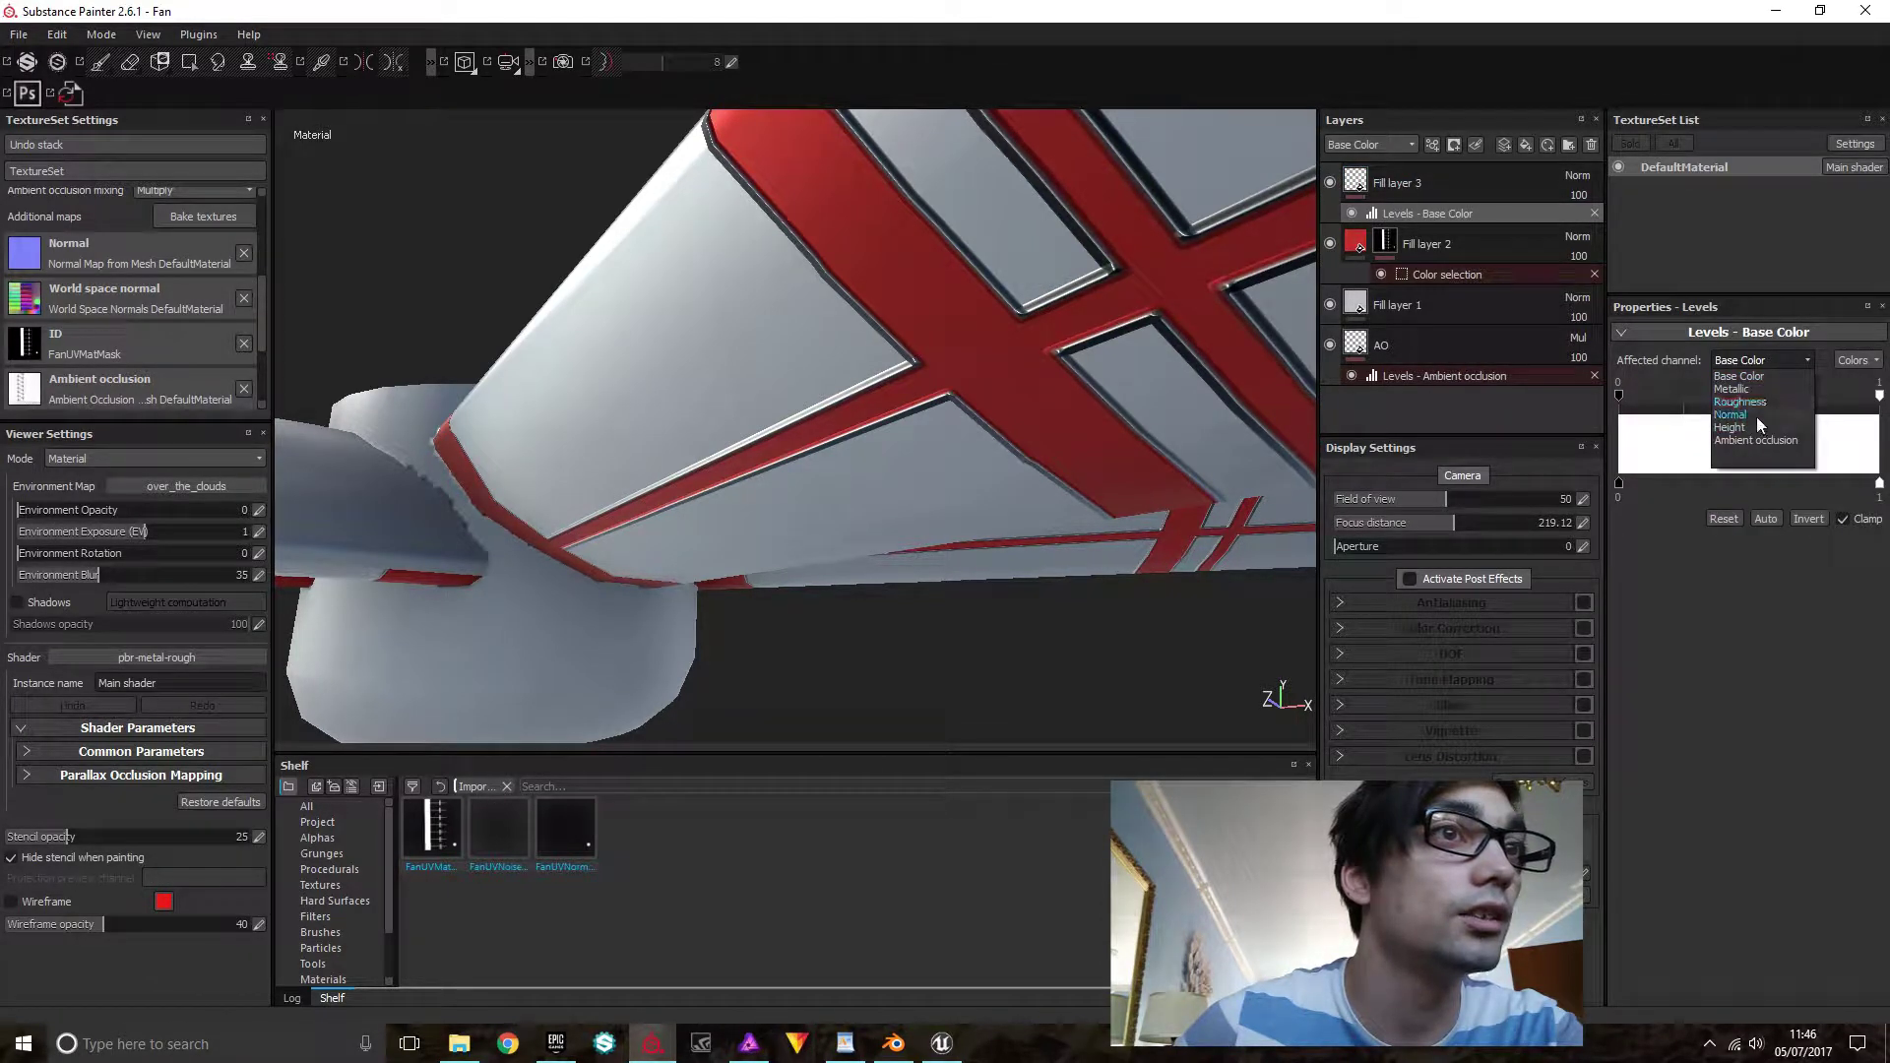
left_click(1806, 519)
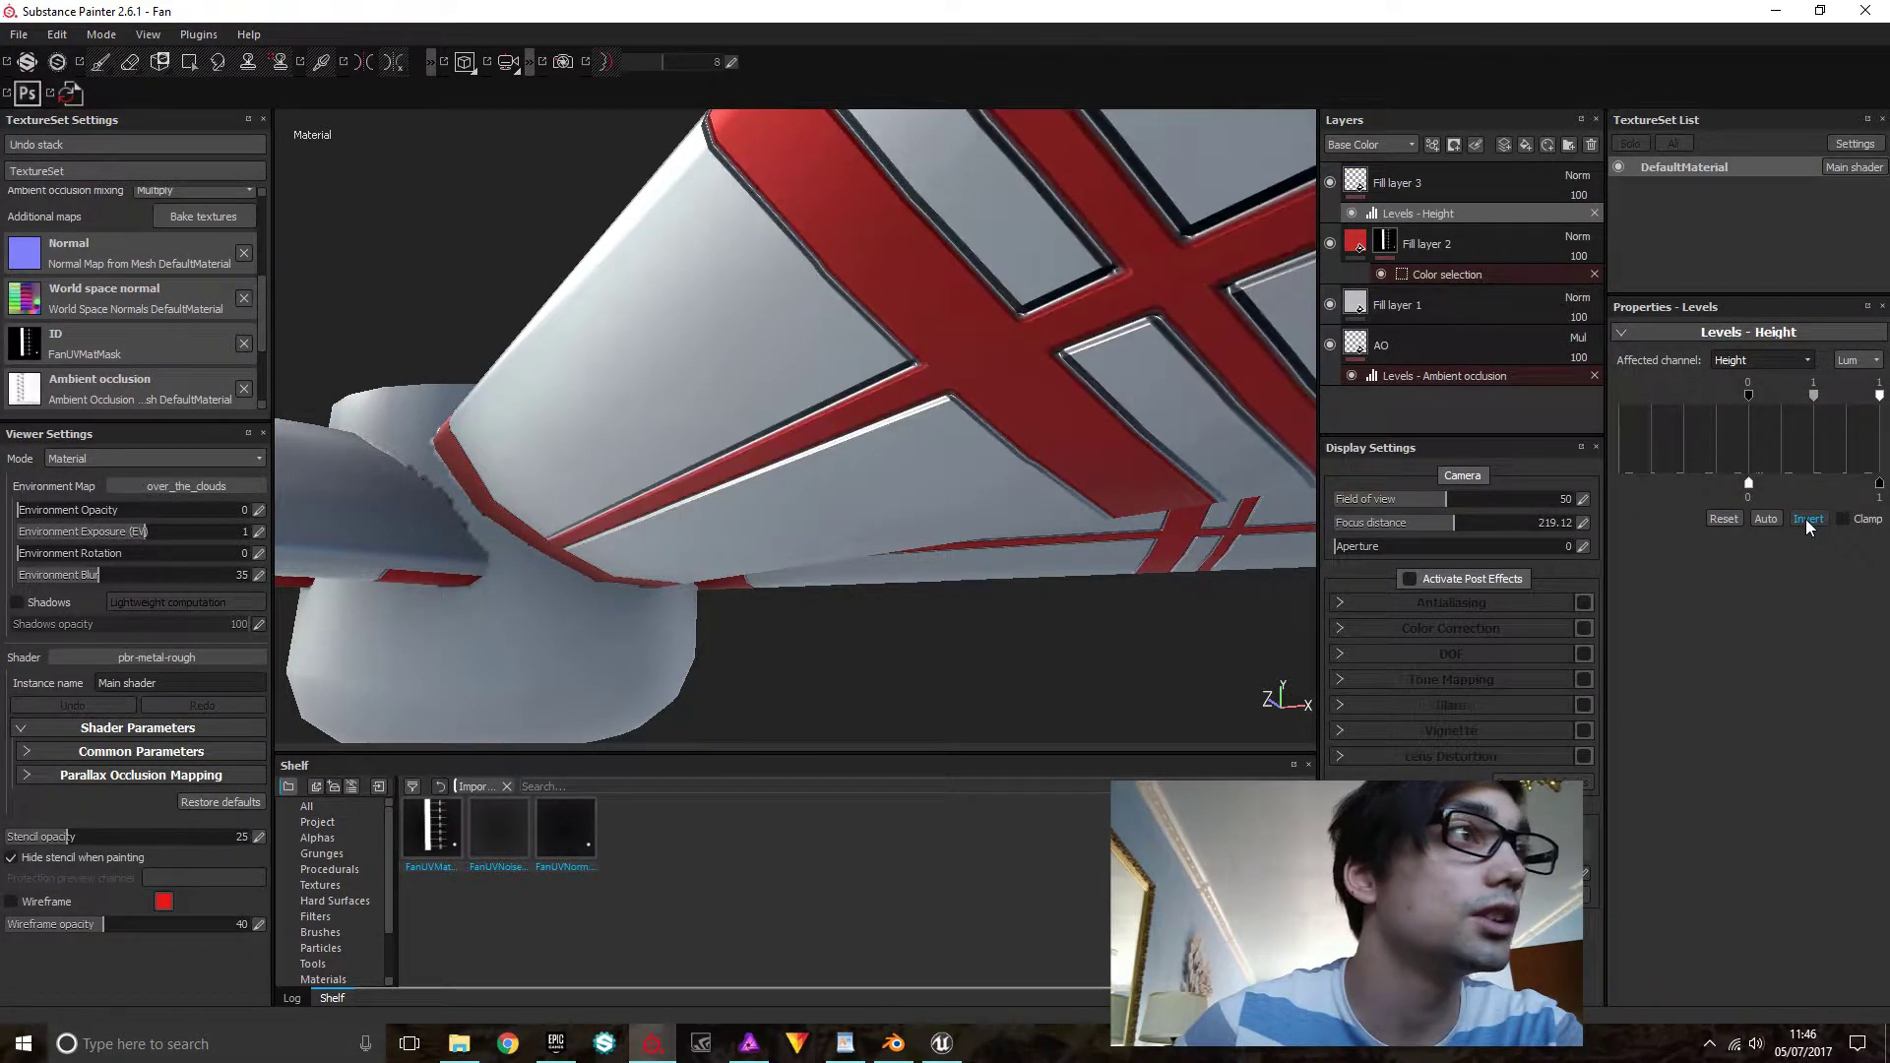
Examine the inverted height outlines along the red stripes on the blades and hub, up close and from several angles
scroll(923, 486, "up", 3)
scroll(923, 485, "down", 3)
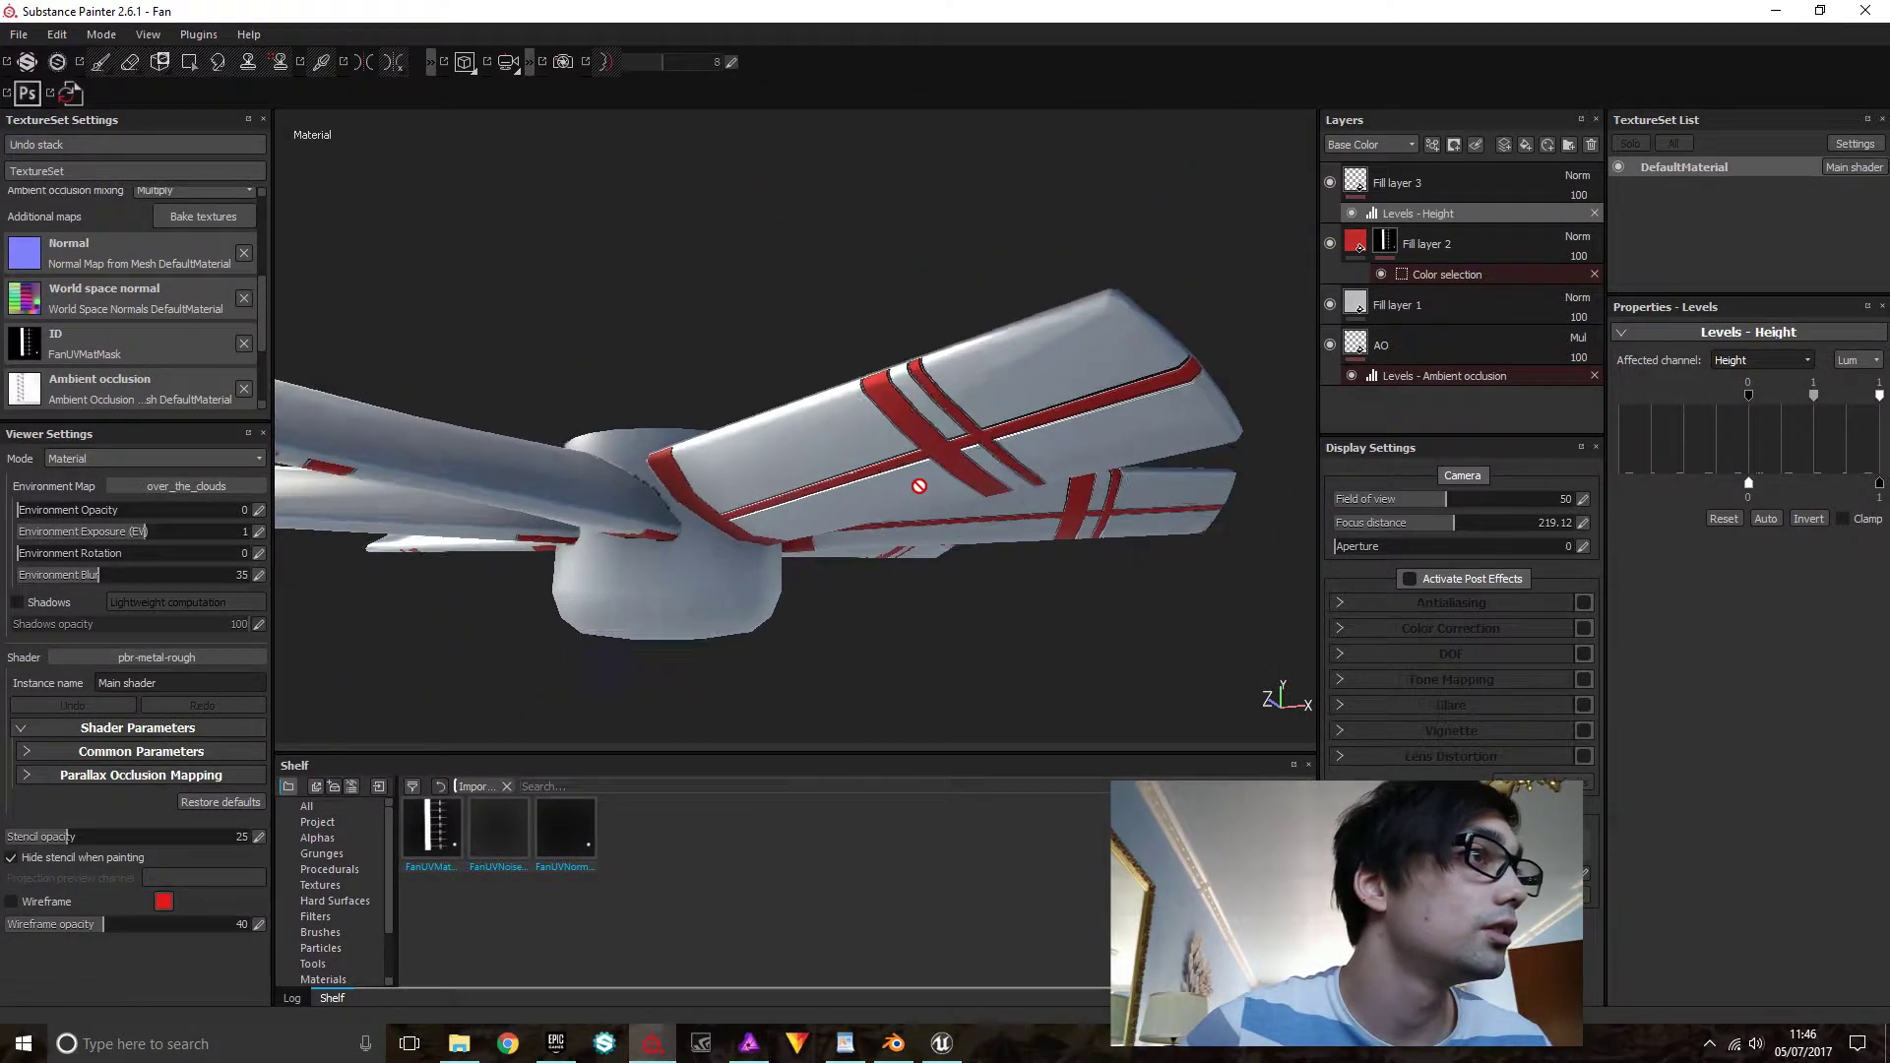
scroll(916, 476, "up", 4)
scroll(896, 445, "down", 6)
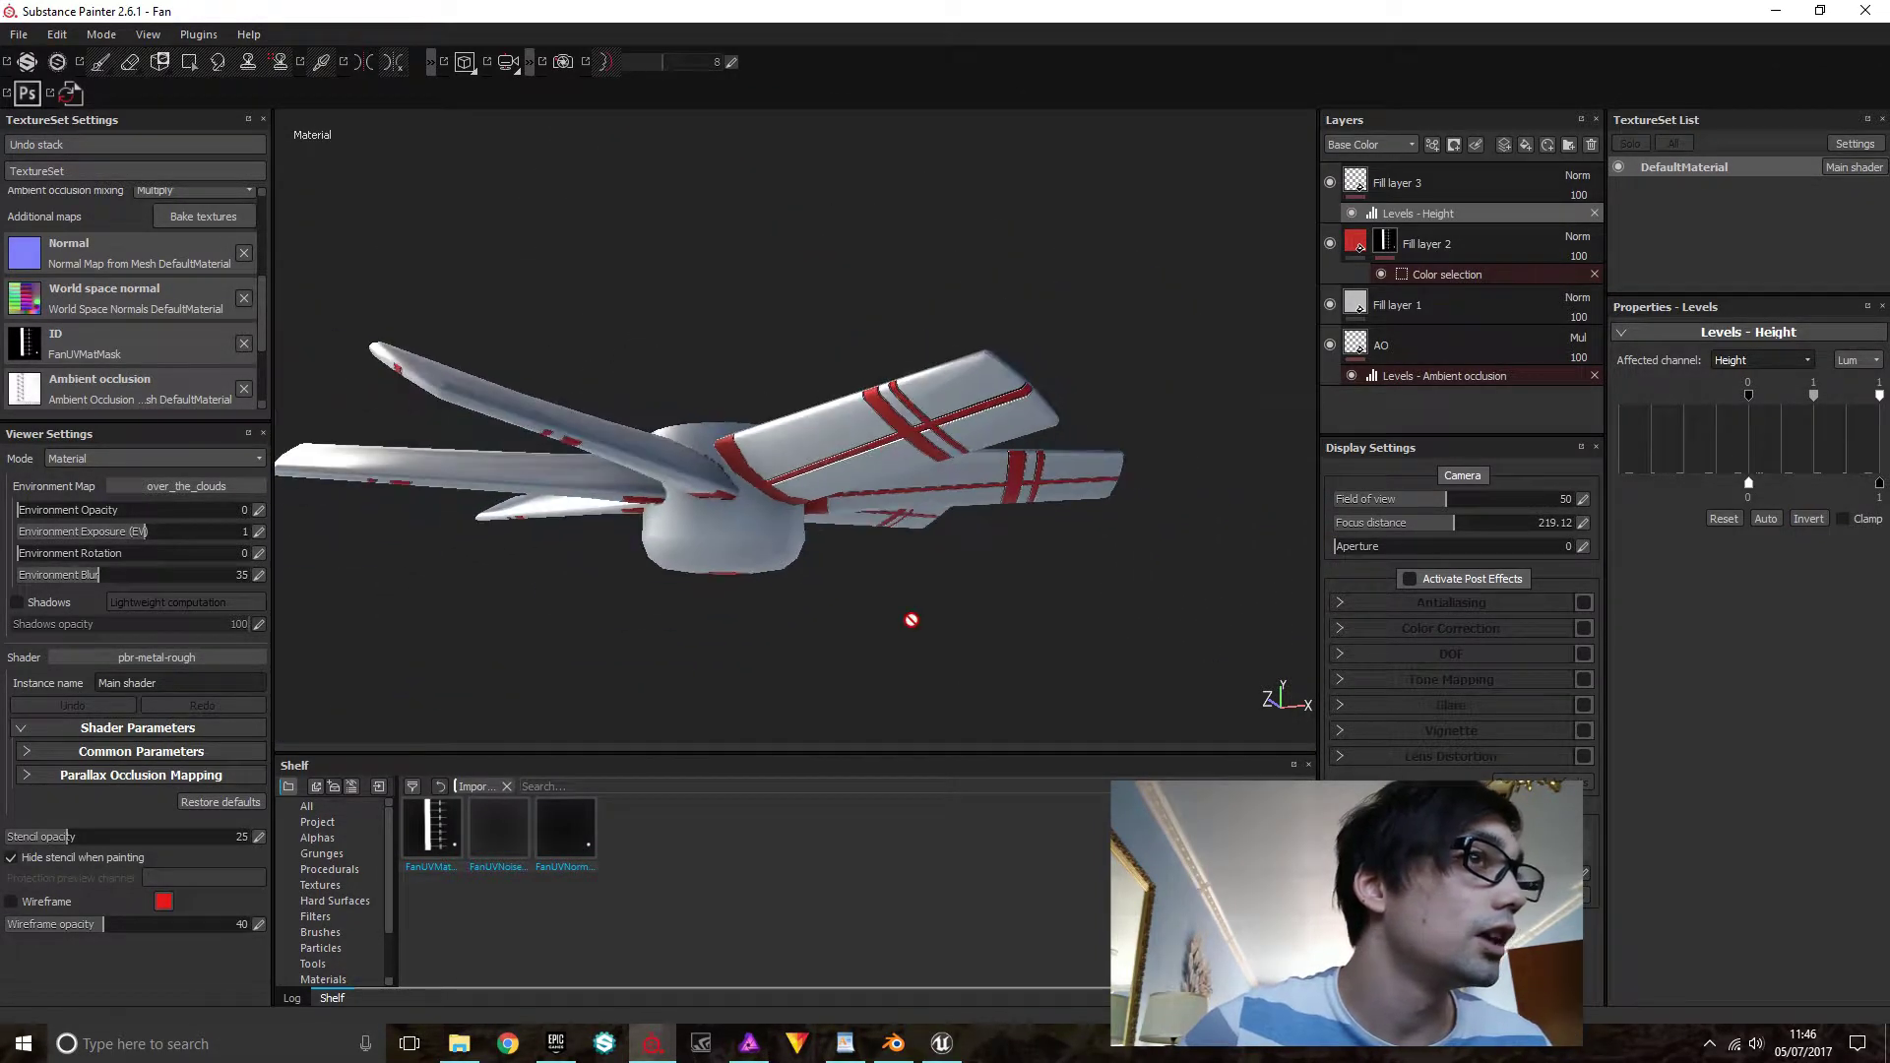
left_click_drag(895, 641, 936, 578, "alt")
right_click_drag(936, 578, 956, 638, "alt")
mouse_move(956, 639)
left_mouse_down("alt")
mouse_move(966, 567)
mouse_move(961, 604)
left_mouse_up("alt")
middle_click_drag(961, 603, 975, 549, "alt")
left_click_drag(975, 550, 987, 557, "alt")
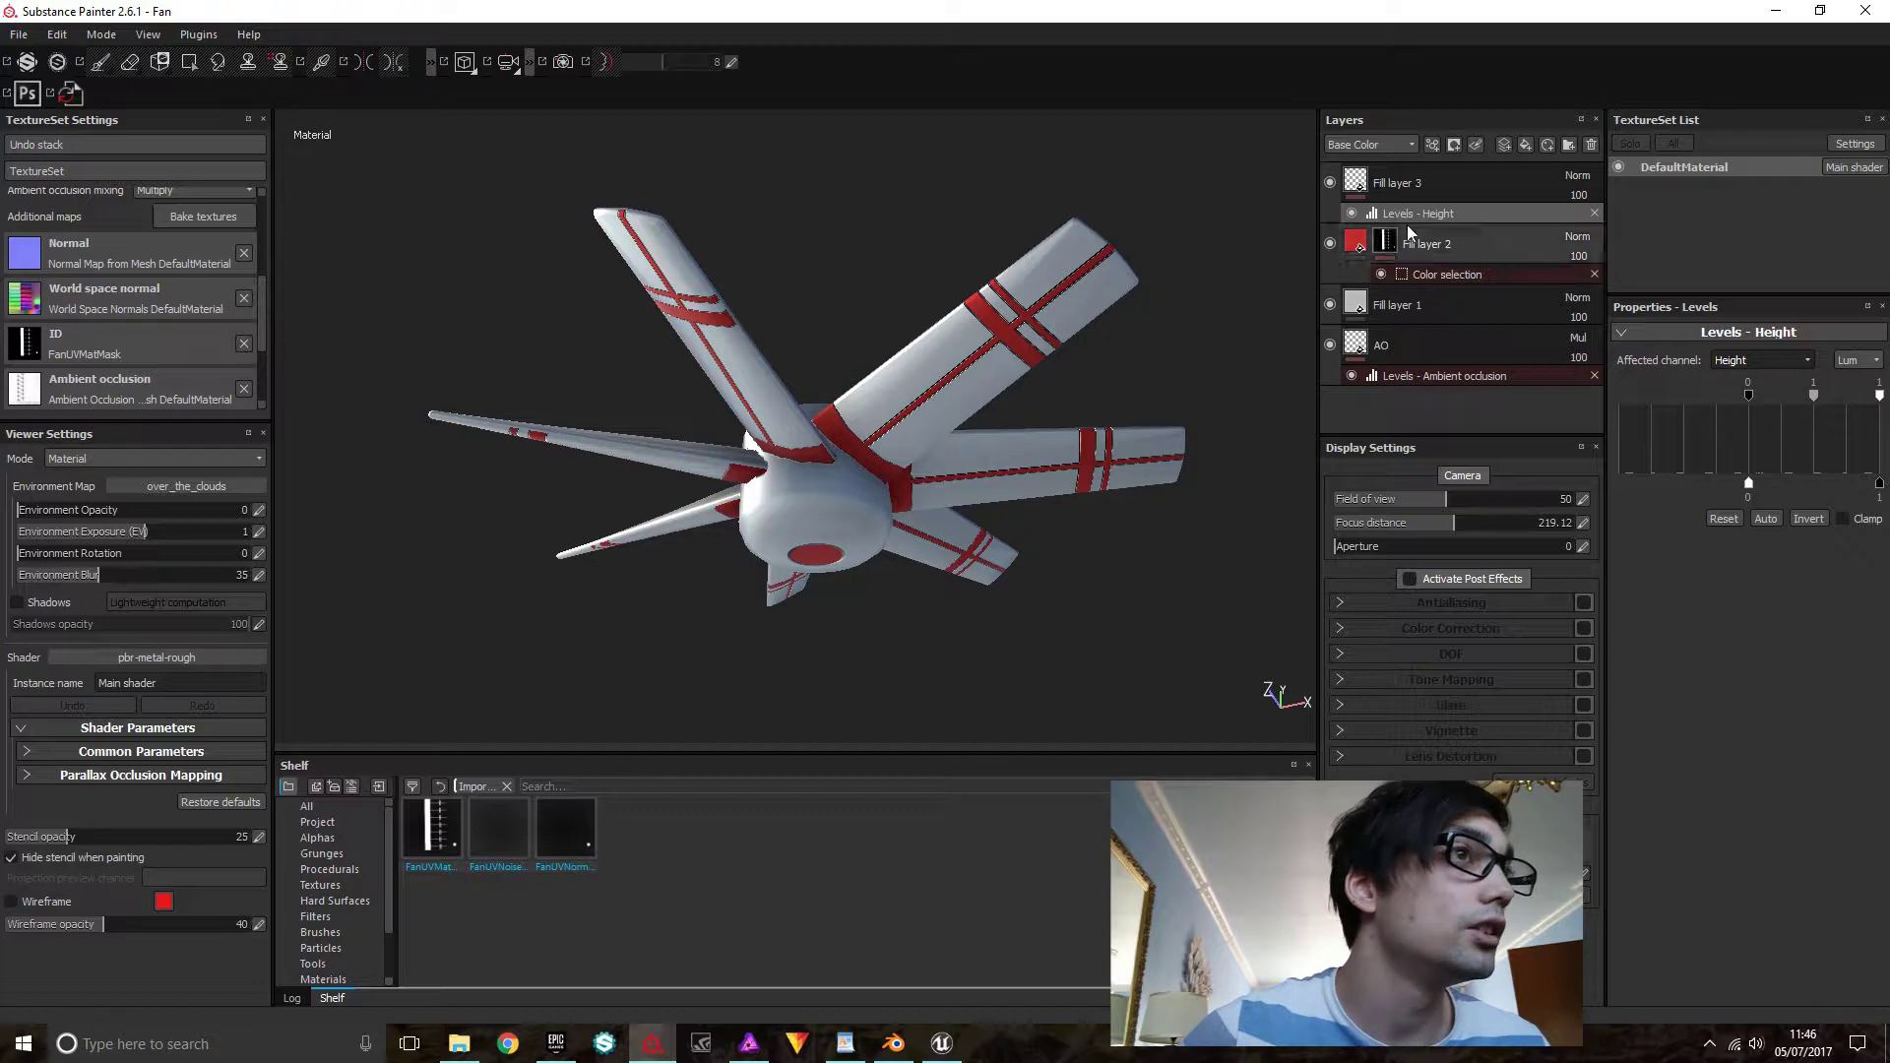
right_click(1118, 613)
left_click(1080, 570)
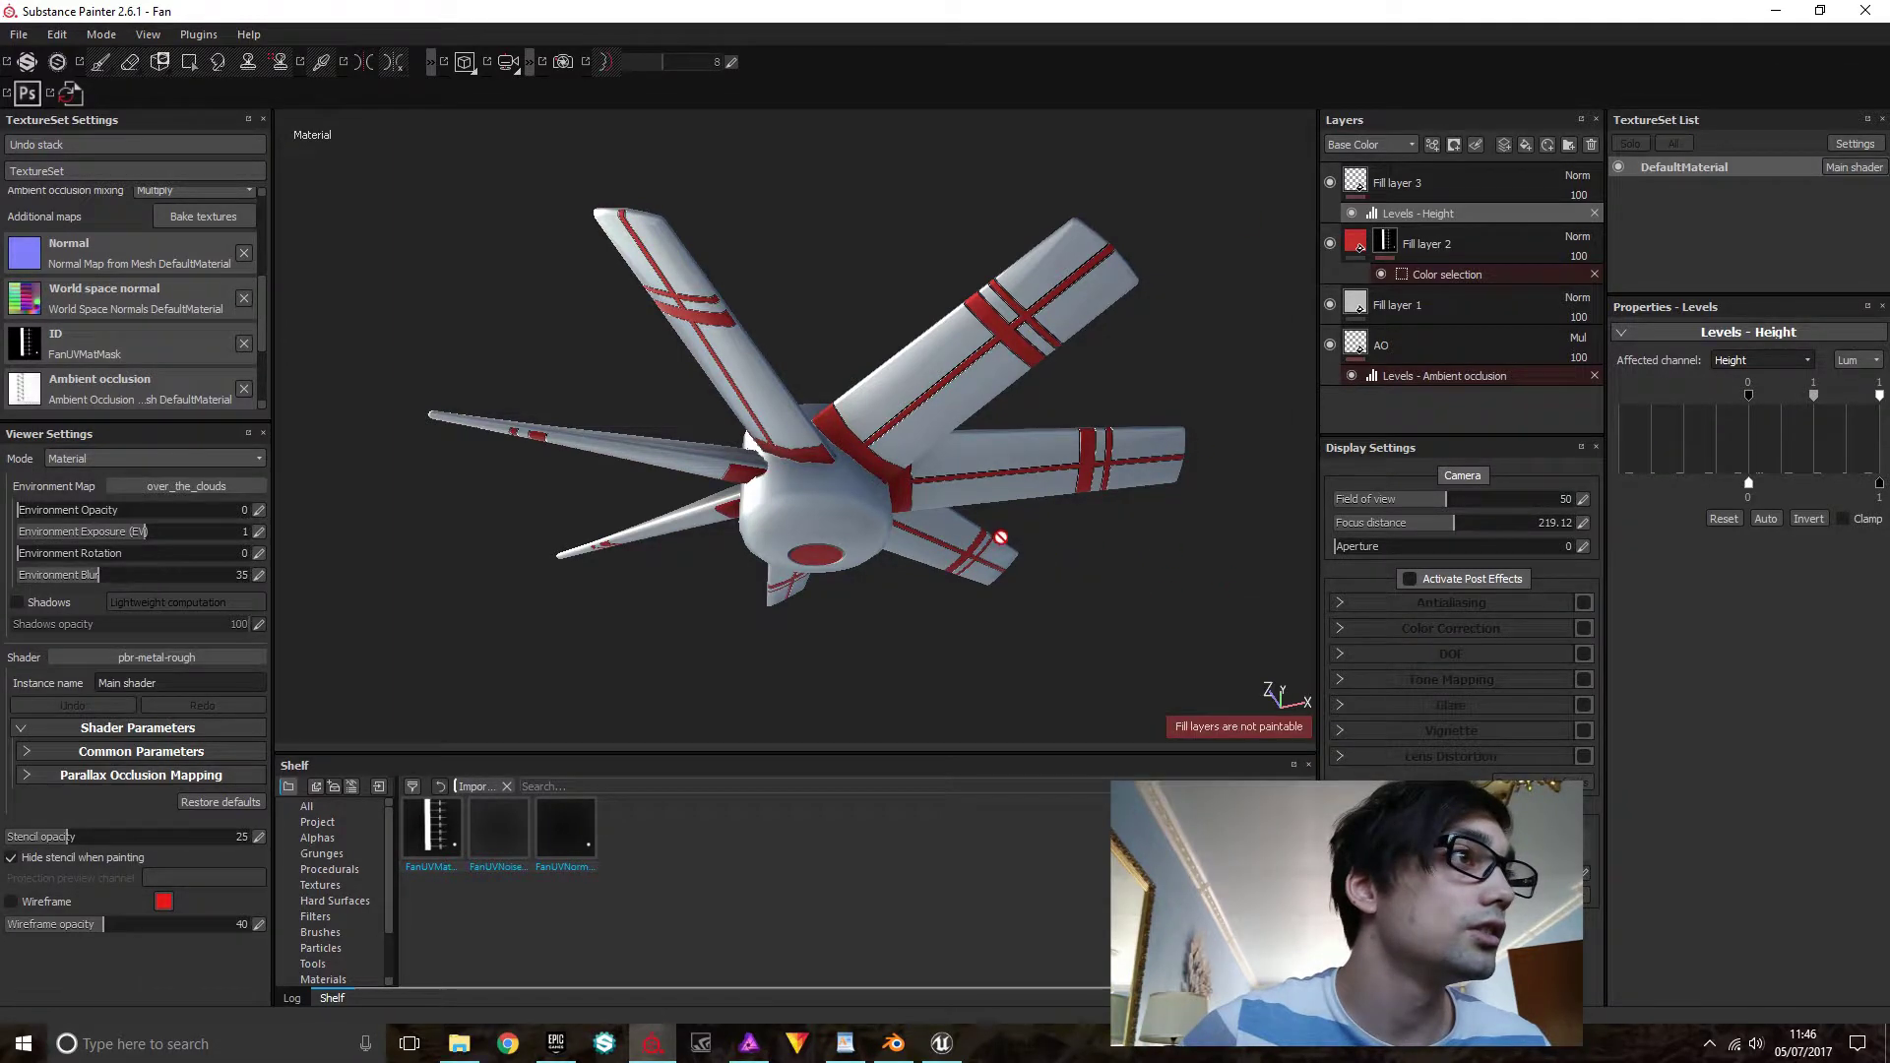
mouse_move(1016, 591)
left_mouse_down("alt")
mouse_move(1031, 520)
mouse_move(1290, 463)
mouse_move(871, 459)
left_mouse_up("alt")
scroll(1005, 503, "up", 5)
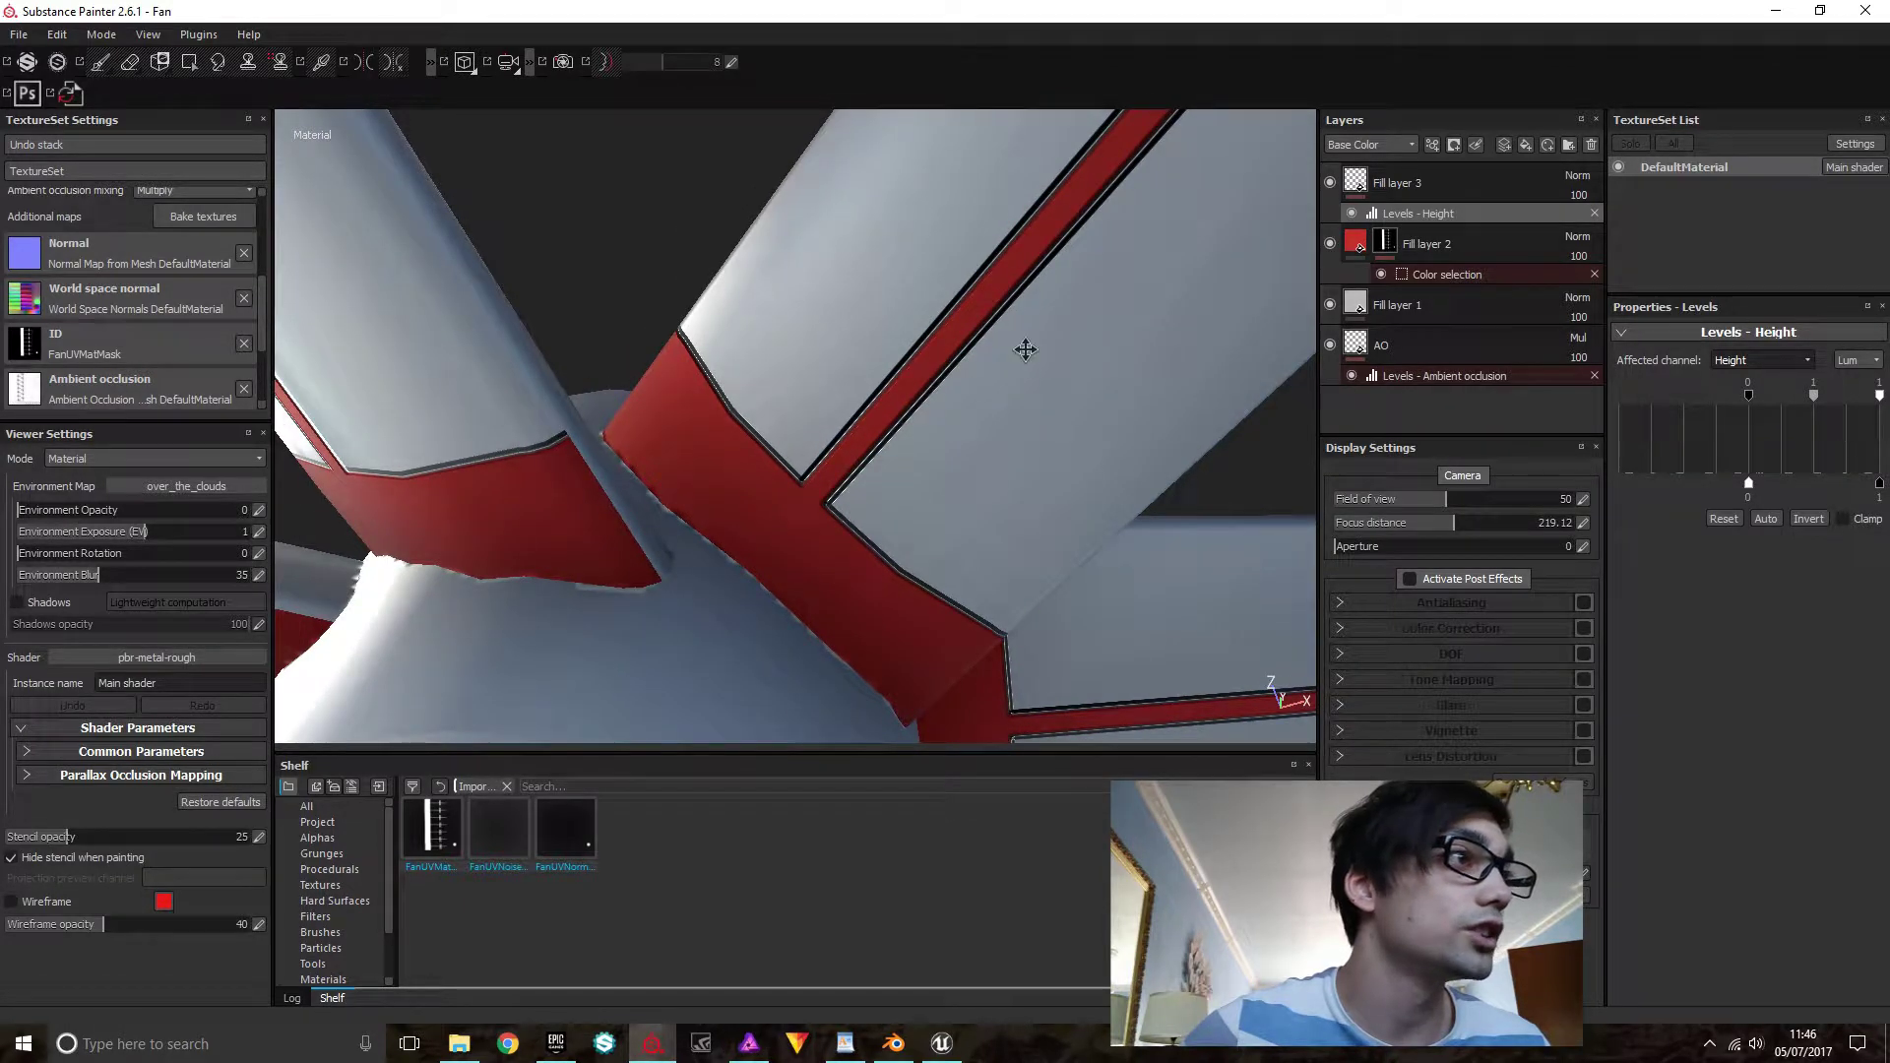
mouse_move(1023, 355)
left_mouse_down("alt")
mouse_move(1004, 328)
mouse_move(971, 506)
mouse_move(1003, 472)
left_mouse_up("alt")
scroll(1030, 498, "down", 8)
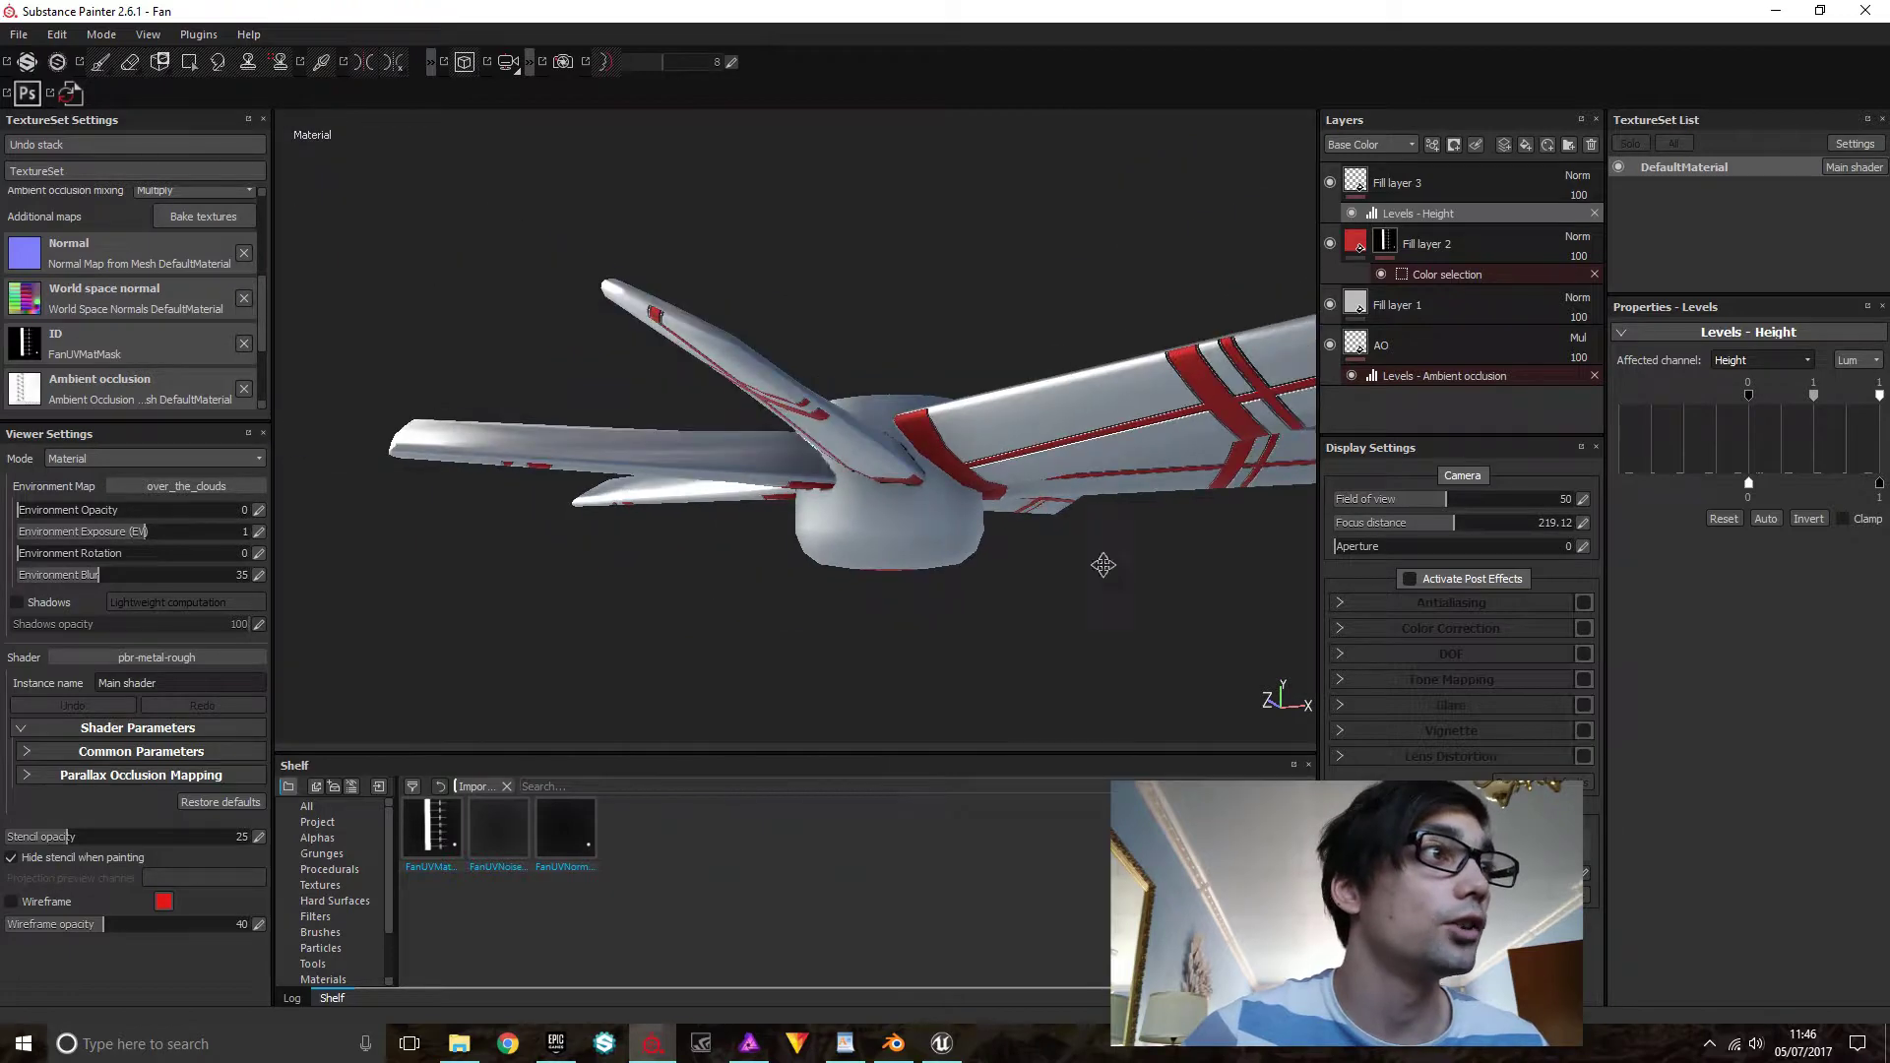
left_click_drag(1103, 564, 1027, 553, "alt")
Export the texture set to the desktop as 8-bit PNG with the Normals configuration and open the export folder
right_click(1128, 518)
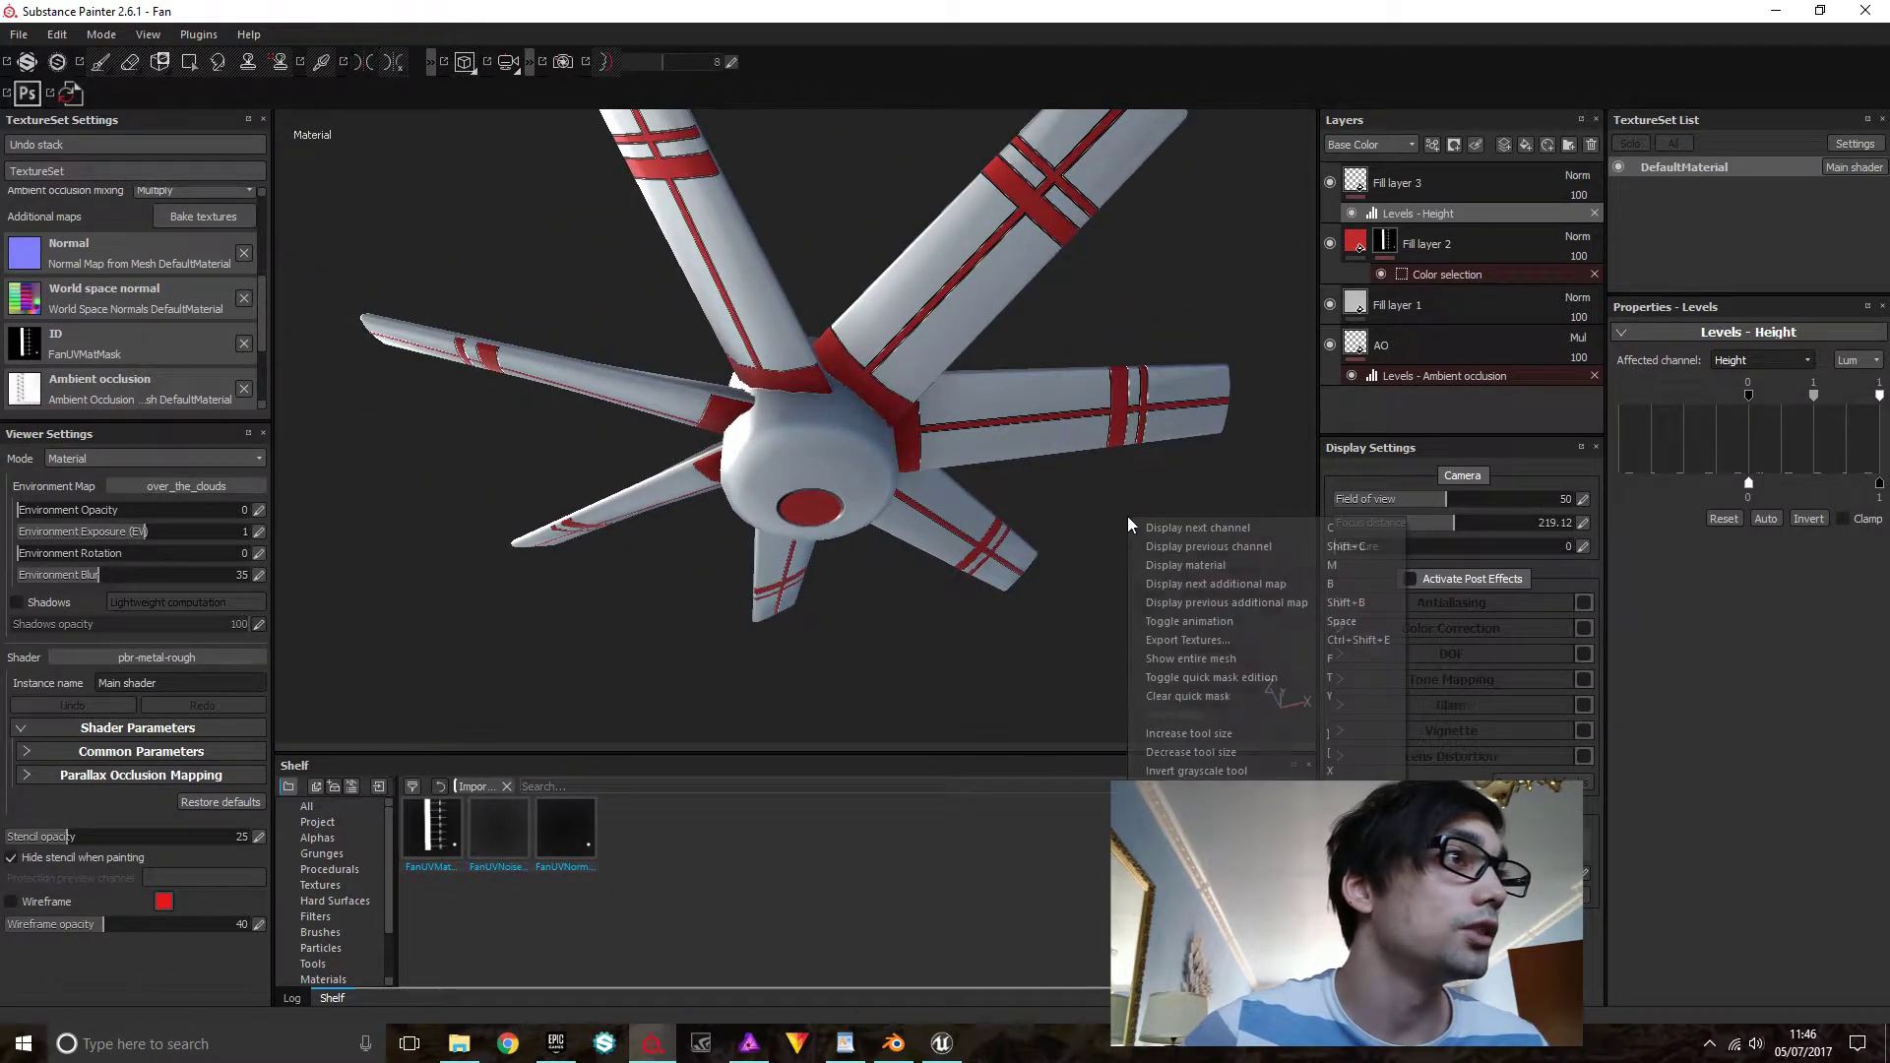
left_click(1218, 642)
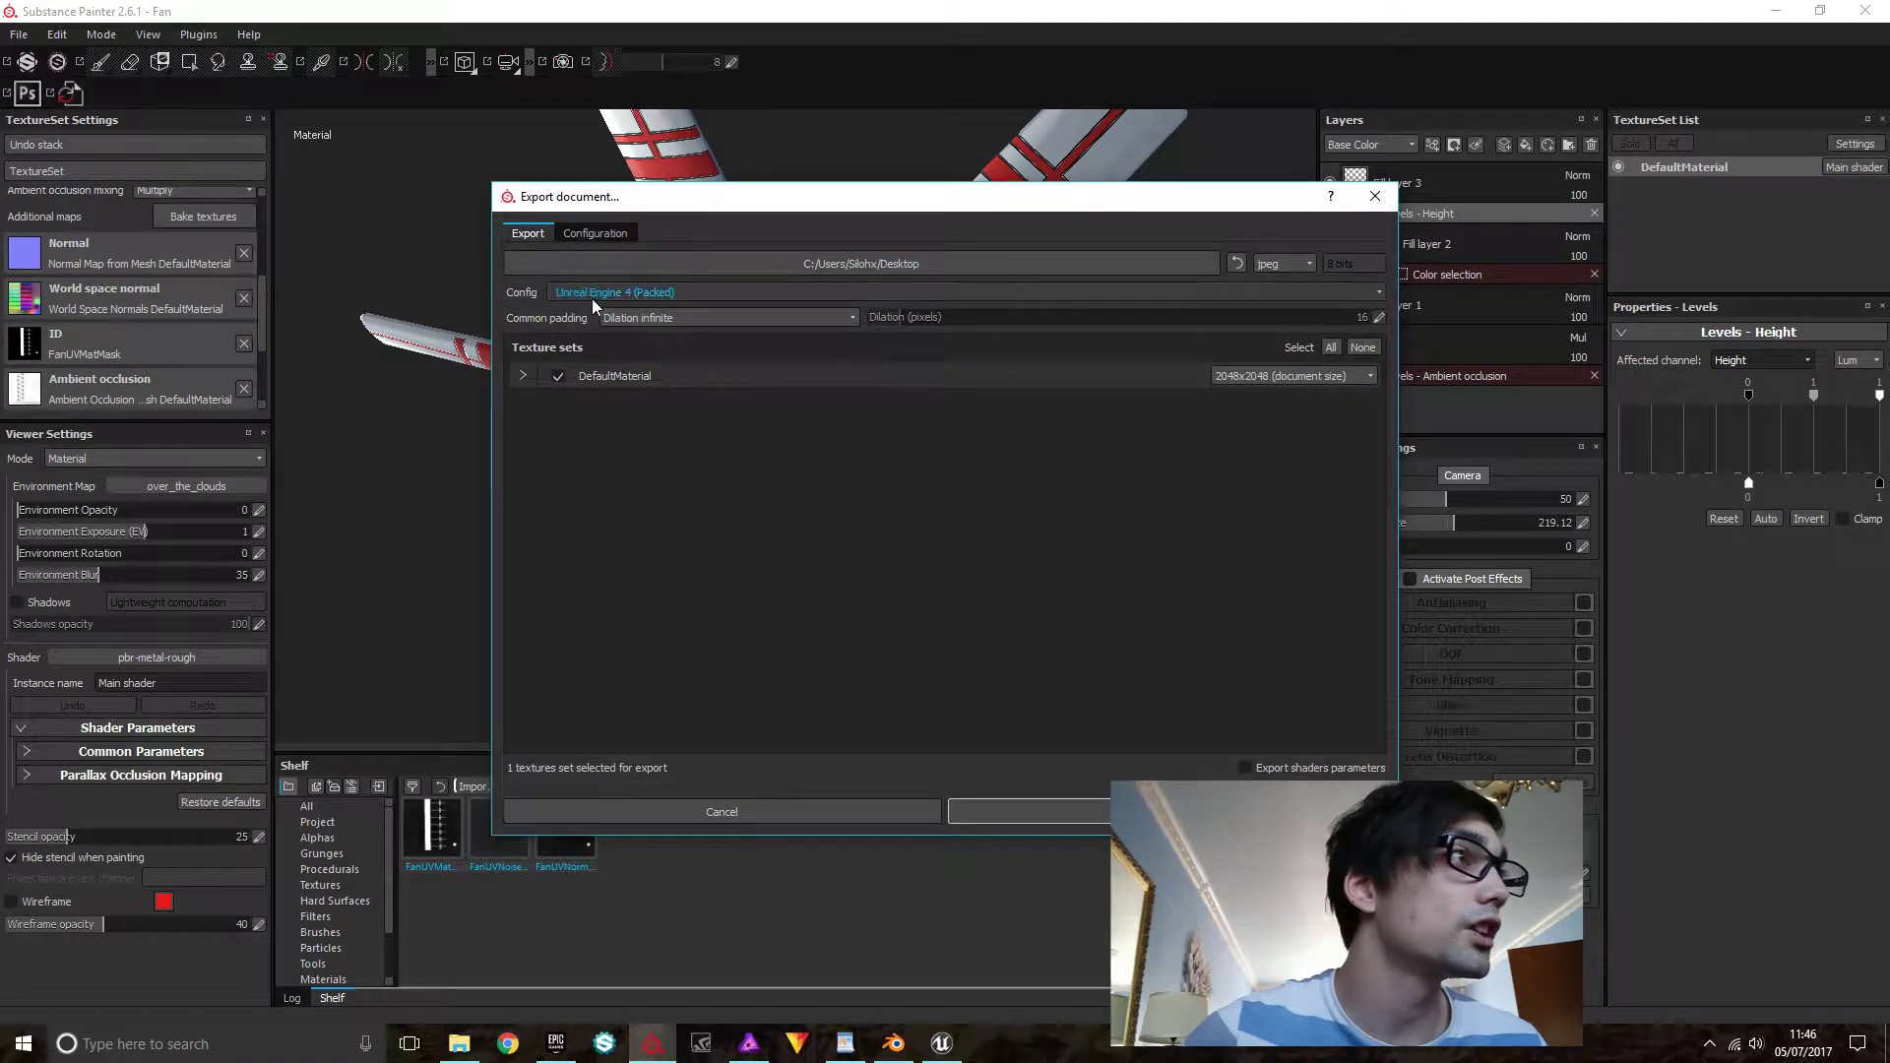
left_click(589, 297)
scroll(620, 384, "up", 3)
left_click(586, 340)
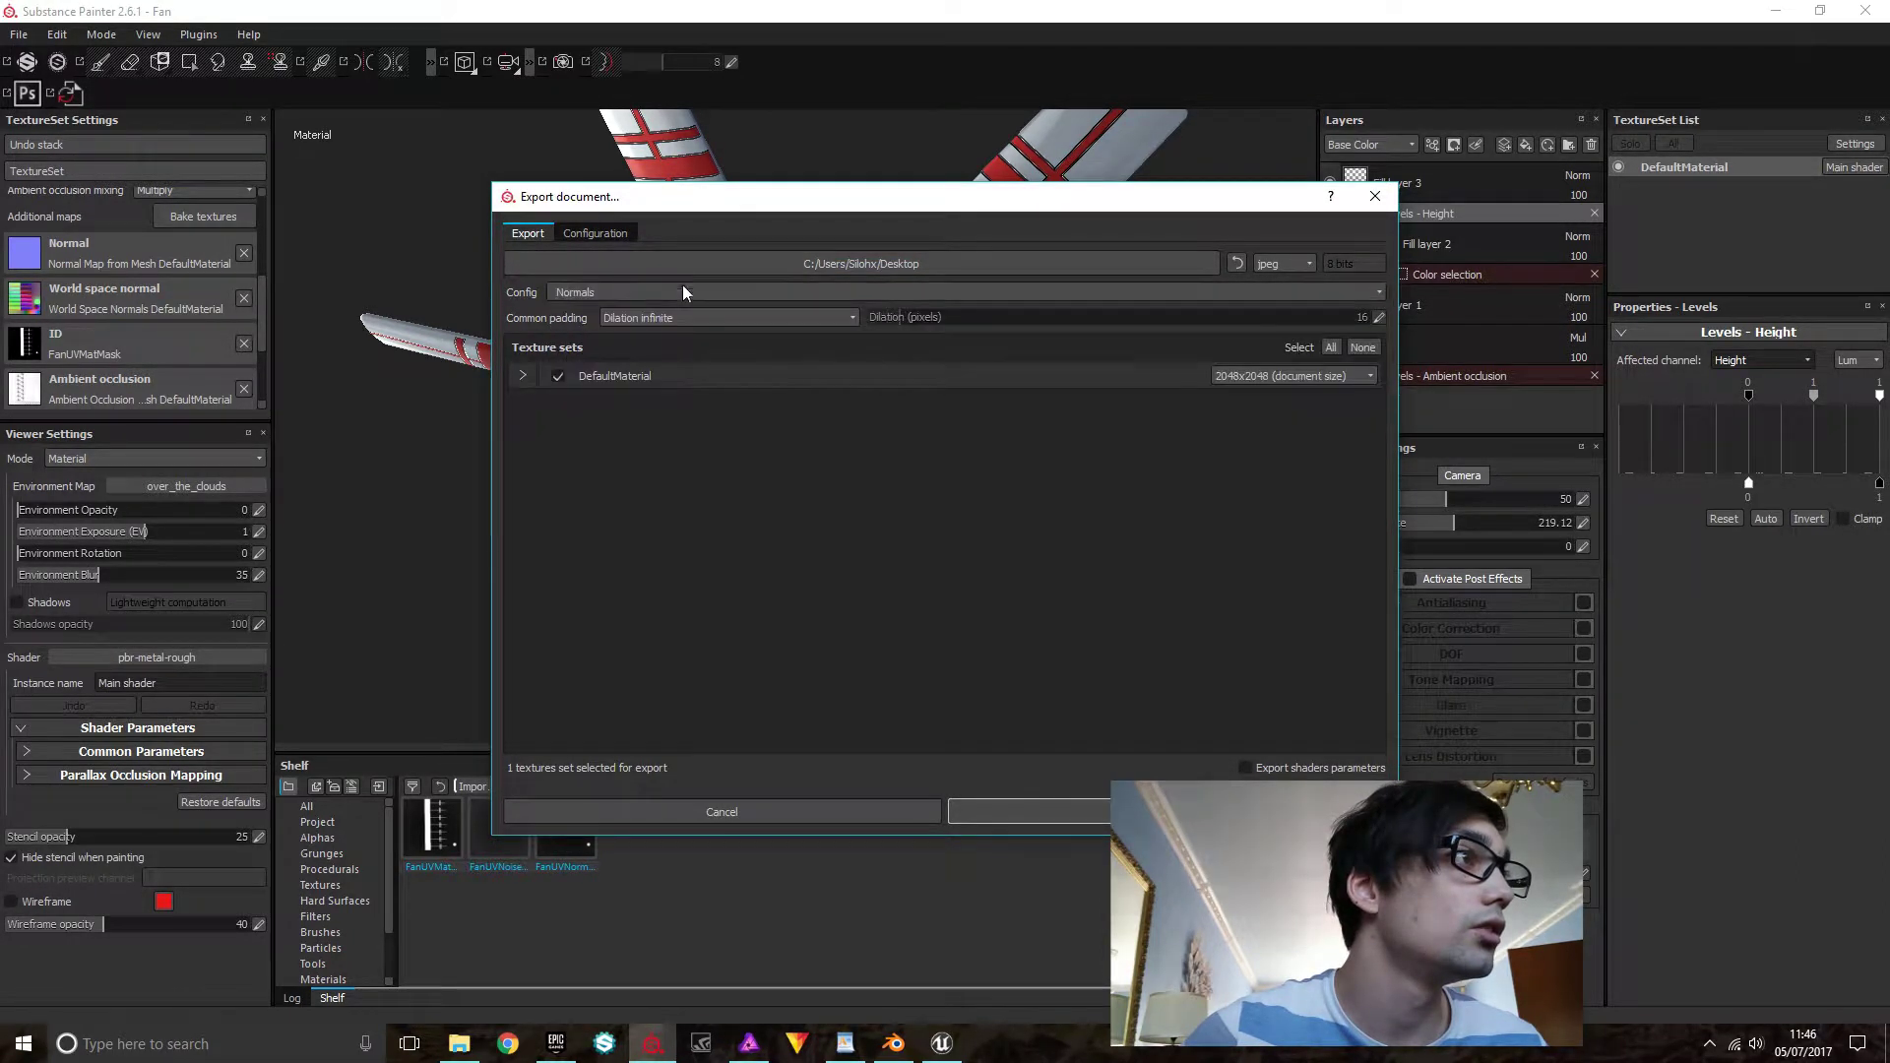
left_click(1297, 267)
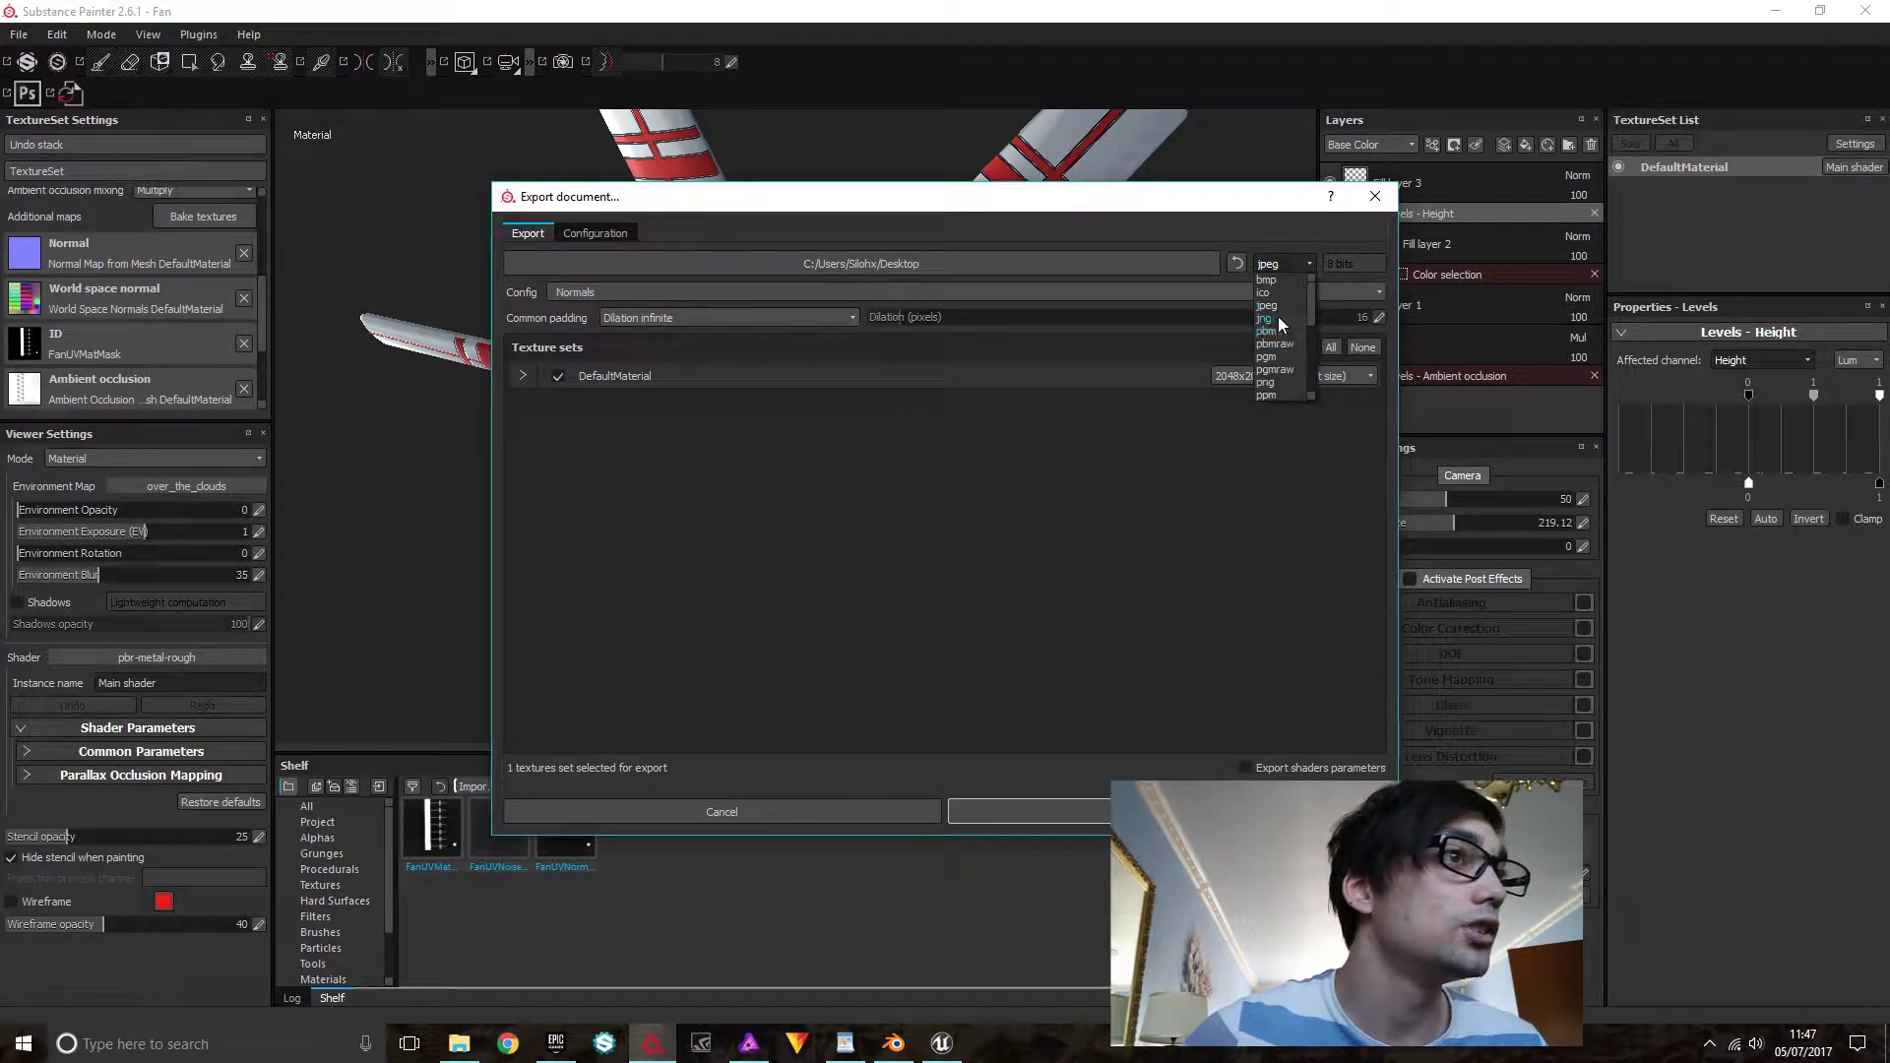
left_click(1267, 382)
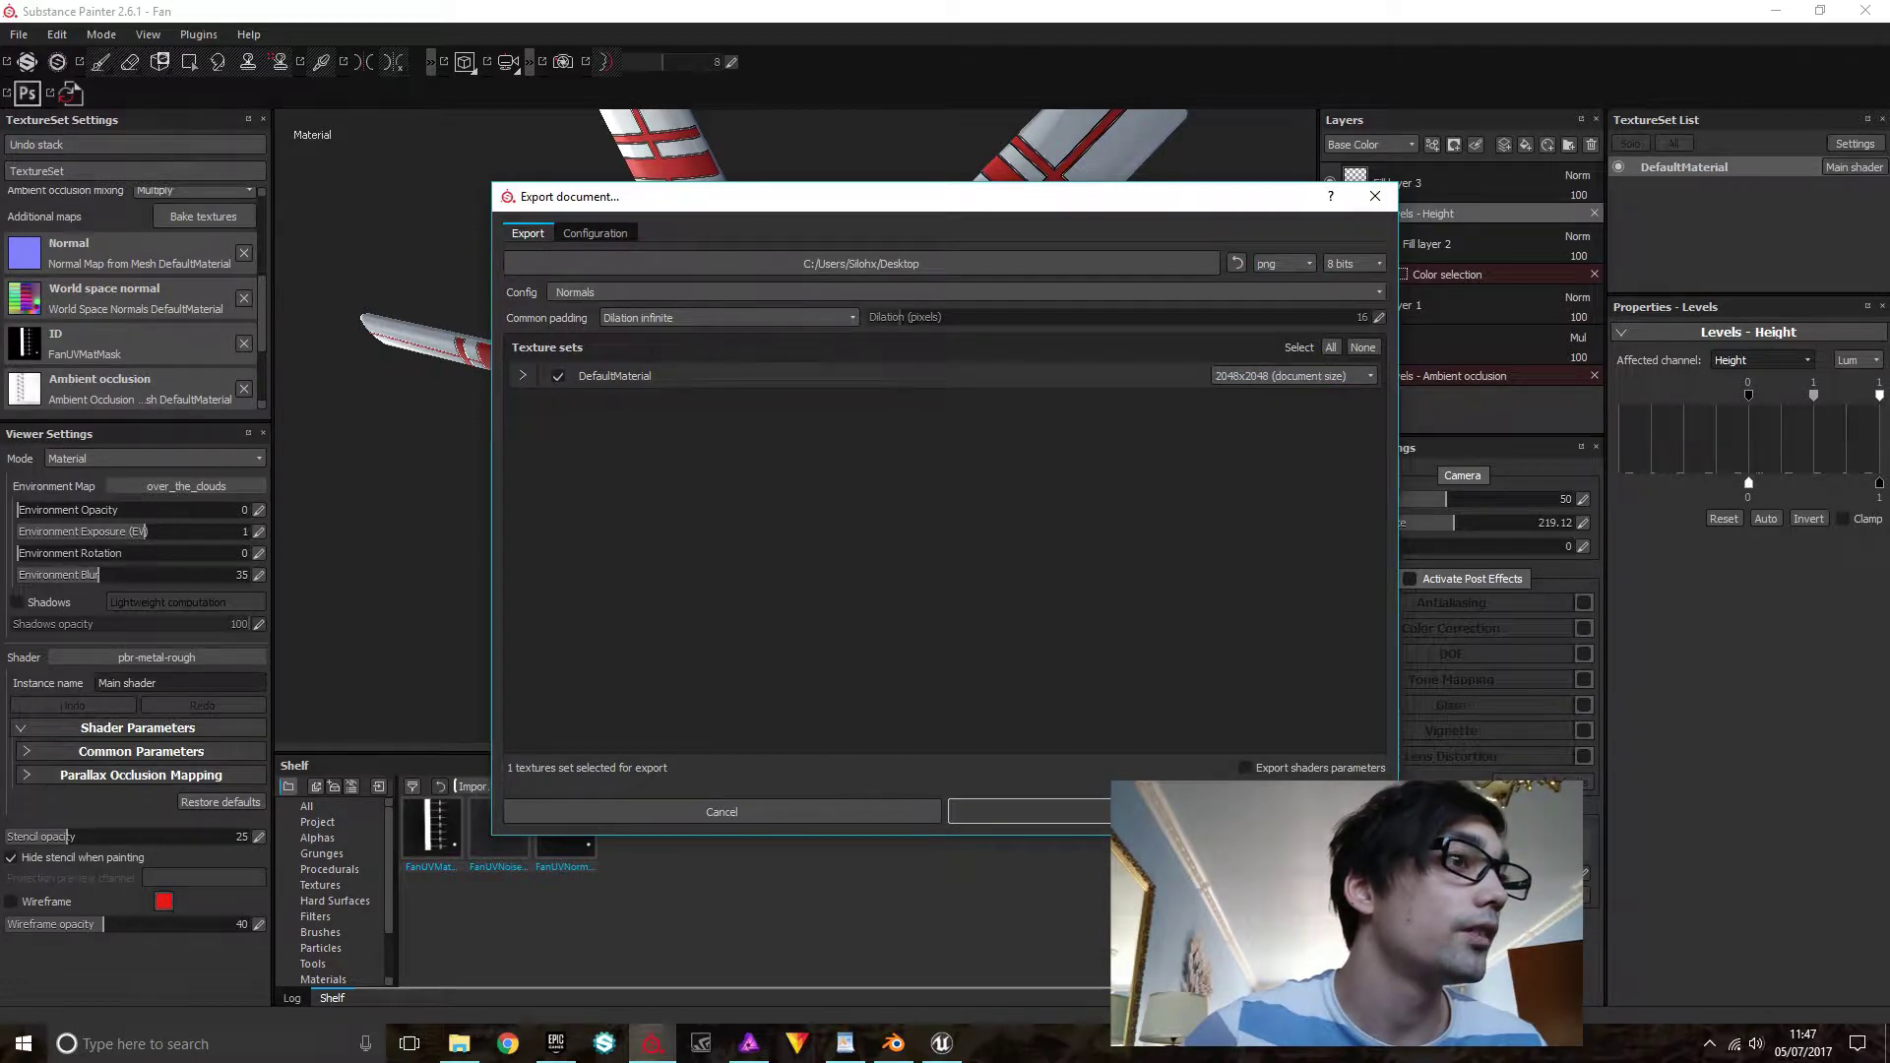
key("Return")
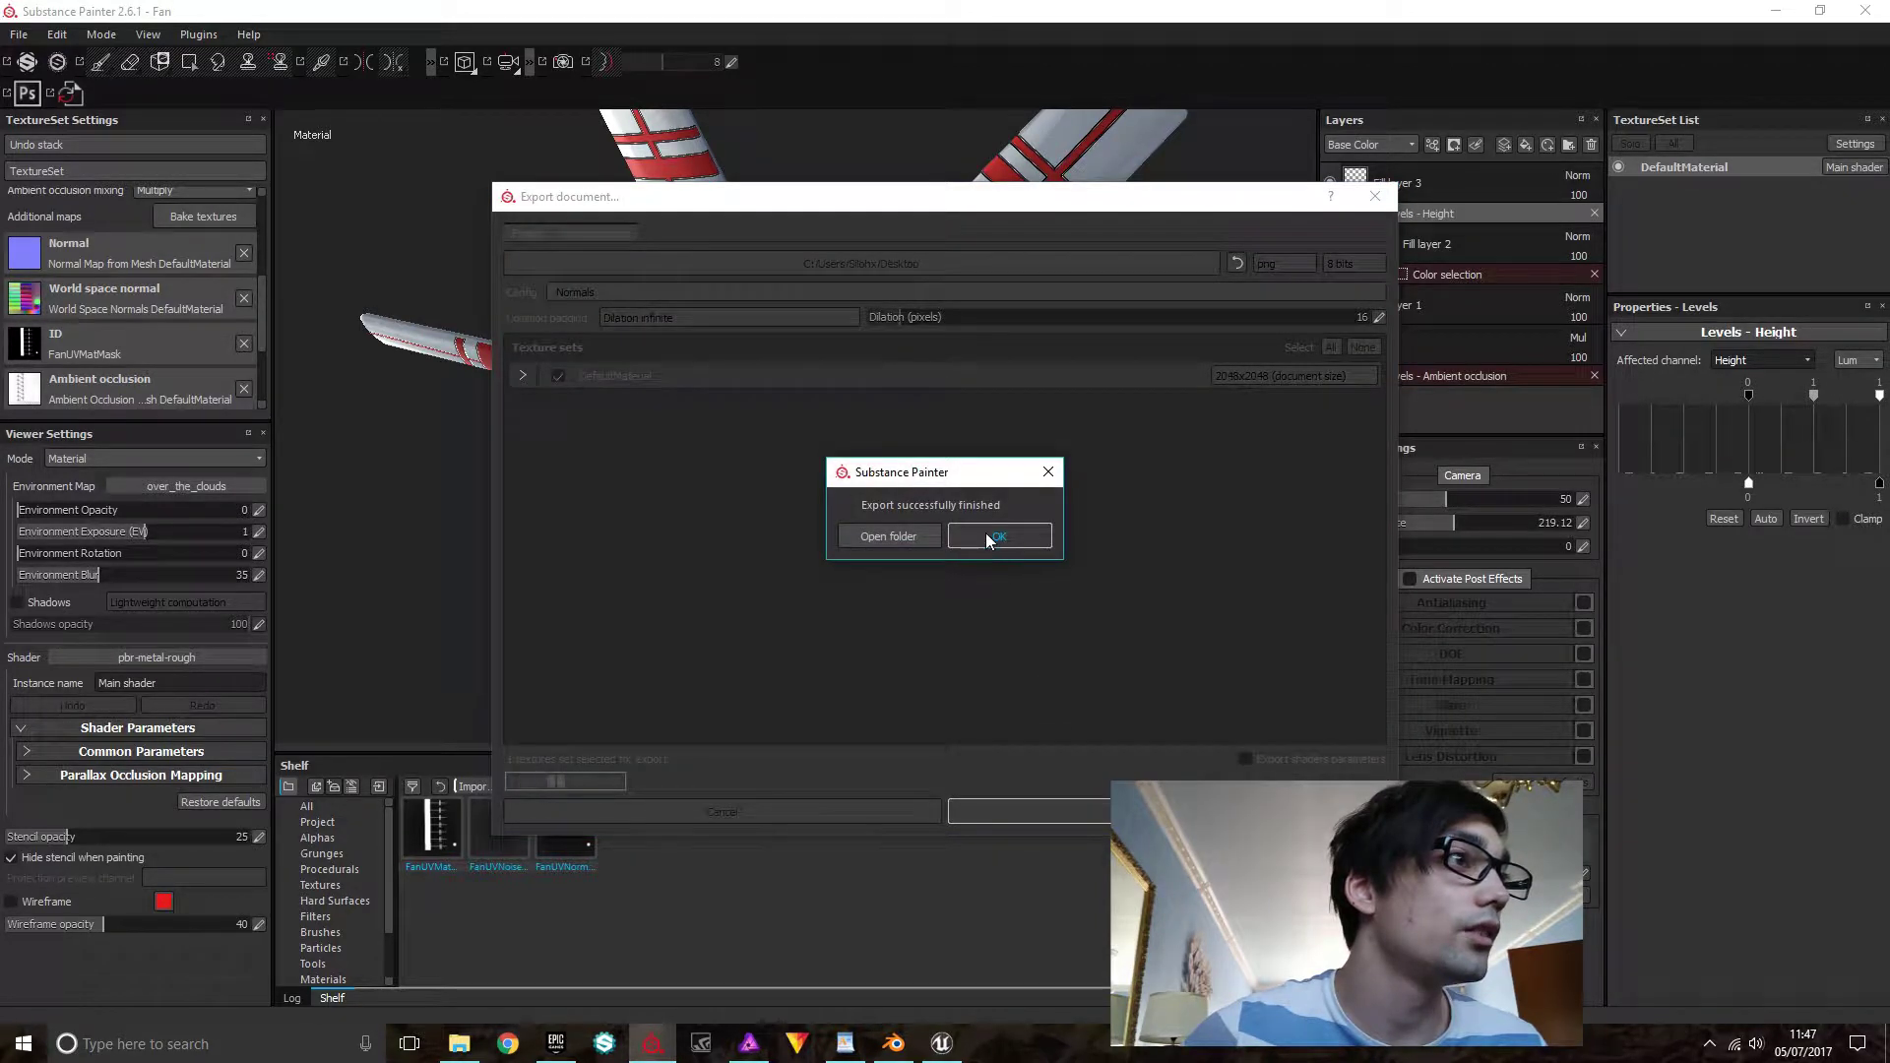
left_click(887, 536)
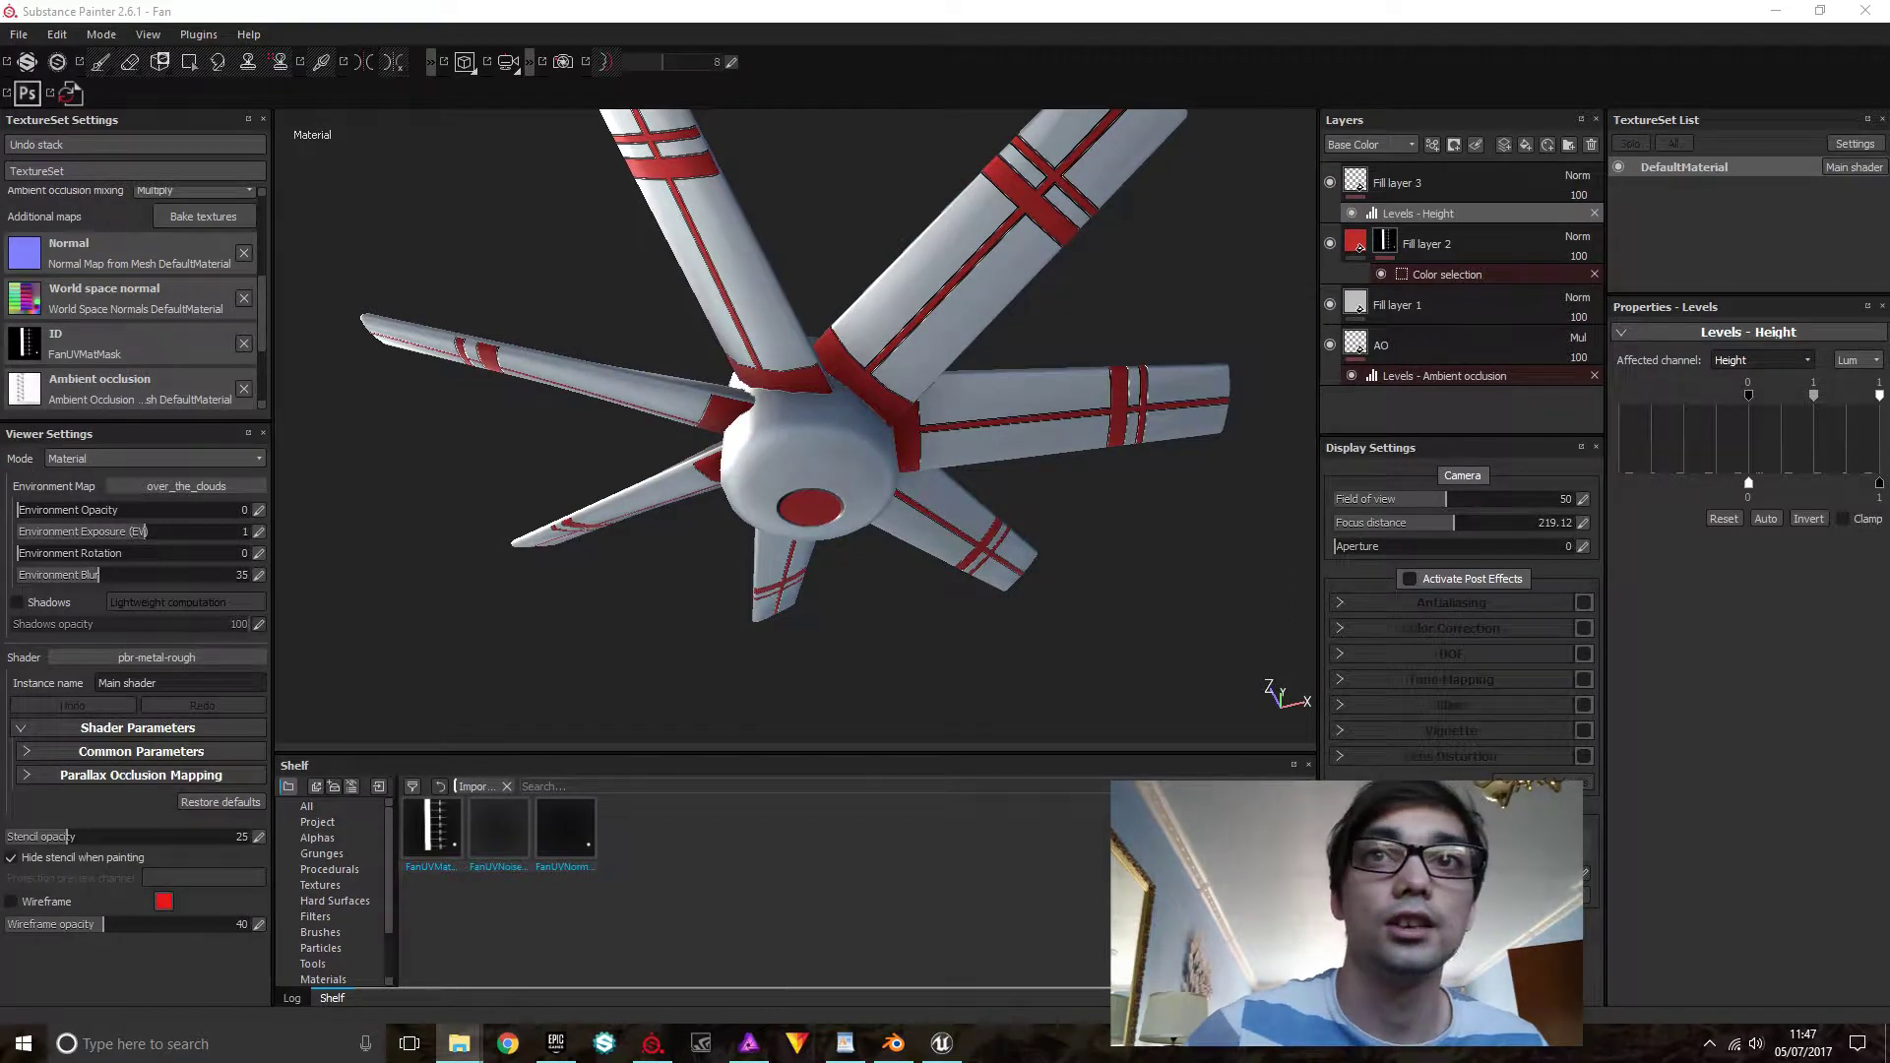
Hide the top fill layer and import Fan_DefaultMaterial_Normal.png as a texture resource
left_click(1331, 184)
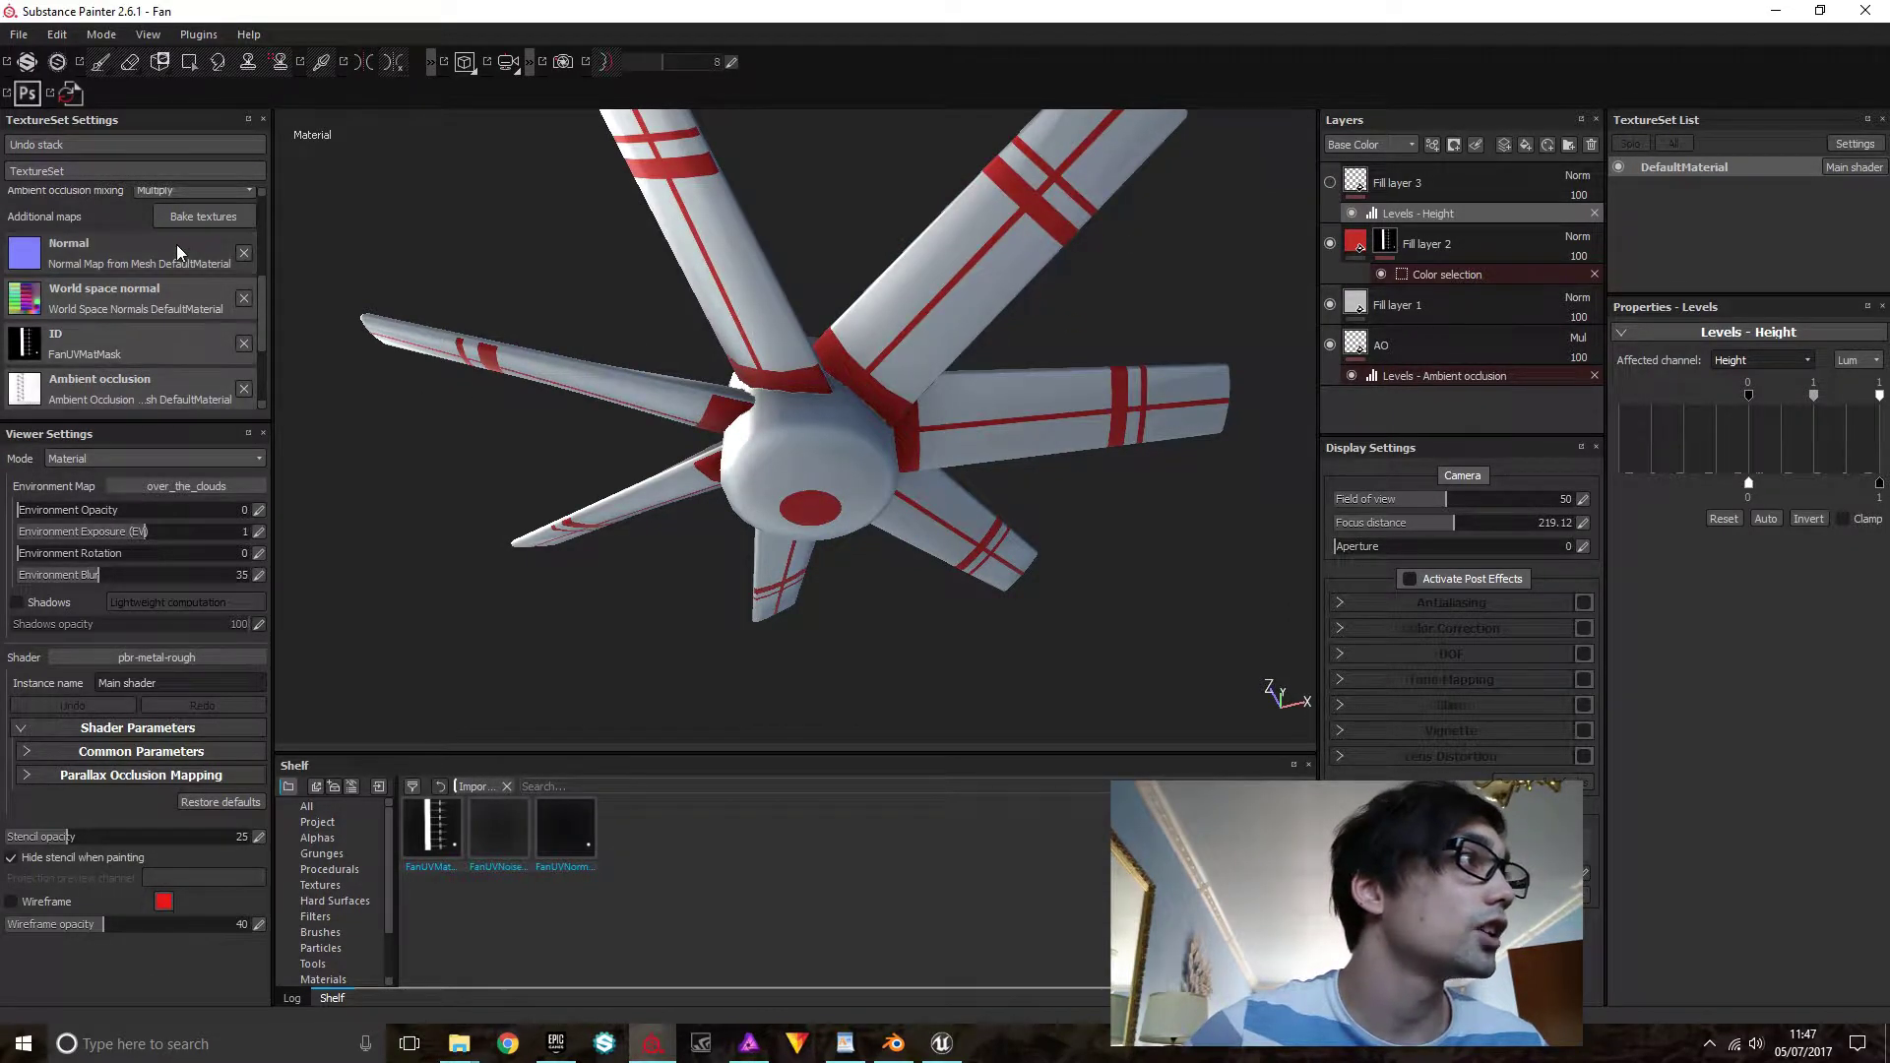
left_click_drag(24, 253, 741, 877)
left_click(1197, 316)
left_click(1250, 382)
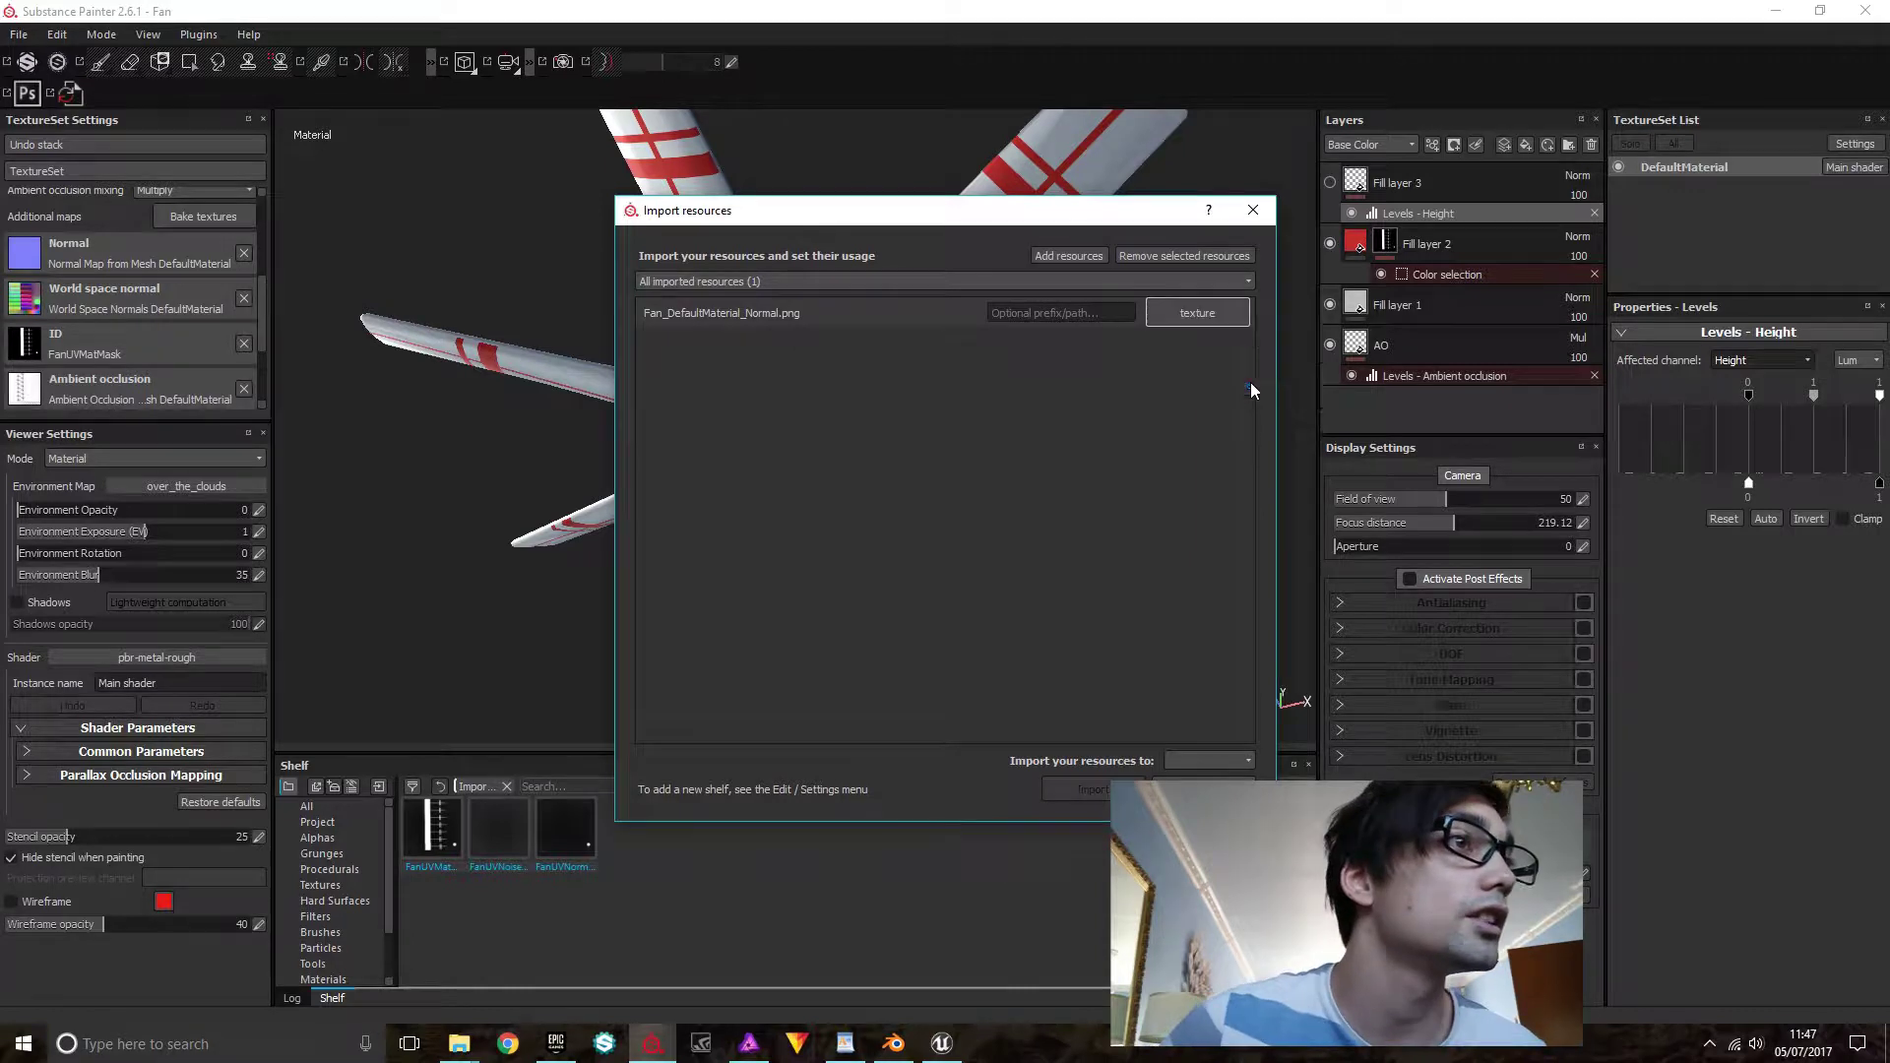
left_click(1092, 793)
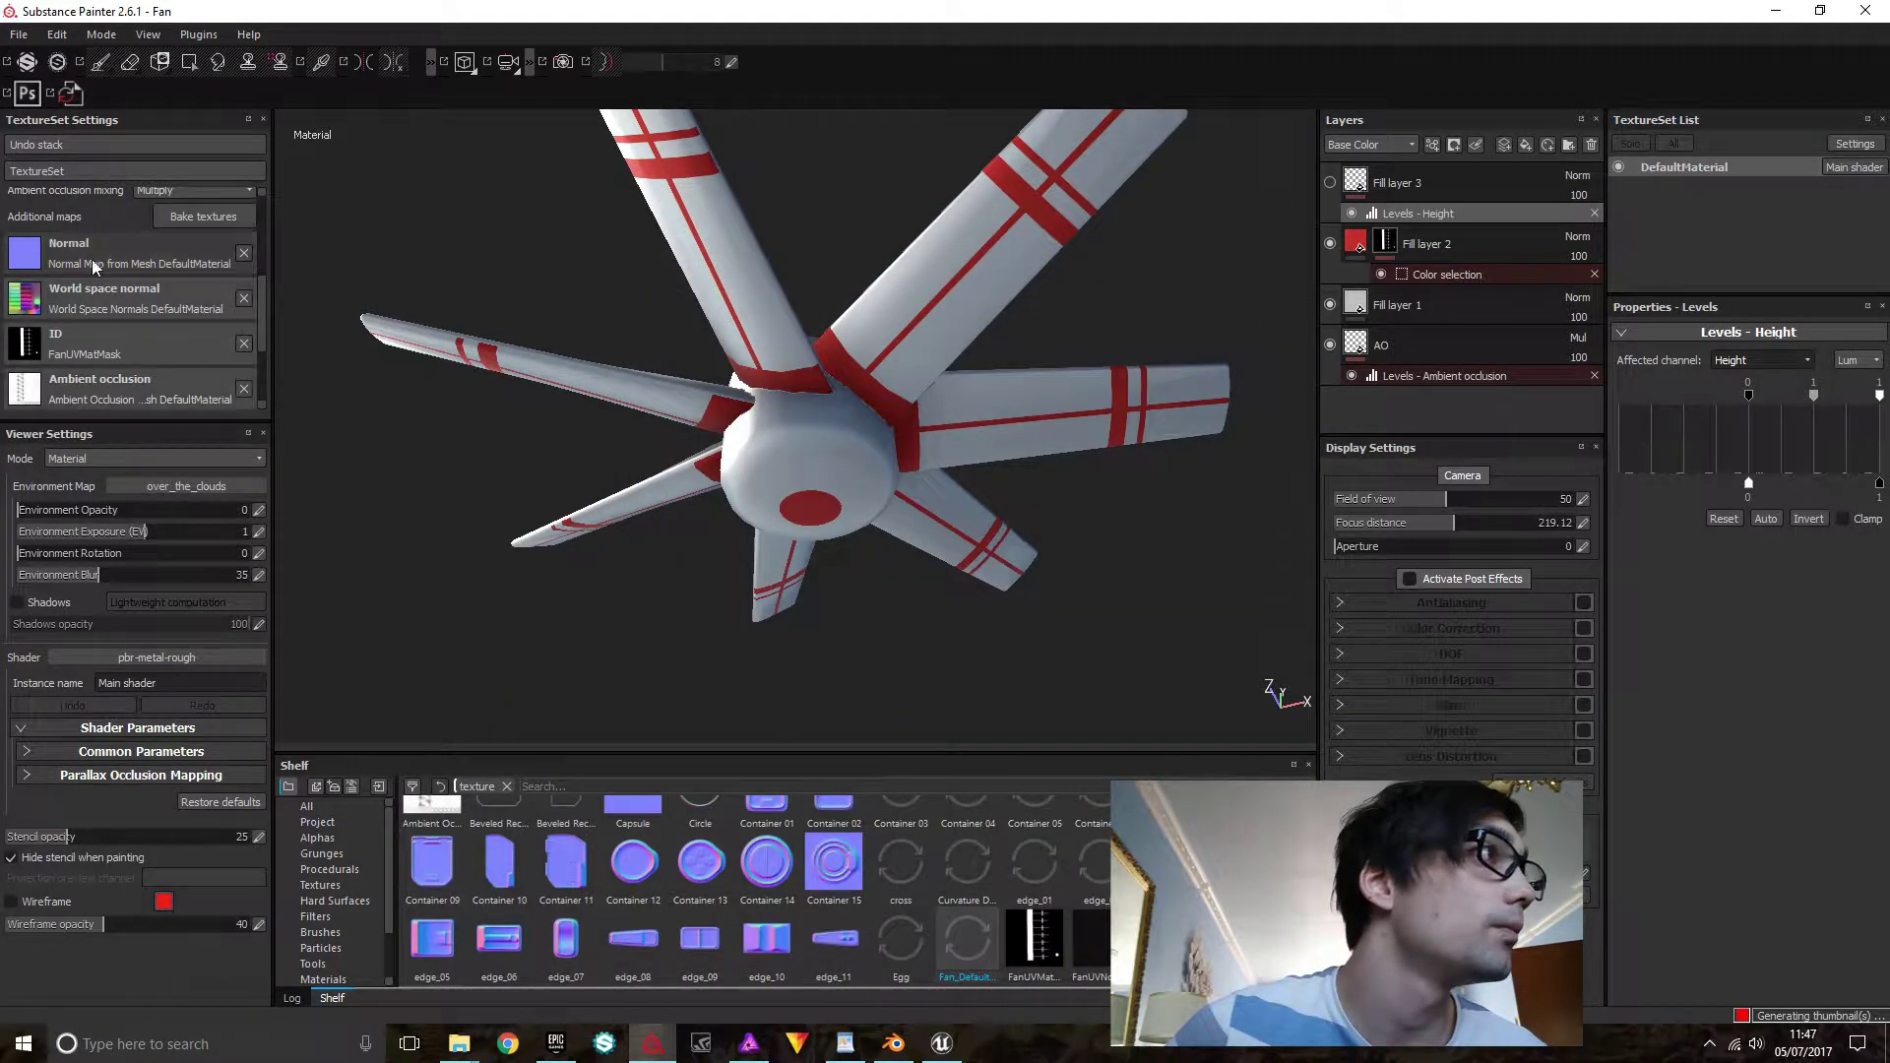
Assign Fan_DefaultMaterial_Normal as the texture set's Normal map
left_click(27, 256)
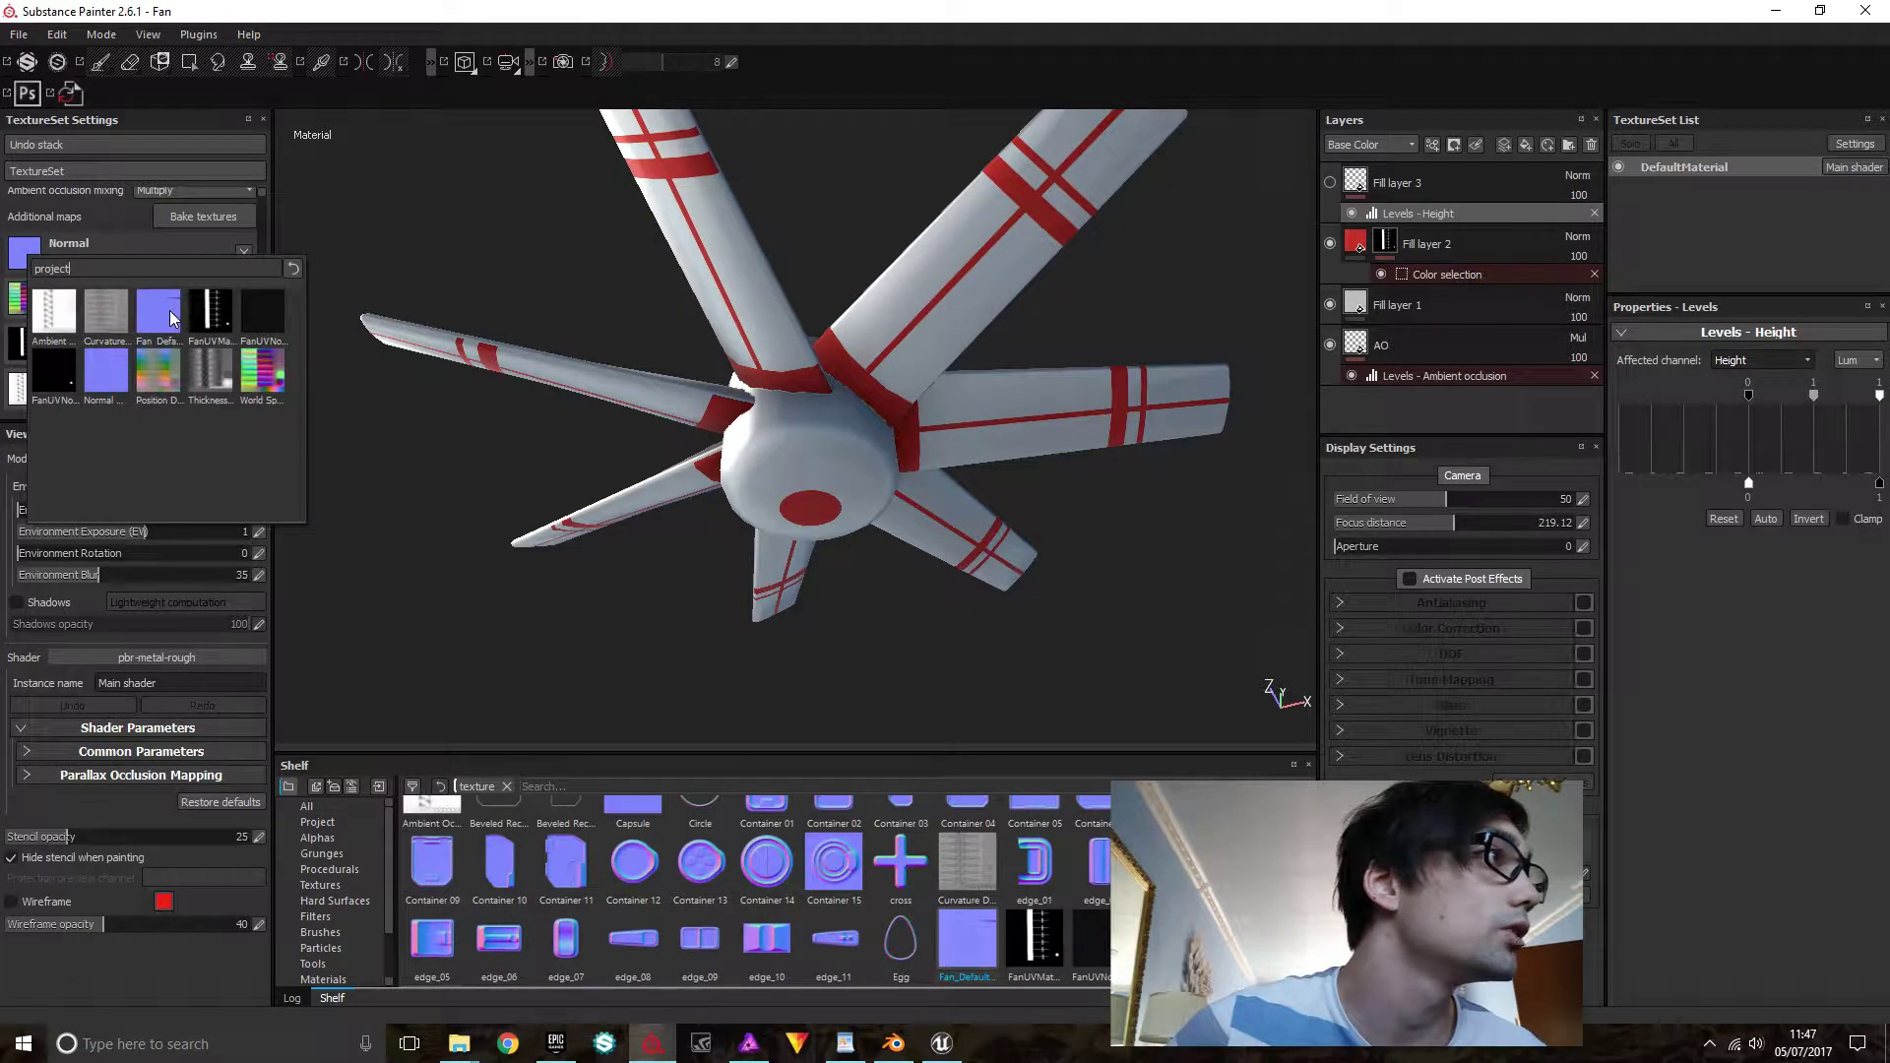
left_click(159, 313)
scroll(881, 473, "up", 5)
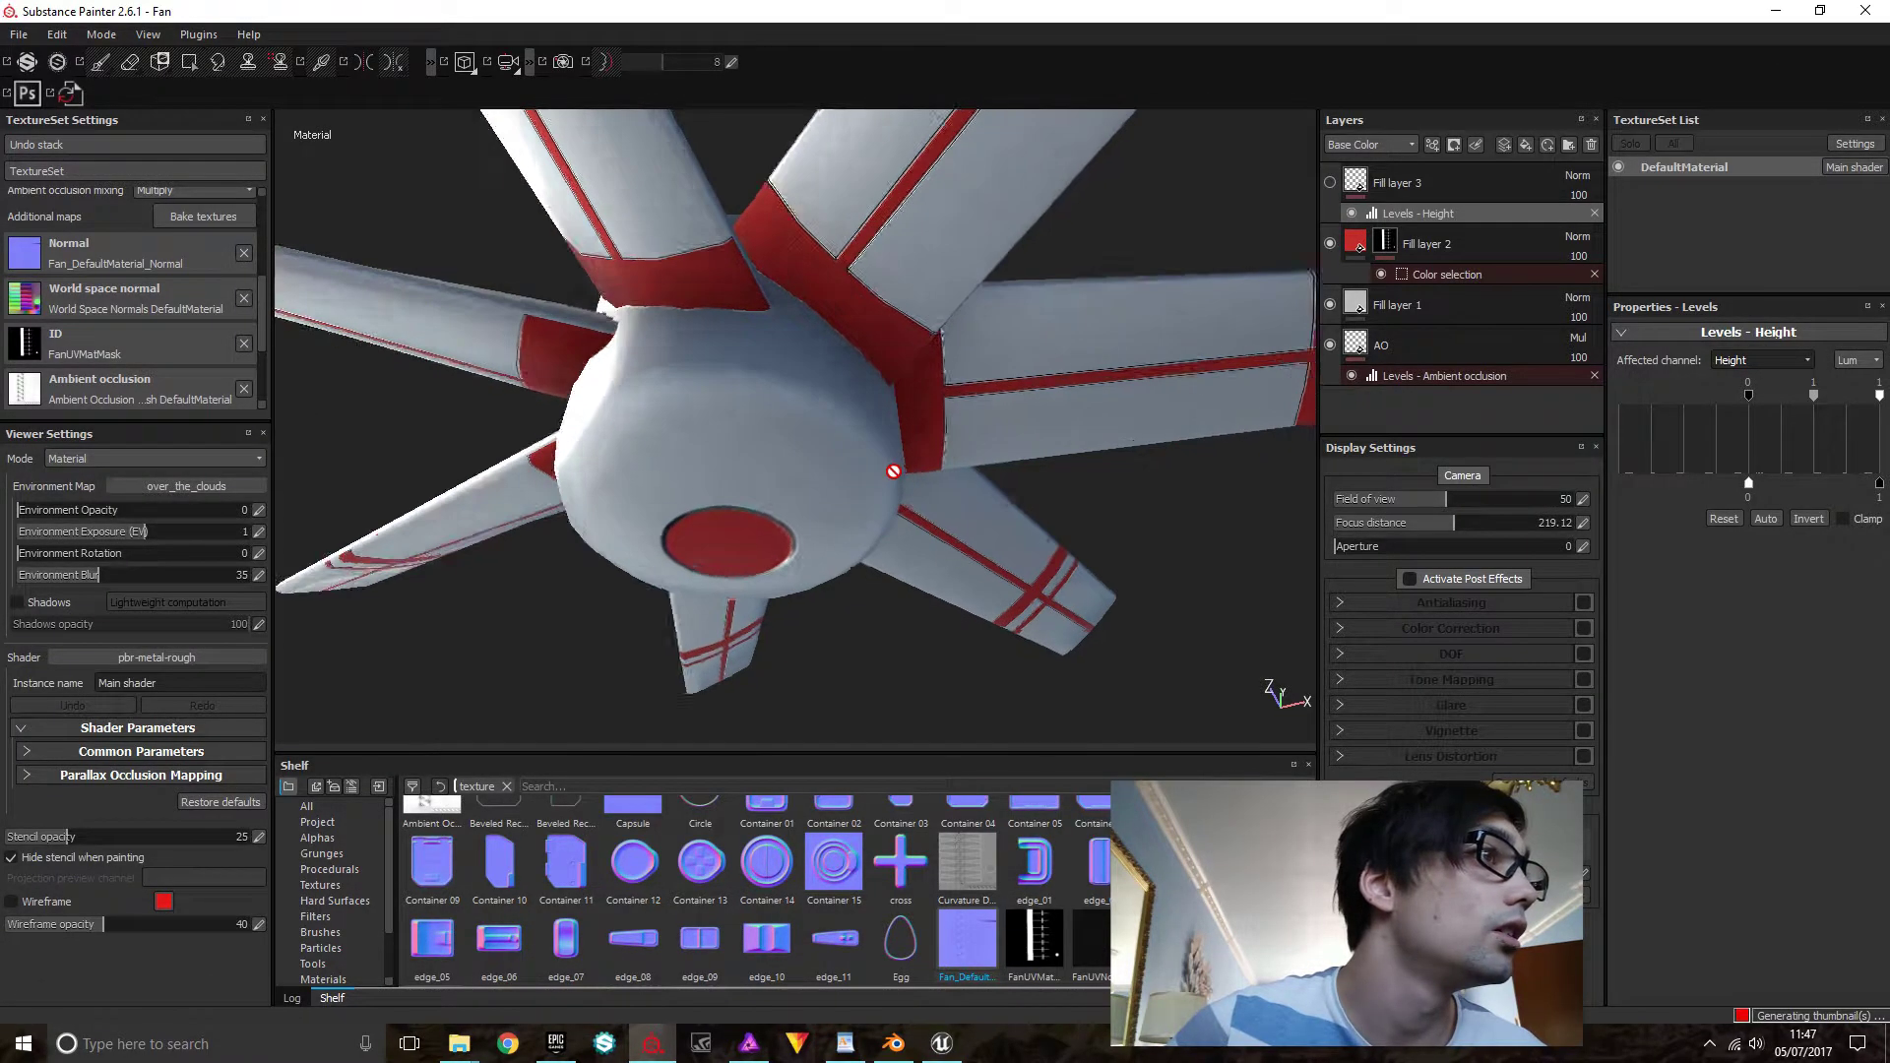
scroll(886, 462, "down", 5)
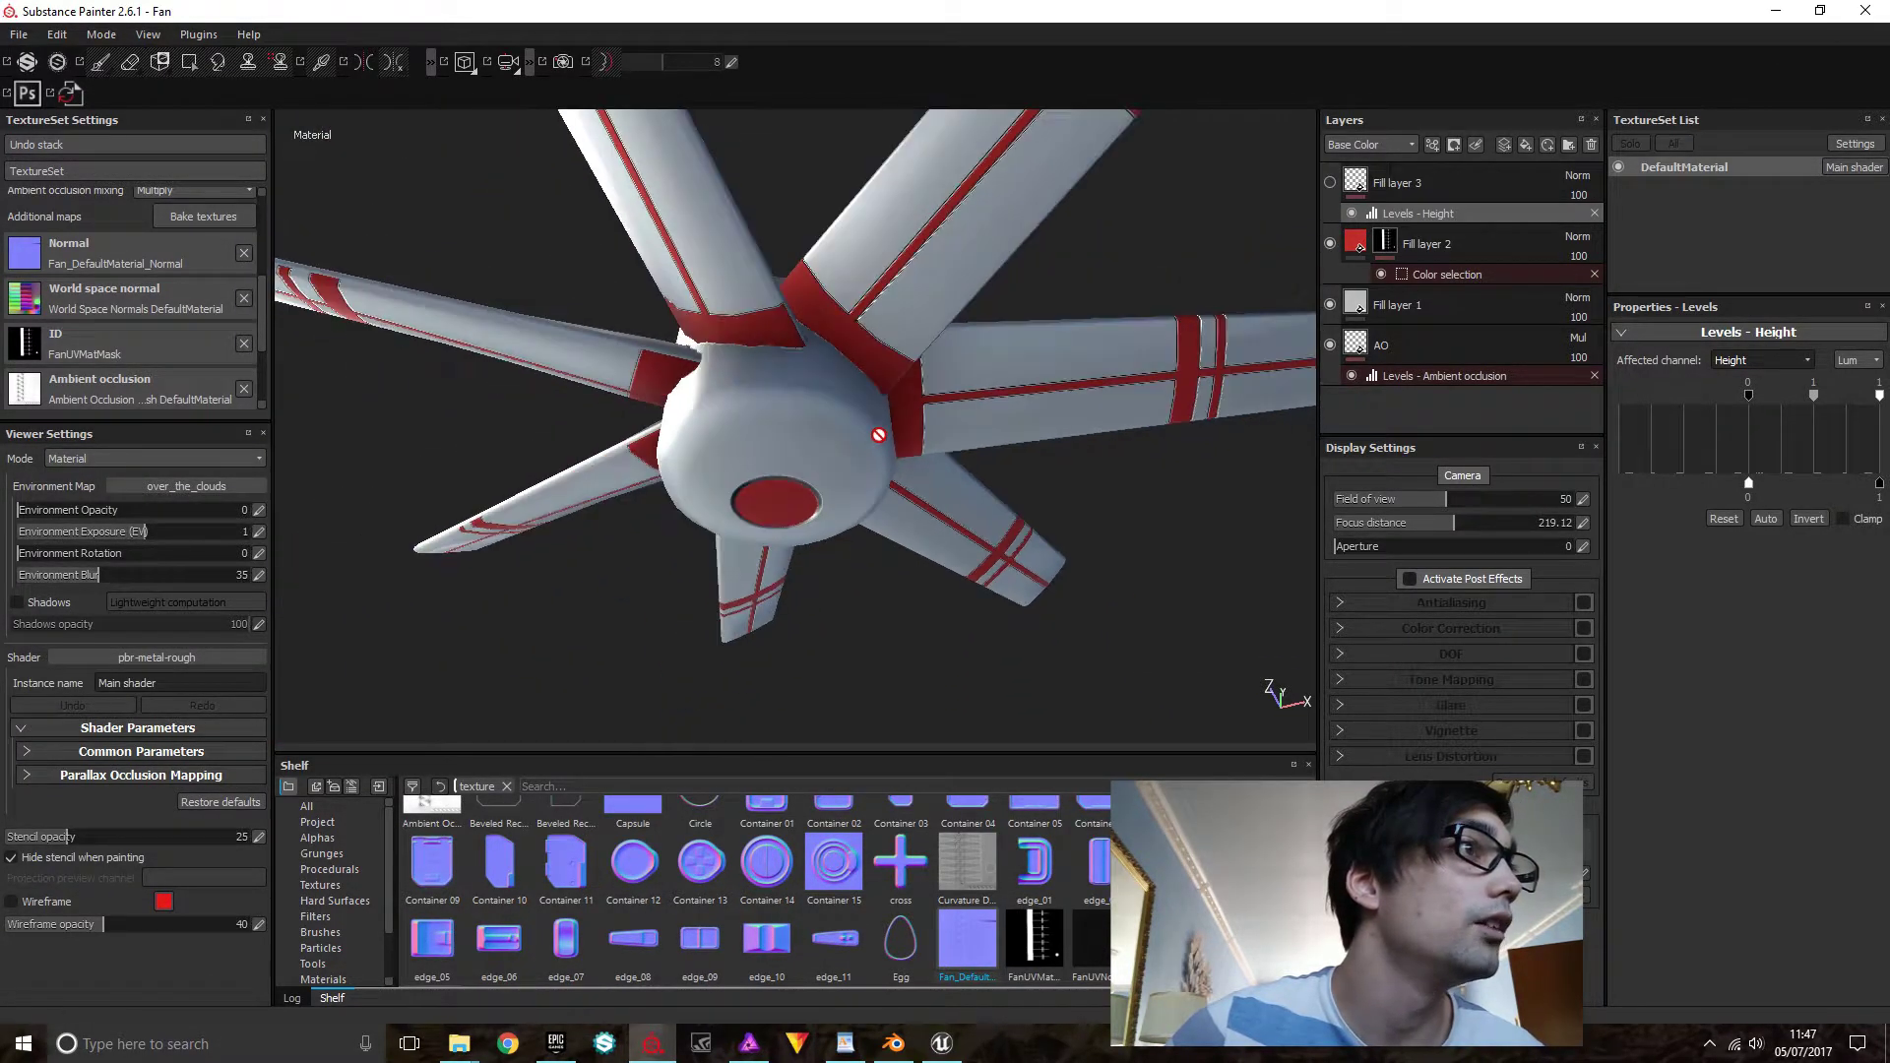
Examine how the assigned normal map renders the grooves around the hub disc and the blade stripes
scroll(879, 434, "up", 3)
scroll(879, 434, "up", 6)
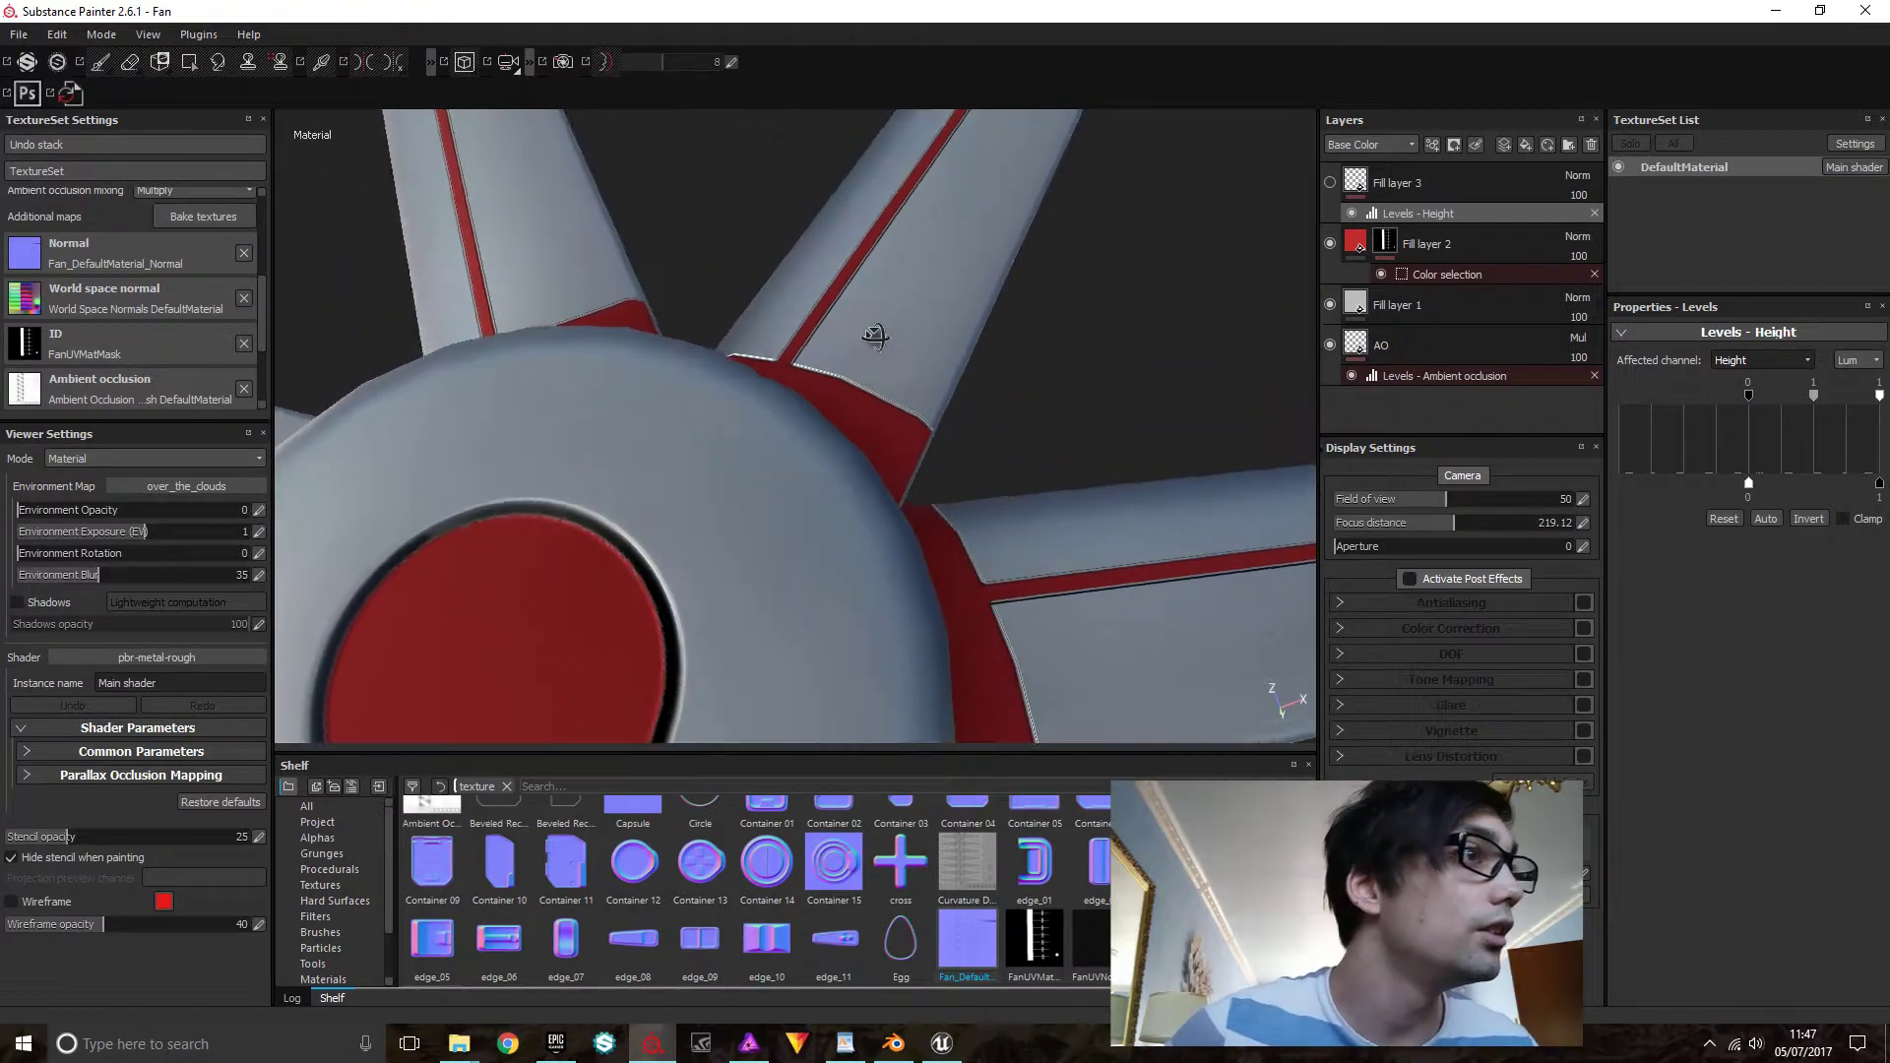
left_click_drag(919, 356, 907, 506, "alt")
scroll(899, 499, "up", 3)
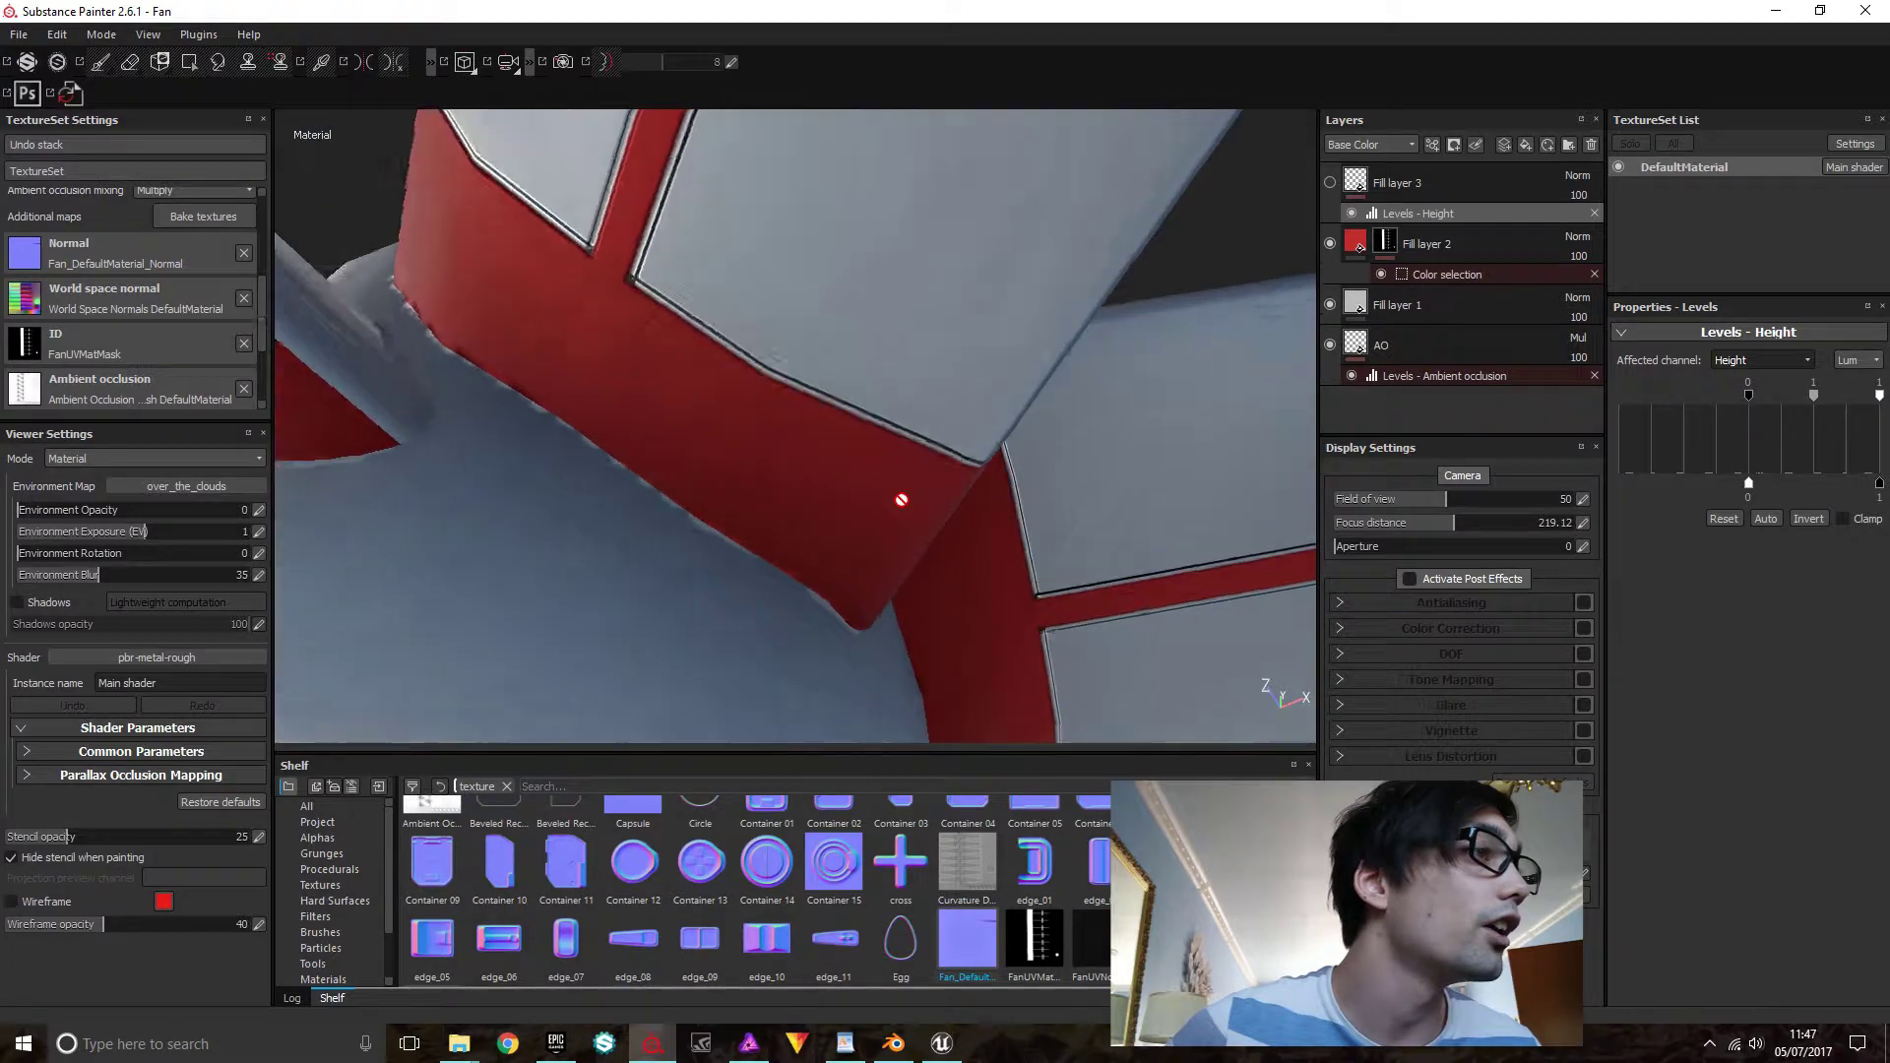
scroll(887, 475, "down", 5)
scroll(888, 476, "down", 5)
mouse_move(898, 438)
left_mouse_down("alt")
mouse_move(940, 807)
mouse_move(962, 754)
mouse_move(979, 433)
mouse_move(894, 410)
mouse_move(928, 393)
mouse_move(940, 463)
mouse_move(903, 338)
mouse_move(913, 472)
left_mouse_up("alt")
scroll(952, 424, "up", 5)
scroll(952, 434, "down", 5)
scroll(901, 465, "up", 5)
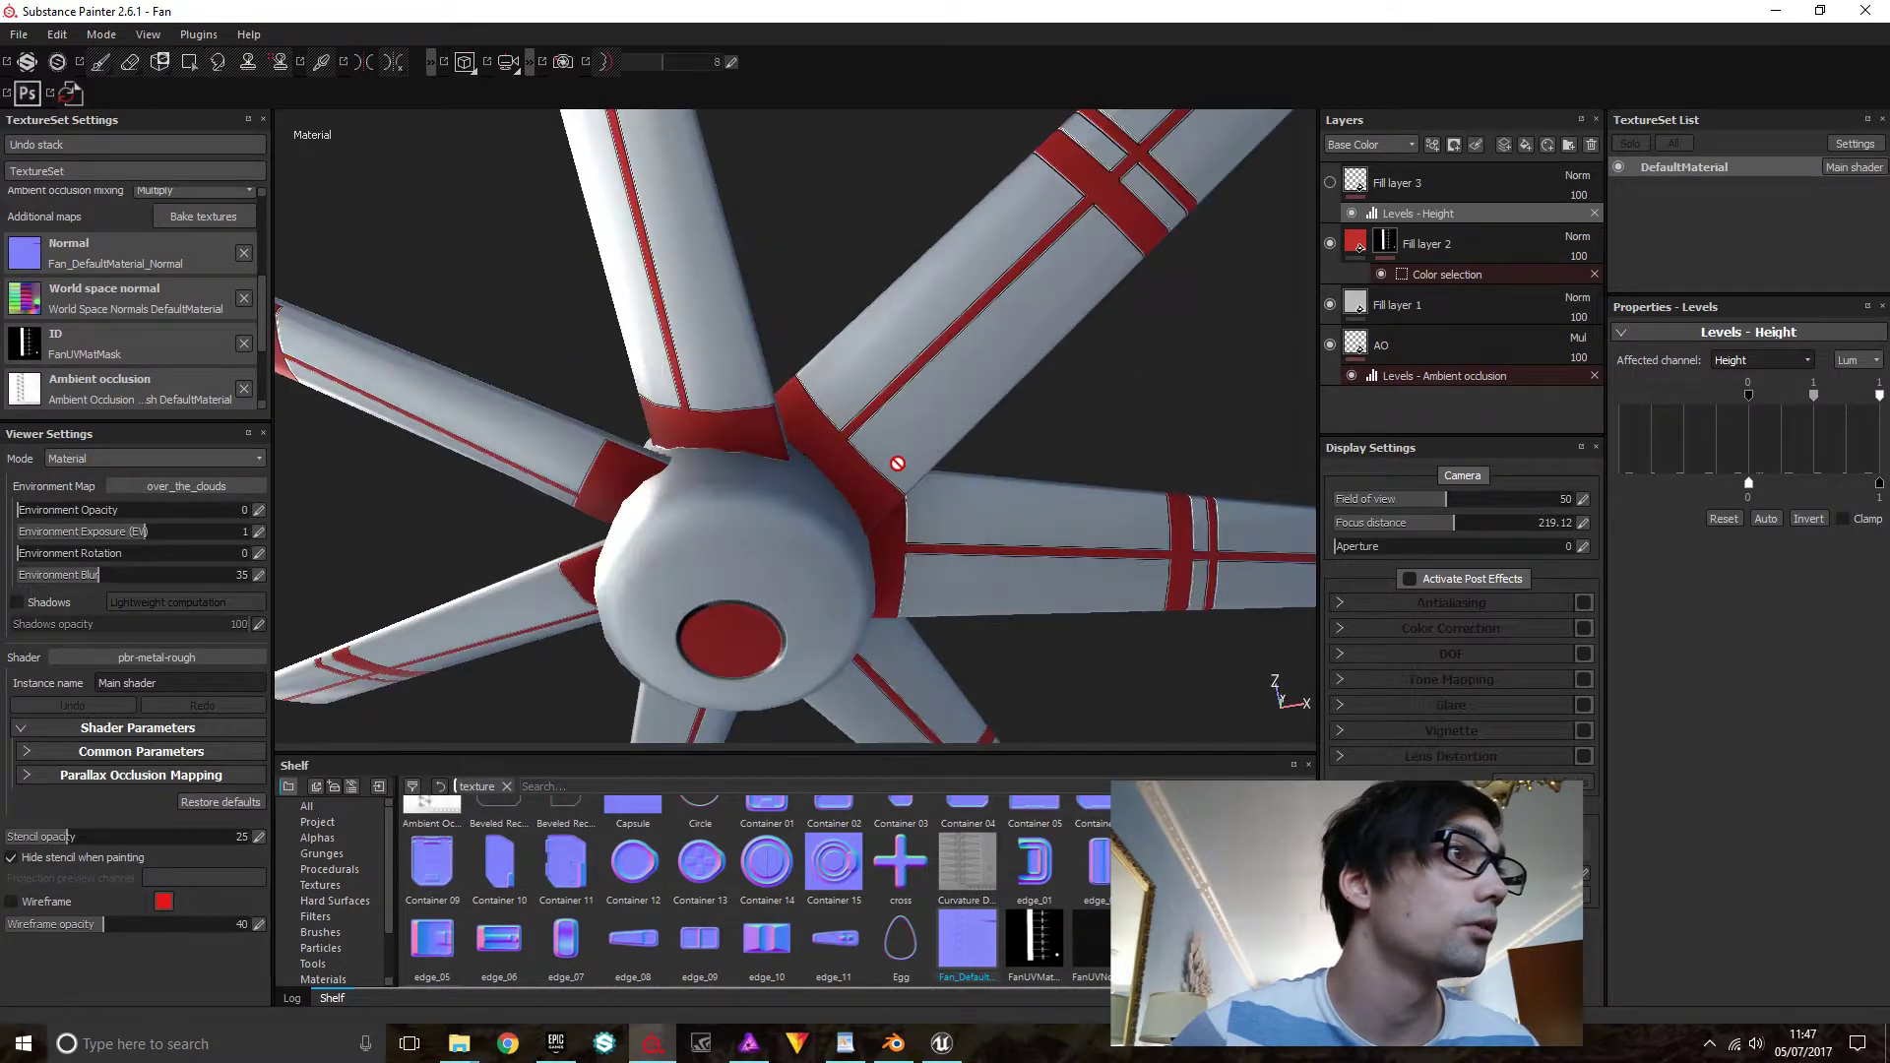
scroll(895, 453, "down", 5)
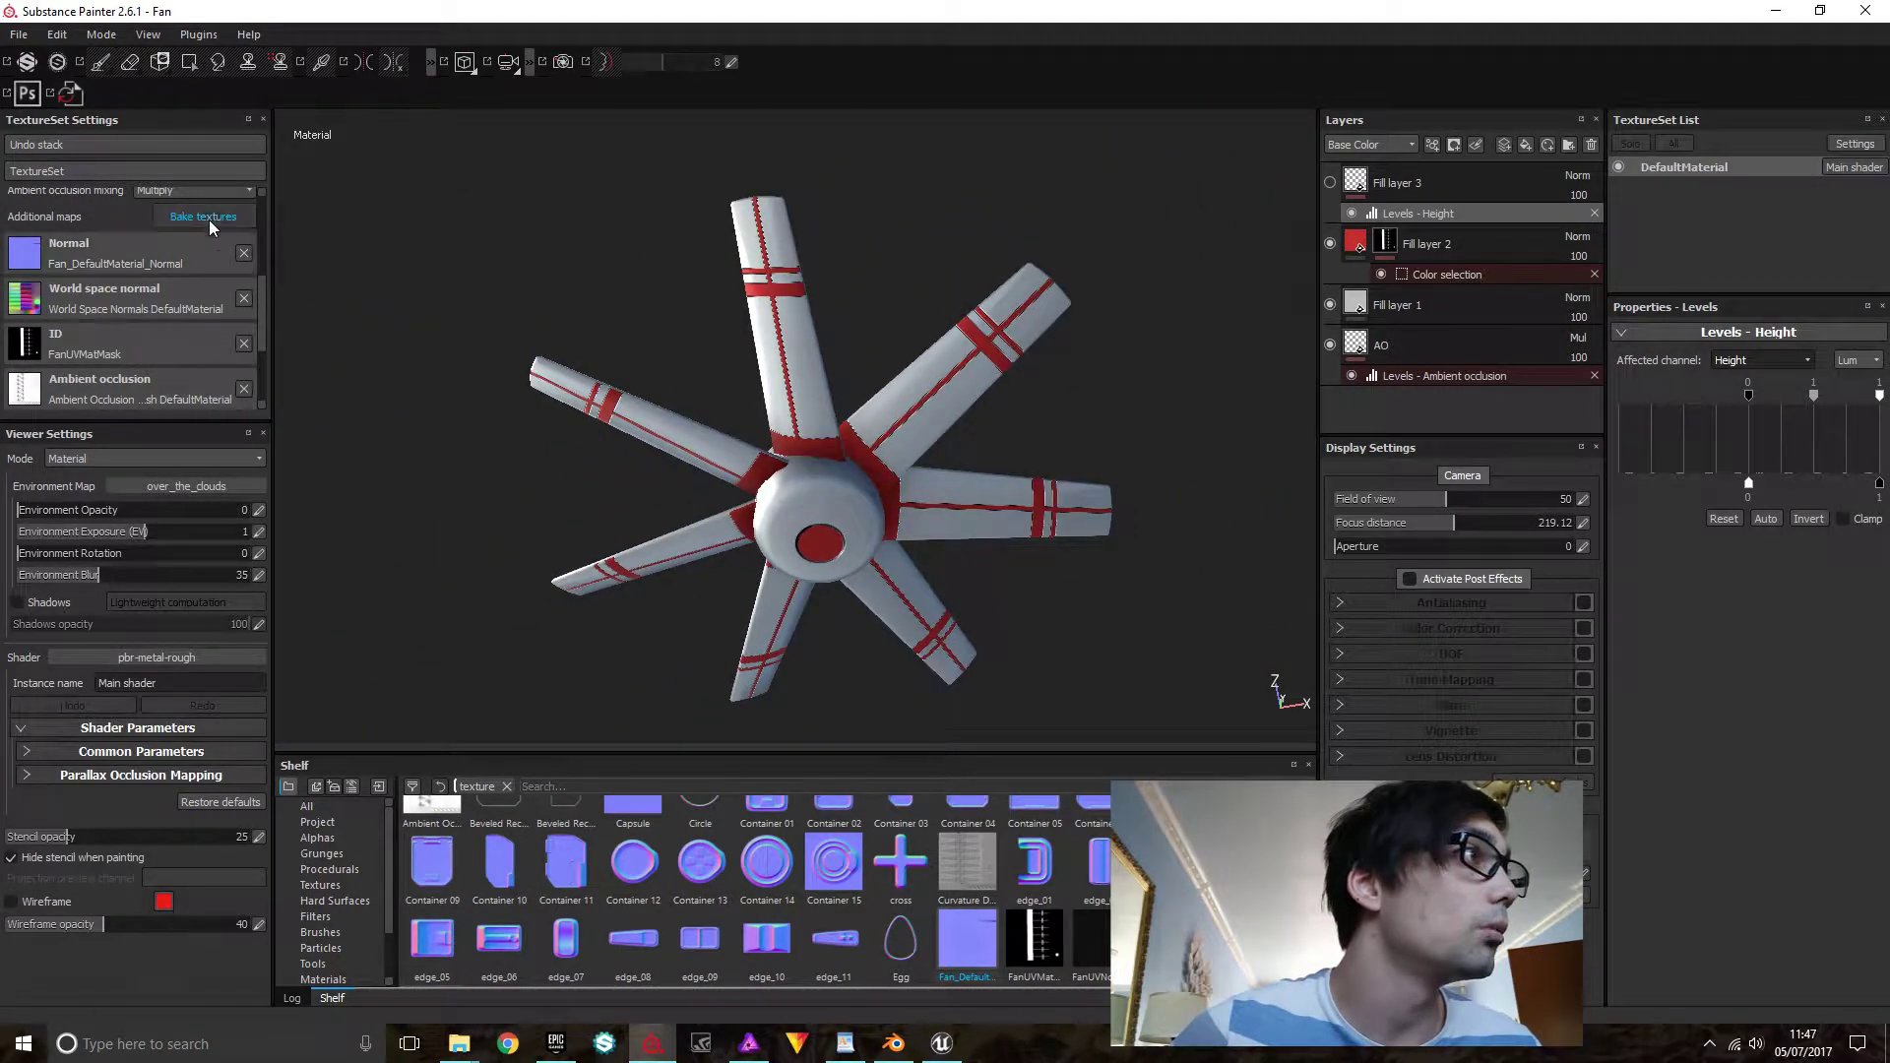
In the baking settings, remove the high definition mesh and set the output size to 2048
left_click(203, 216)
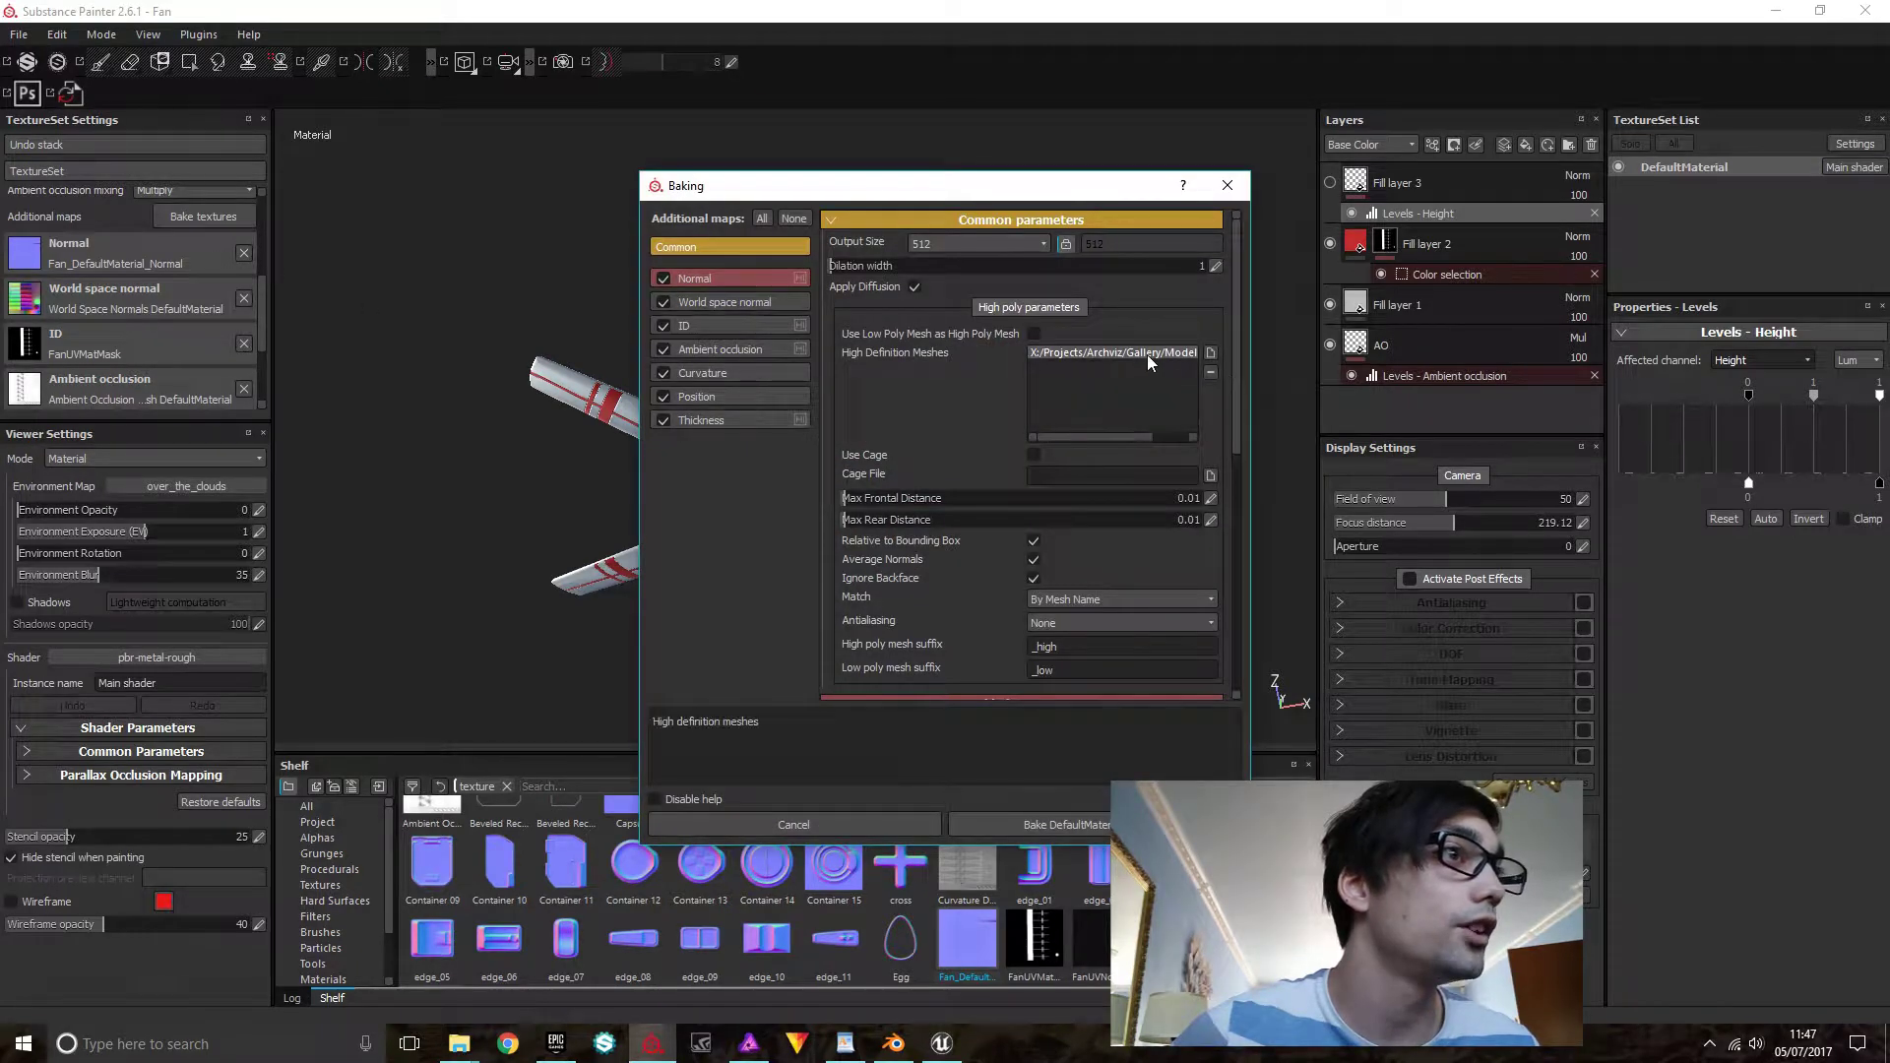
left_click(1210, 372)
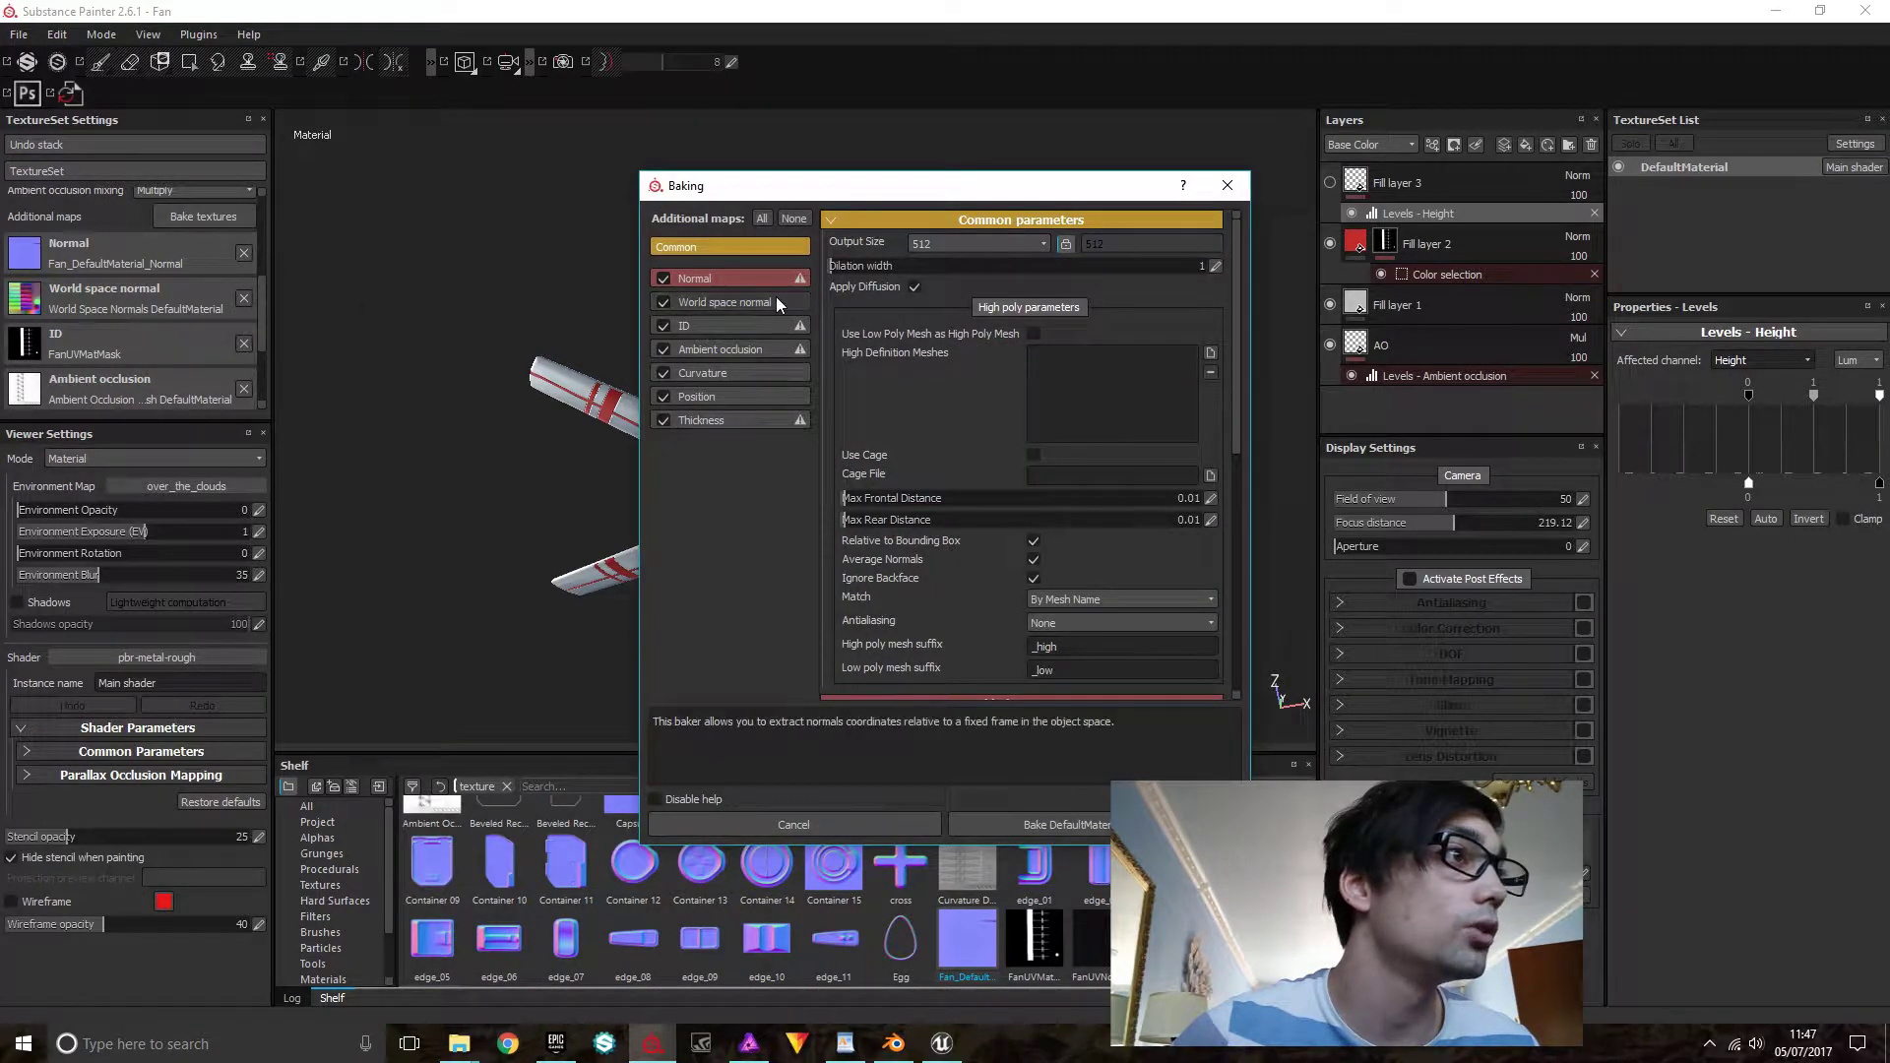
left_click(1041, 246)
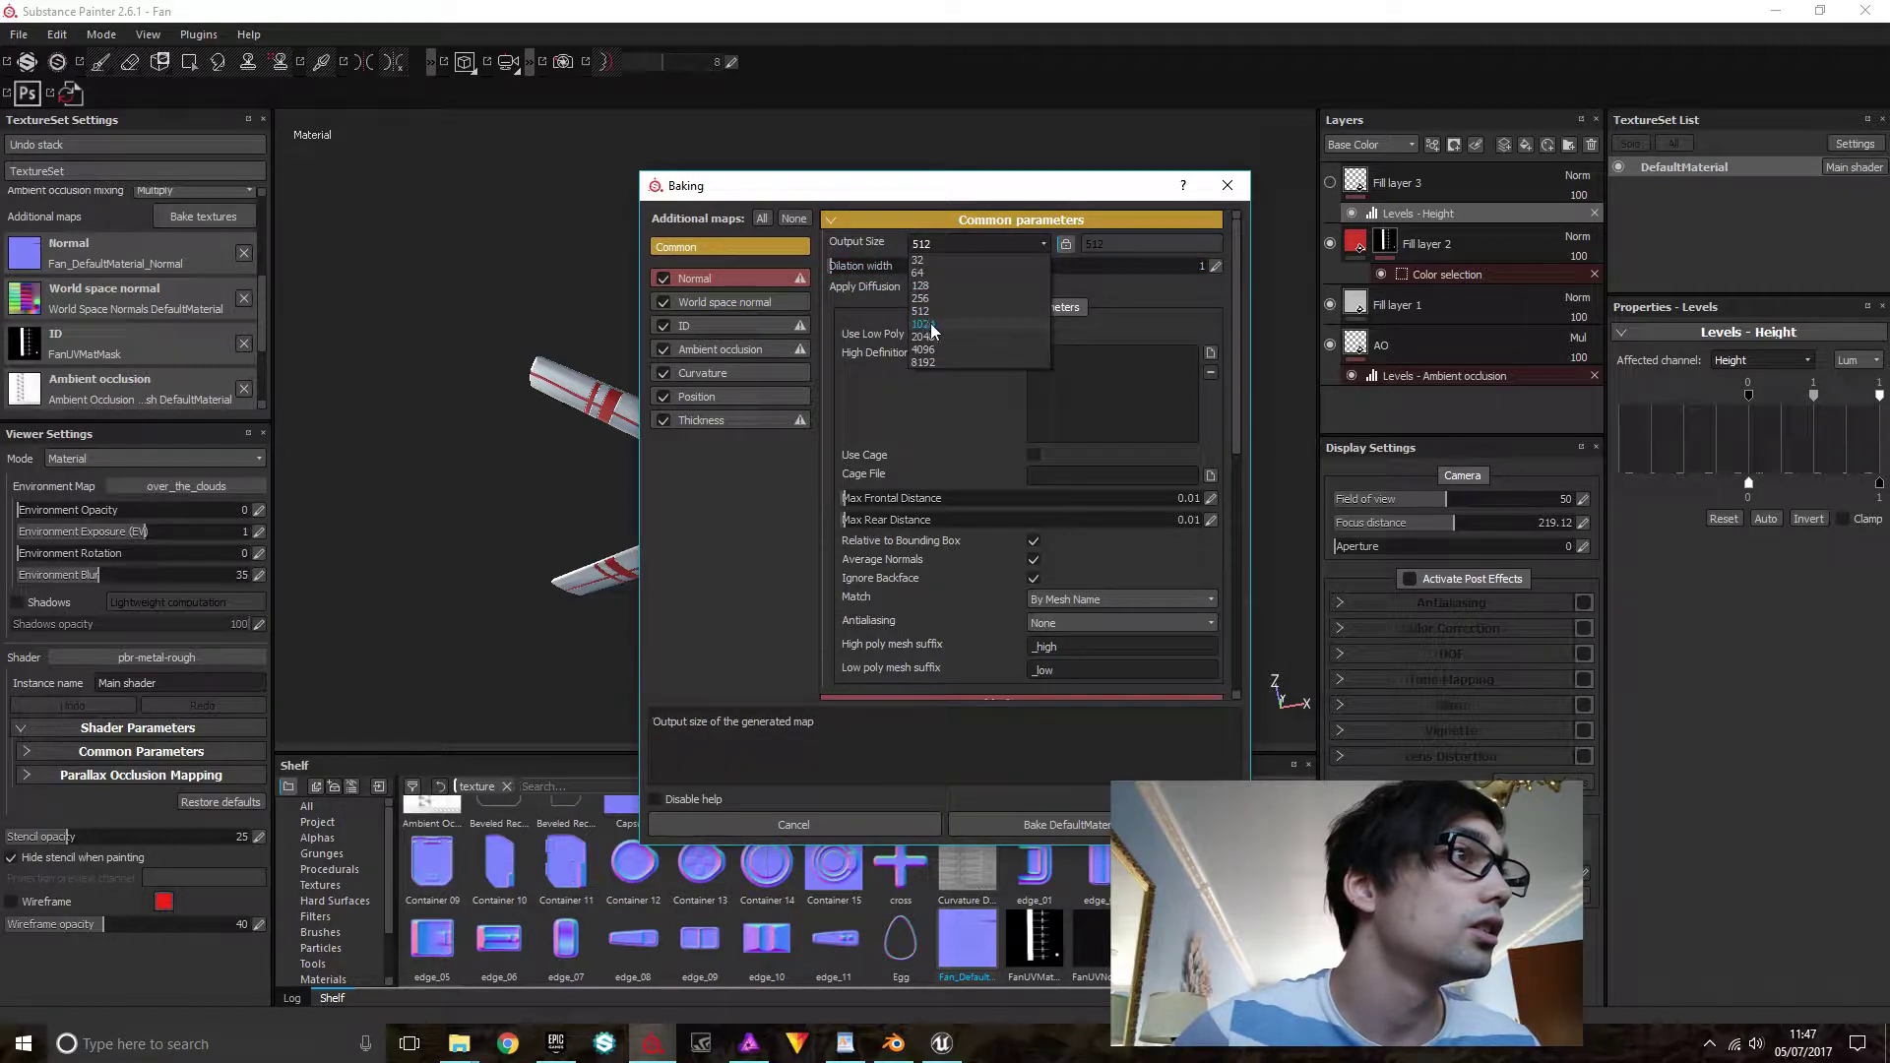
left_click(922, 336)
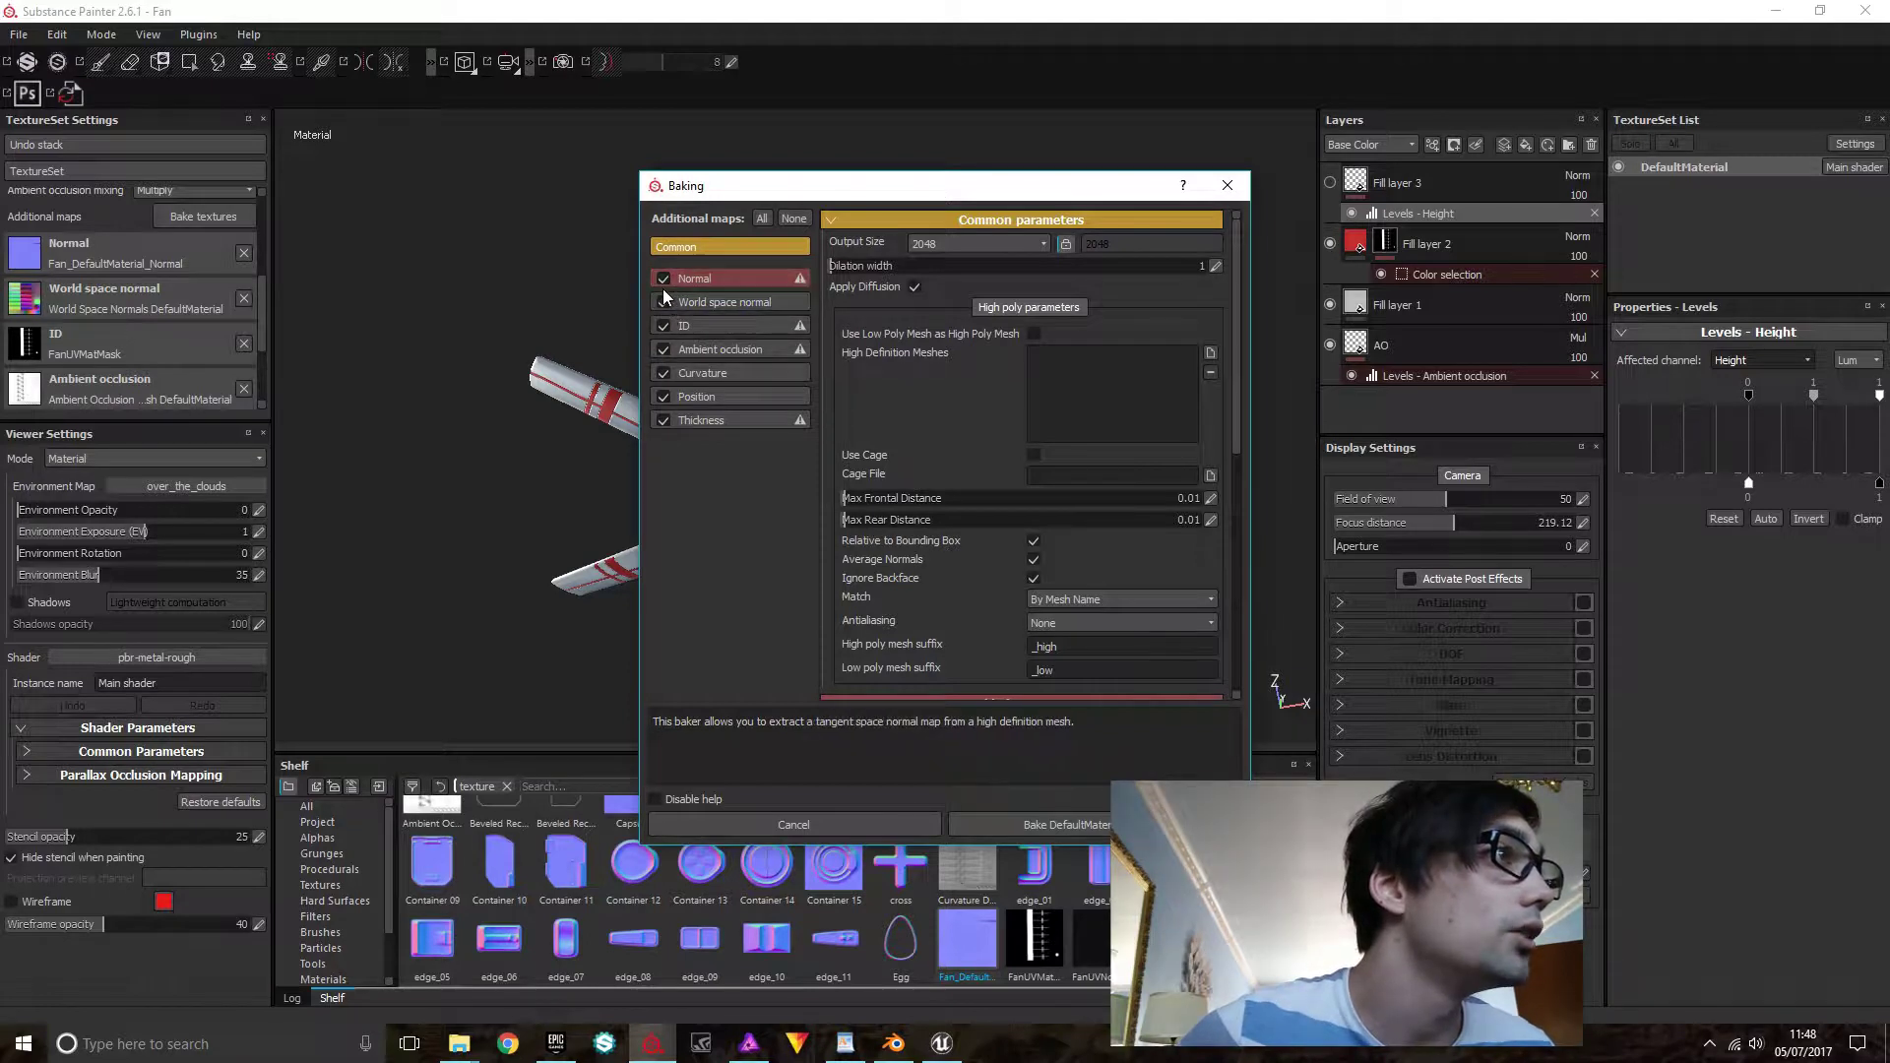
Exclude the Thickness, Position and ID maps and bake Normal, World space normal, Ambient occlusion and Curvature for DefaultMaterial
left_click(663, 420)
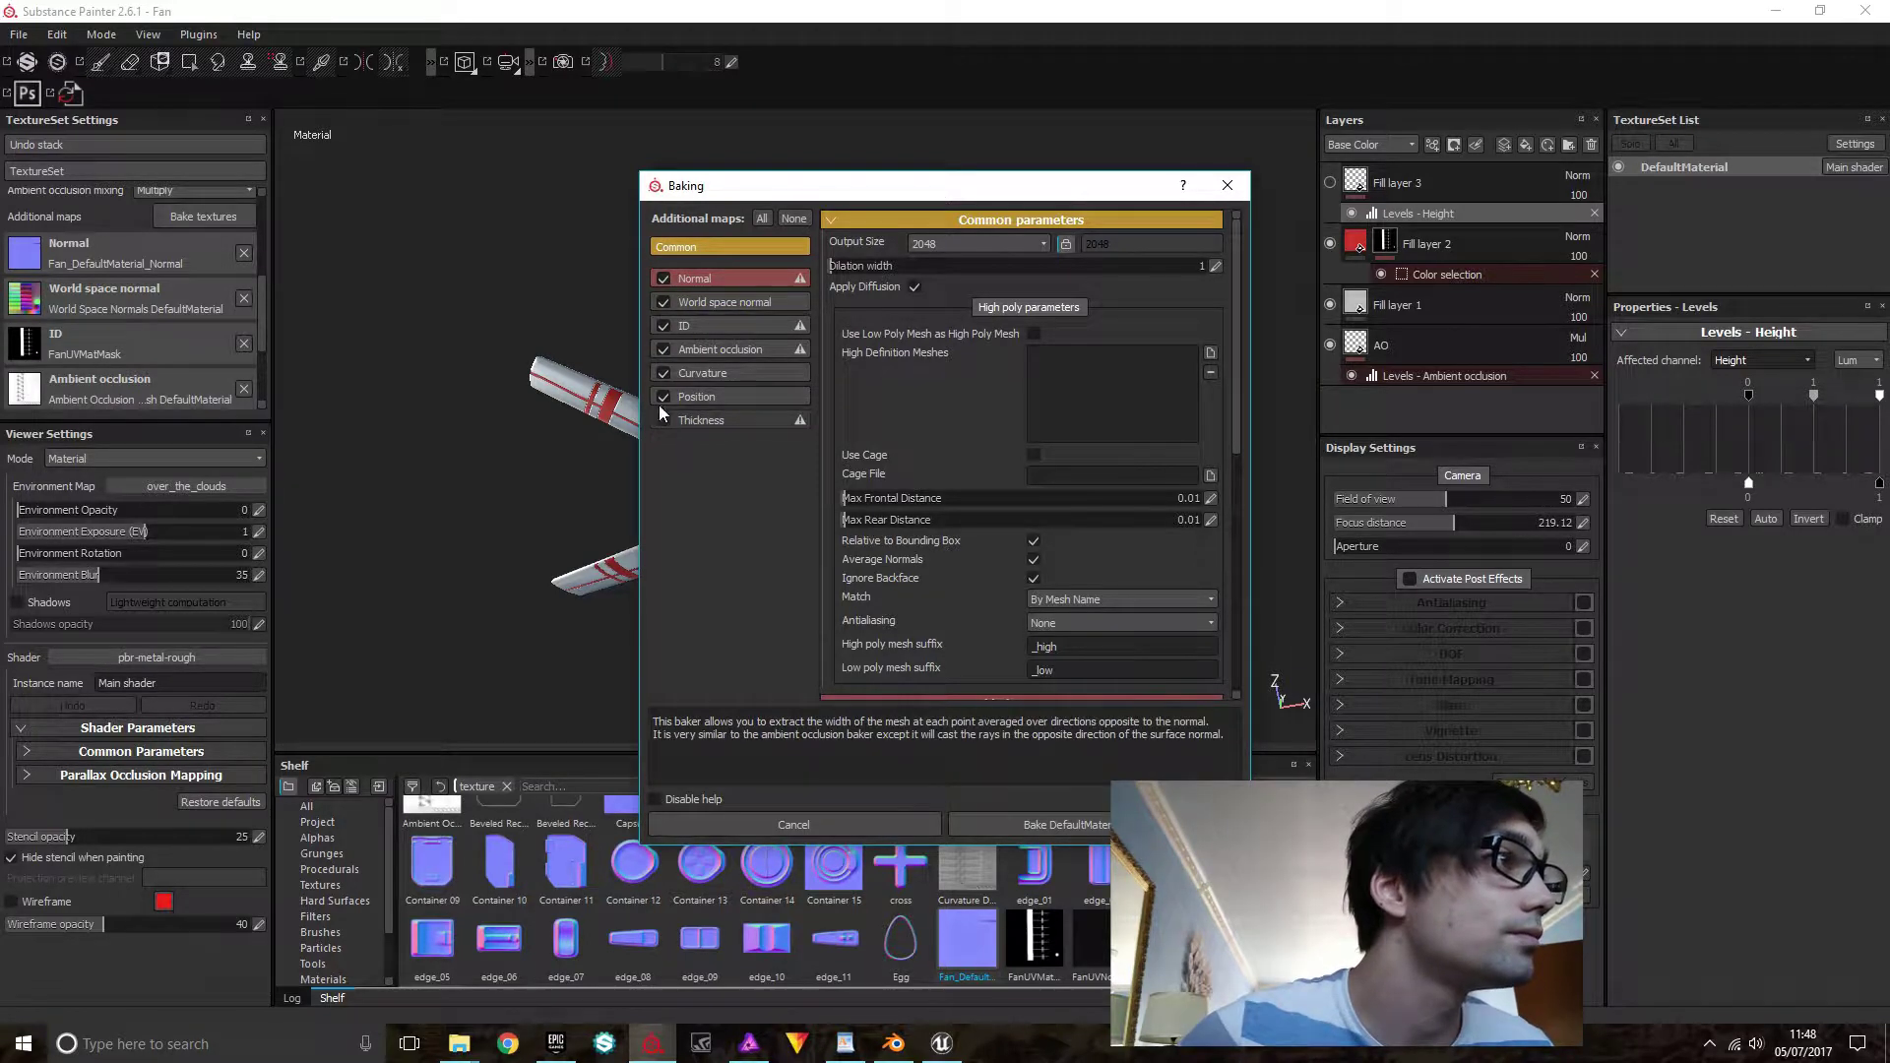
left_click(661, 398)
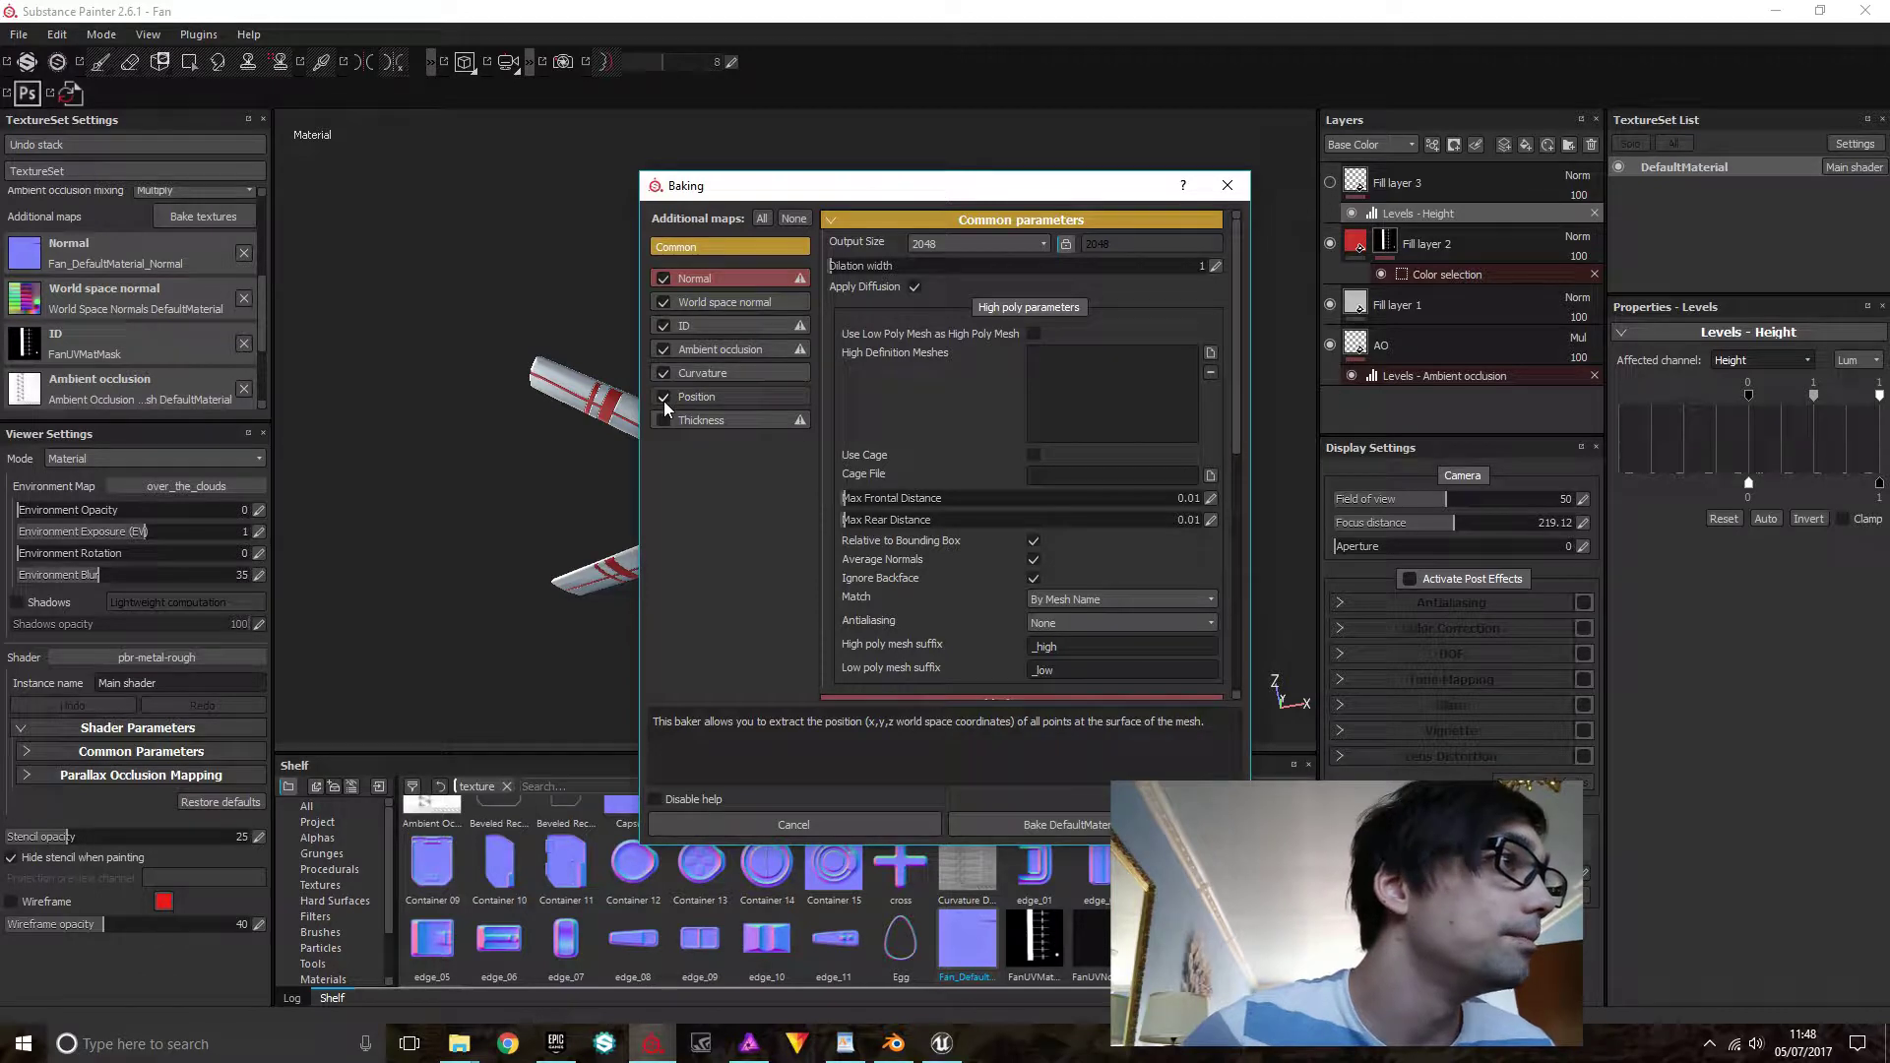
left_click(664, 328)
left_click(661, 303)
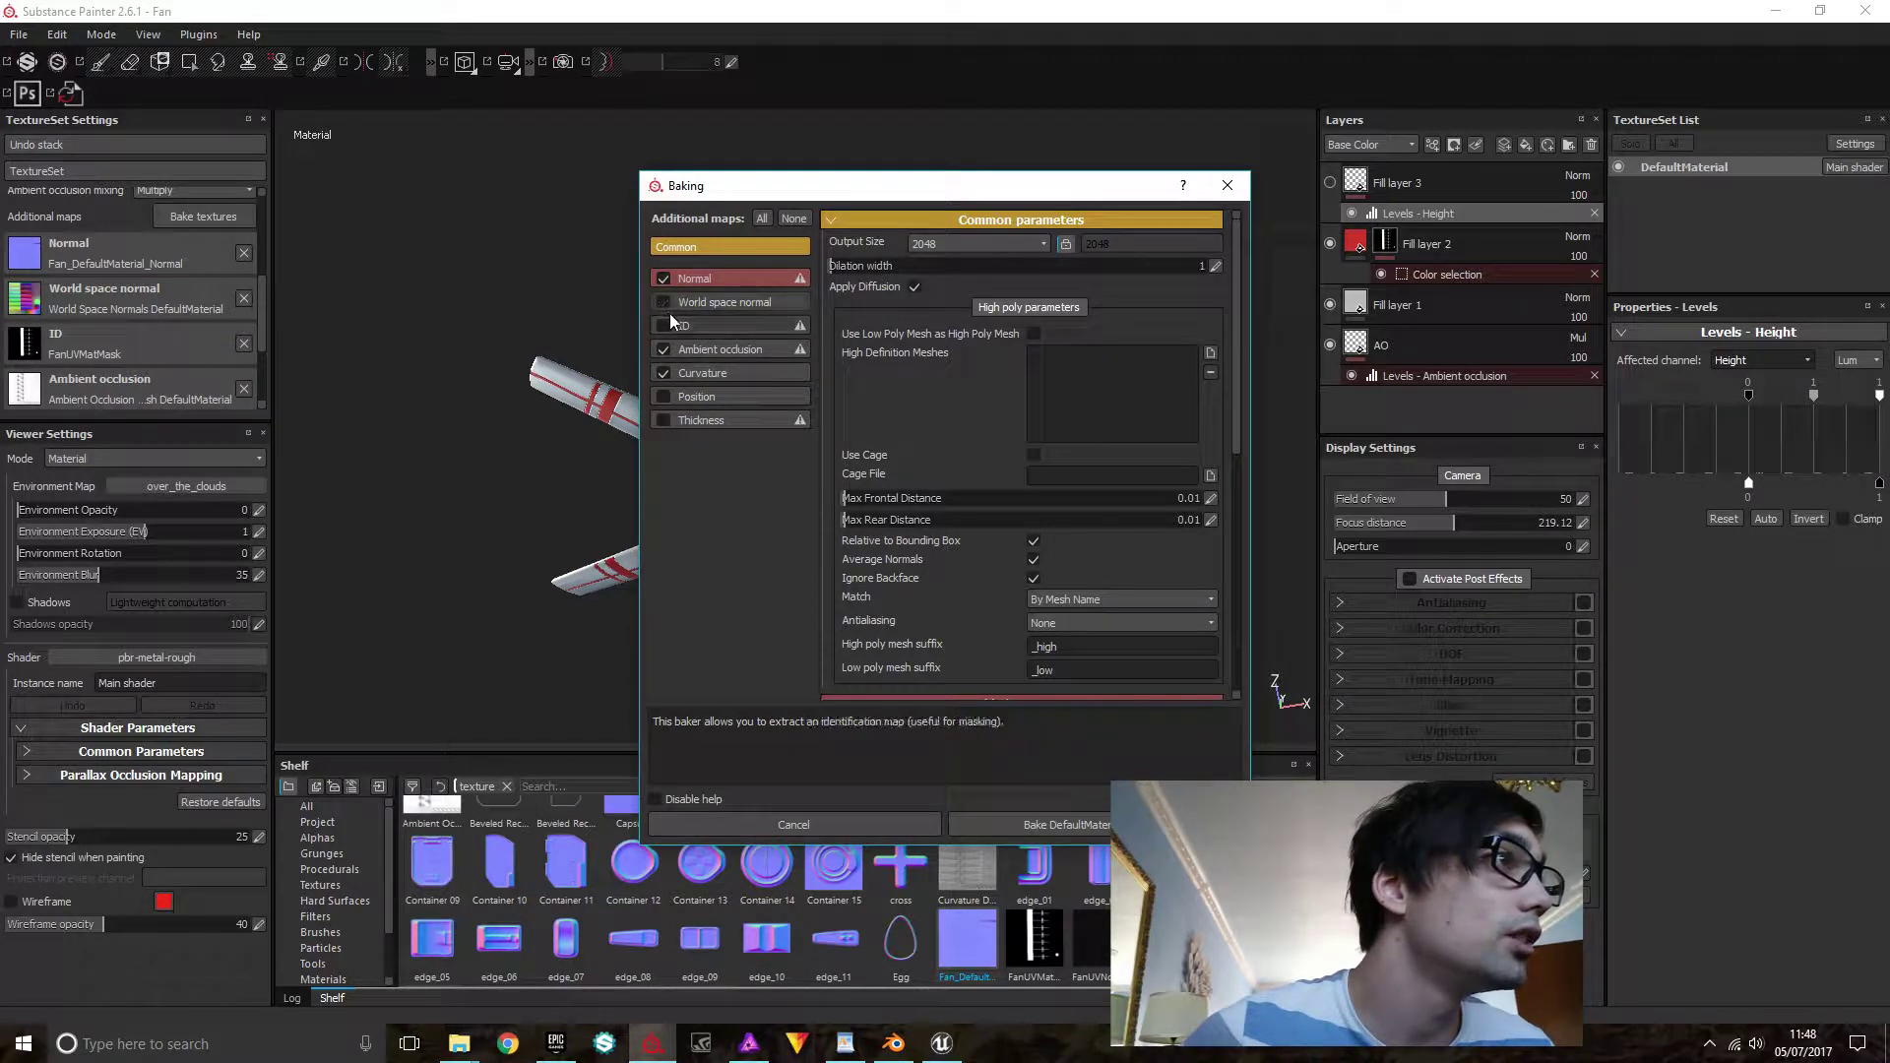
left_click(666, 303)
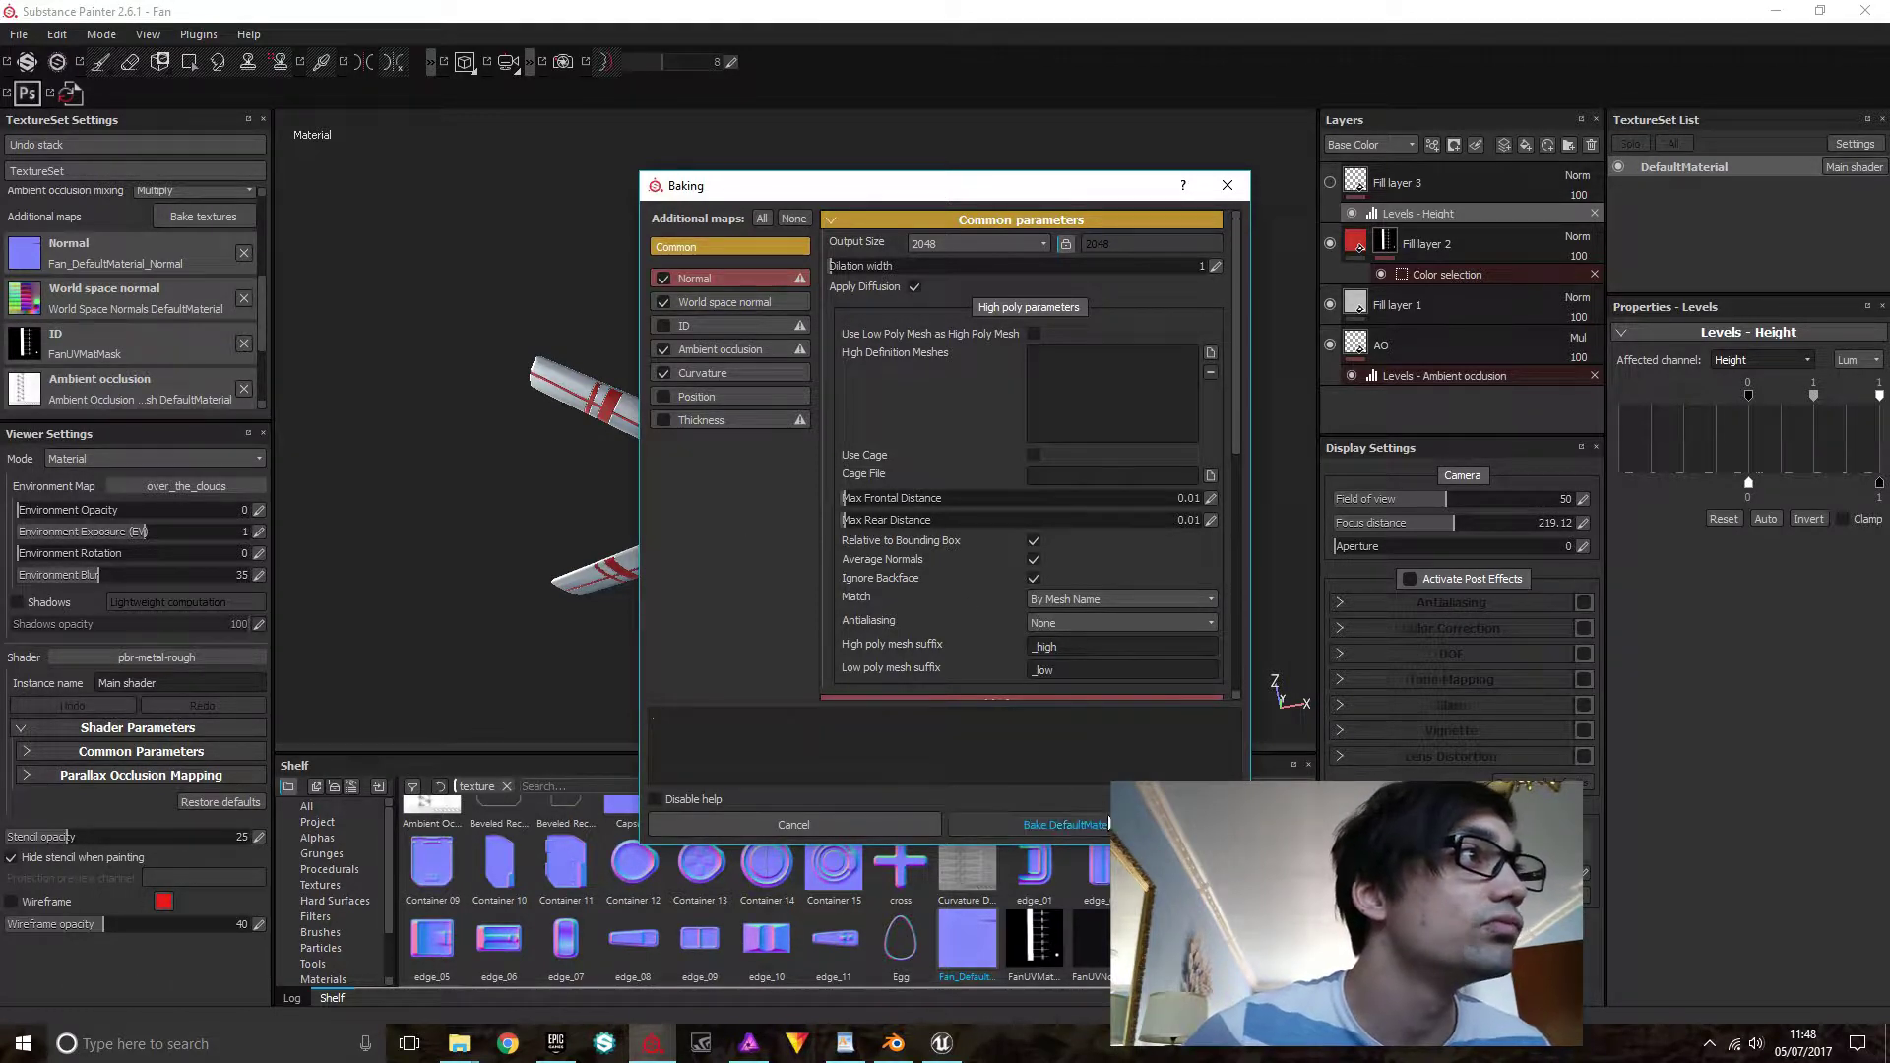
left_click(1078, 825)
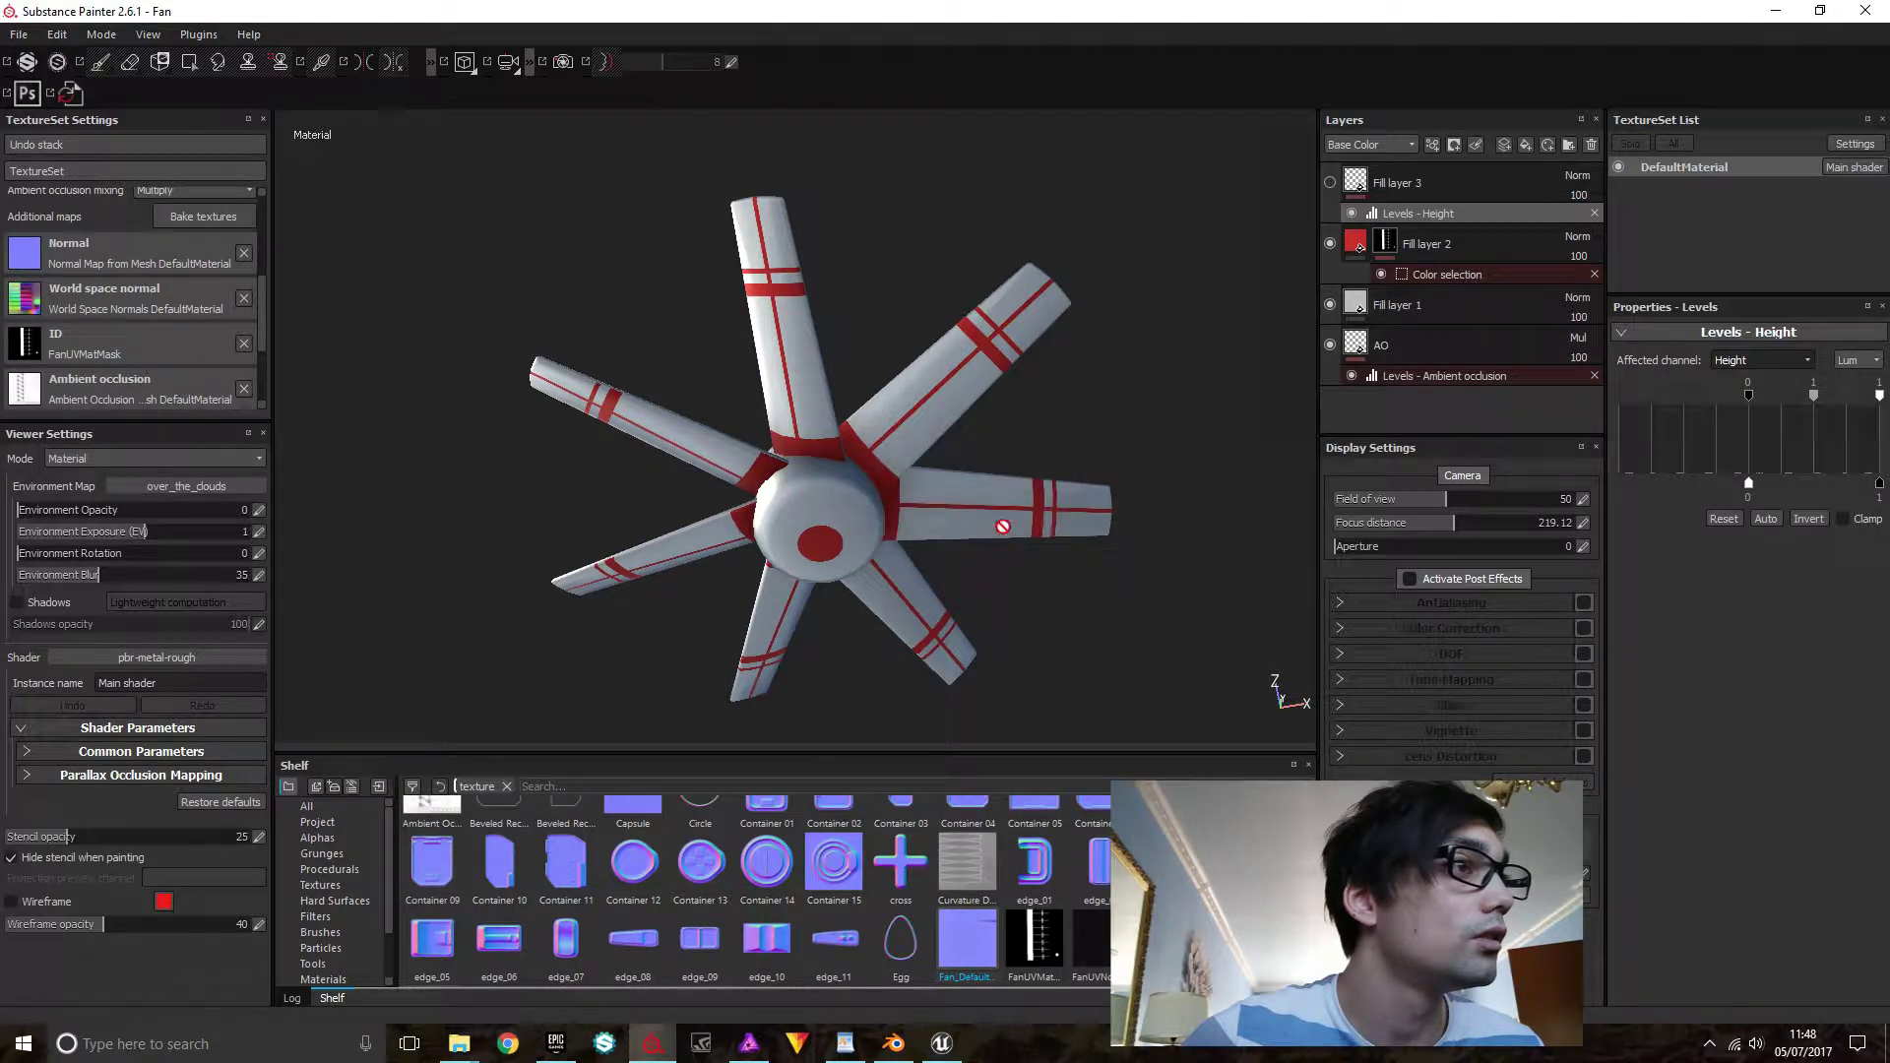
Check the baked result on the blades and replace the baked Normal map with Fan_DefaultMaterial_Normal
left_click_drag(1003, 526, 980, 491, "alt")
right_click_drag(979, 491, 995, 709, "alt")
left_click_drag(947, 547, 990, 597, "alt")
left_click(138, 254)
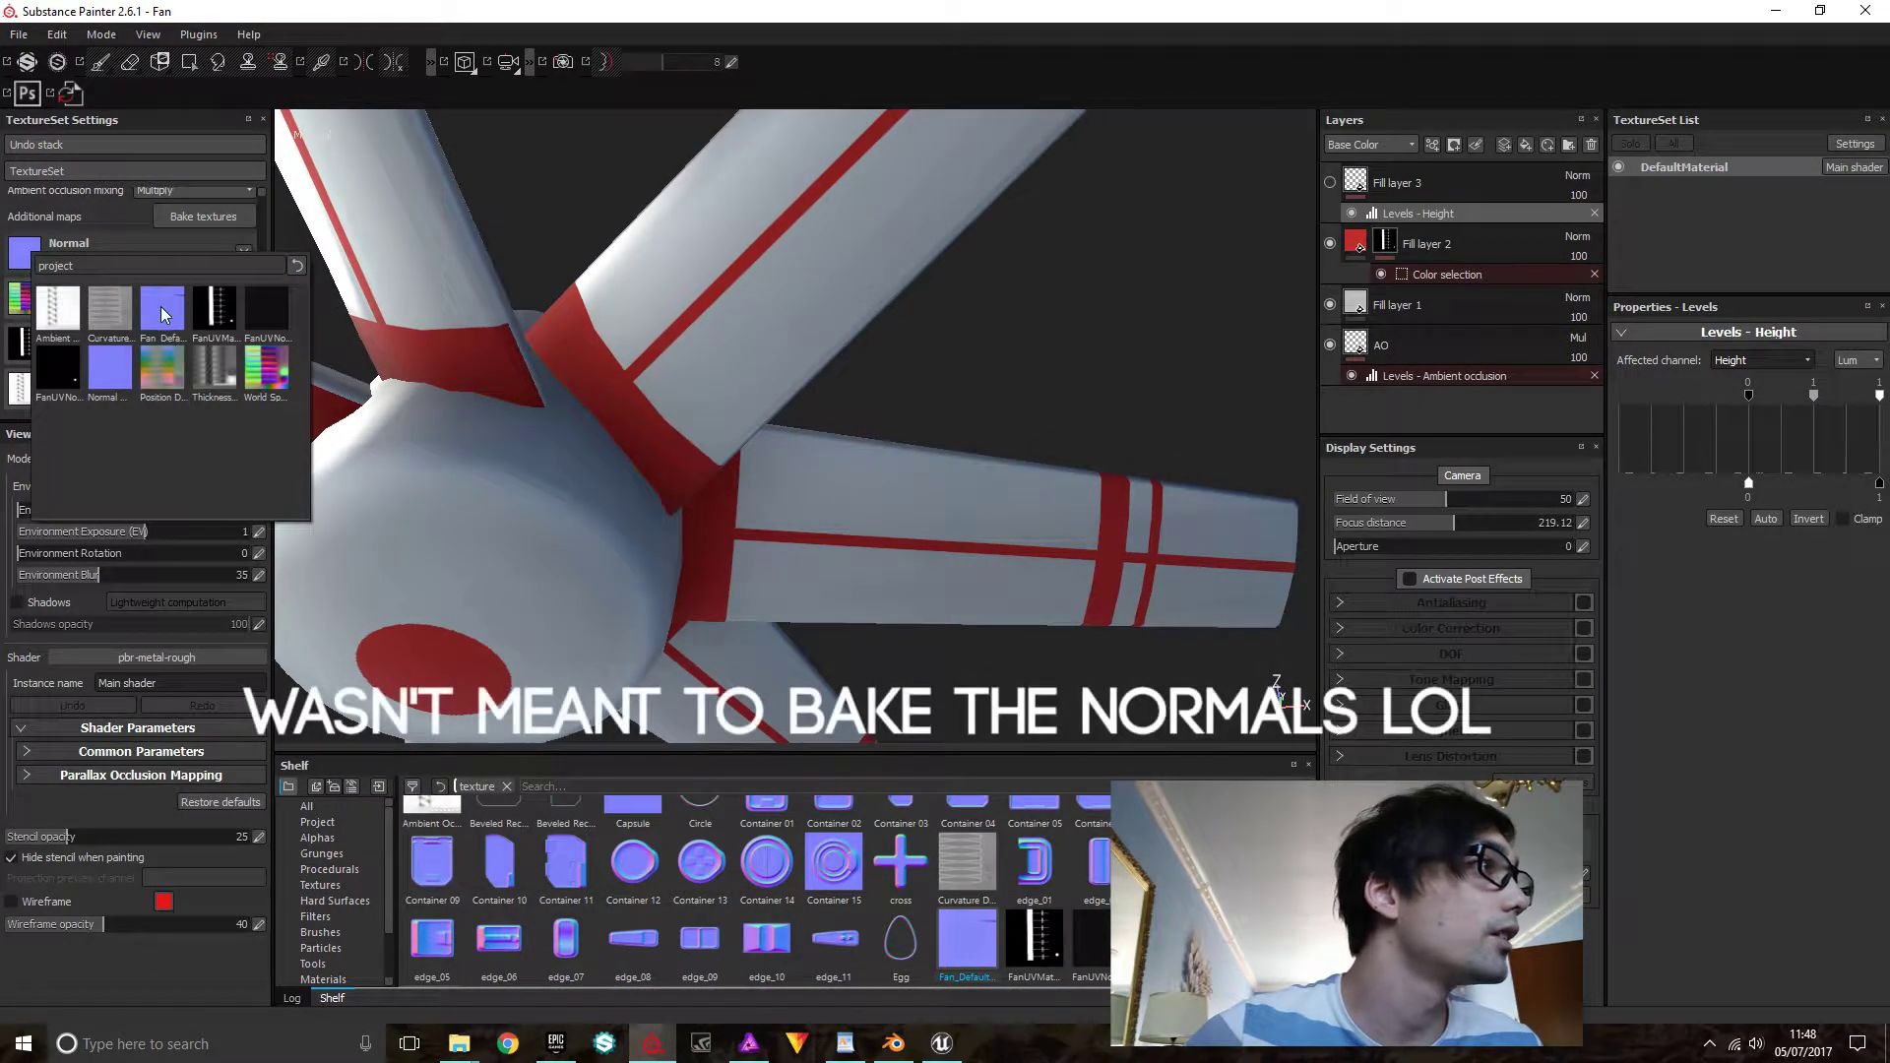
left_click(161, 304)
Examine the whole fan from different distances with the replaced normal map and the newly baked maps
left_click_drag(700, 425, 637, 464, "alt")
scroll(659, 472, "down", 3)
scroll(654, 455, "up", 3)
scroll(642, 445, "down", 3)
scroll(639, 442, "down", 3)
scroll(814, 500, "up", 2)
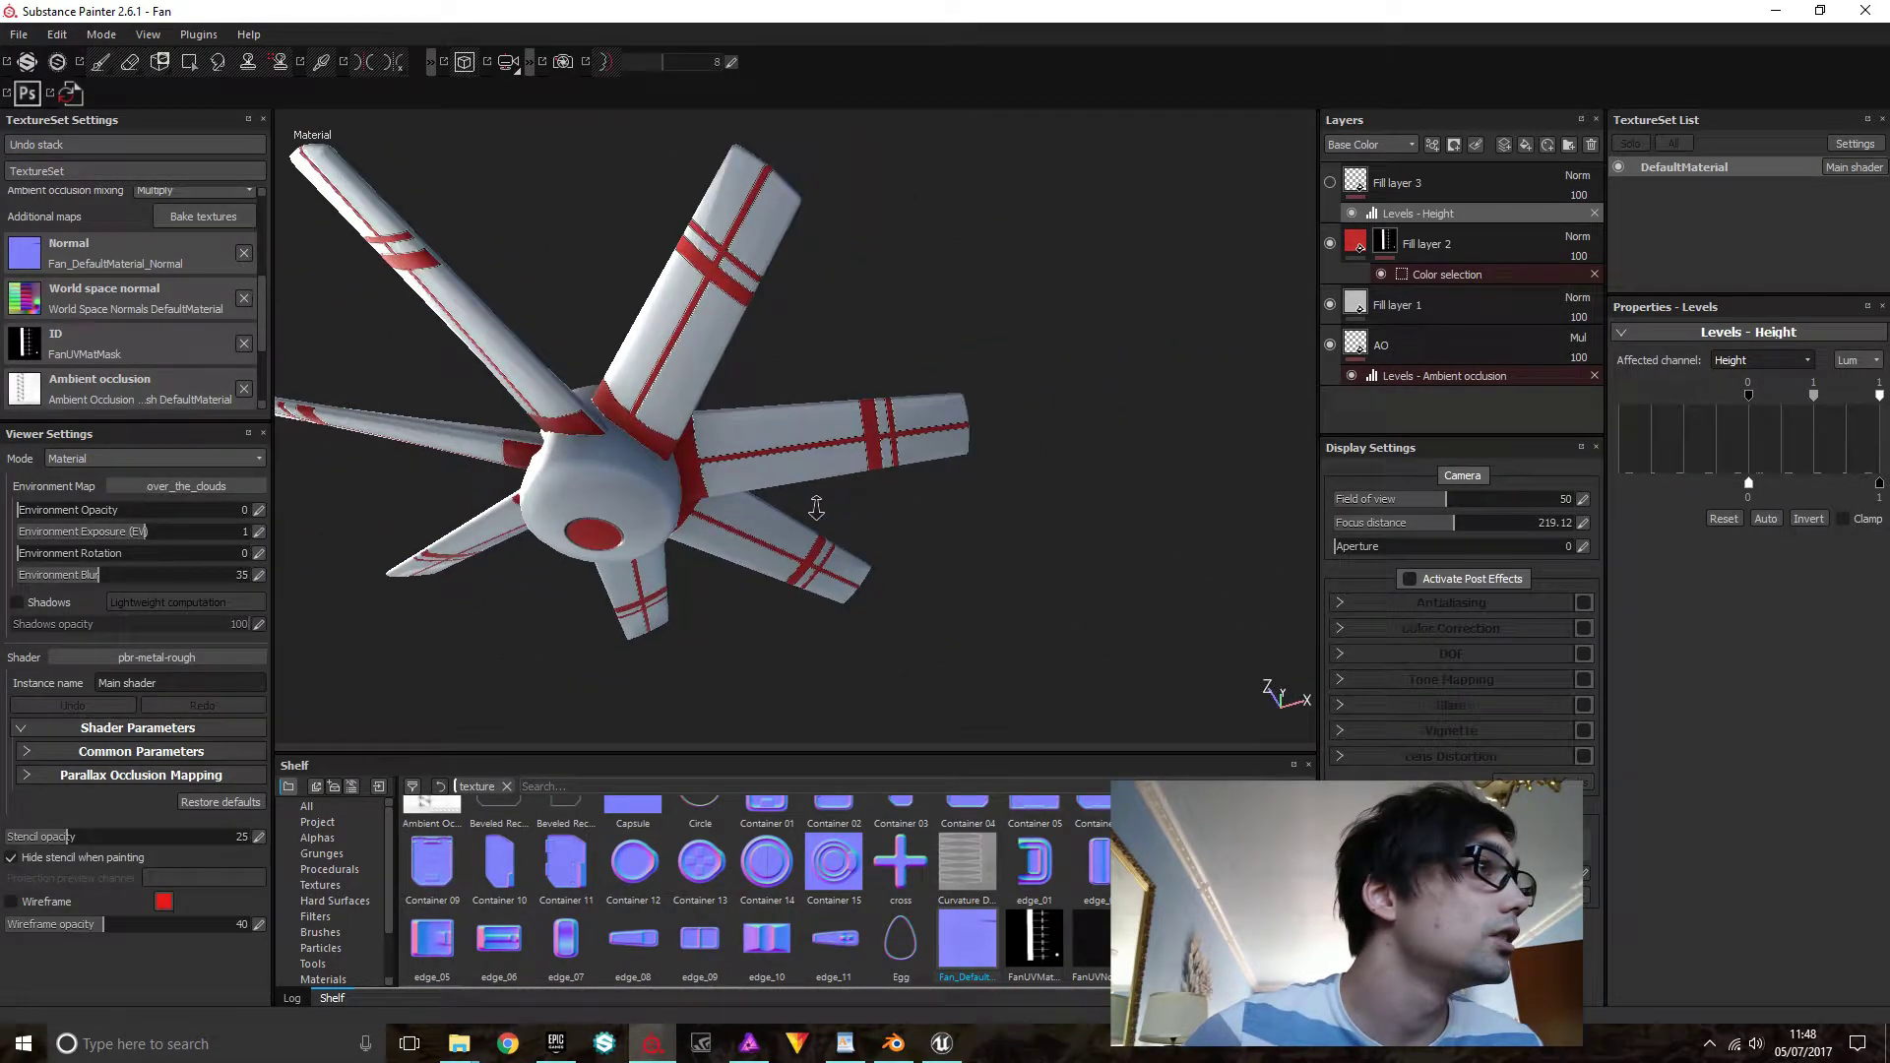
middle_click_drag(764, 496, 1080, 498, "alt")
scroll(1080, 498, "up", 3)
scroll(1078, 496, "down", 2)
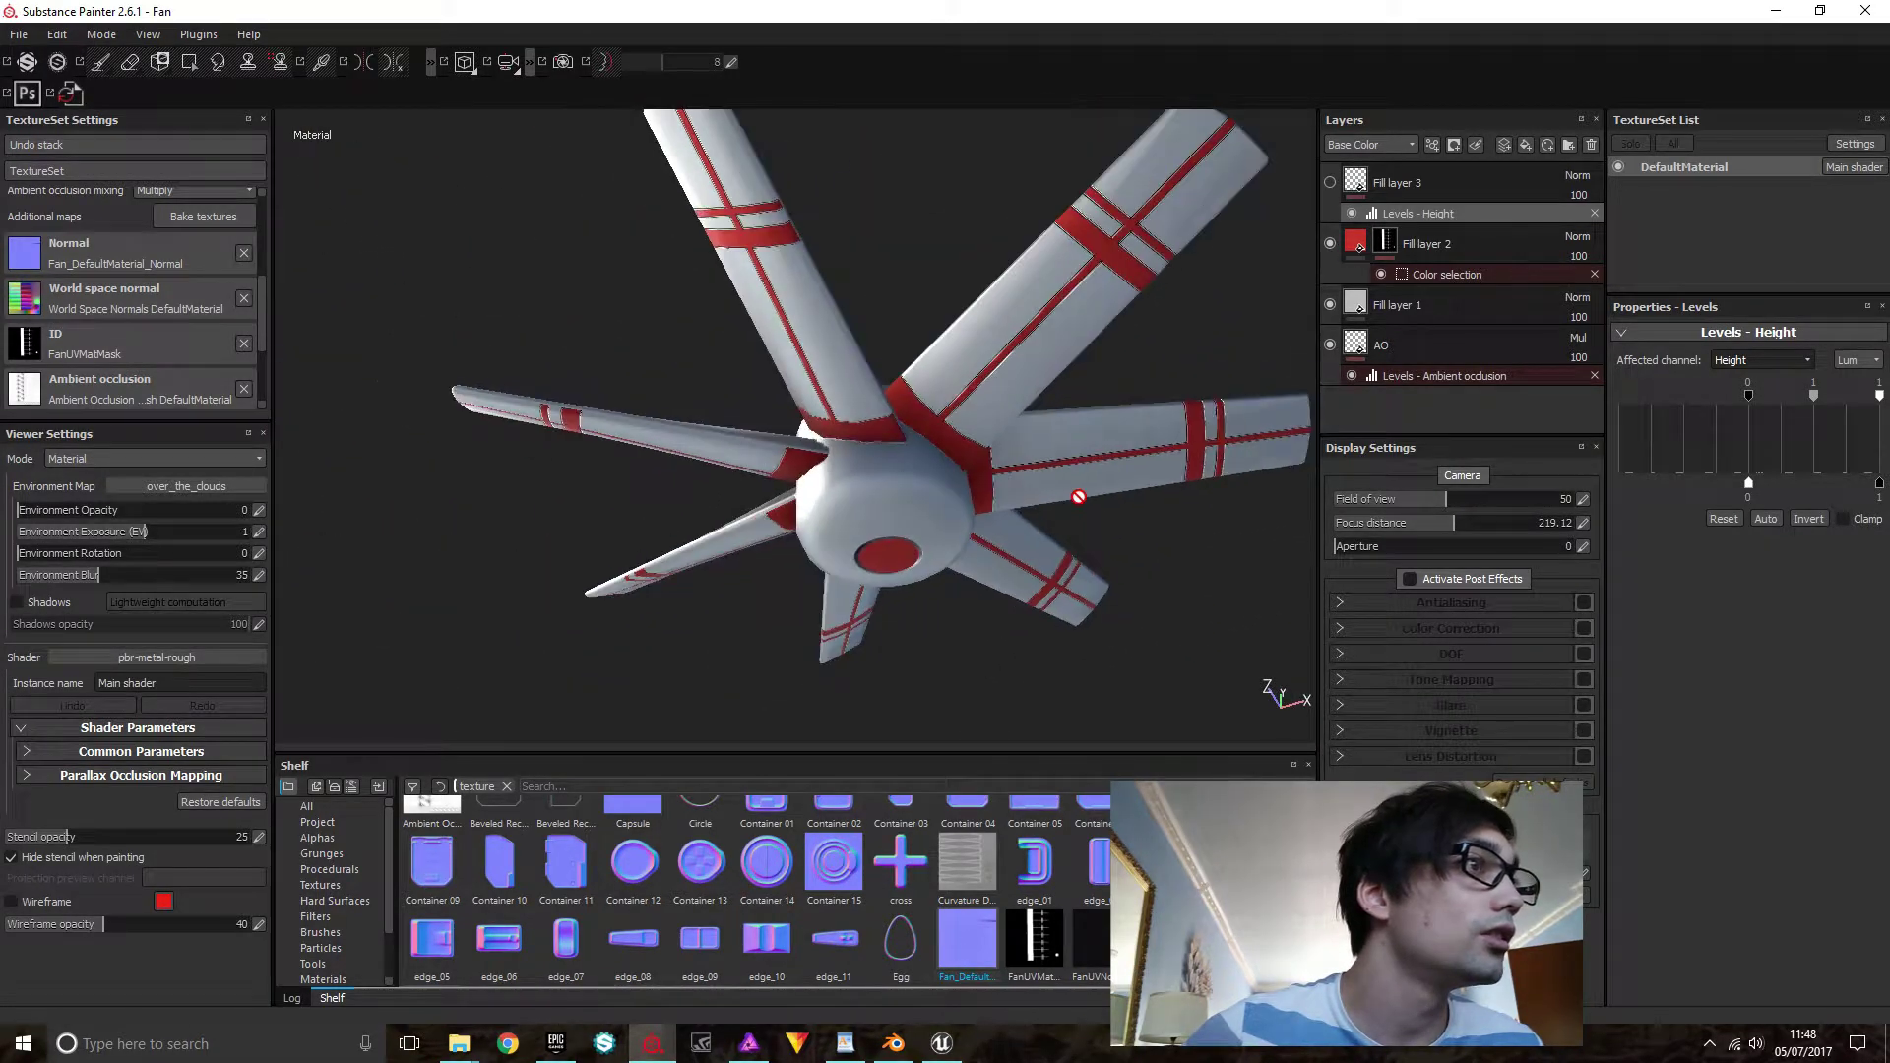
Add a new fill layer at the top of the layer stack and give it a black mask
left_click_drag(1078, 496, 1249, 249, "alt")
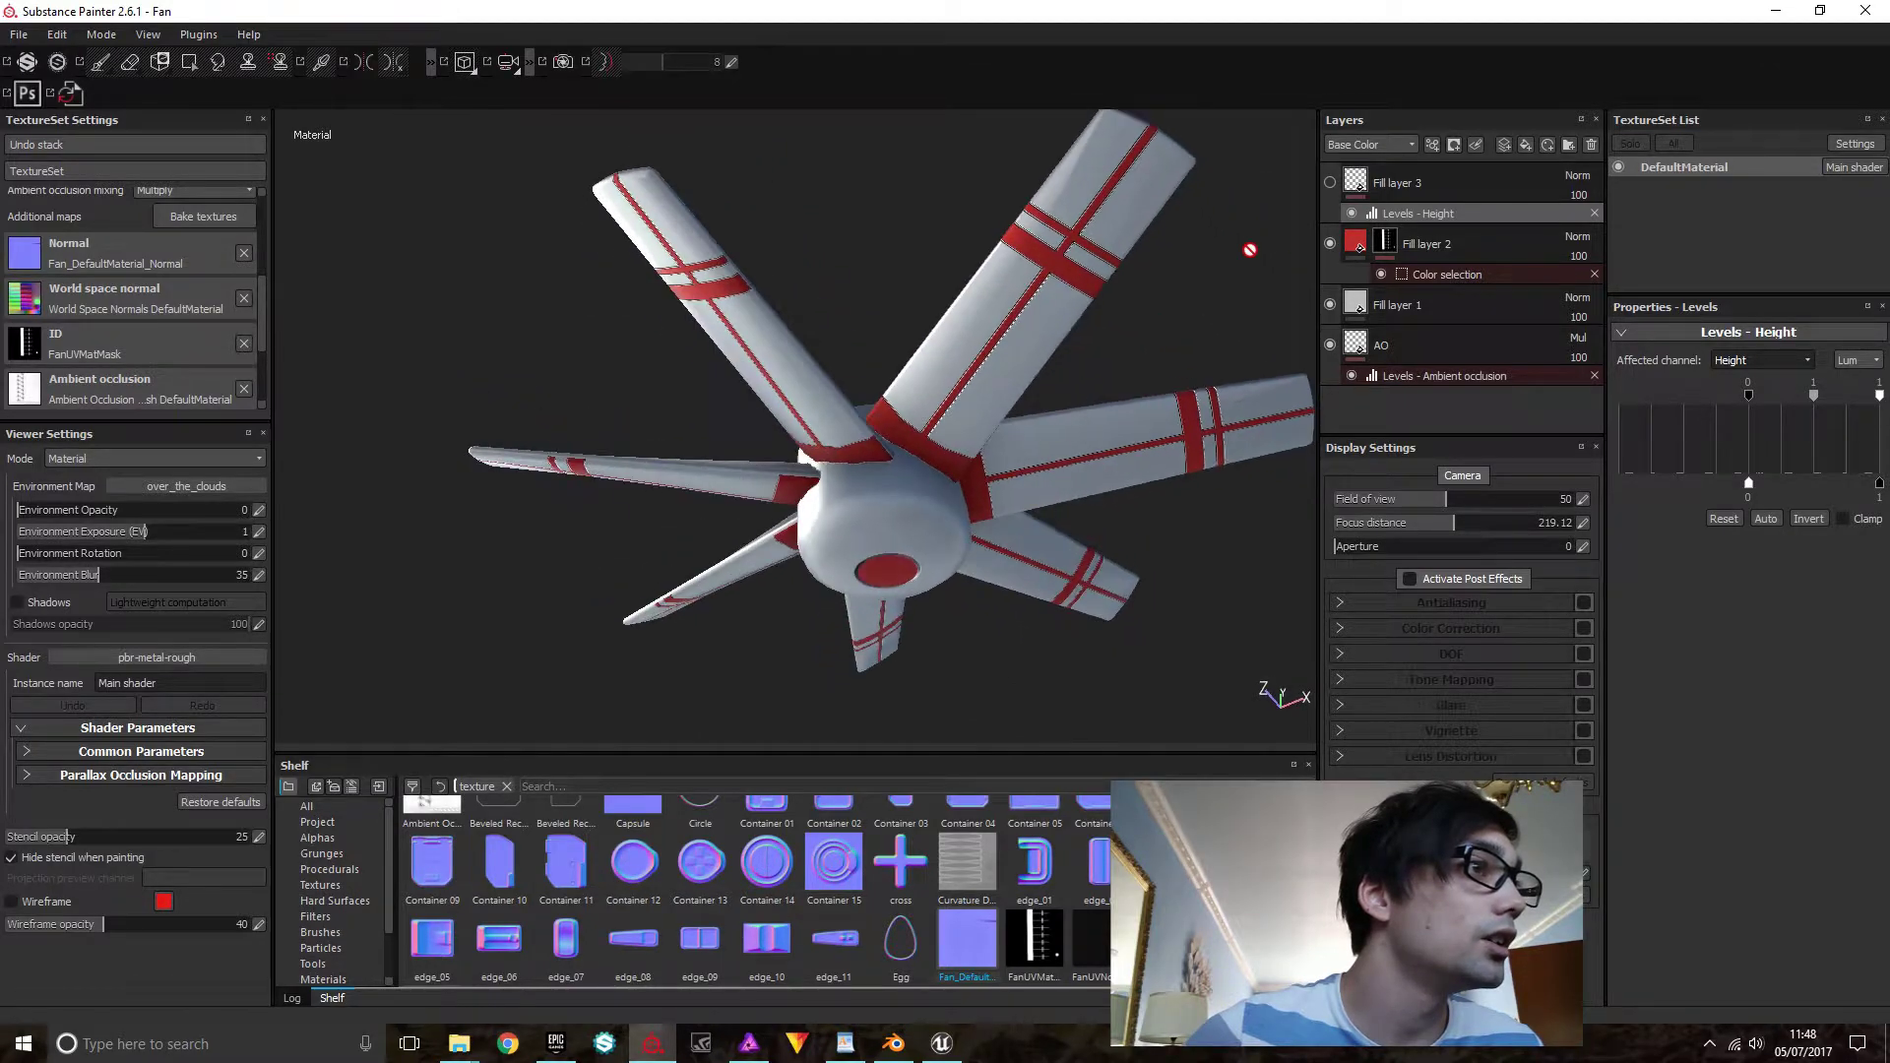
left_click(1524, 146)
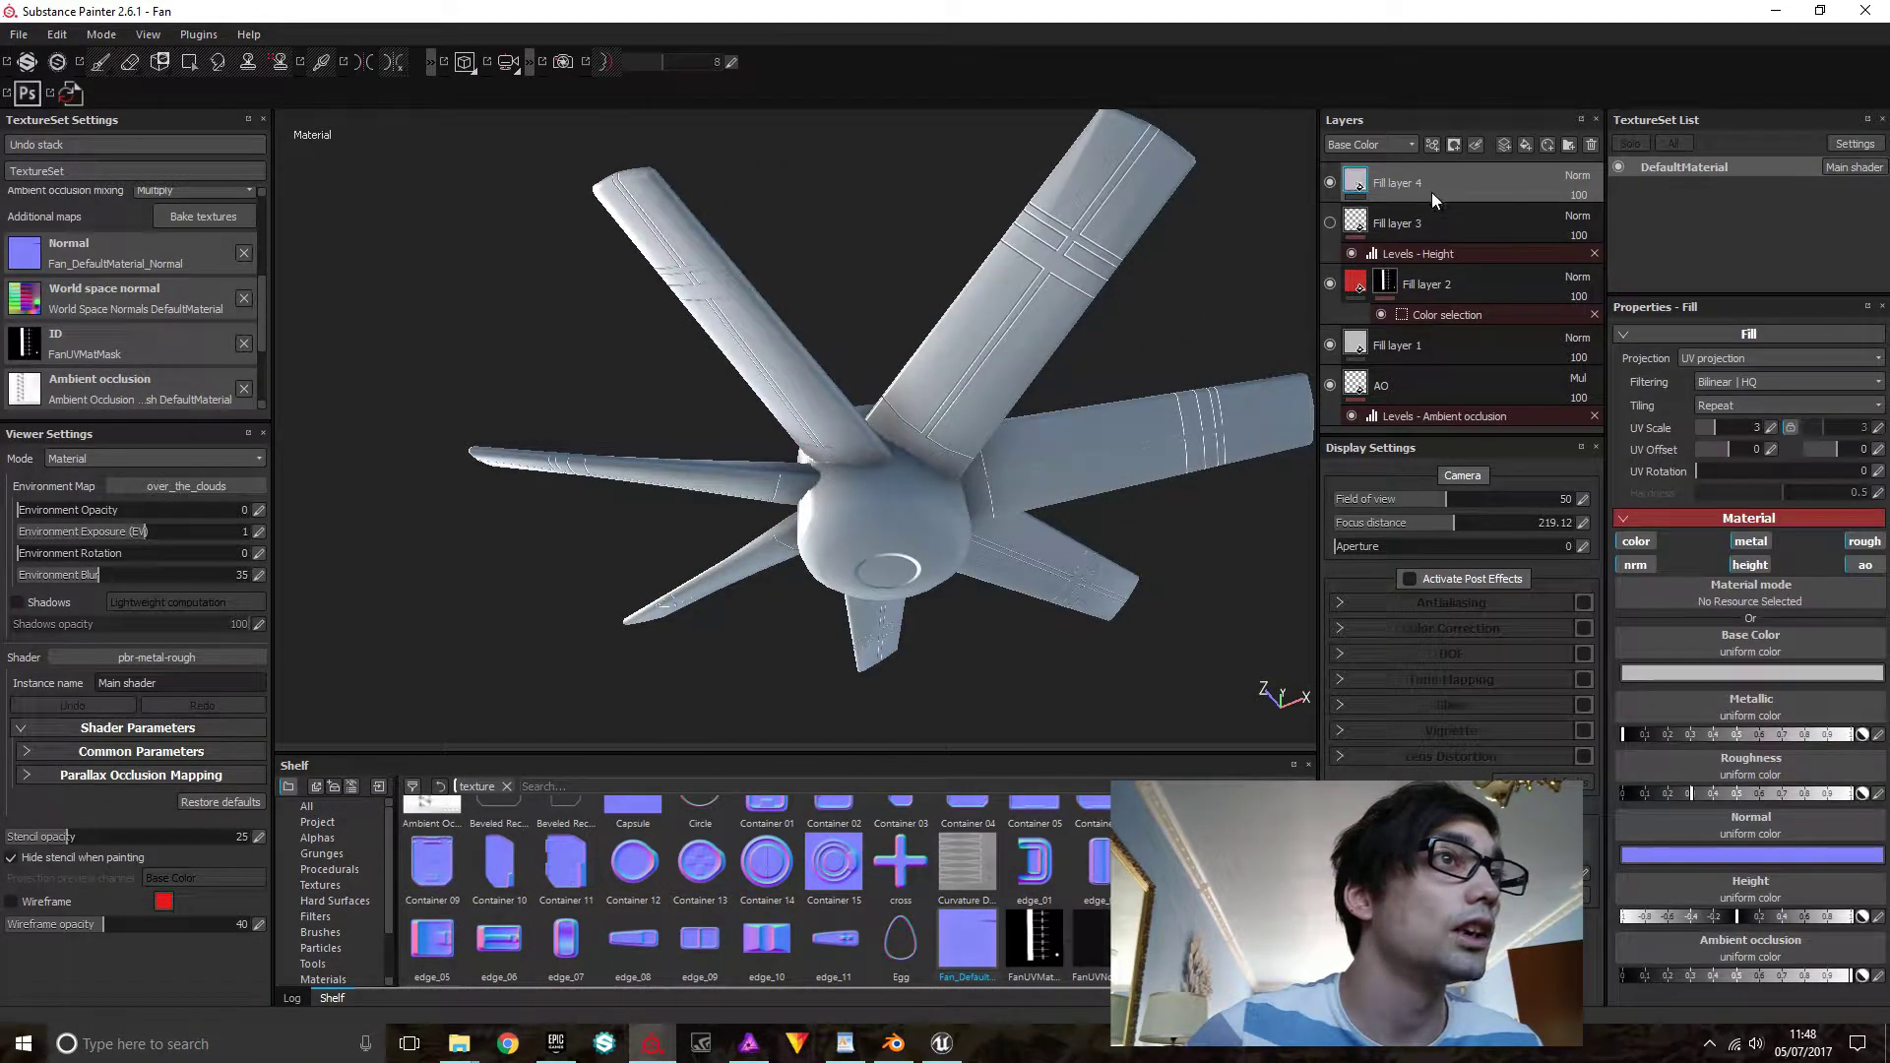
right_click(1357, 183)
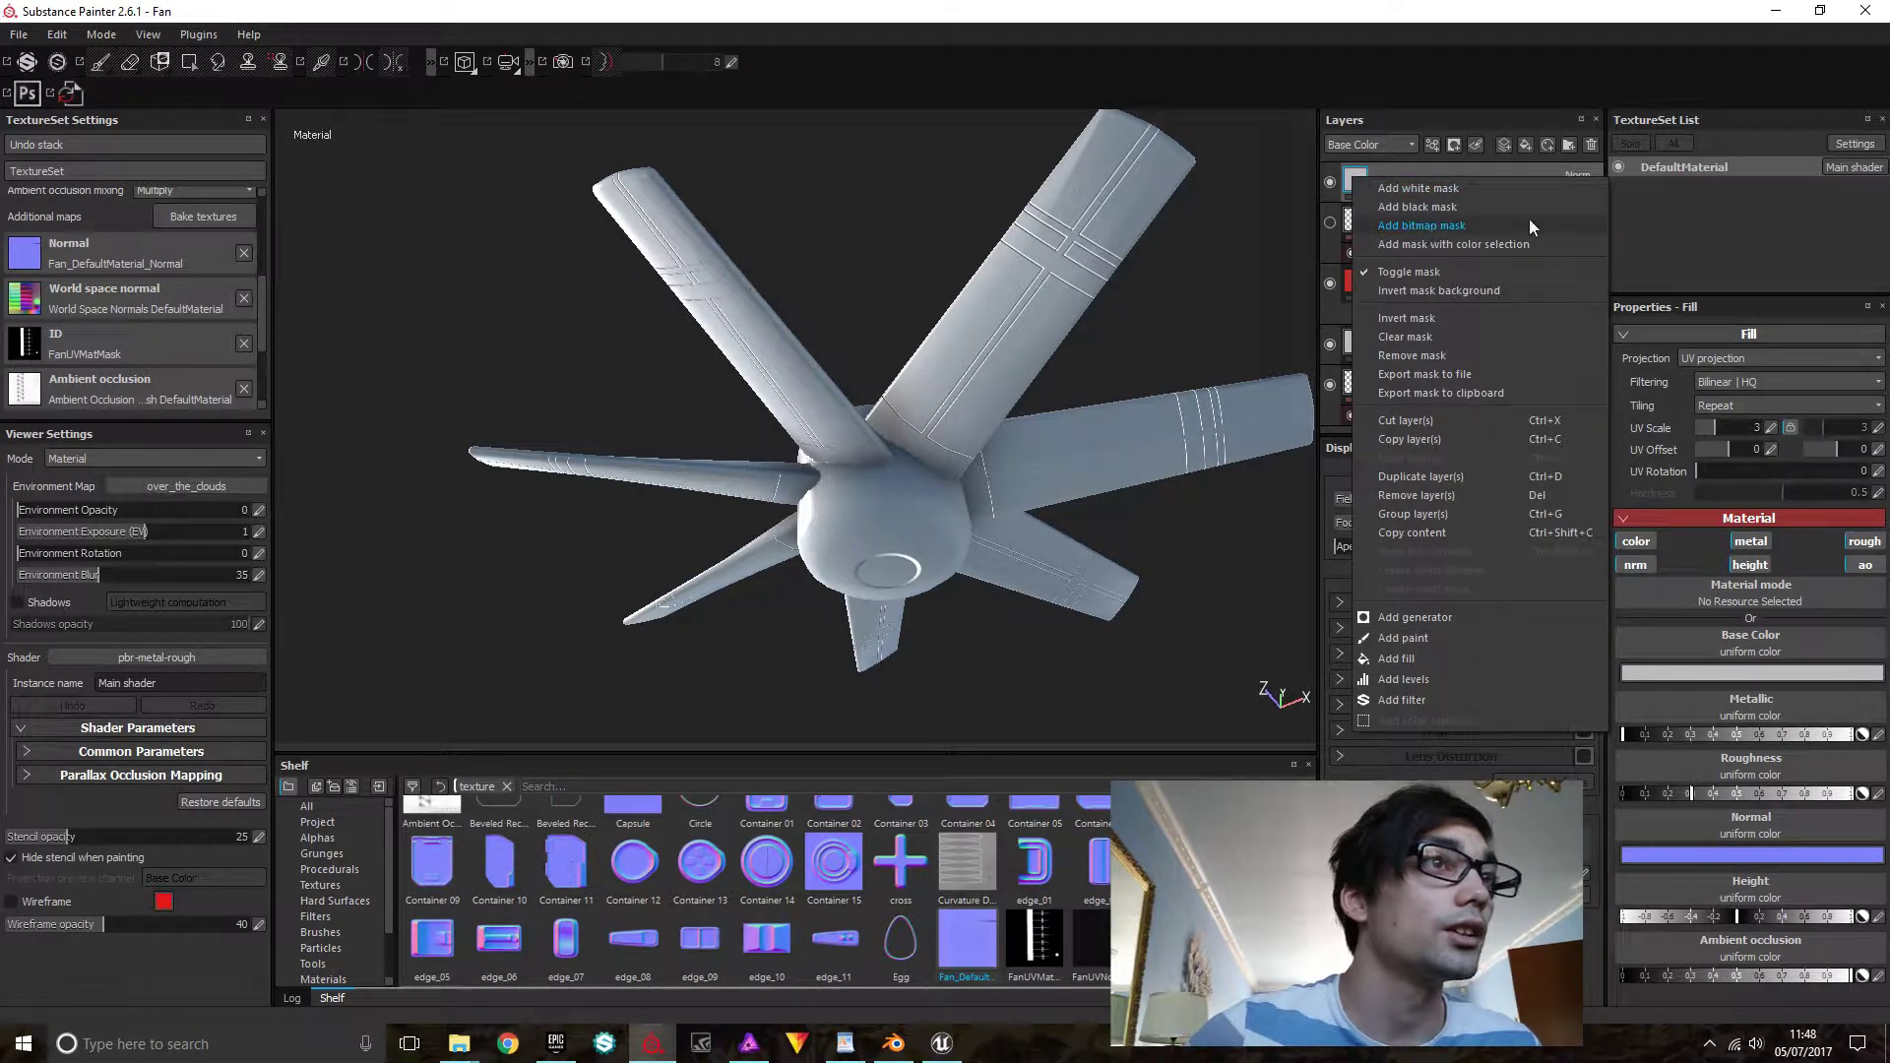
left_click(1455, 206)
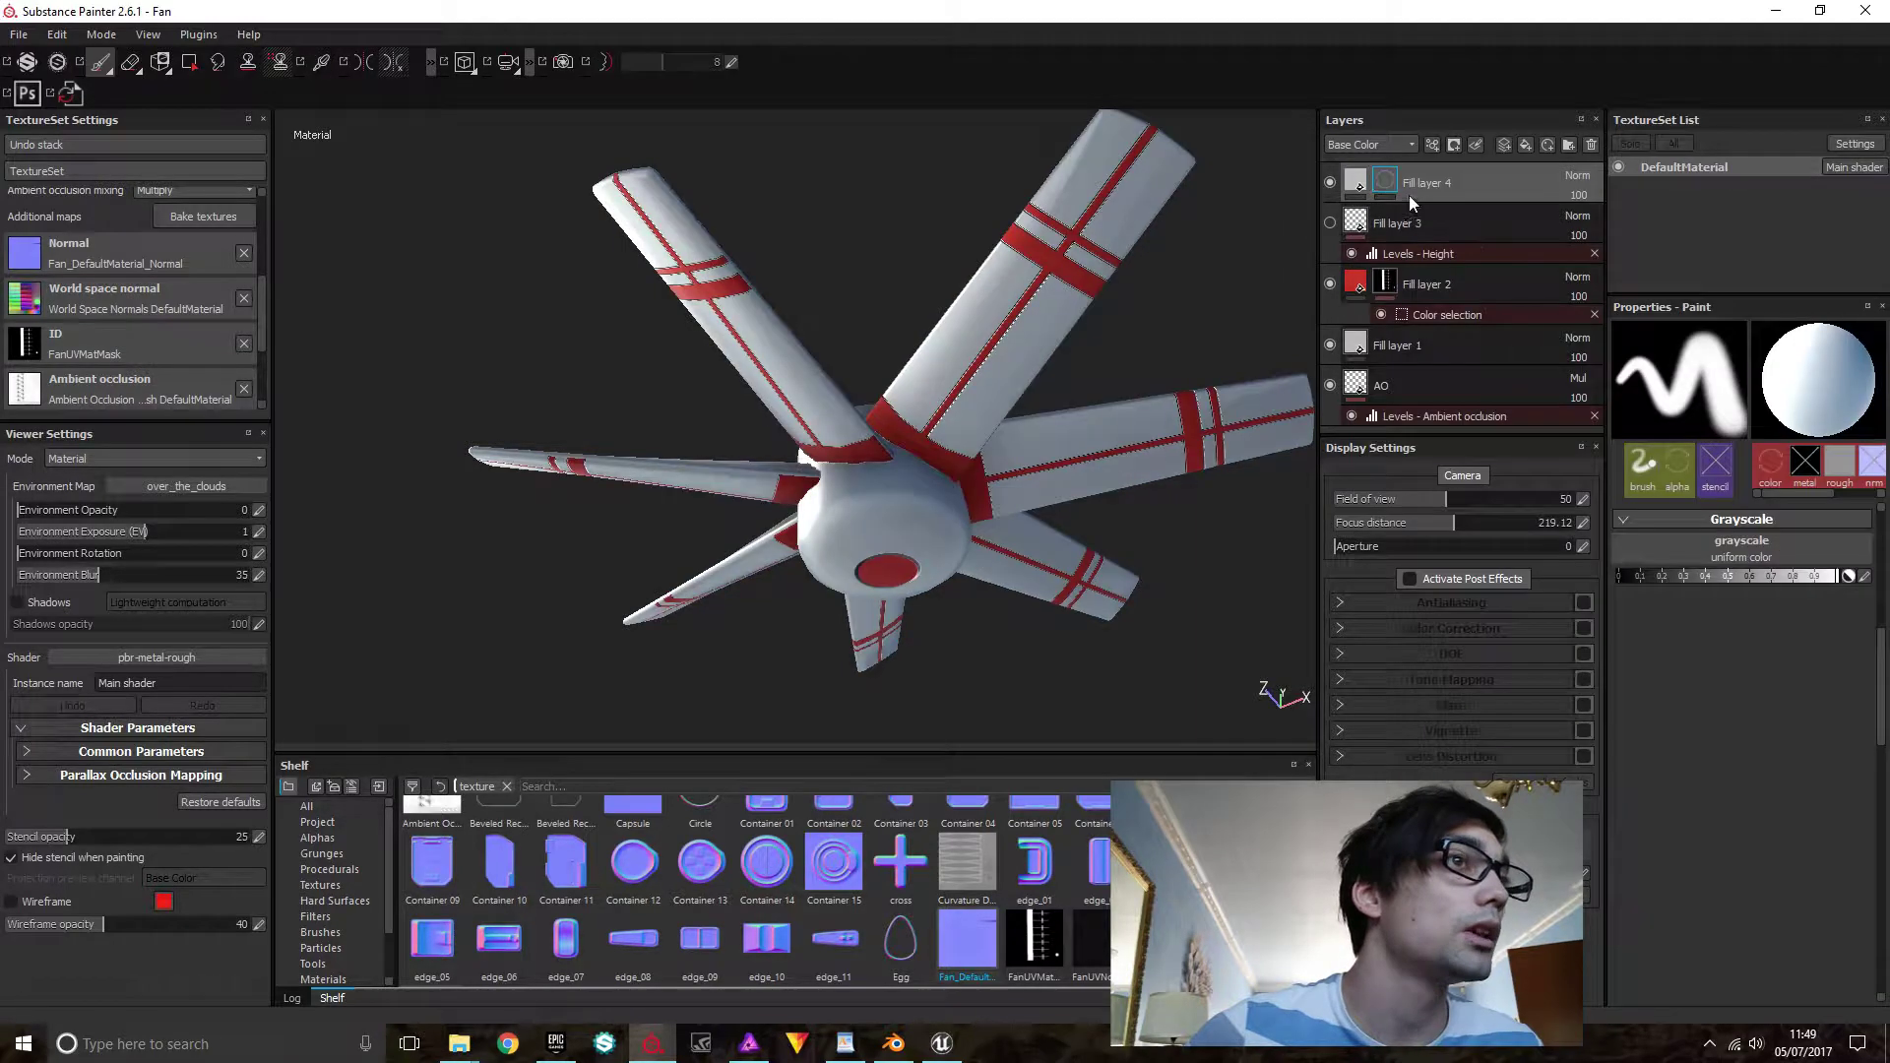
Add a generator to the mask of Fill layer 4 and set it to MG Dirt
right_click(1394, 189)
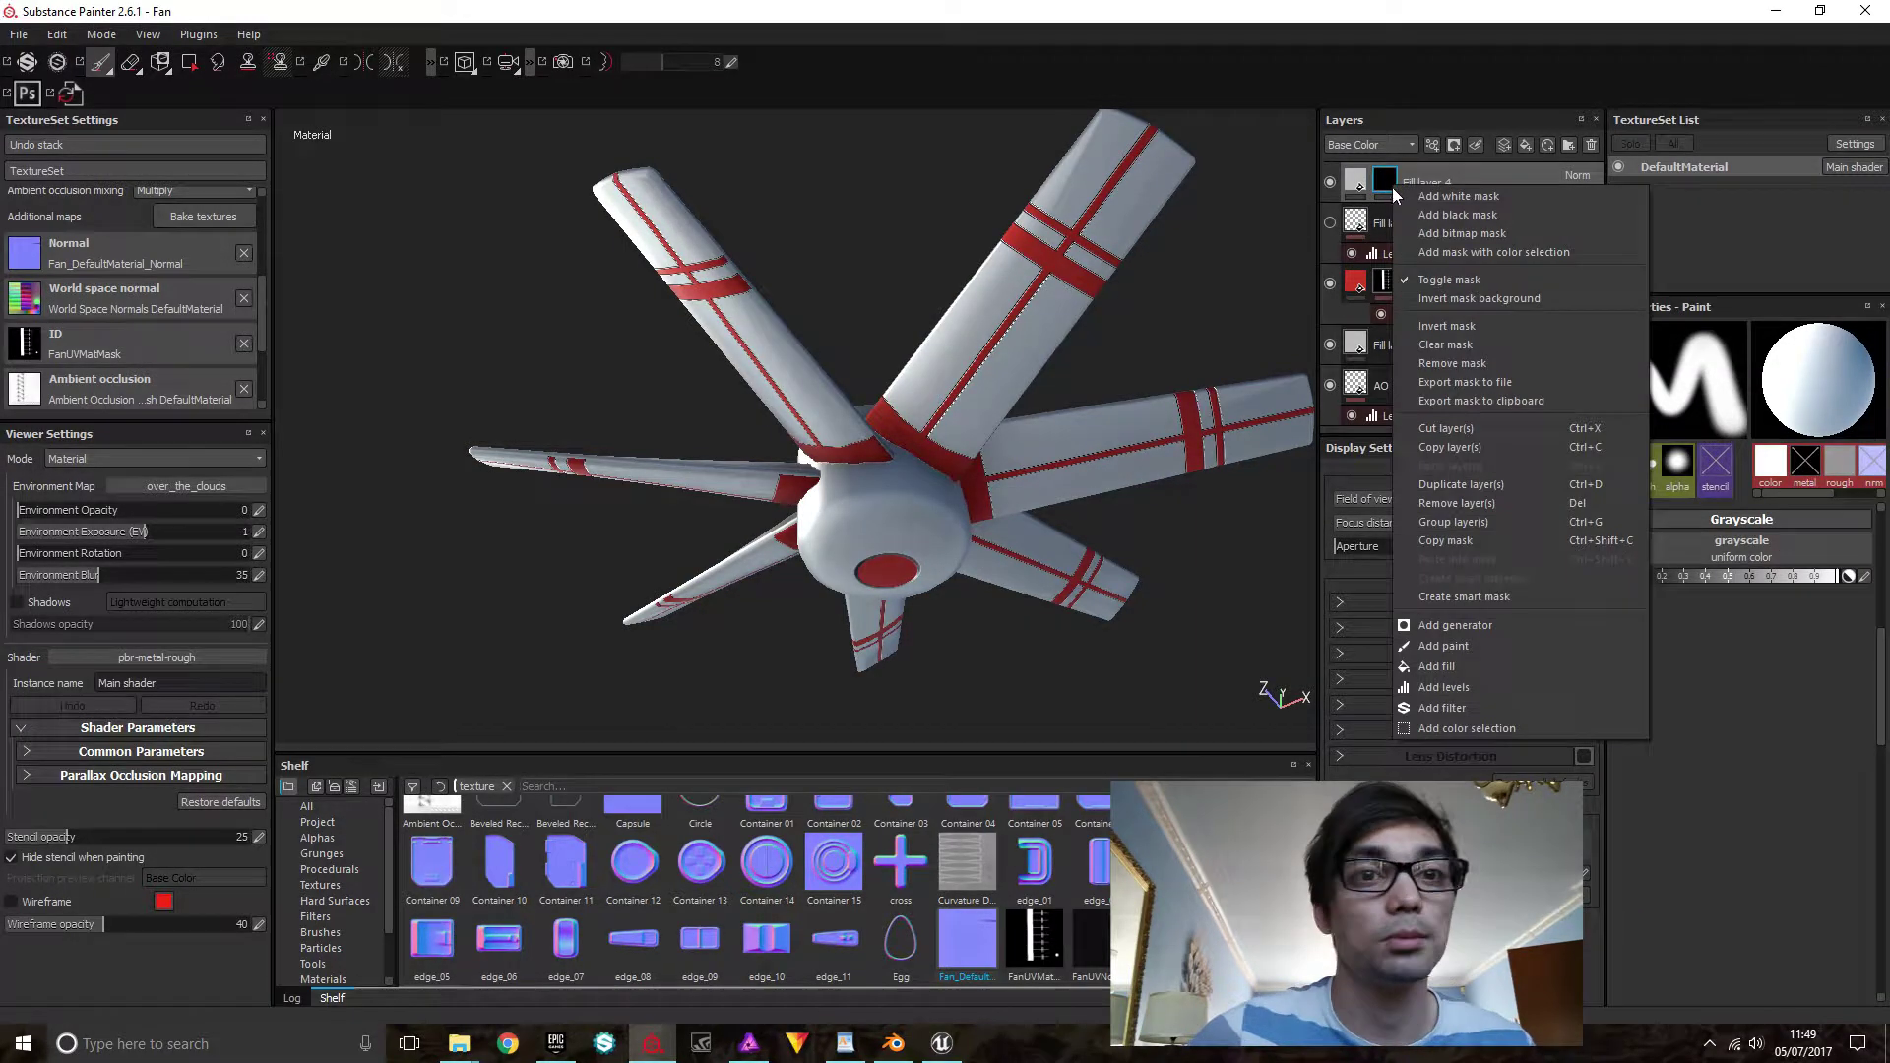
left_click(1453, 625)
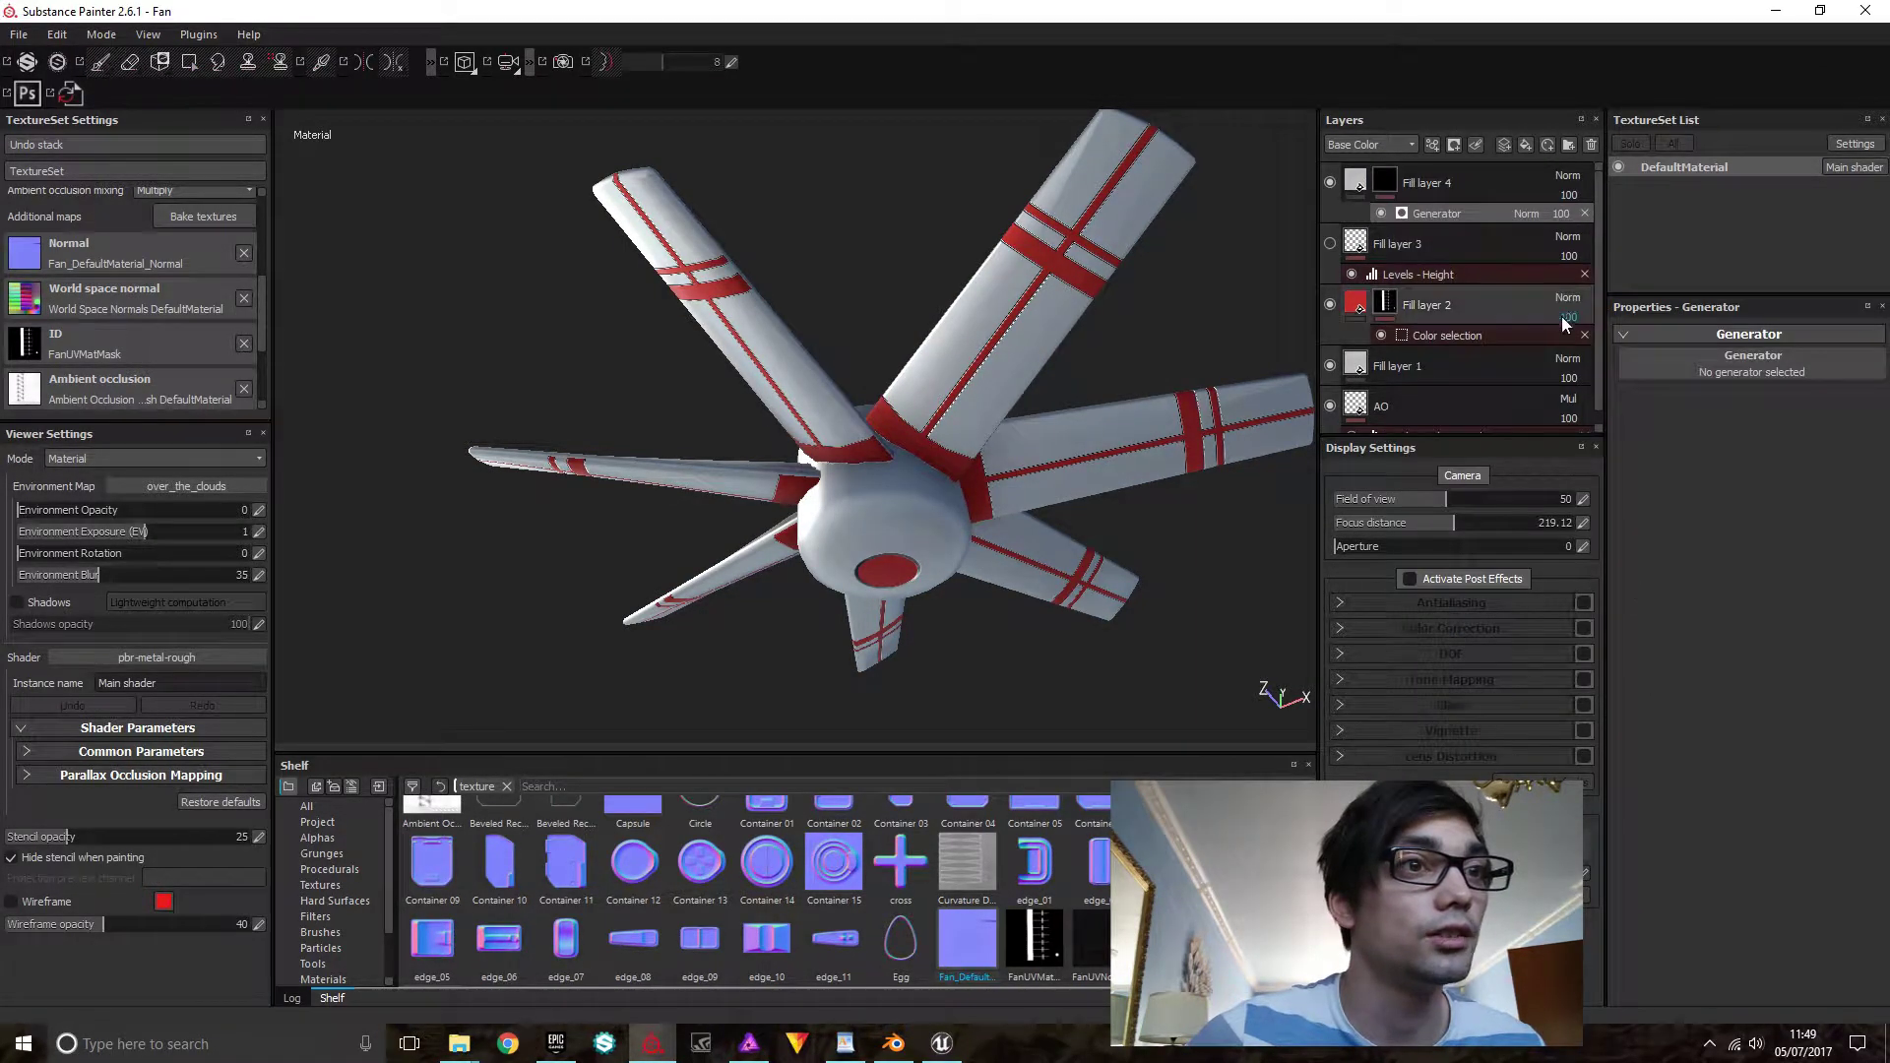
left_click(1704, 374)
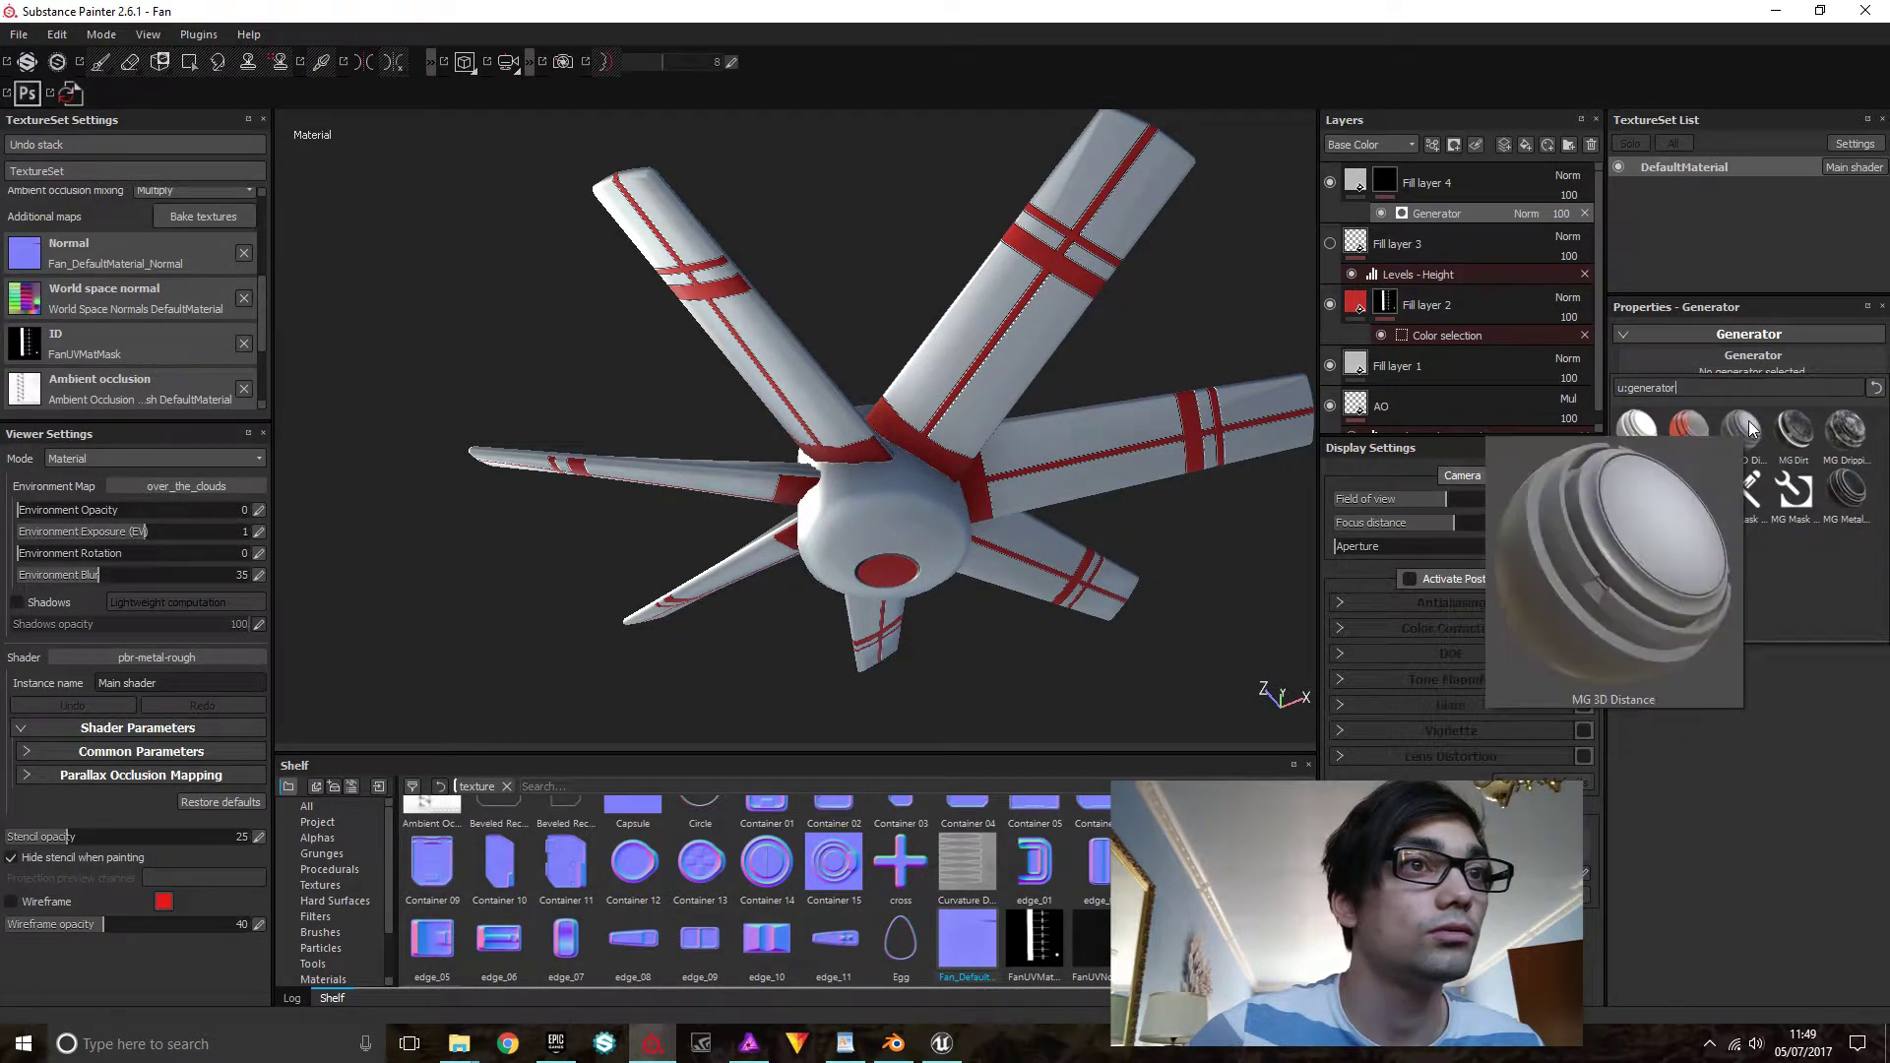
left_click(1804, 427)
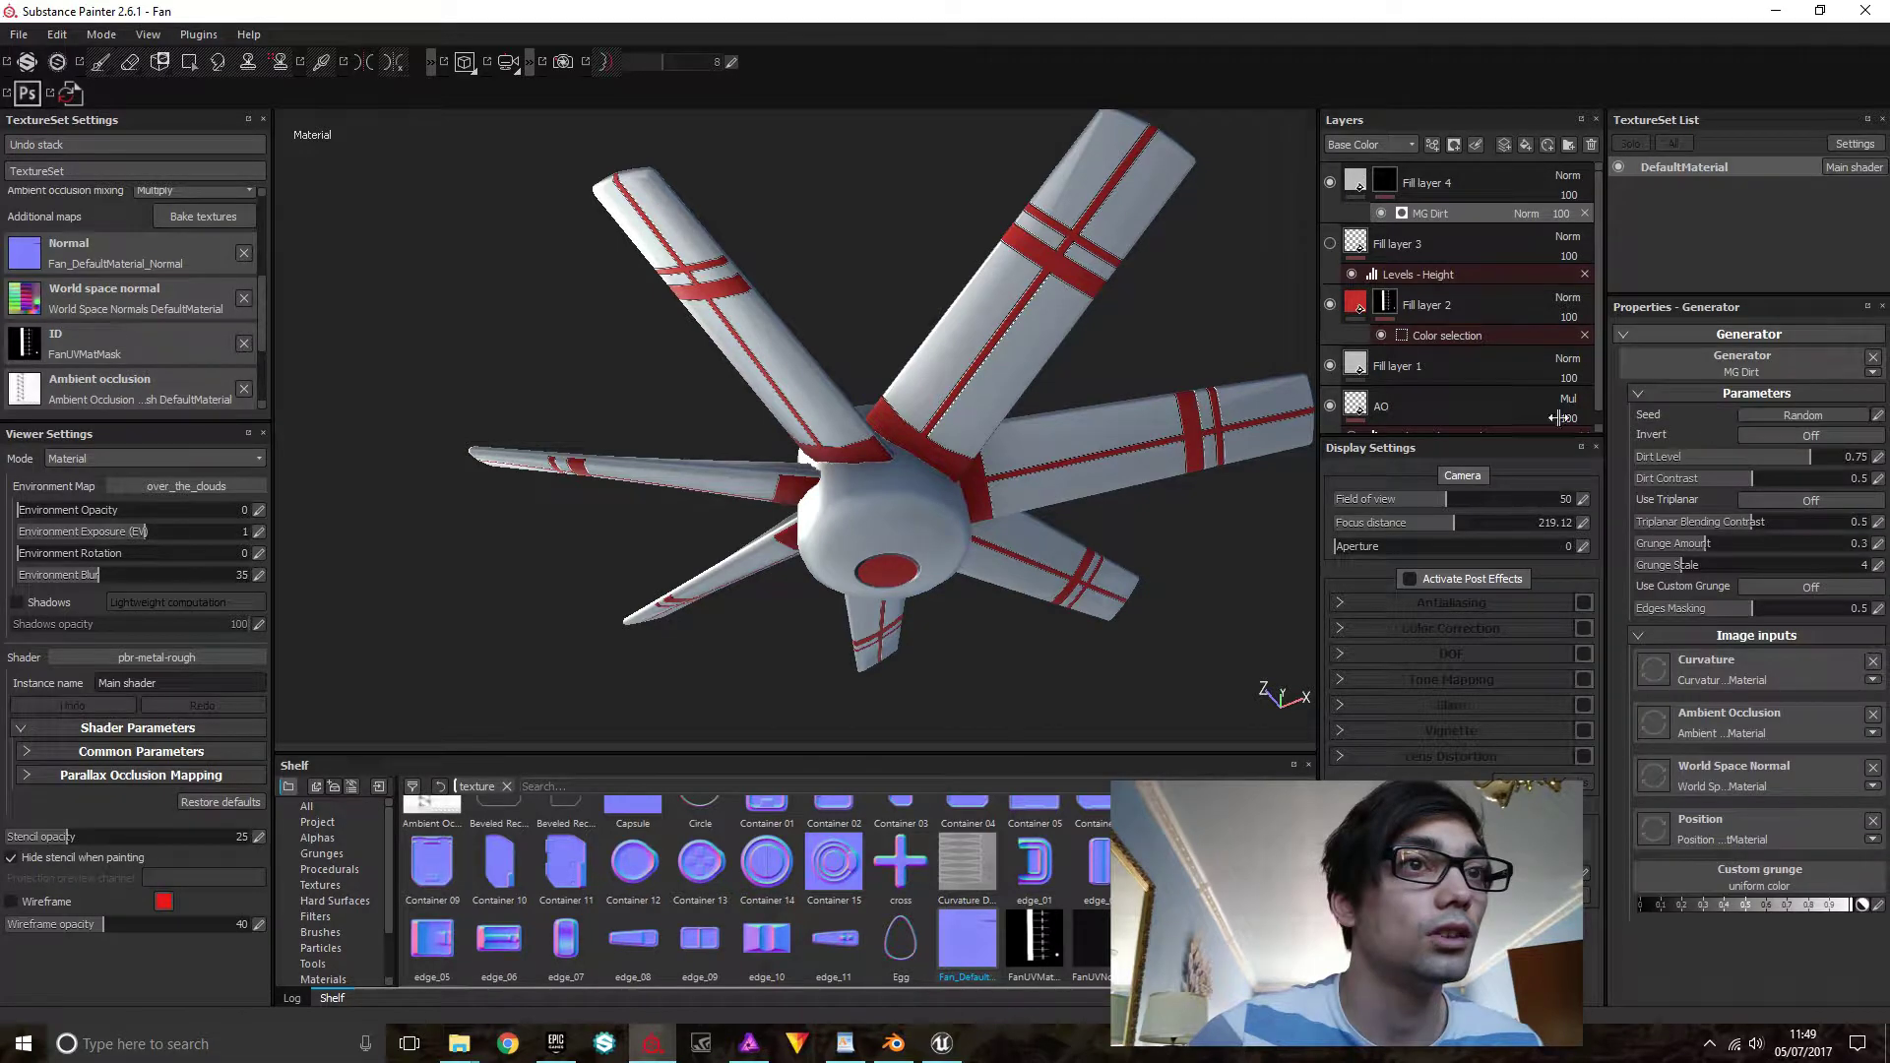
left_click_drag(1170, 358, 1122, 425, "alt")
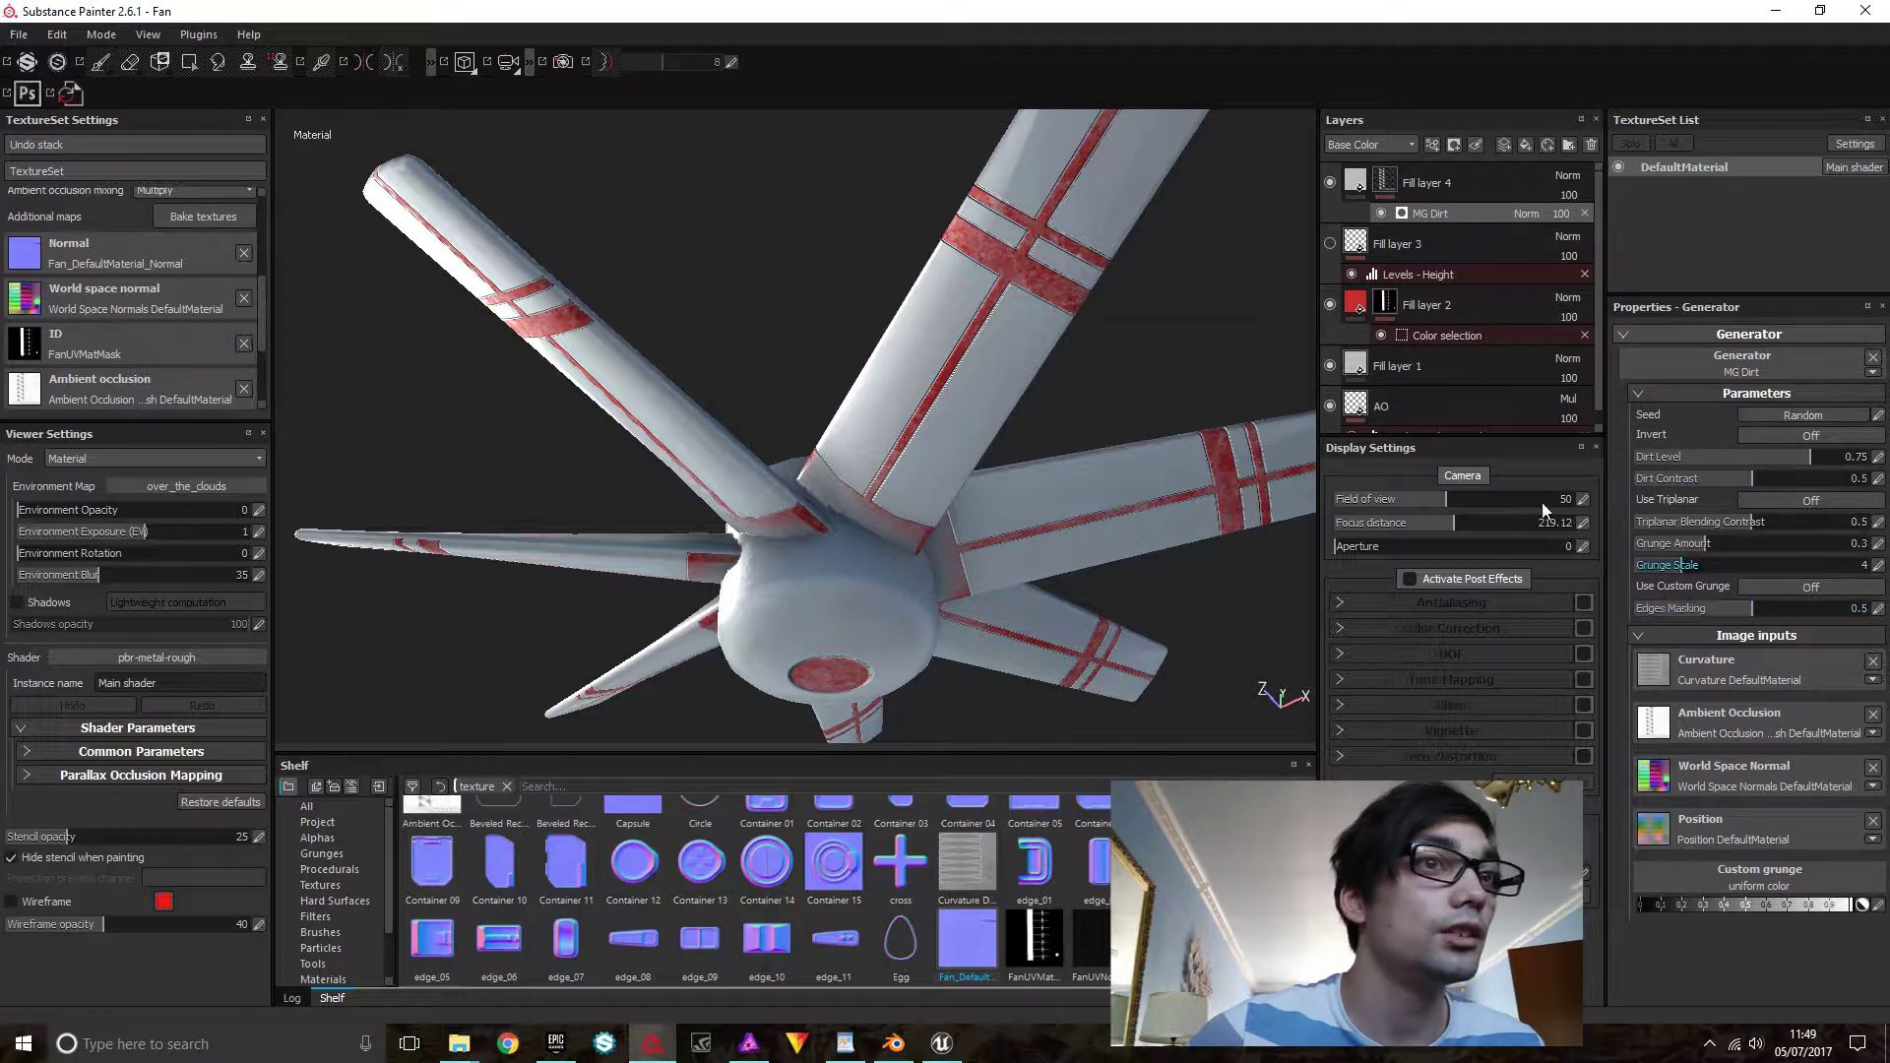
Set the base color of Fill layer 4 to a dark rust brown, about R 0.179, G 0.041, B 0.010
left_click(1352, 187)
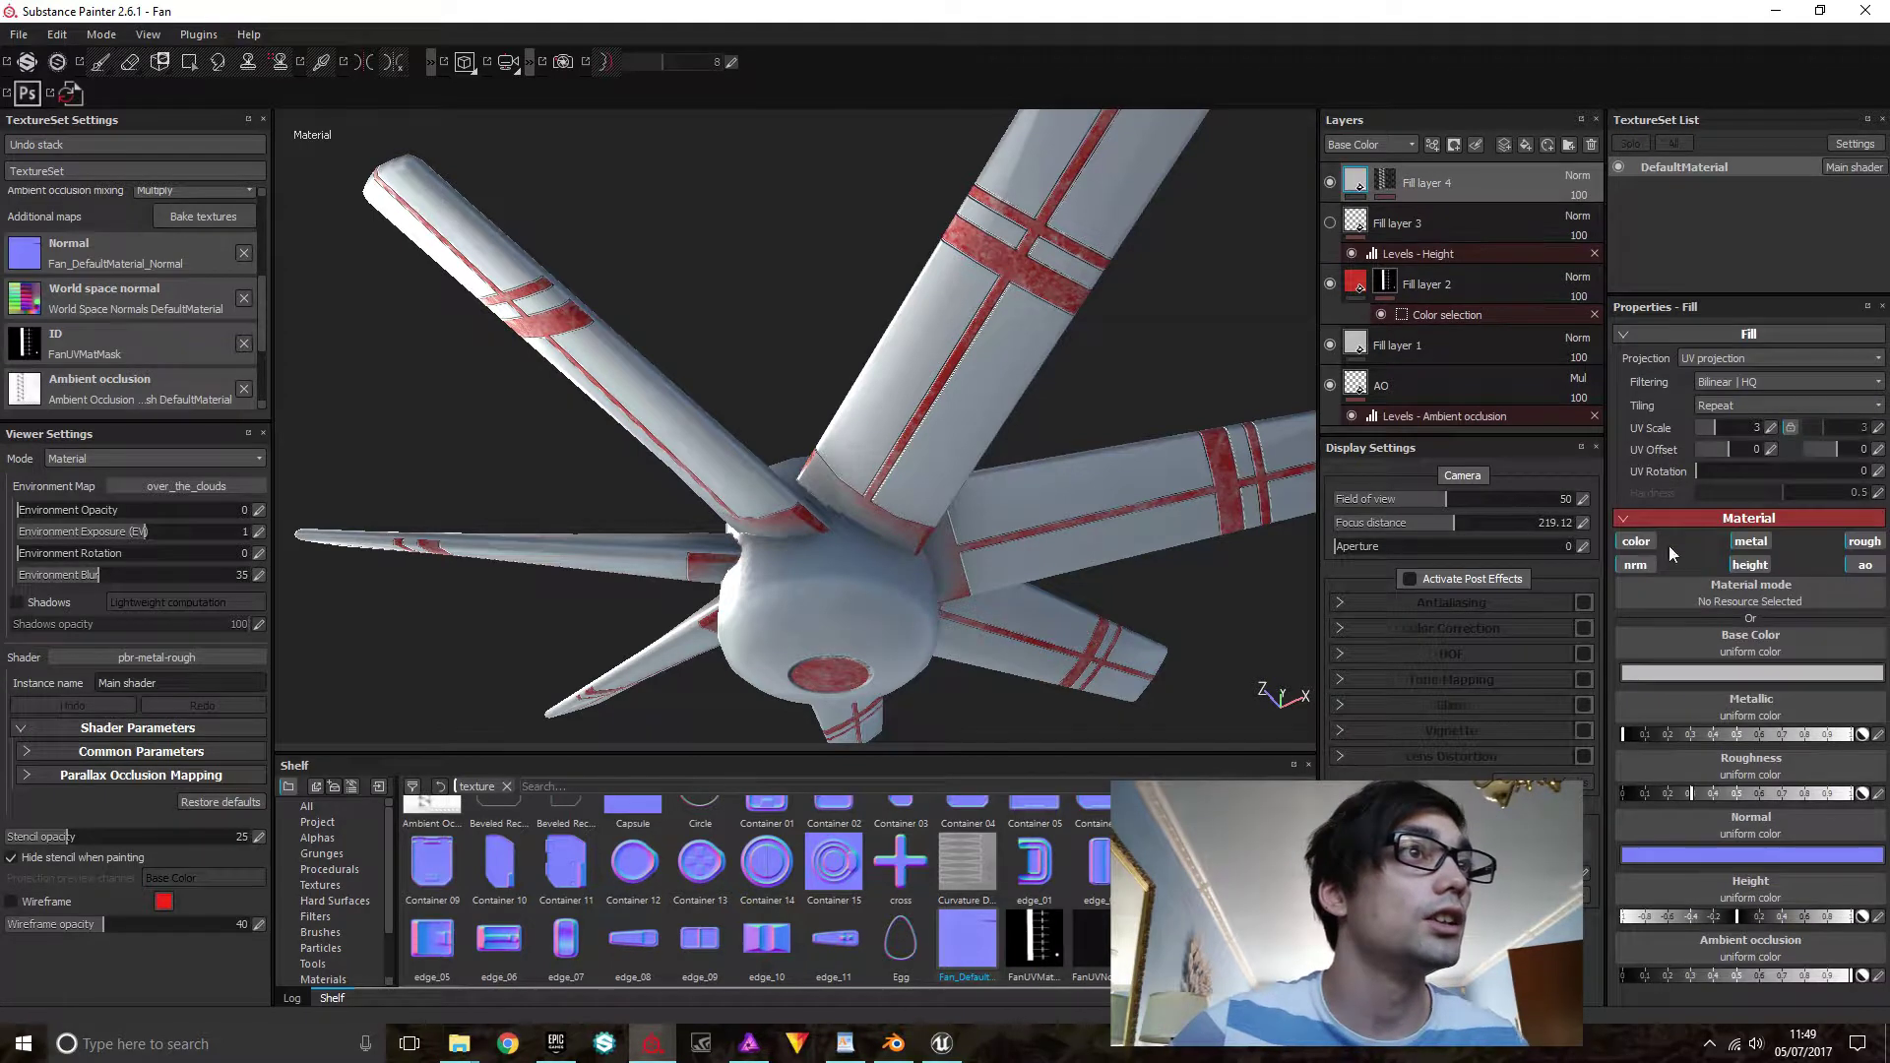
left_click(1738, 671)
left_click_drag(1676, 665, 1706, 665)
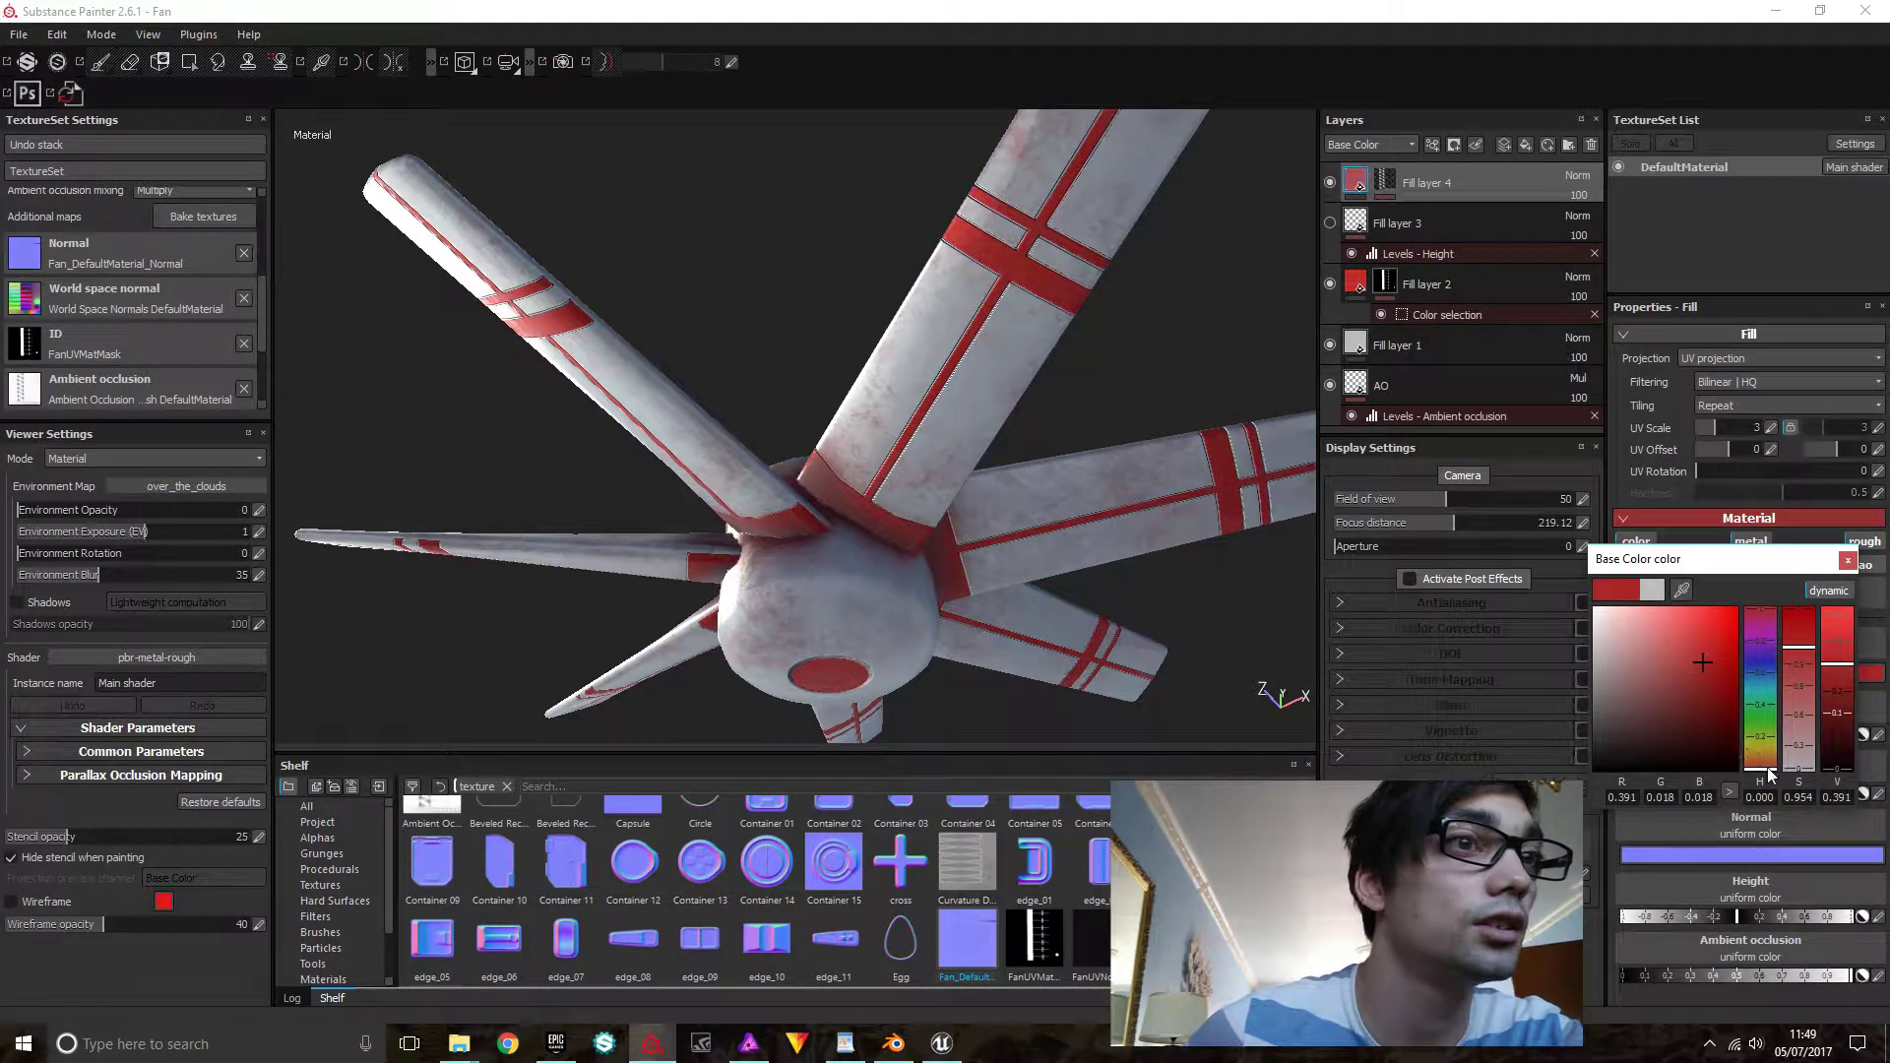
left_click_drag(1769, 775, 1775, 773)
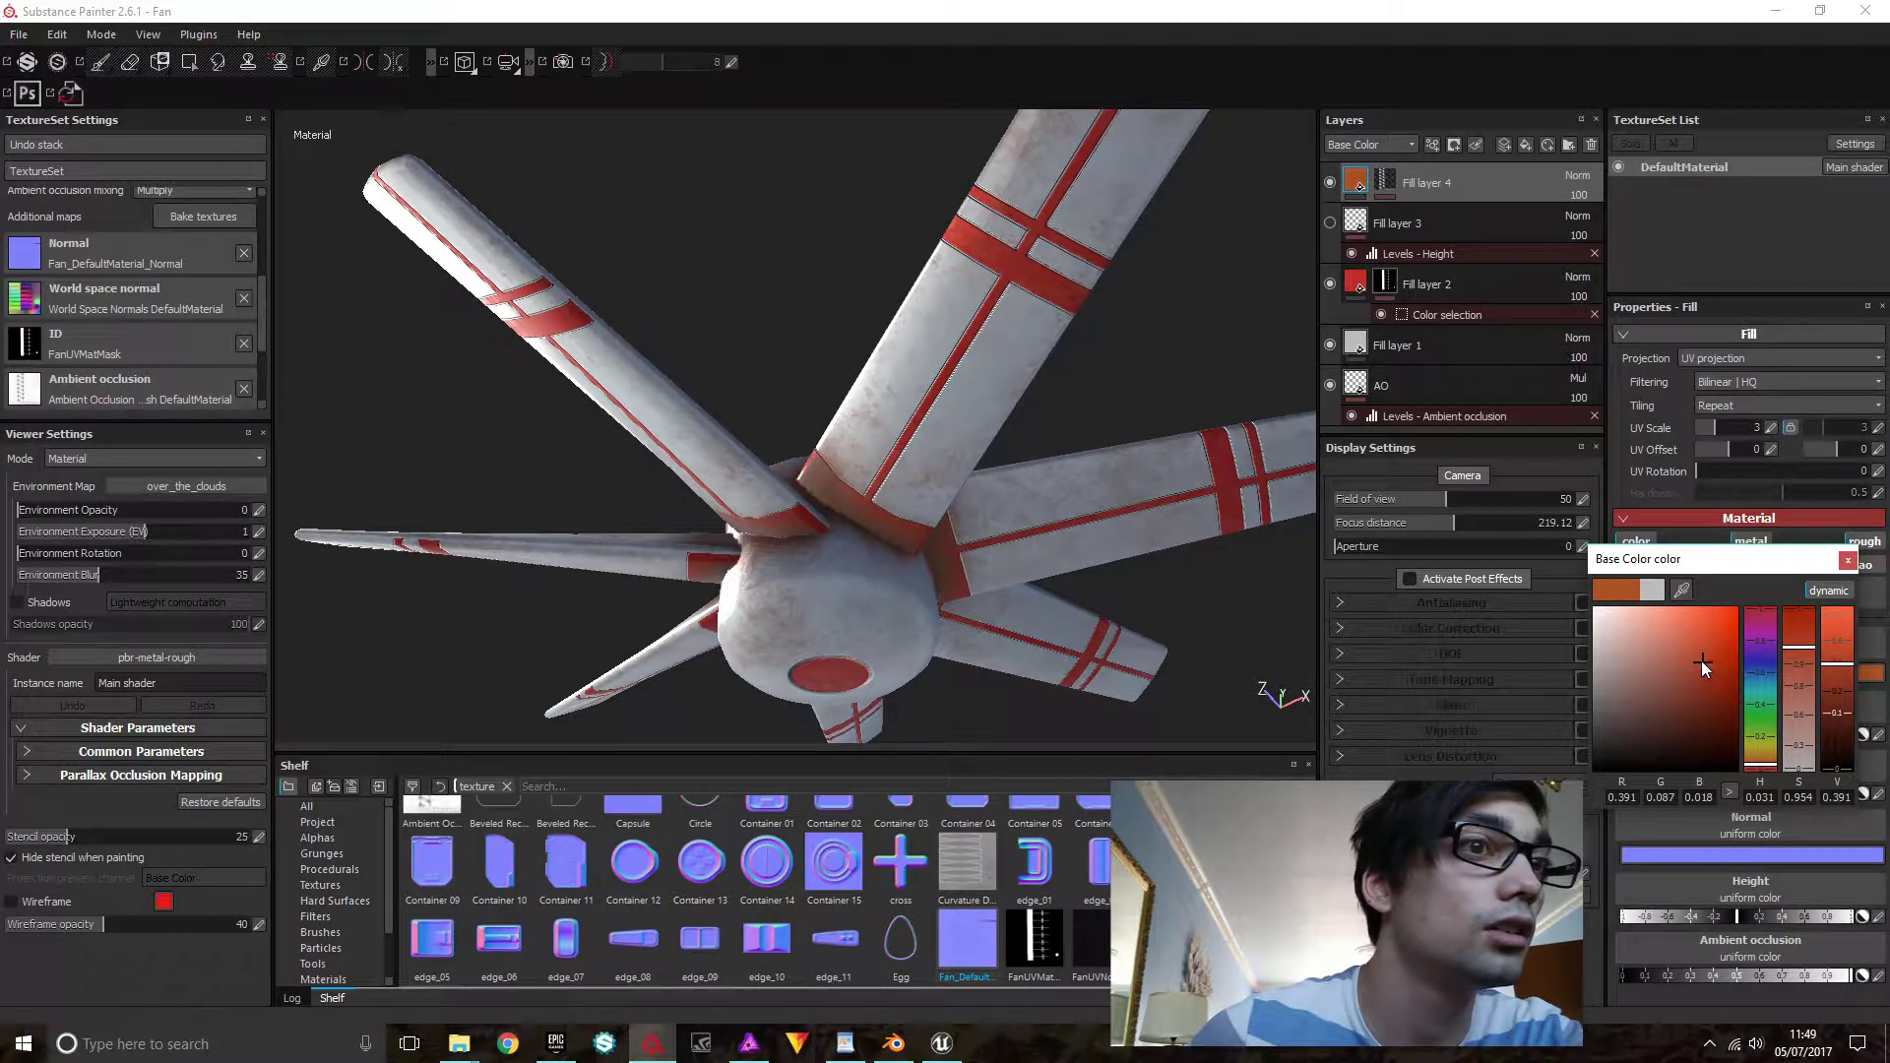
left_click_drag(1702, 663, 1699, 668)
mouse_move(1837, 671)
left_mouse_down()
mouse_move(1838, 736)
mouse_move(1840, 702)
left_mouse_up()
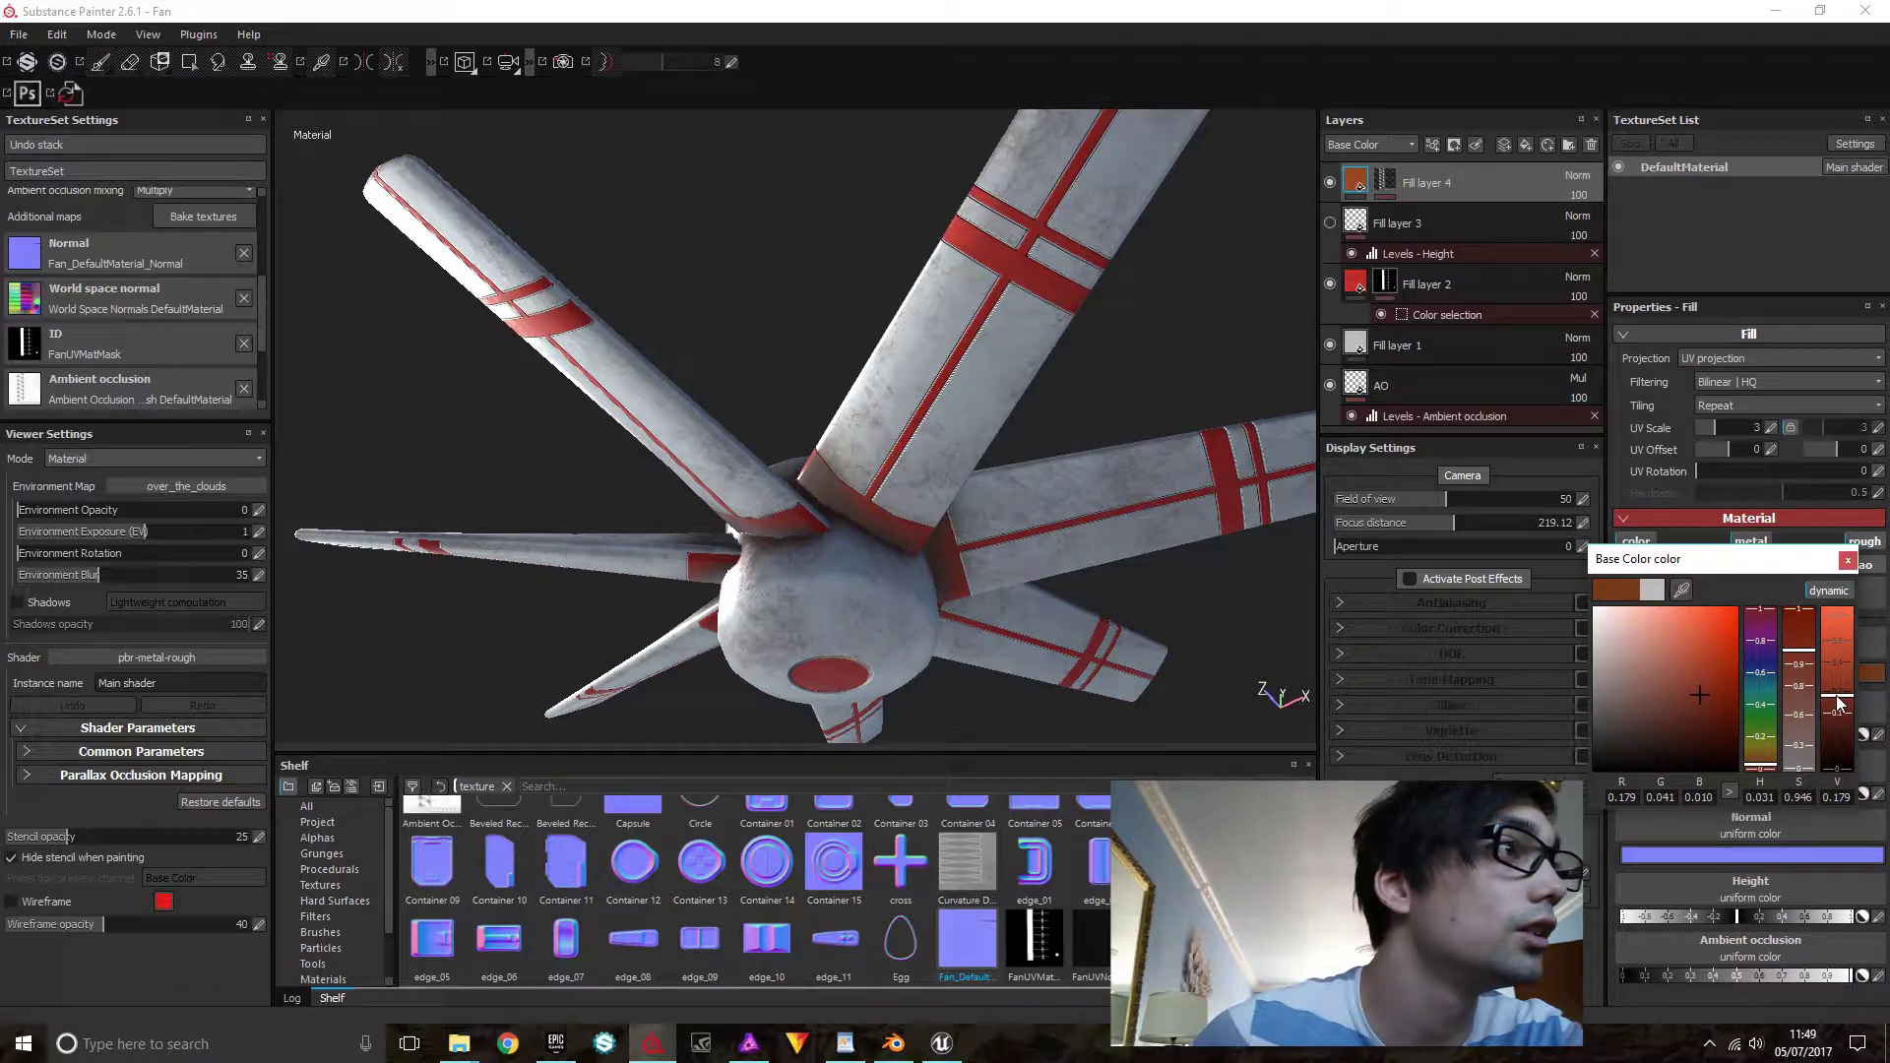
left_click(1847, 561)
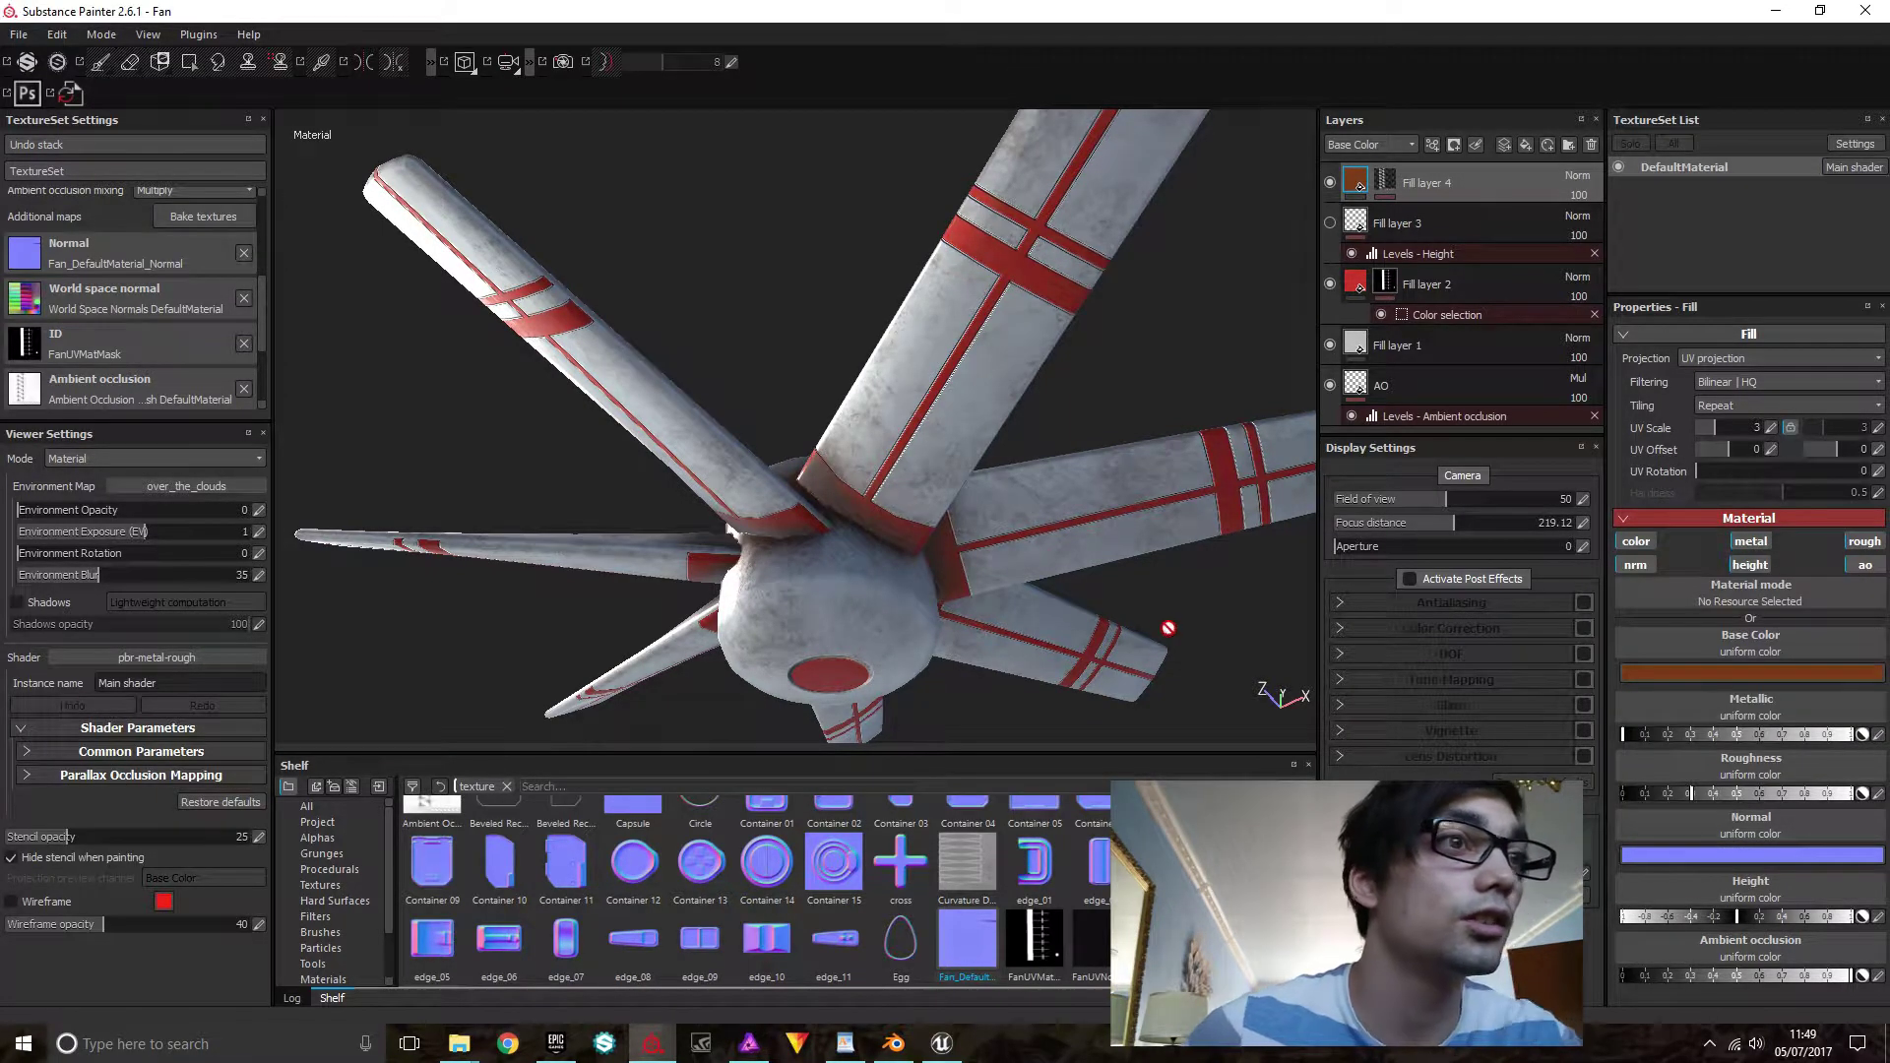
In the MG Dirt generator on Fill layer 4, set Dirt Contrast to 0.62 and Dirt Level to 0.51
left_click_drag(1110, 629, 1173, 565, "alt")
scroll(1124, 544, "up", 5)
scroll(1125, 545, "down", 1)
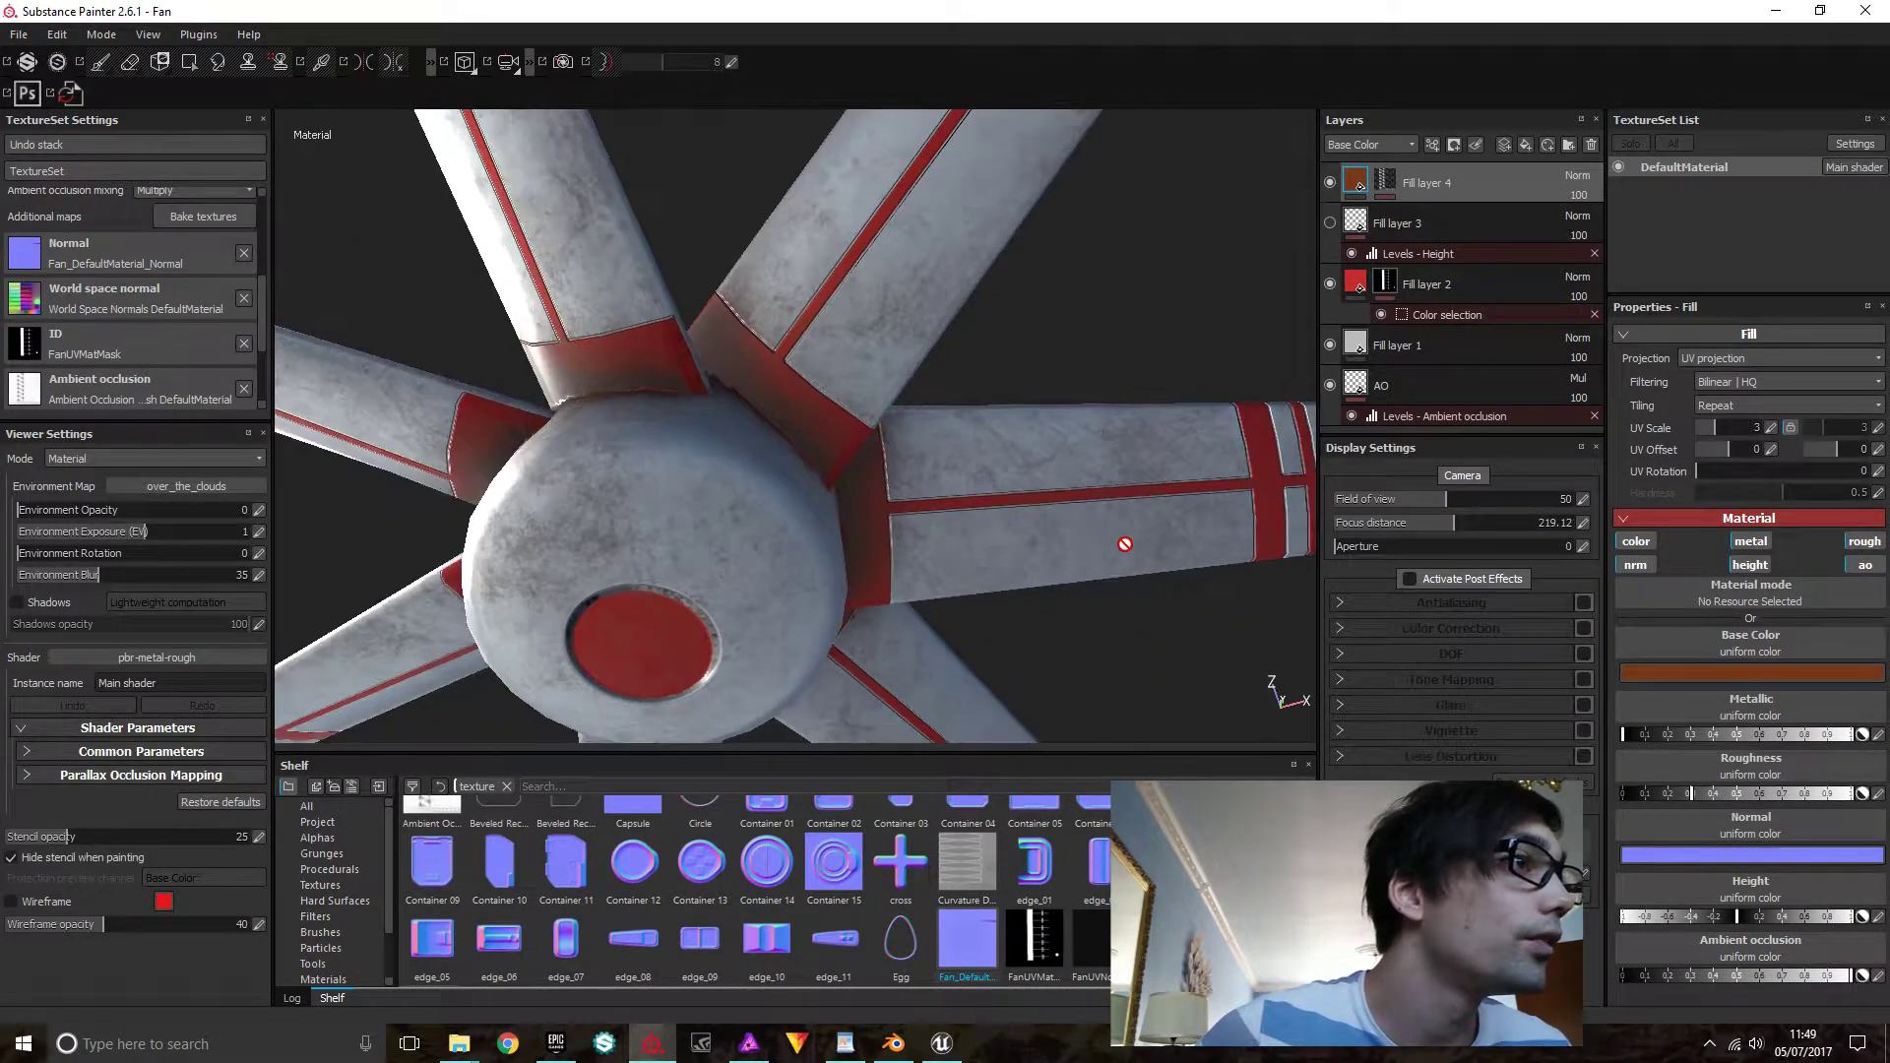
middle_click_drag(1031, 476, 1065, 562, "alt")
left_click(1389, 183)
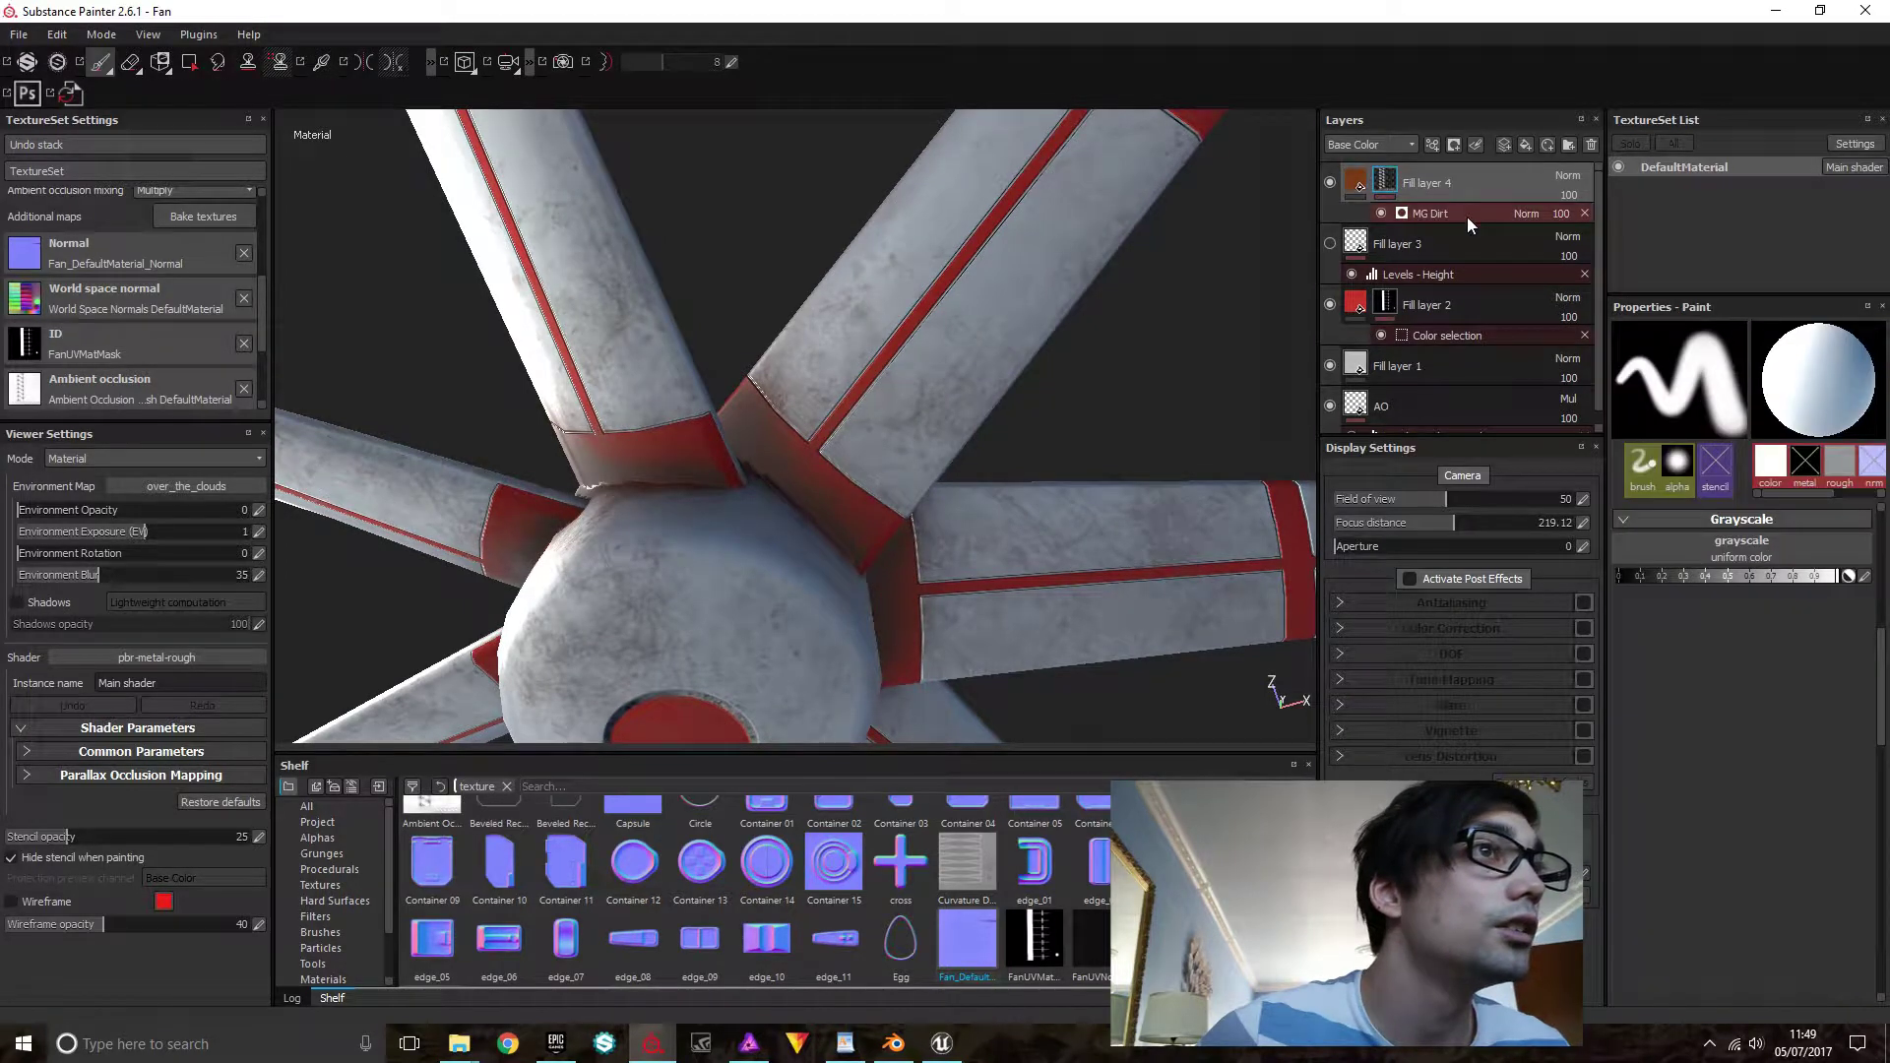
left_click(1467, 217)
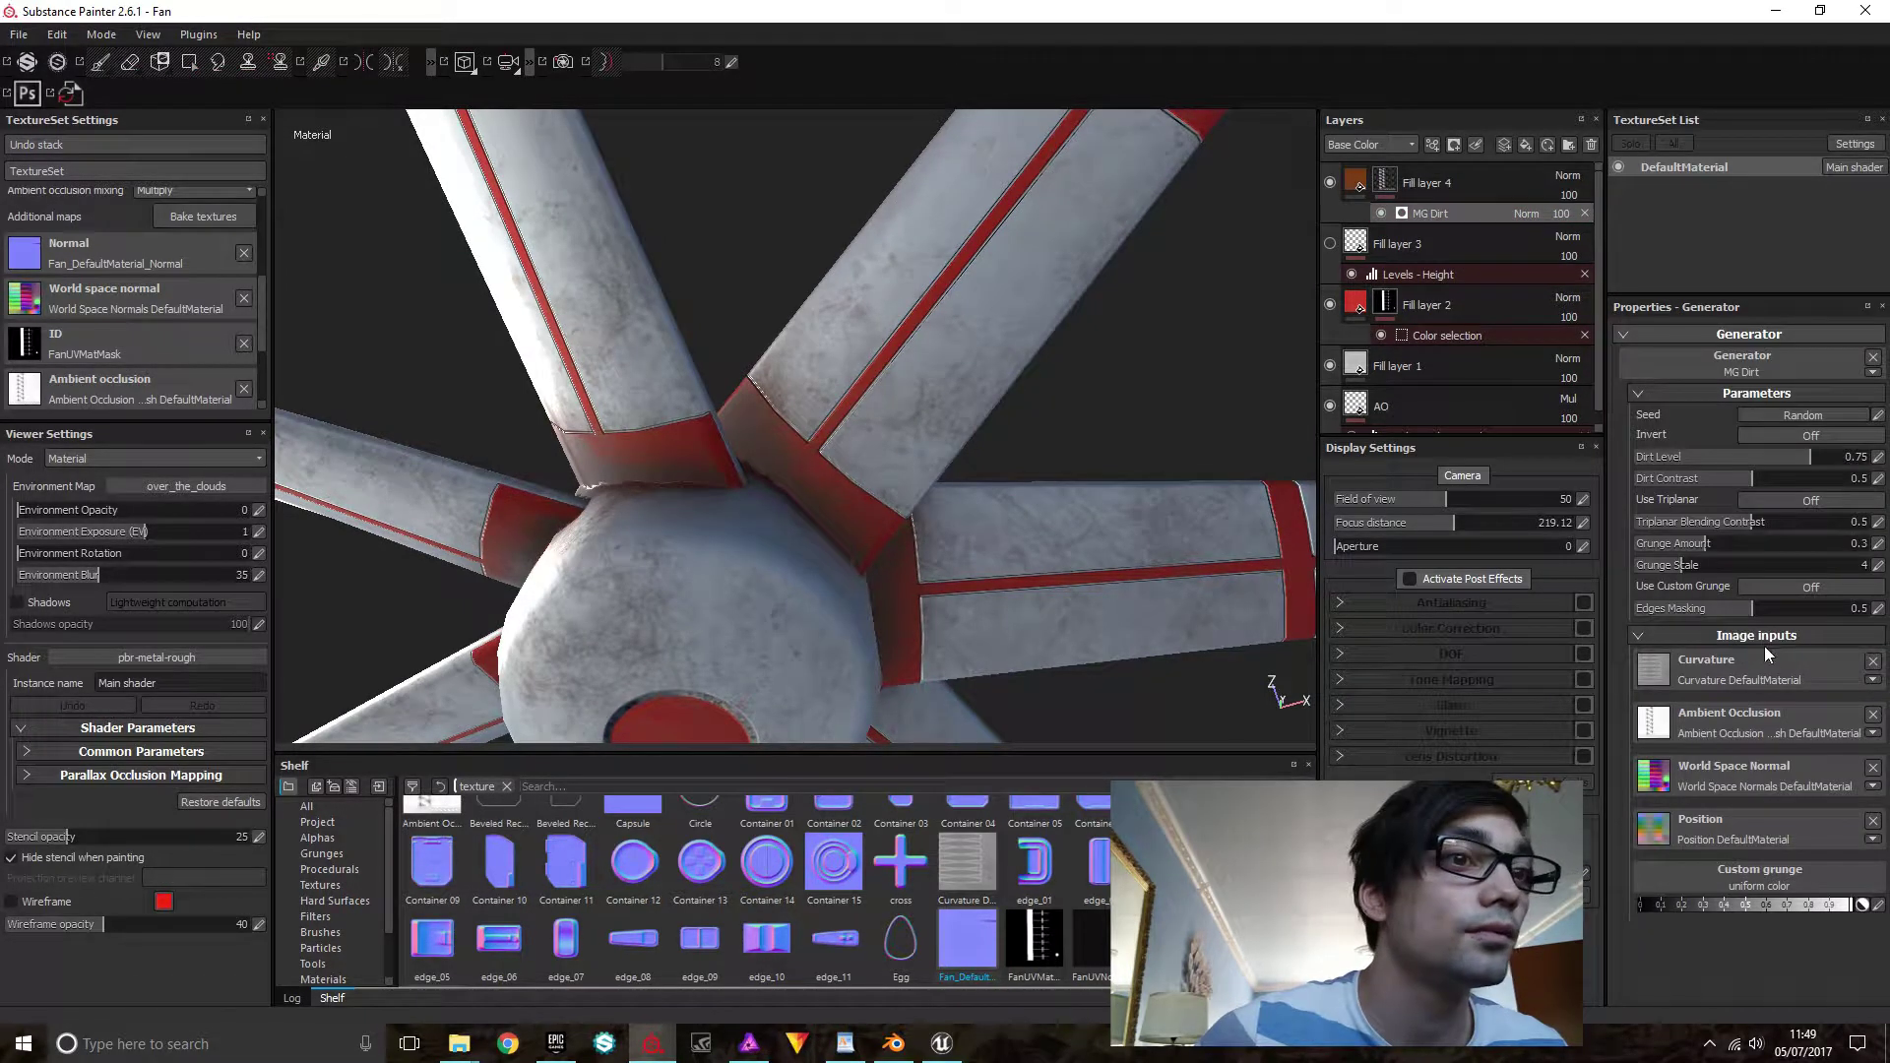
left_click_drag(1801, 455, 1780, 455)
left_click_drag(1187, 428, 1172, 481, "alt")
left_click_drag(1105, 404, 1152, 393, "alt")
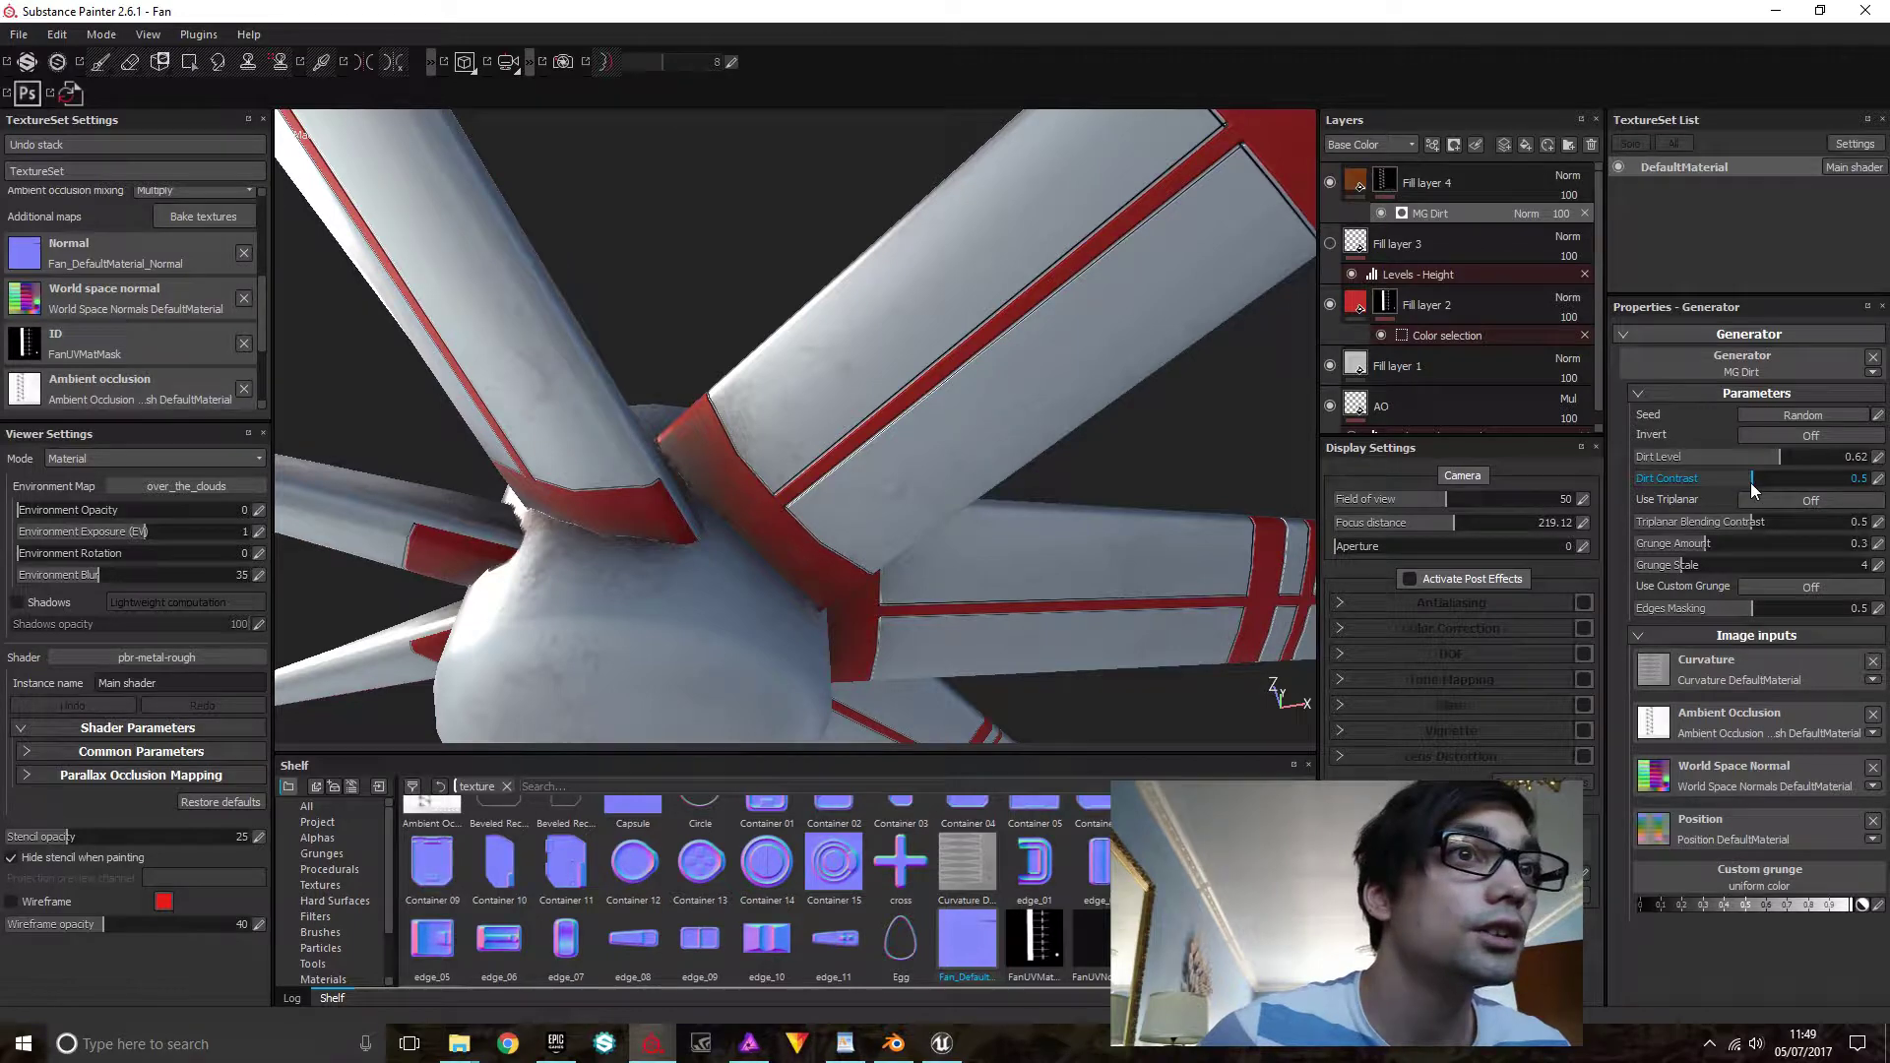
left_click_drag(1709, 485, 1769, 497)
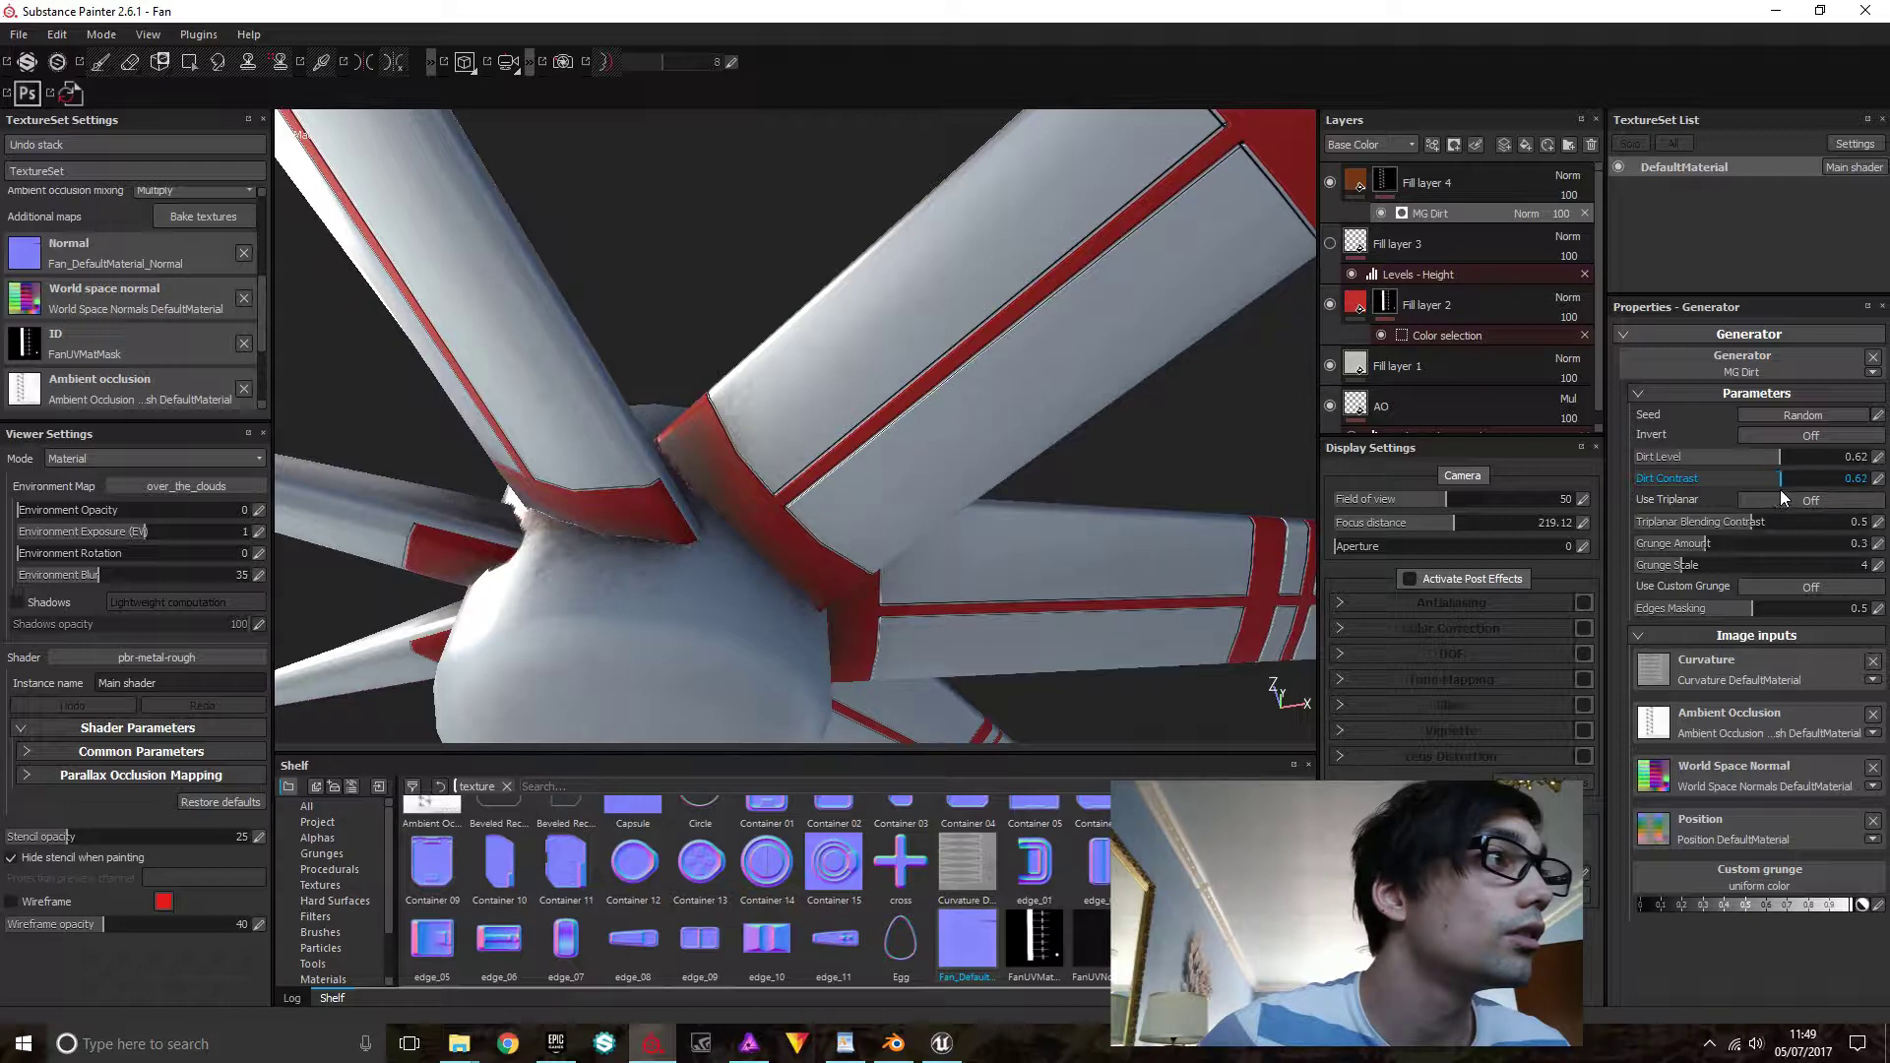
left_click_drag(1764, 457, 1752, 454)
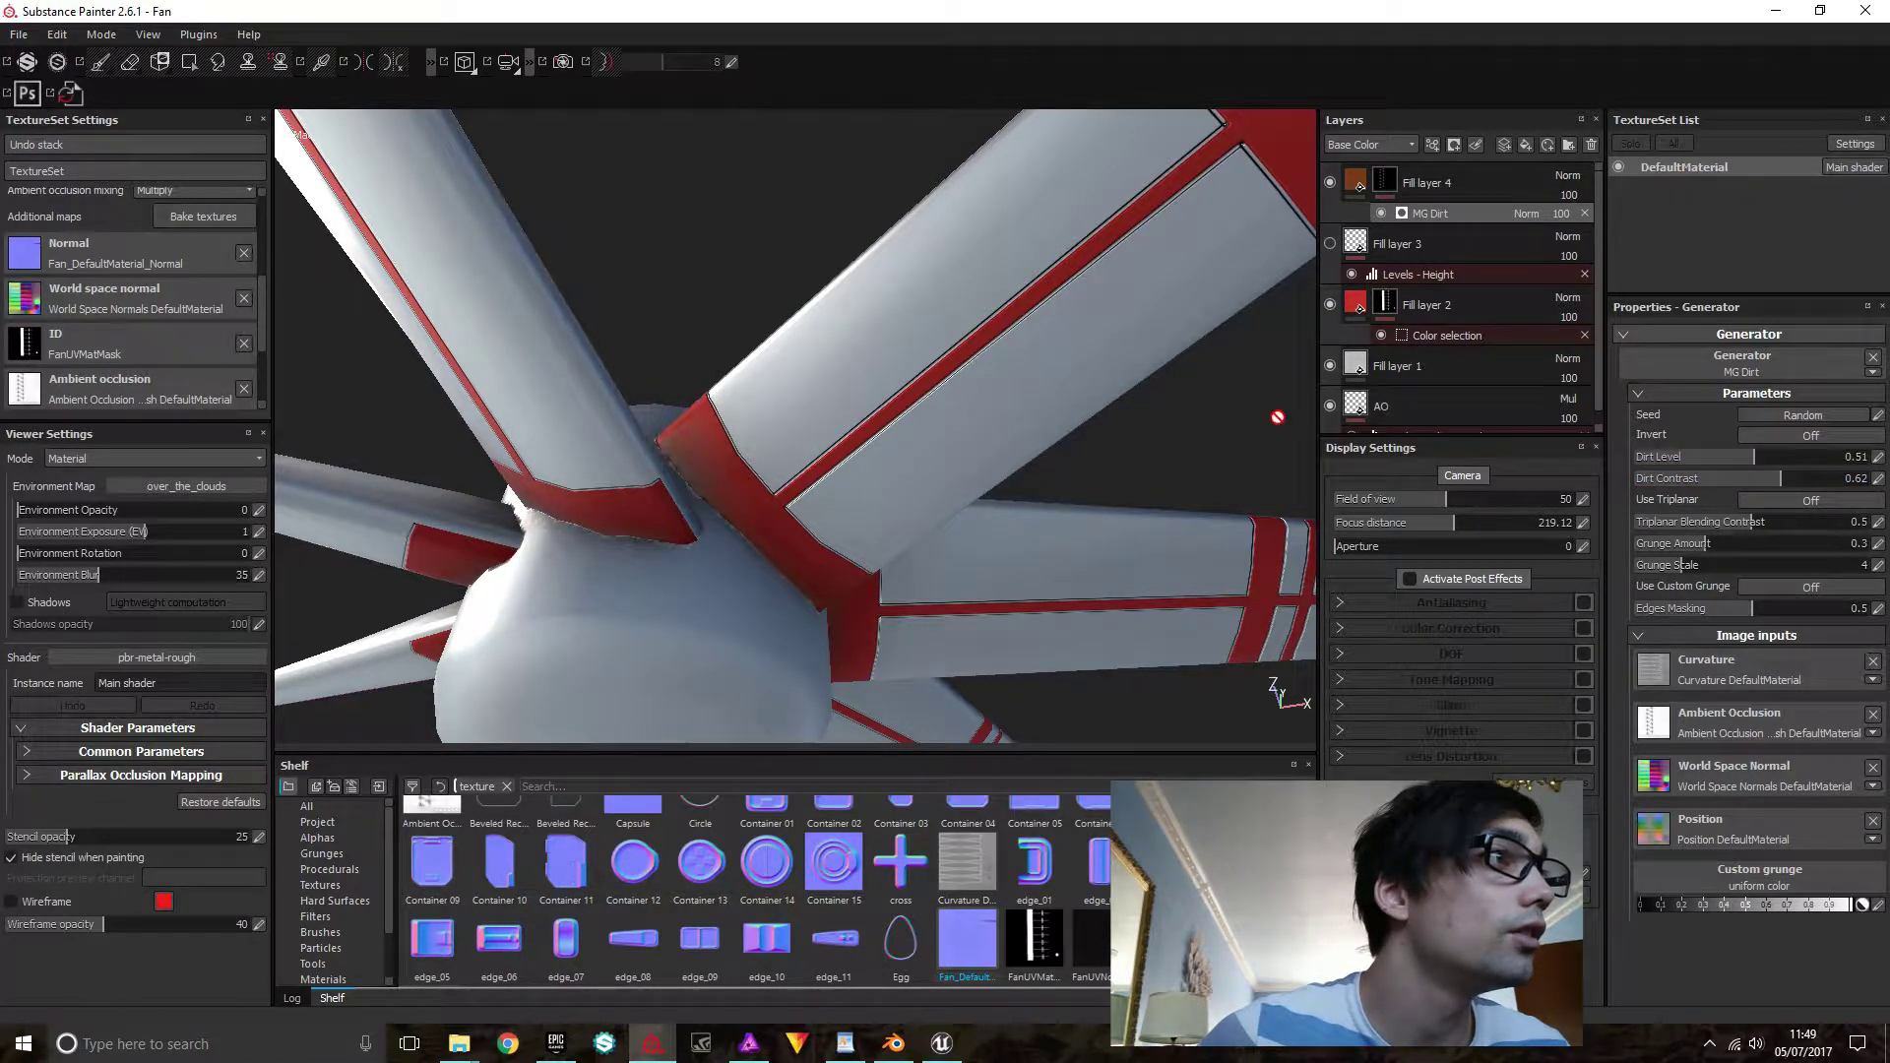
Check the dirt where the blades meet the hub, and readjust Dirt Level to 0.6 and Dirt Contrast to 0.57
left_click_drag(1274, 417, 971, 490, "alt")
scroll(970, 489, "down", 6)
left_click_drag(962, 624, 1055, 580, "alt")
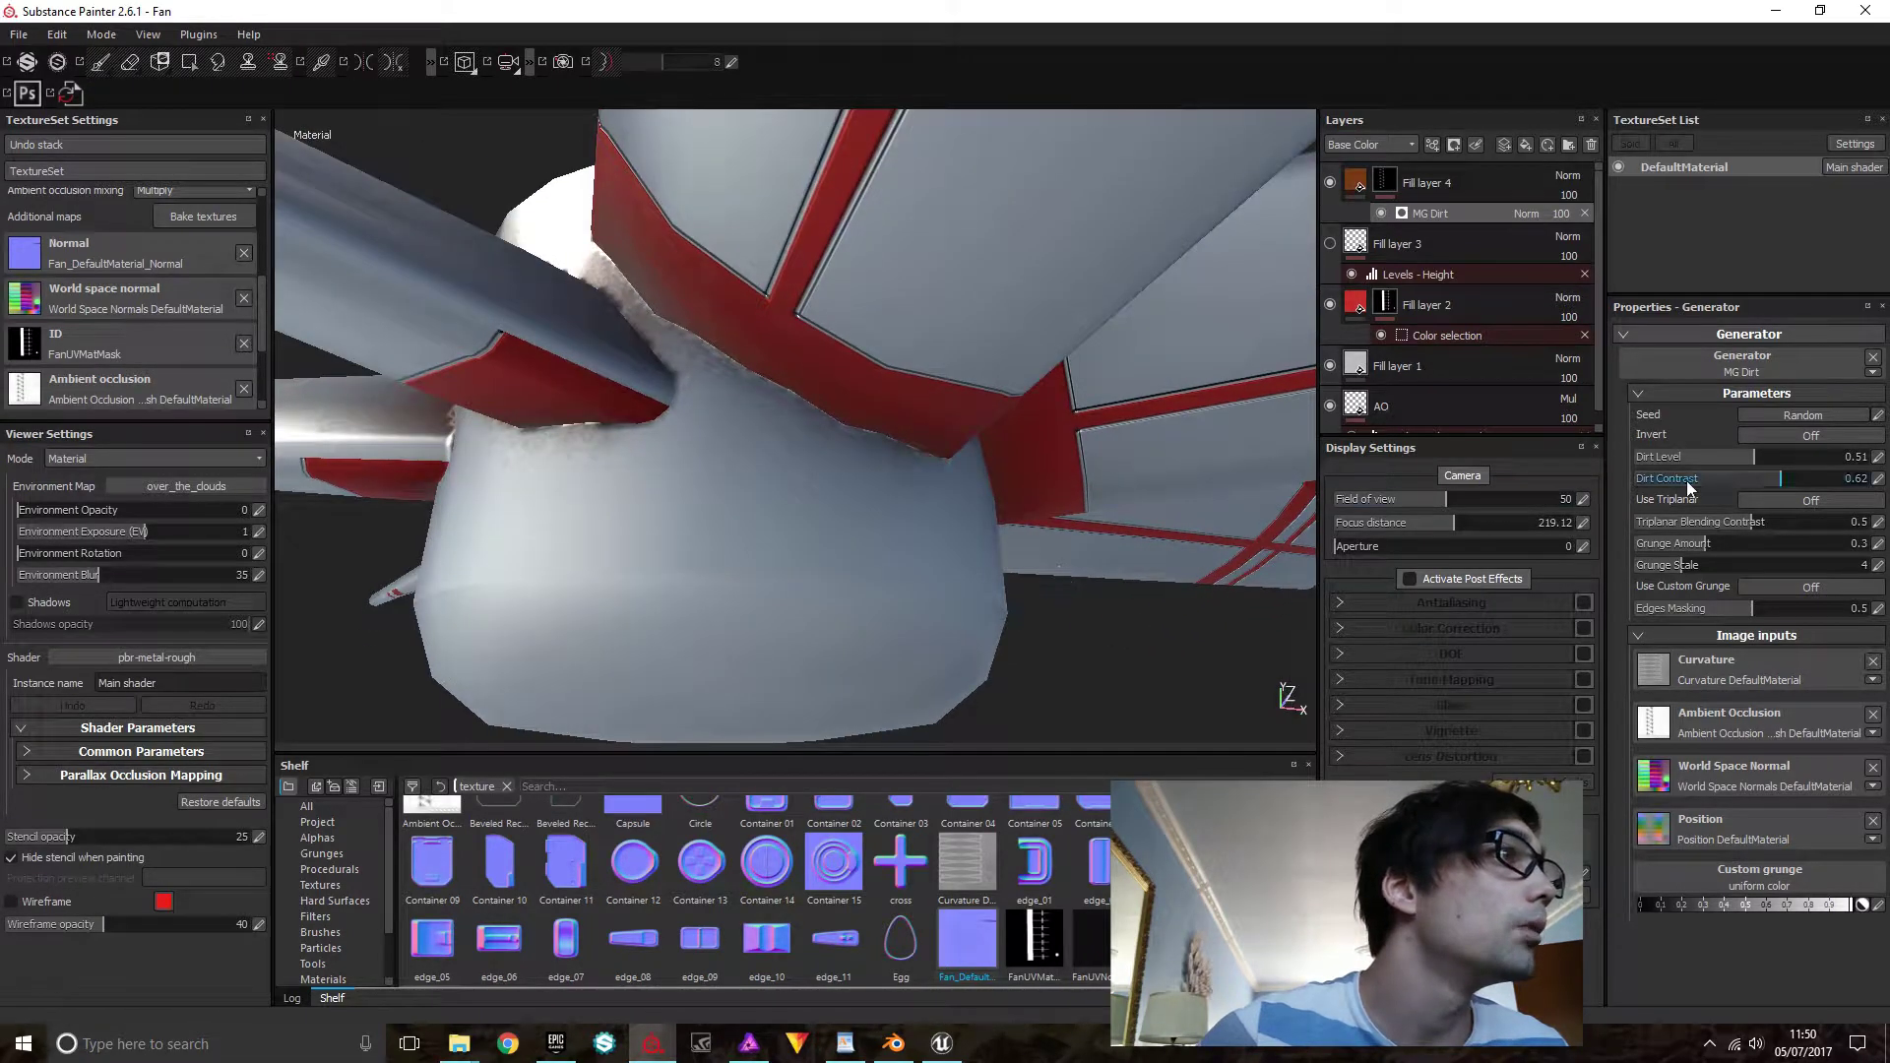
left_click_drag(1756, 453, 1748, 491)
scroll(1116, 480, "down", 5)
left_click_drag(1104, 597, 1139, 434, "alt")
middle_click_drag(1139, 434, 1137, 649, "alt")
scroll(953, 557, "up", 5)
scroll(921, 536, "down", 6)
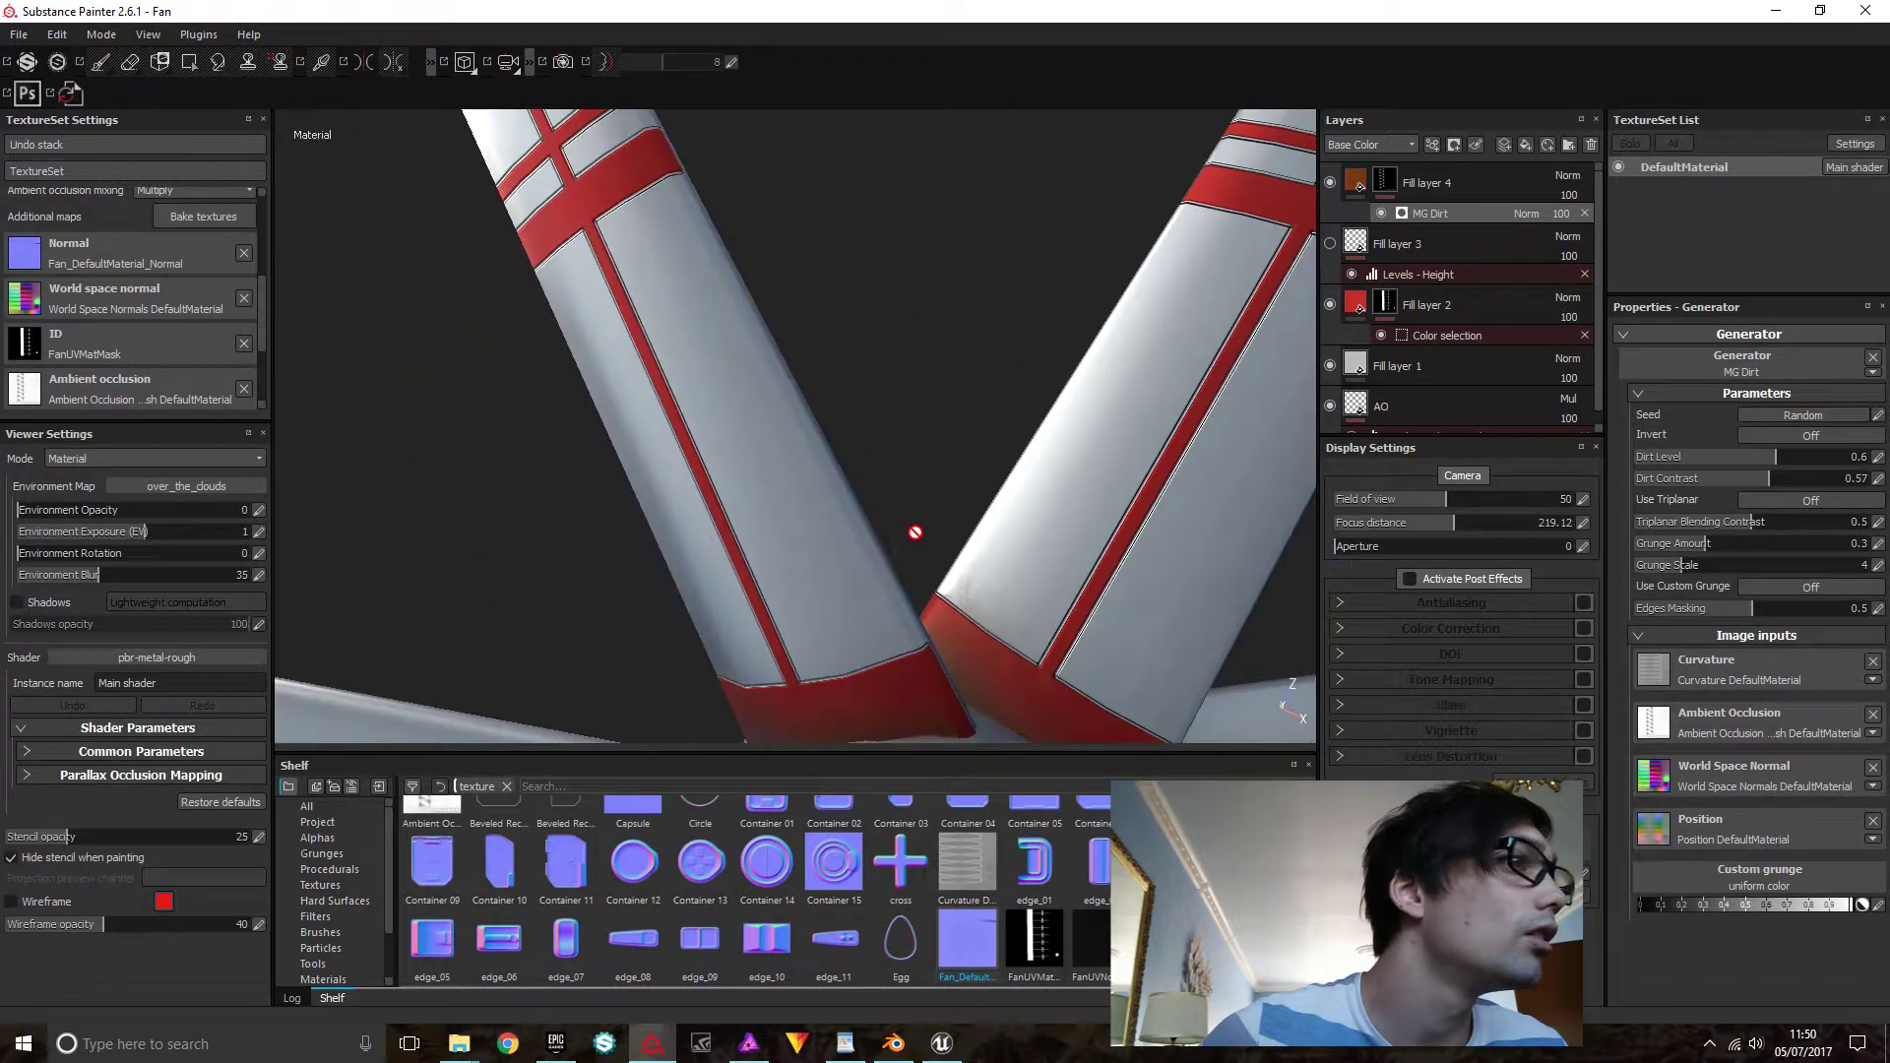
Add another fill layer above the dirt layer and give it a white mask
mouse_move(911, 532)
left_mouse_down("alt")
mouse_move(946, 459)
mouse_move(969, 478)
mouse_move(942, 543)
mouse_move(931, 531)
left_mouse_up("alt")
left_click(1525, 144)
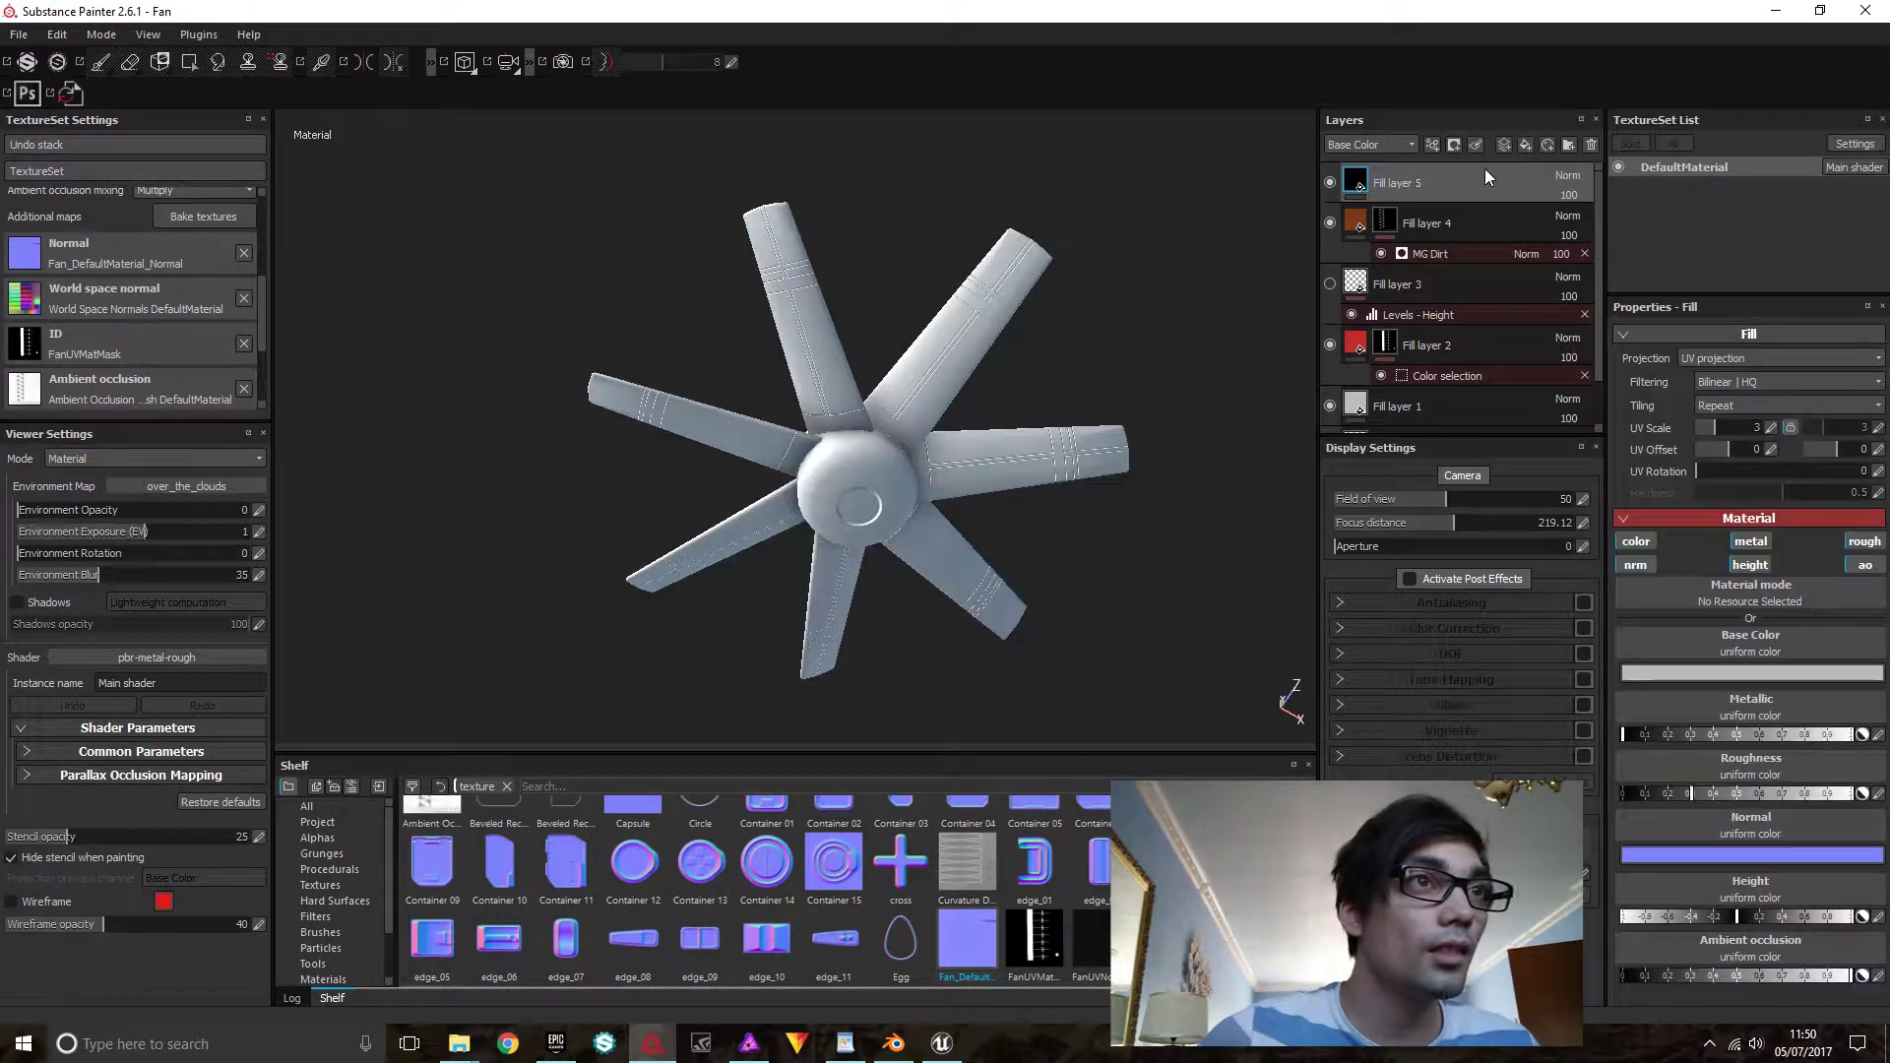
mouse_move(1360, 189)
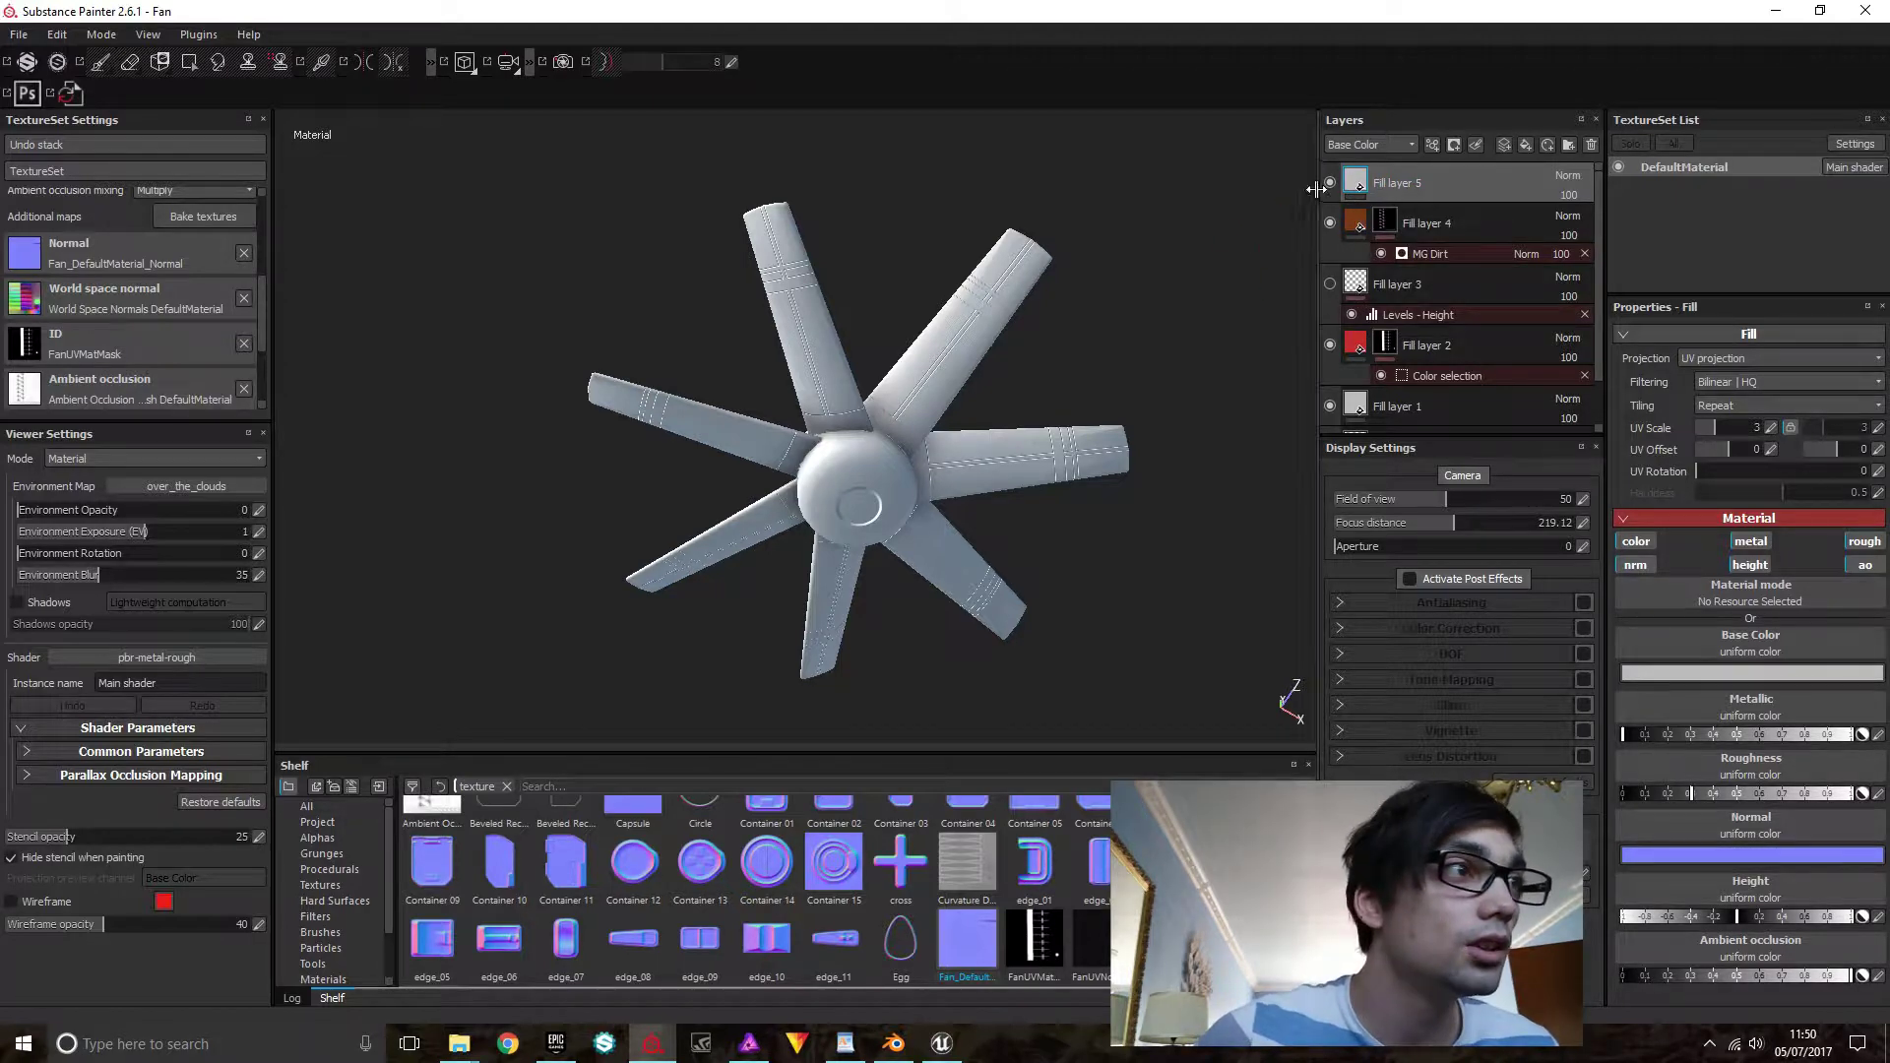
right_click(1357, 184)
left_click(1427, 191)
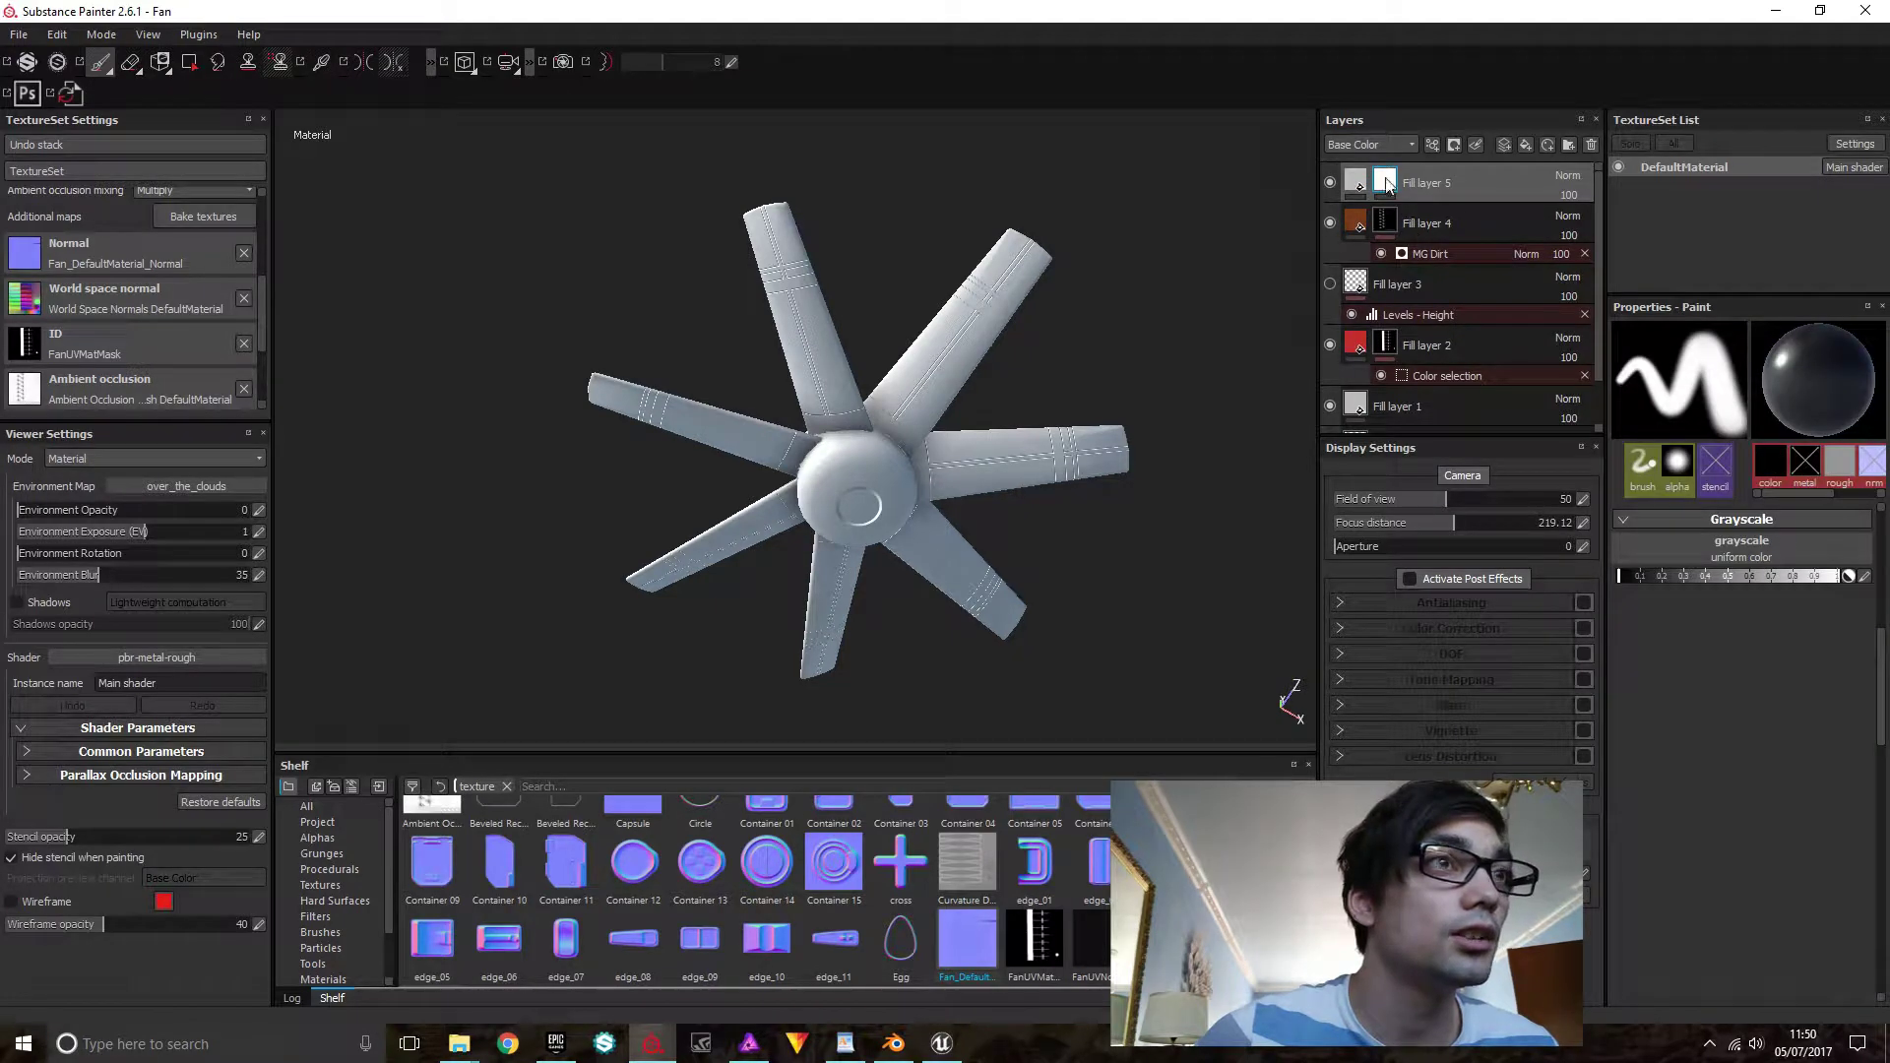
Add a generator to the mask of Fill layer 5 and set it to MG Metal Edge Wear
right_click(1385, 181)
left_click(1514, 618)
left_click(1772, 360)
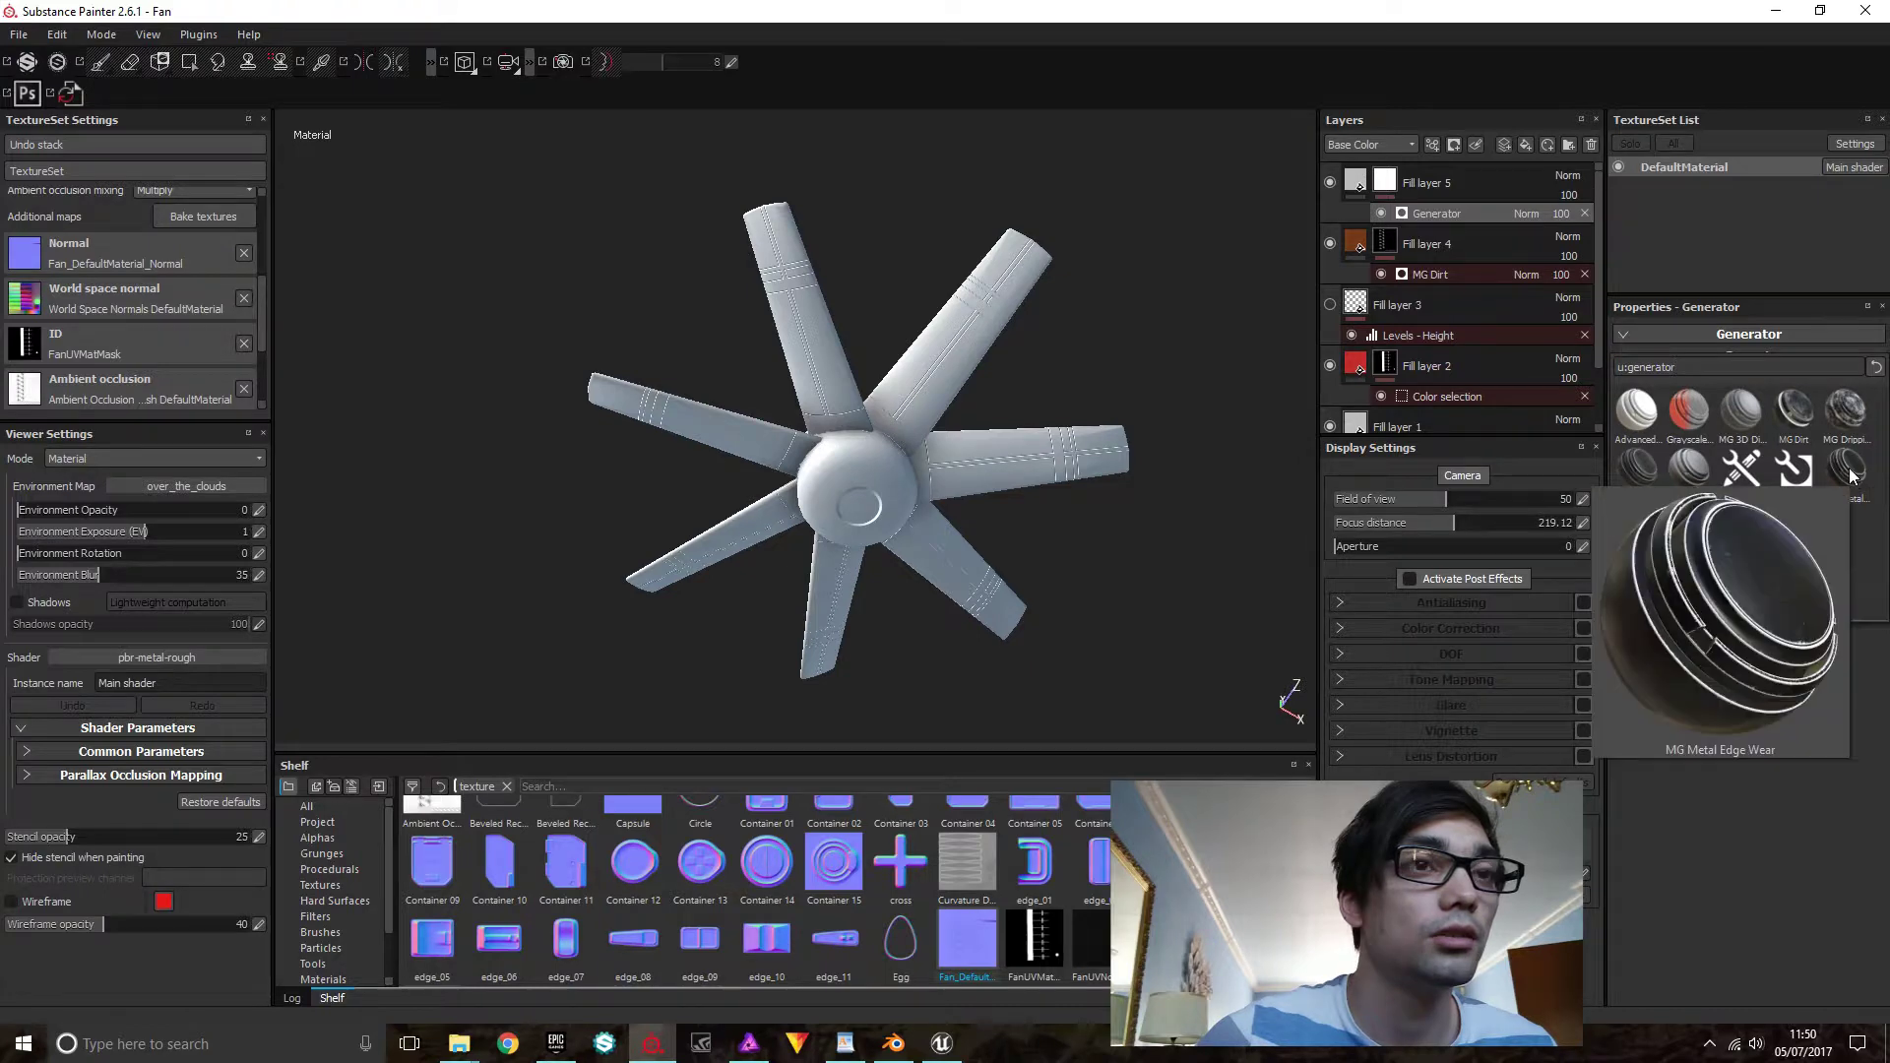
left_click(1851, 475)
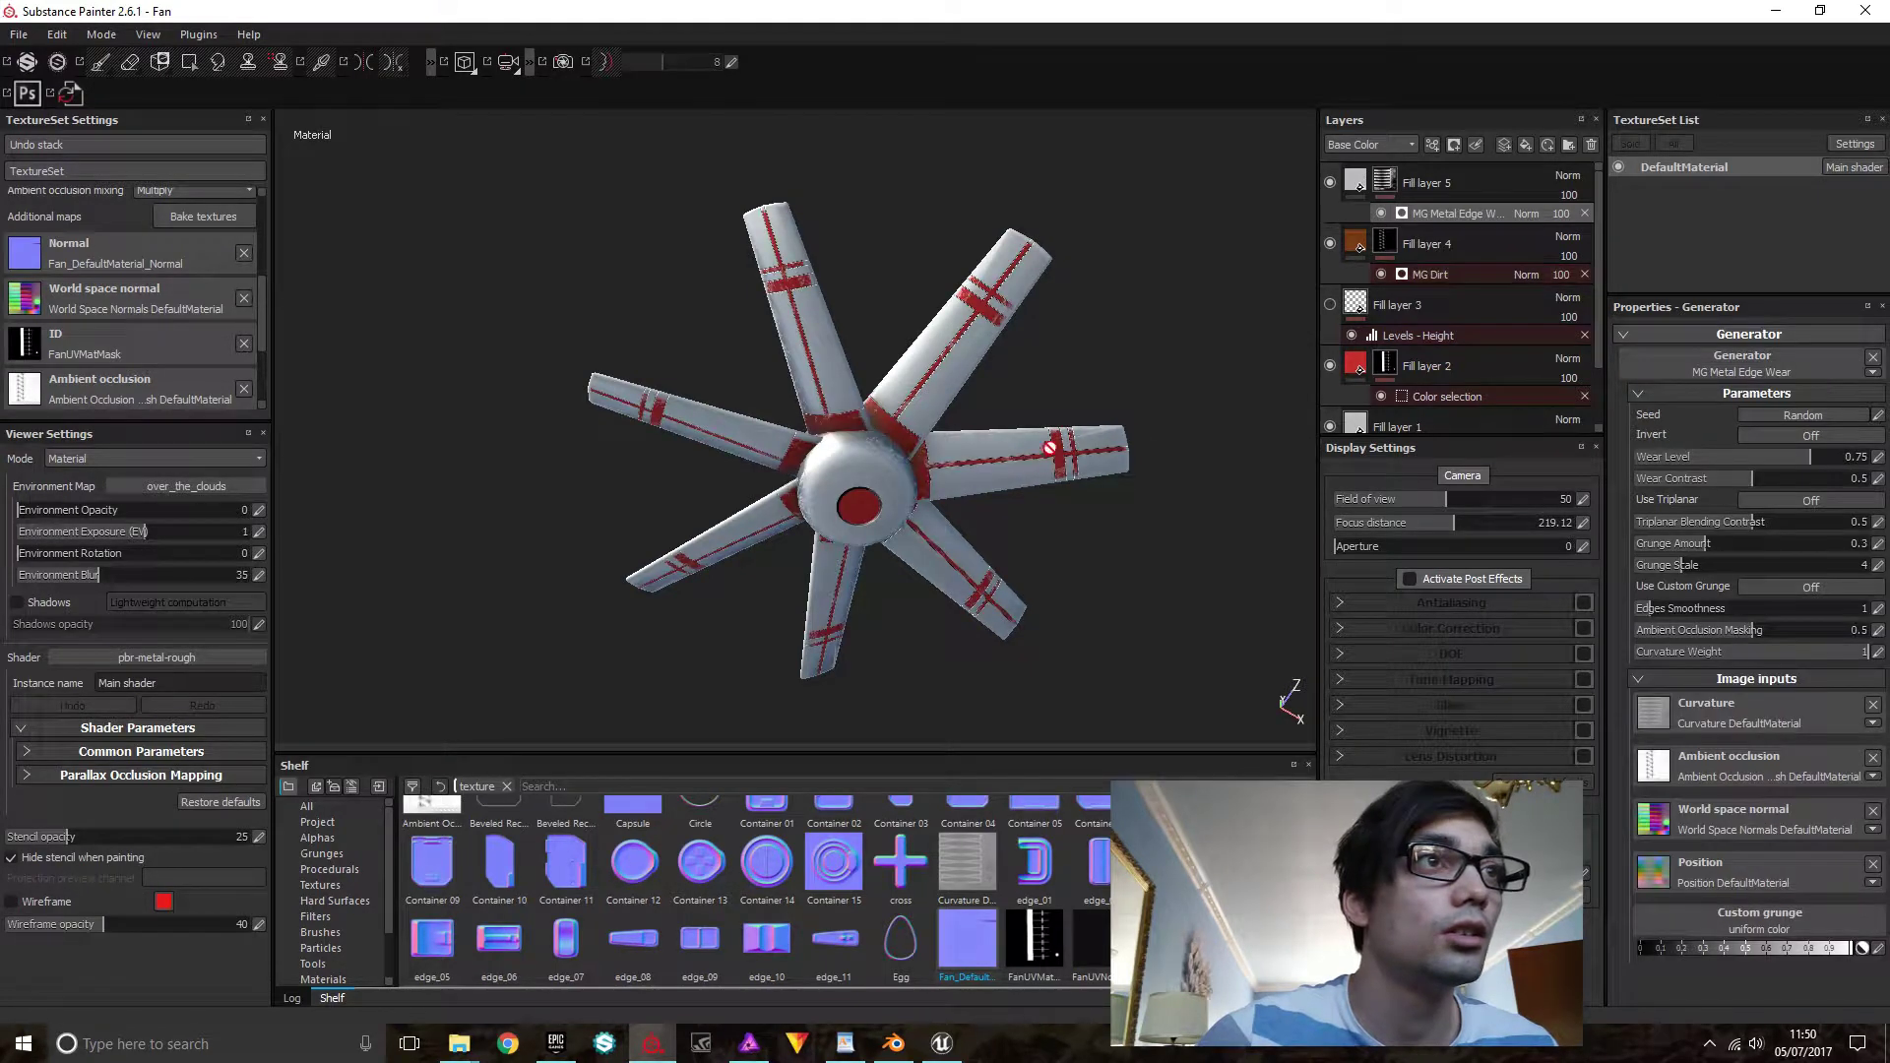
Change the base color of Fill layer 5 to a medium brown, about R 0.106, G 0.060, B 0.019
left_click_drag(1004, 478, 962, 489, "alt")
scroll(962, 487, "up", 5)
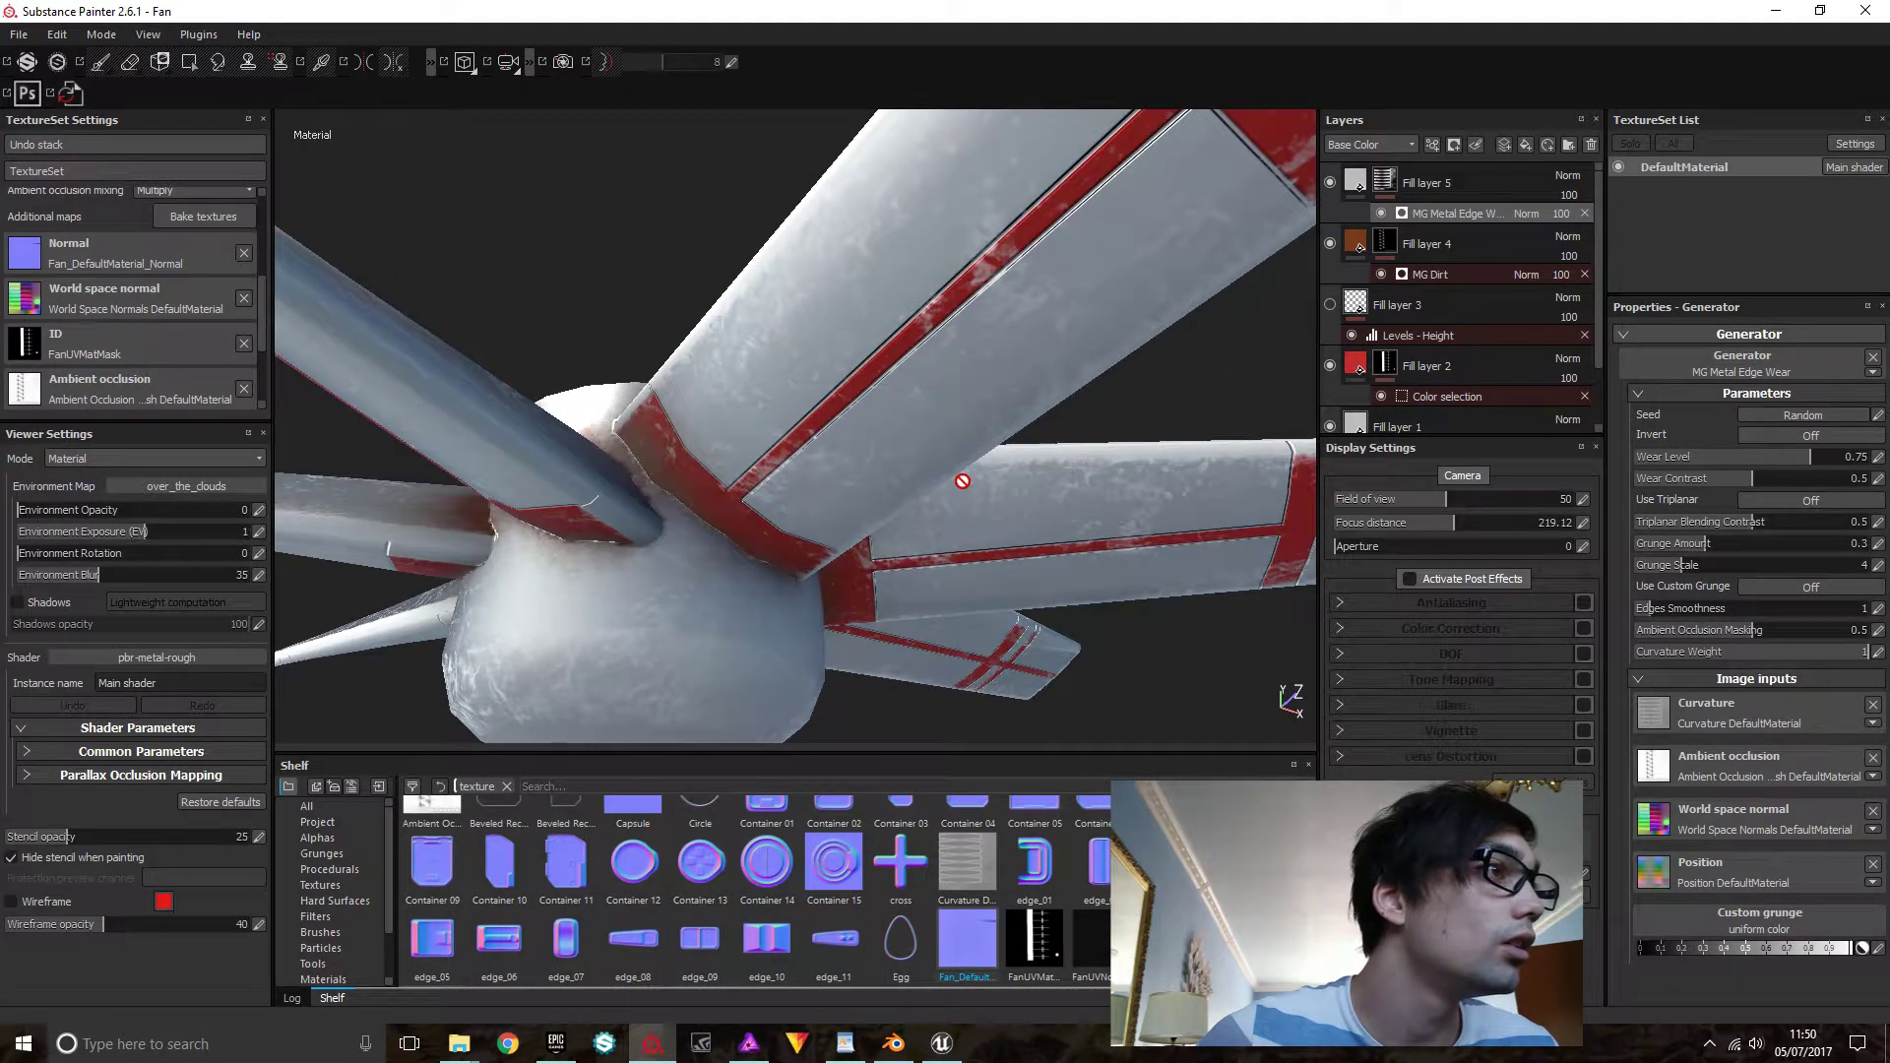
scroll(962, 481, "down", 3)
left_click(1355, 181)
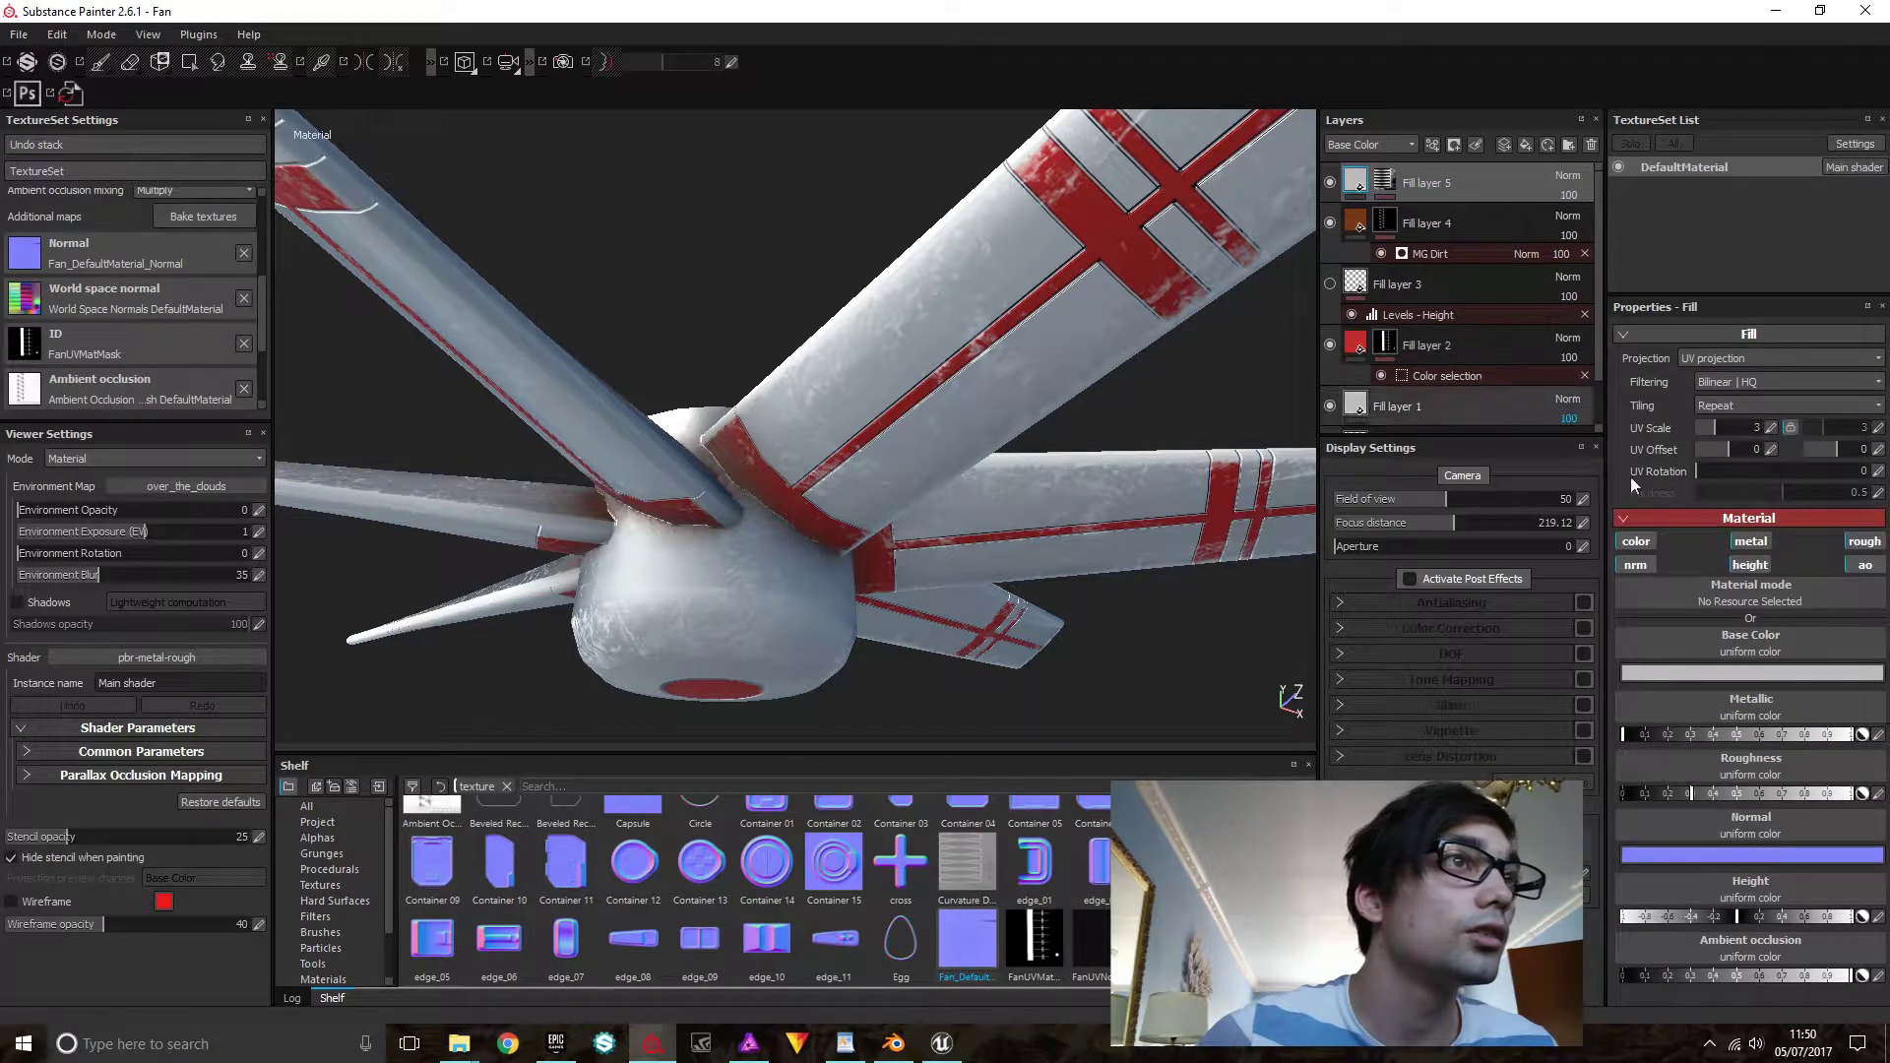
left_click(1706, 669)
left_click_drag(1642, 665, 1657, 730)
left_click_drag(1200, 476, 1242, 527, "alt")
left_click_drag(1731, 760, 1740, 756)
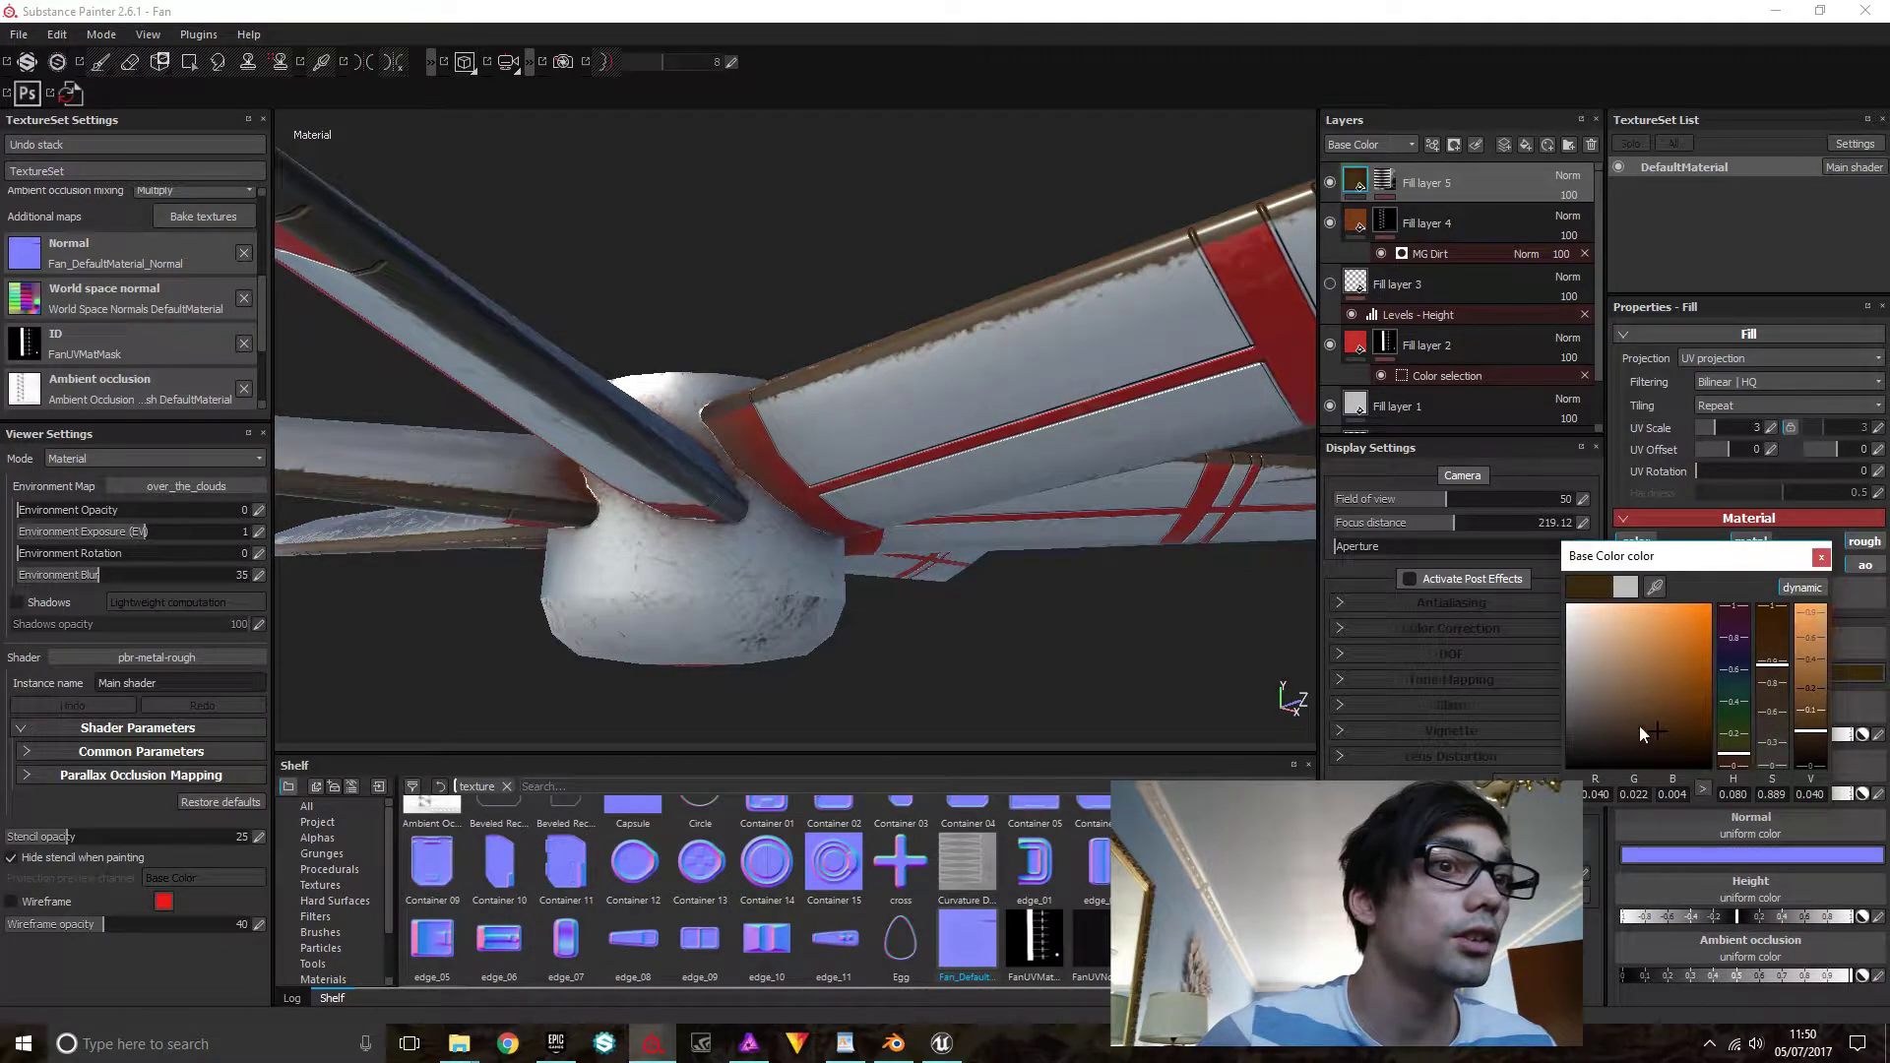
left_click_drag(1638, 724, 1644, 709)
Darken the base color of Fill layer 5 to about R 0.021, G 0.012, B 0.002 and check the edge wear on the blades
left_click_drag(822, 414, 869, 496, "alt")
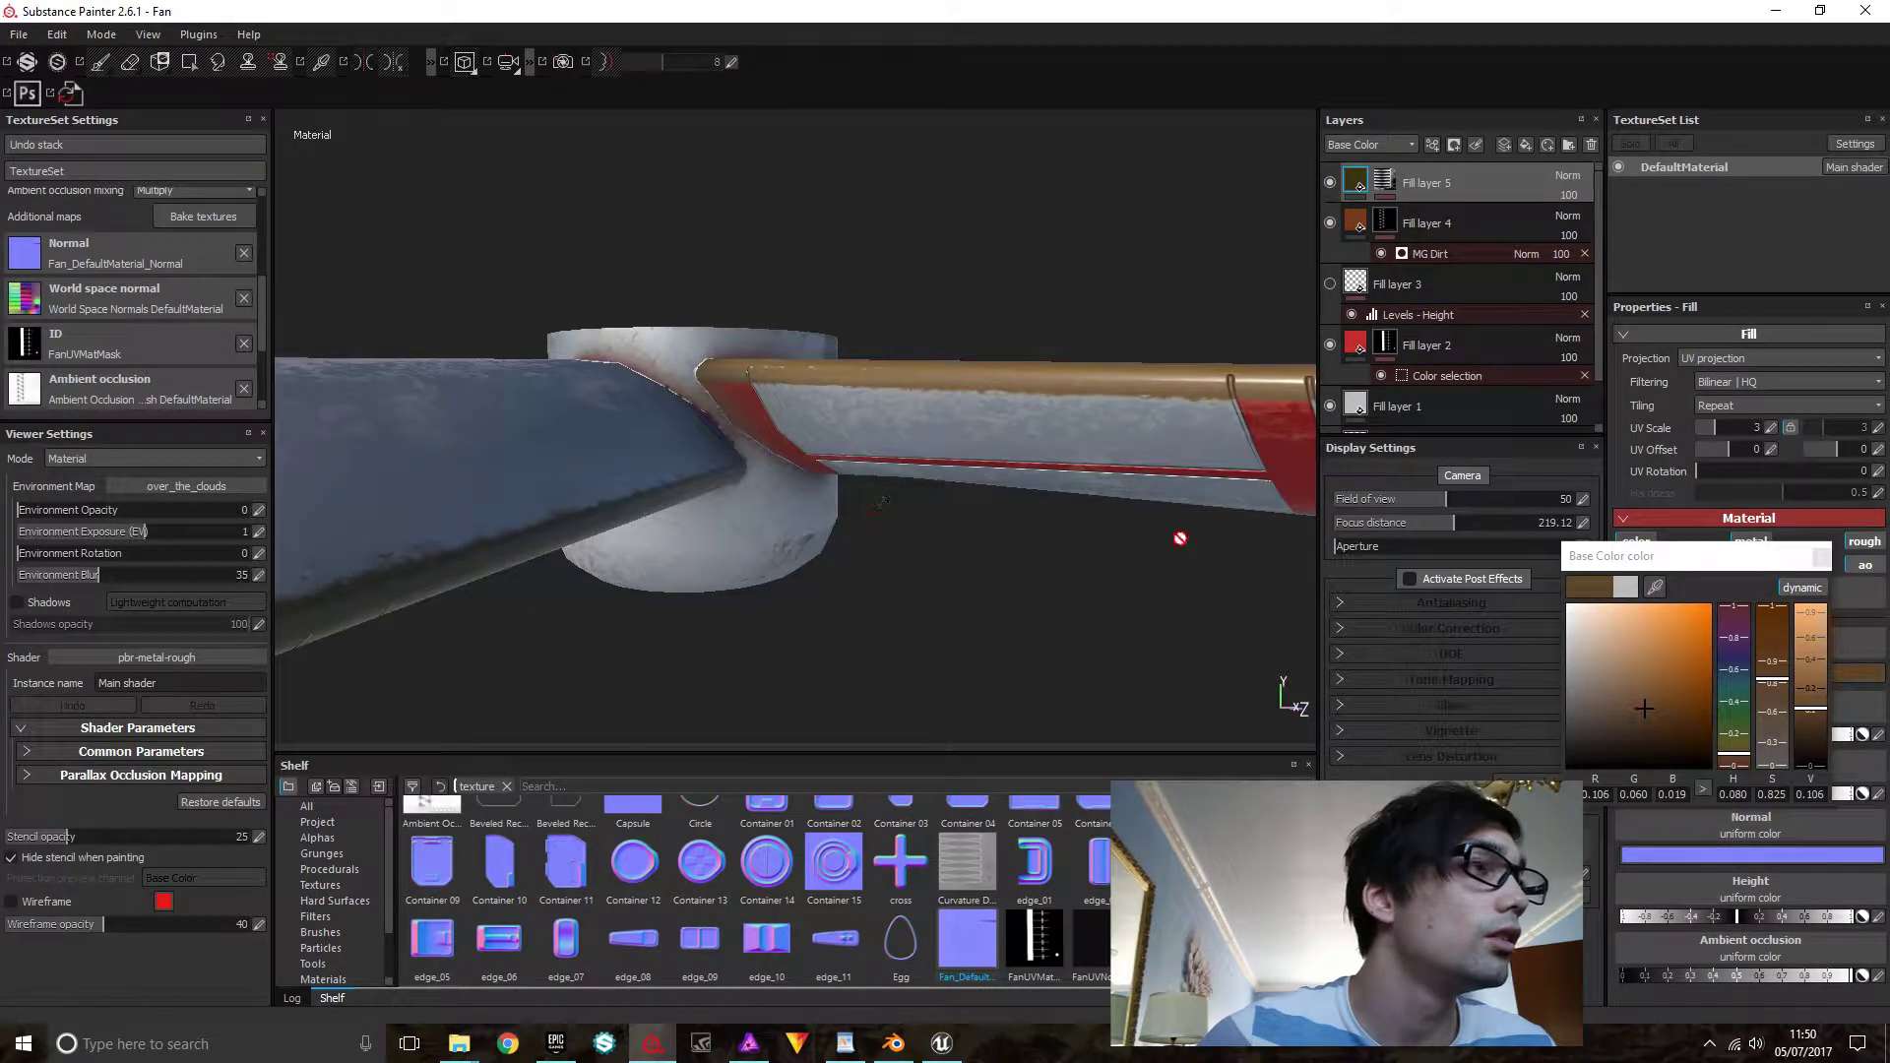
left_click(1658, 730)
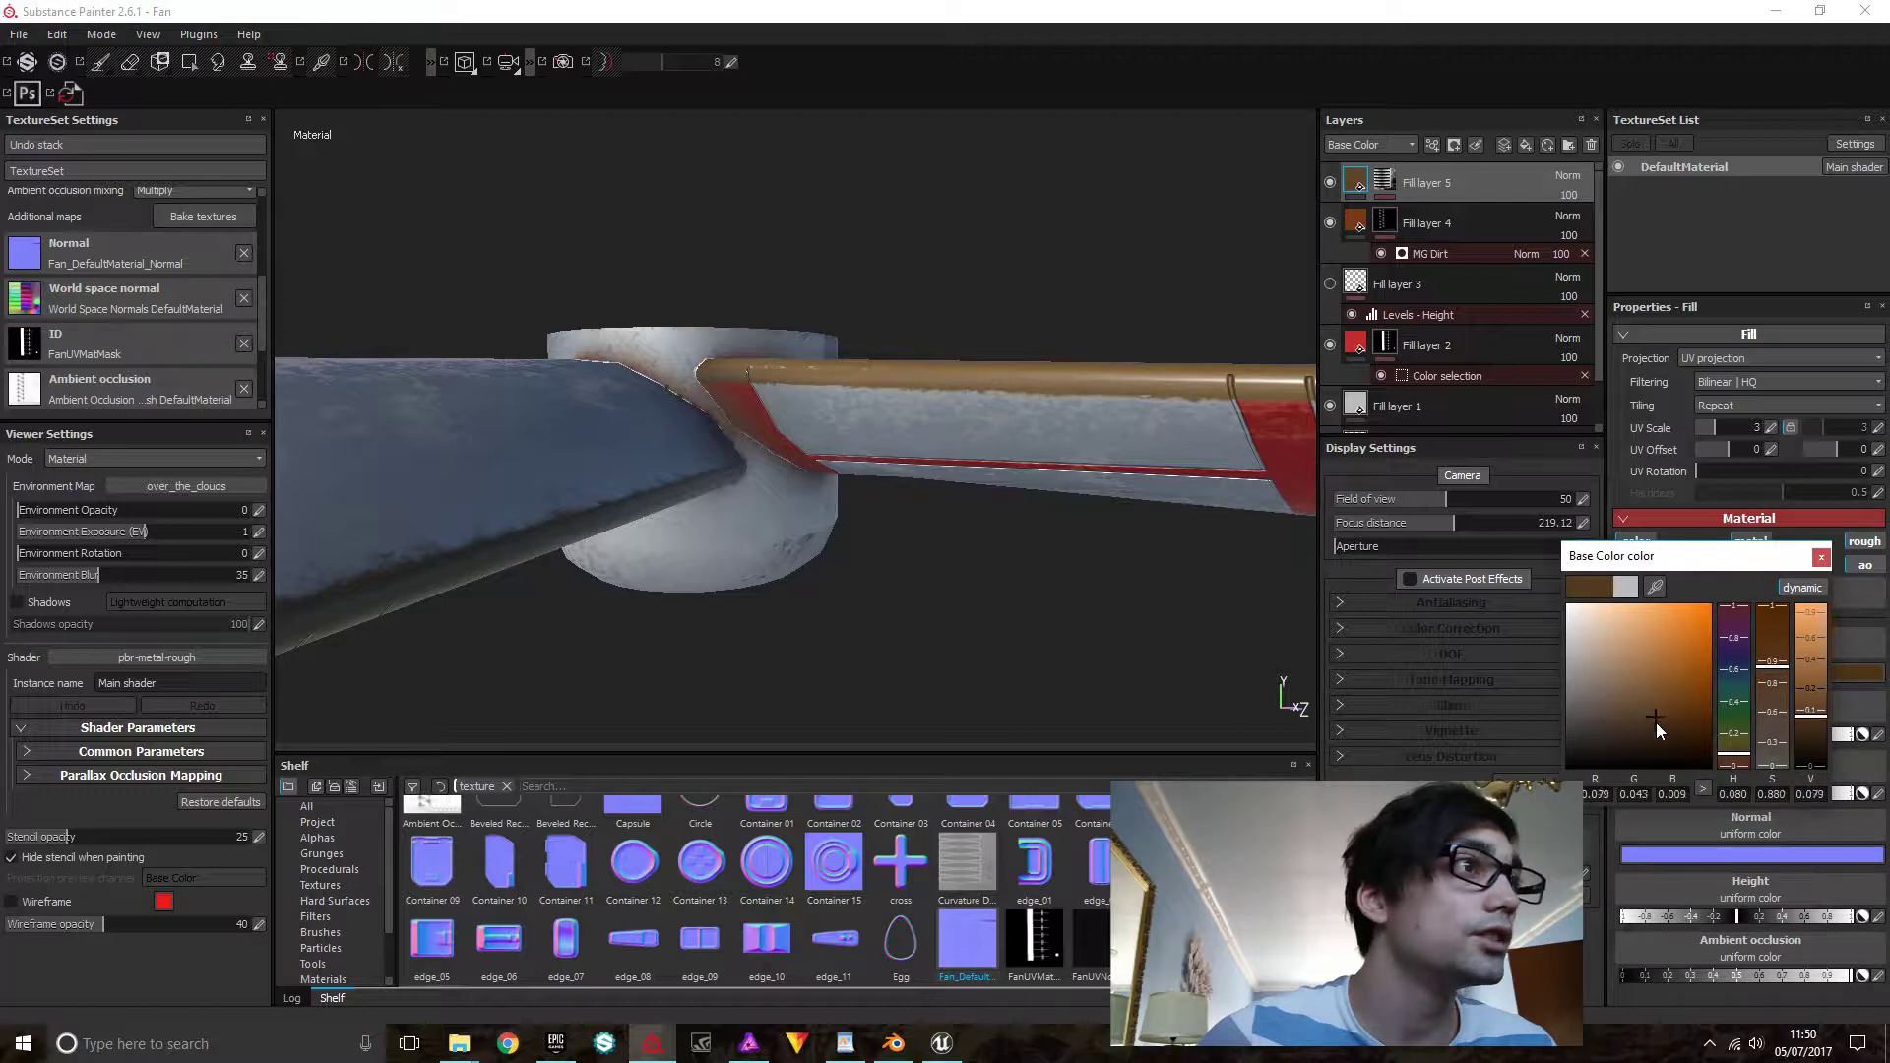
left_click_drag(1732, 754, 1662, 742)
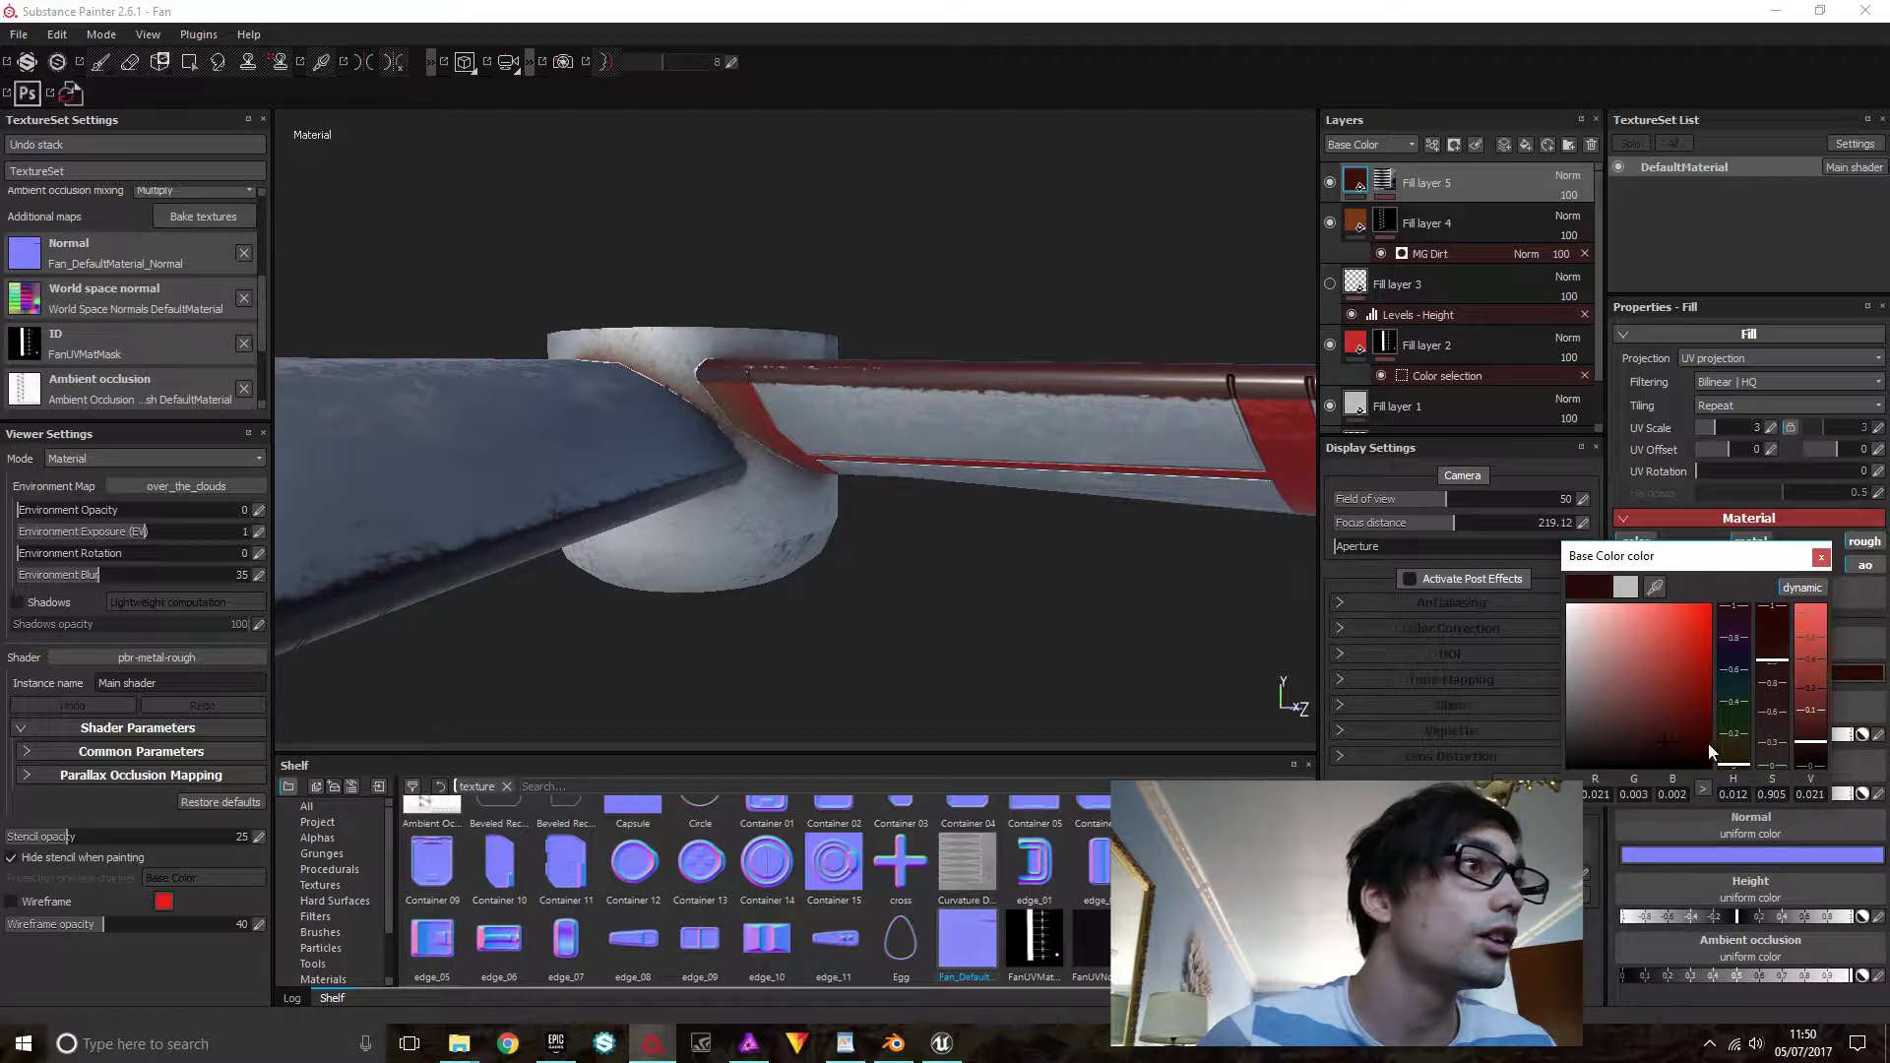
left_click(1732, 757)
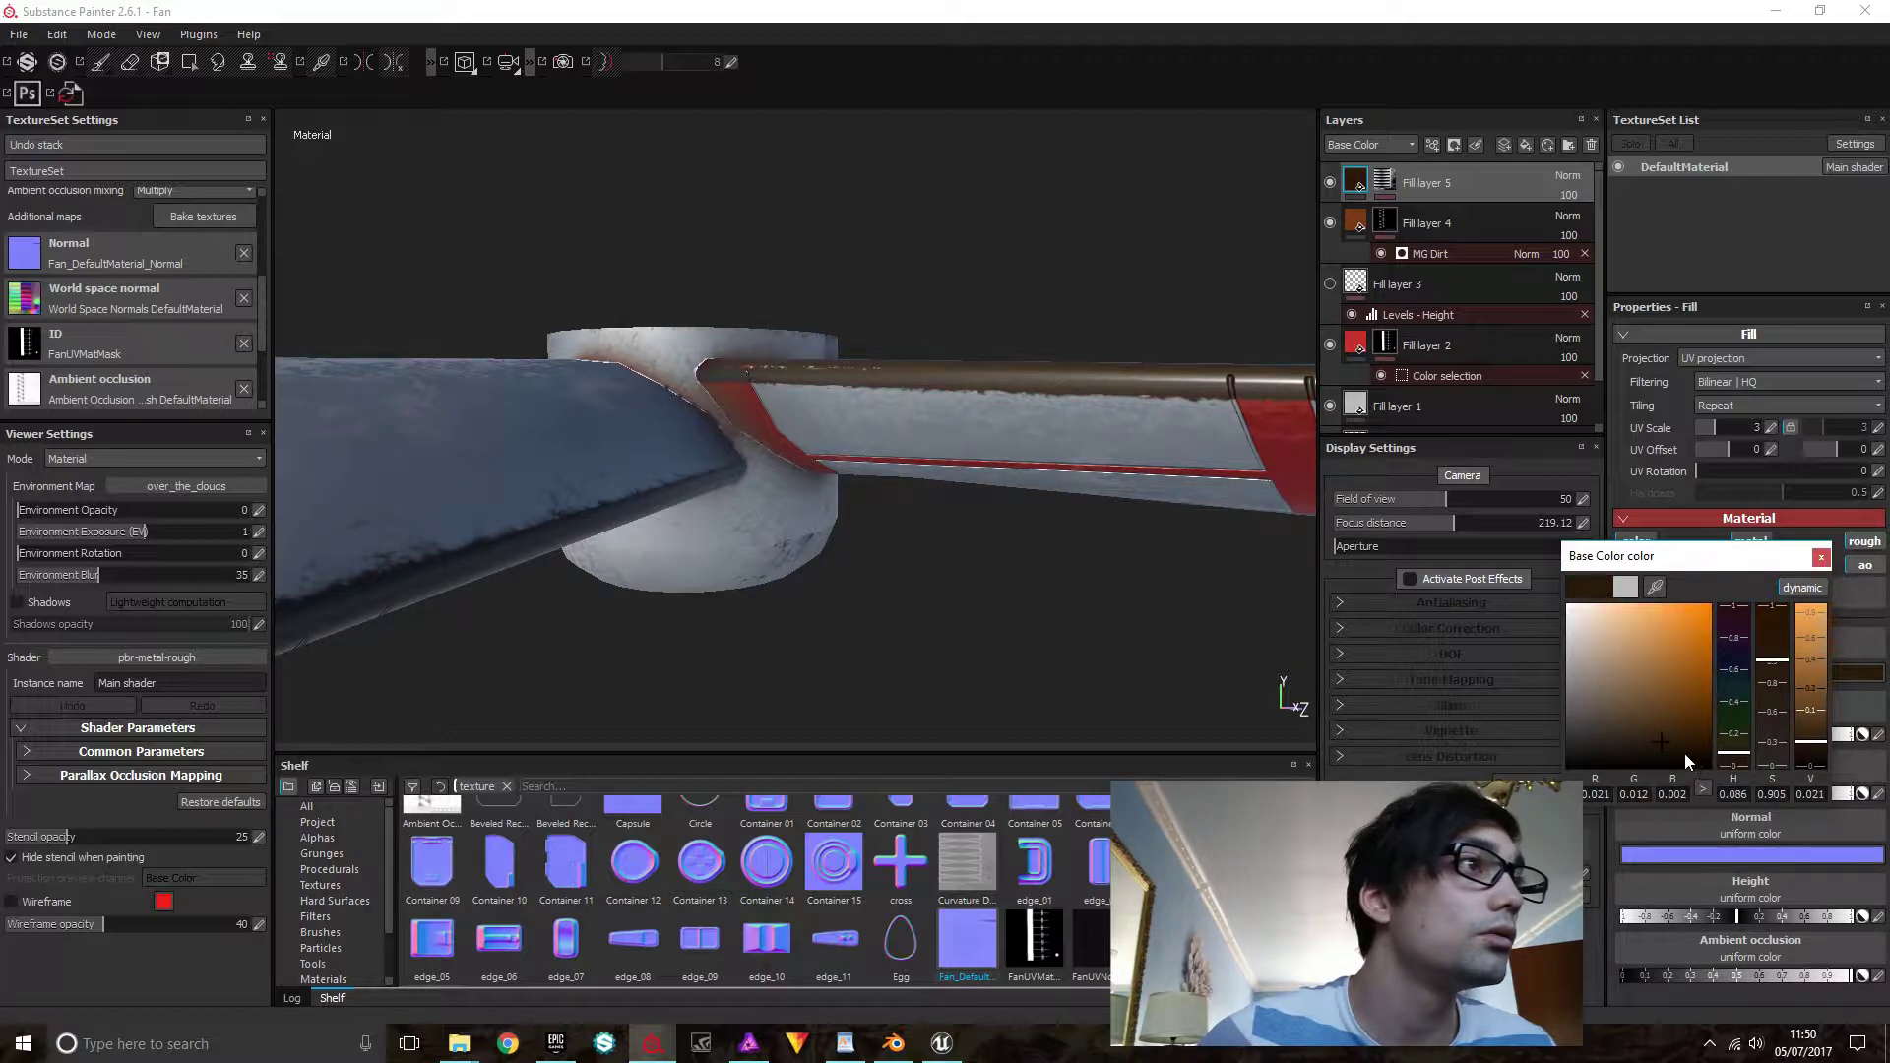
left_click_drag(1152, 595, 936, 396, "alt")
left_click_drag(1131, 405, 961, 439, "alt")
scroll(963, 439, "down", 3)
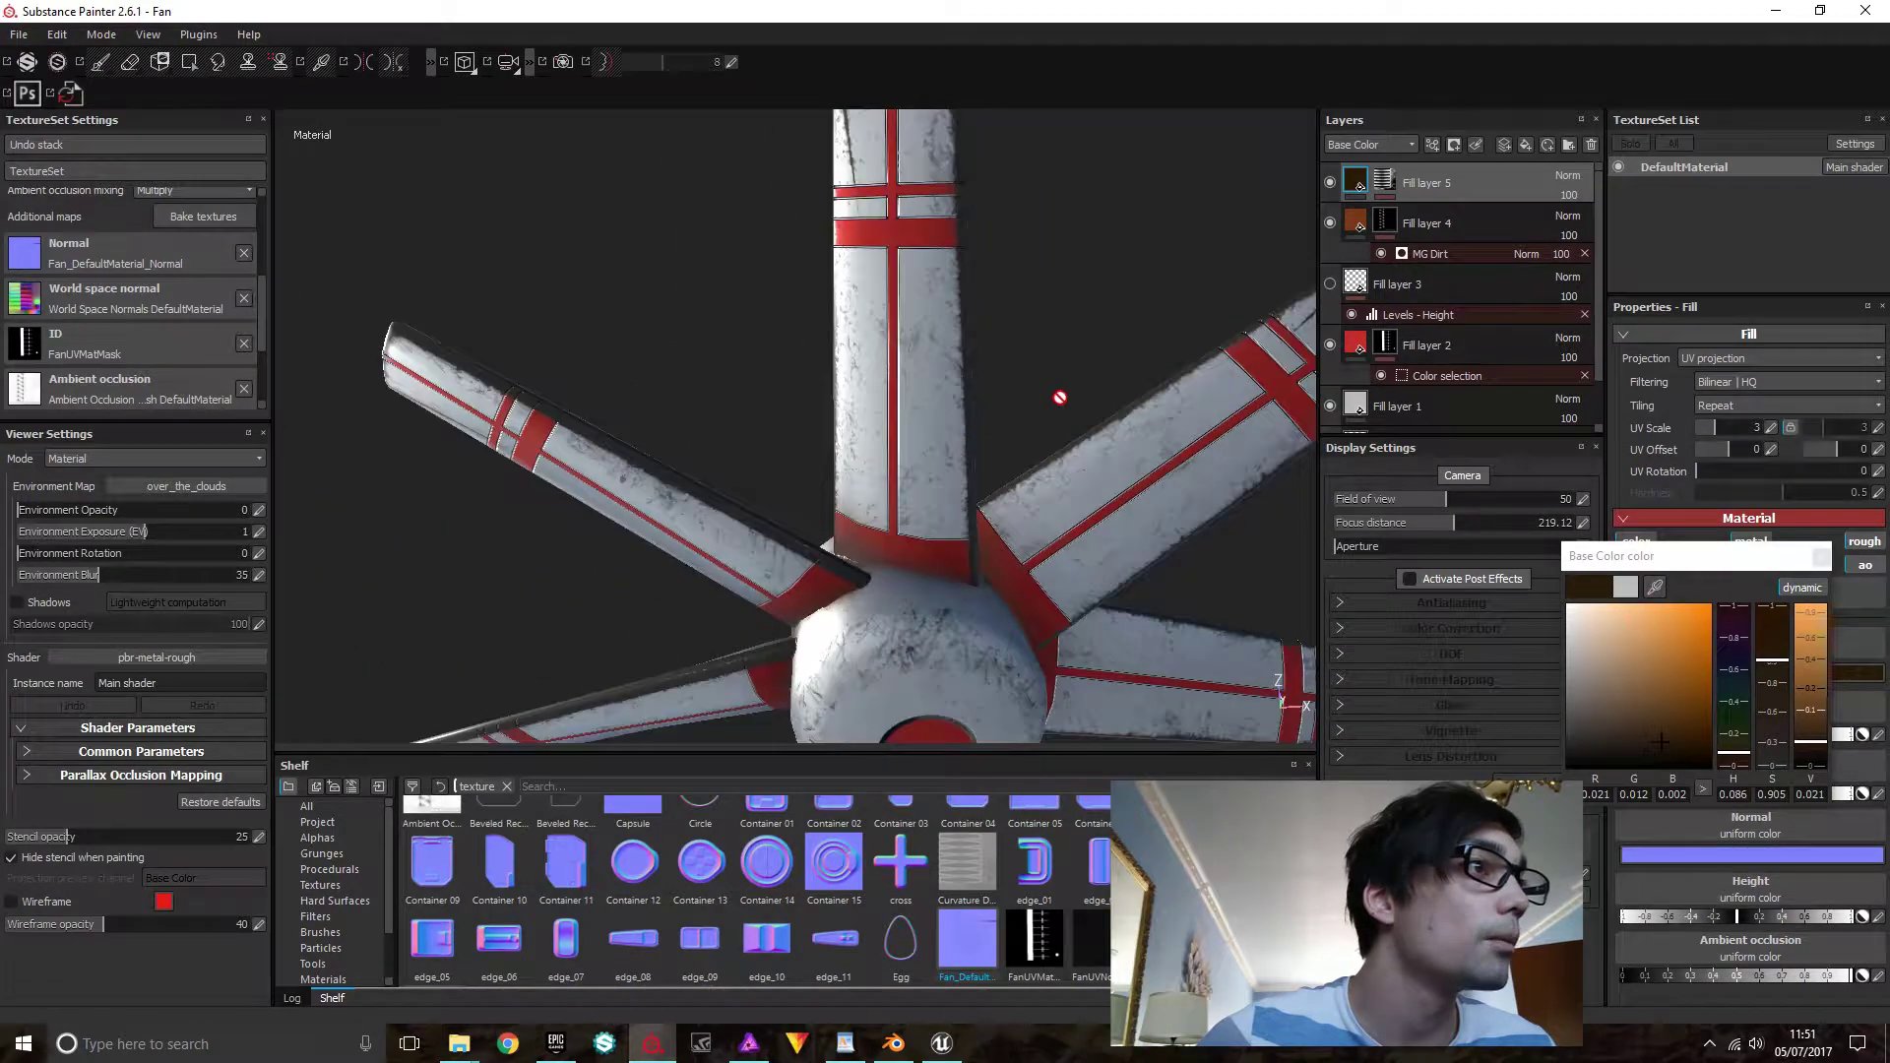
Set the Wear Level of the MG Metal Edge Wear generator in Fill layer 5's mask to 0.6
left_click_drag(1130, 390, 827, 328, "alt")
scroll(945, 480, "up", 4)
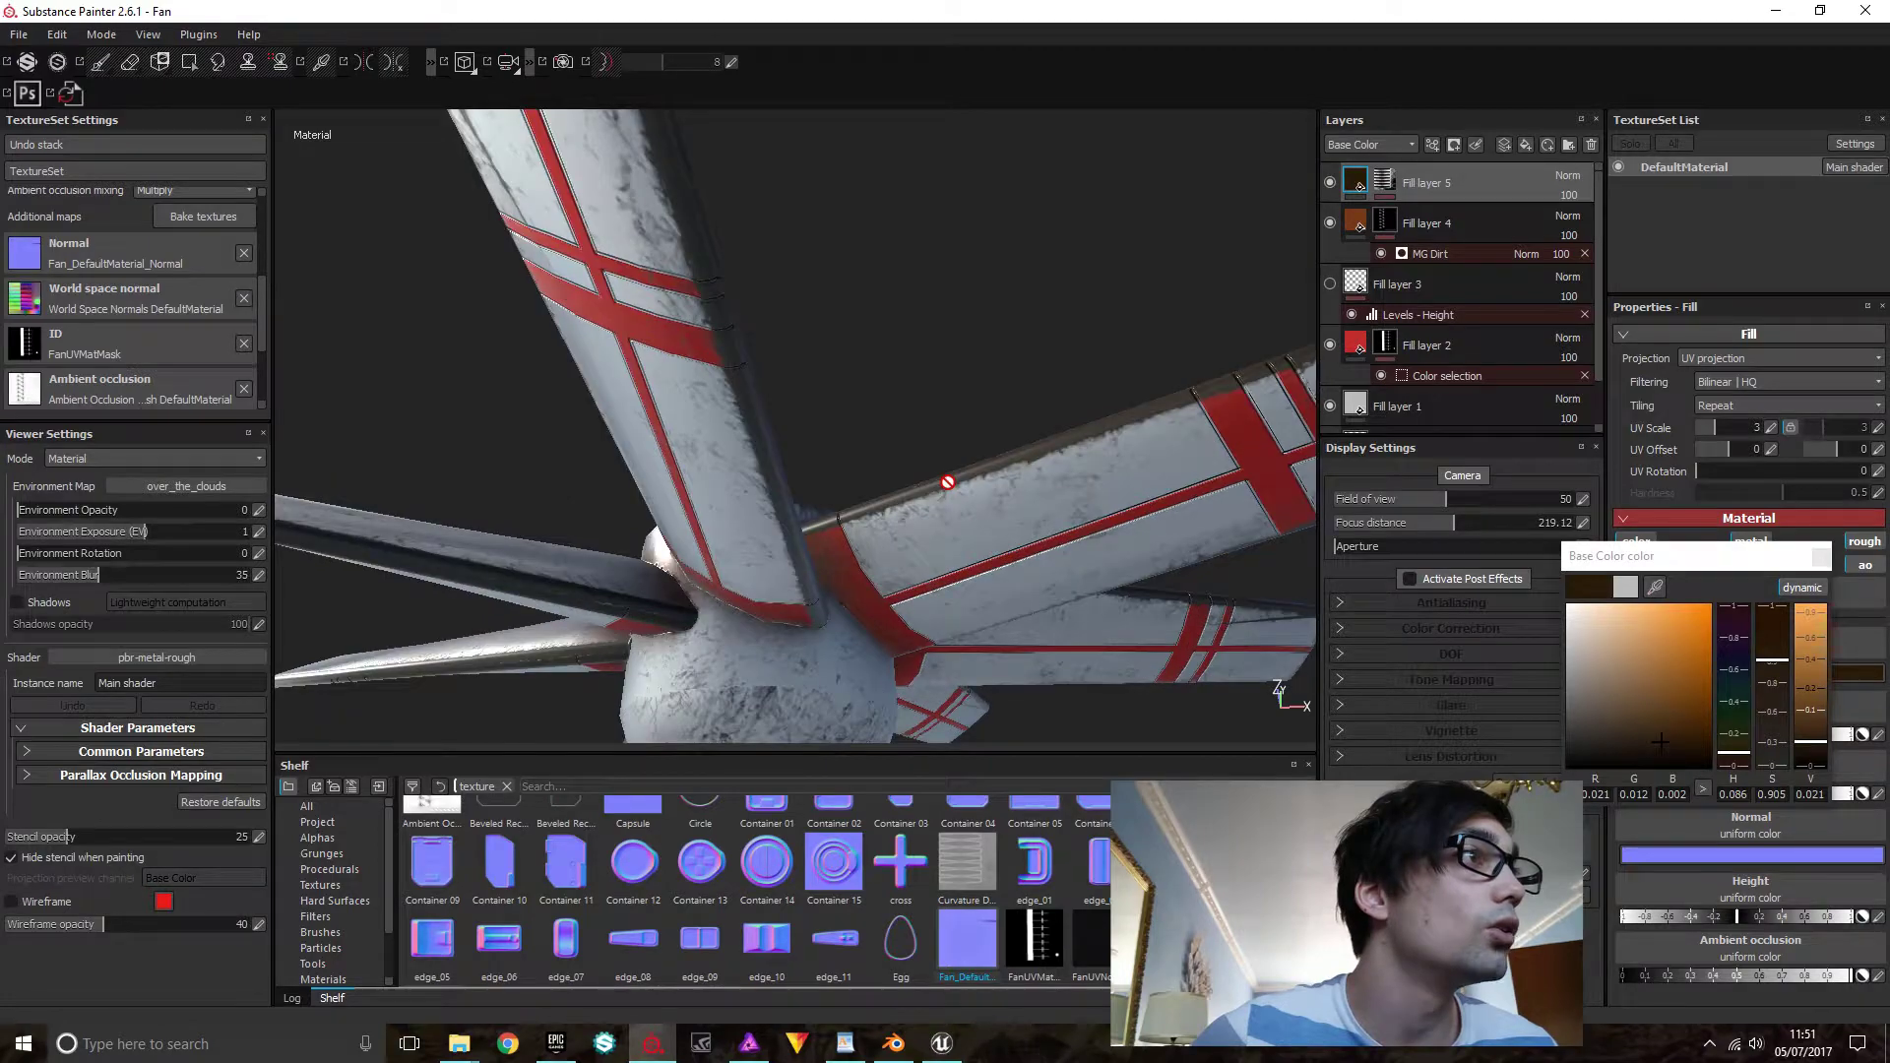
scroll(947, 482, "down", 3)
left_click_drag(902, 467, 769, 437, "alt")
scroll(769, 437, "up", 3)
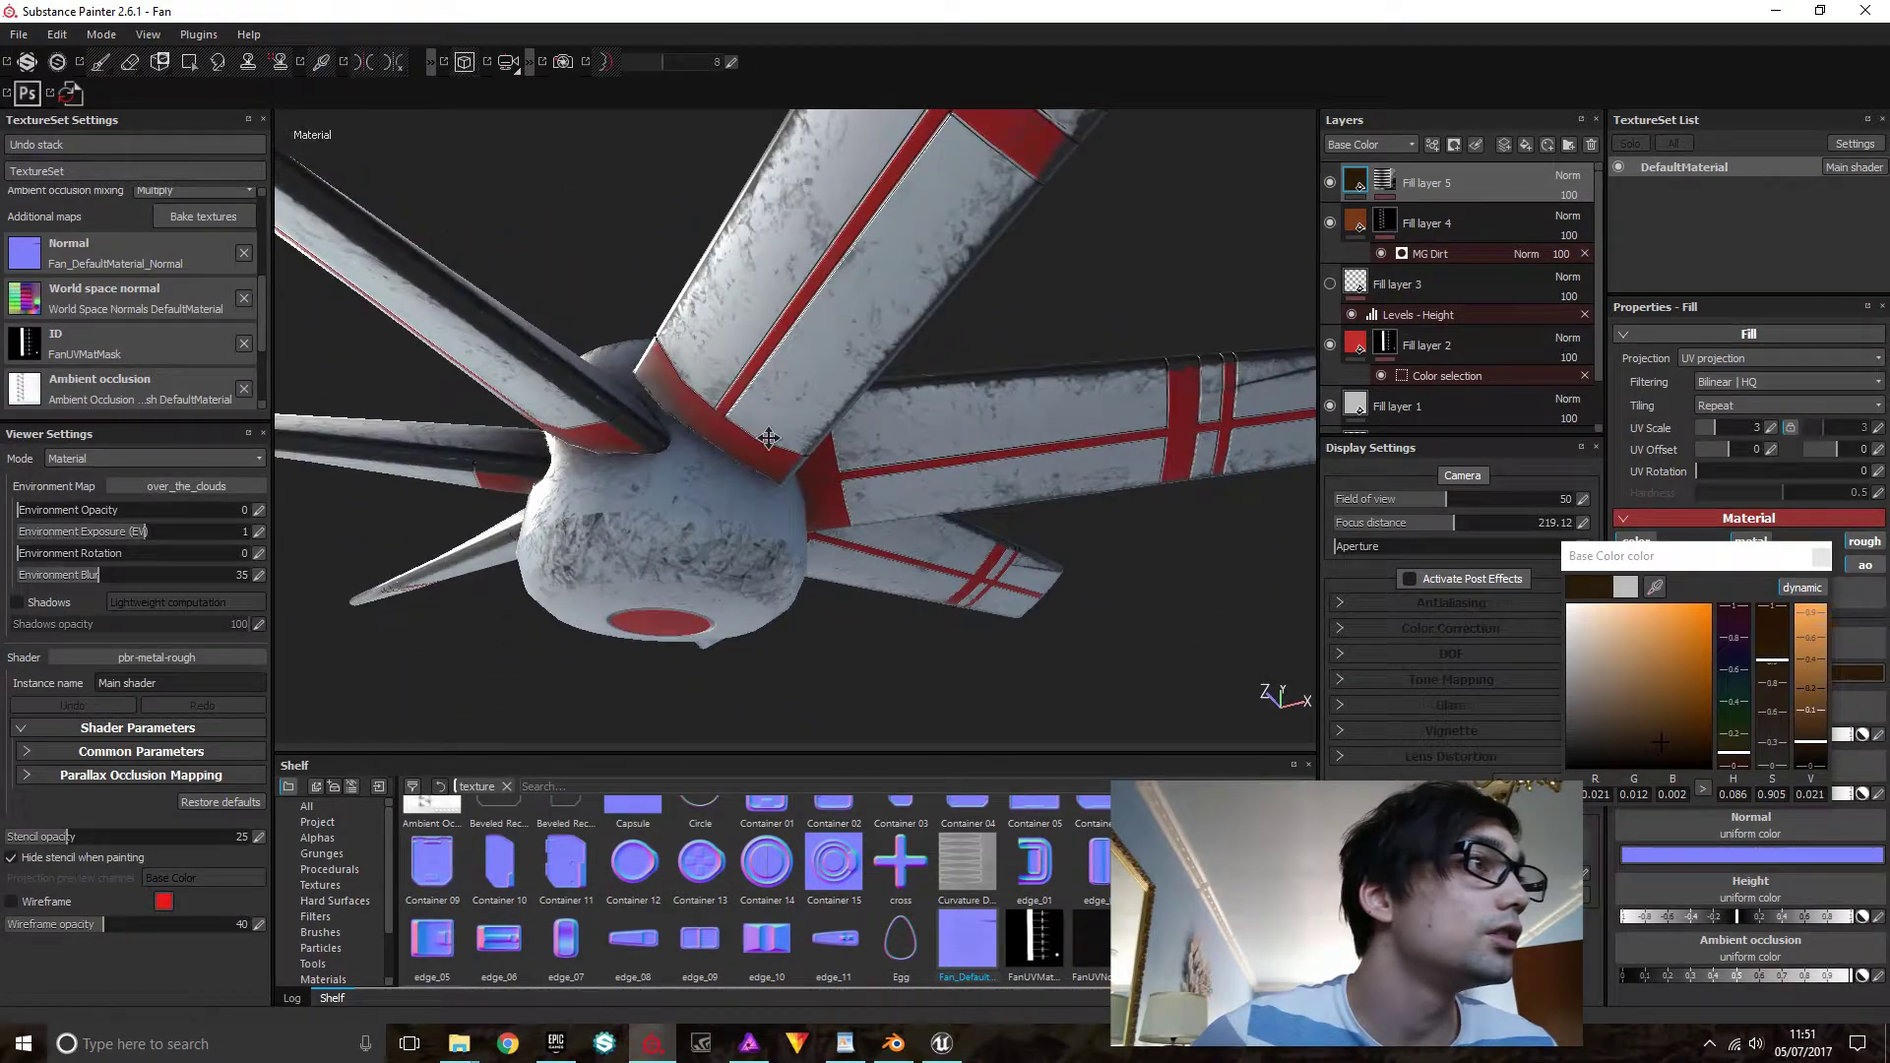
middle_click_drag(769, 437, 886, 437, "alt")
left_click(1389, 183)
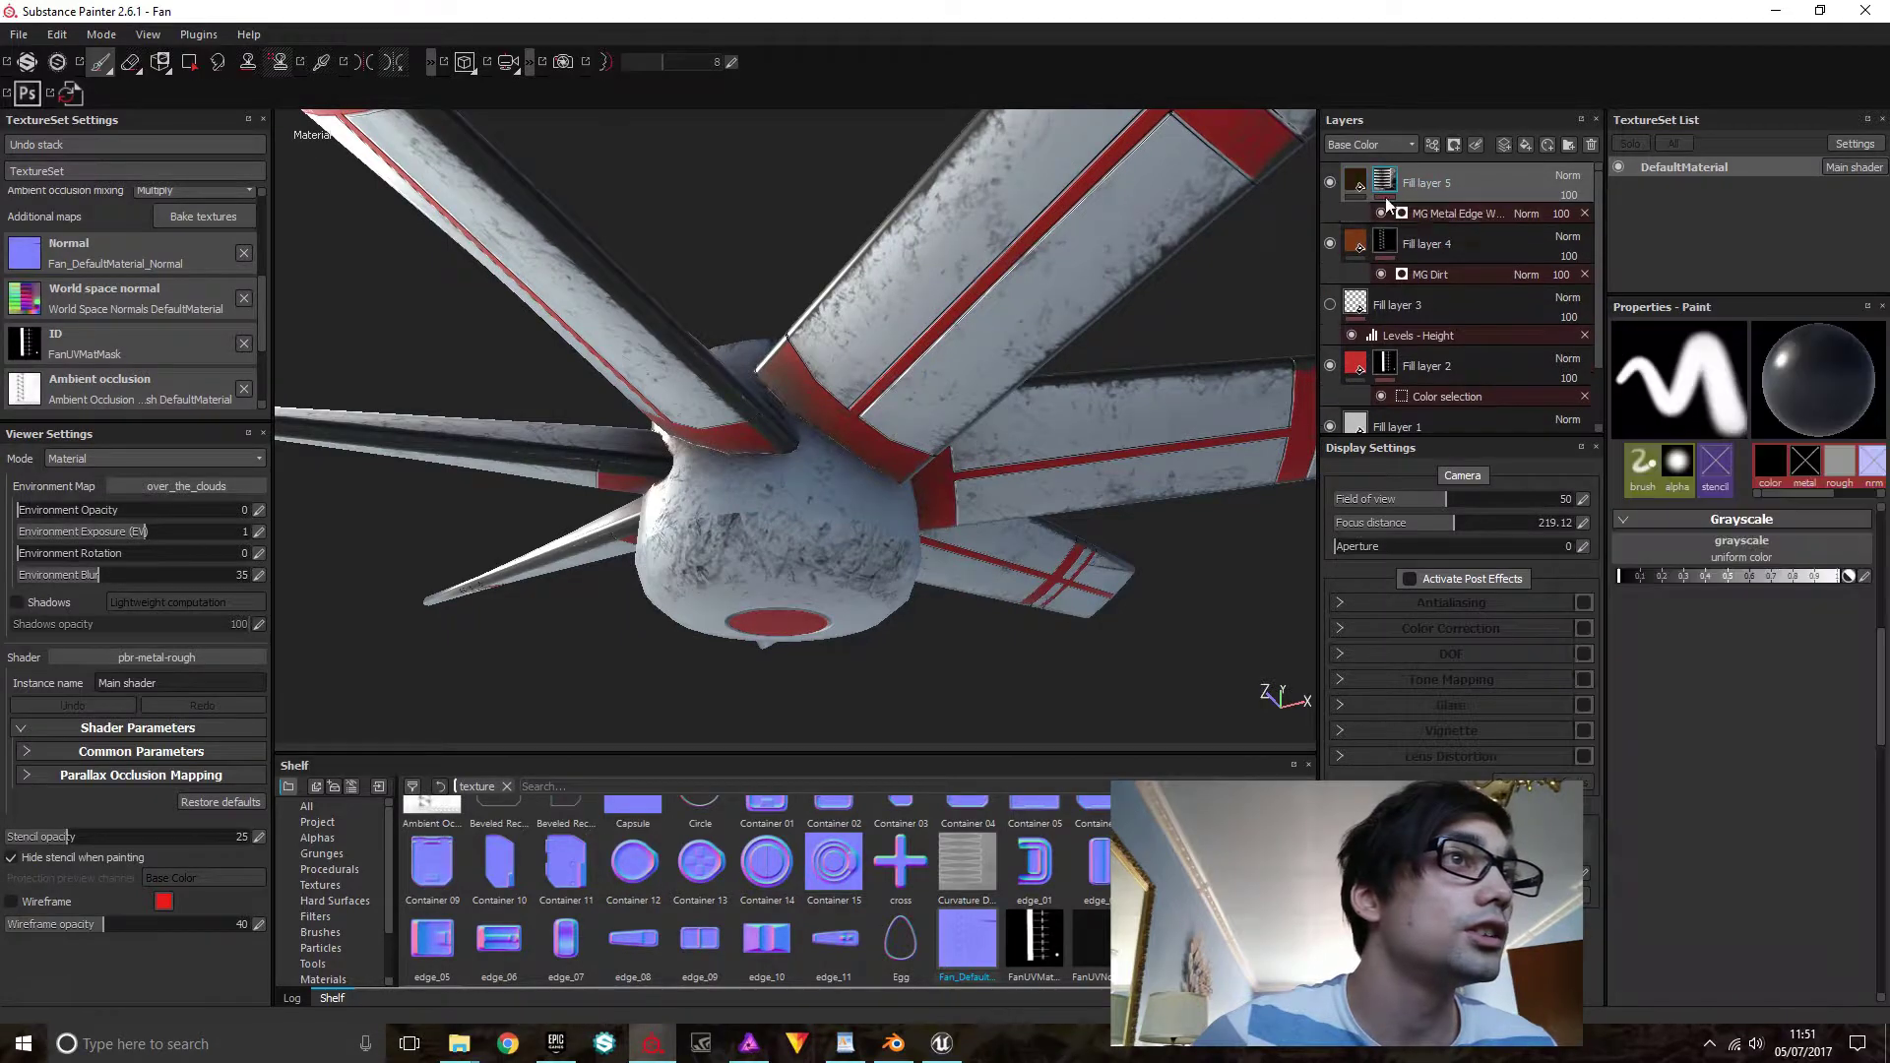
left_click(1437, 215)
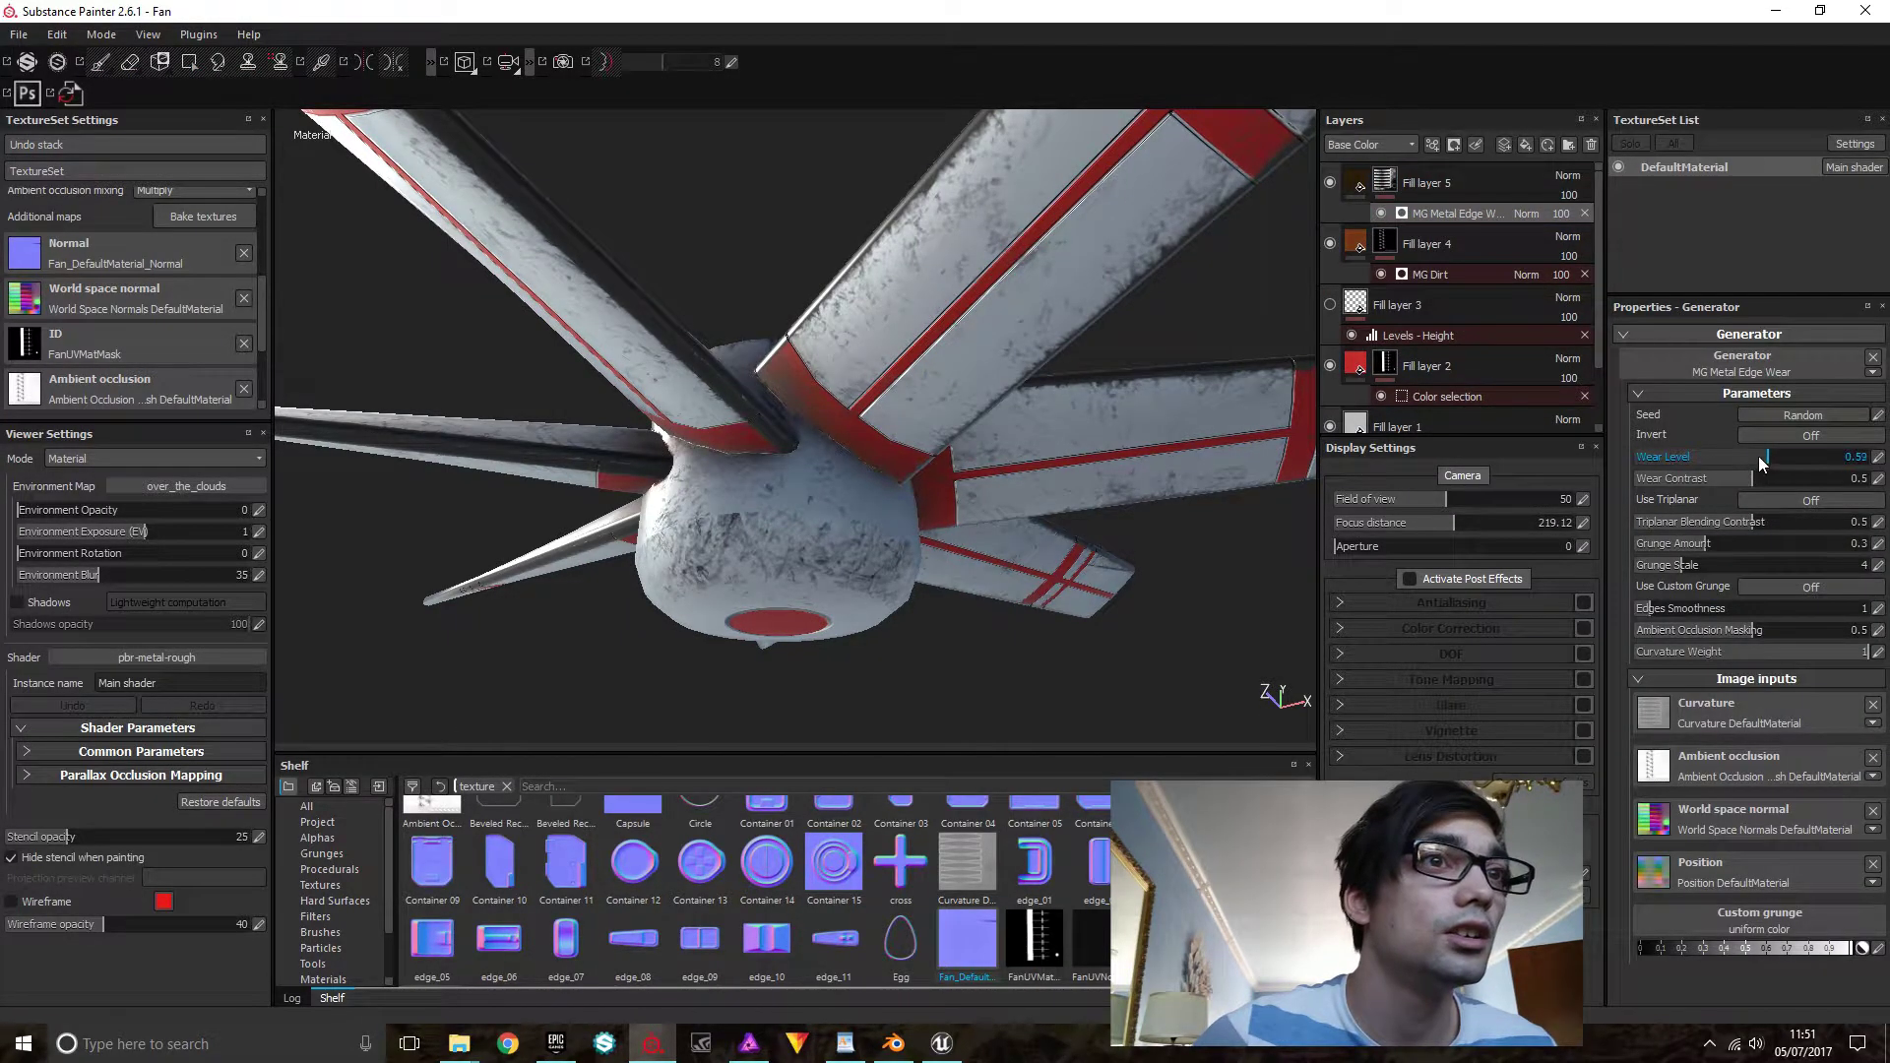
left_click_drag(1759, 457, 1746, 457)
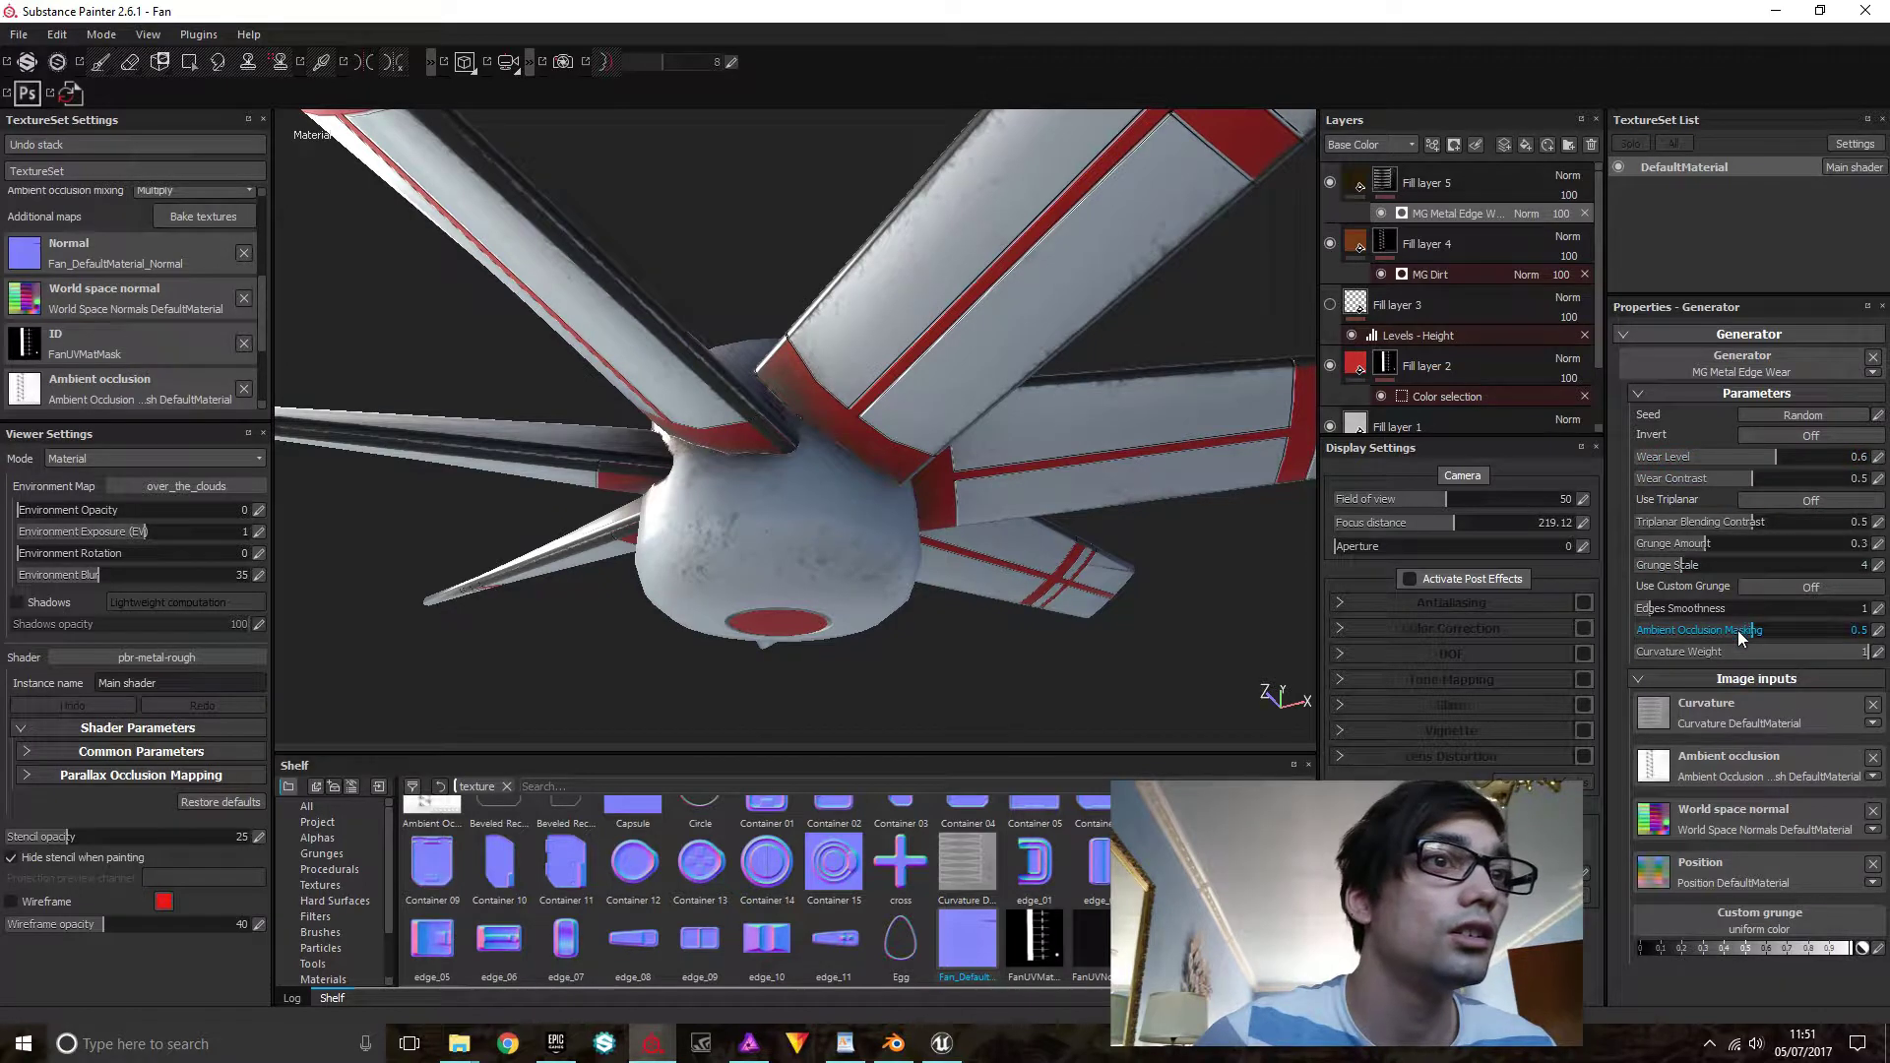
Set the generator's Ambient Occlusion Masking to 0.54, Wear Contrast to 0.51, Grunge Amount to 0.19, Grunge Scale to 9 and Curvature Weight to 0.31
left_click_drag(1738, 630, 1666, 626)
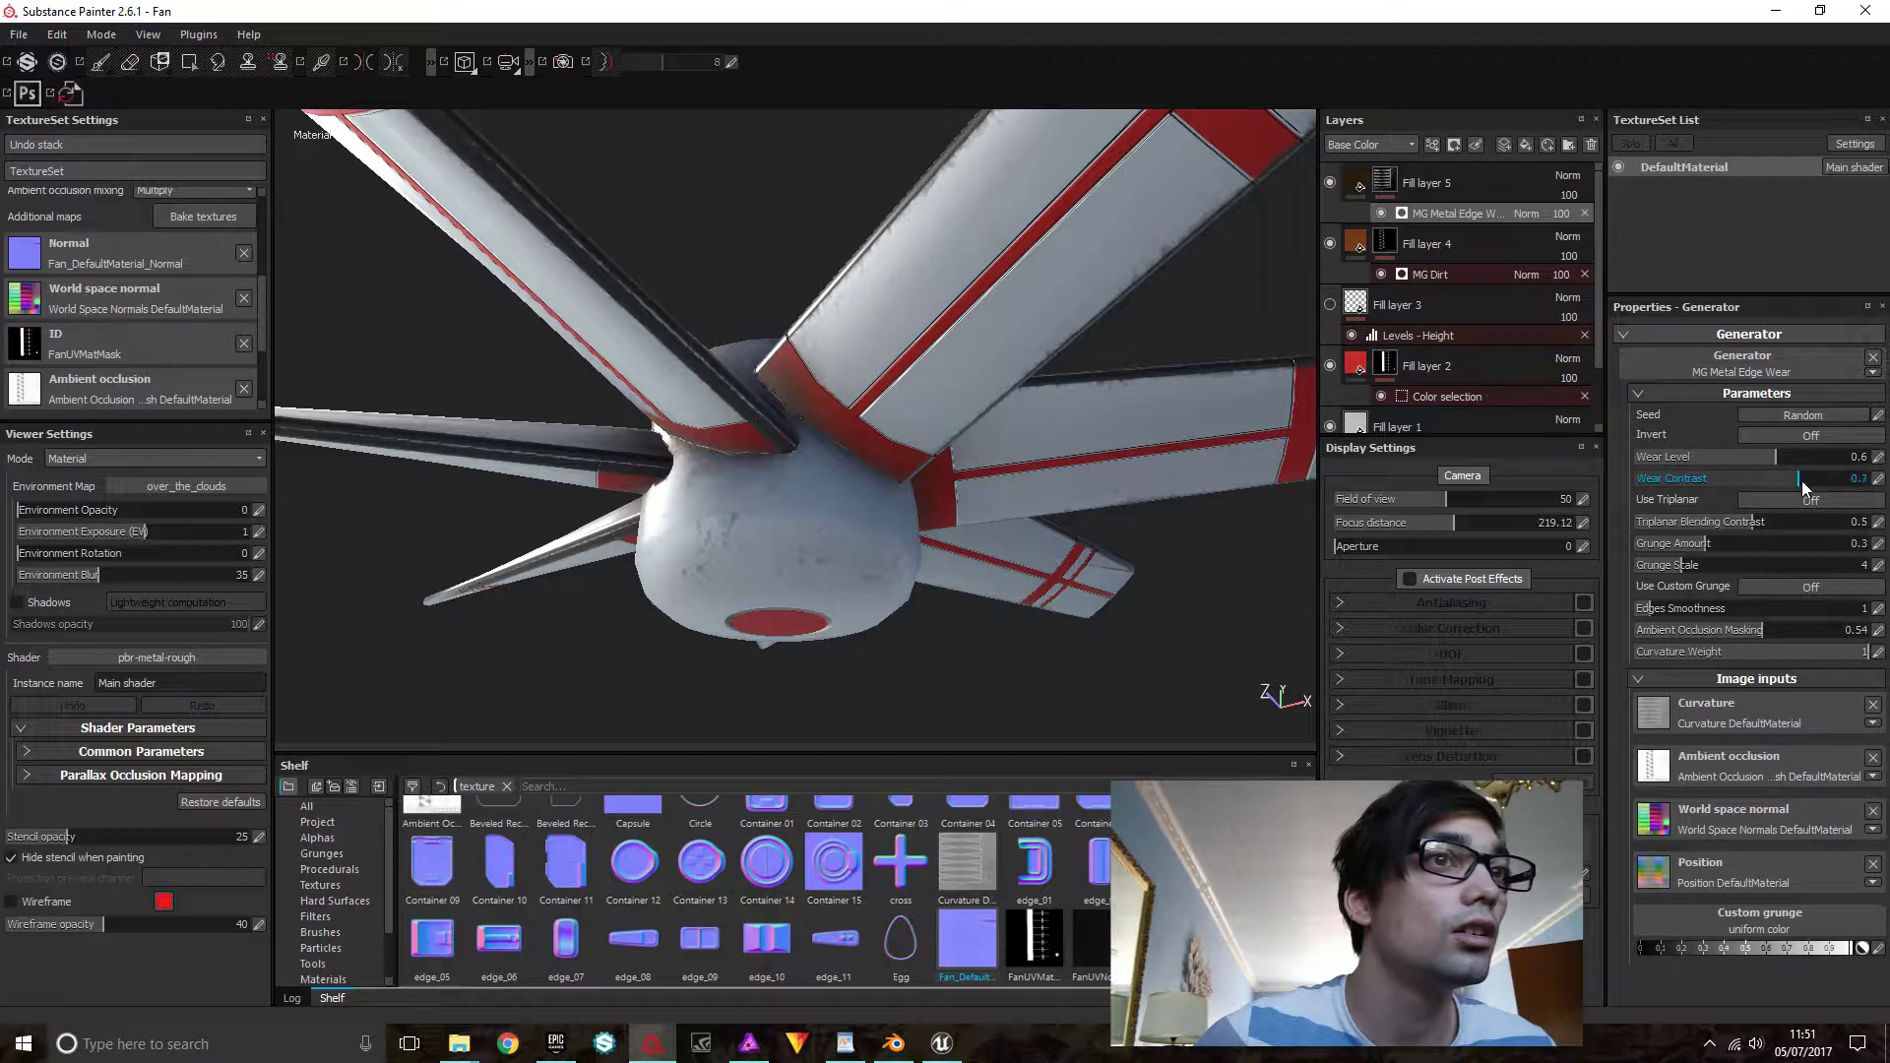
mouse_move(1776, 486)
left_mouse_down()
mouse_move(1721, 485)
mouse_move(1755, 484)
left_mouse_up()
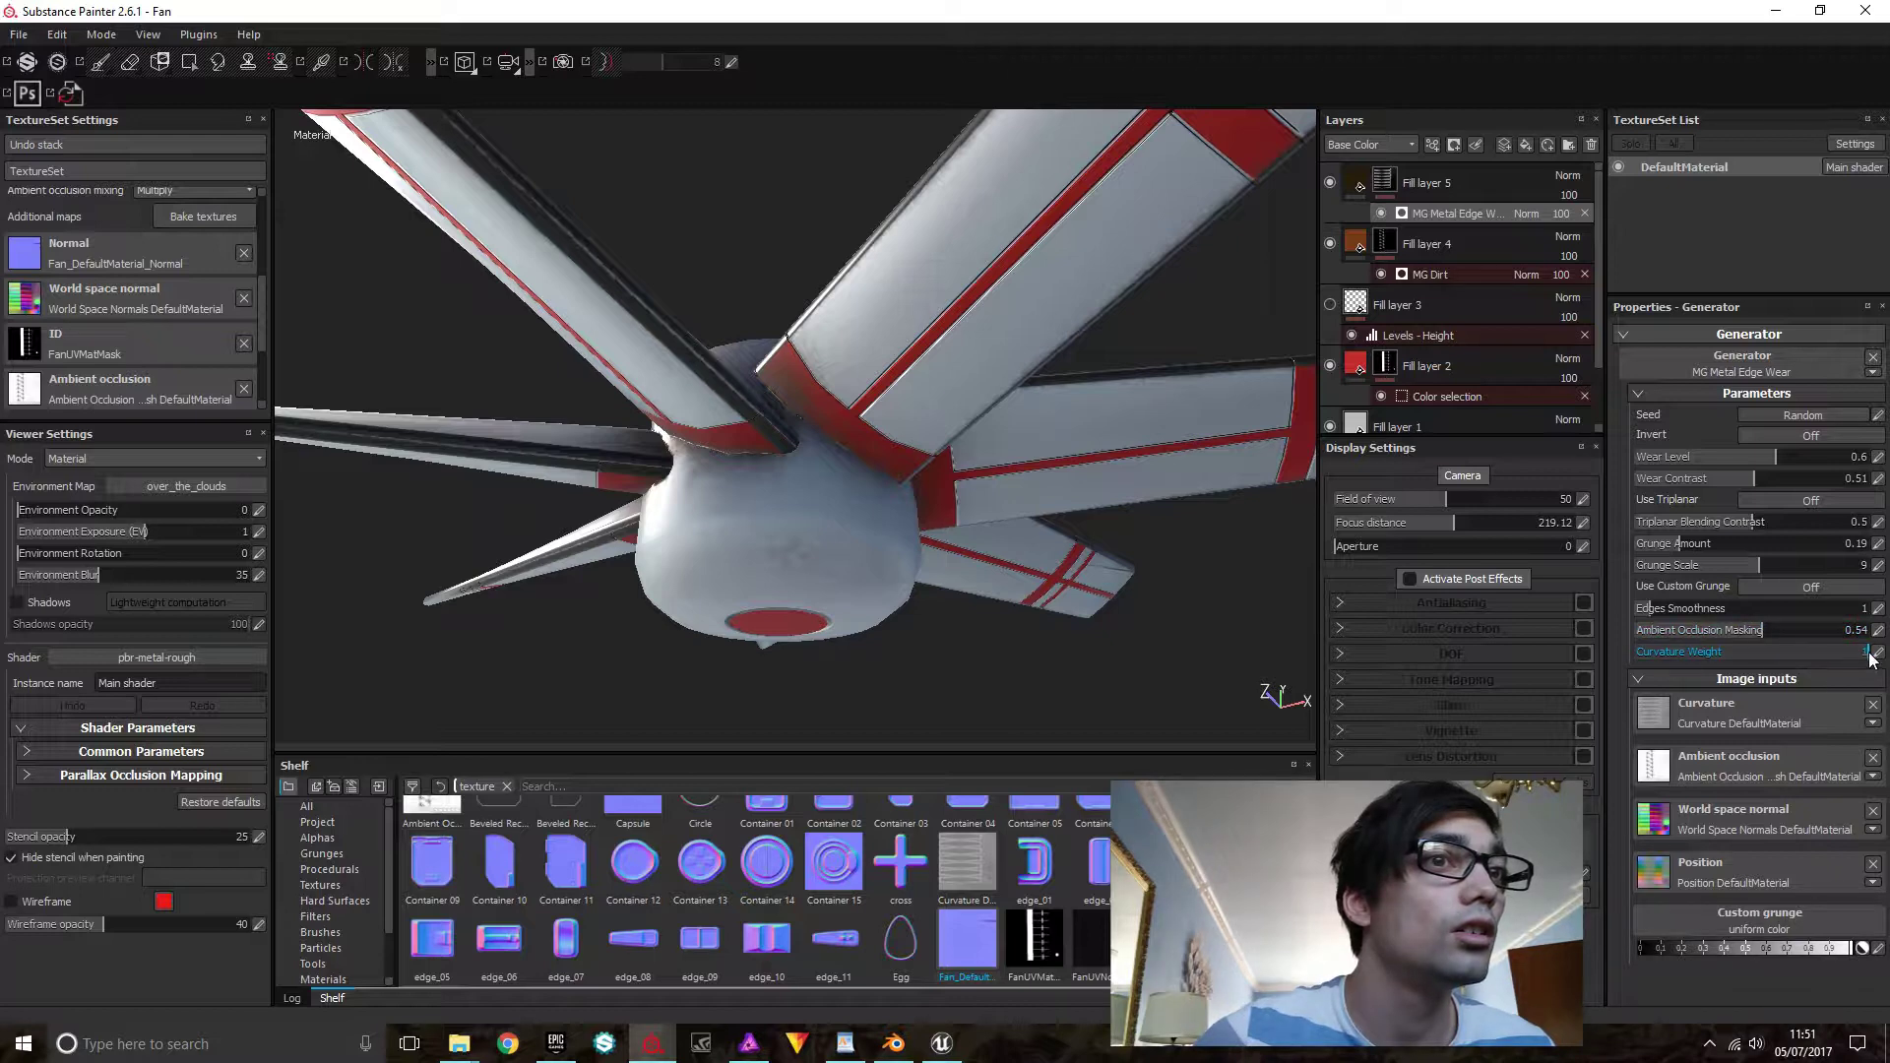
left_click_drag(1864, 659, 1703, 655)
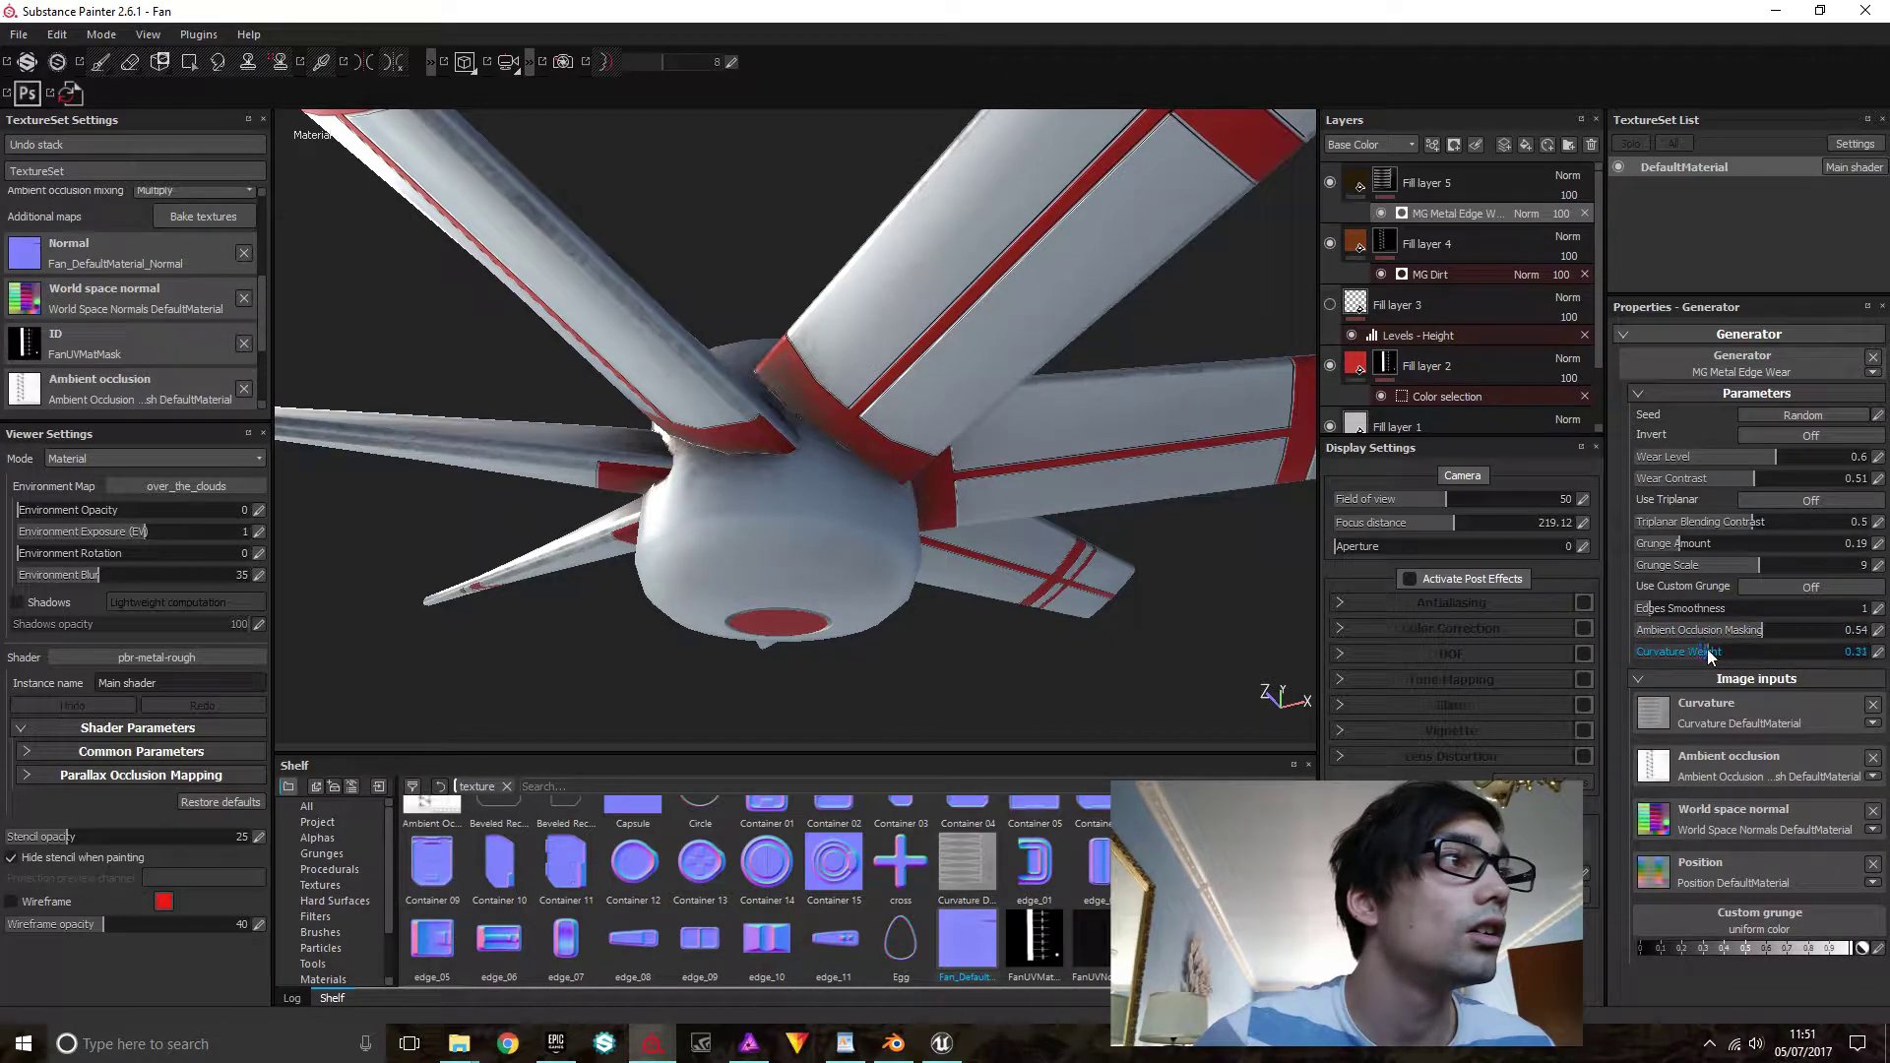
Examine the edge wear on the fan's blades and hub from several angles and distances
left_click_drag(1167, 459, 995, 401, "alt")
scroll(996, 401, "down", 5)
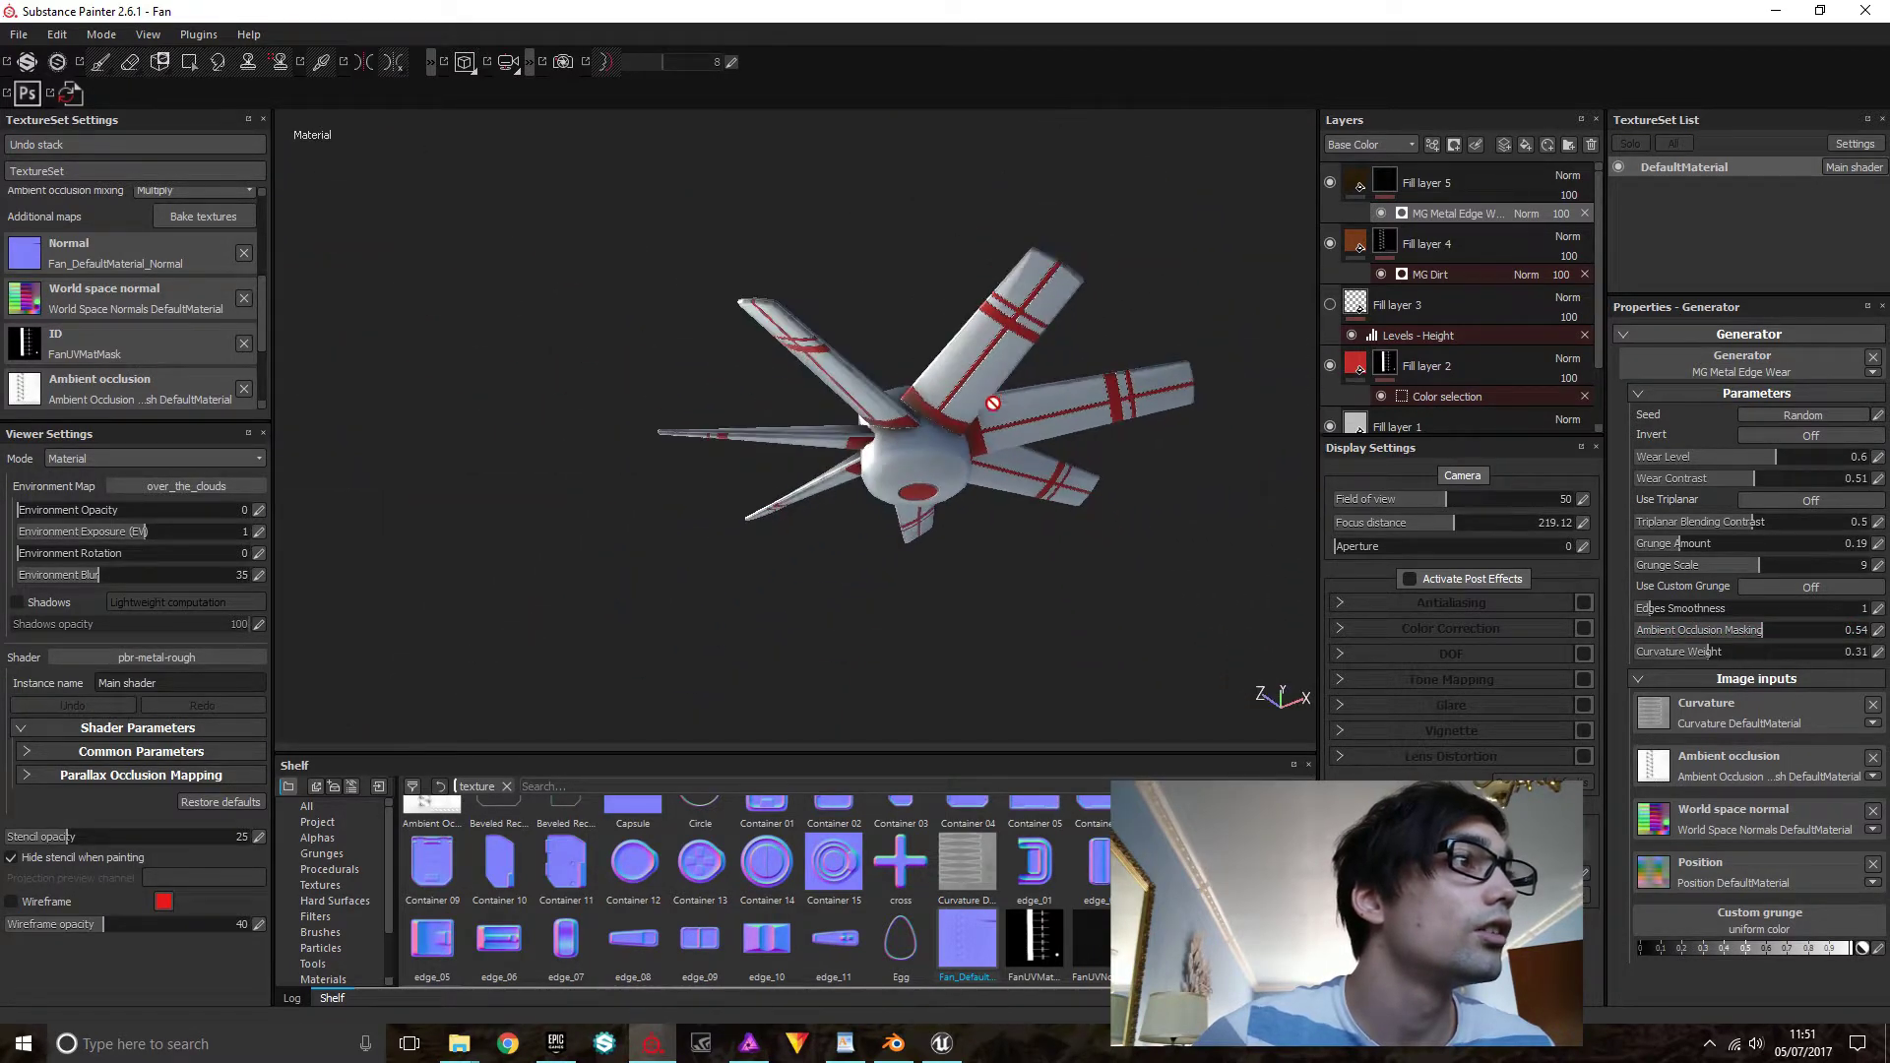
mouse_move(1024, 552)
left_mouse_down("alt")
mouse_move(1030, 439)
mouse_move(1042, 557)
left_mouse_up("alt")
middle_click_drag(1110, 515, 1006, 523, "alt")
scroll(993, 513, "up", 4)
scroll(991, 511, "down", 4)
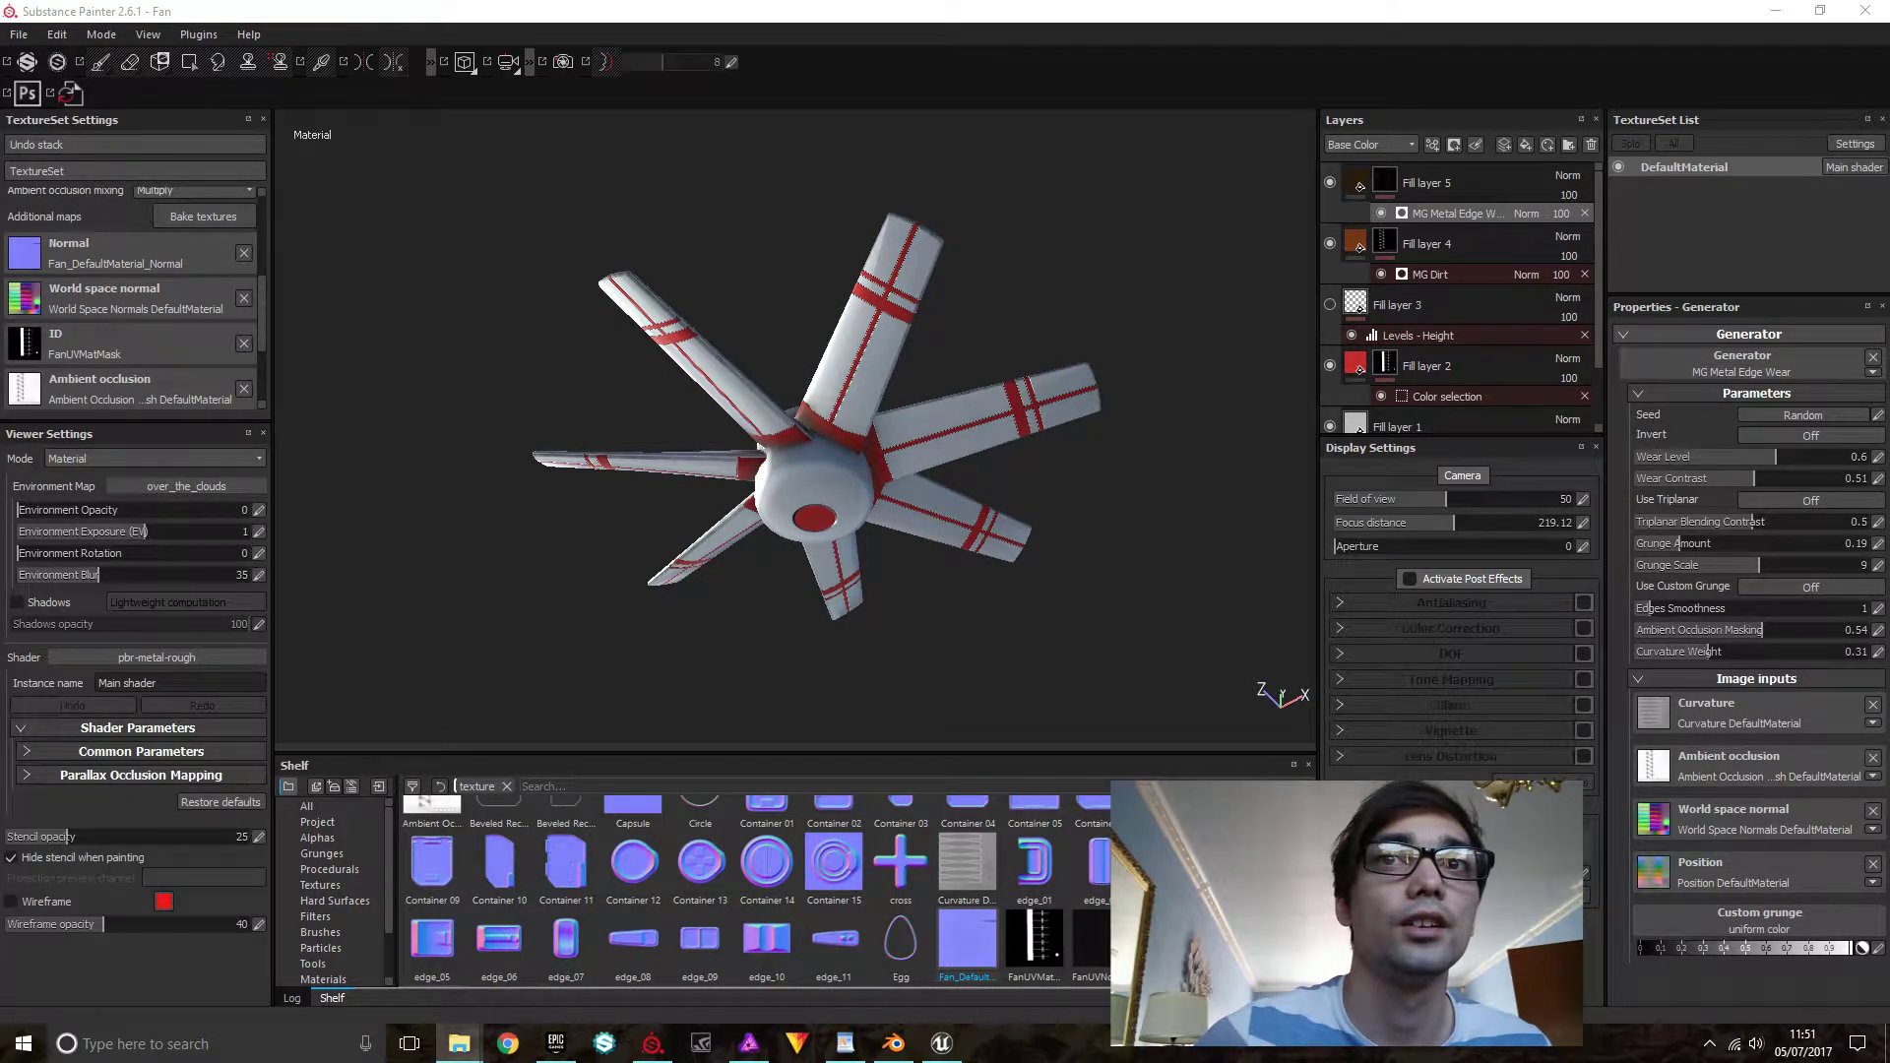
mouse_move(913, 338)
left_mouse_down("alt")
mouse_move(936, 401)
mouse_move(936, 278)
mouse_move(928, 326)
mouse_move(971, 380)
mouse_move(981, 250)
mouse_move(988, 438)
mouse_move(987, 367)
mouse_move(907, 388)
mouse_move(1042, 409)
mouse_move(999, 406)
left_mouse_up("alt")
scroll(928, 328, "up", 4)
scroll(928, 327, "down", 3)
scroll(970, 379, "up", 1)
scroll(980, 250, "up", 3)
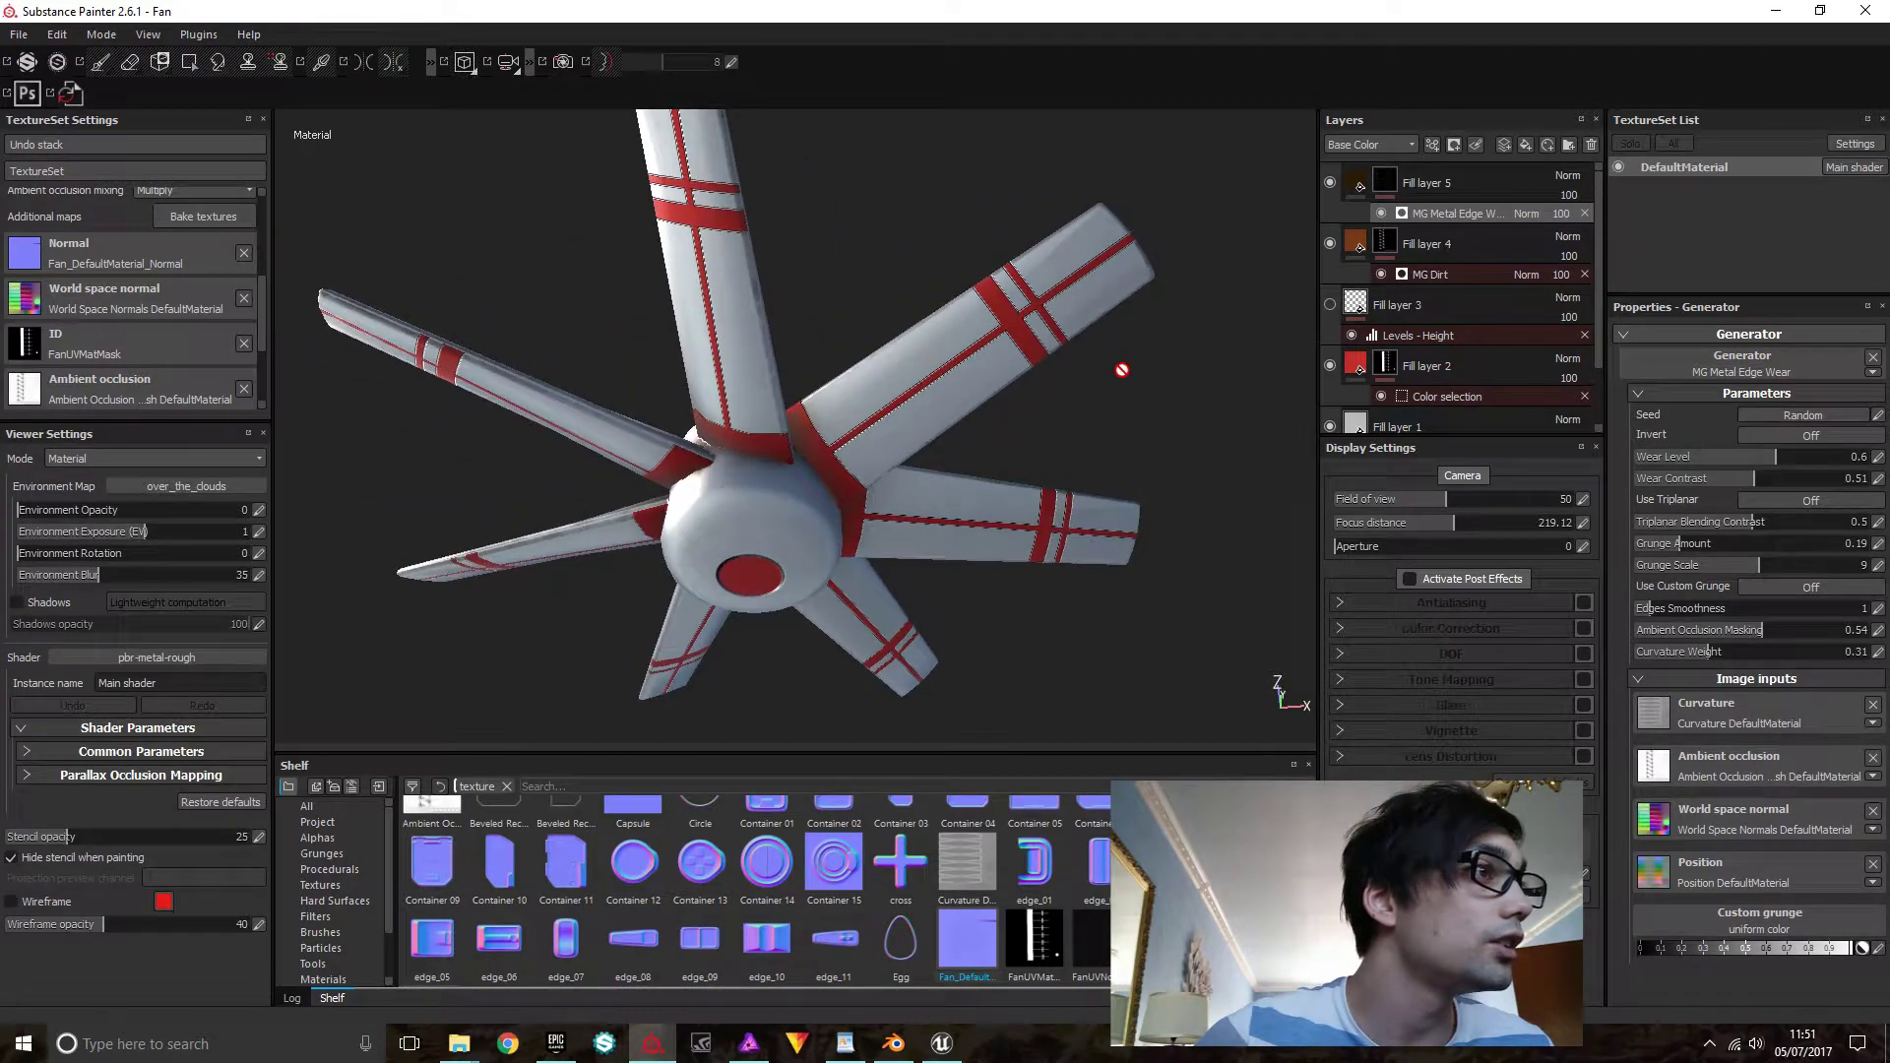
Export the DefaultMaterial textures to the Desktop folder with the Unreal Engine 4 (Packed) configuration
right_click(1120, 374)
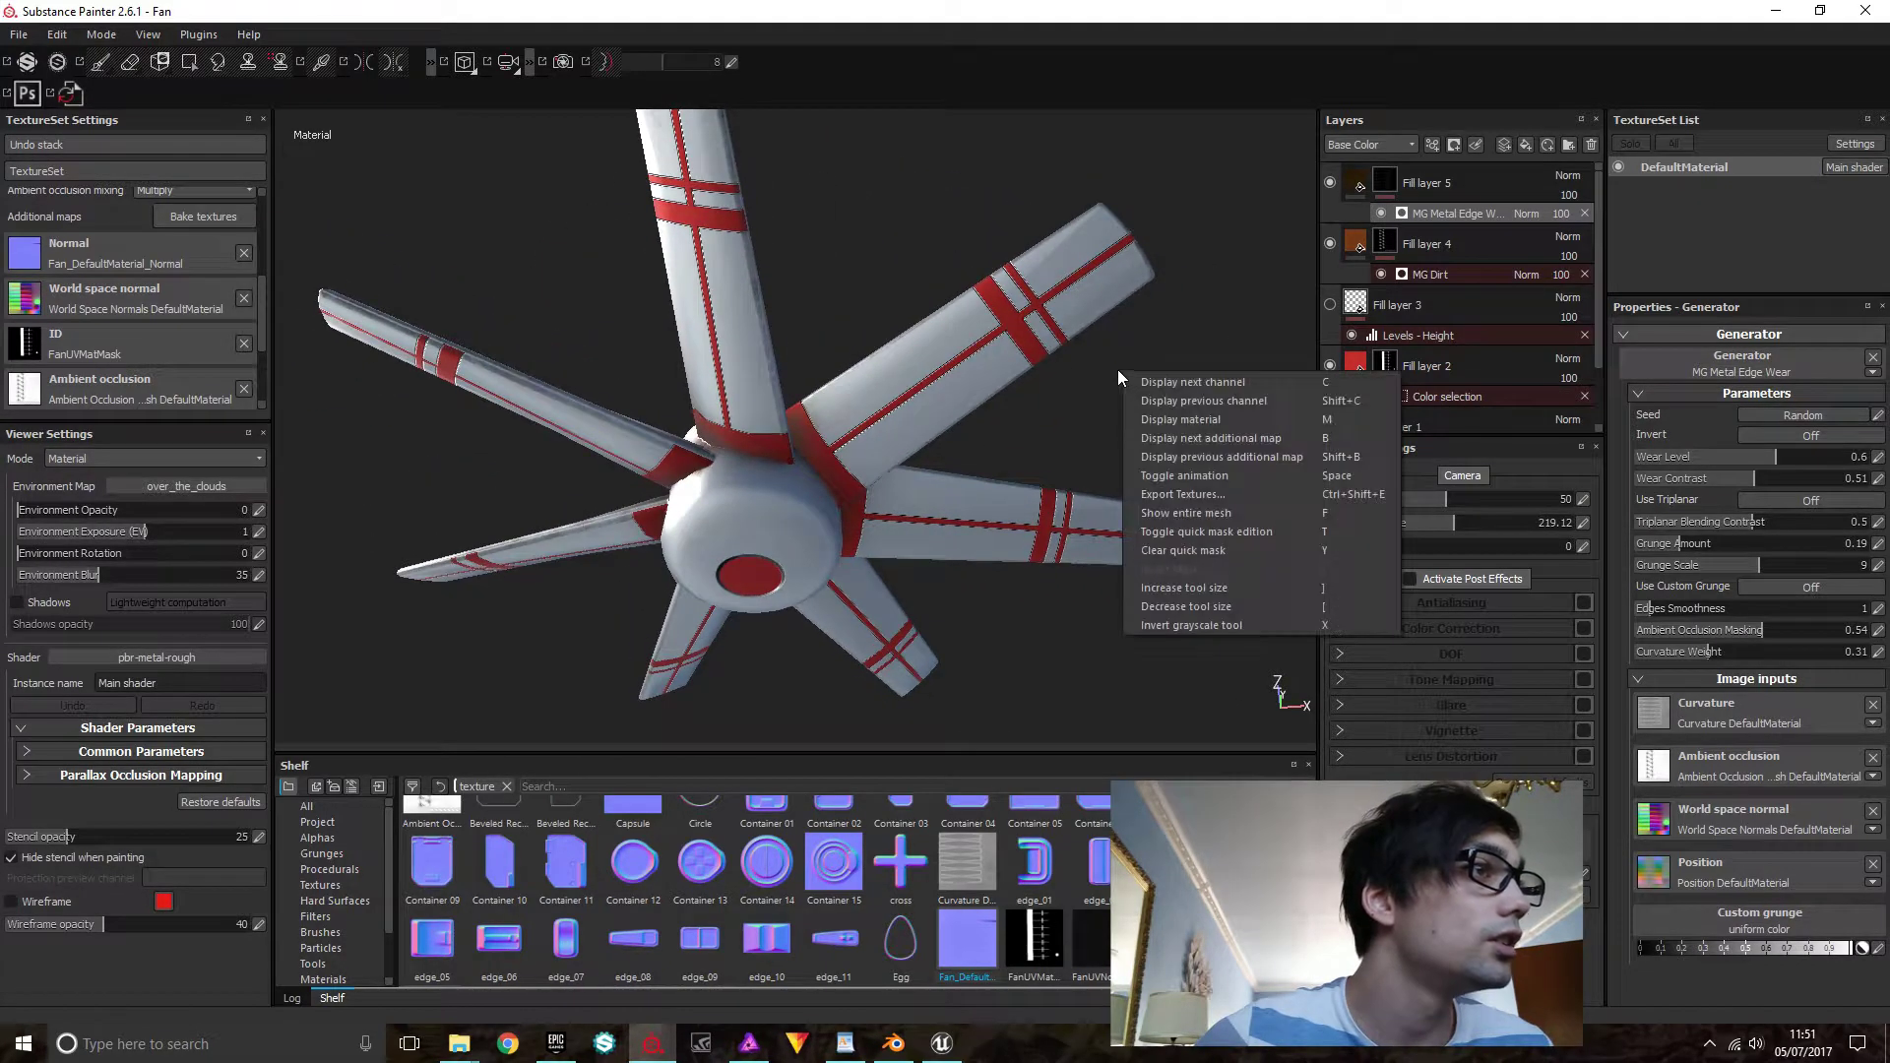
left_click(1211, 497)
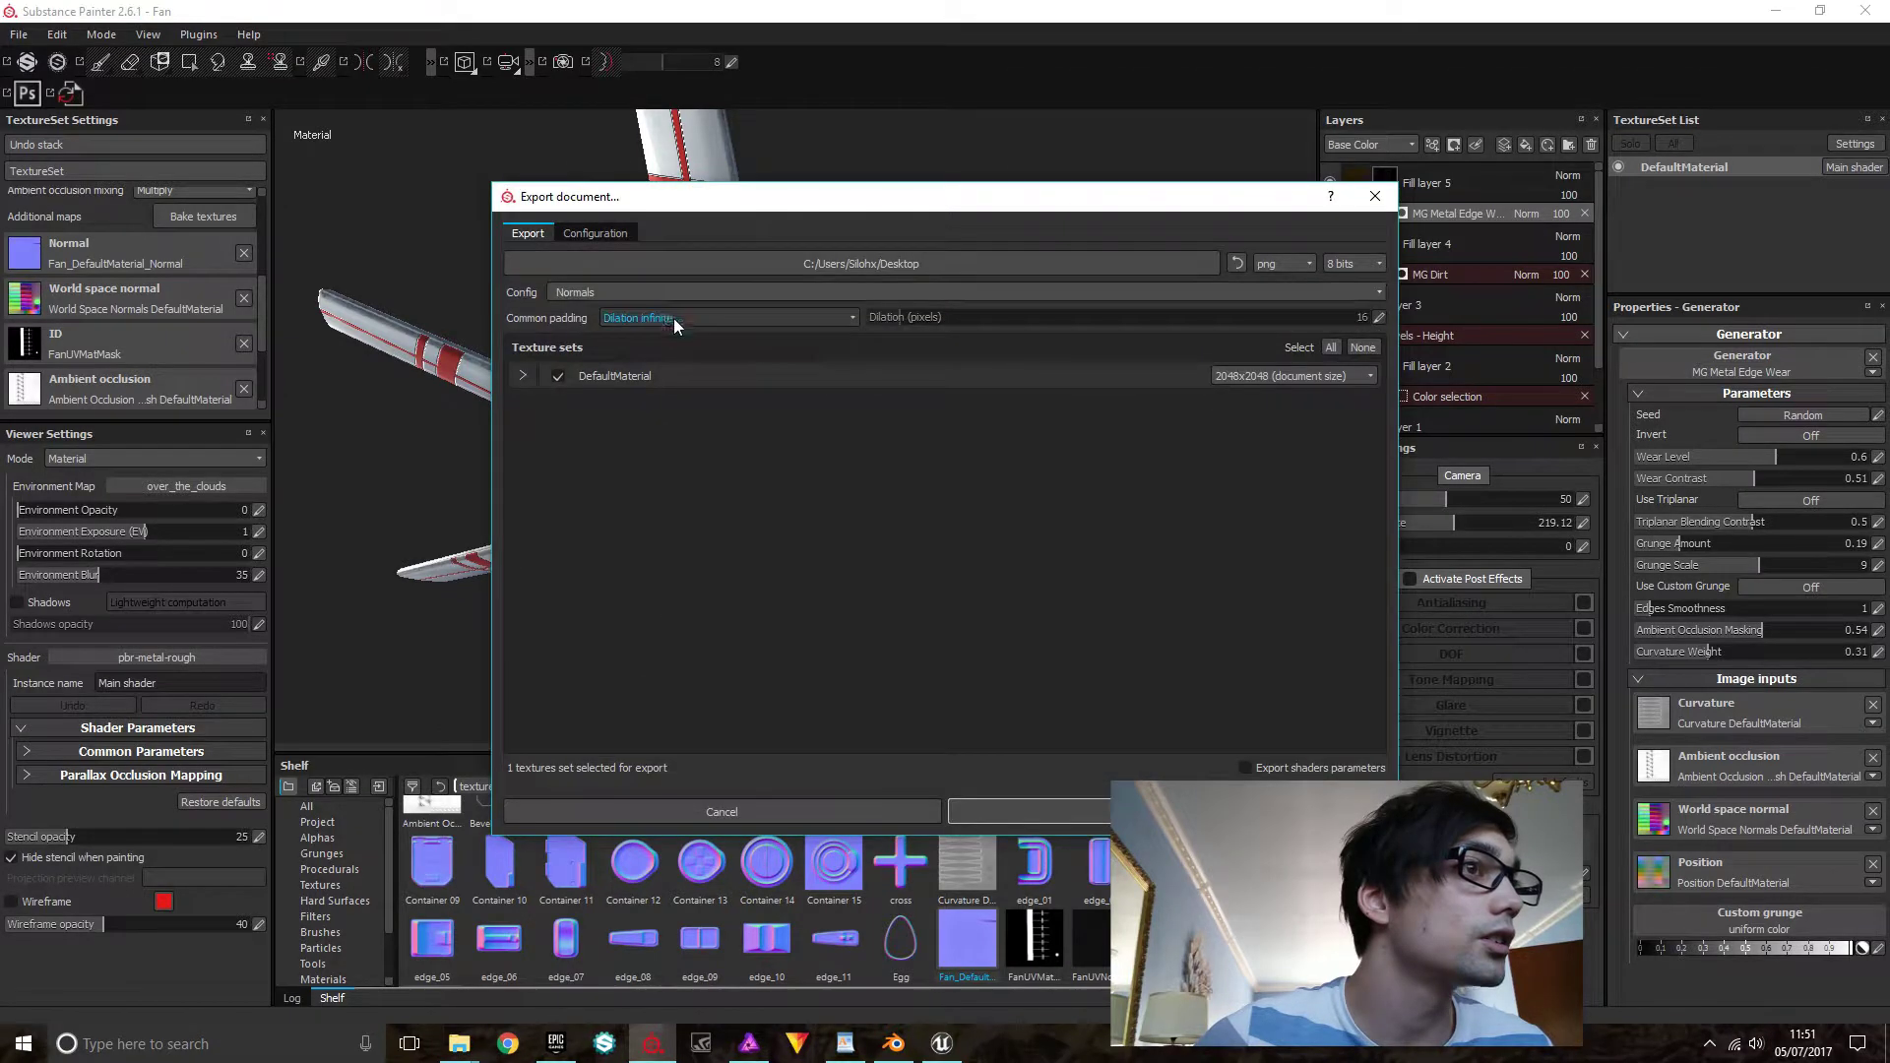
left_click(653, 295)
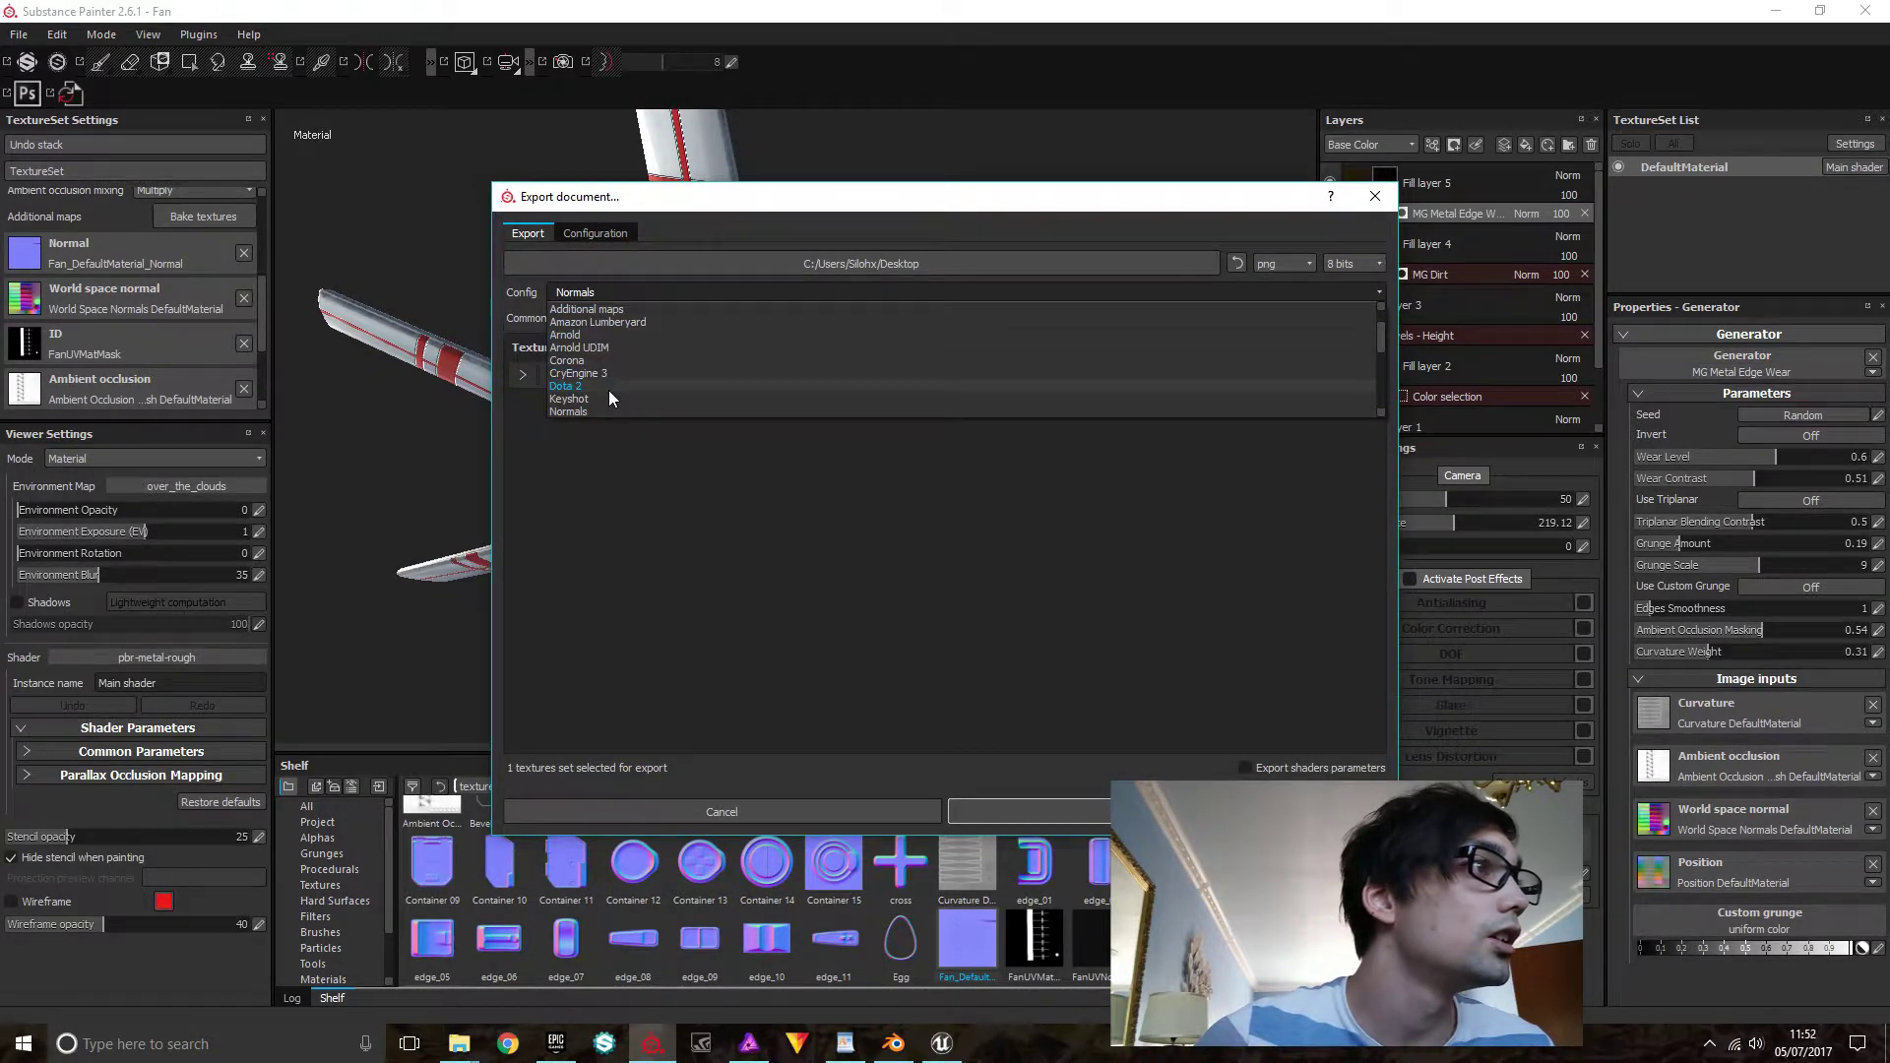
scroll(609, 390, "up", 1)
scroll(644, 334, "down", 4)
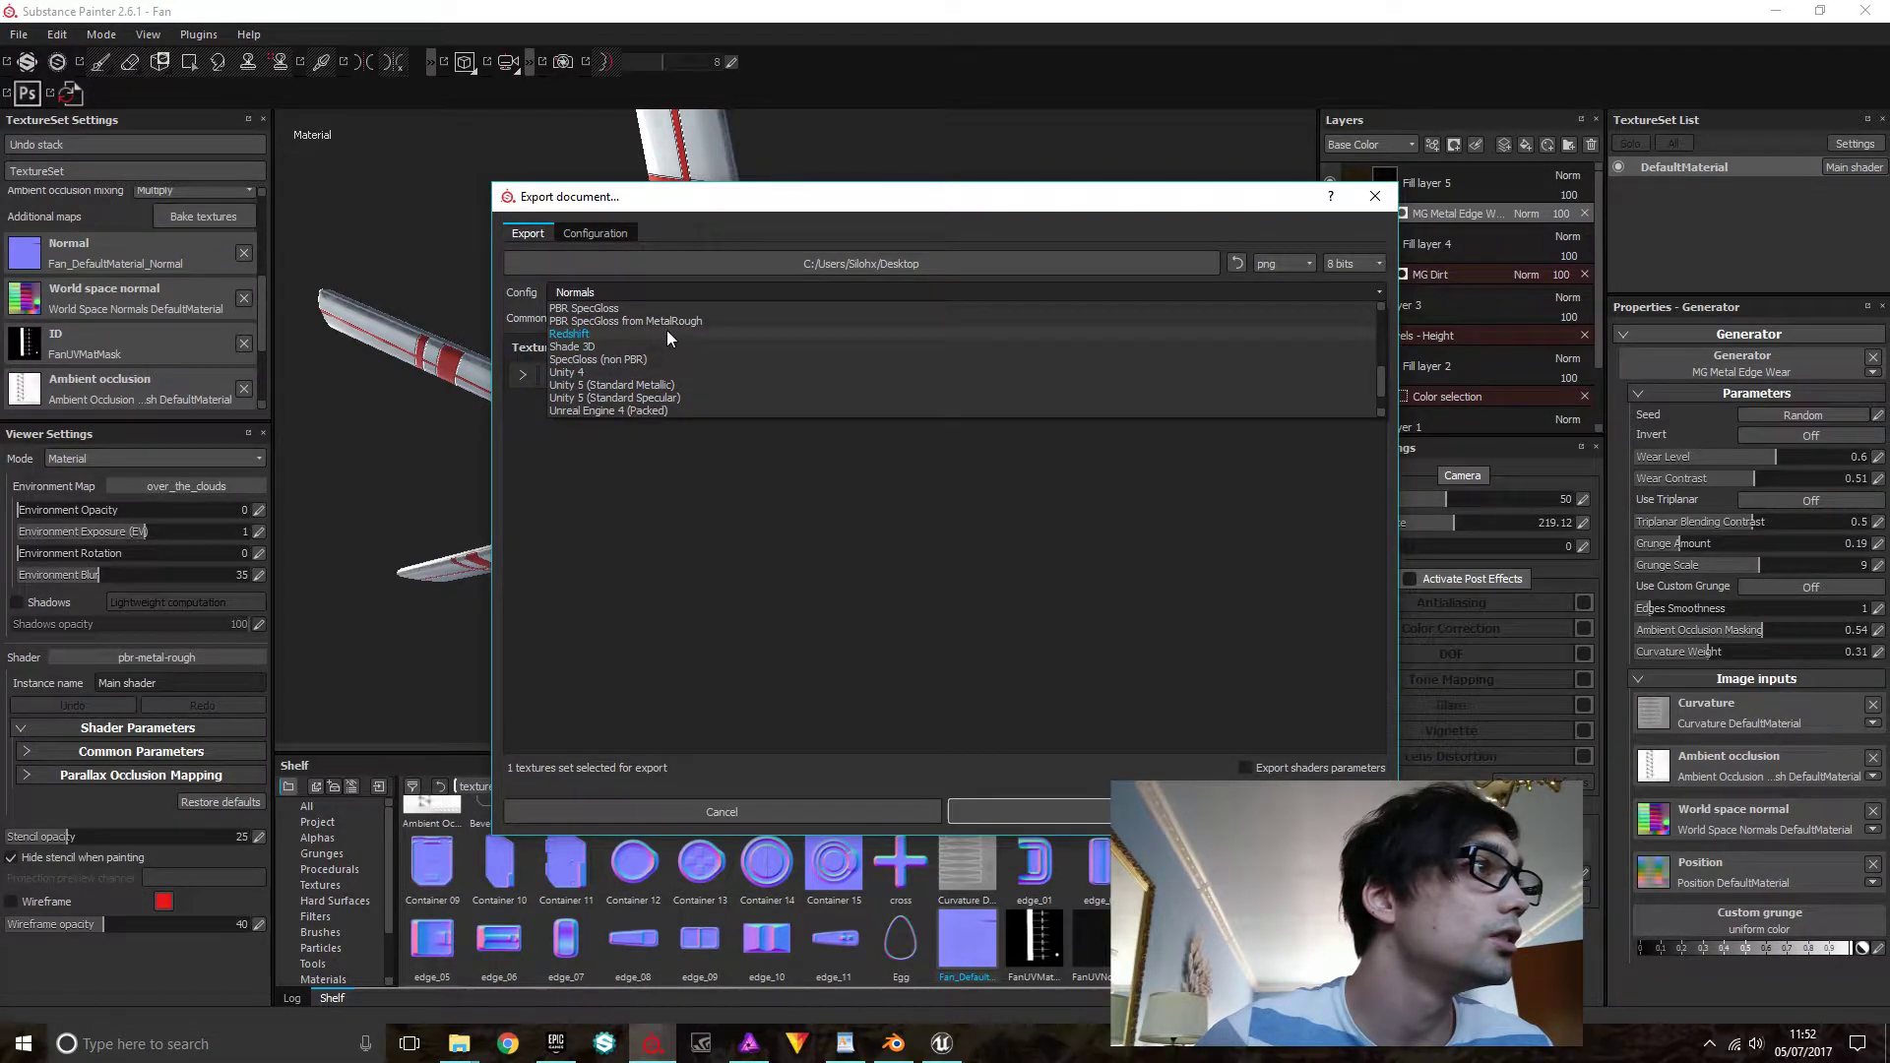
scroll(690, 370, "down", 1)
left_click(656, 372)
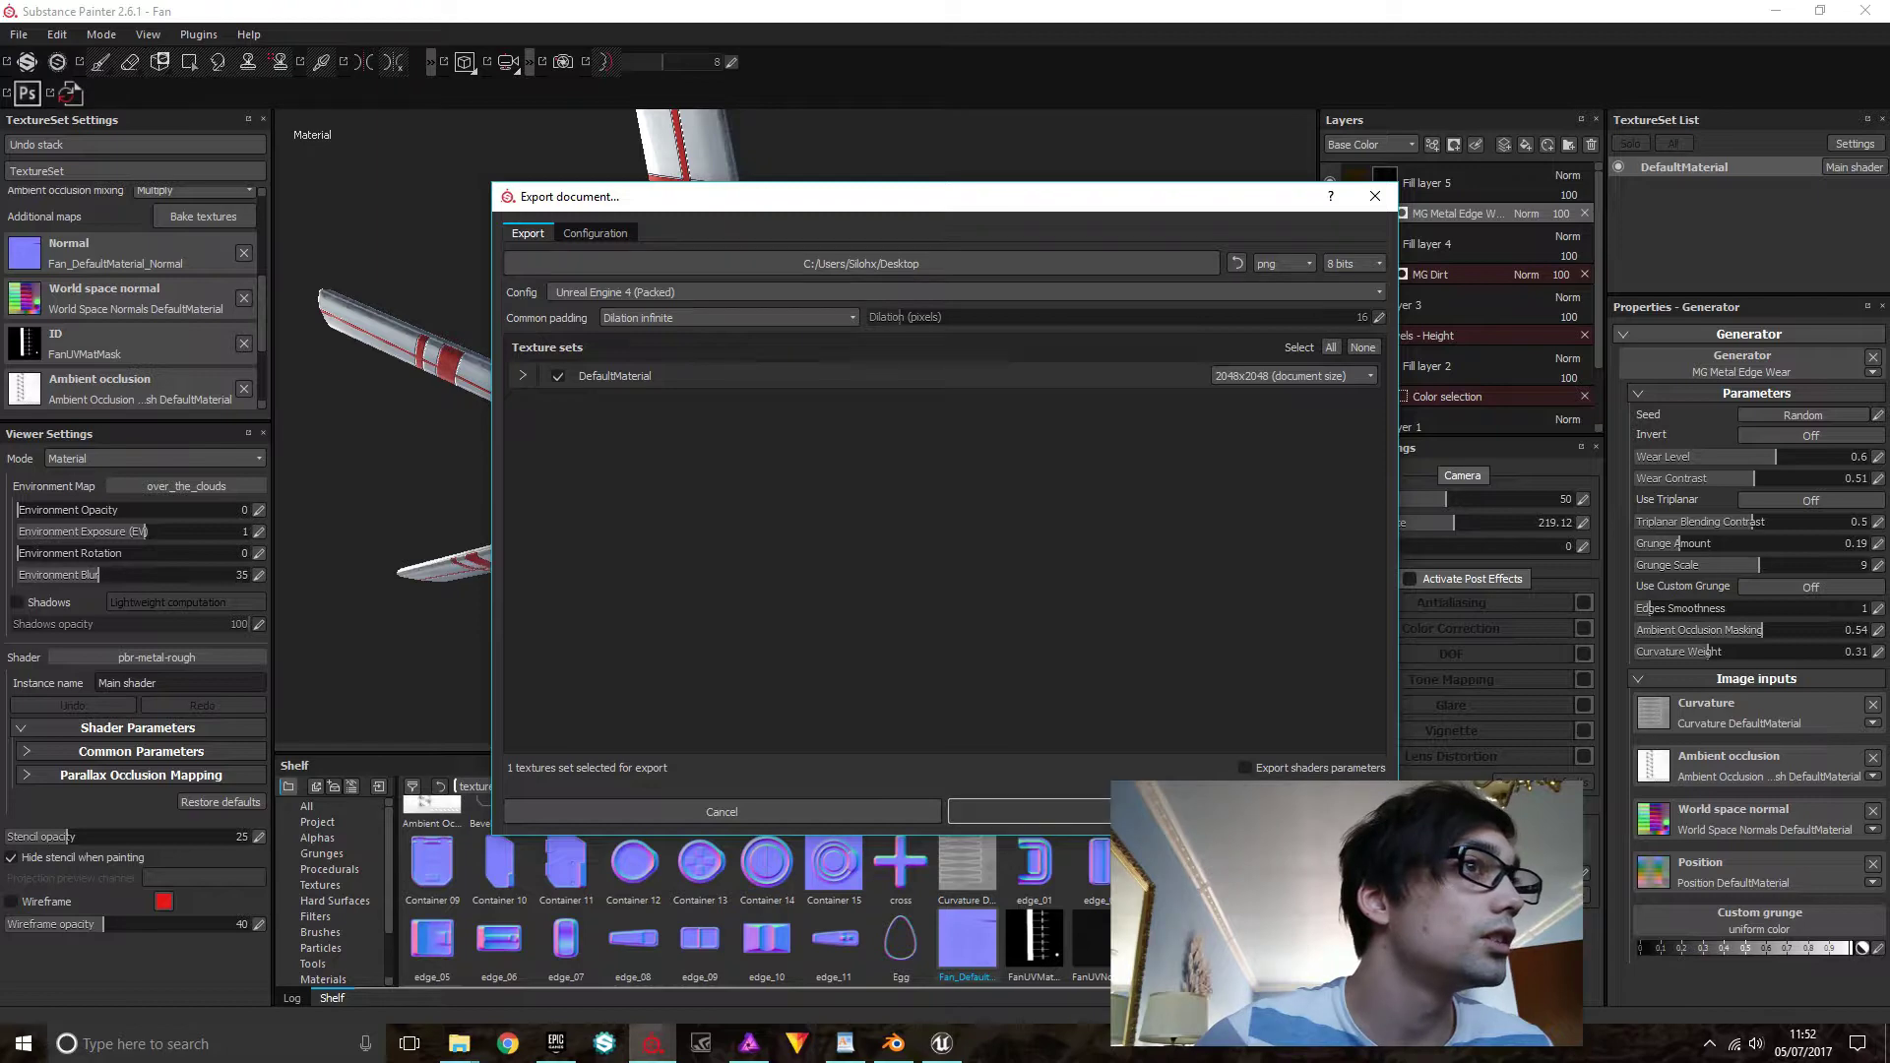
left_click(1168, 811)
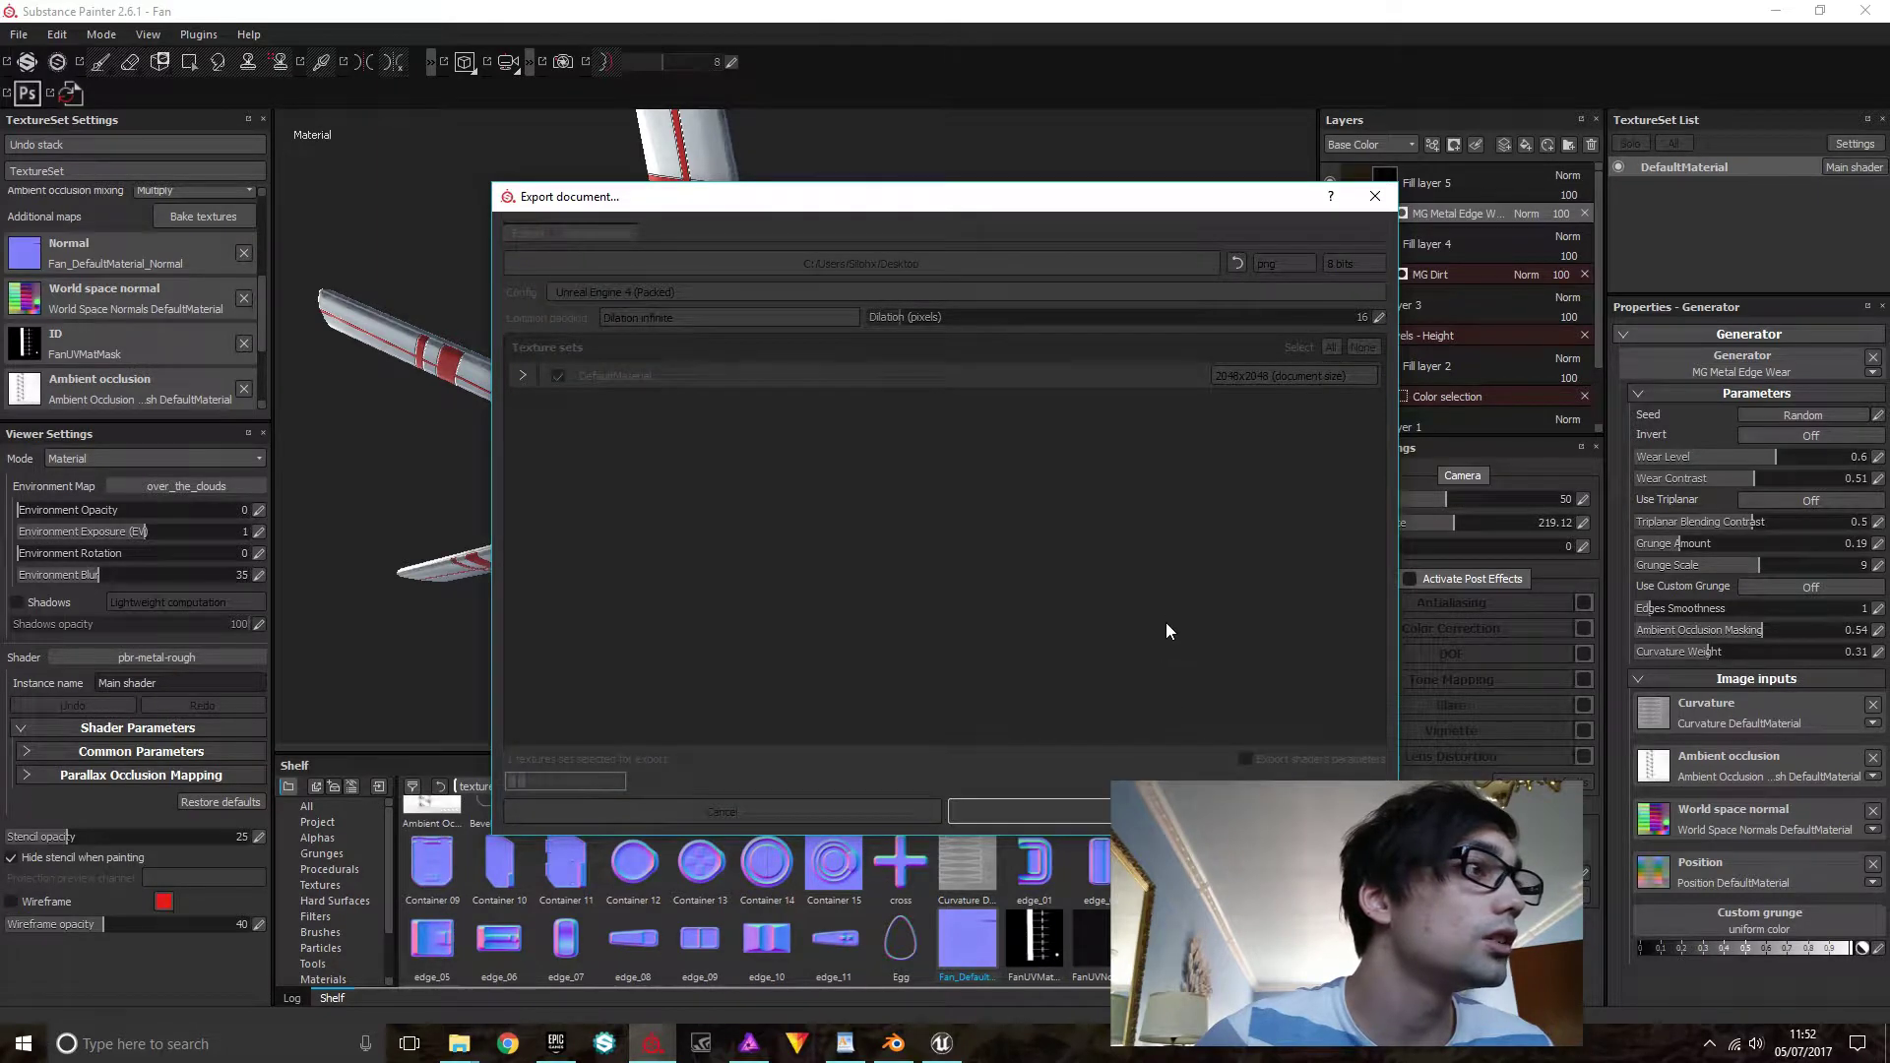
left_click(955, 537)
Read the map export messages about Opacity and Emissive in the log and look through the texture set's channel settings
left_click(292, 998)
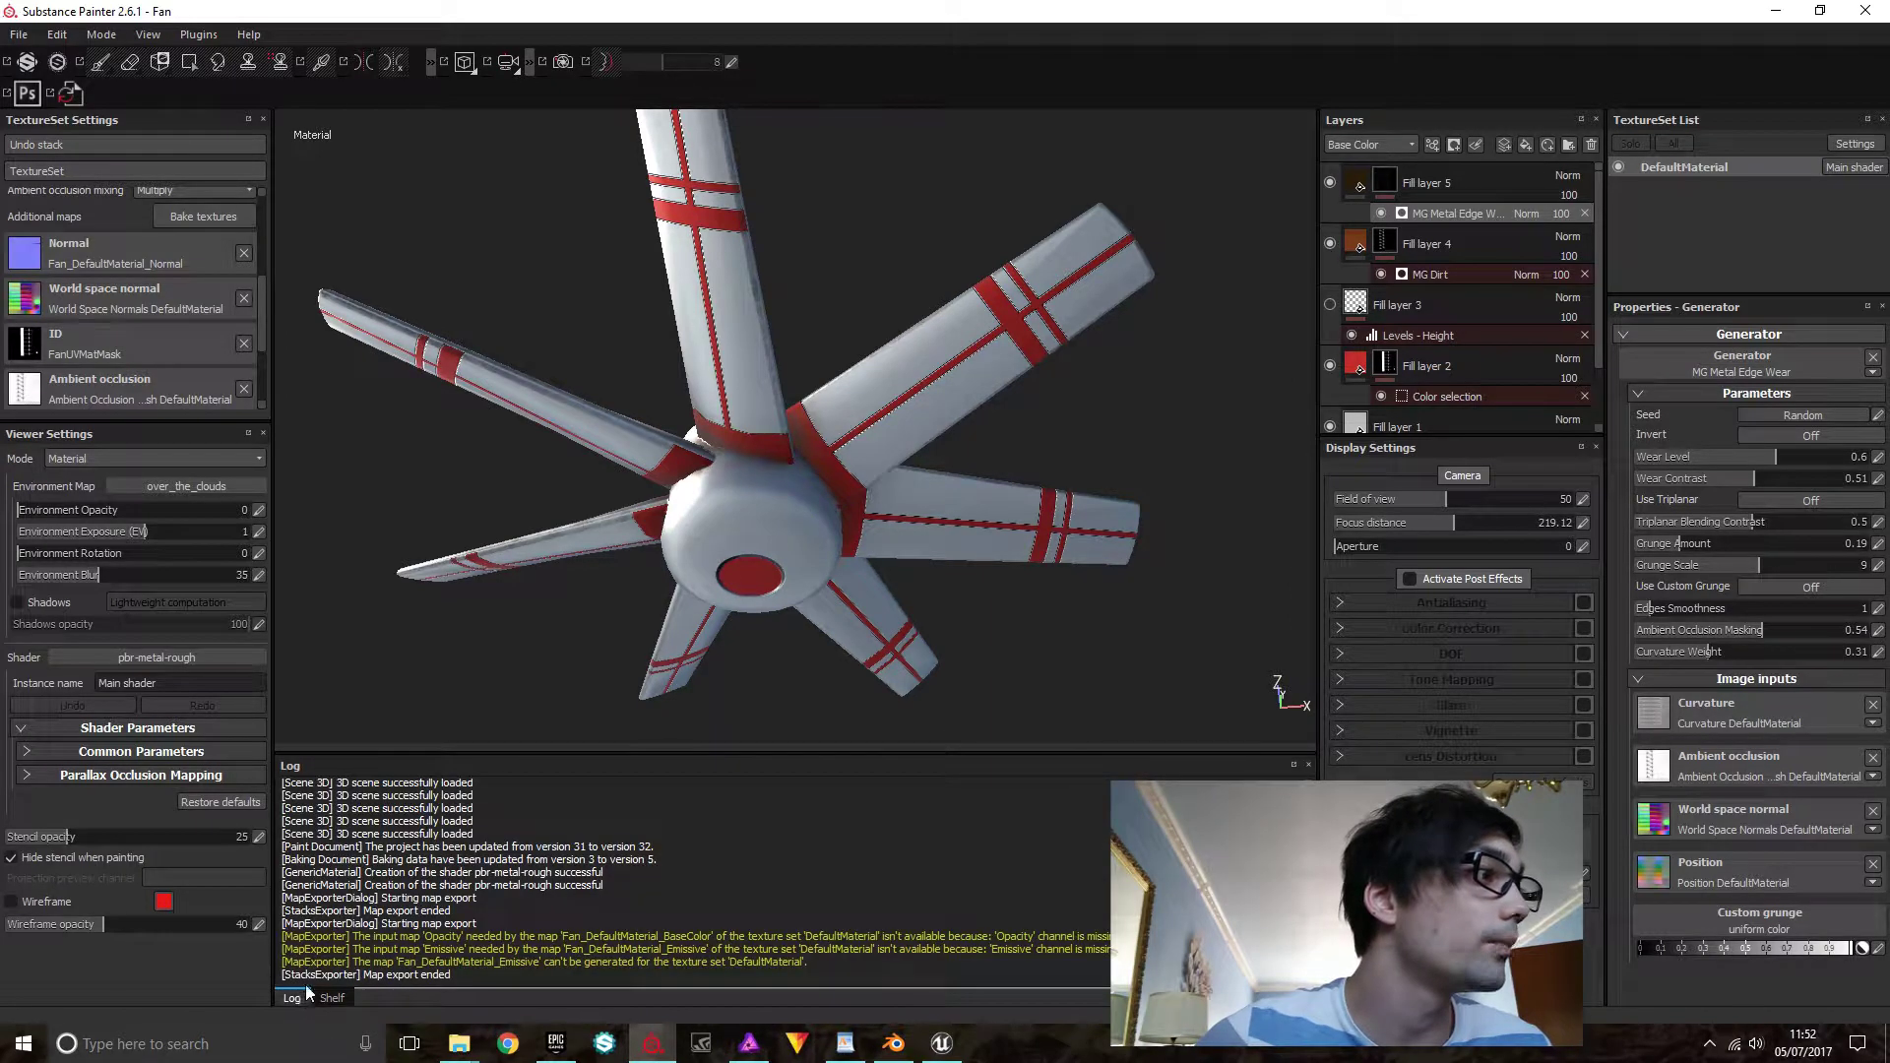
left_click_drag(425, 936, 466, 949)
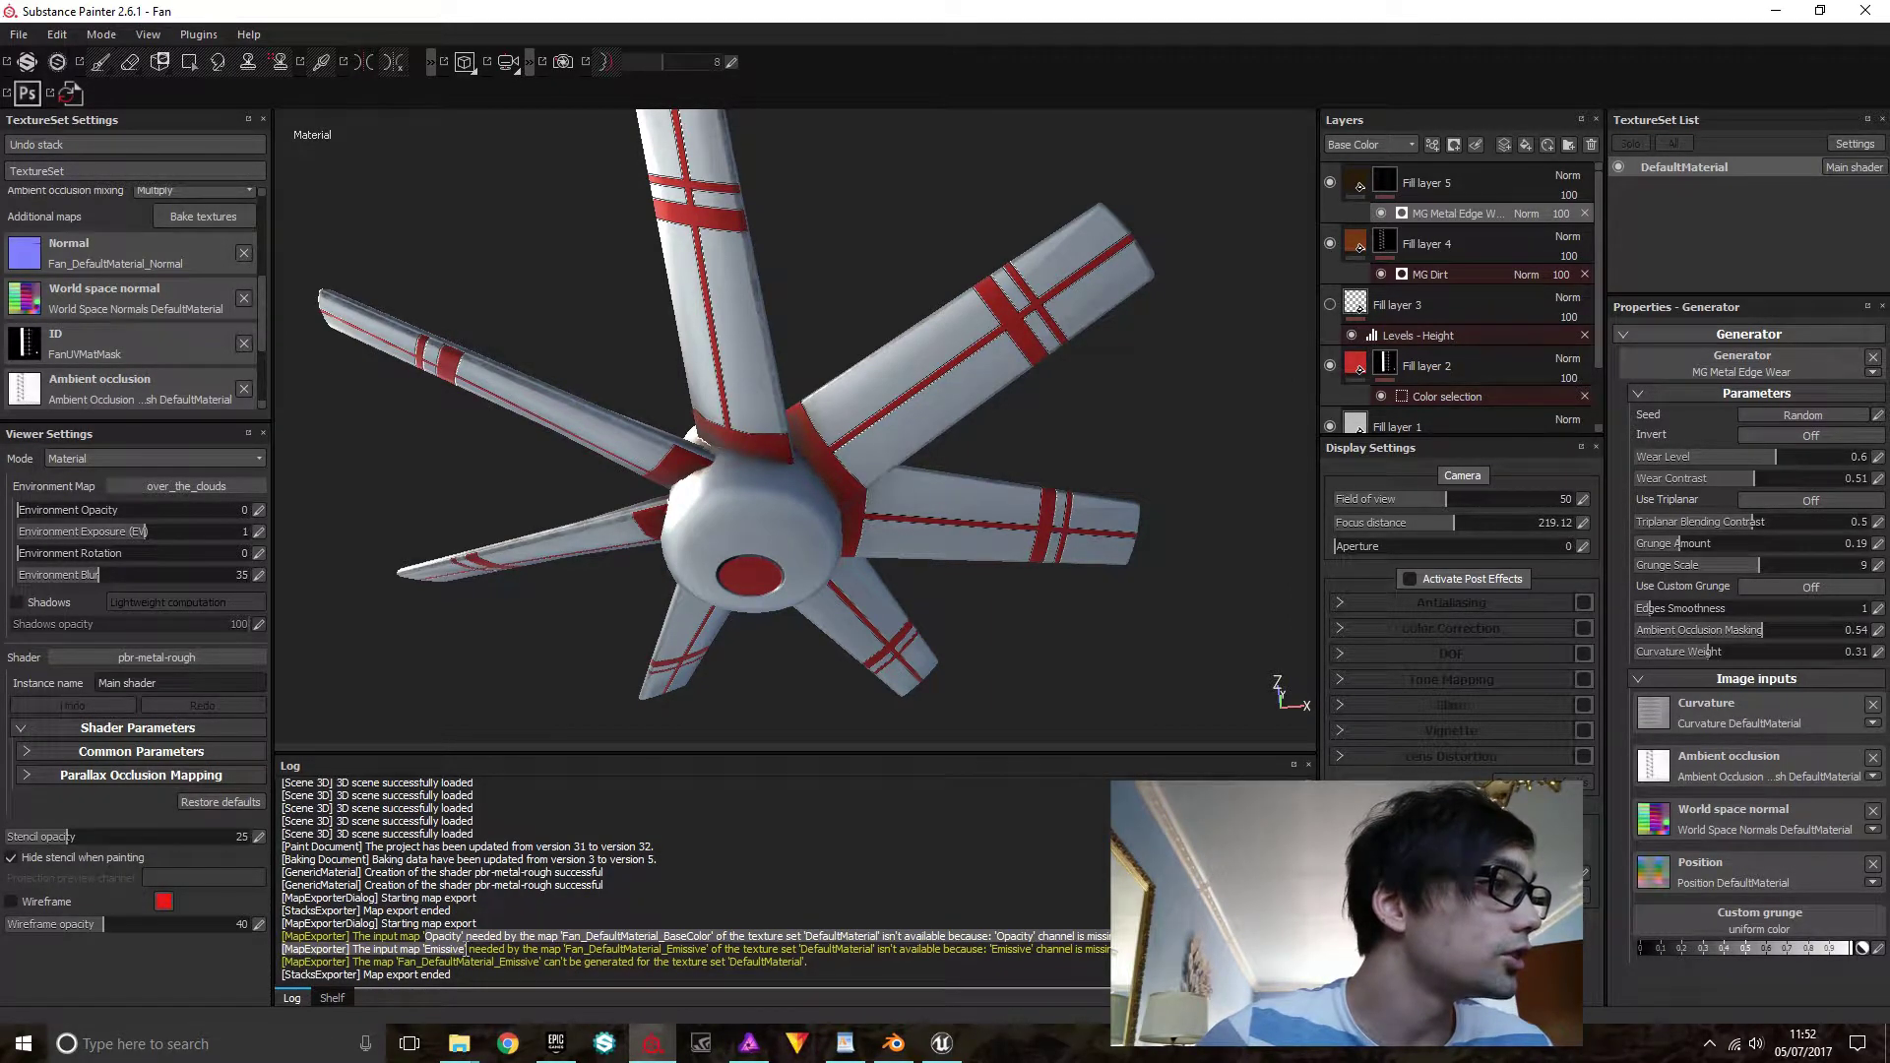
left_click(497, 951)
scroll(230, 328, "down", 3)
scroll(229, 329, "up", 4)
scroll(227, 329, "up", 2)
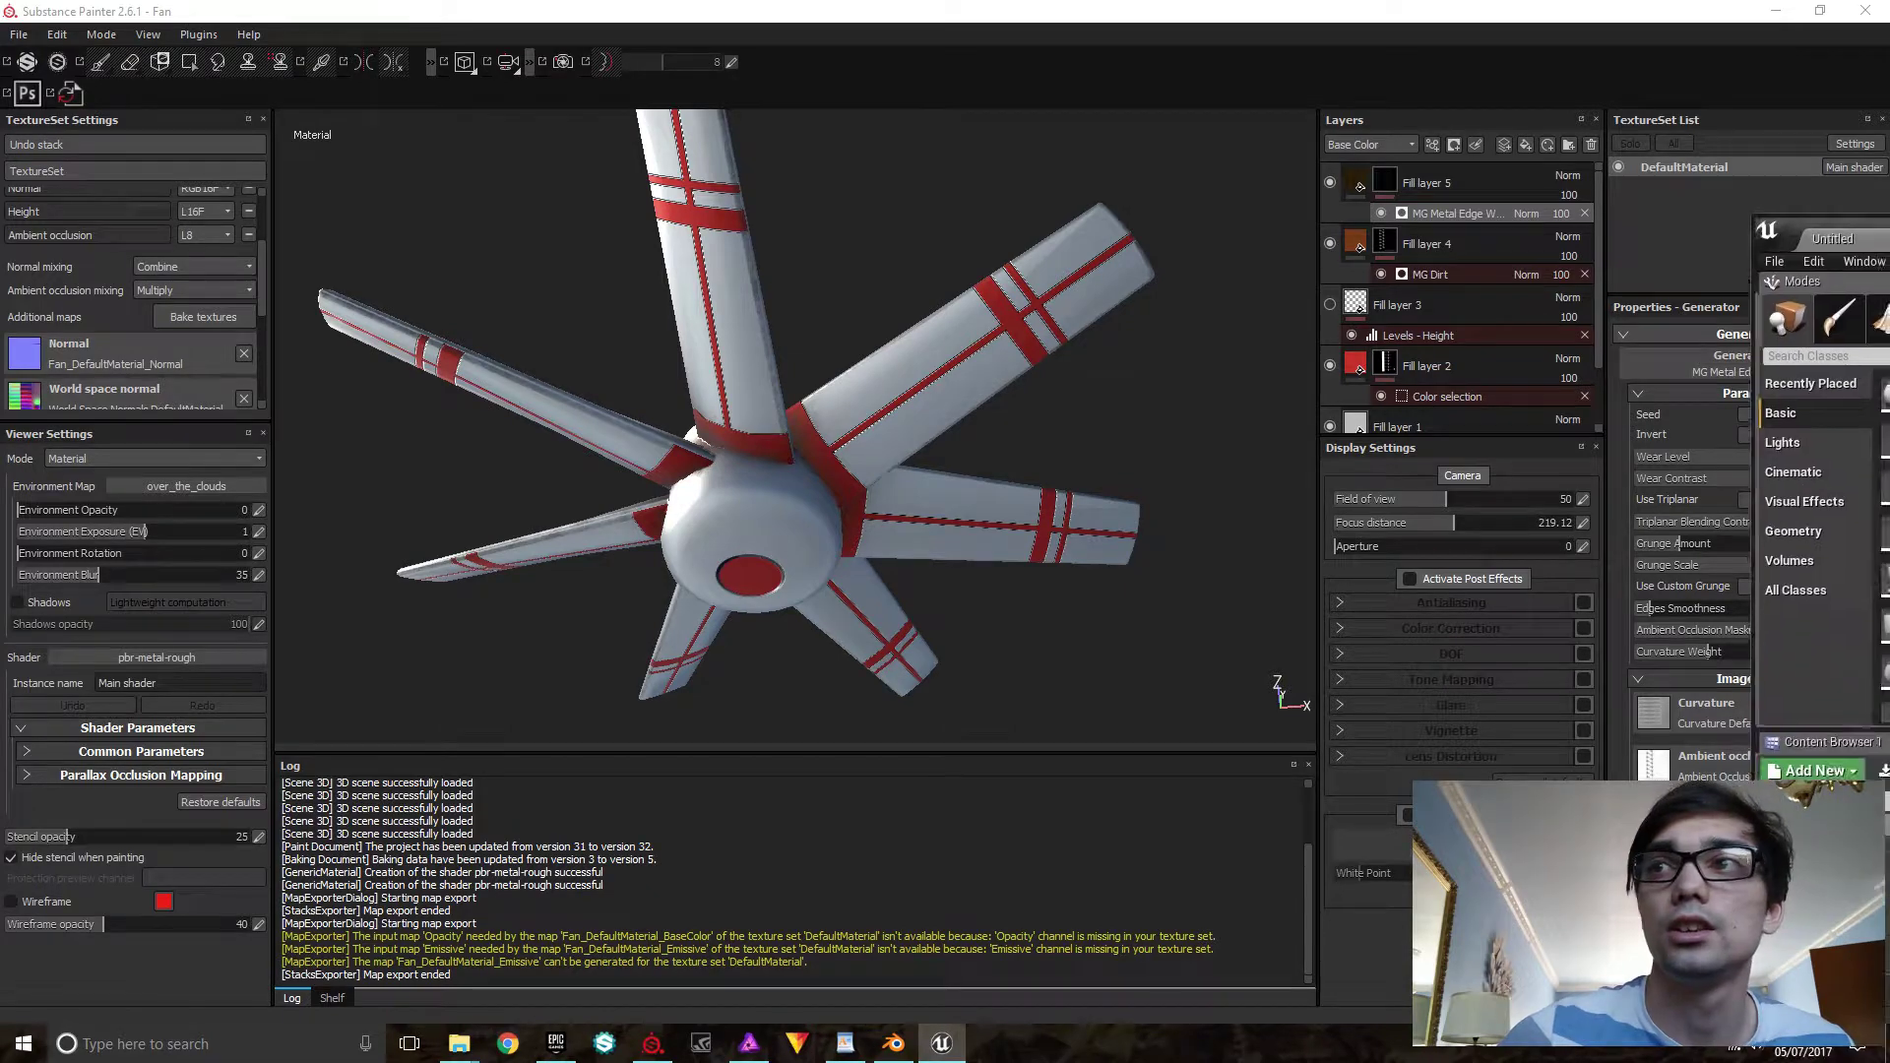
Switch to Unreal Editor and import the Fan FBX as a skeletal mesh with its materials and textures into the Content folder
mouse_move(1889, 1062)
left_mouse_down()
mouse_move(1055, 512)
mouse_move(1093, 719)
mouse_move(1674, 1062)
mouse_move(561, 0)
left_mouse_up()
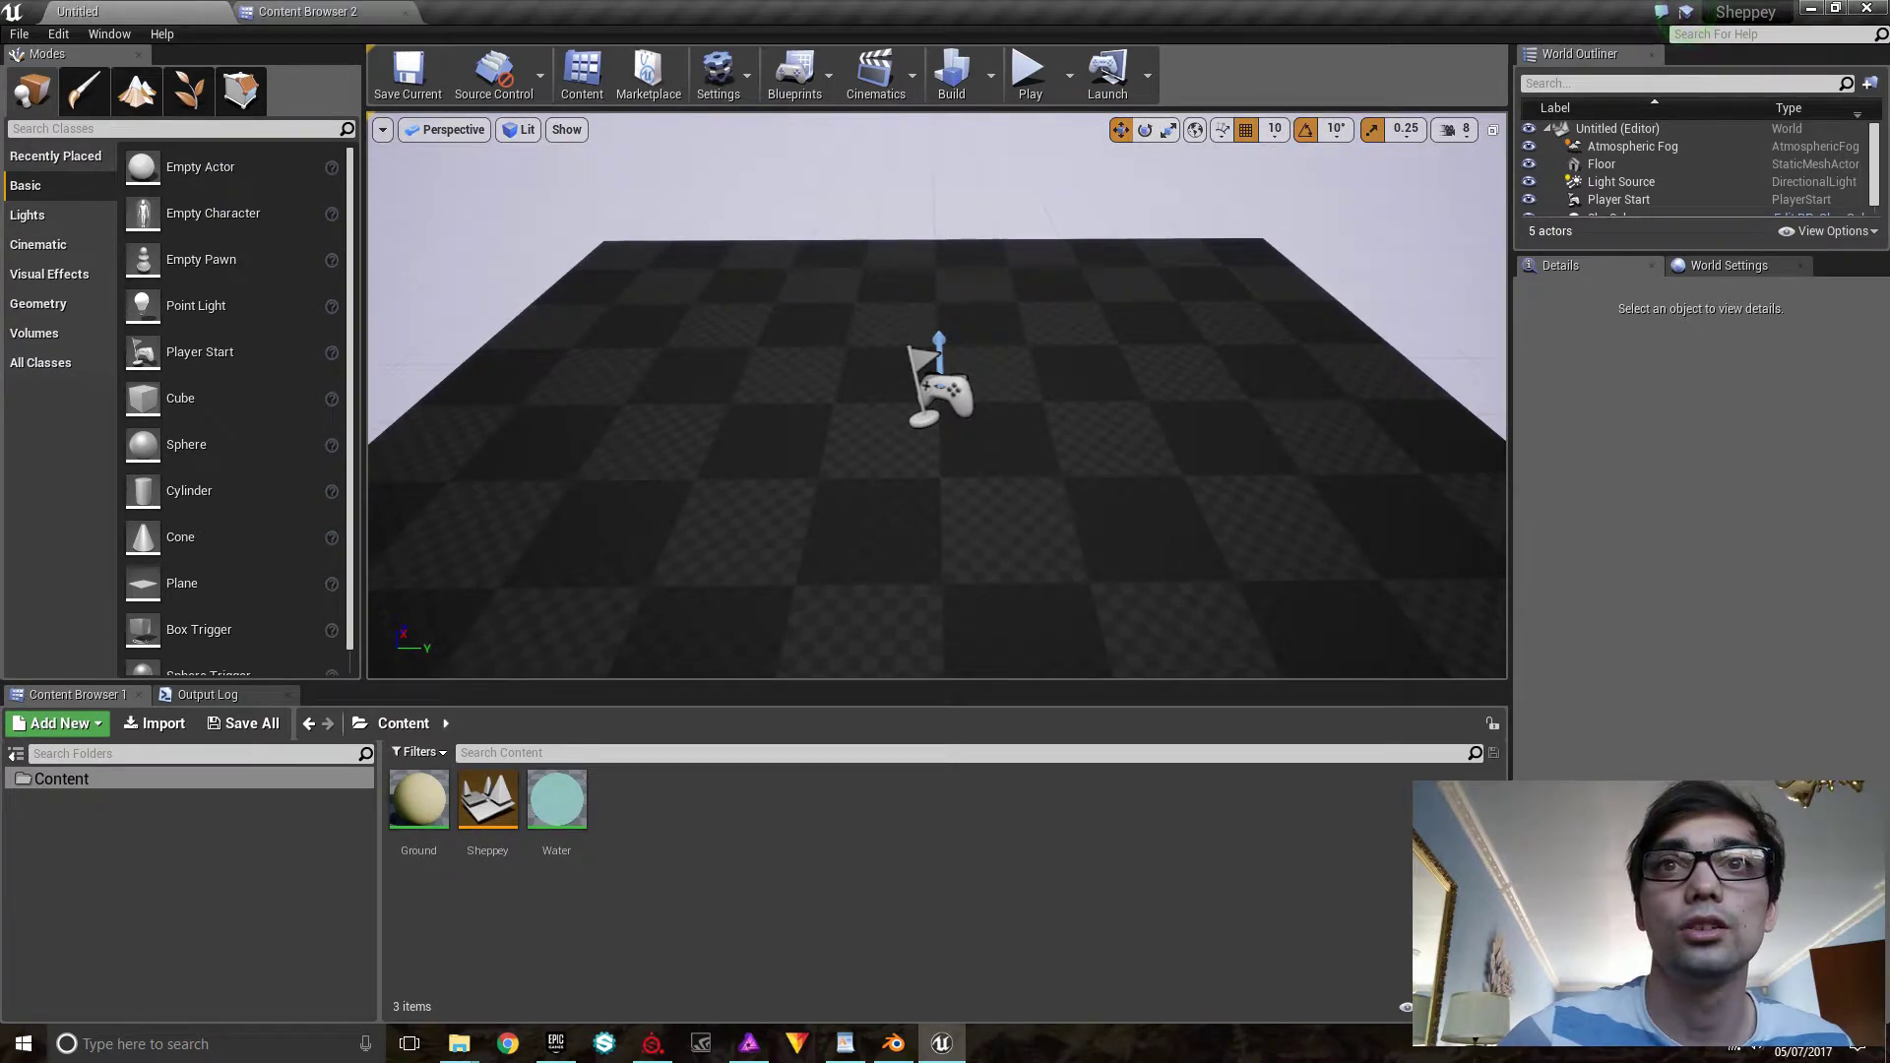
key("alt+Tab")
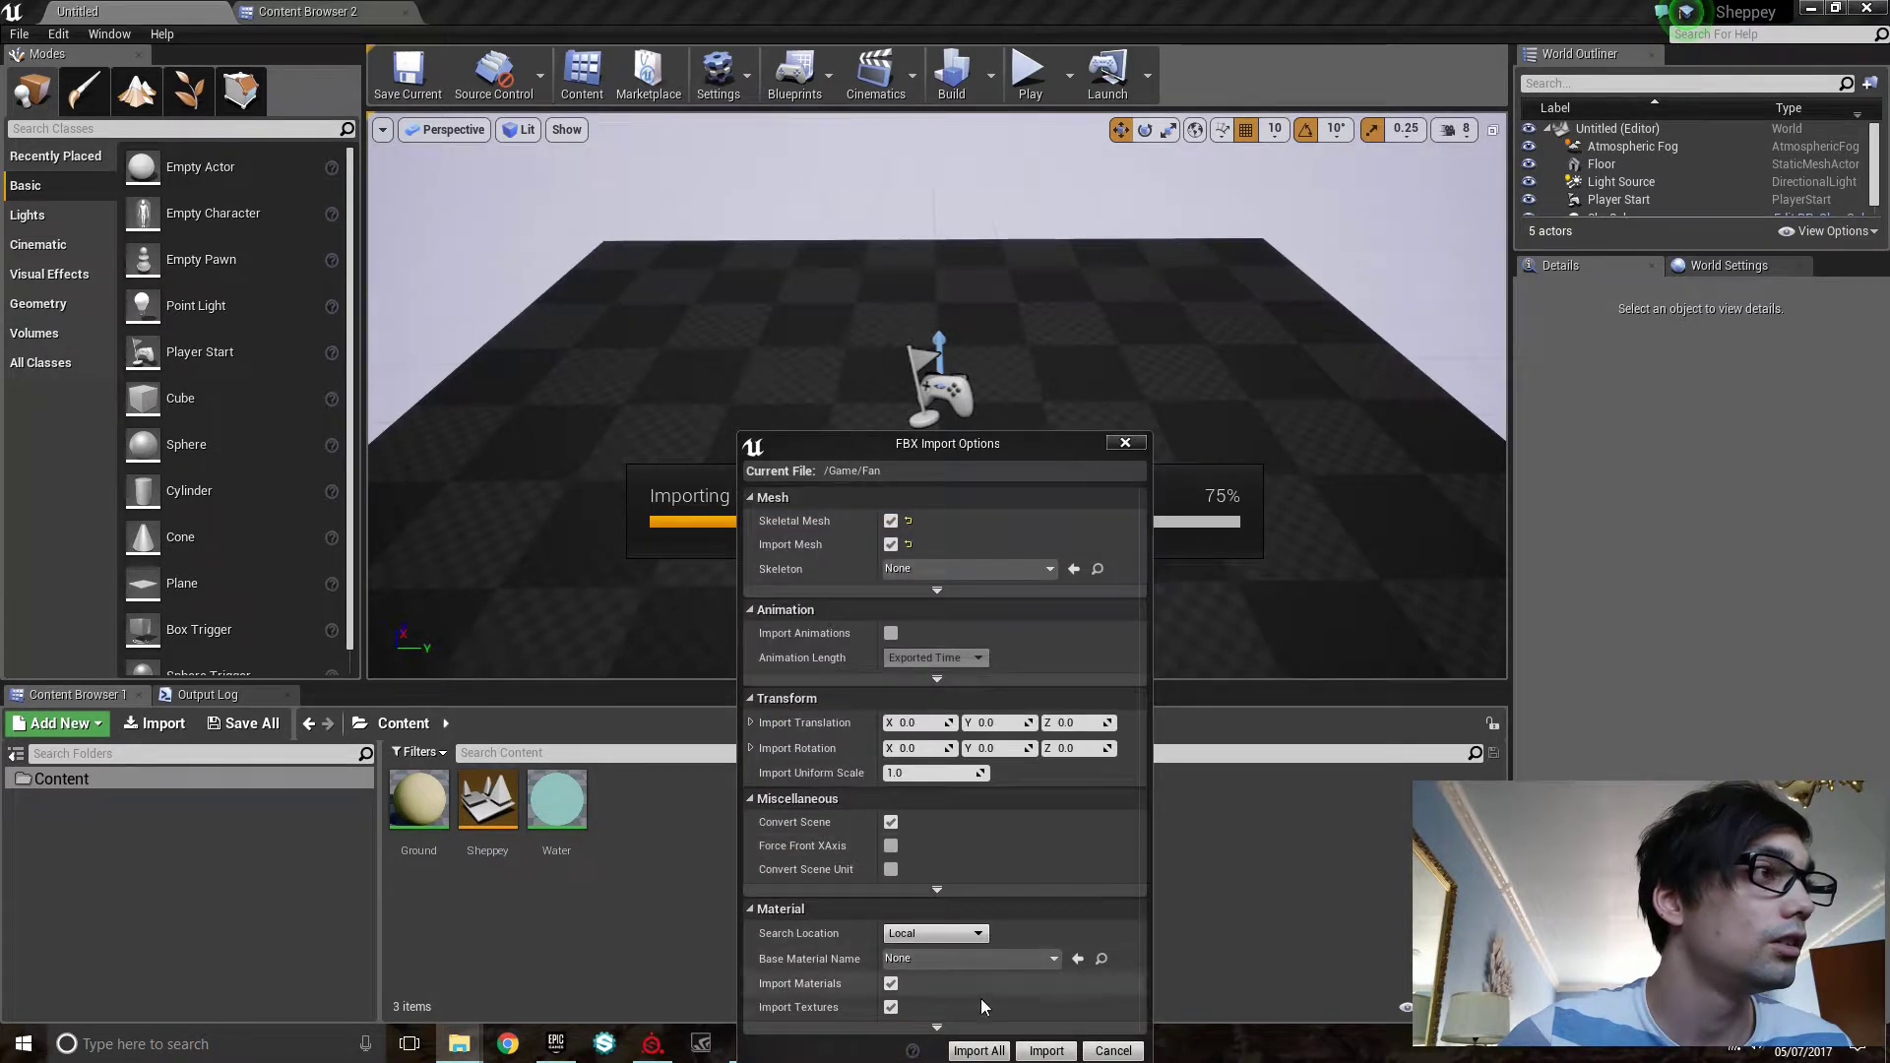
left_click(976, 1051)
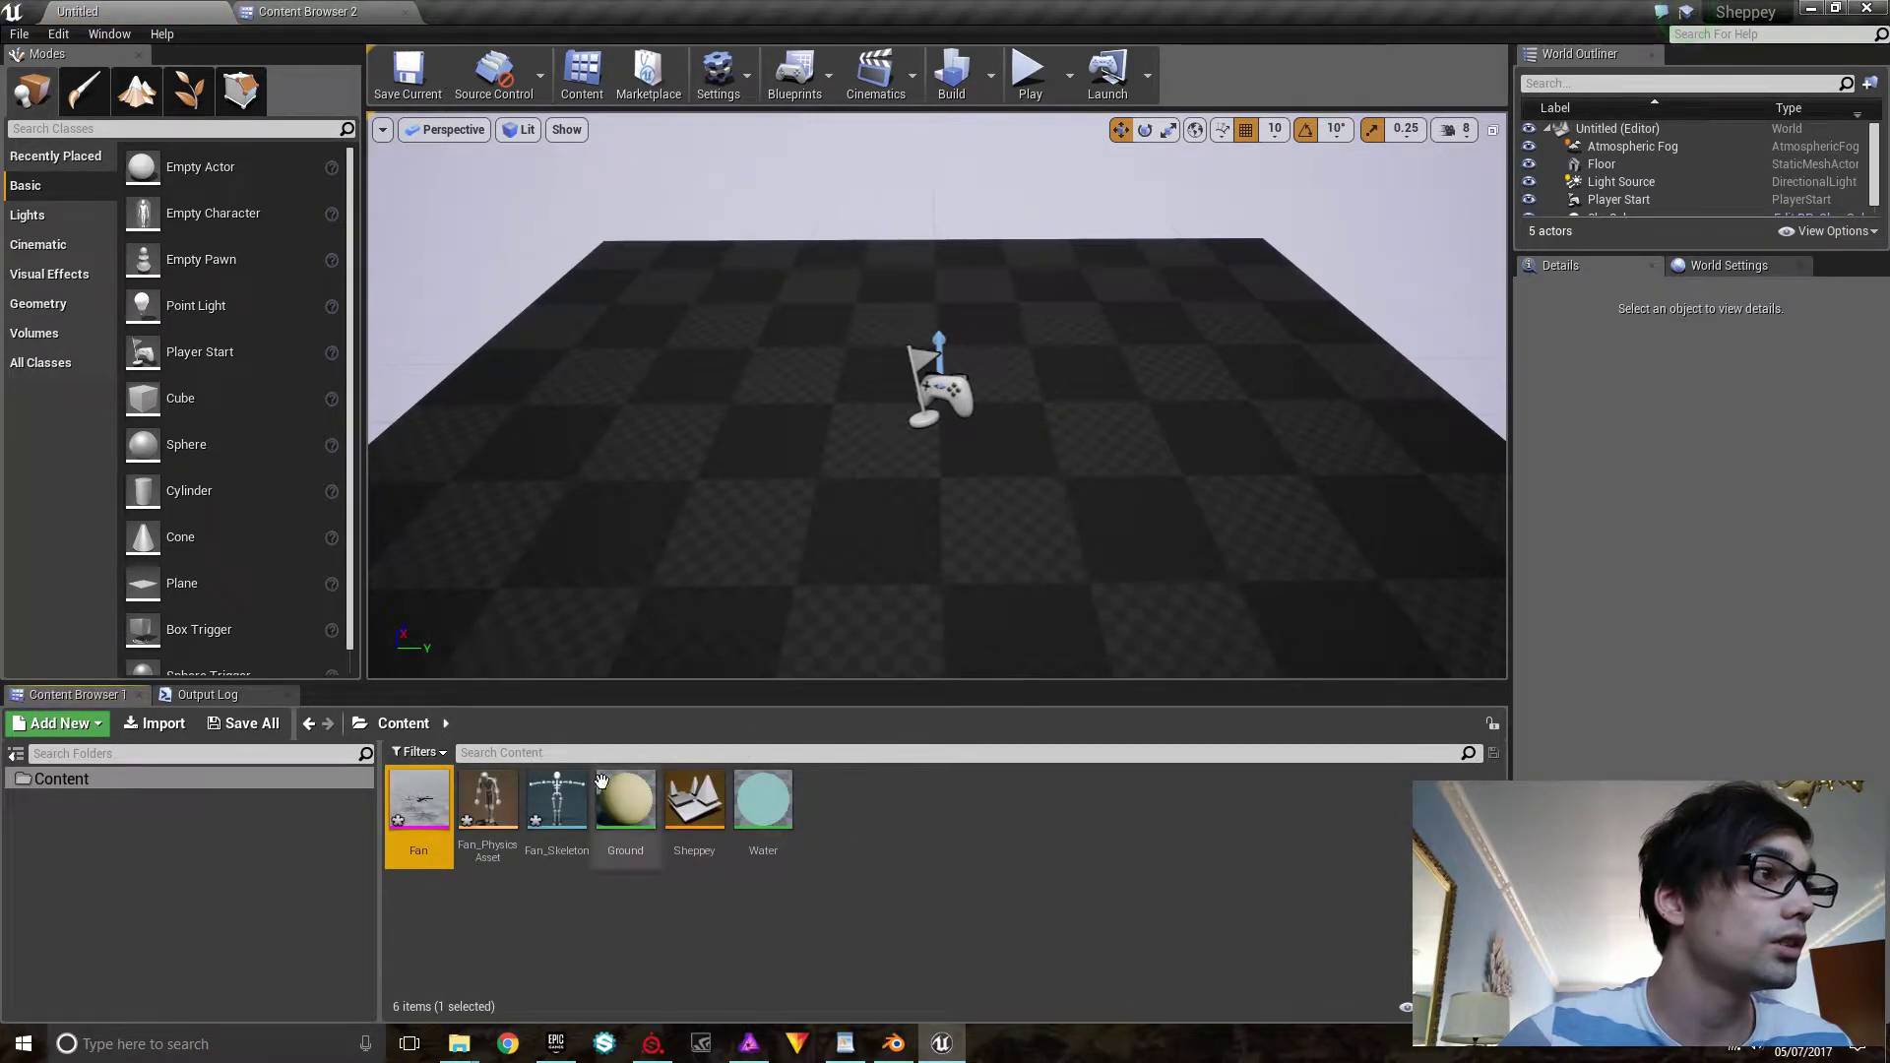
Open the imported Fan mesh and inspect it up close in its preview
double_click(429, 821)
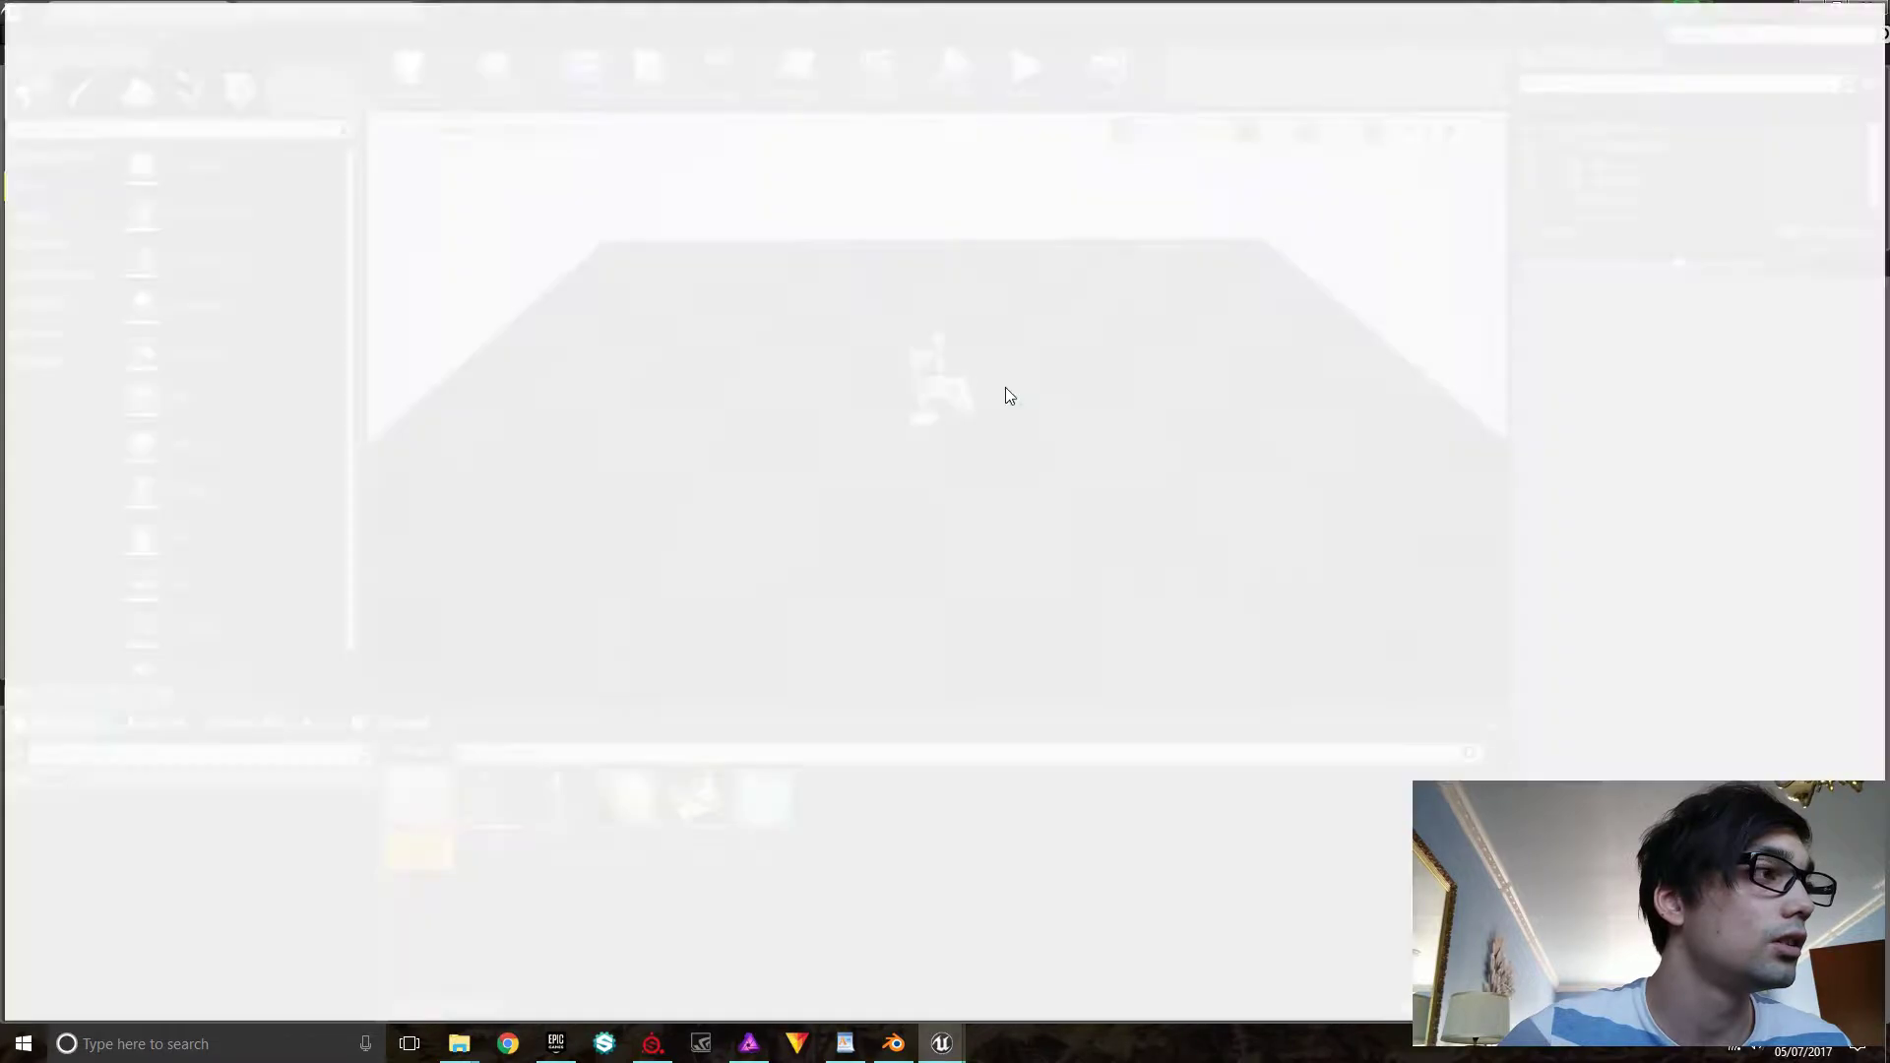
left_click_drag(842, 618, 843, 424, "alt")
scroll(842, 618, "up", 5)
left_click_drag(843, 619, 945, 679, "alt")
mouse_move(857, 413)
left_mouse_down()
mouse_move(858, 388)
mouse_move(851, 408)
left_mouse_up()
scroll(945, 548, "down", 2)
Import the exported fan base color, normal and occlusion-roughness-metallic textures from the desktop into the Content folder
left_click_drag(377, 19, 1889, 295)
mouse_move(1054, 9)
left_mouse_down()
mouse_move(1261, 445)
mouse_move(1065, 181)
left_mouse_up()
left_click(1773, 15)
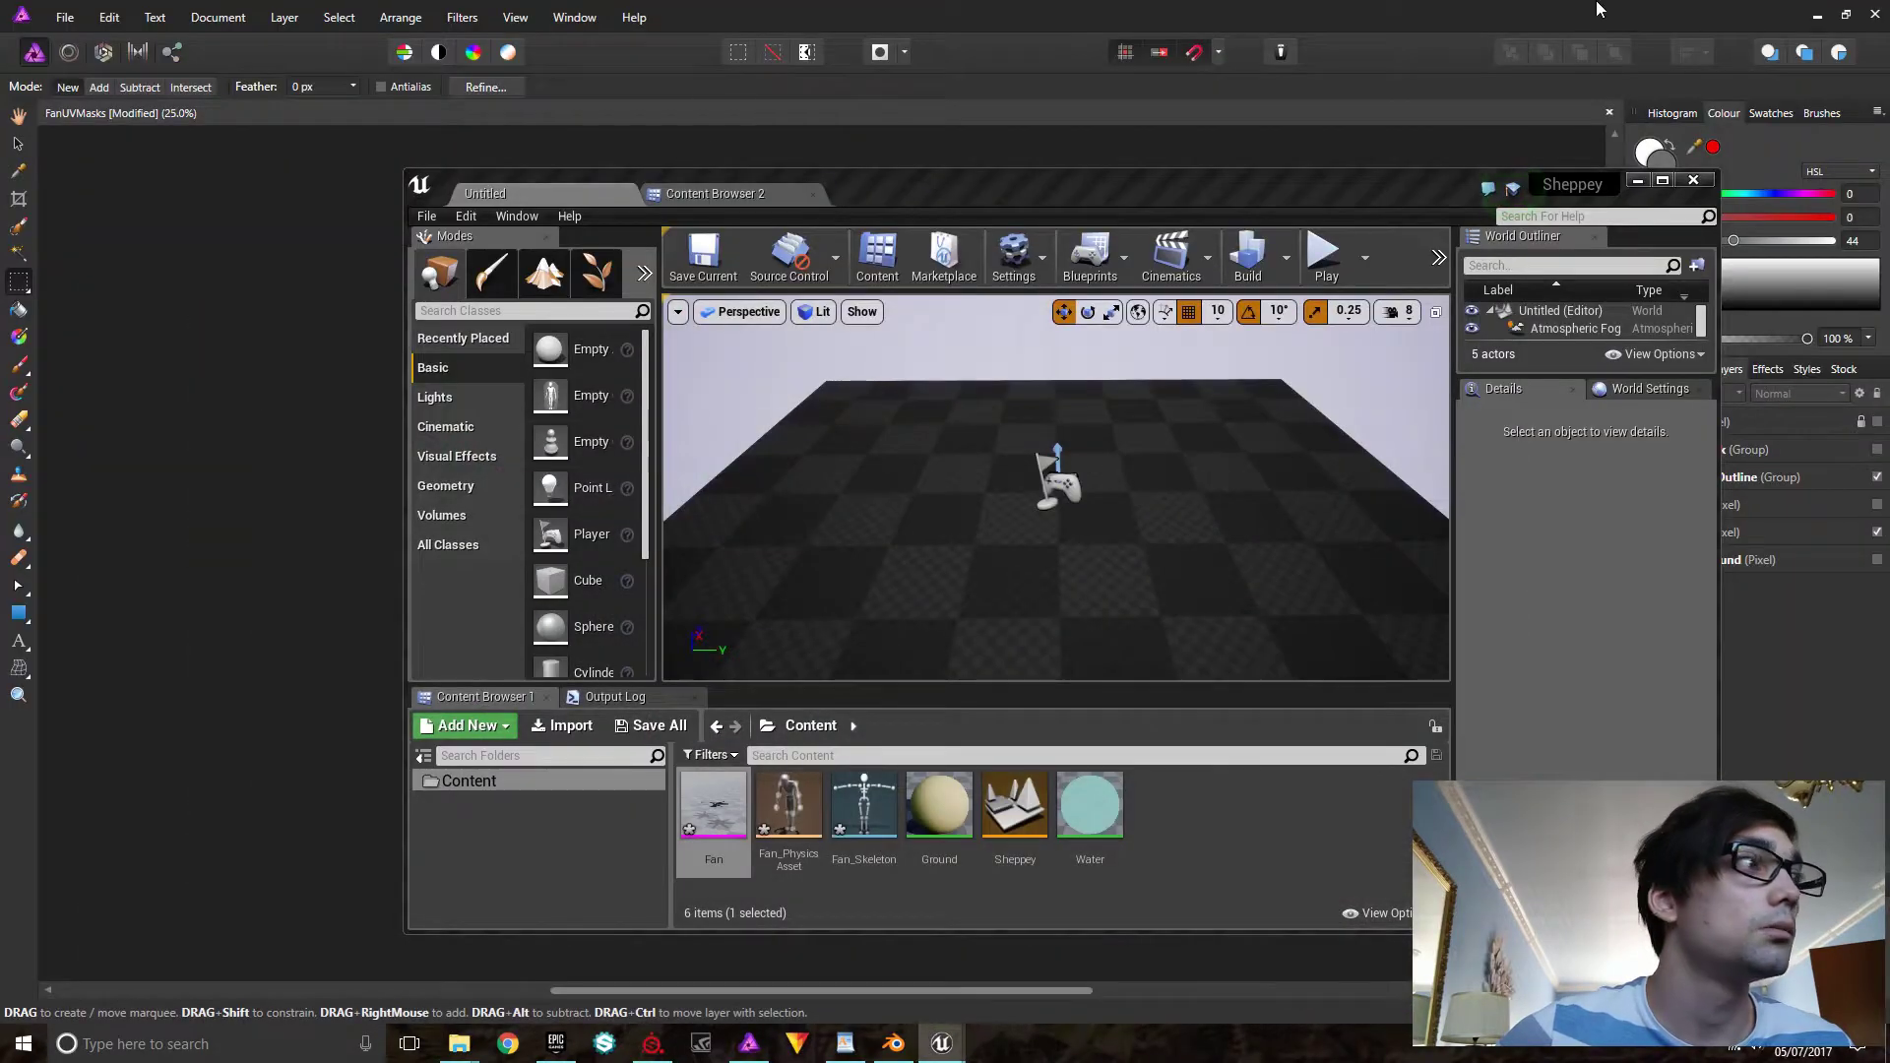
left_click(1819, 15)
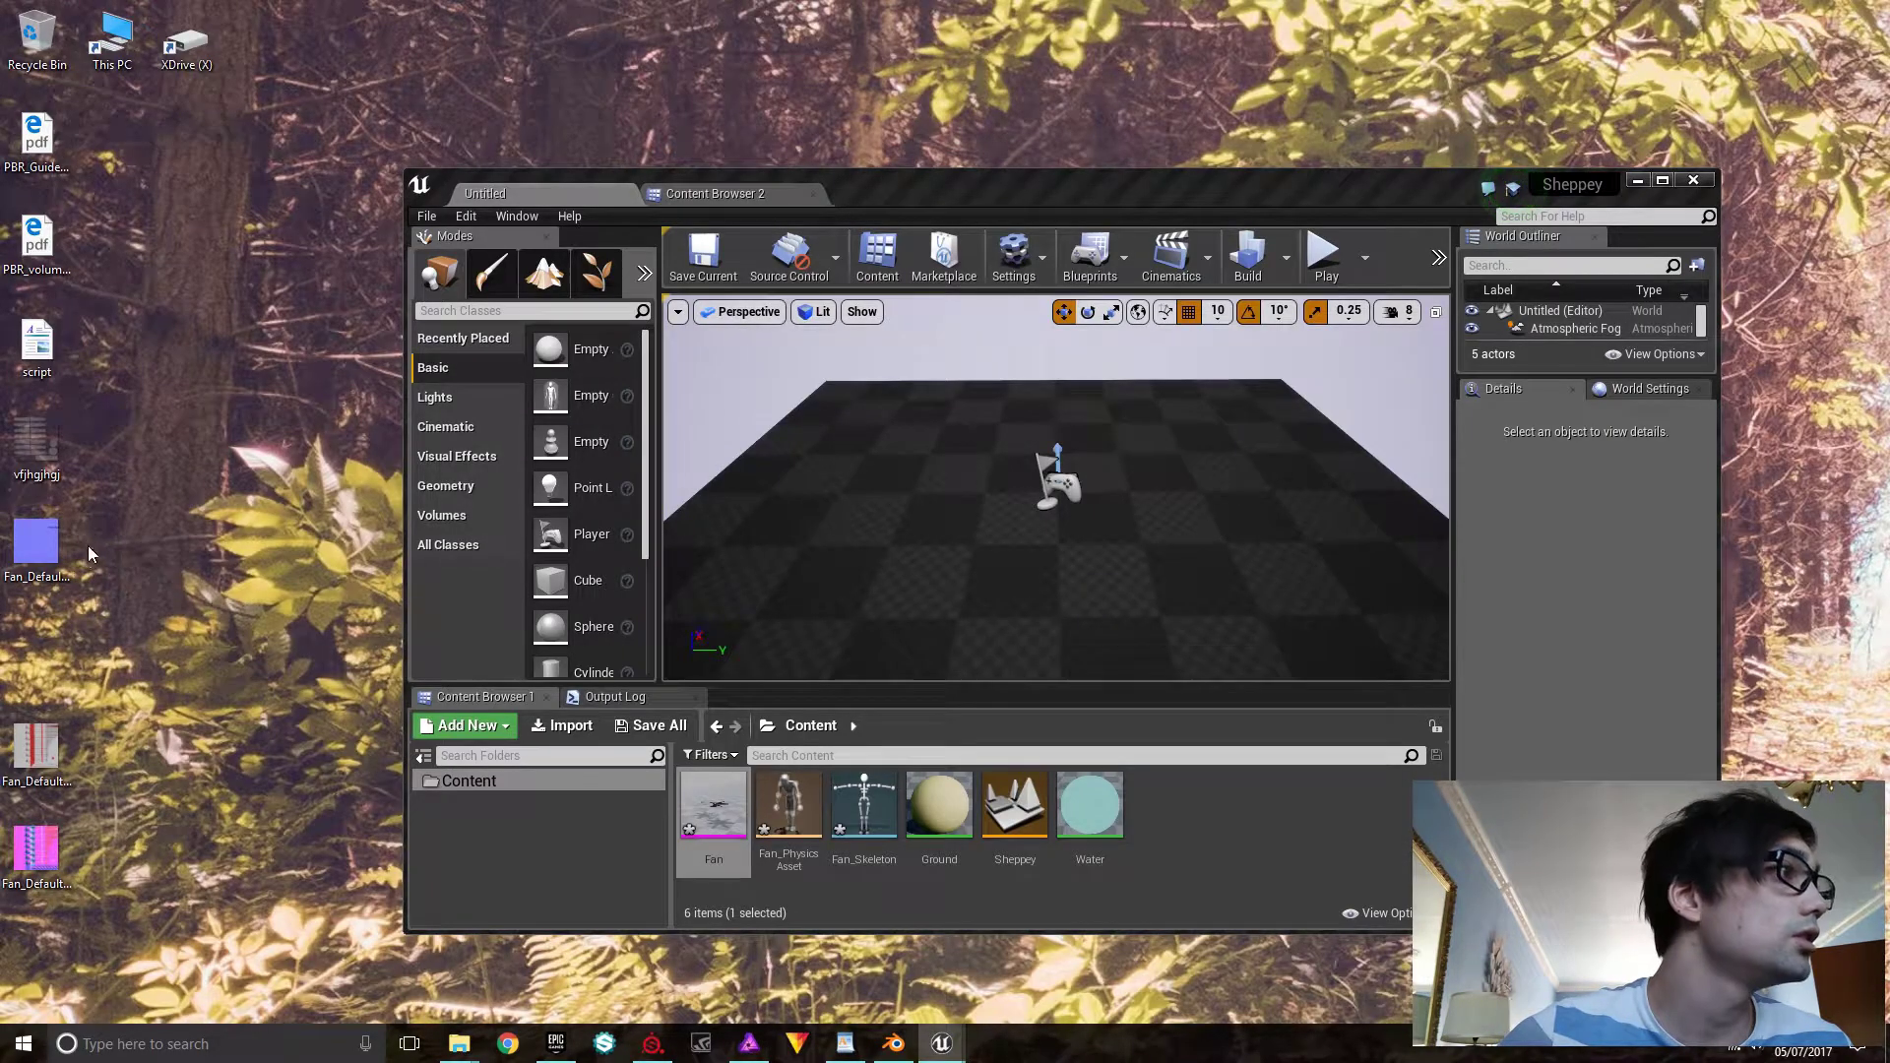
left_click(37, 852)
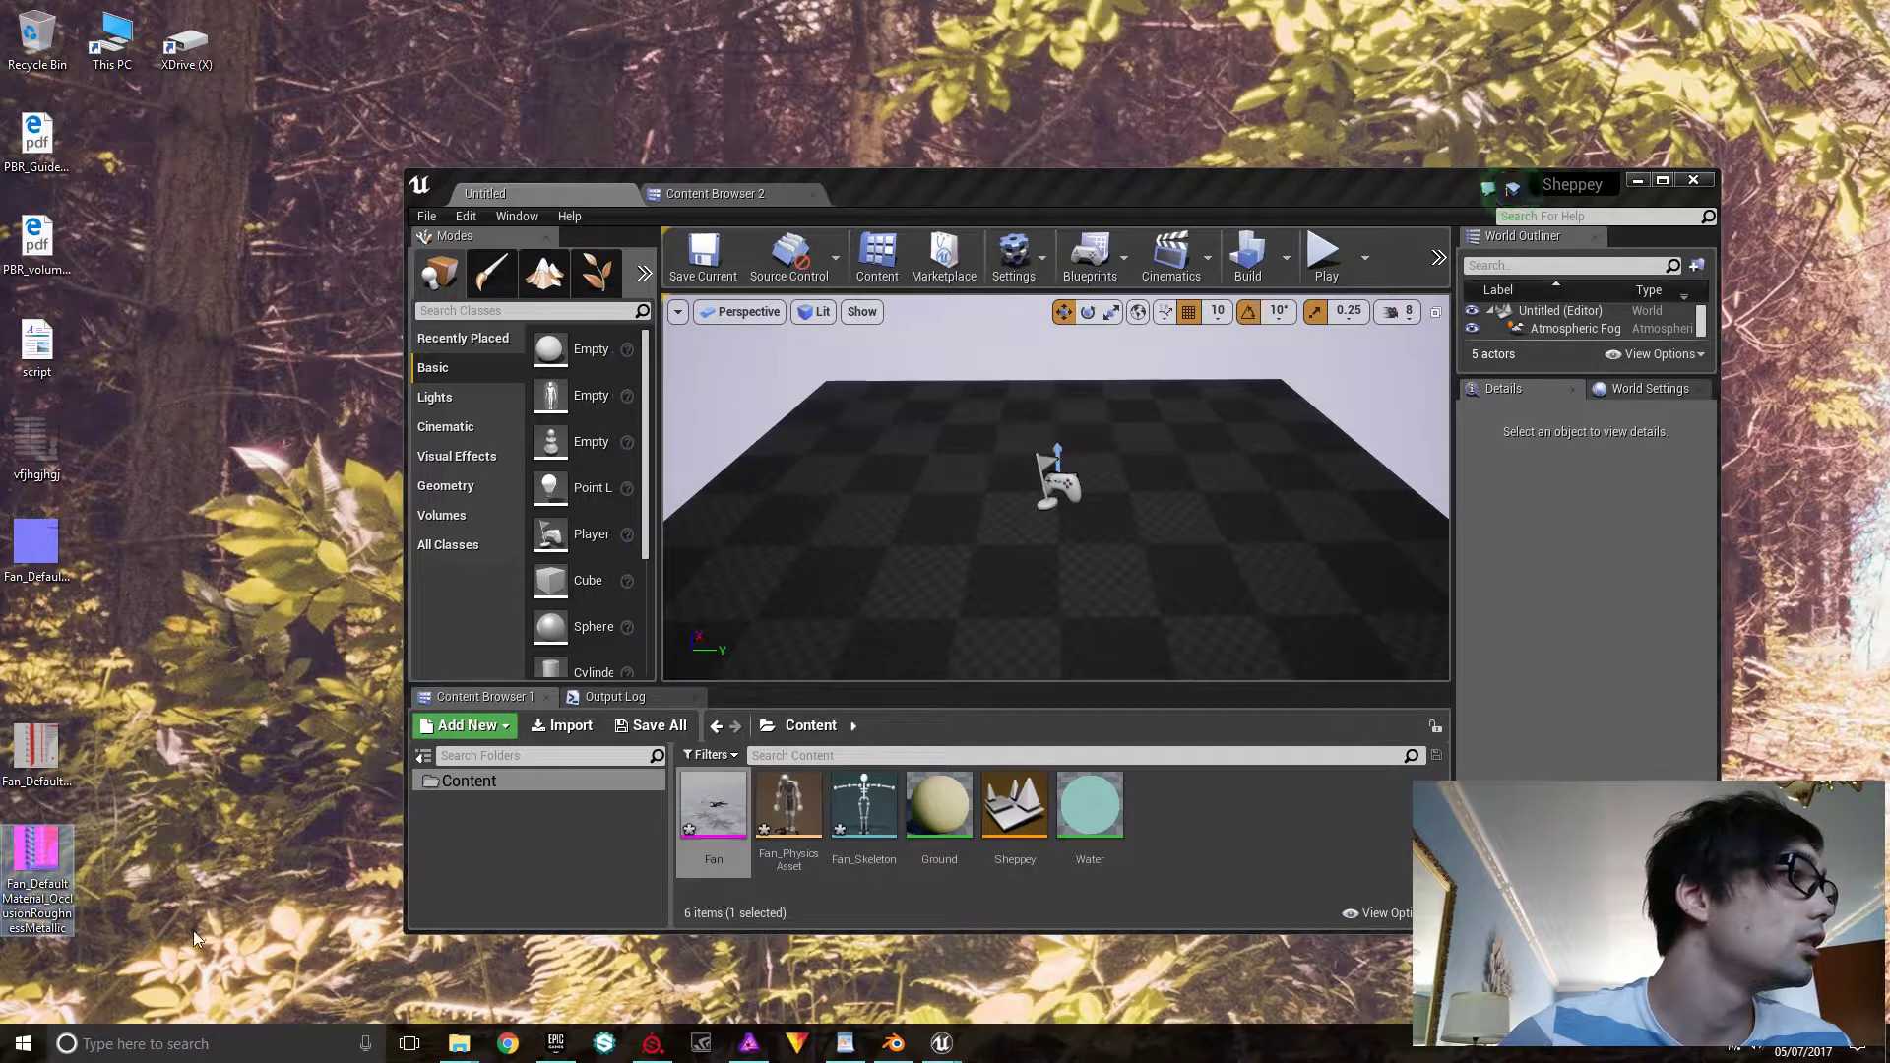
left_click_drag(194, 938, 1227, 835)
left_click(33, 541)
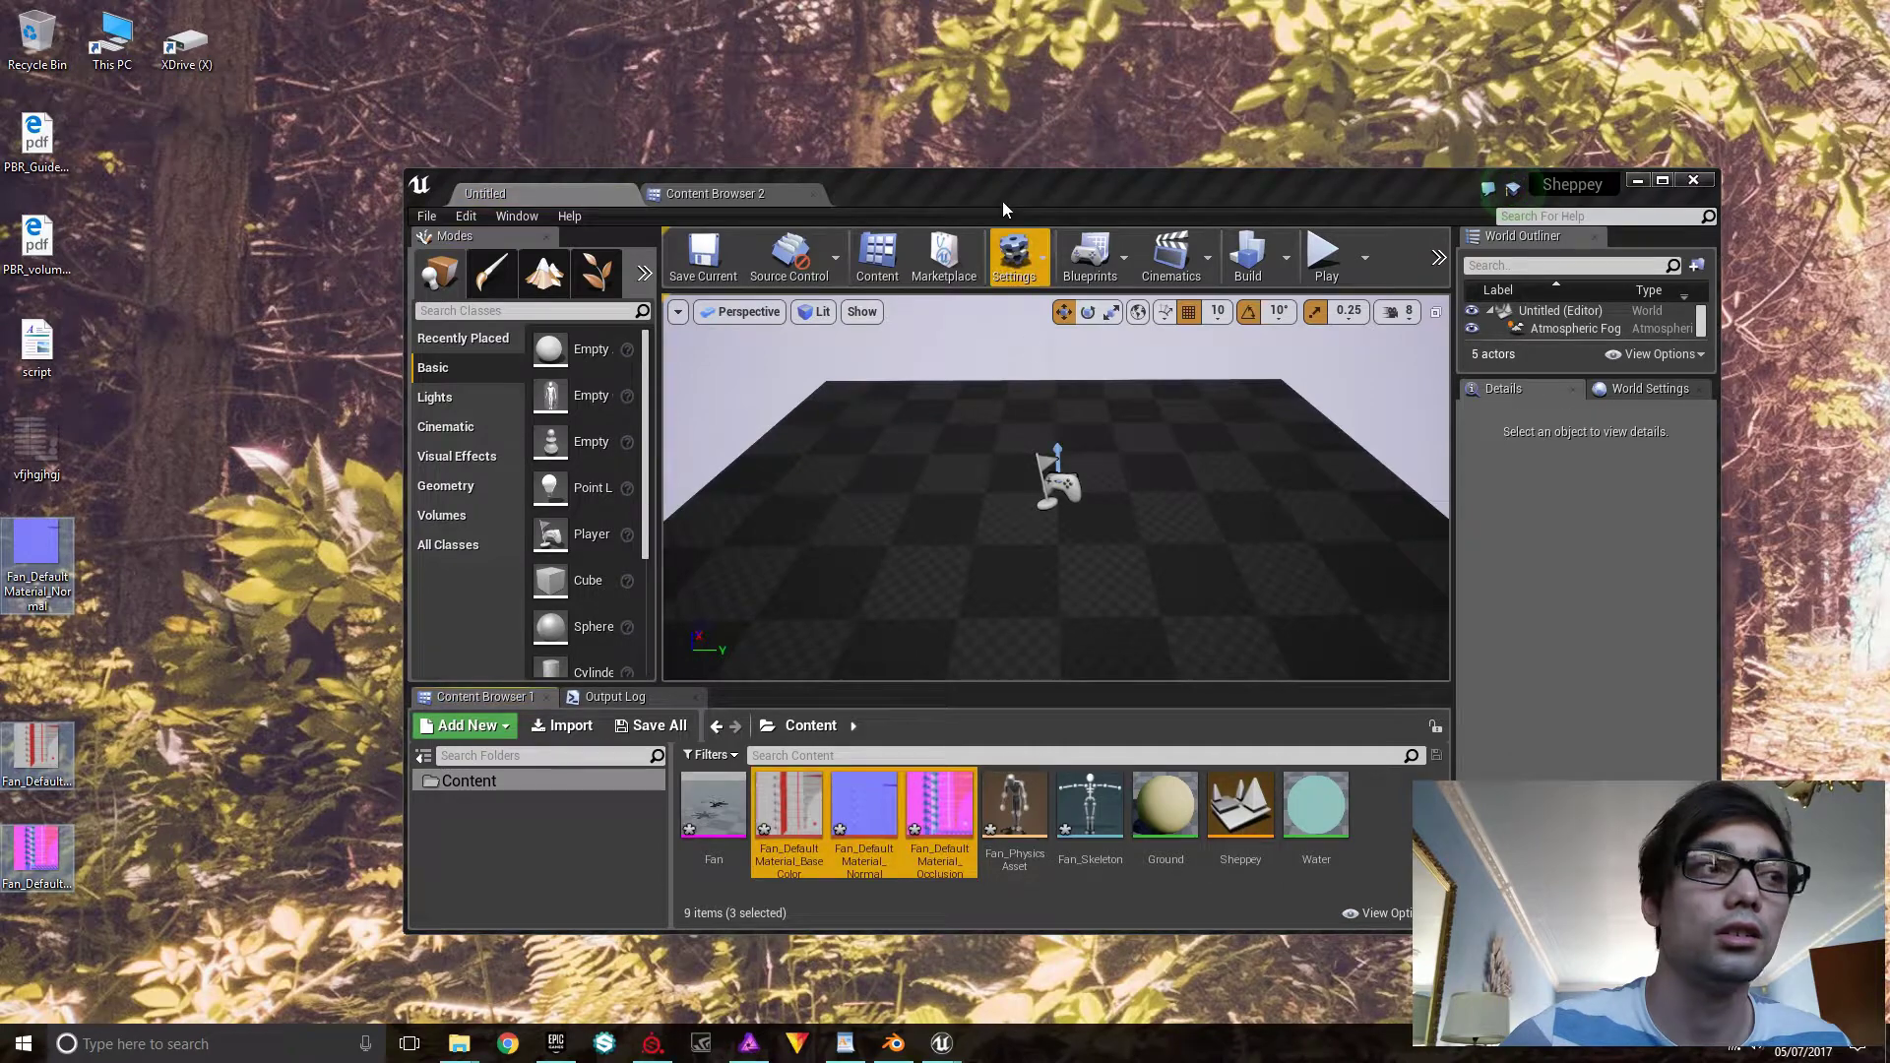
Maximize the editor and create a new material named Blahblahblah in the Content folder
left_click_drag(1002, 200, 1008, 2)
left_click(1088, 822)
right_click(1088, 829)
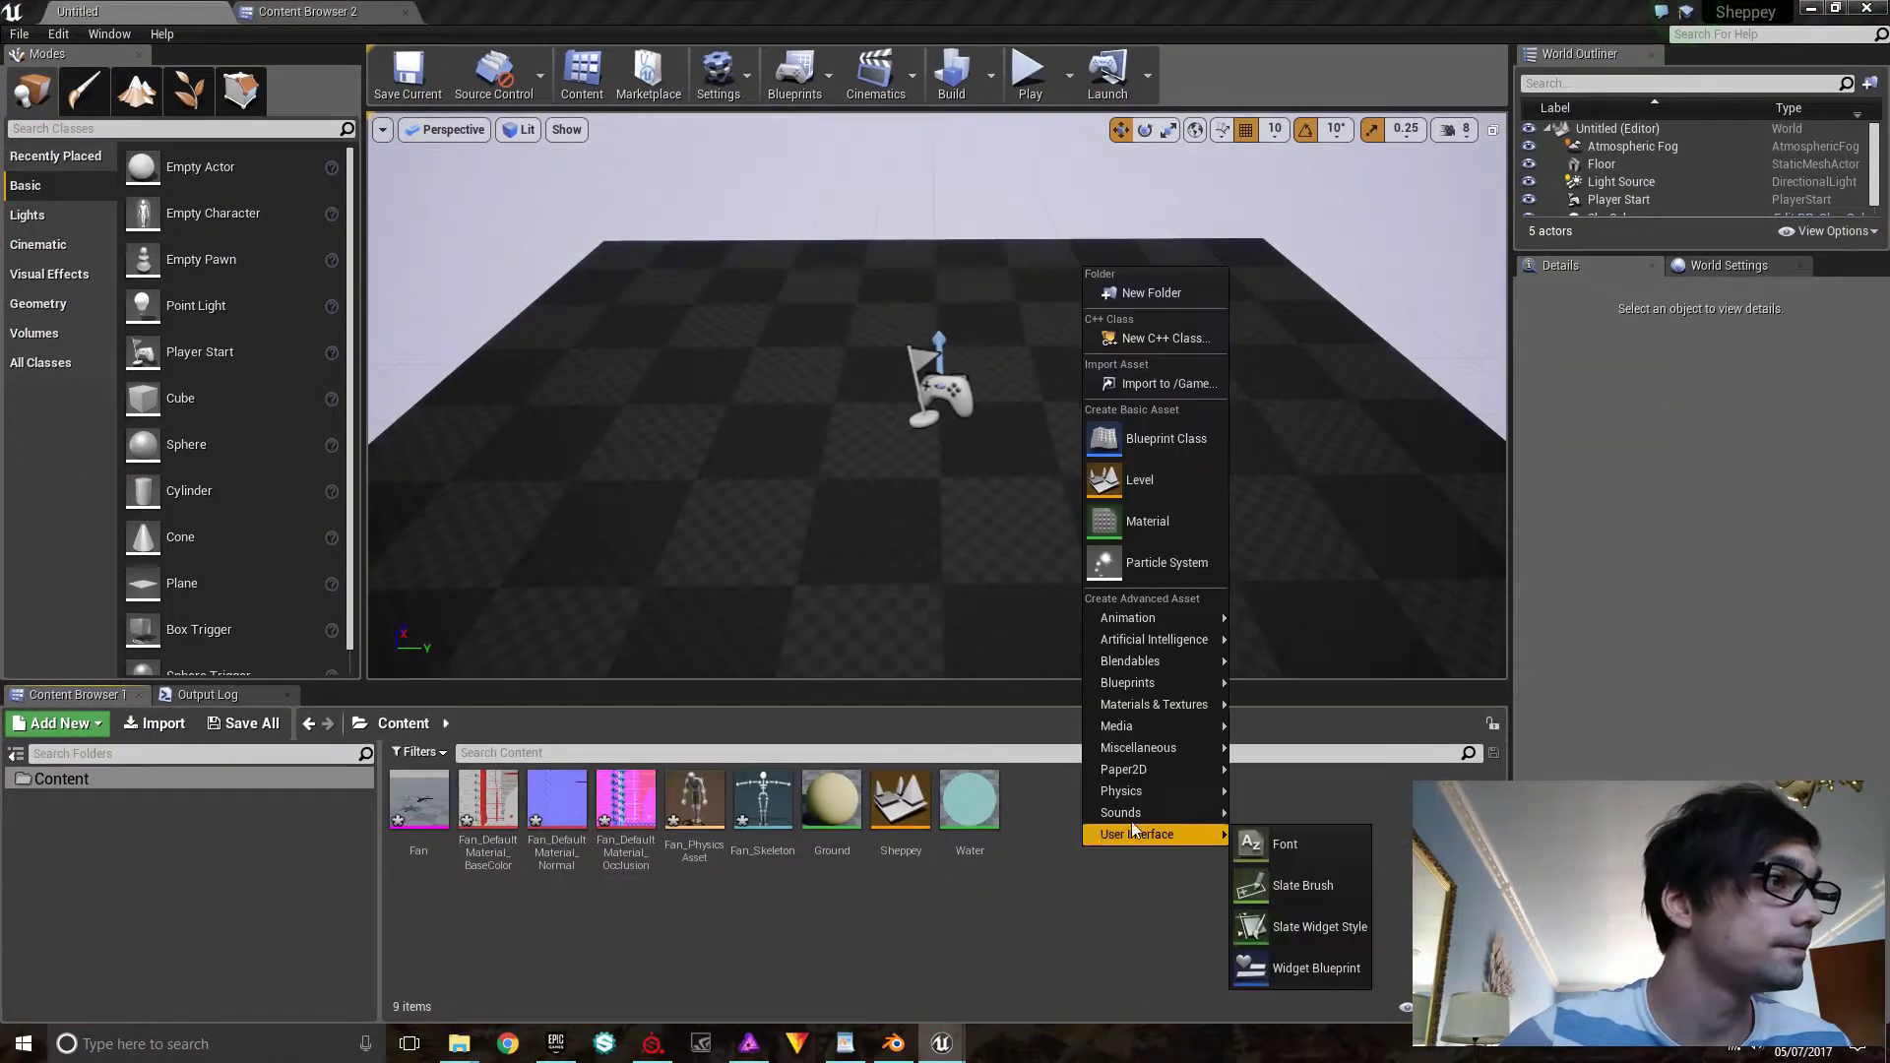
left_click(1168, 522)
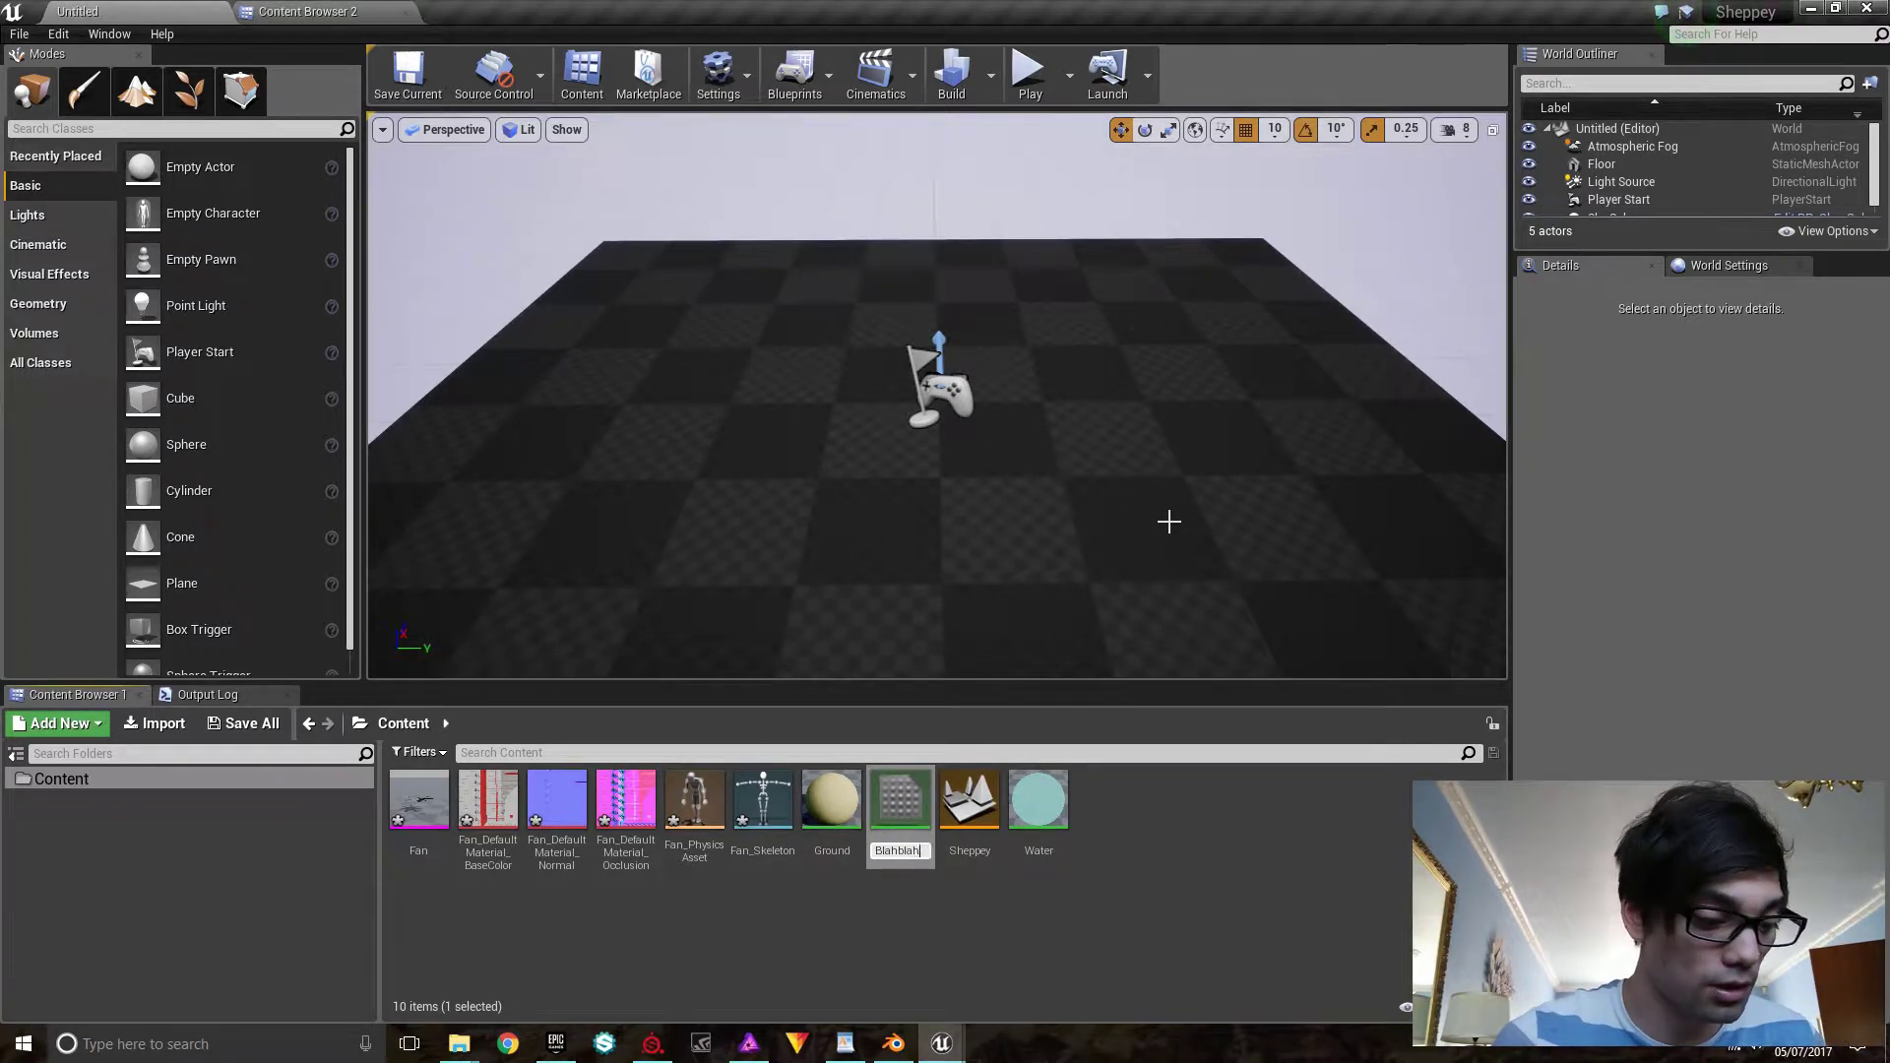
key("Return")
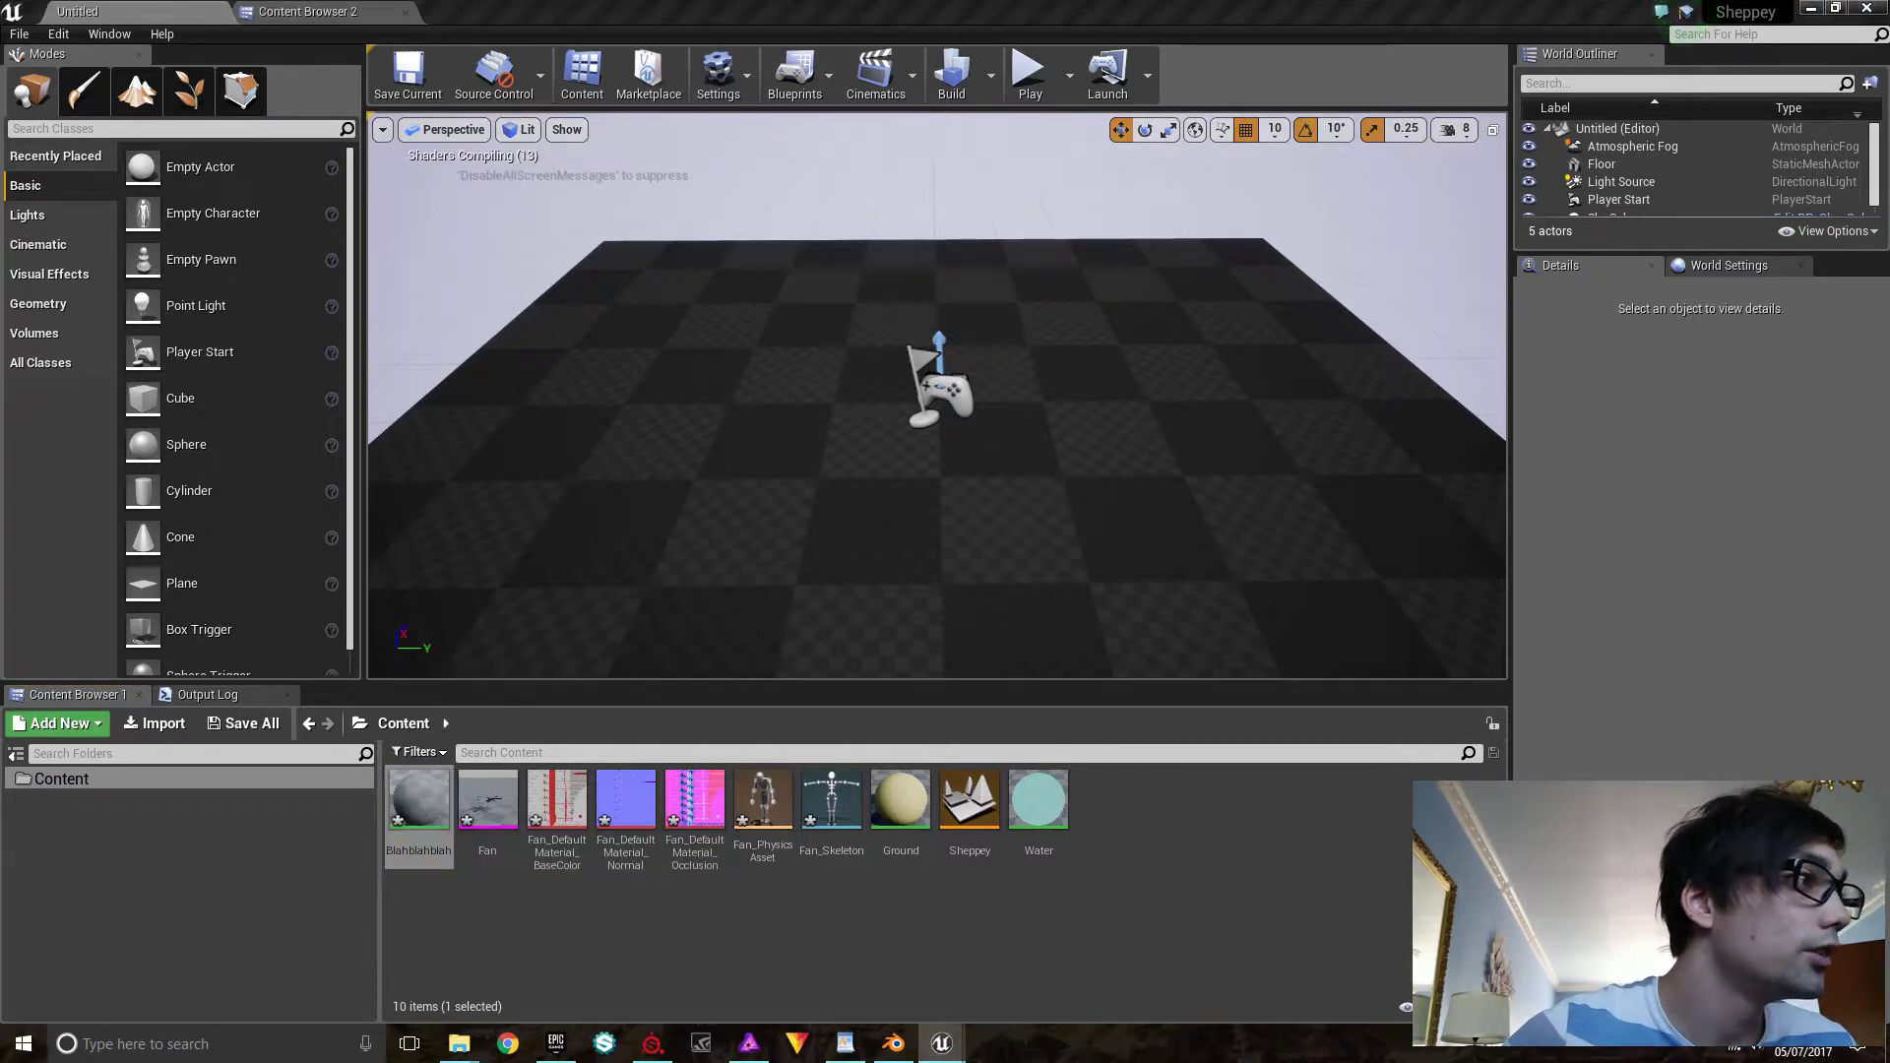
Add the fan base color, normal and occlusion-roughness-metallic textures to the Blahblahblah material graph and move the occlusion-roughness-metallic sample clear of the others
left_click(557, 799)
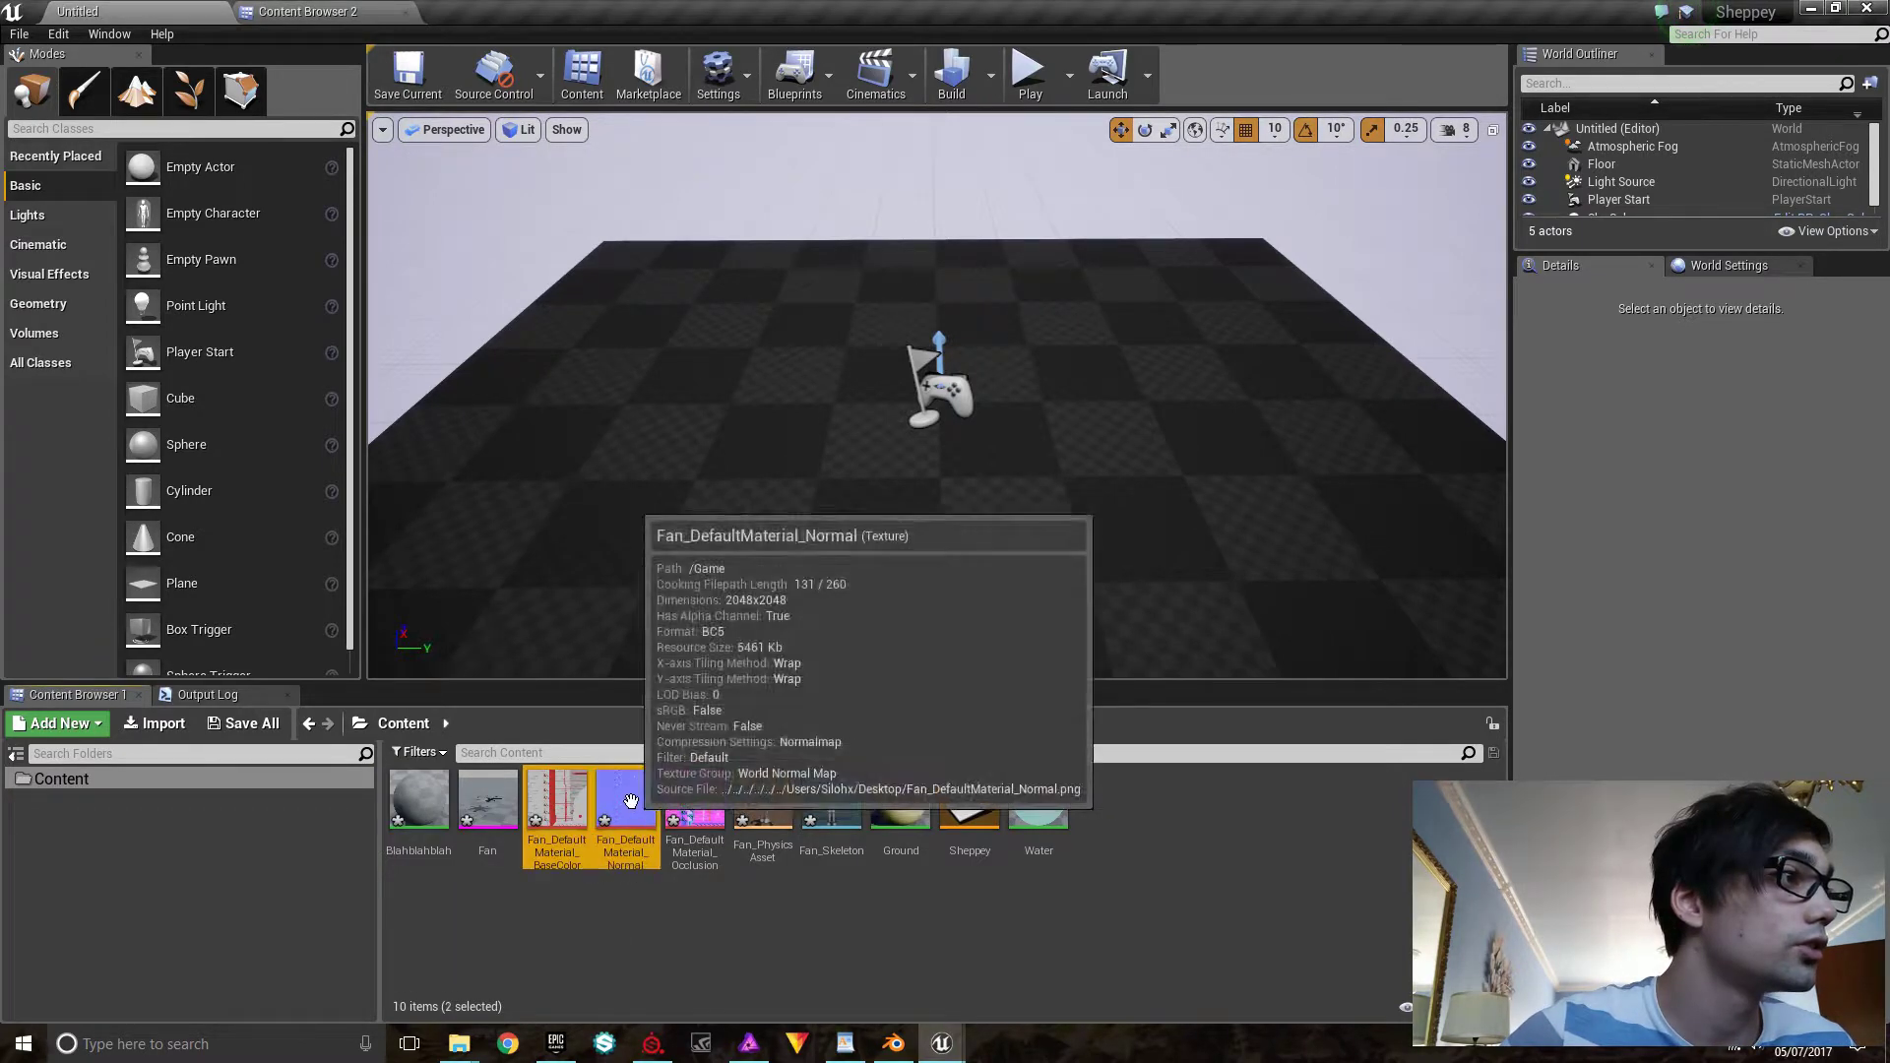
left_click(677, 797, "shift")
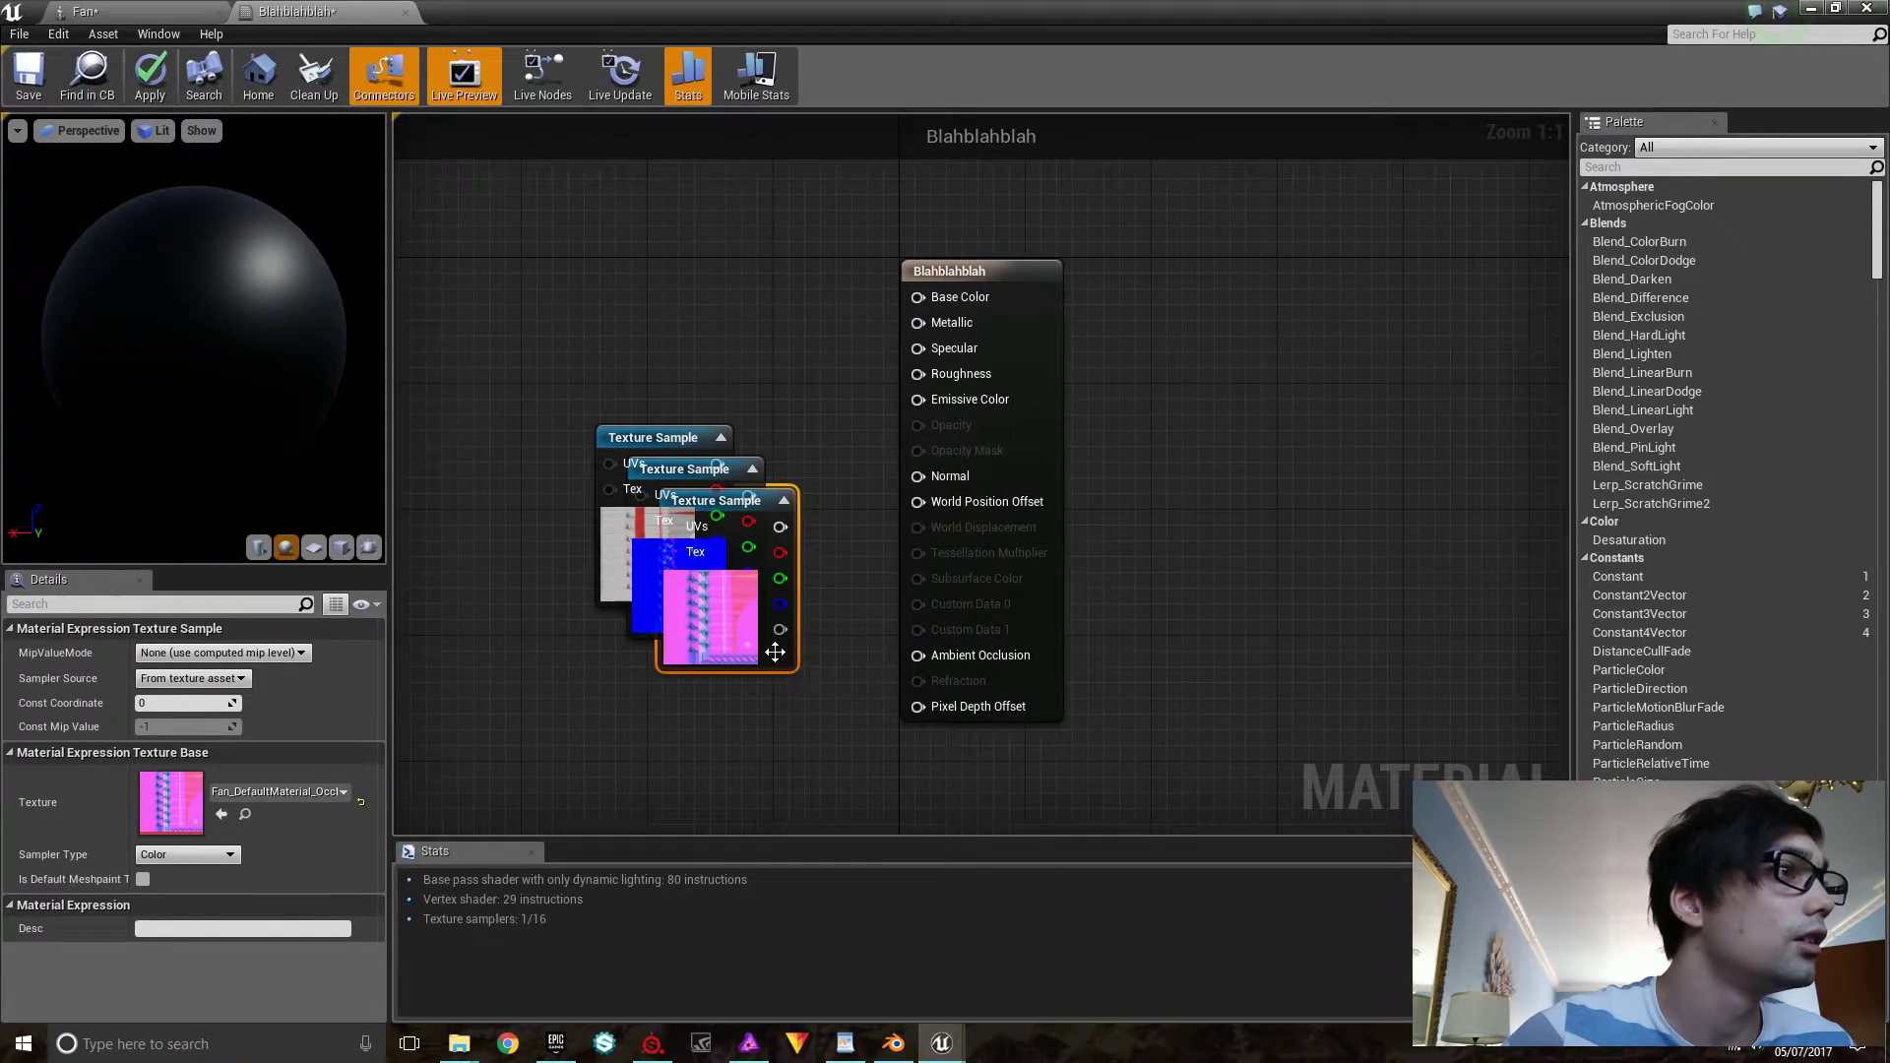
left_click_drag(713, 501, 463, 256)
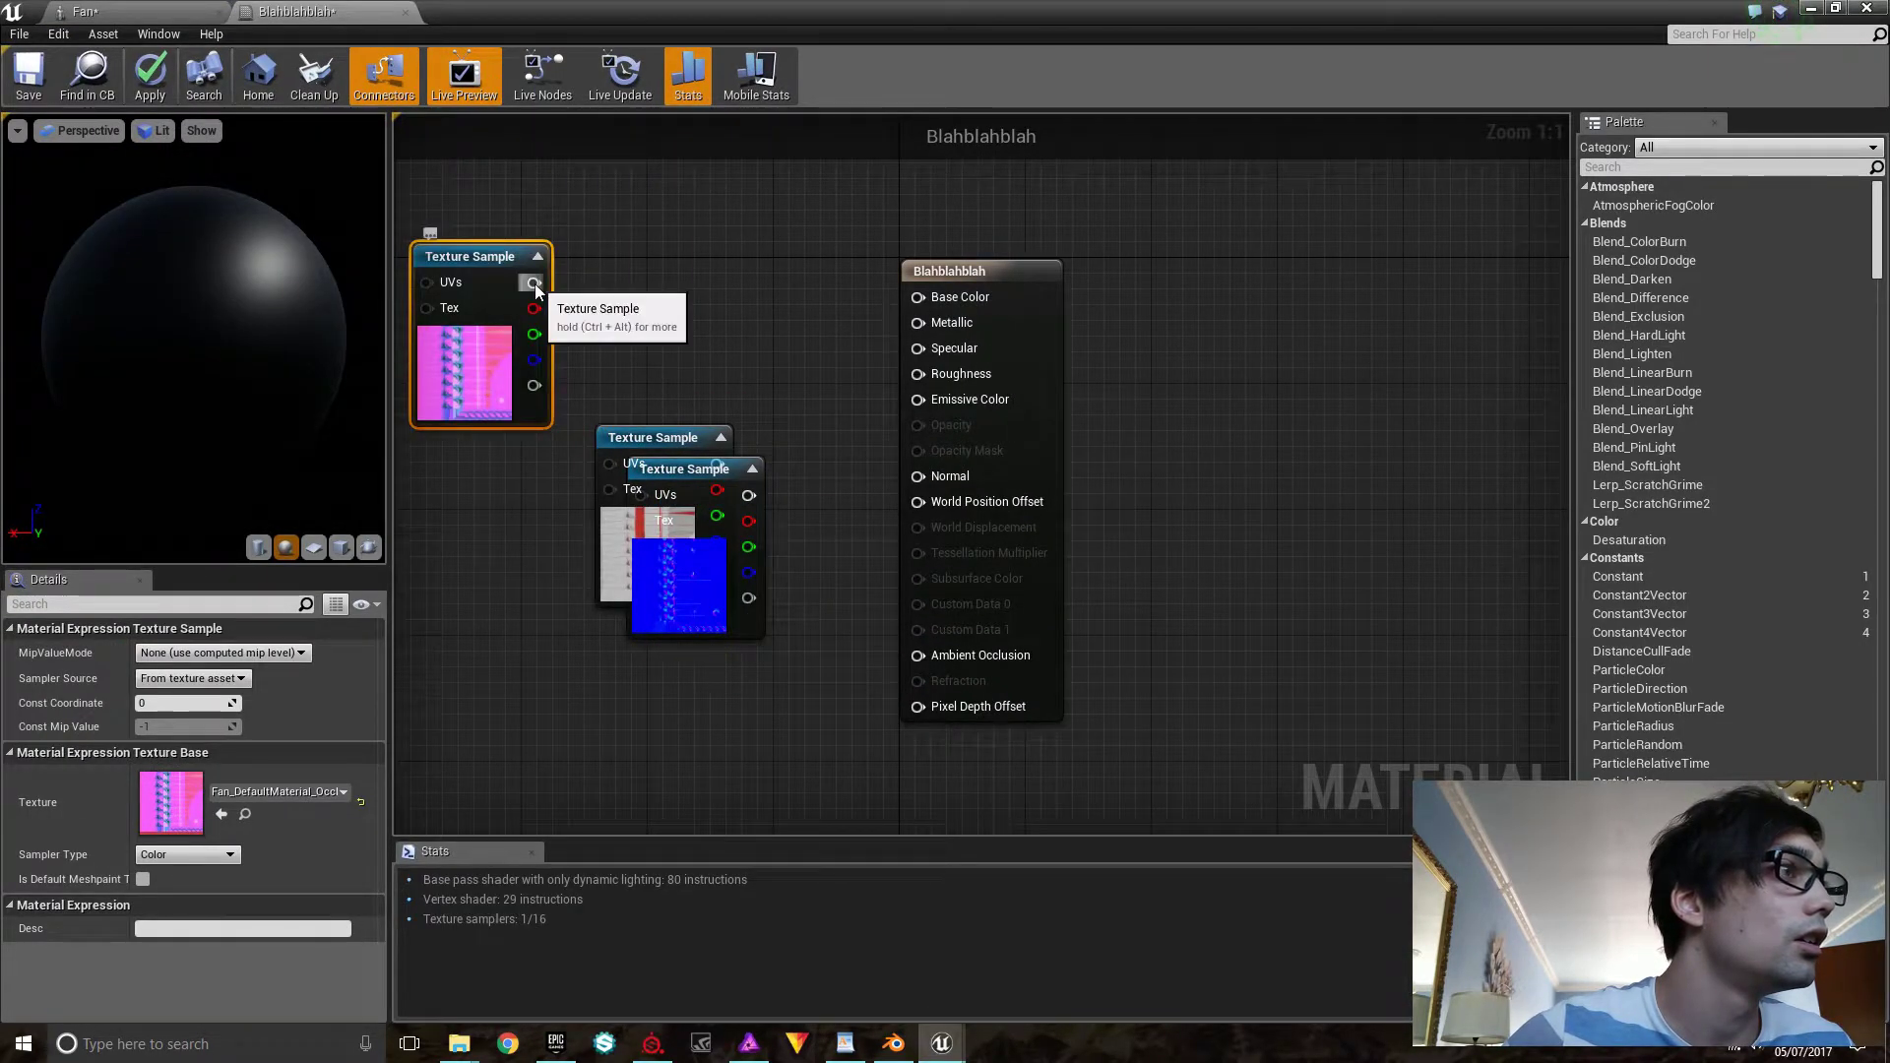
Connect the normal sample to Normal and the base color sample to Base Color, spacing out the three texture samples
left_click(679, 566)
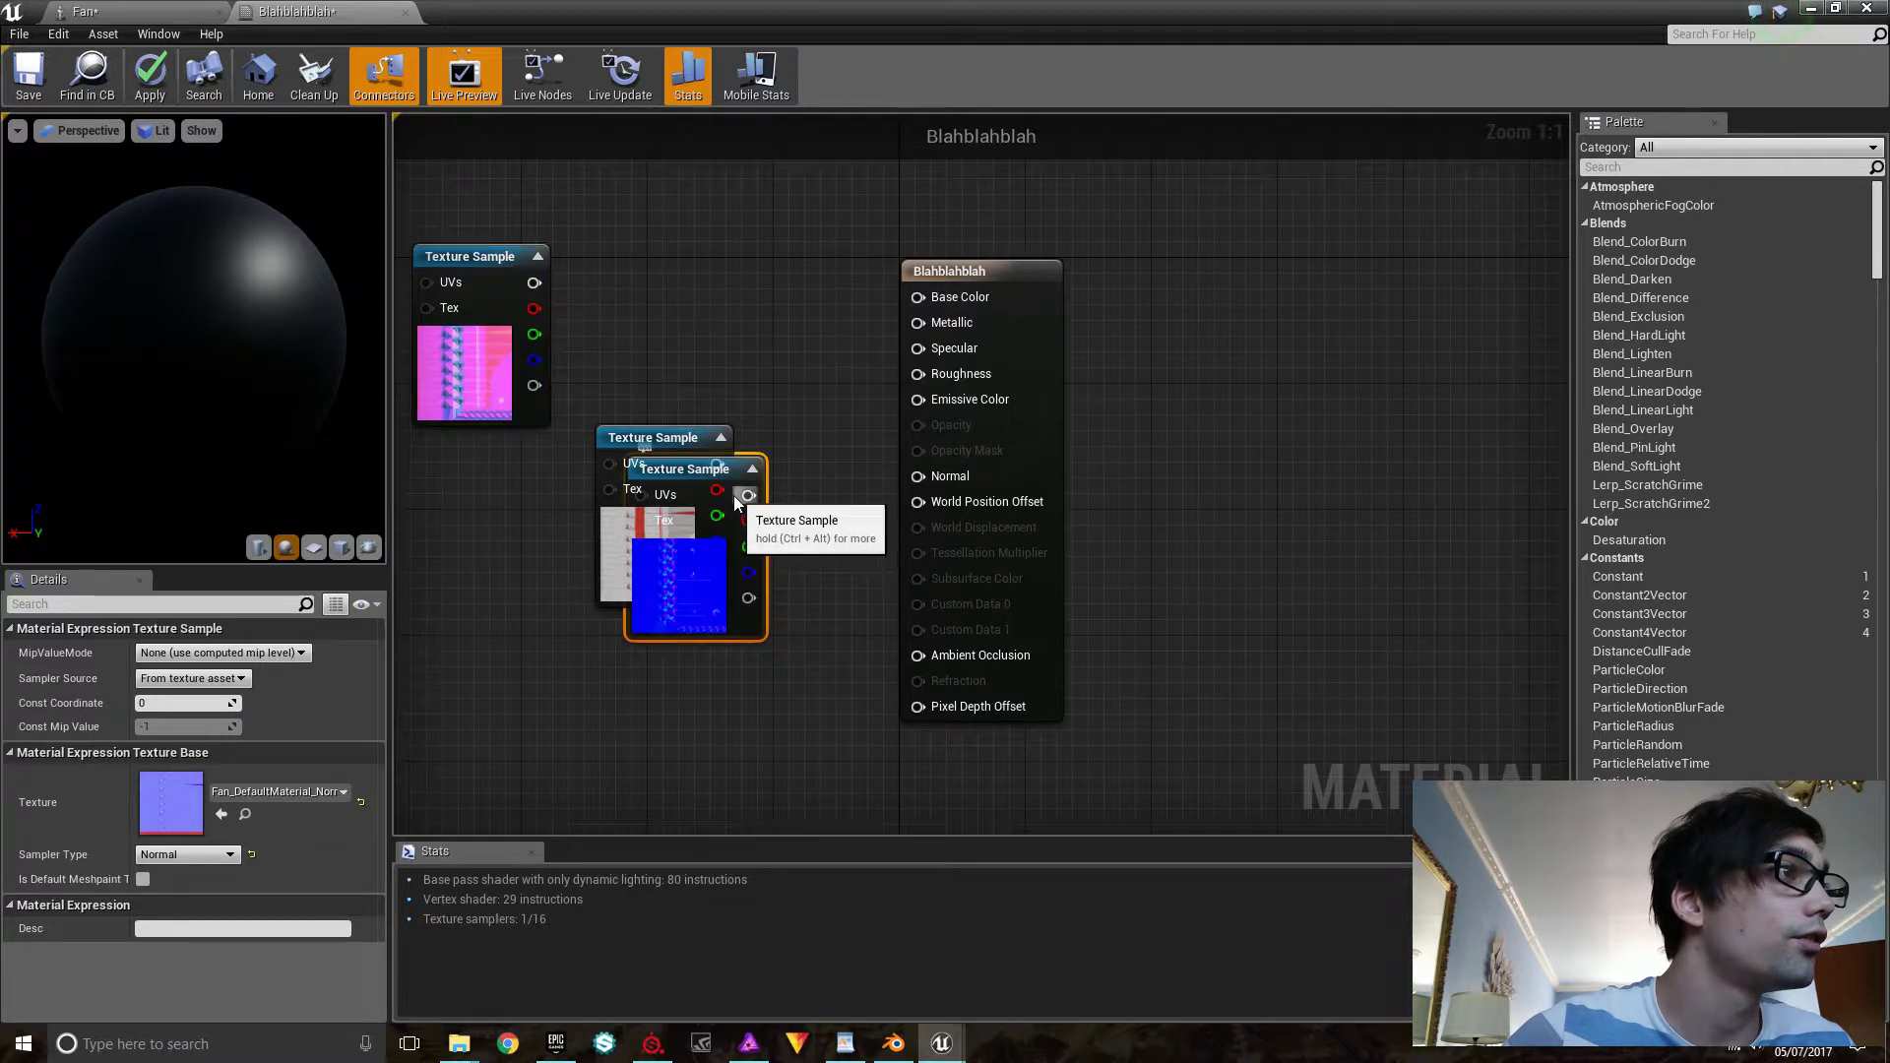
left_click_drag(748, 502, 917, 476)
left_click_drag(719, 590, 712, 706)
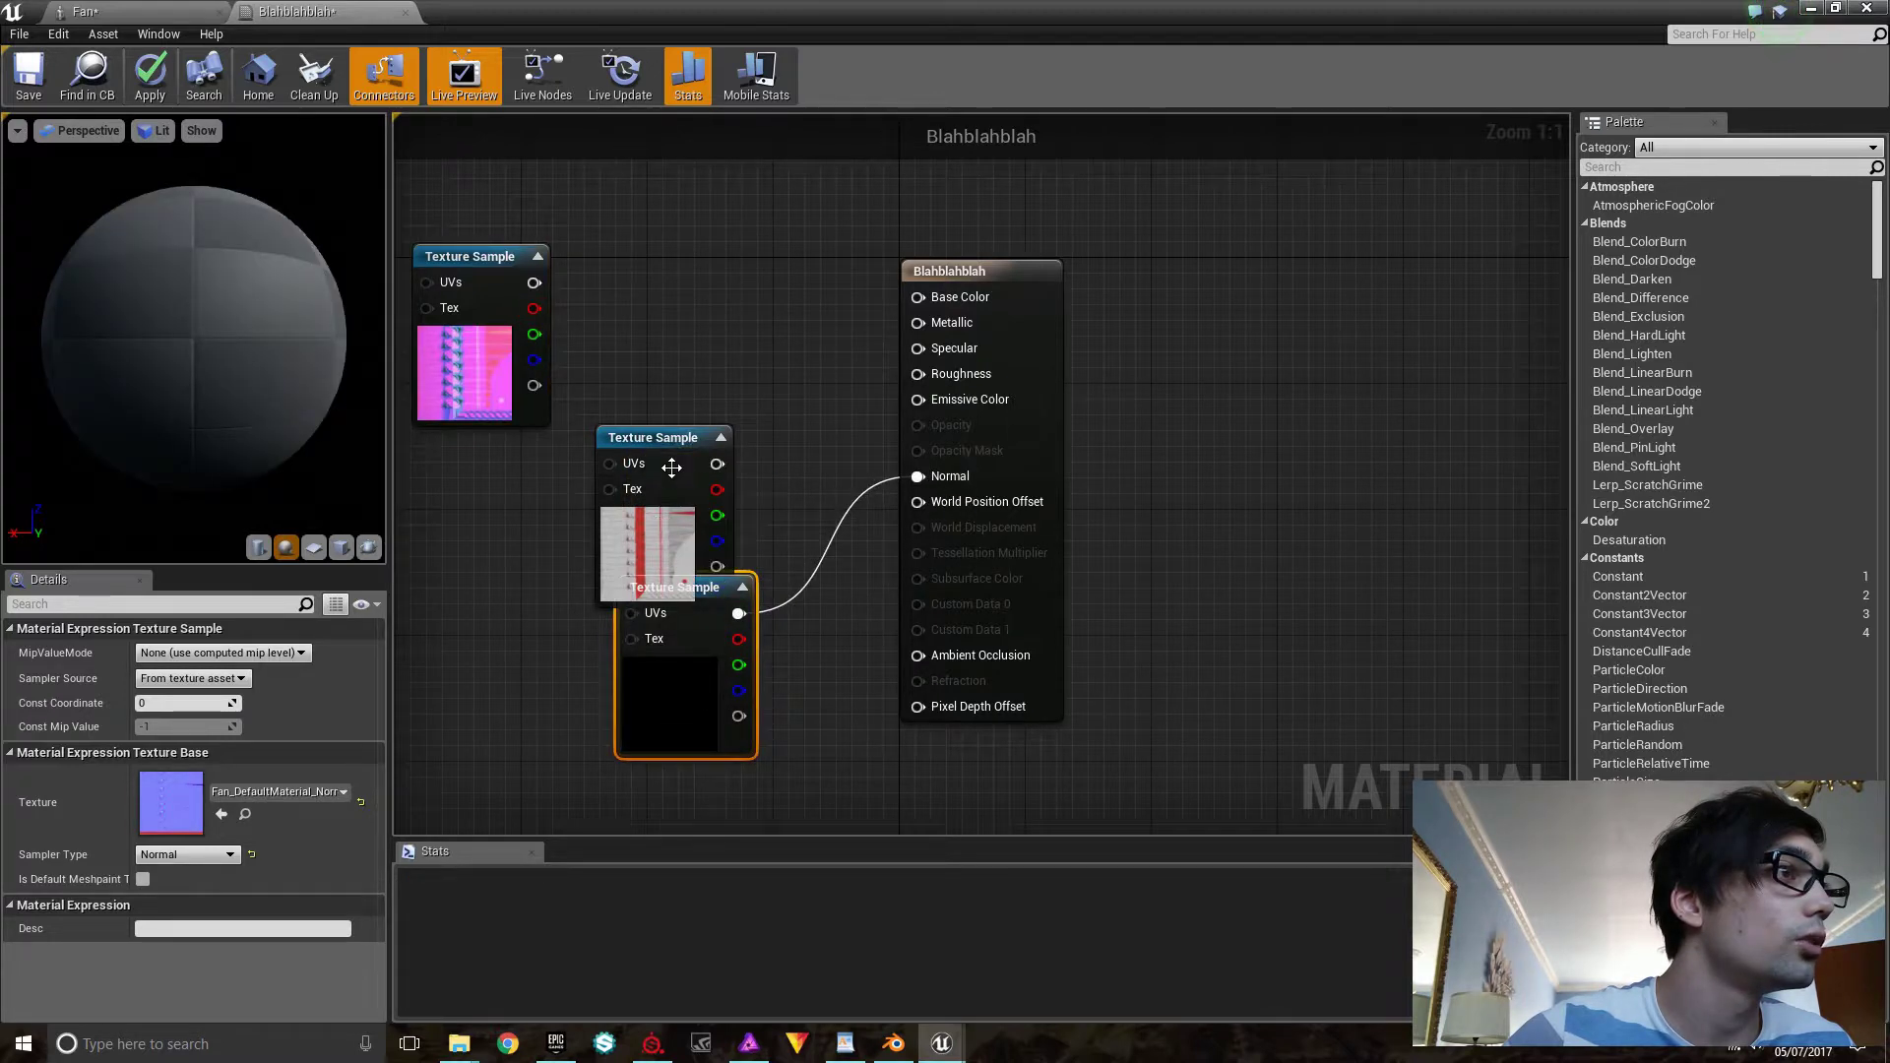
left_click(663, 531)
left_click_drag(664, 531, 670, 319)
left_click_drag(723, 251, 930, 313)
left_click_drag(504, 347, 505, 506)
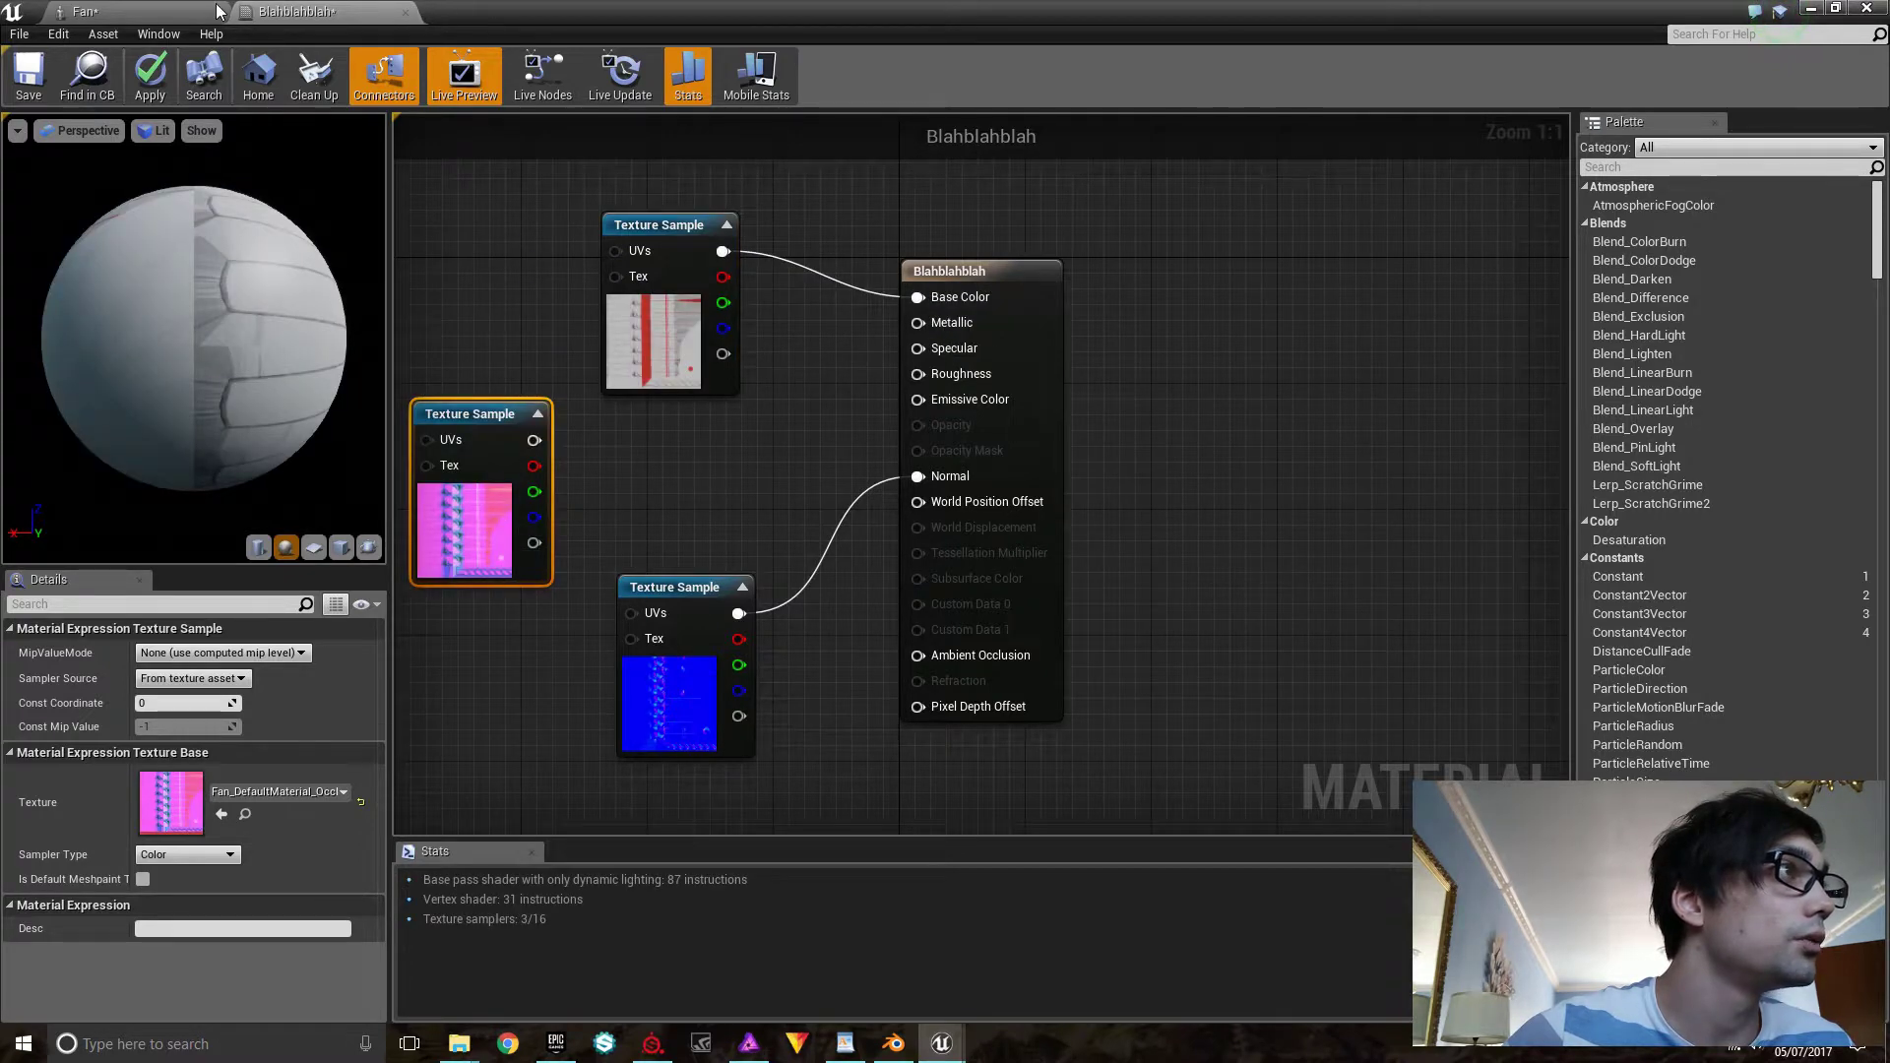
Open the Fan_DefaultMaterial_OcclusionRoughnessMetallic texture from the Content folder and turn off its sRGB option
left_click(158, 11)
left_click(295, 11)
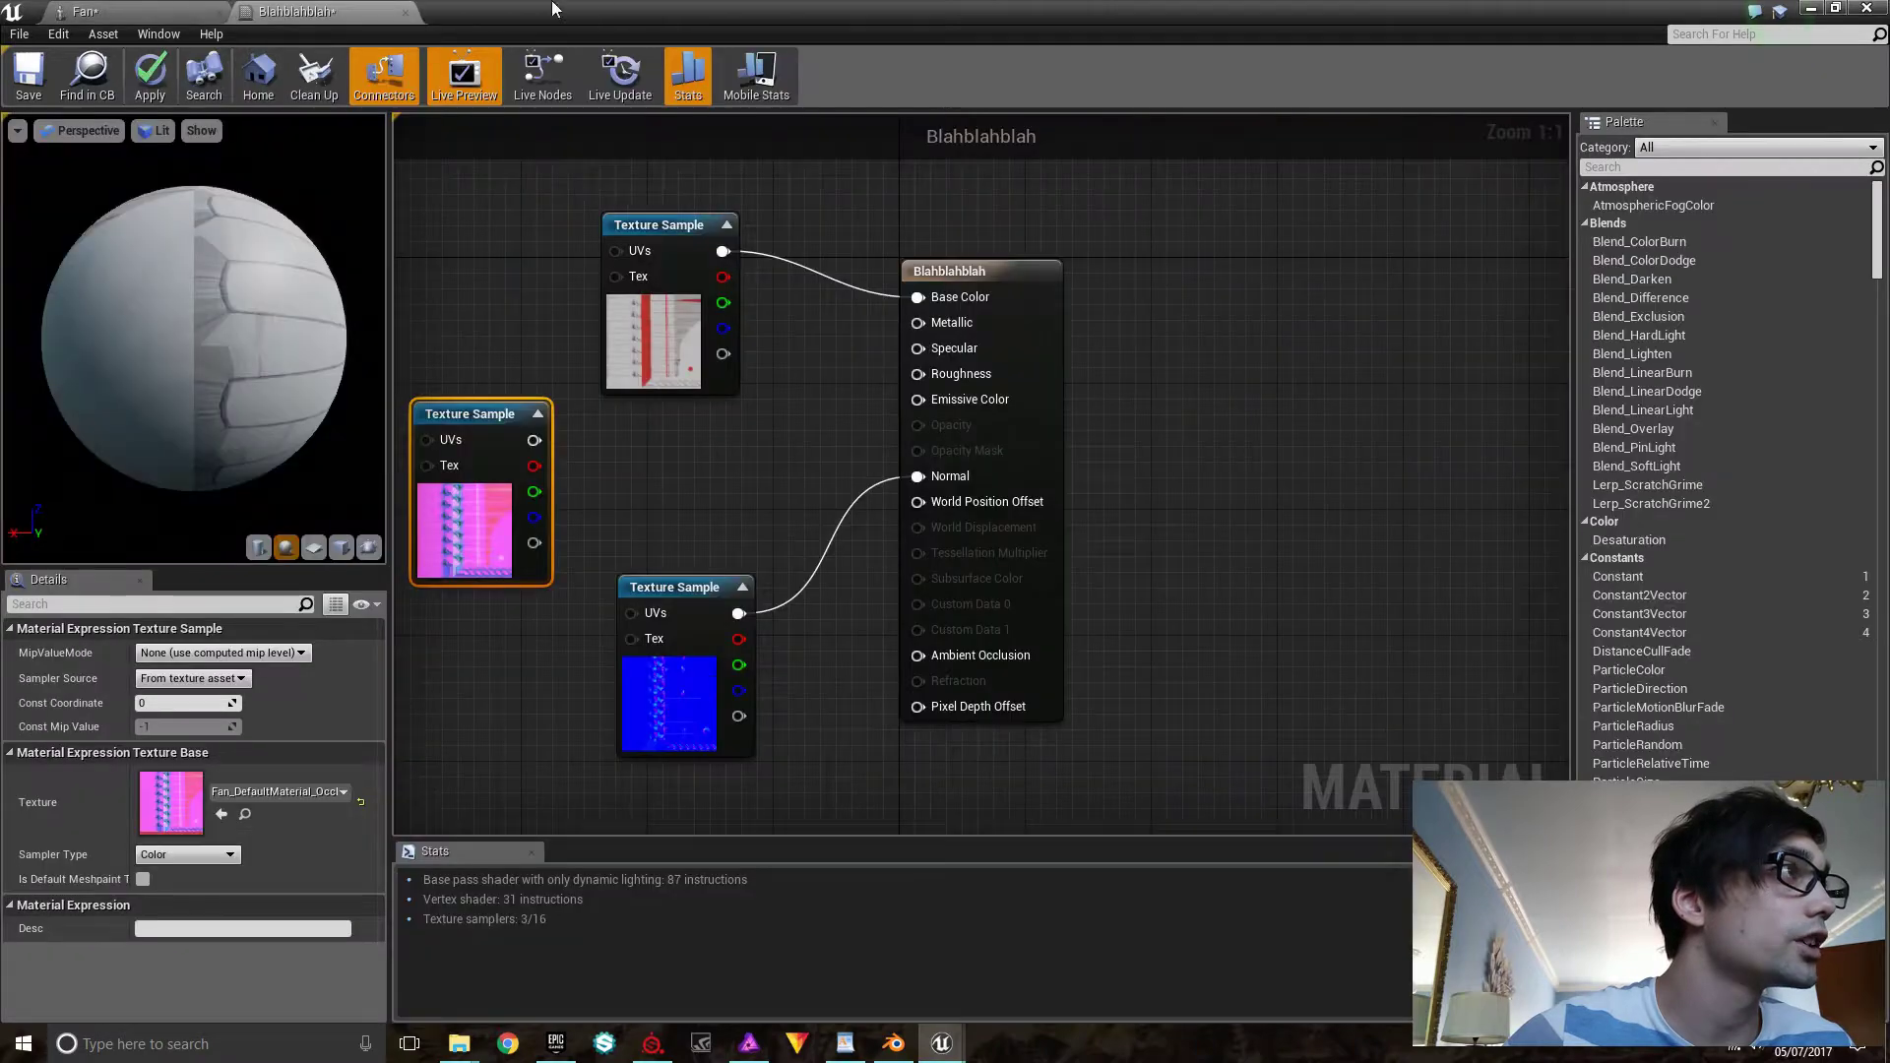
left_click_drag(662, 8, 1129, 937)
double_click(727, 796)
double_click(1092, 960)
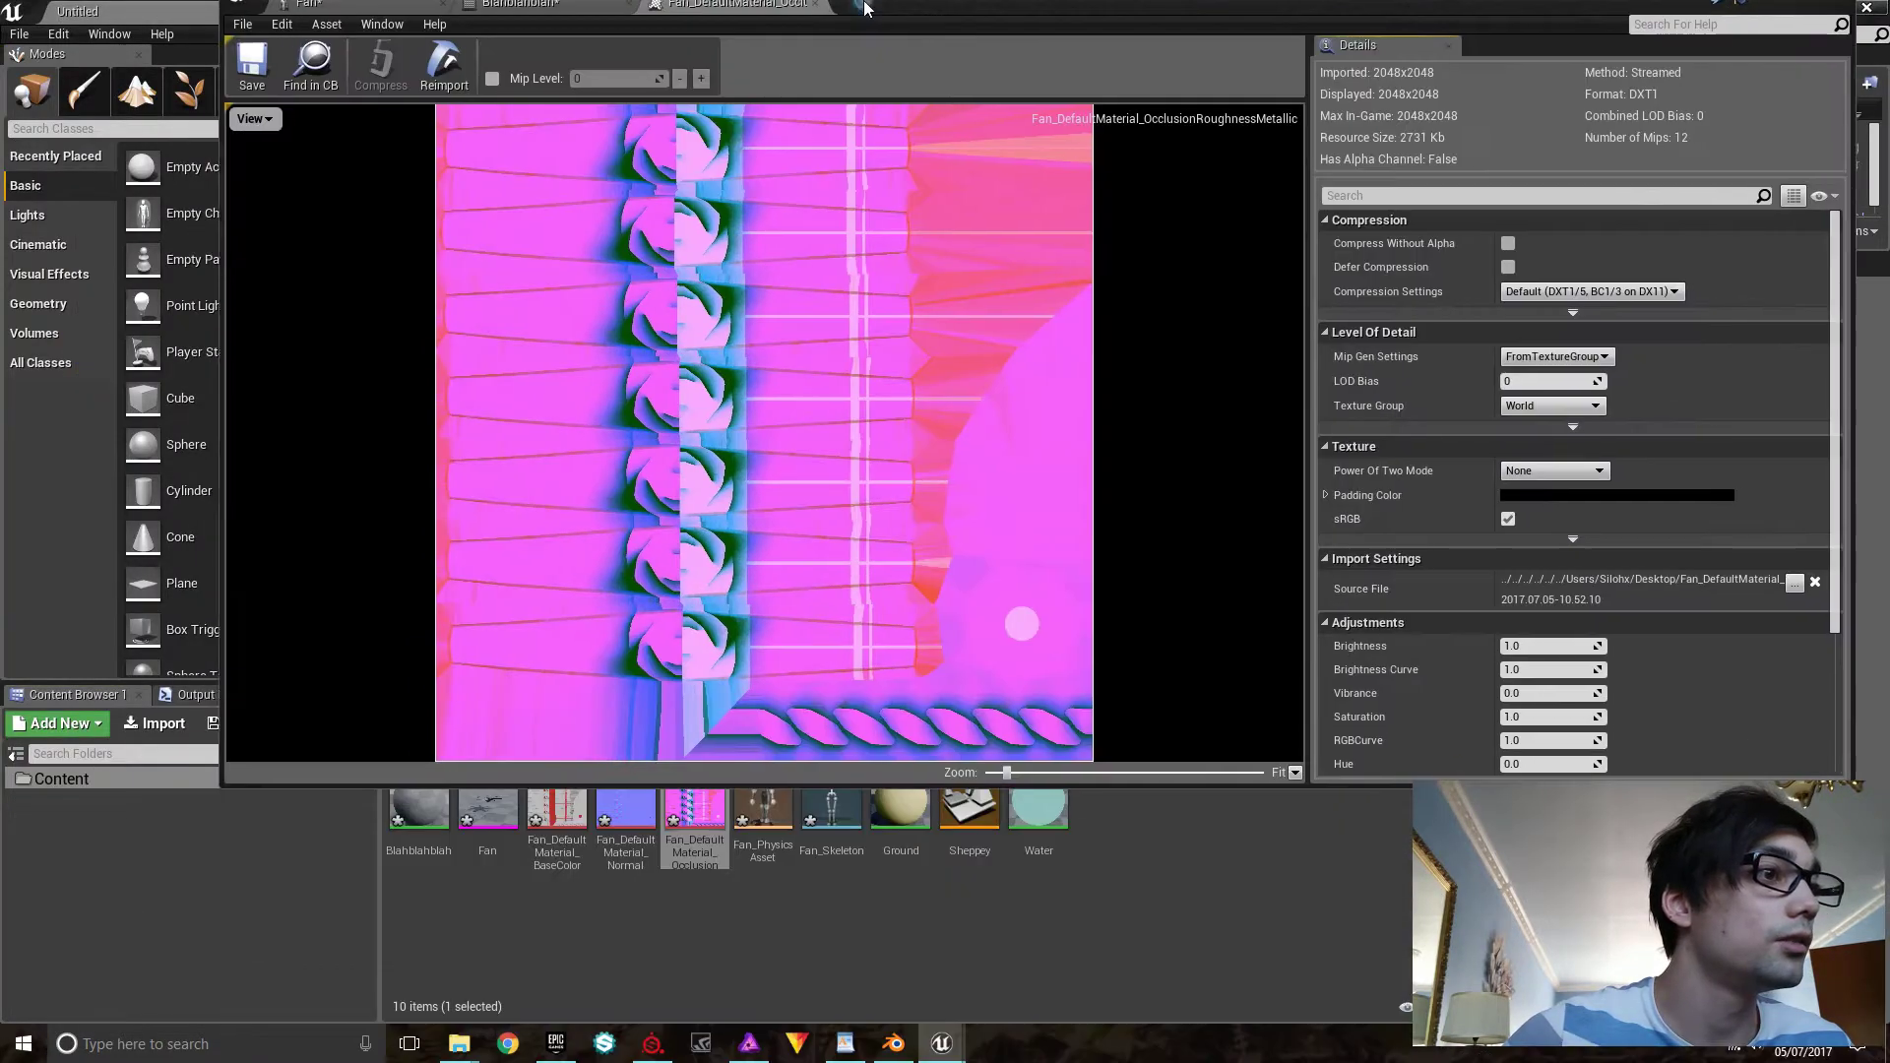
left_click(1489, 530)
left_click(1490, 530)
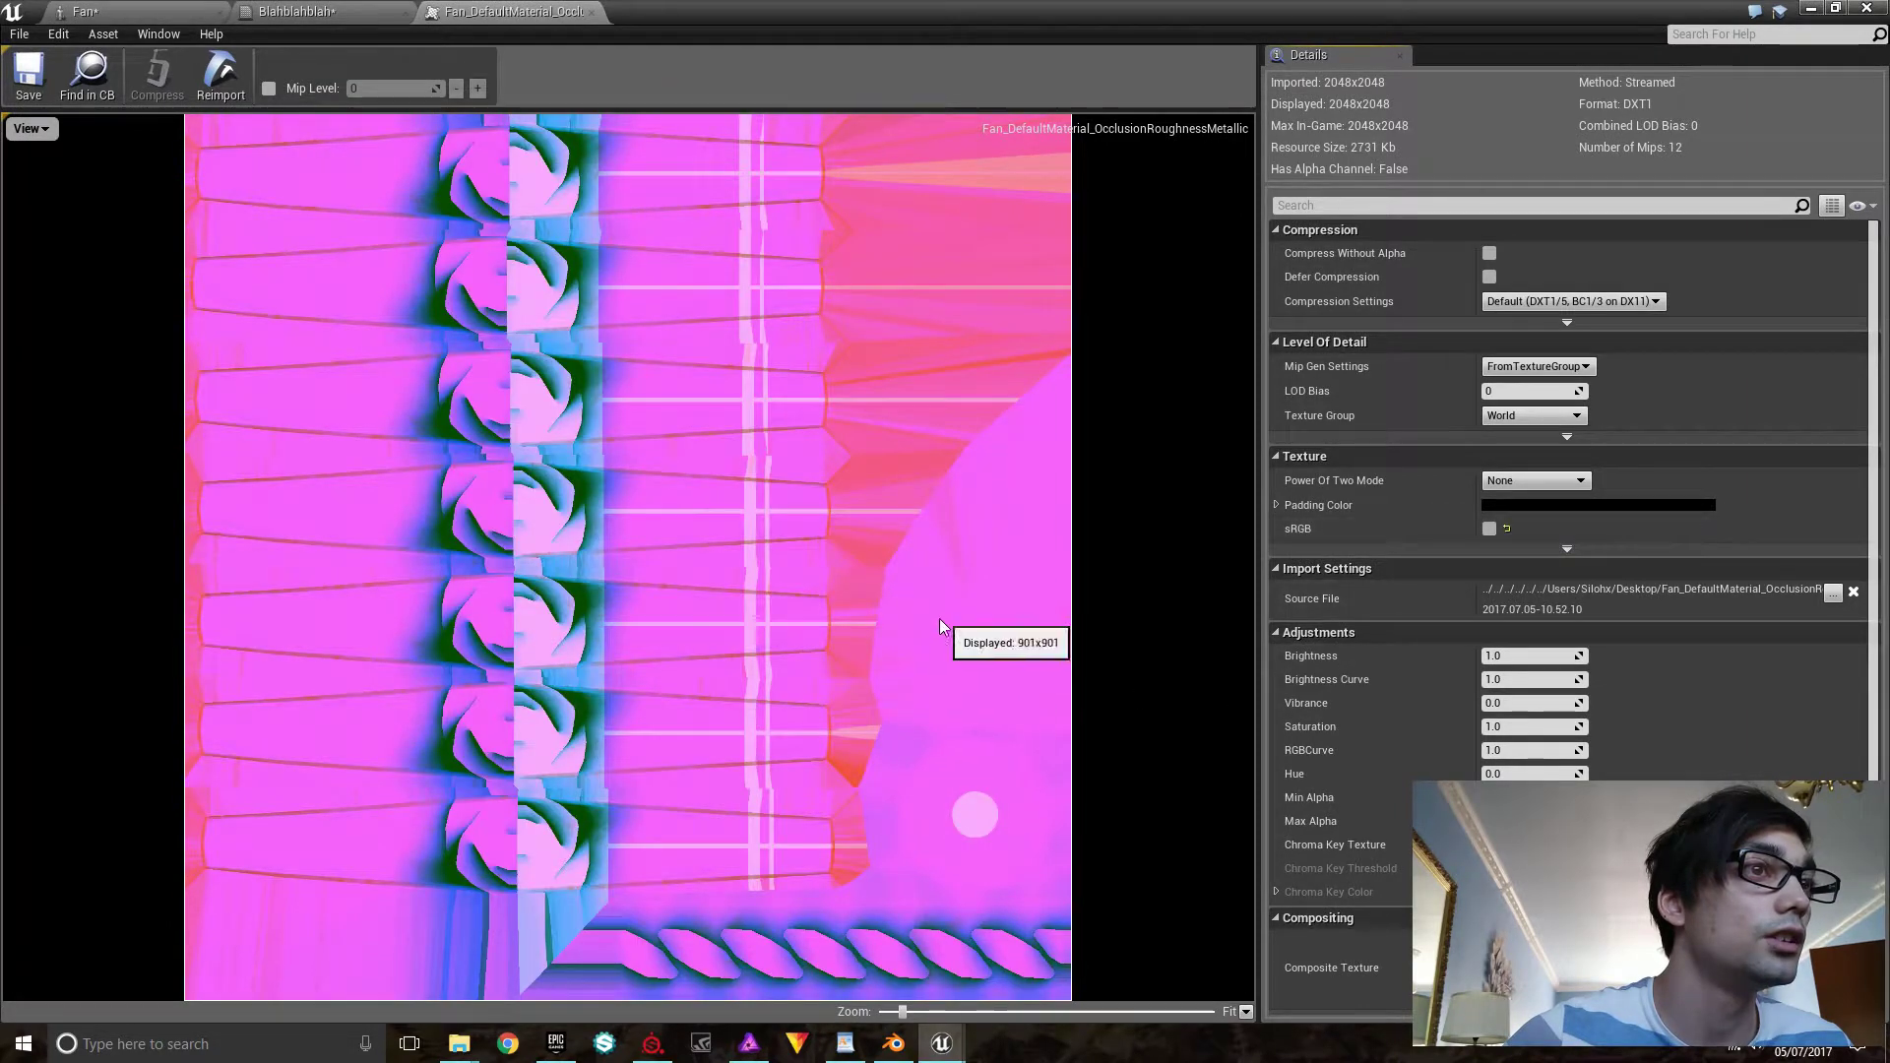
Return to the Blahblahblah material and set the occlusion-roughness-metallic sample's sampler type to Linear Color
left_click(387, 11)
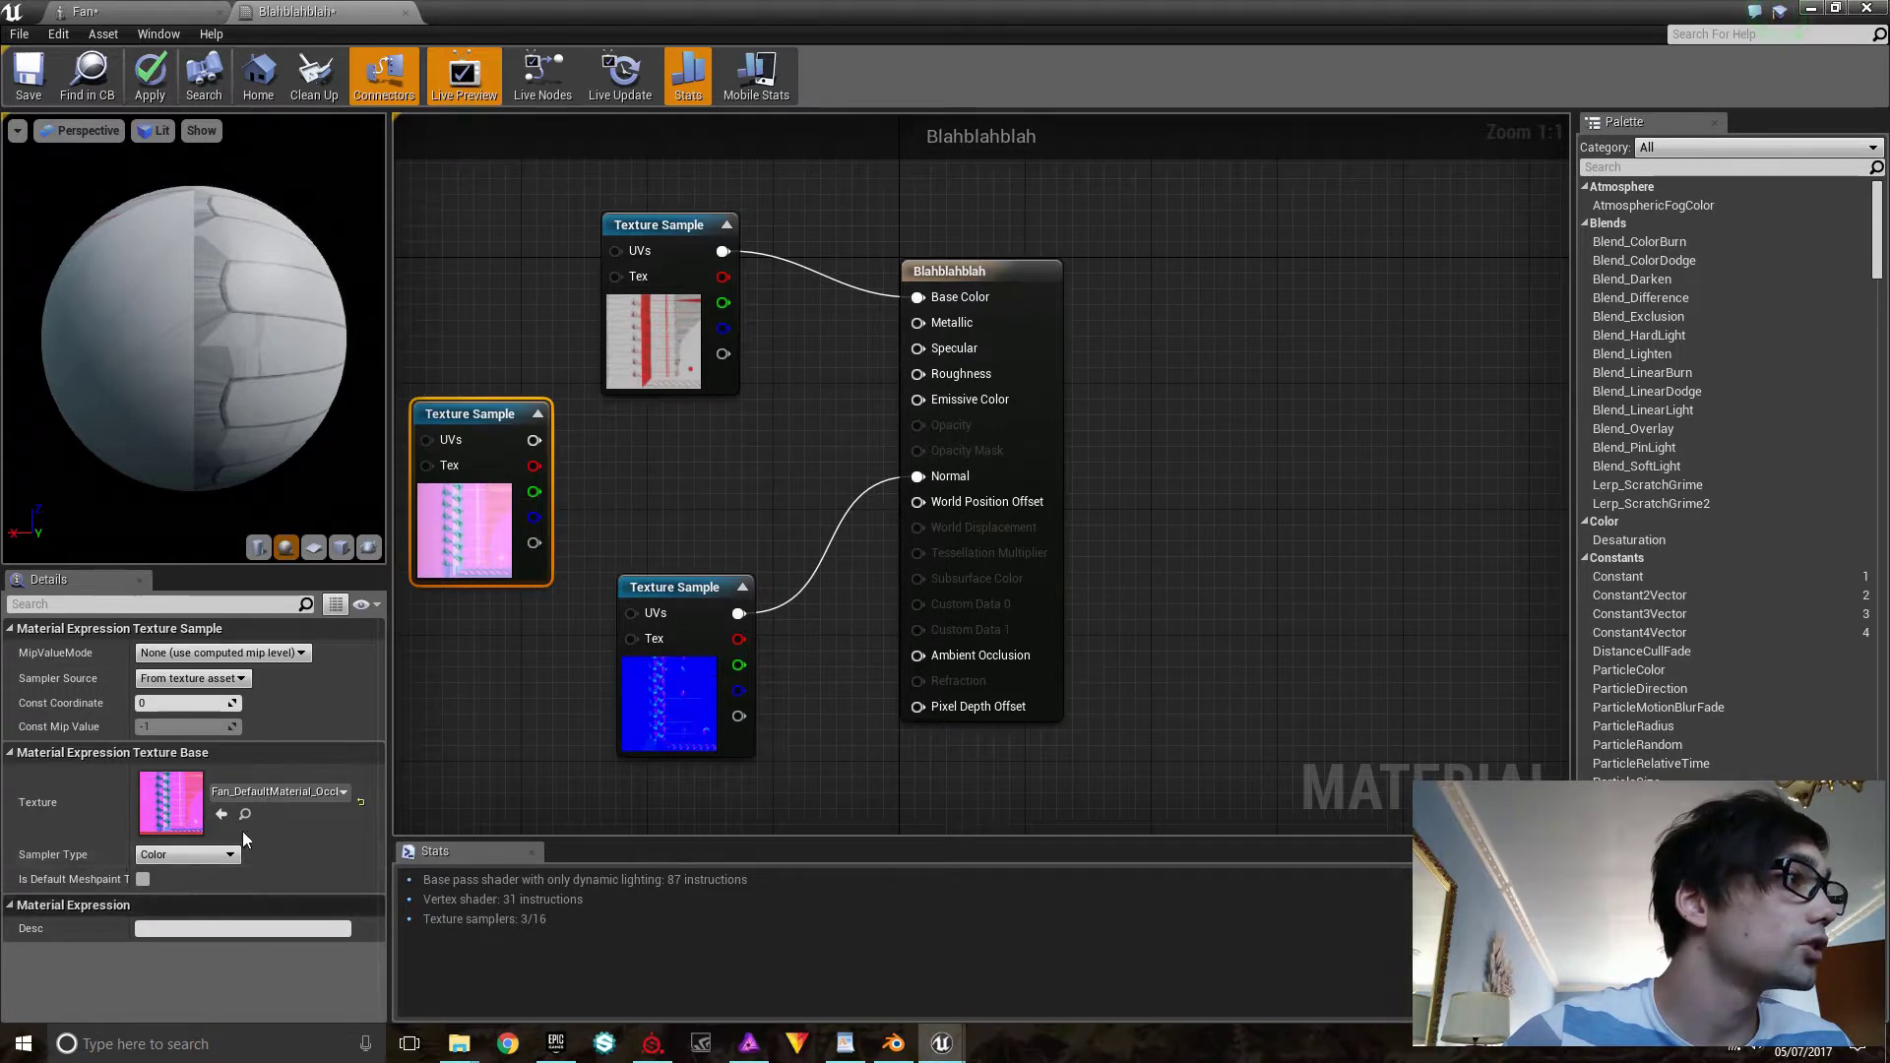
left_click(224, 857)
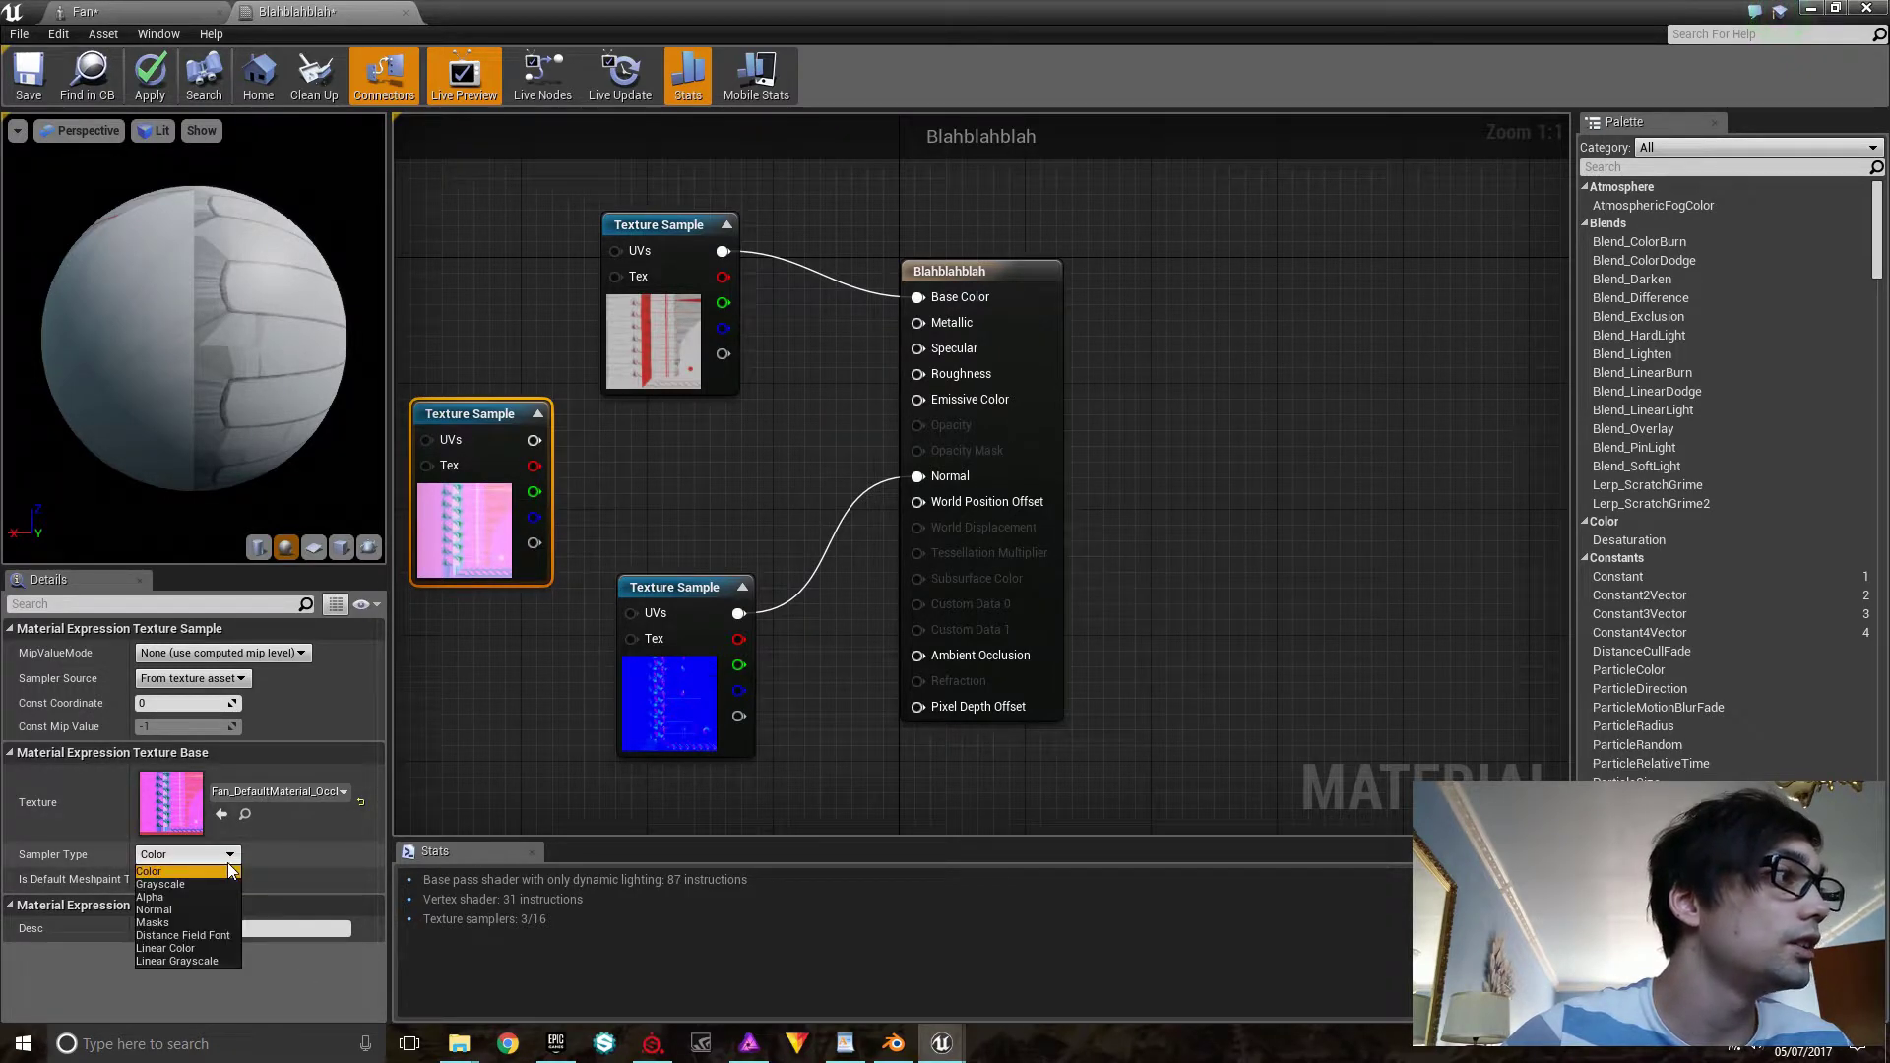
left_click(186, 949)
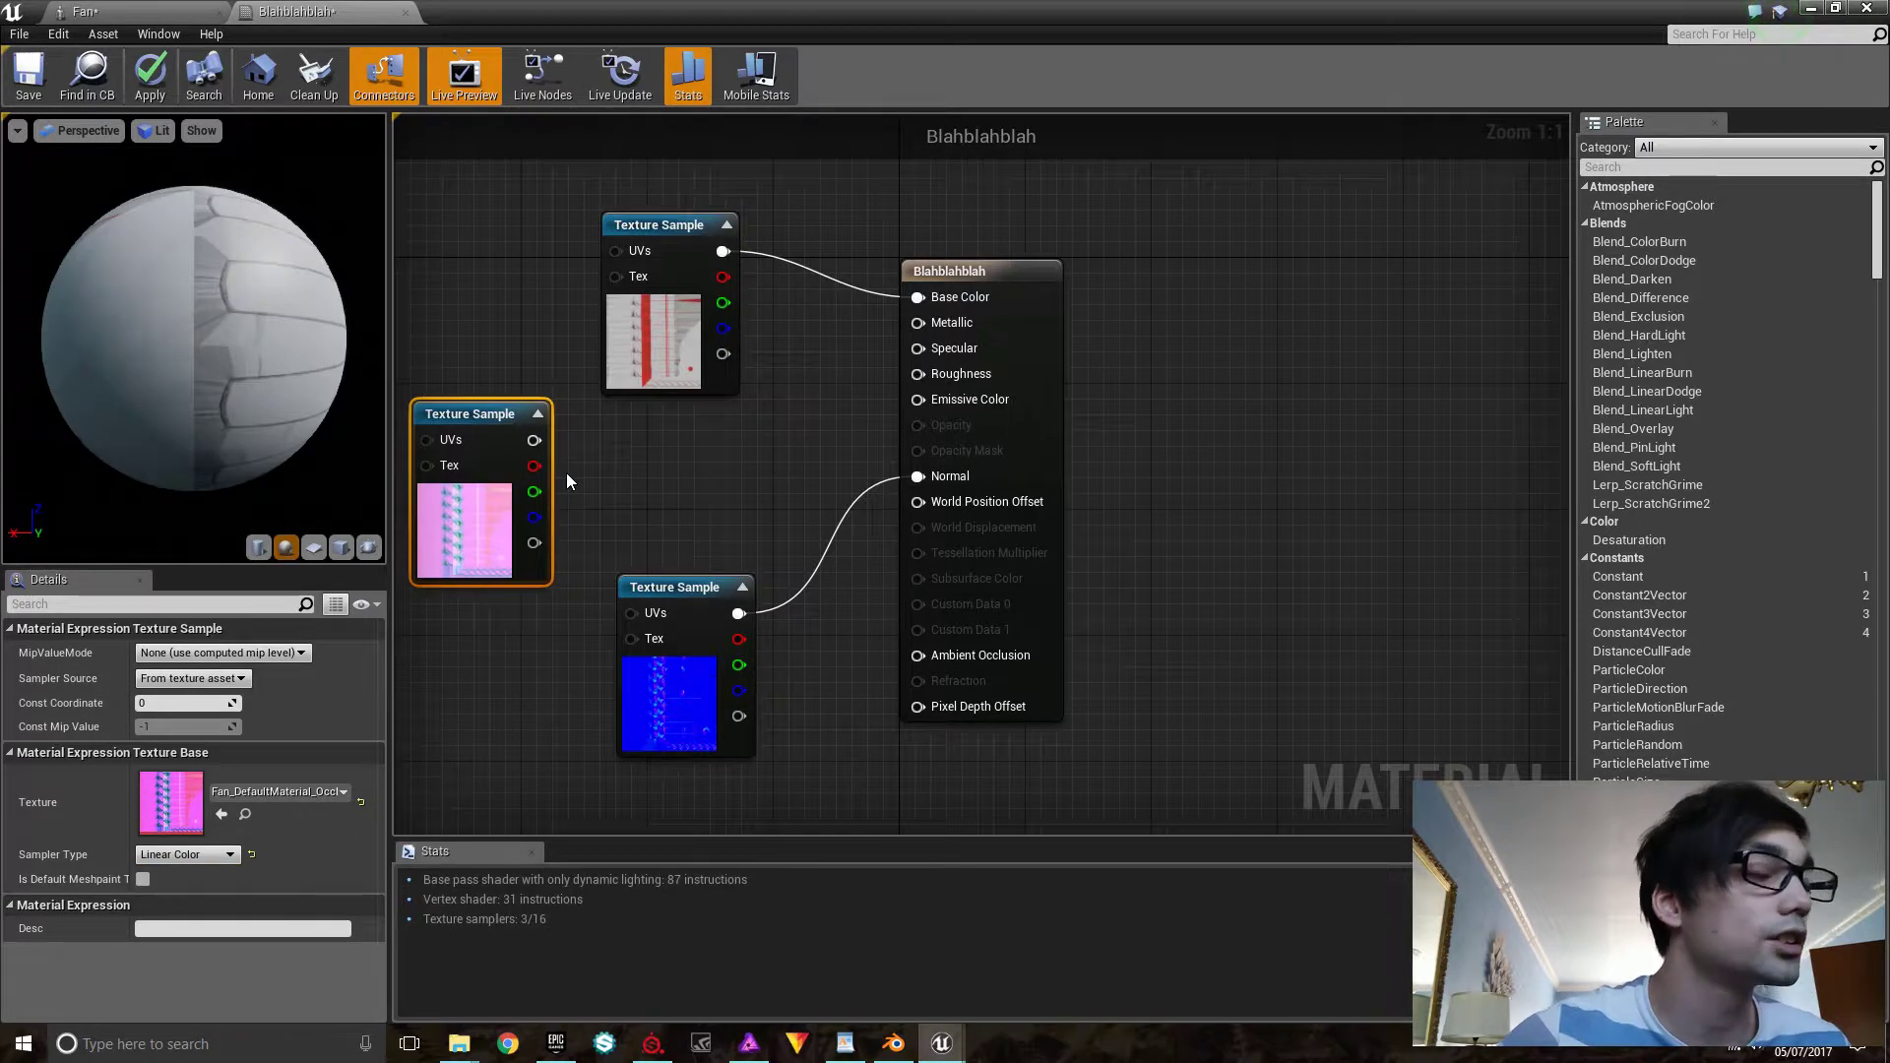
Connect the occlusion-roughness-metallic sample's red channel to Ambient Occlusion, green to Metallic and blue to Roughness
left_click_drag(498, 433, 919, 665)
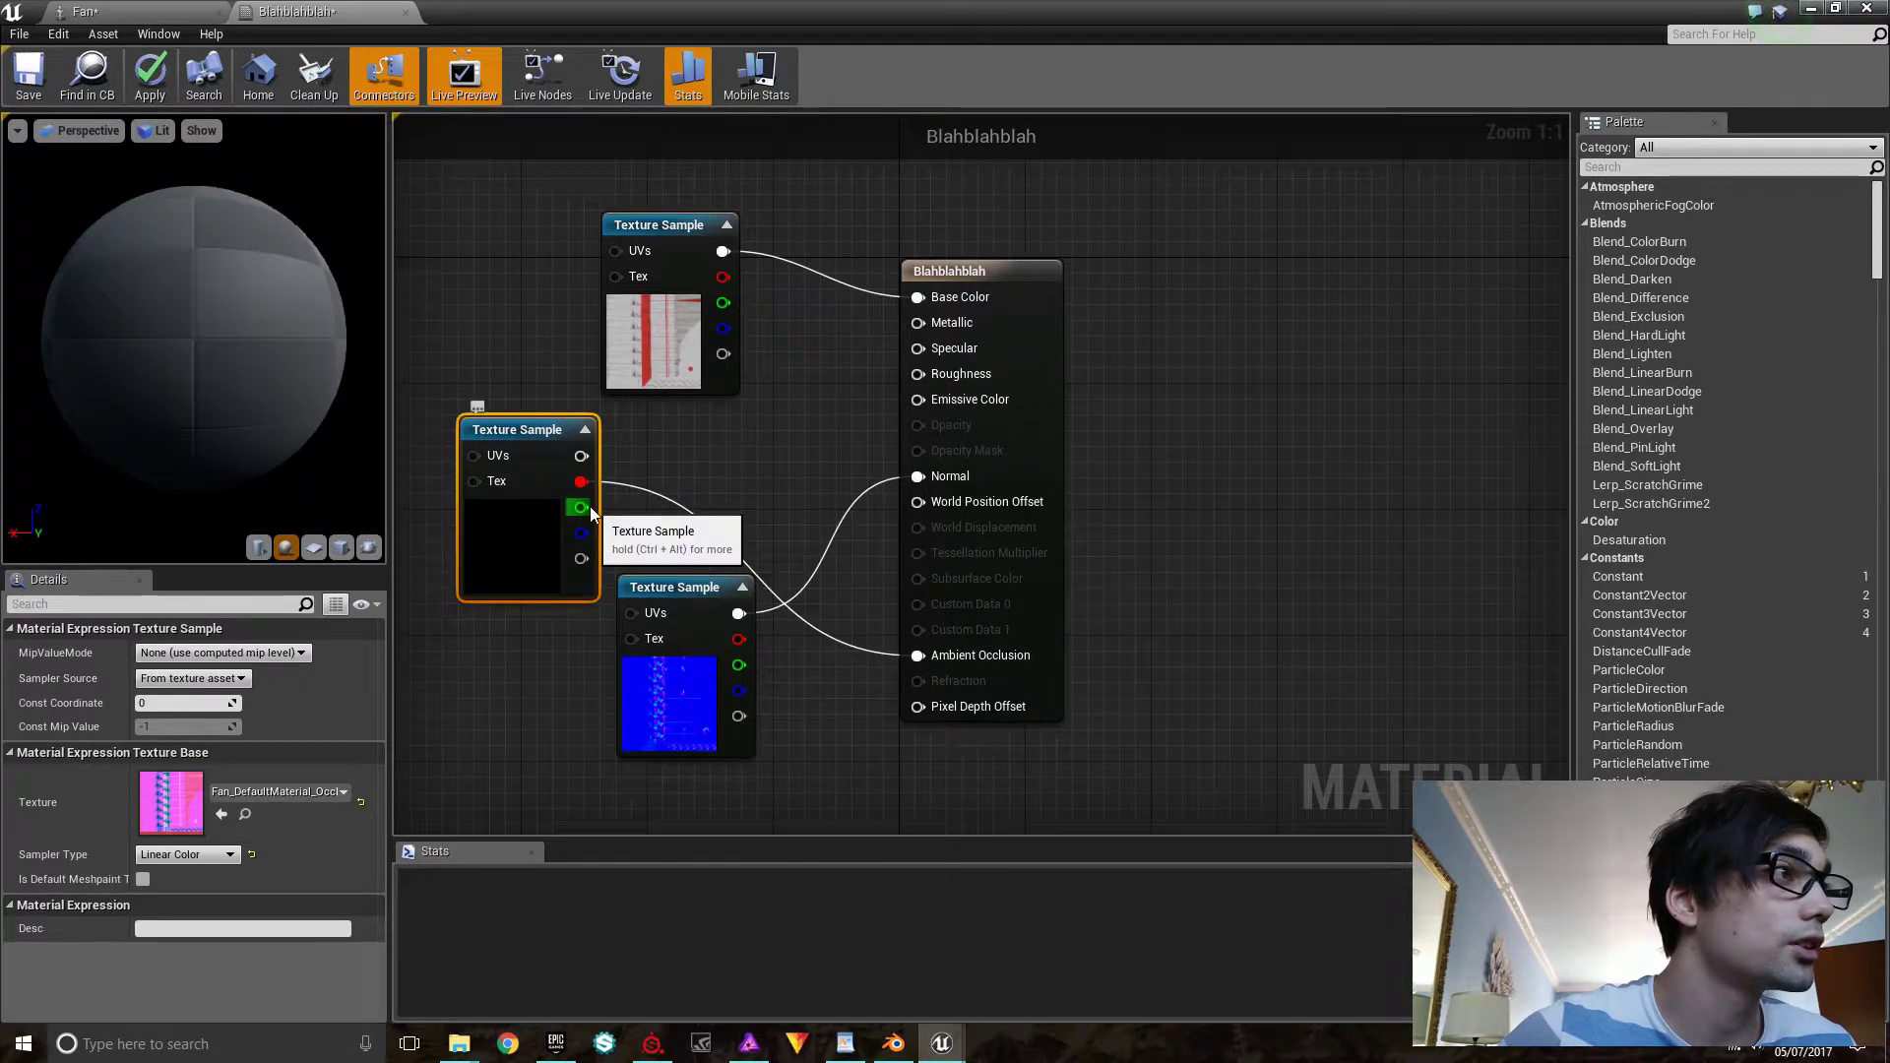
left_click_drag(581, 508, 919, 323)
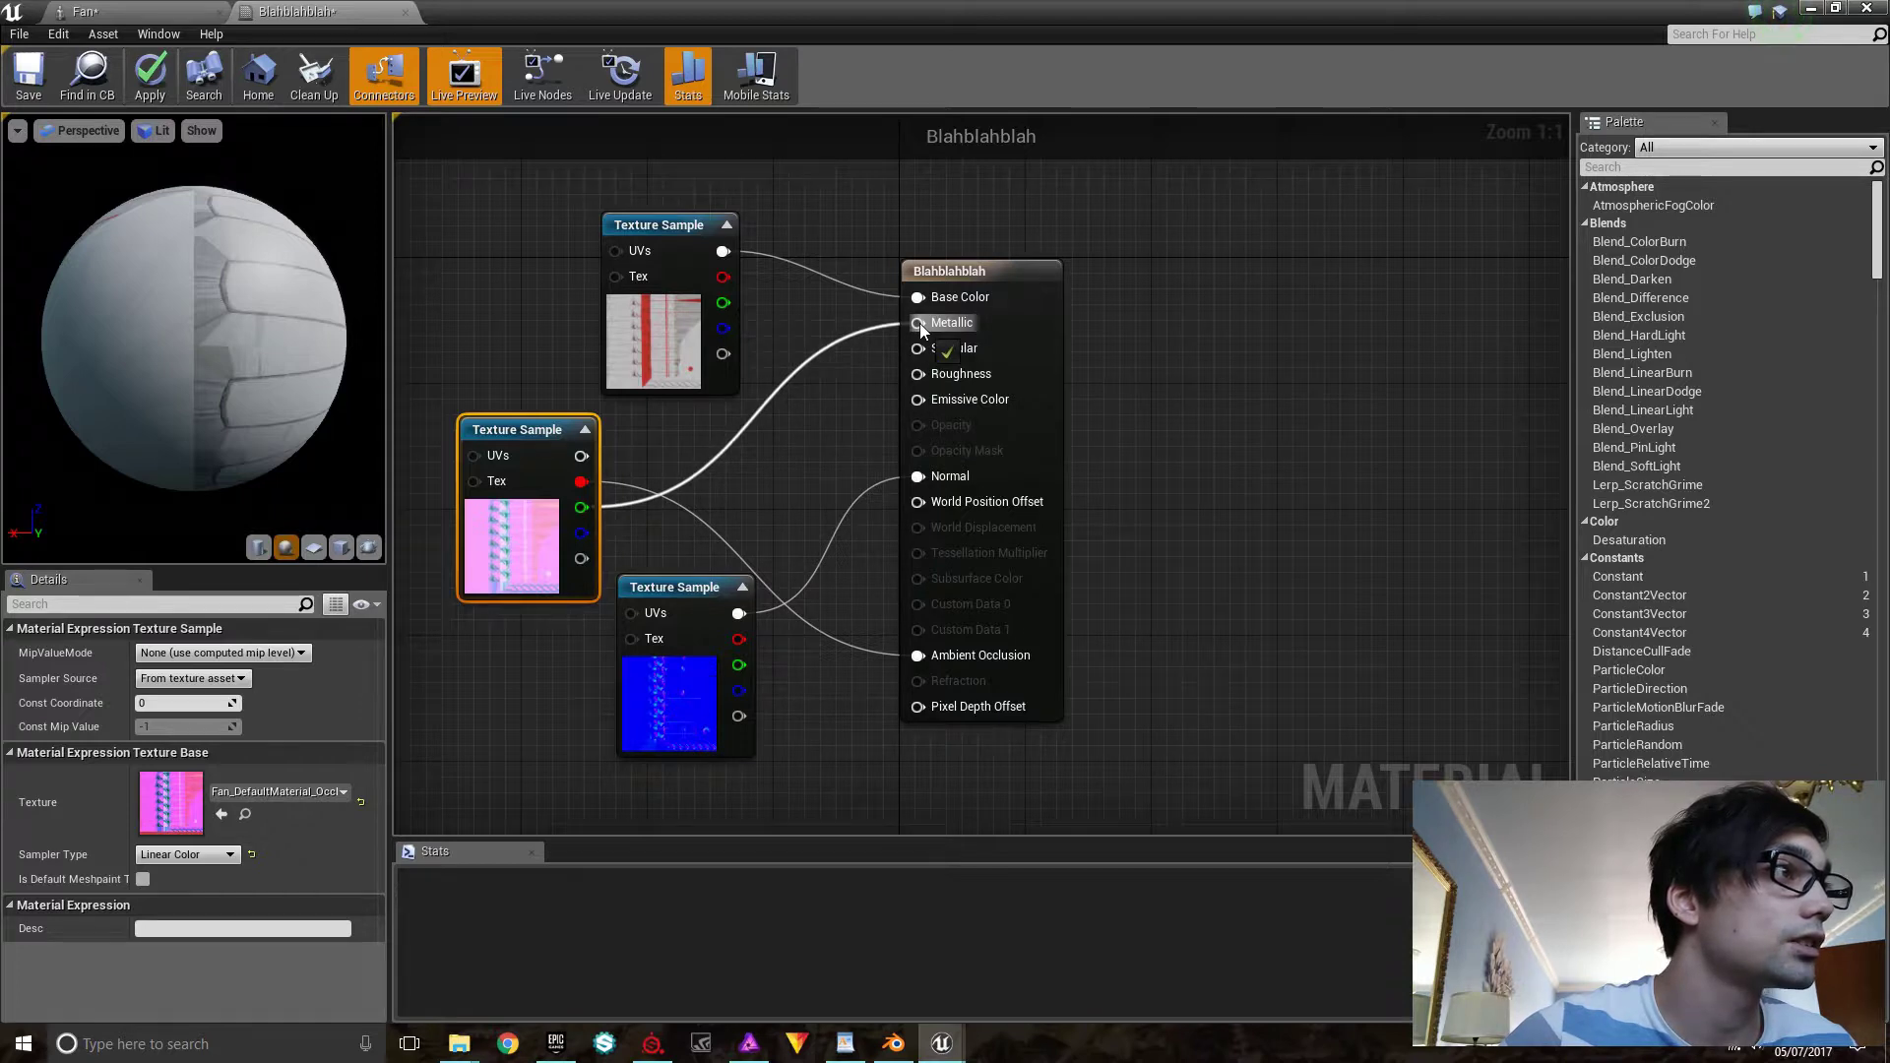
left_click_drag(920, 323, 920, 323)
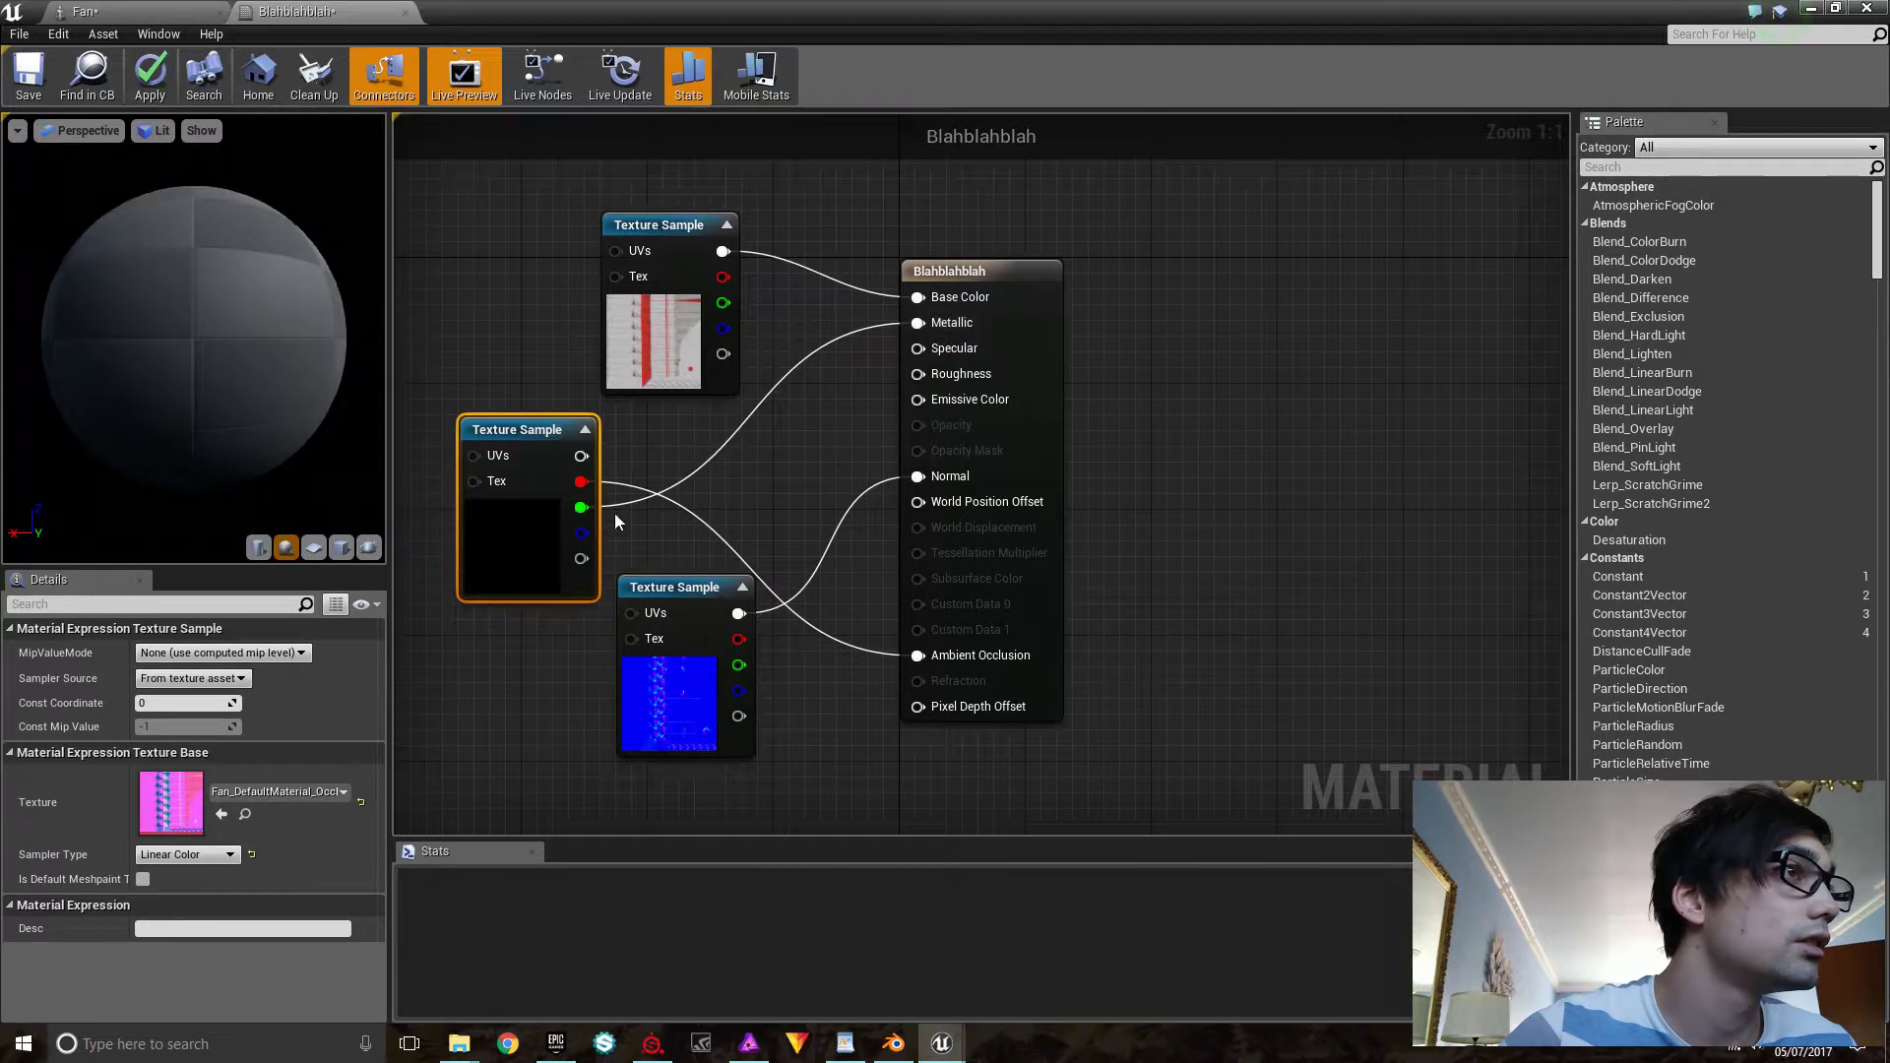
left_click_drag(581, 533, 917, 372)
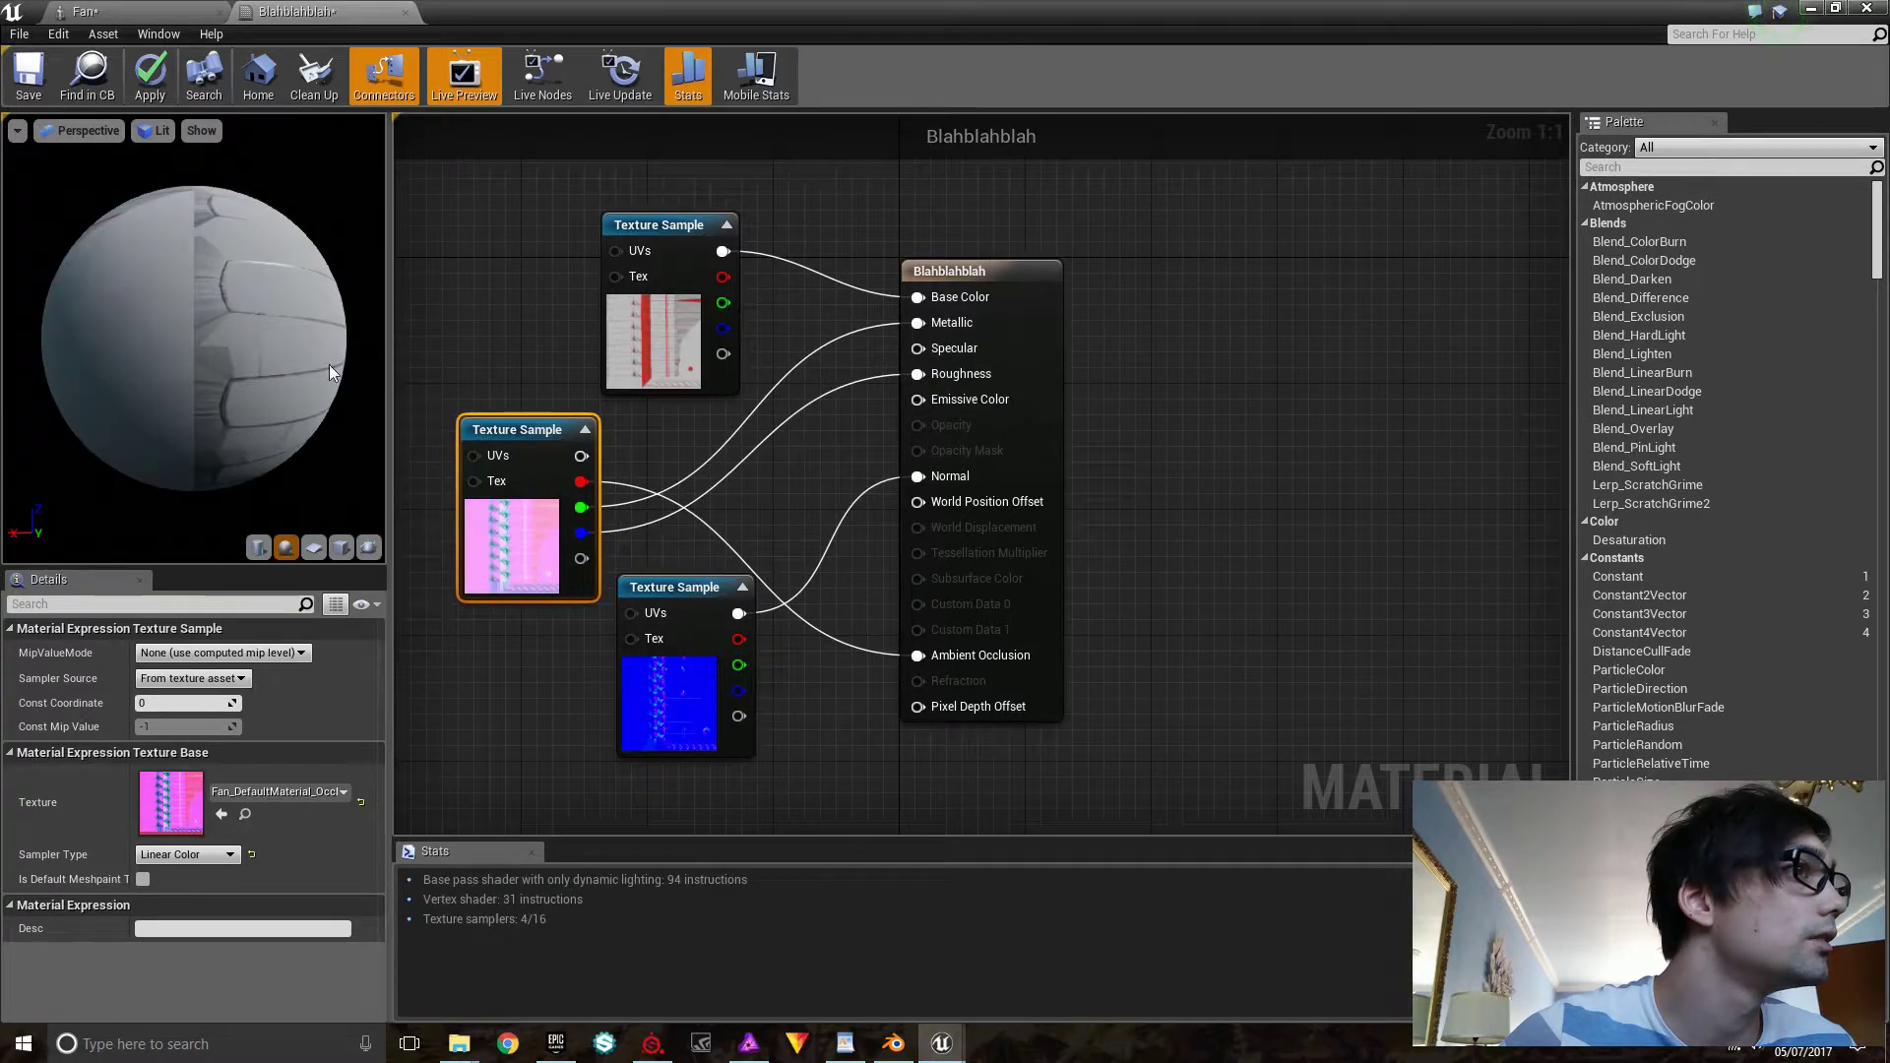
Check the preview sphere, rewire the sample's blue channel to Metallic and green to Roughness, and apply the material
left_click_drag(317, 357, 93, 356)
scroll(252, 252, "up", 3)
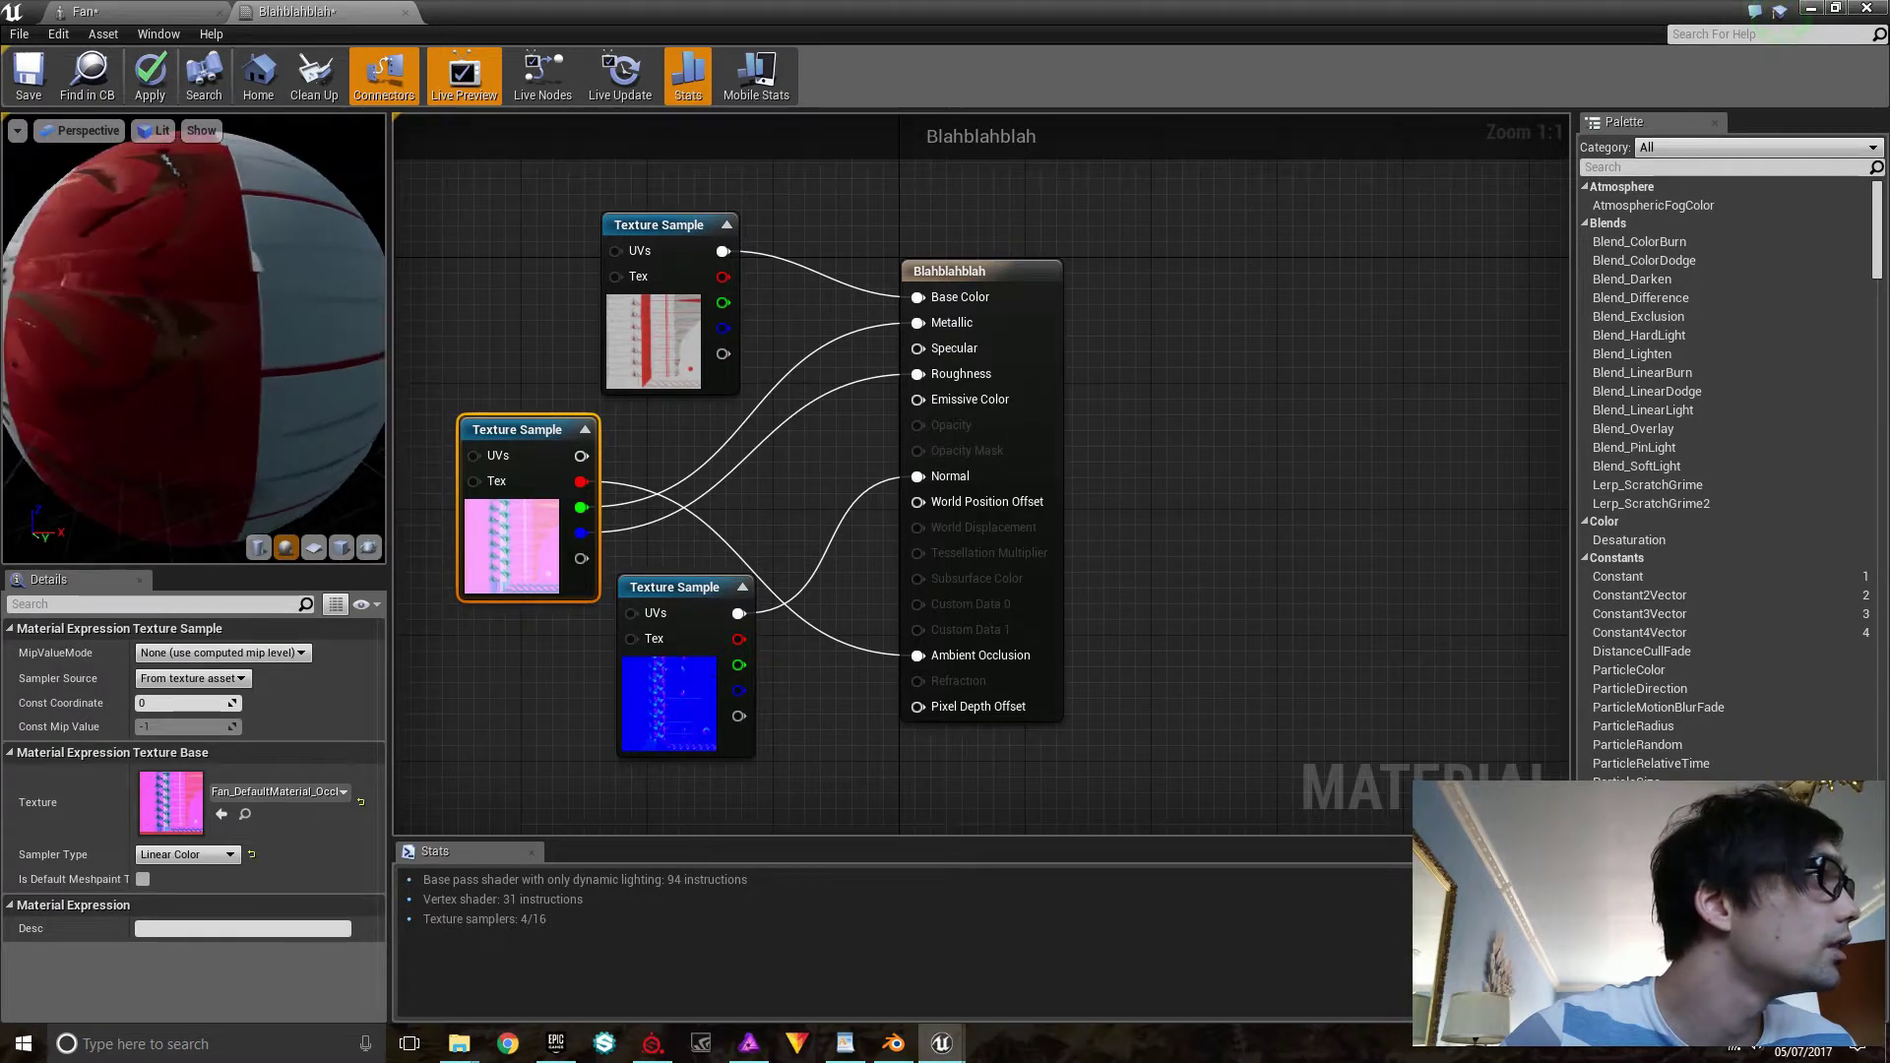
left_click_drag(581, 532, 925, 329)
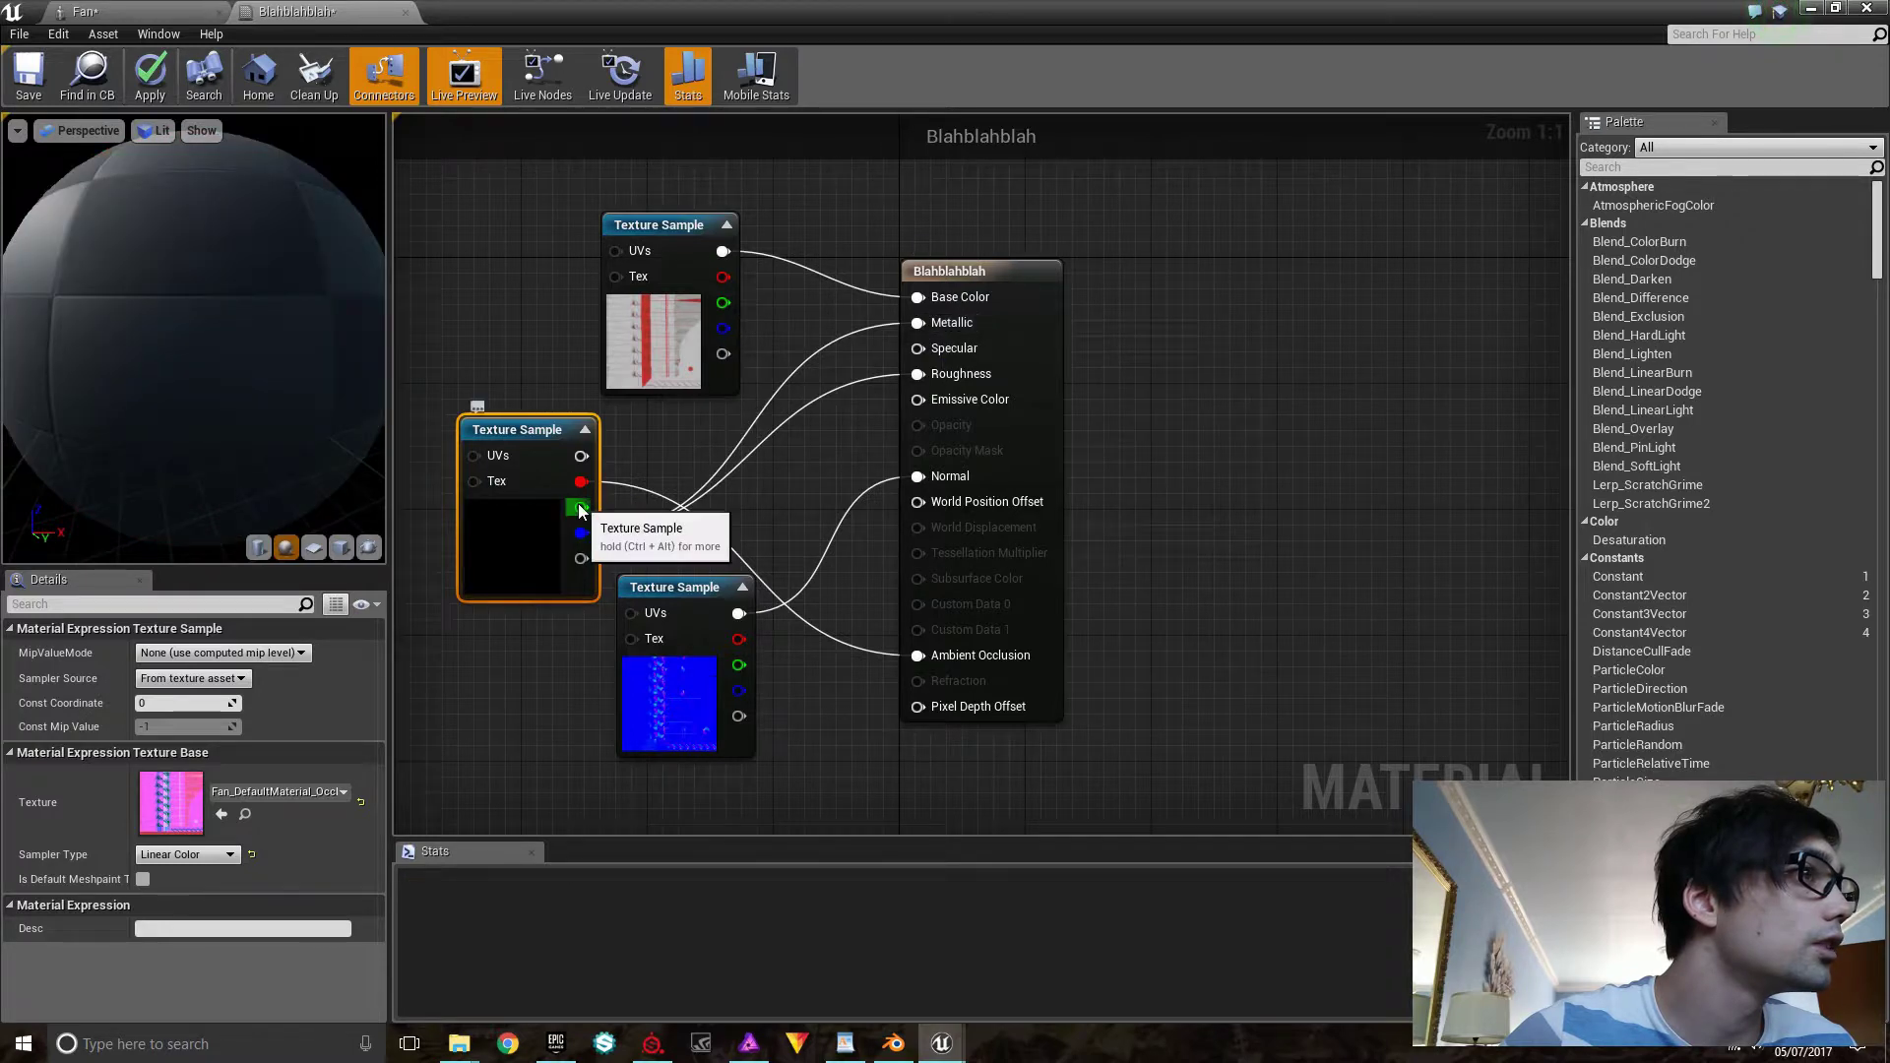
left_click_drag(582, 507, 919, 382)
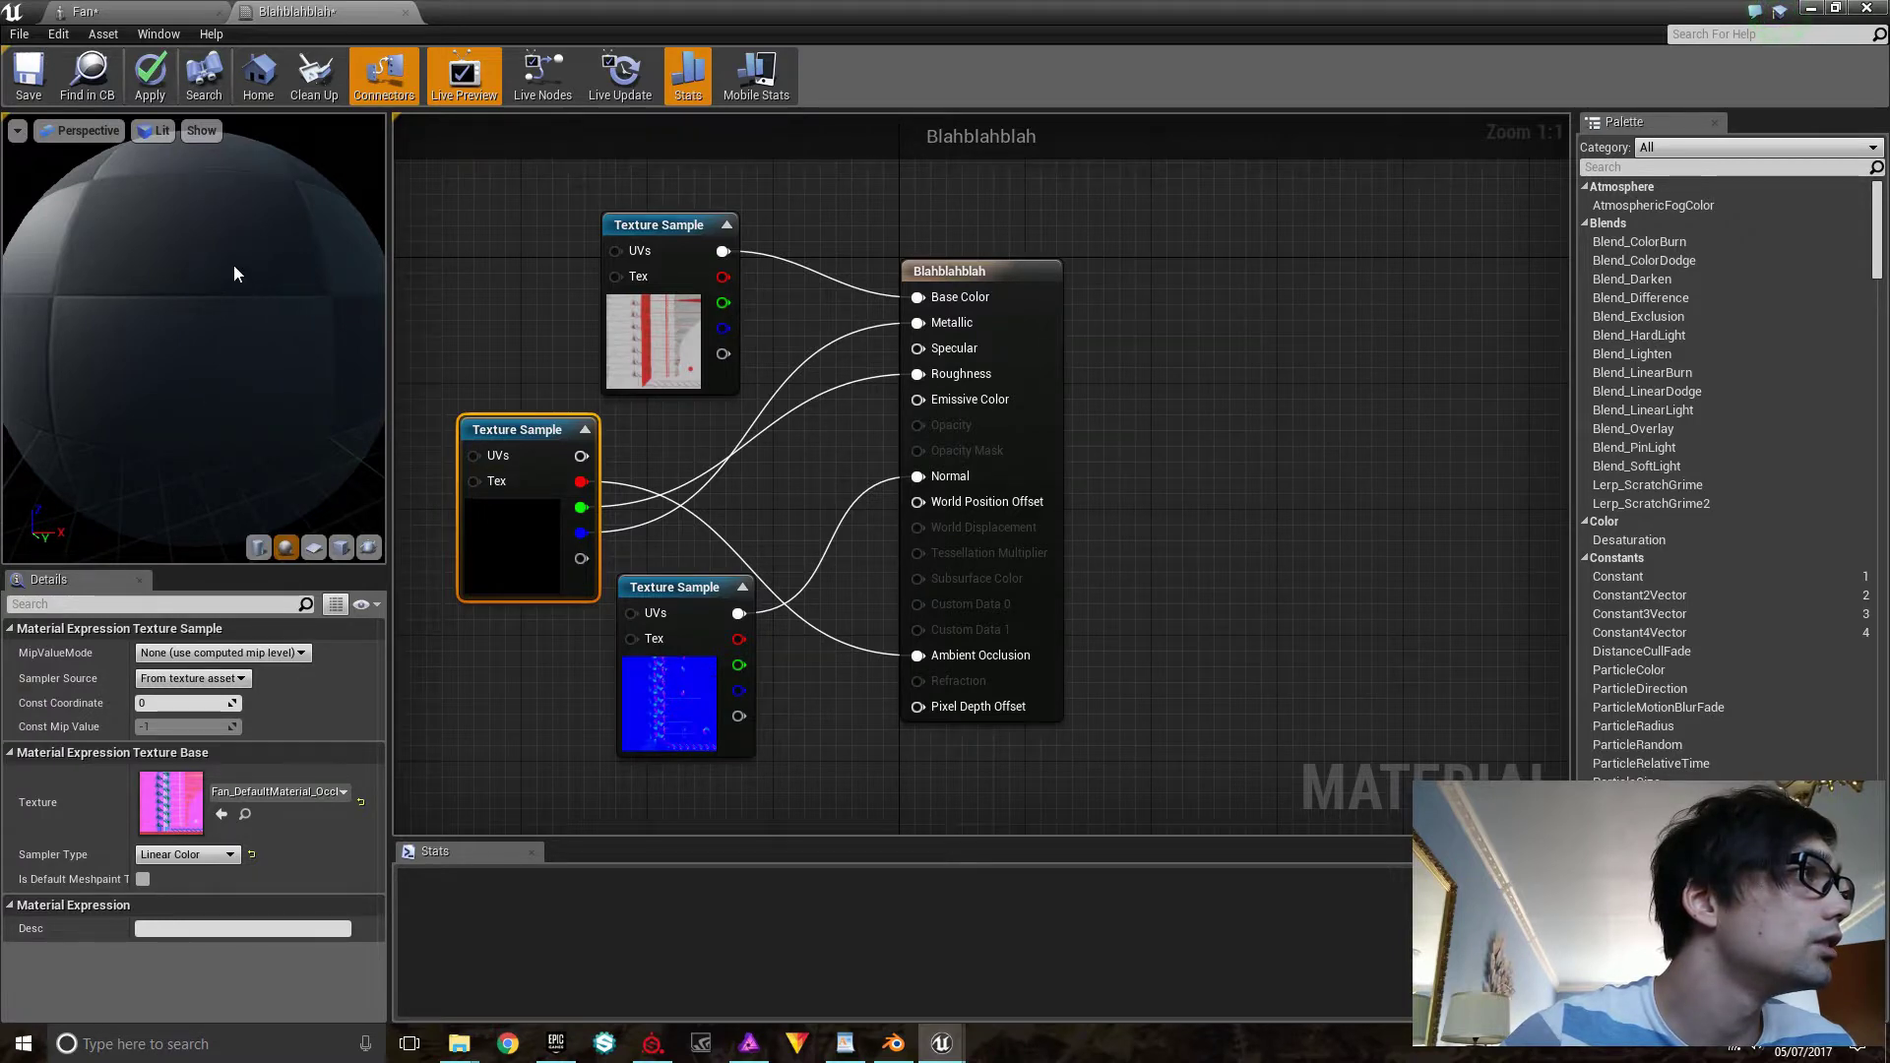
mouse_move(228, 254)
left_mouse_down()
mouse_move(10, 258)
mouse_move(229, 254)
left_mouse_up()
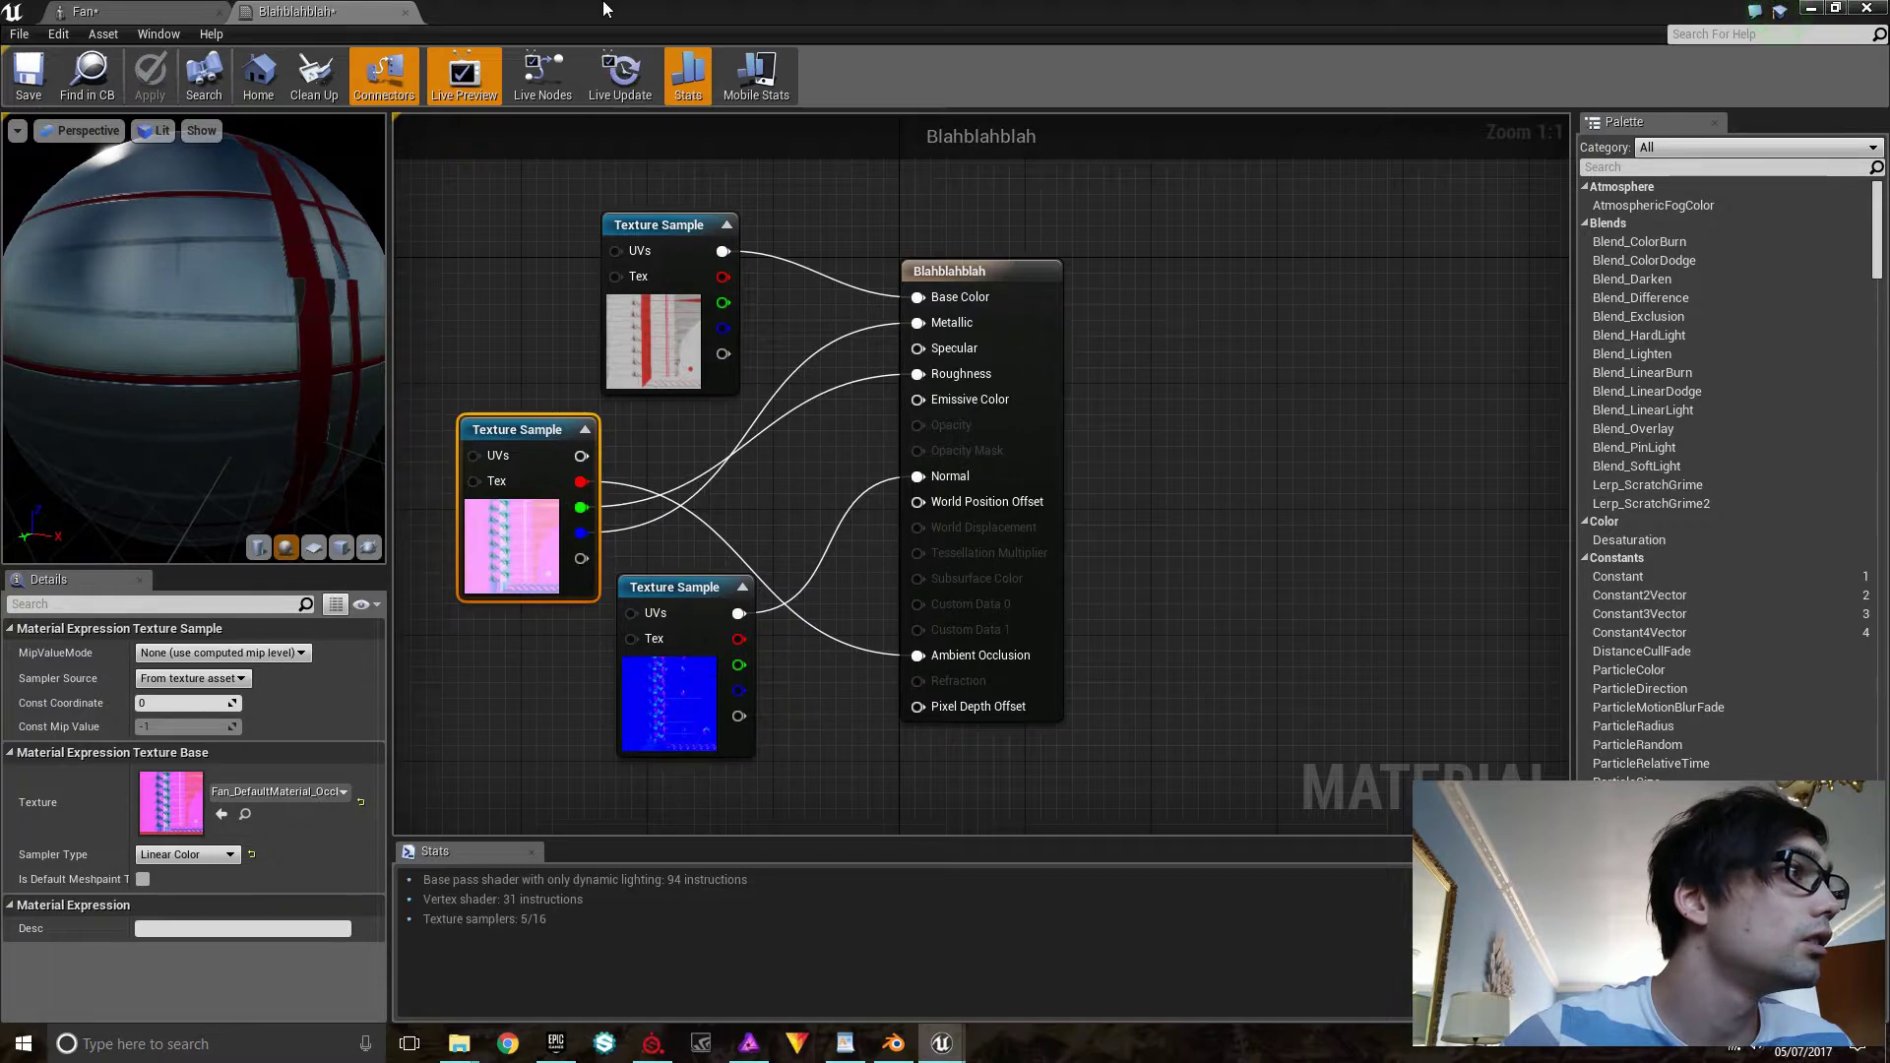
Assign the Blahblahblah material to Element 0 of the Fan mesh and bring its editor back to full size
left_click(148, 9)
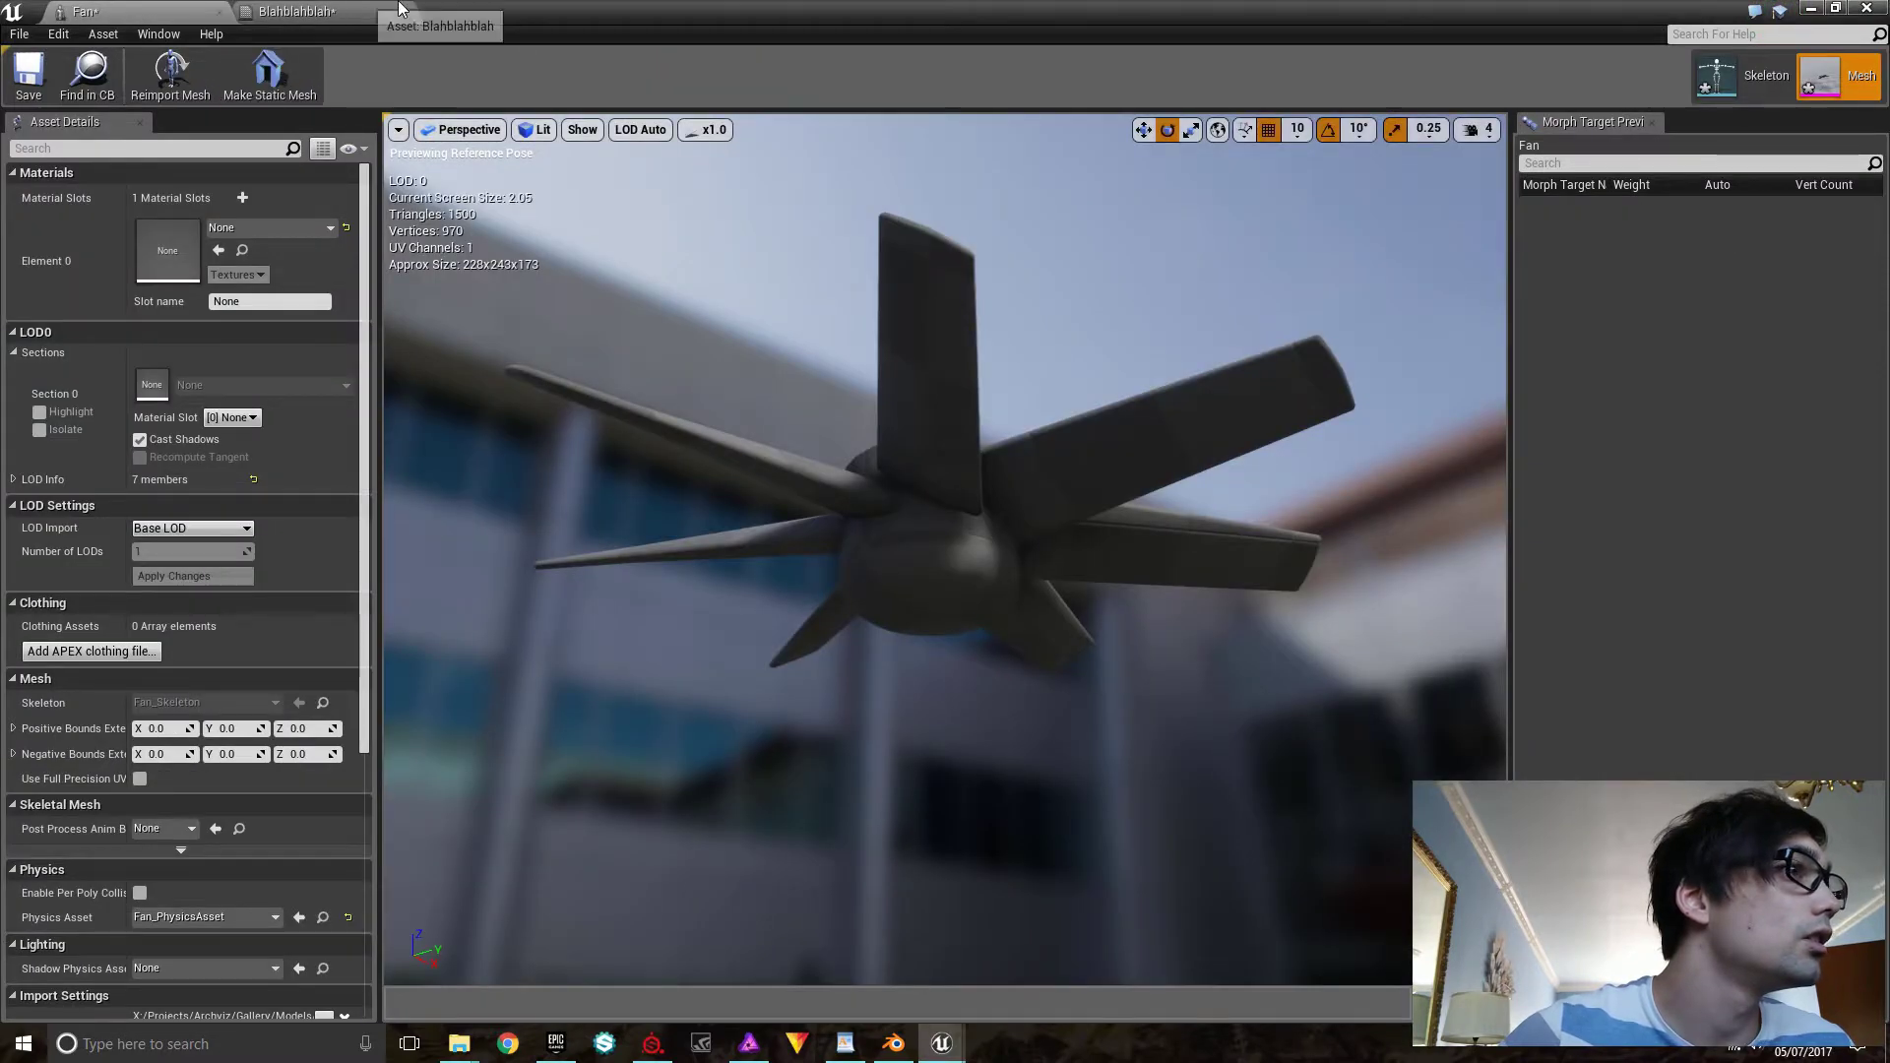
left_click_drag(466, 8, 1544, 131)
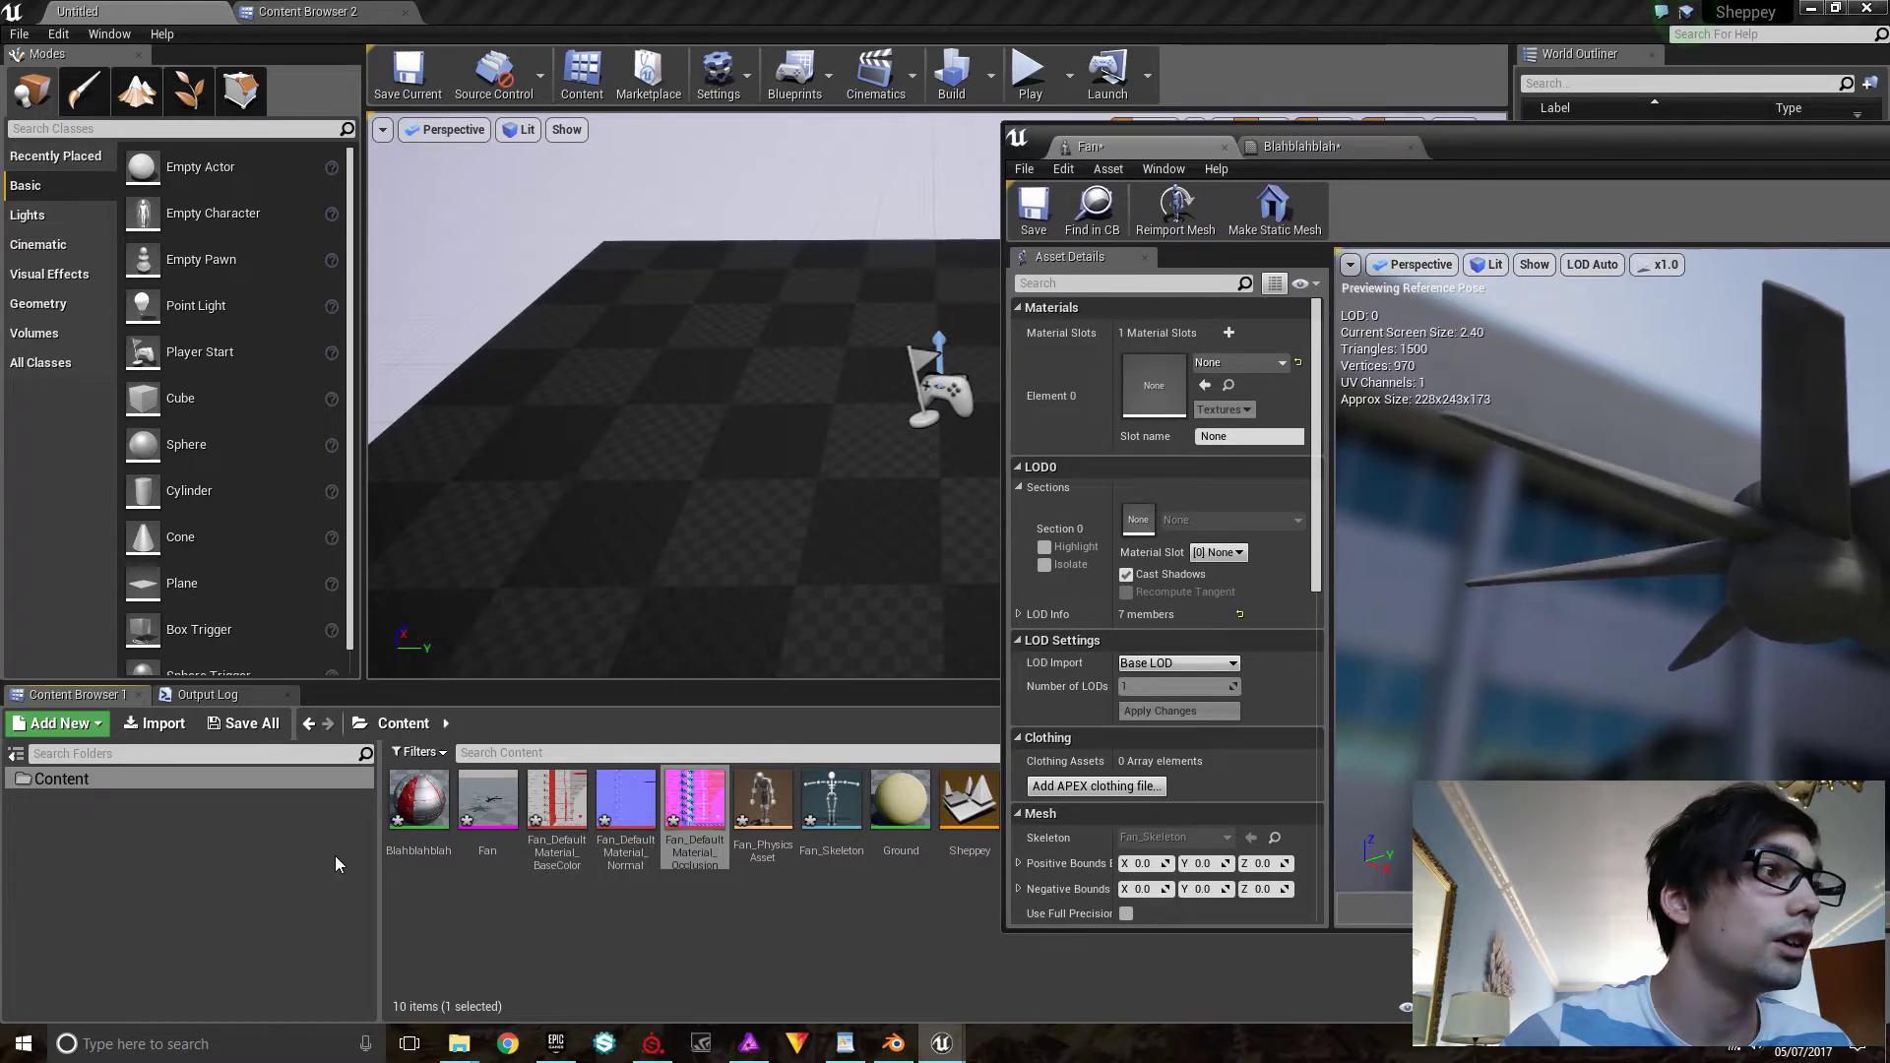
left_click_drag(418, 799, 1178, 384)
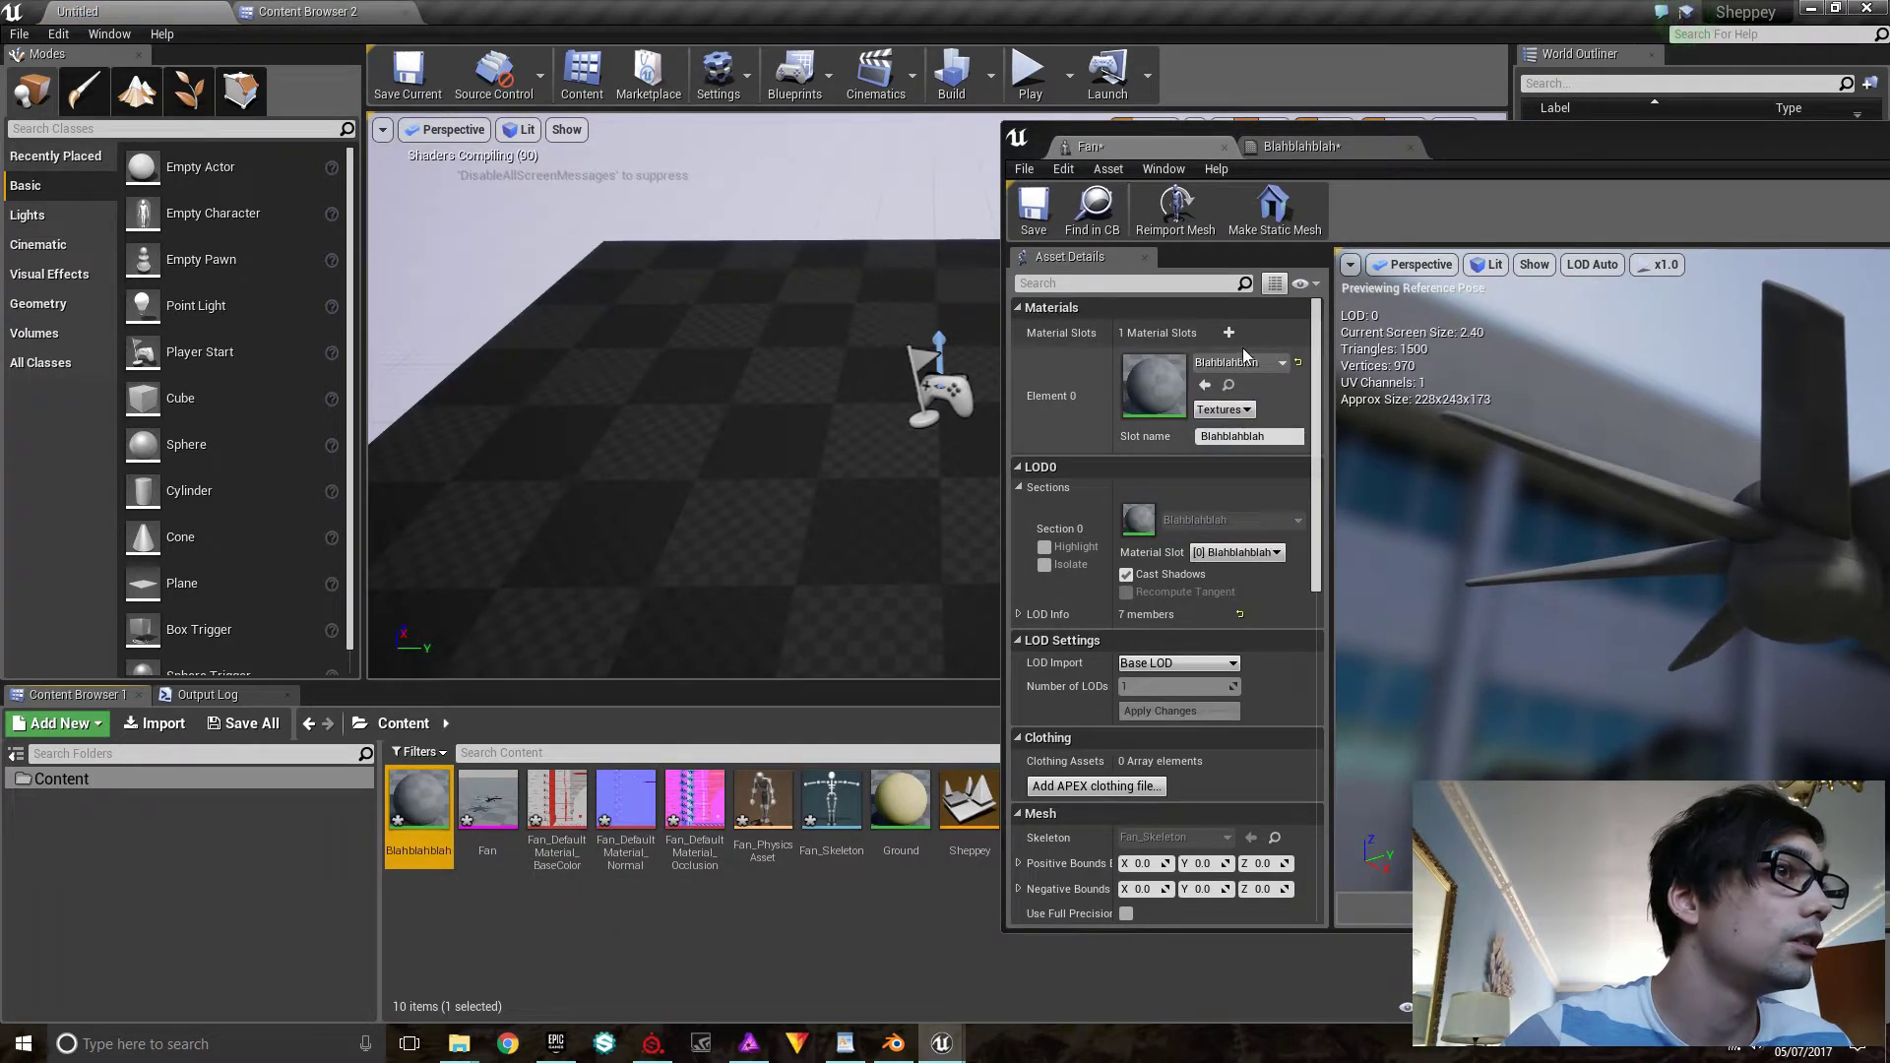
left_click(697, 803)
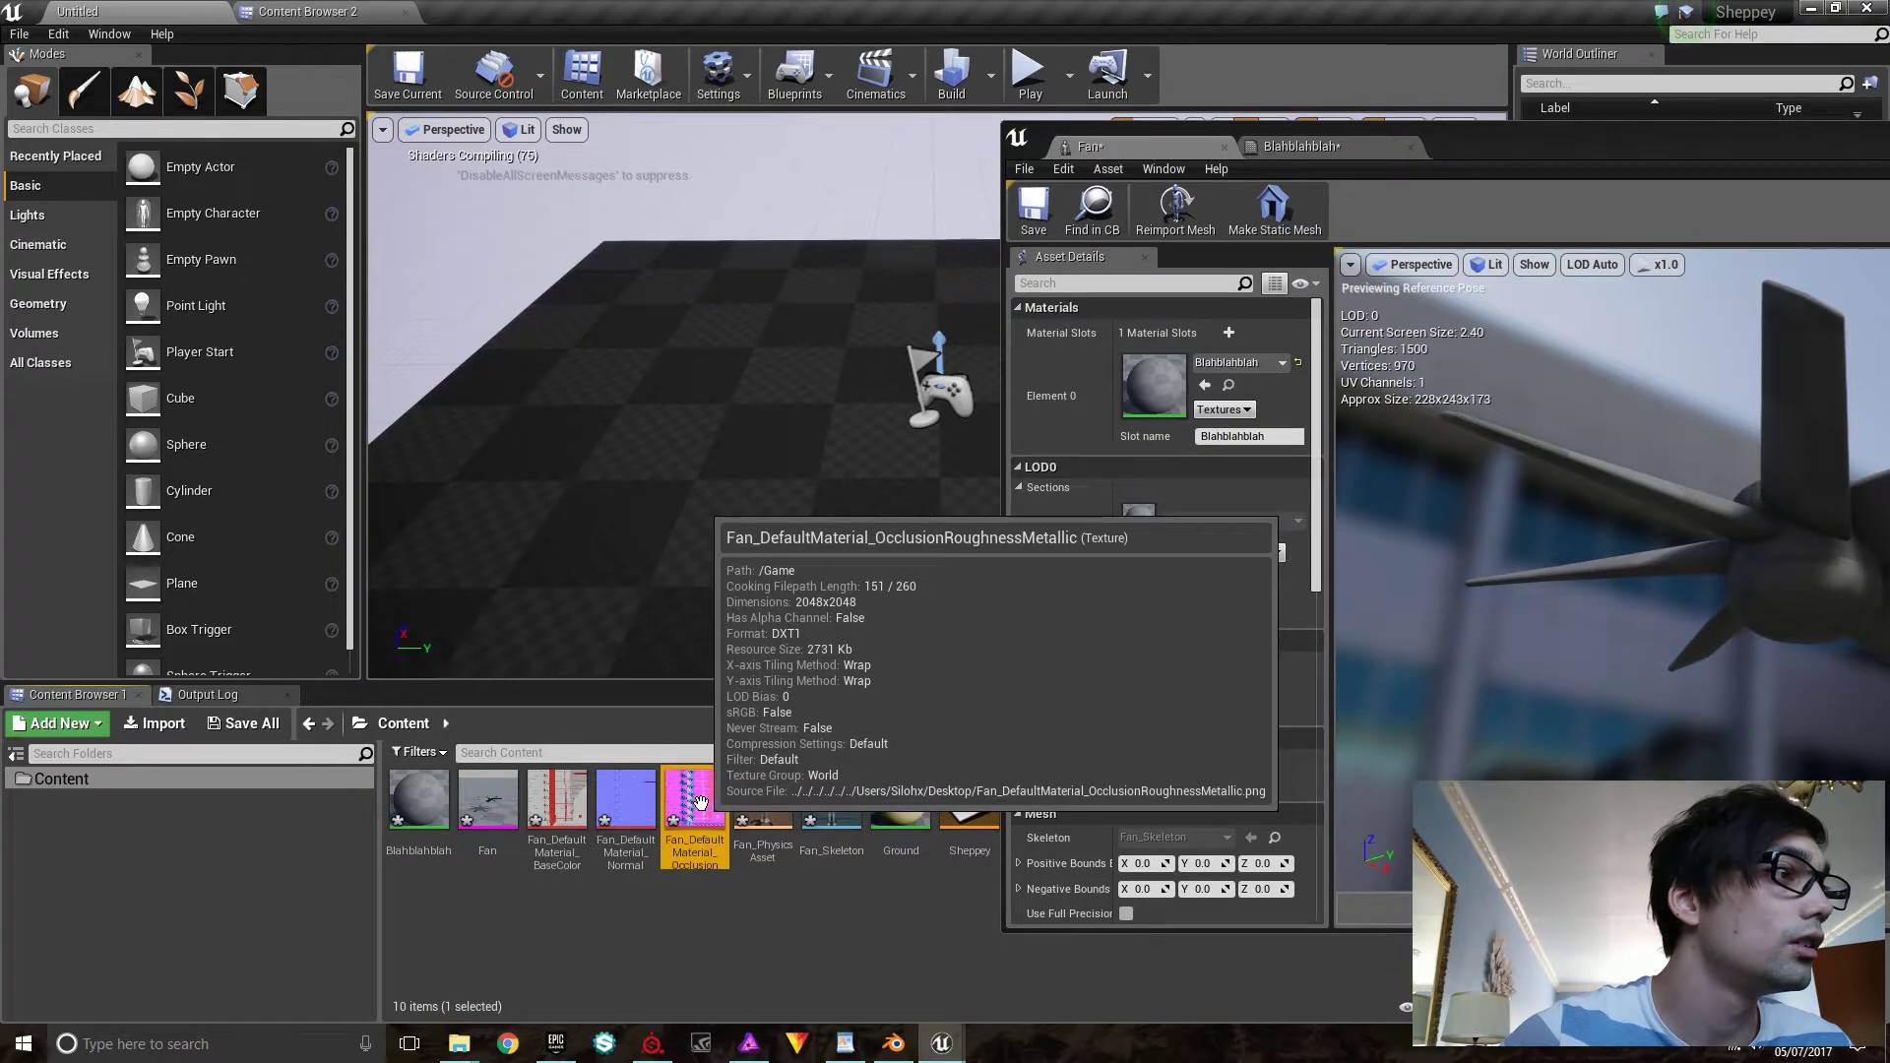
double_click(1470, 152)
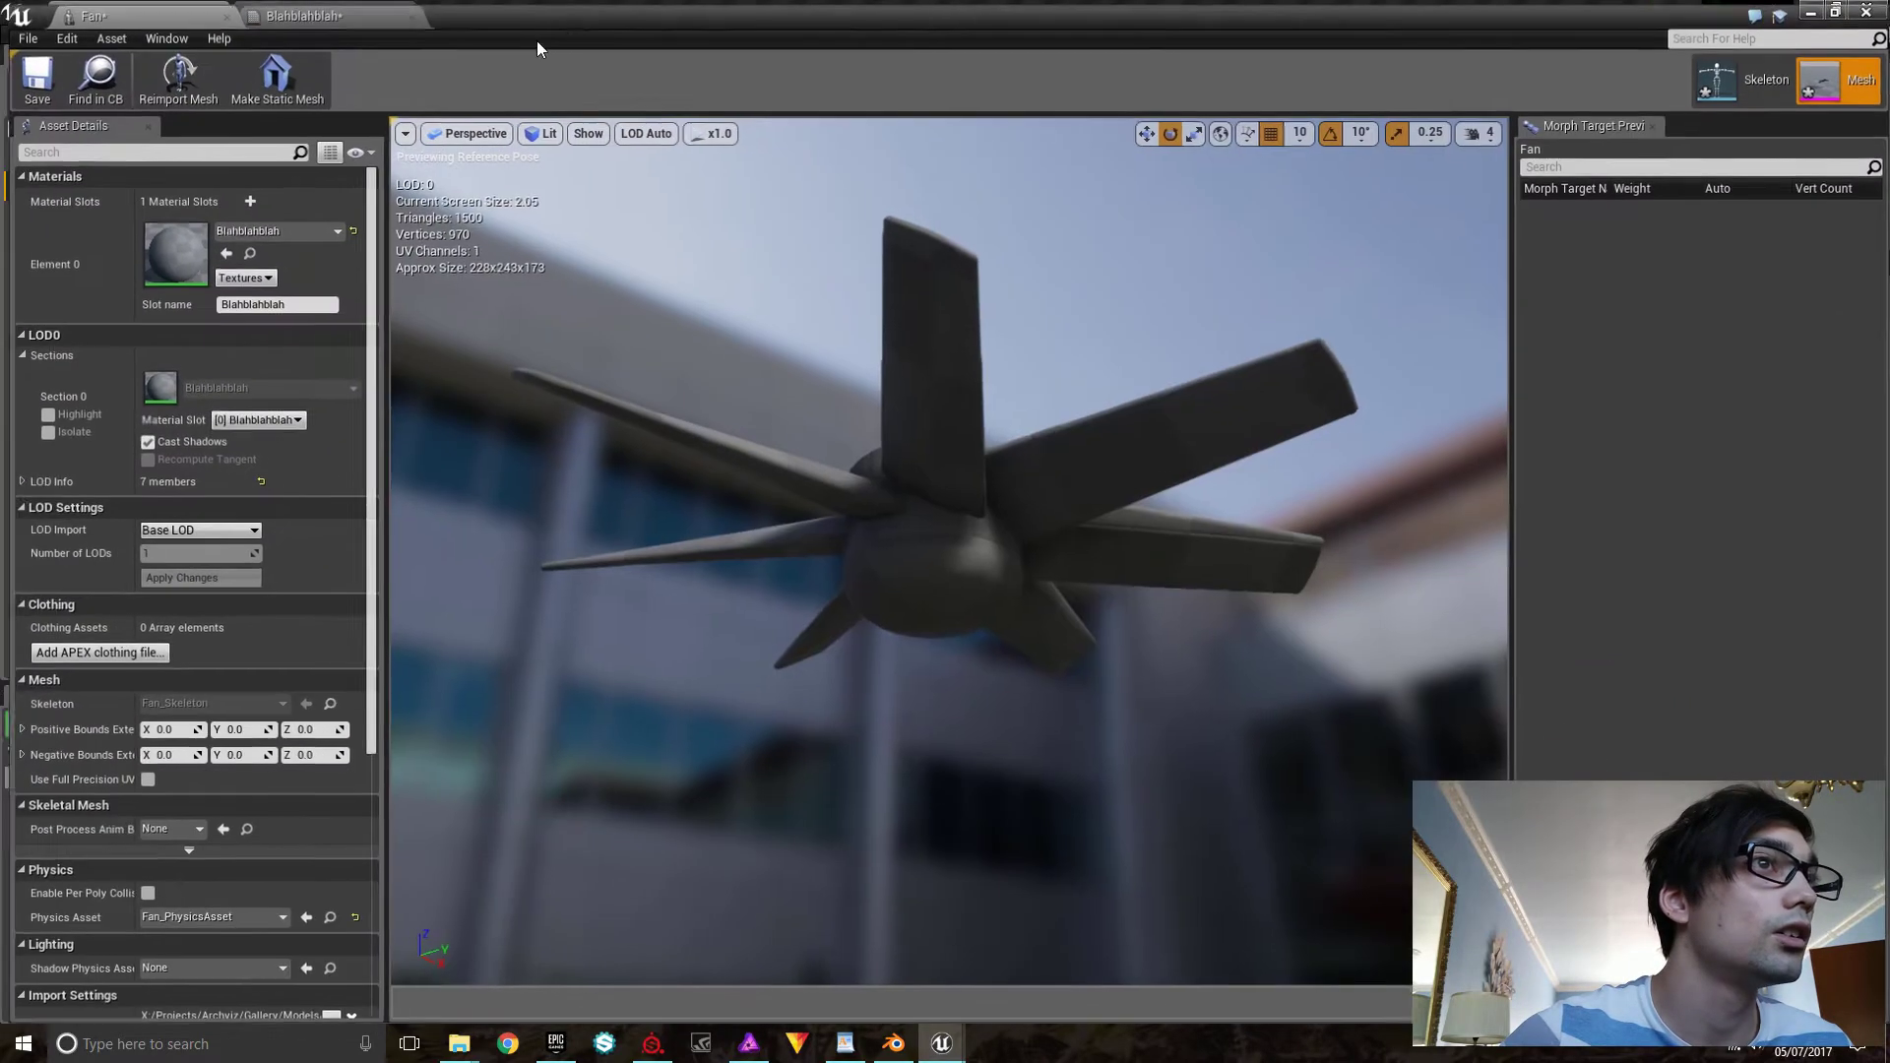
left_click(313, 12)
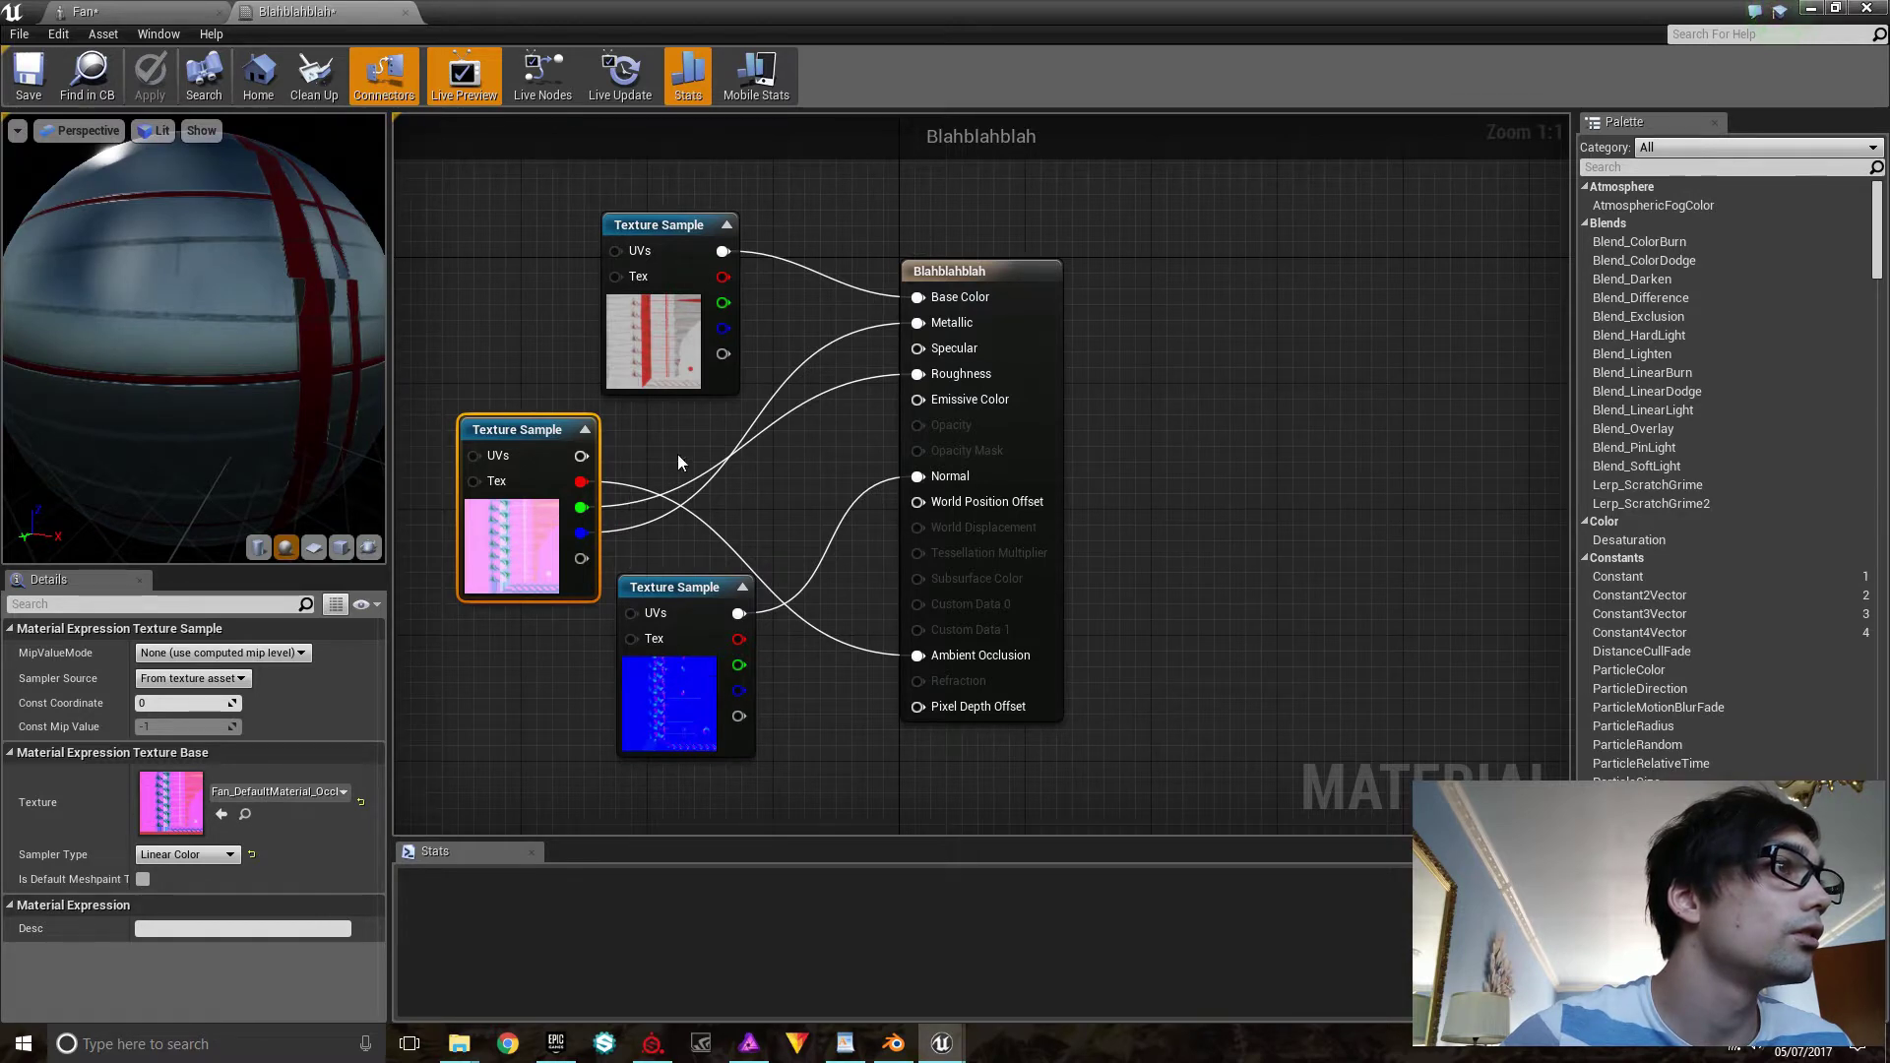
left_click(126, 10)
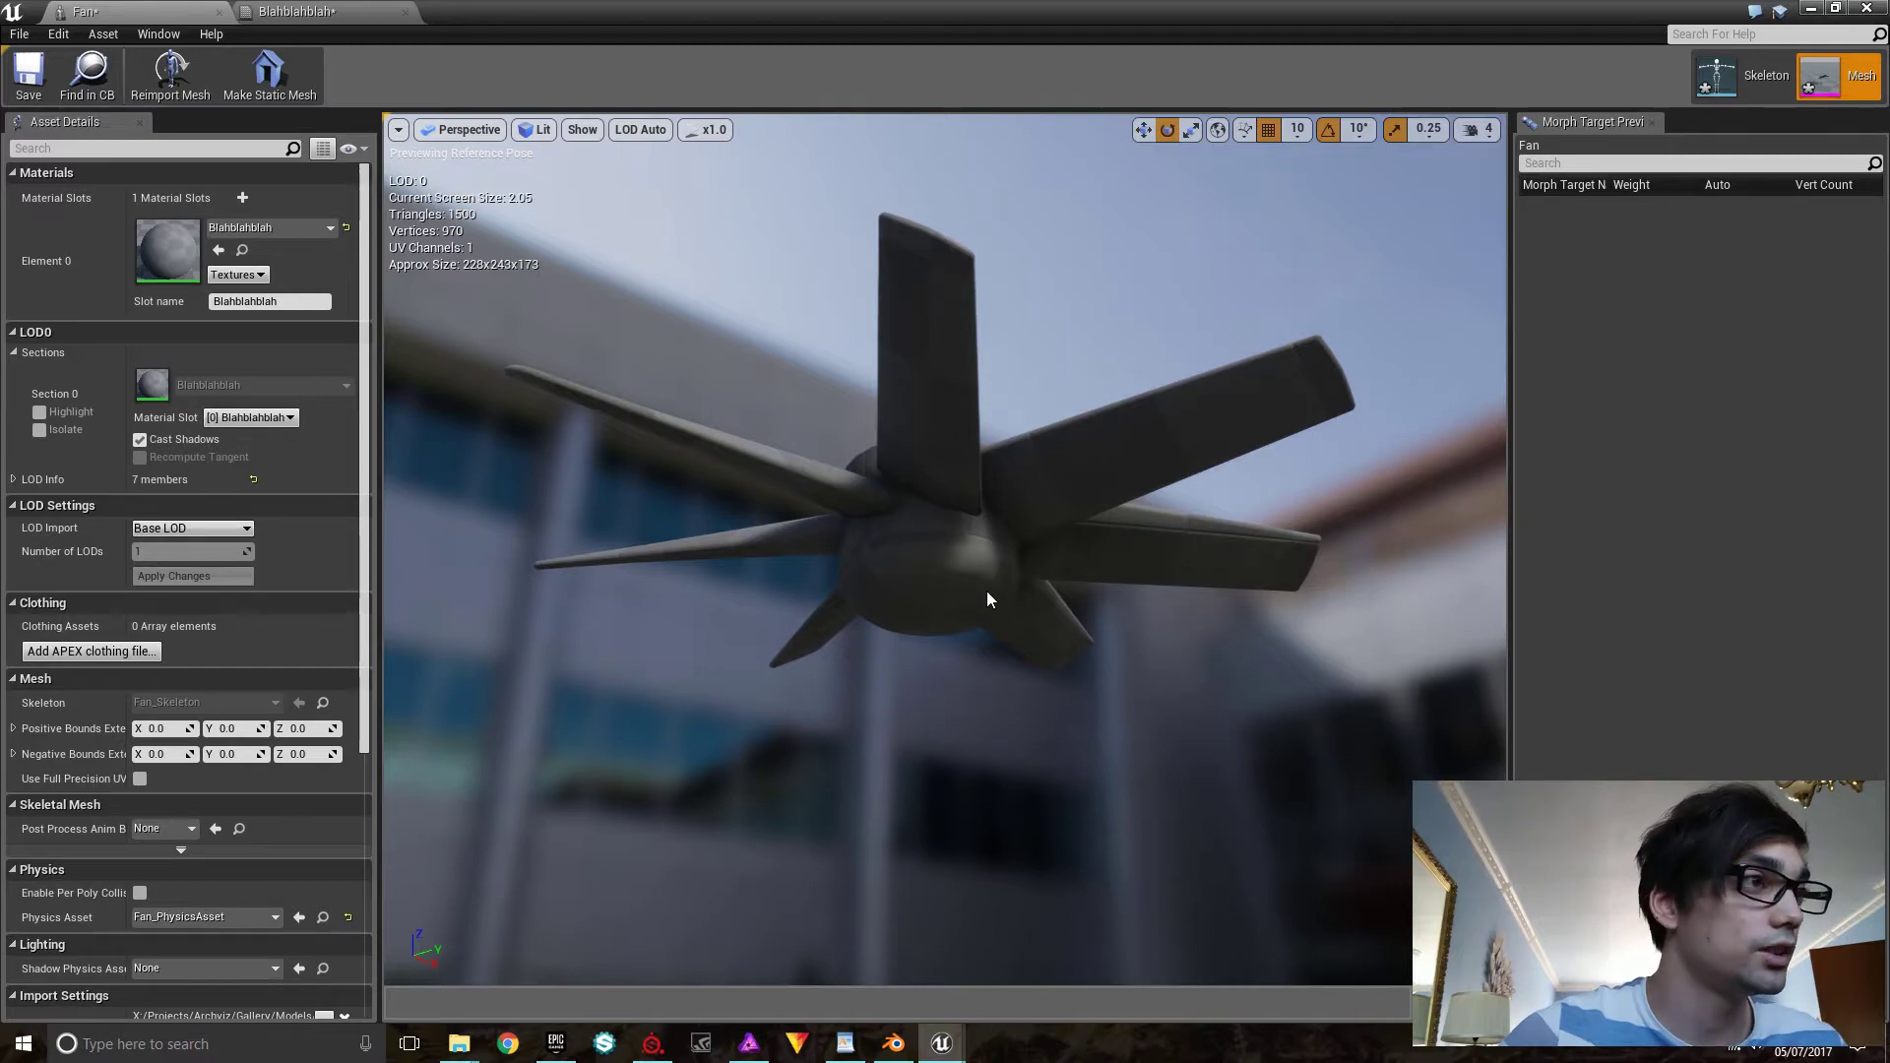
Inspect the textured fan's blades and hub from several angles and up close, with the preview light swung around
left_click_drag(1037, 603, 962, 591, "alt")
mouse_move(962, 591)
right_mouse_down("alt")
mouse_move(1044, 590)
mouse_move(966, 587)
right_mouse_up("alt")
left_click_drag(966, 586, 1004, 600, "alt")
key("l")
mouse_move(957, 515)
left_mouse_down()
mouse_move(1063, 472)
mouse_move(1103, 532)
mouse_move(1024, 502)
mouse_move(1142, 504)
left_mouse_up()
right_click_drag(990, 559, 1068, 559, "alt")
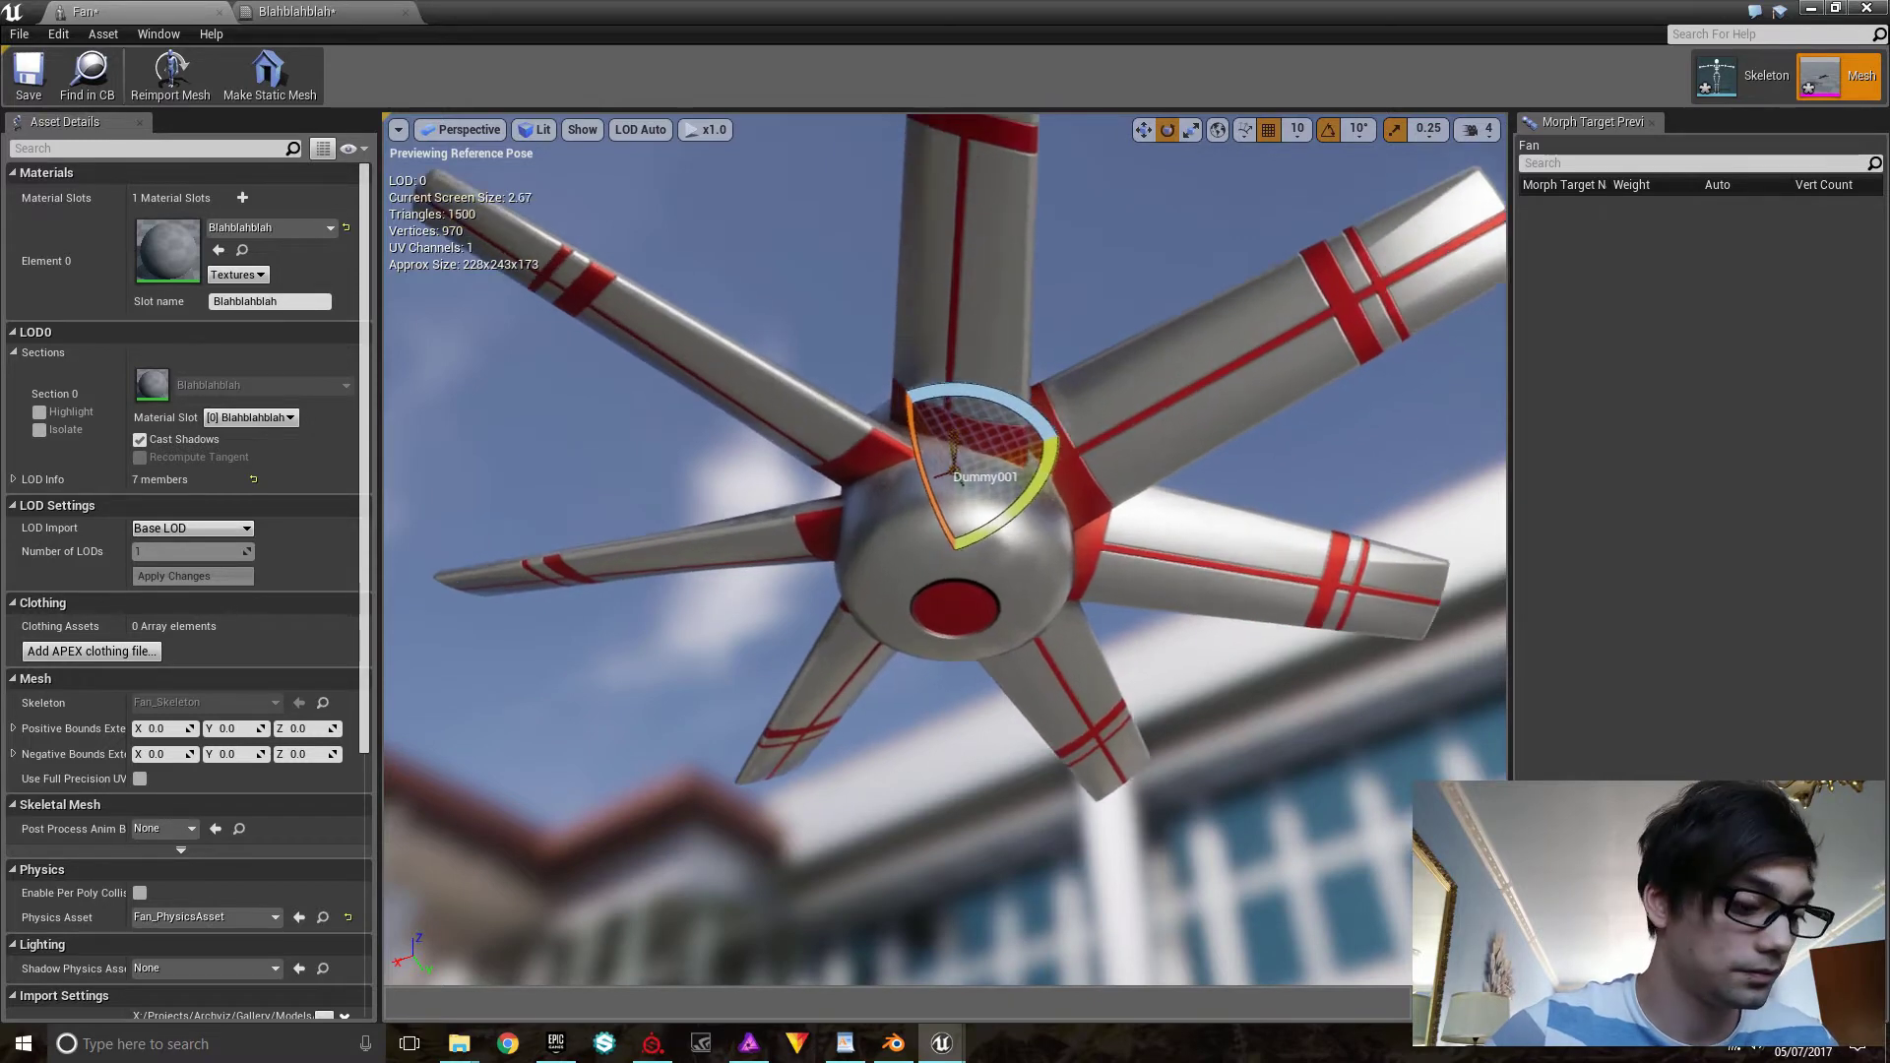
left_click_drag(991, 560, 969, 639, "alt")
right_click_drag(990, 559, 1207, 356, "alt")
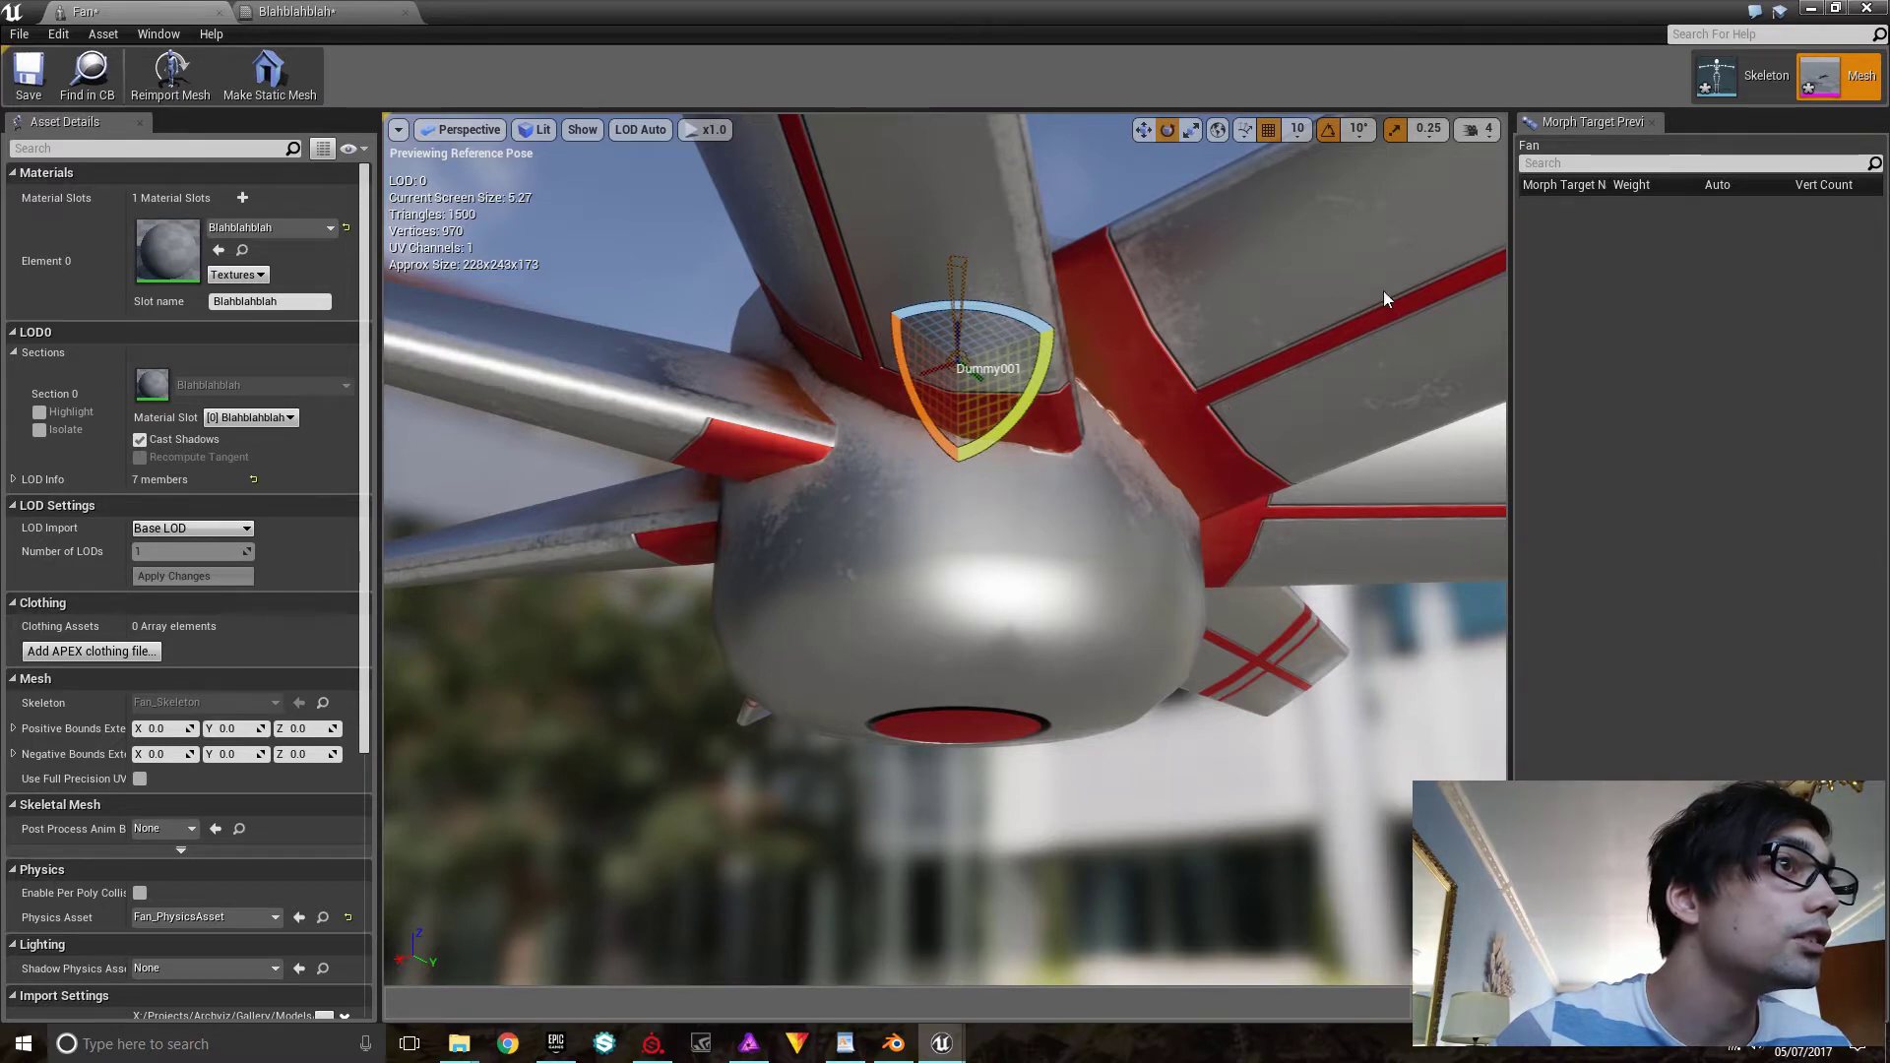
right_click_drag(1255, 371, 1072, 709, "alt")
left_click_drag(1072, 709, 1072, 552, "alt")
left_click_drag(1225, 512, 1073, 709)
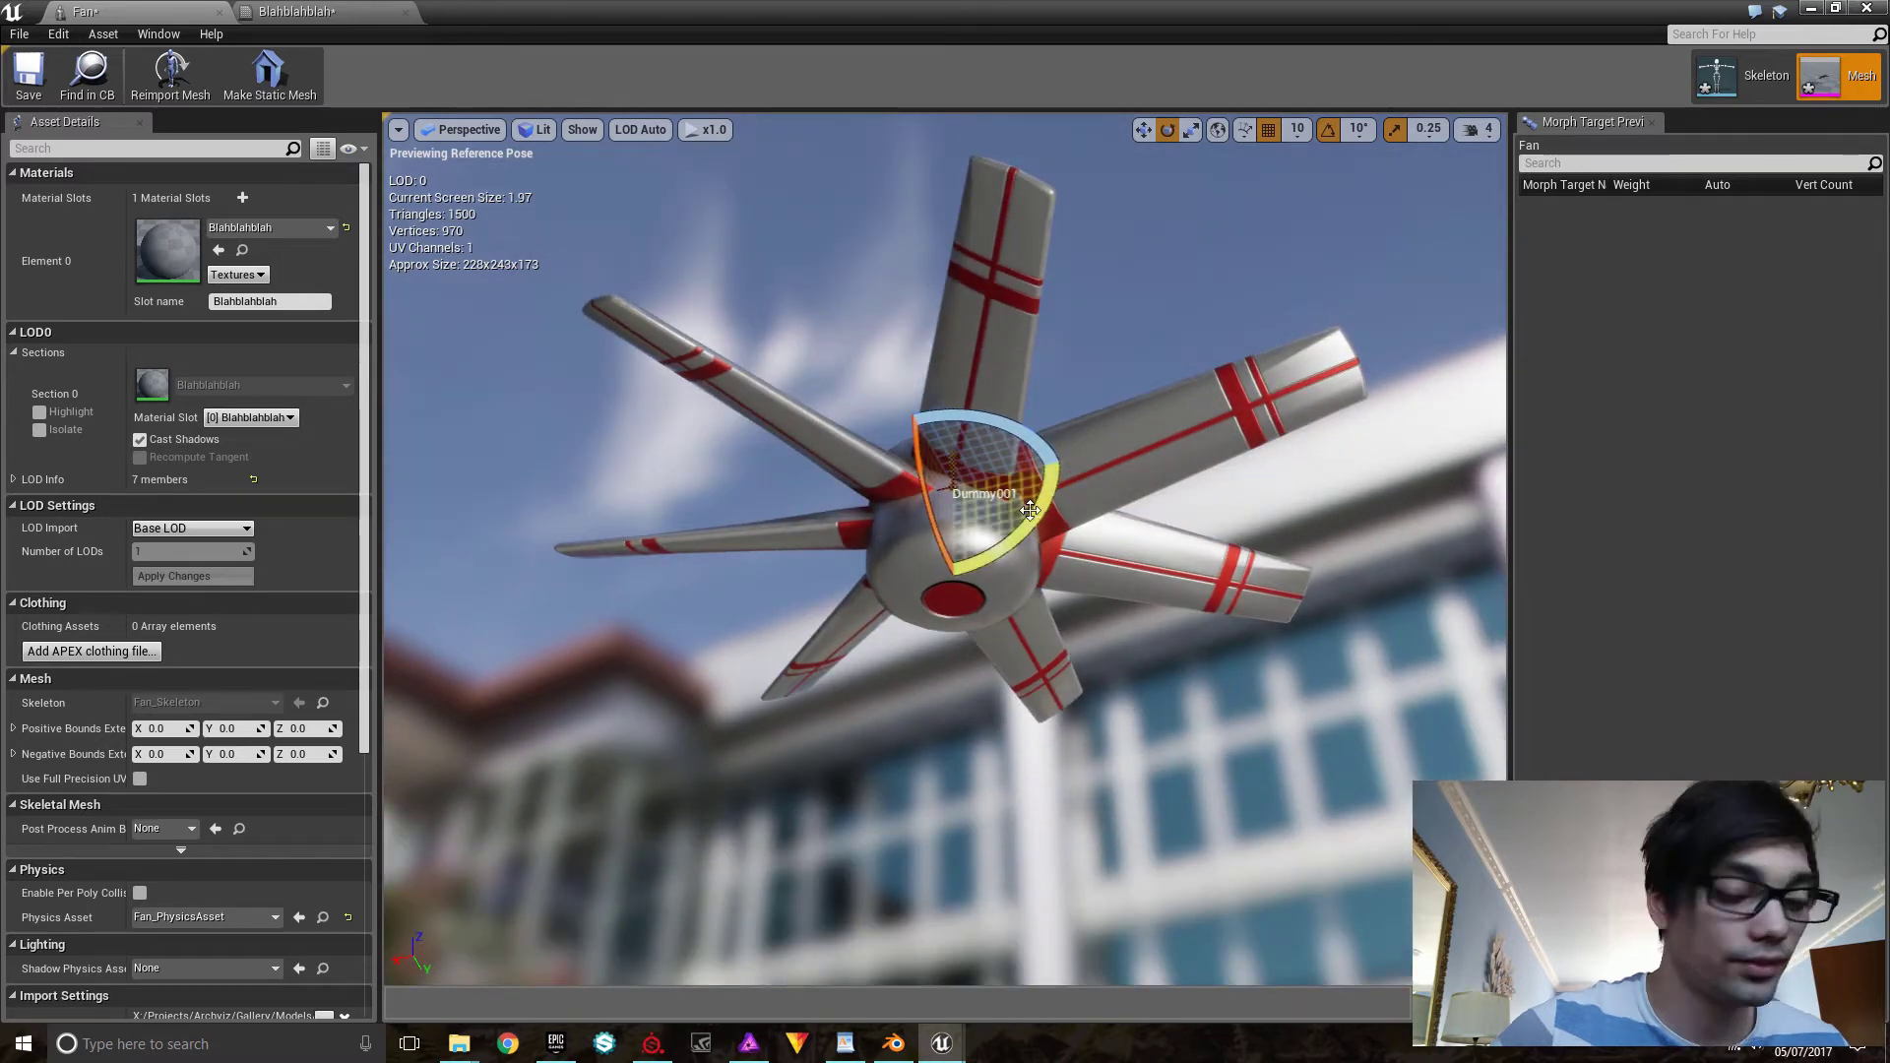
Swing the preview light across the fan and examine its metallic reflections and red stripes from below
mouse_move(1025, 511)
left_mouse_down()
mouse_move(886, 507)
mouse_move(753, 539)
mouse_move(769, 563)
mouse_move(935, 591)
mouse_move(999, 463)
mouse_move(866, 493)
mouse_move(853, 680)
left_mouse_up()
mouse_move(981, 673)
left_mouse_down()
mouse_move(794, 621)
mouse_move(694, 665)
mouse_move(811, 719)
left_mouse_up()
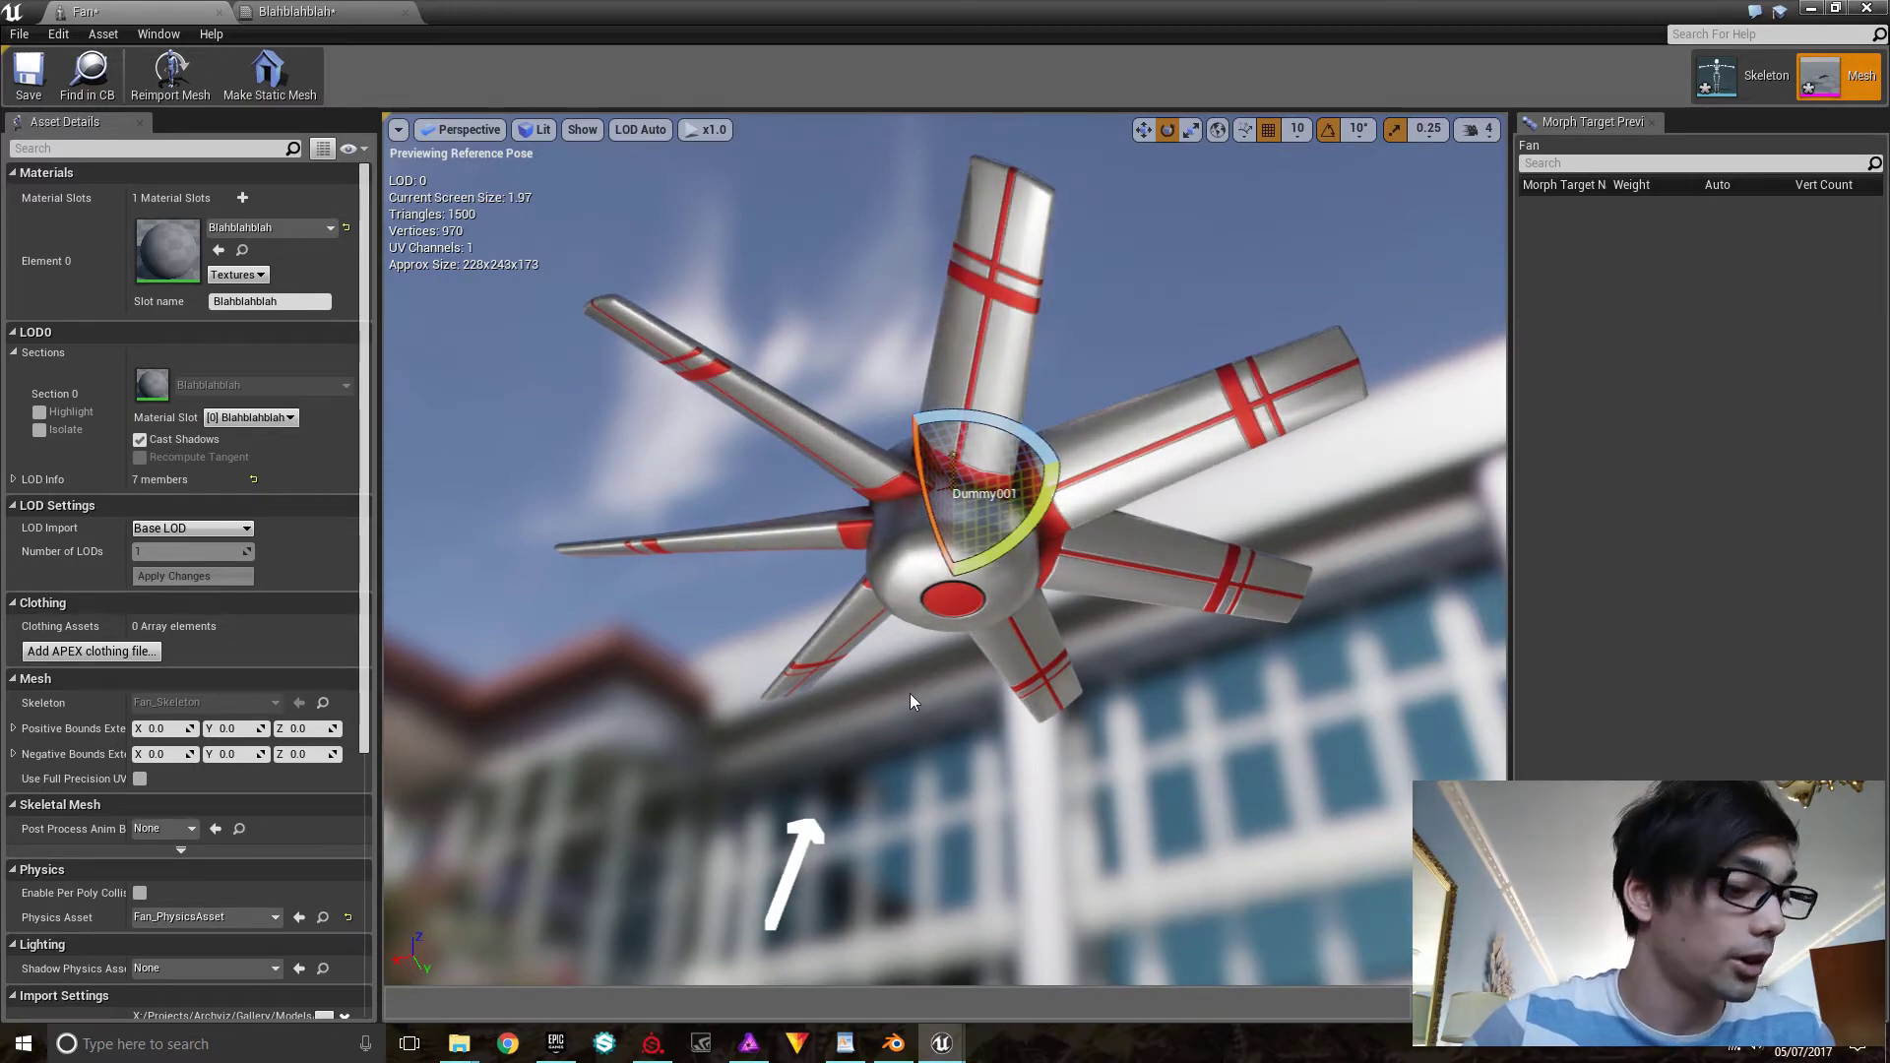
left_click_drag(945, 551, 912, 689, "alt")
mouse_move(912, 689)
right_mouse_down("alt")
mouse_move(1082, 552)
mouse_move(906, 684)
right_mouse_up("alt")
left_click_drag(905, 684, 970, 768, "alt")
mouse_move(970, 767)
right_mouse_down("alt")
mouse_move(1073, 679)
mouse_move(970, 767)
right_mouse_up("alt")
left_click_drag(970, 768, 1113, 719, "alt")
left_click_drag(944, 499, 990, 586)
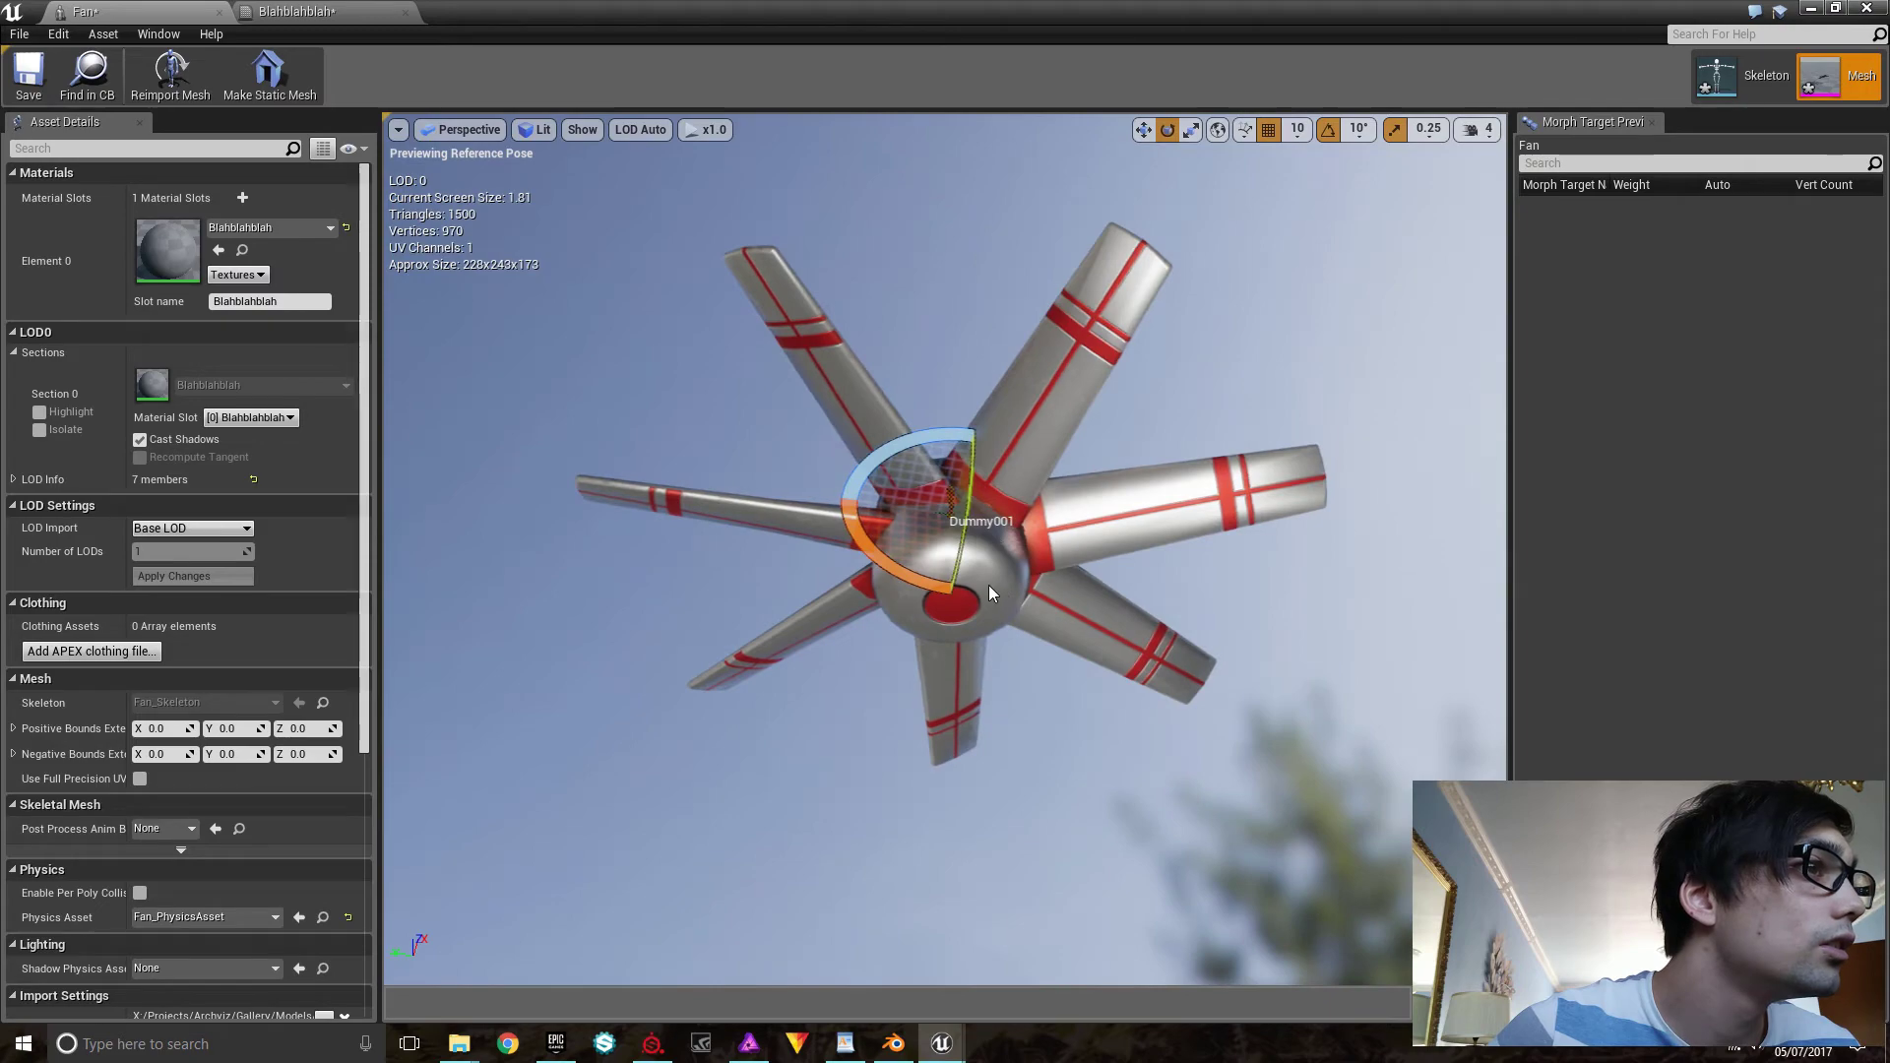